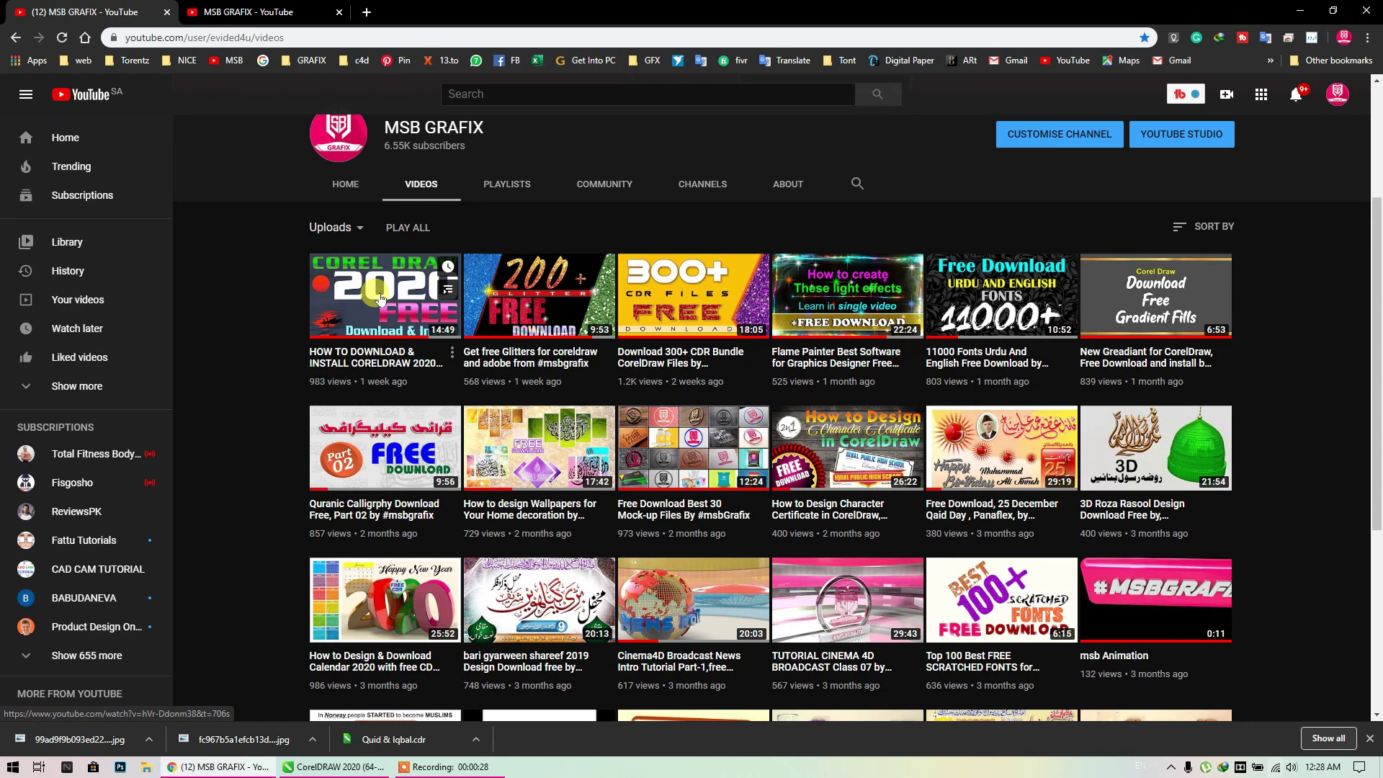
Open the channel's video about downloading and installing CorelDRAW 2020, mute it and pause playback
left_click(381, 298)
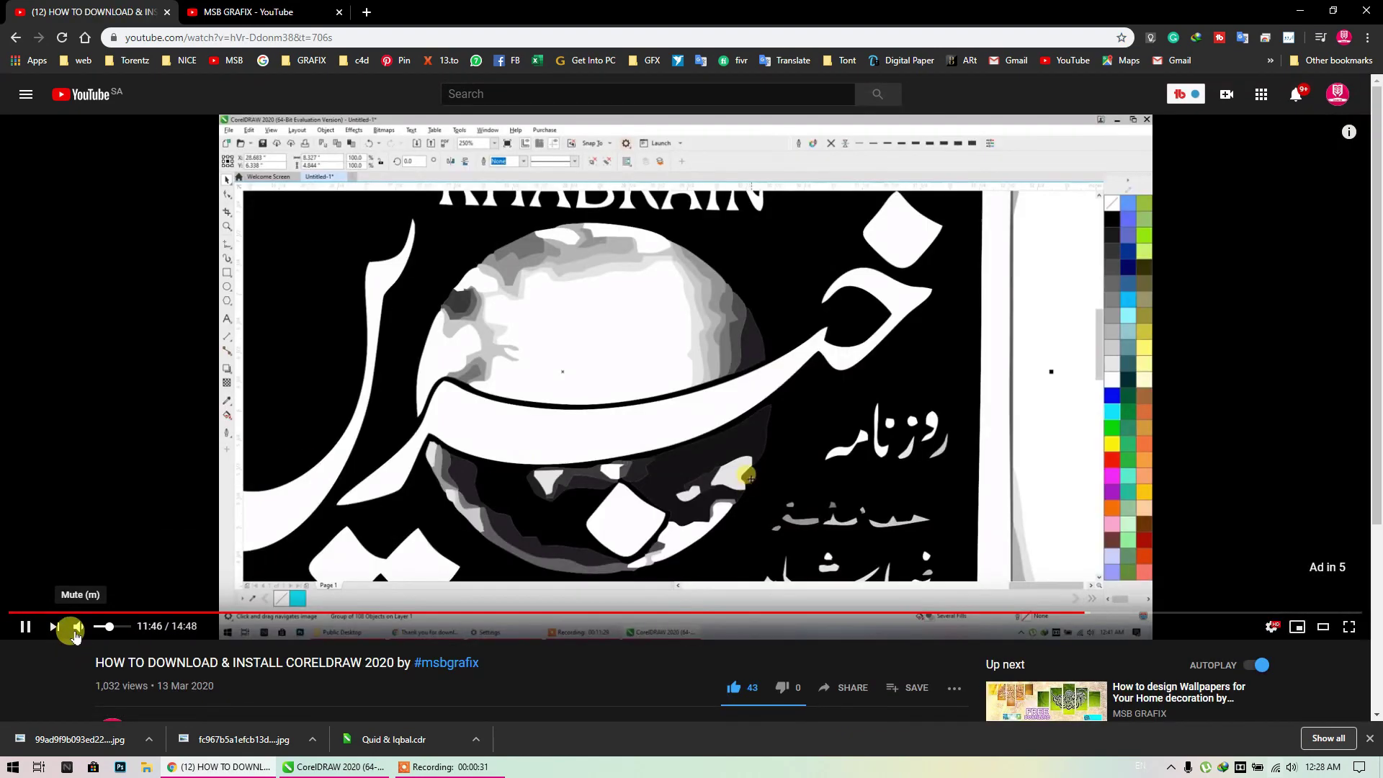
left_click(78, 628)
scroll(858, 330, "down", 3)
scroll(756, 299, "up", 3)
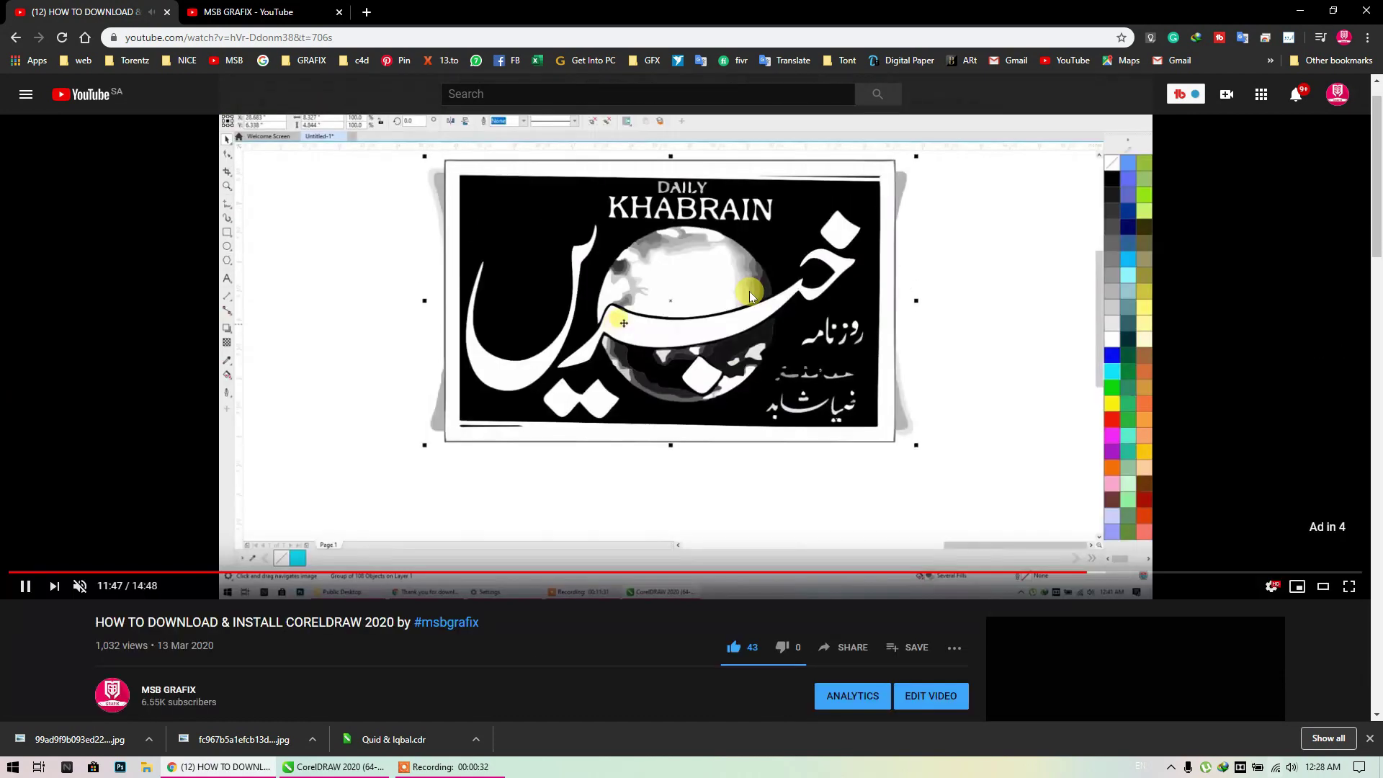
left_click(749, 291)
scroll(239, 460, "down", 3)
scroll(508, 276, "up", 3)
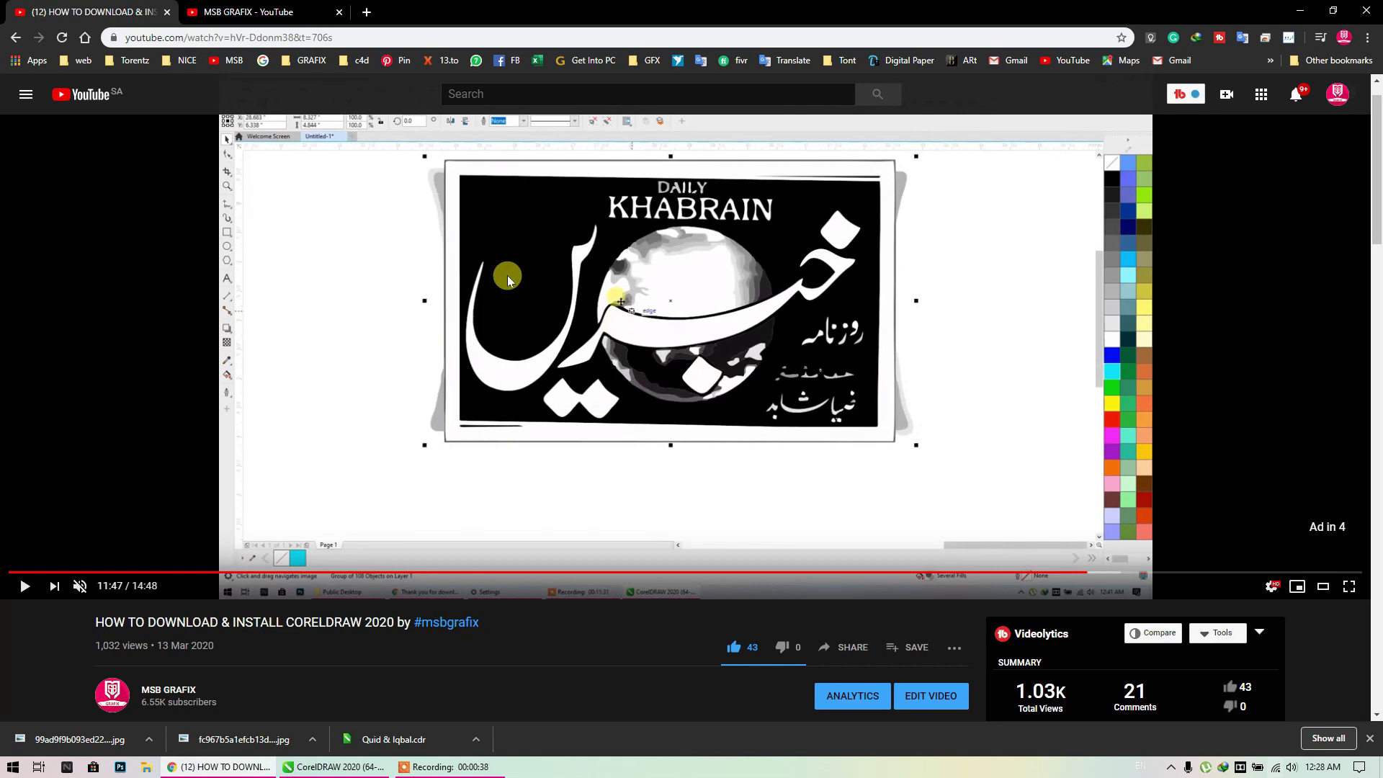
Expand the video description to examine the download and crack links, and return to the channel's video list
scroll(507, 275, "down", 5)
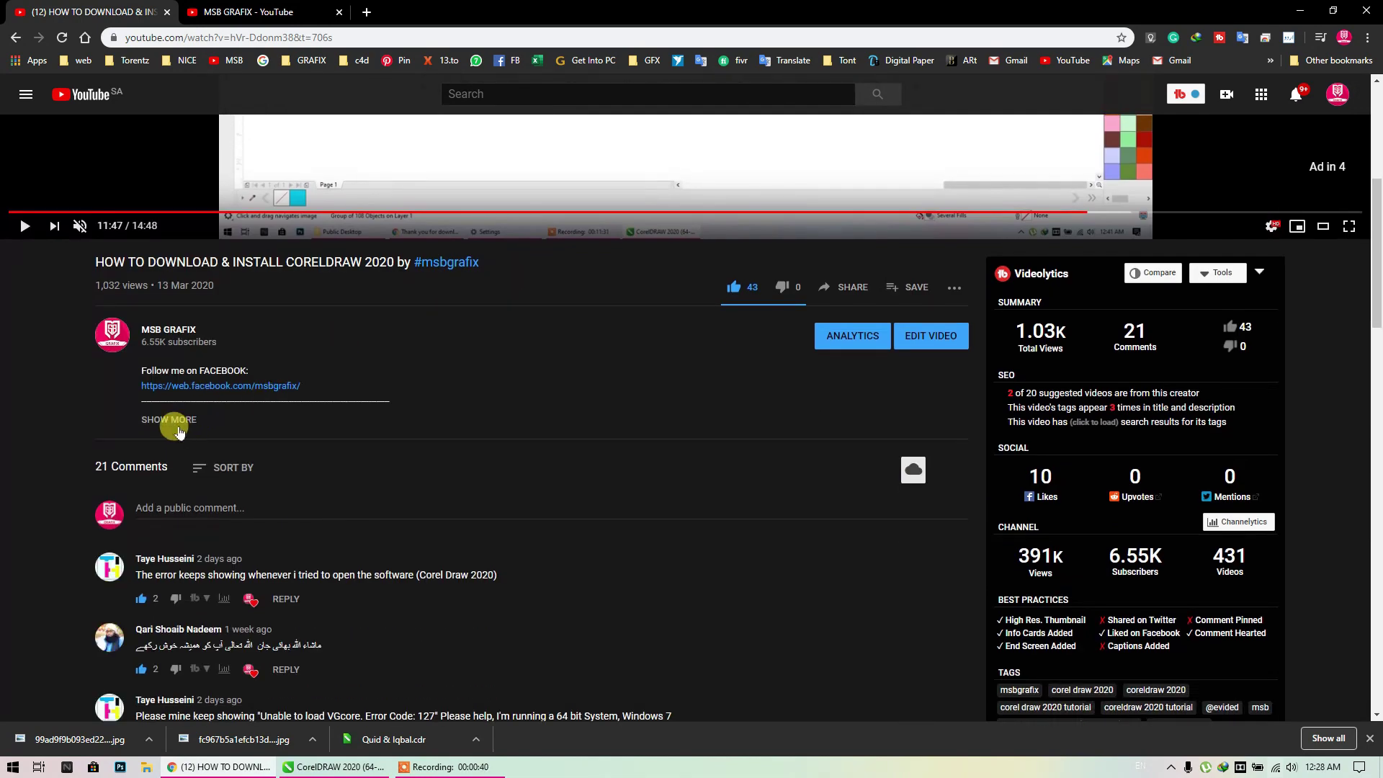
left_click(180, 431)
scroll(180, 431, "down", 2)
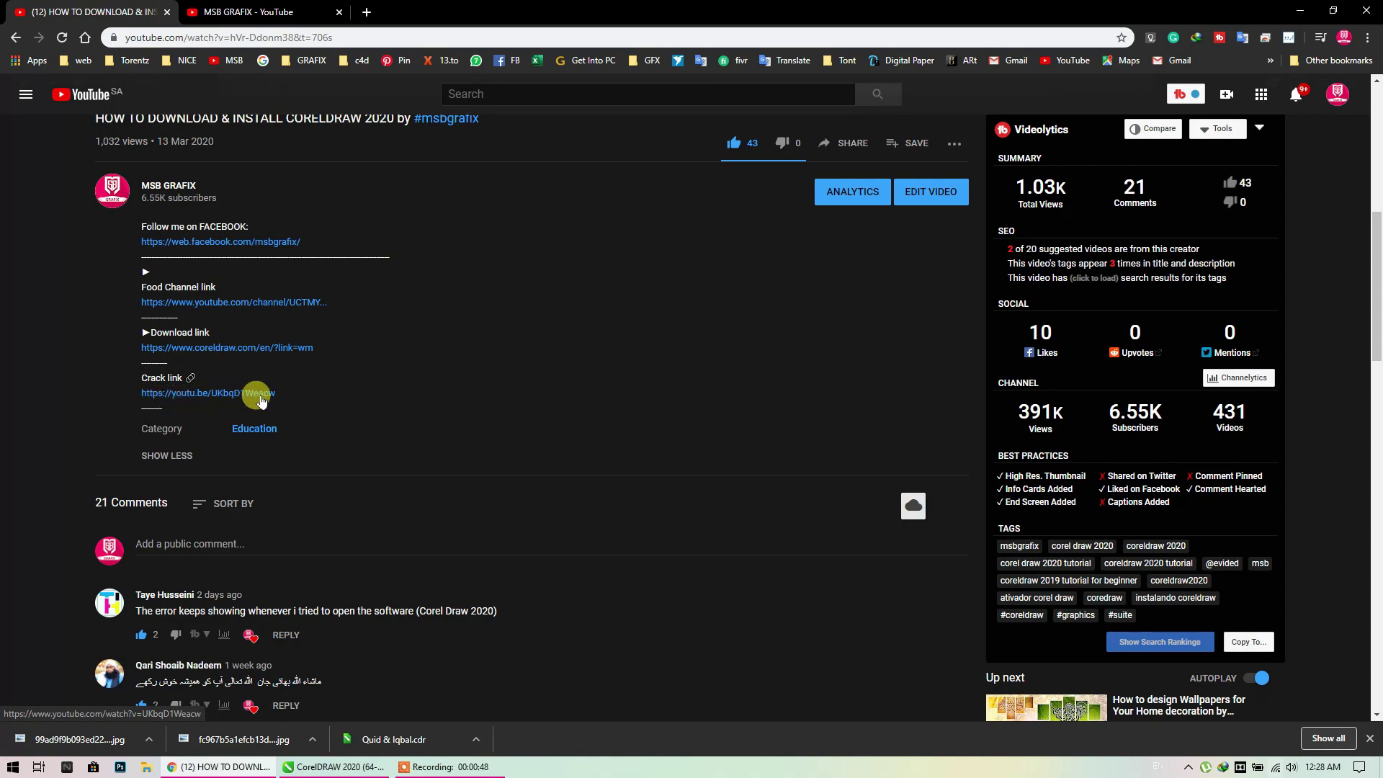
scroll(534, 265, "up", 7)
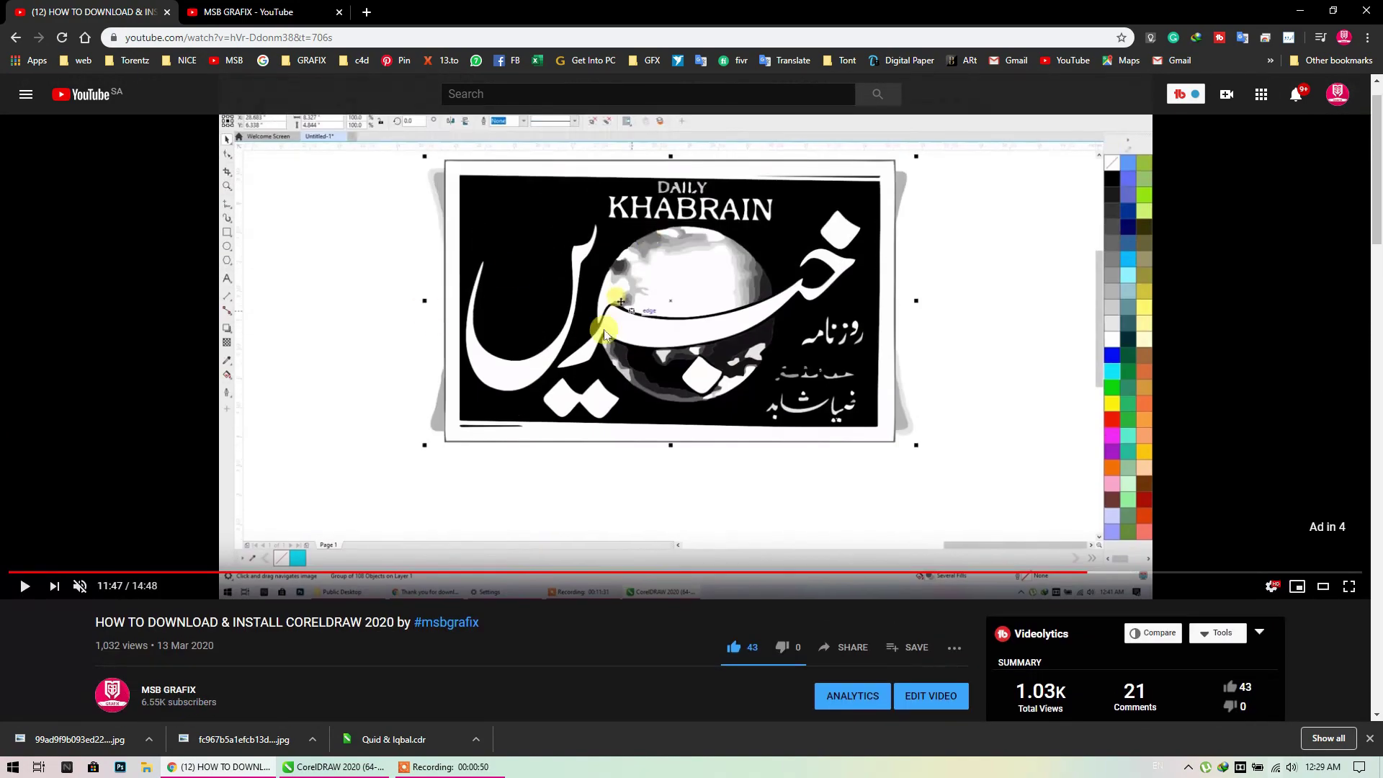
scroll(430, 434, "down", 7)
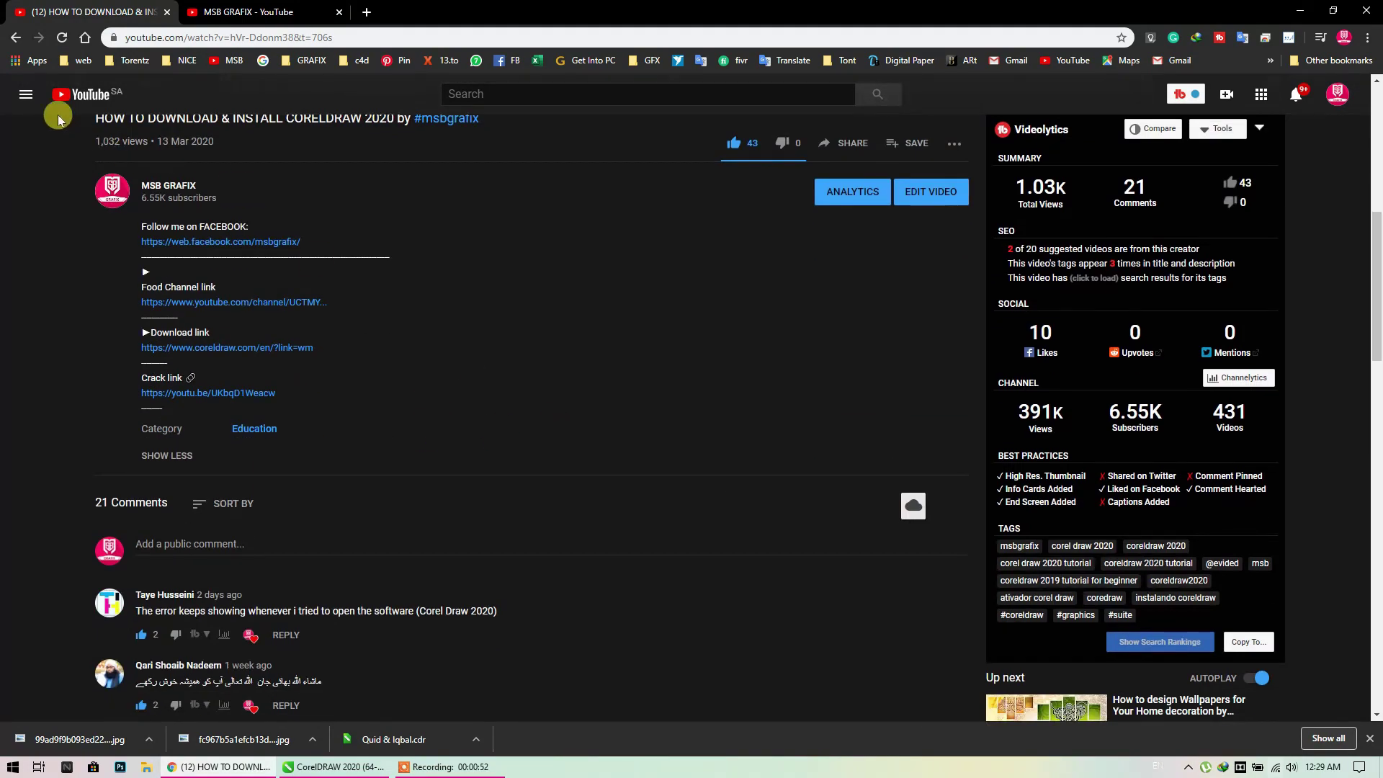
left_click(15, 36)
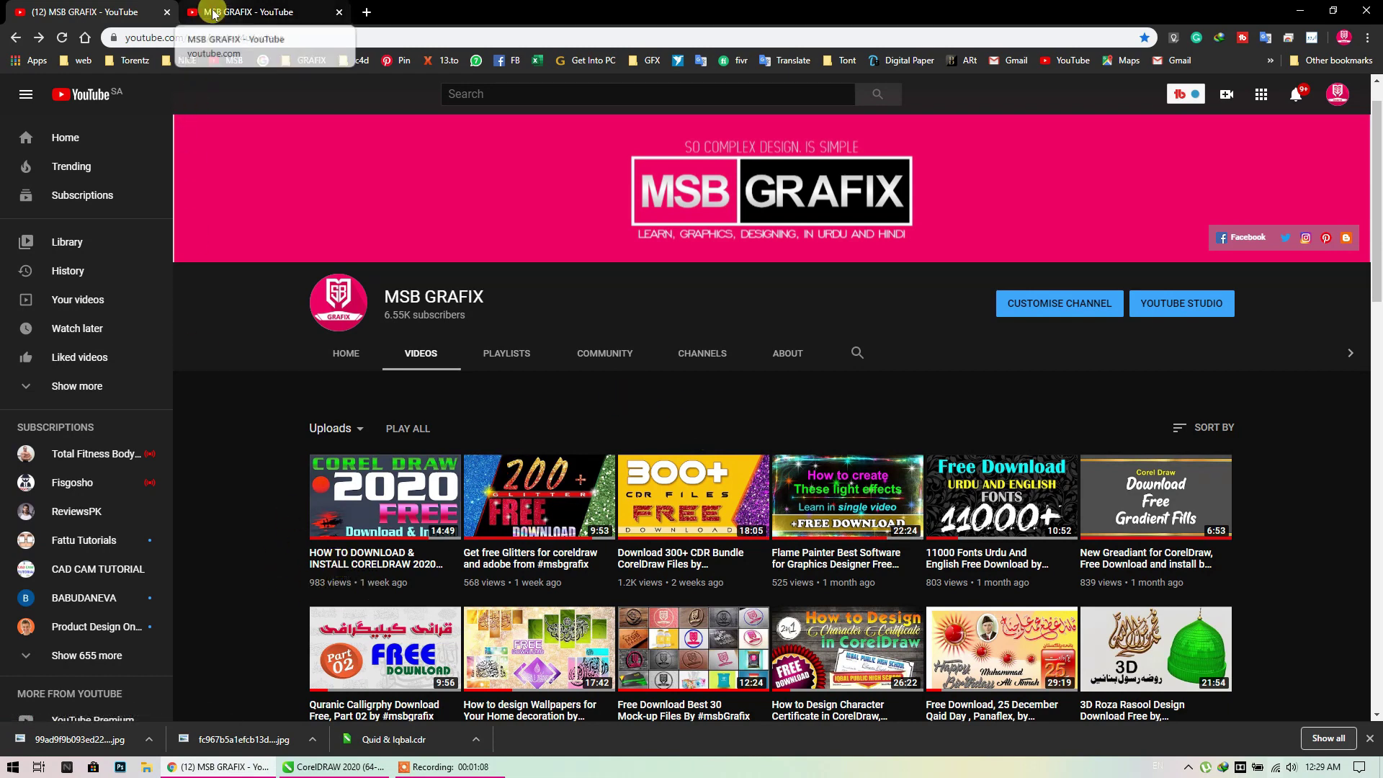
scroll(1009, 213, "down", 4)
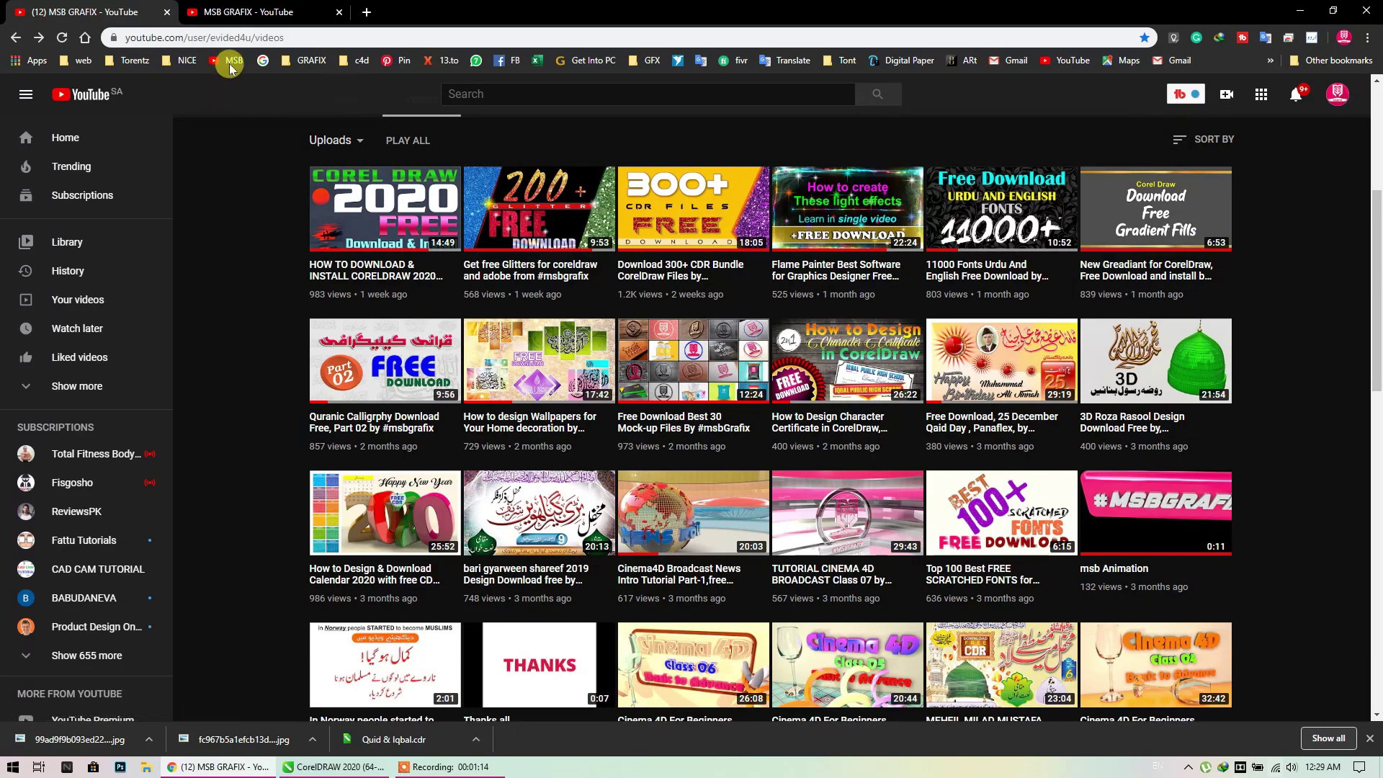
Switch to CorelDRAW and bring the Inner Shadow sample on Page 1 into view below the heading artwork
left_click(322, 768)
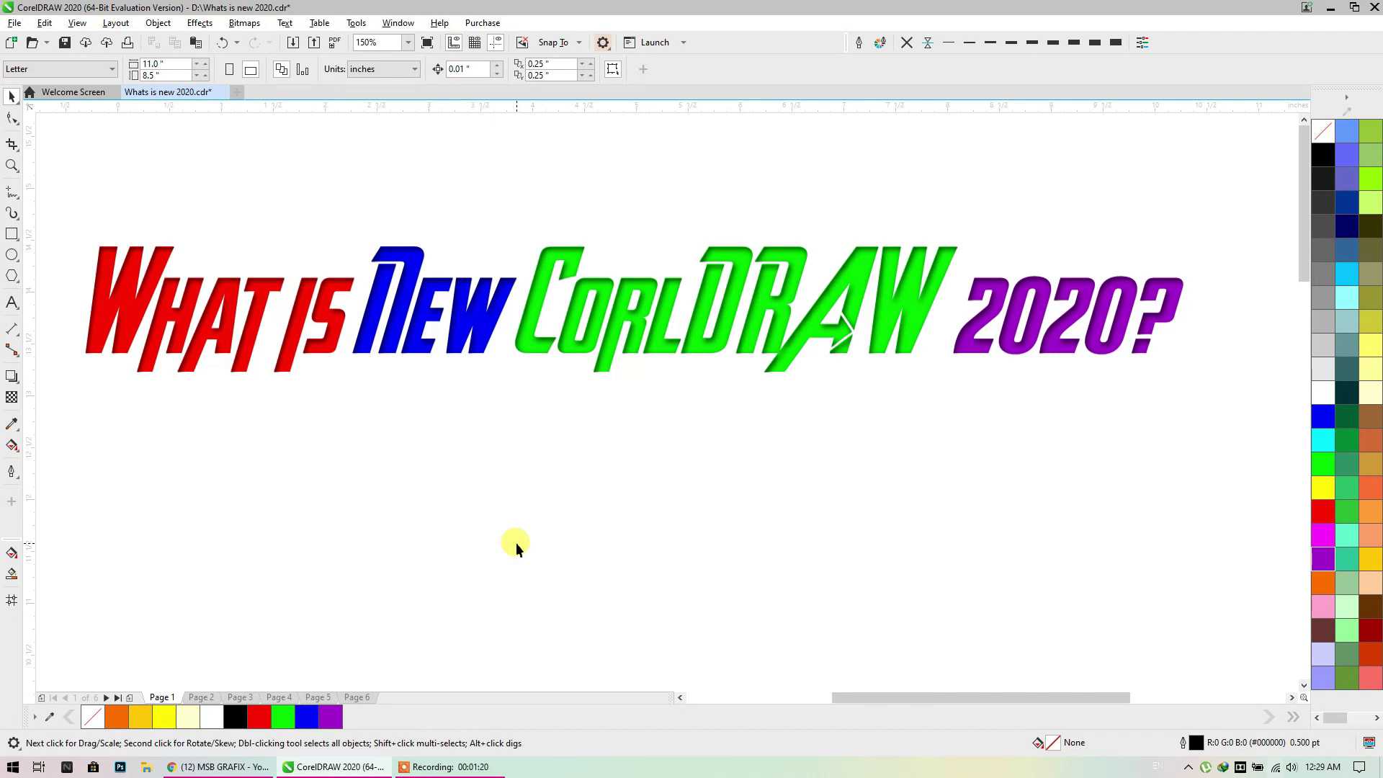
scroll(672, 553, "down", 1)
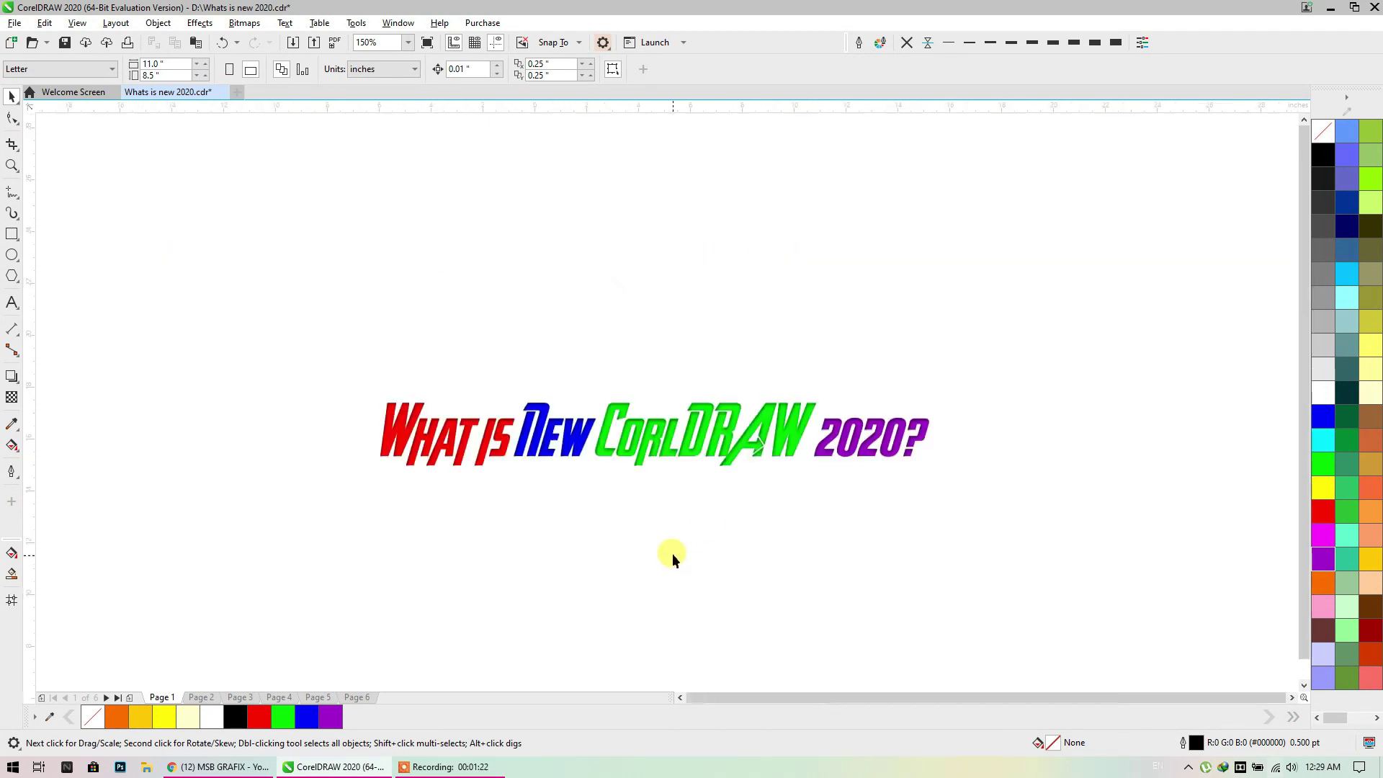
left_click_drag(687, 535, 590, 352)
scroll(586, 366, "down", 1)
left_click_drag(574, 405, 522, 254)
scroll(521, 378, "up", 1)
left_click_drag(522, 379, 680, 337)
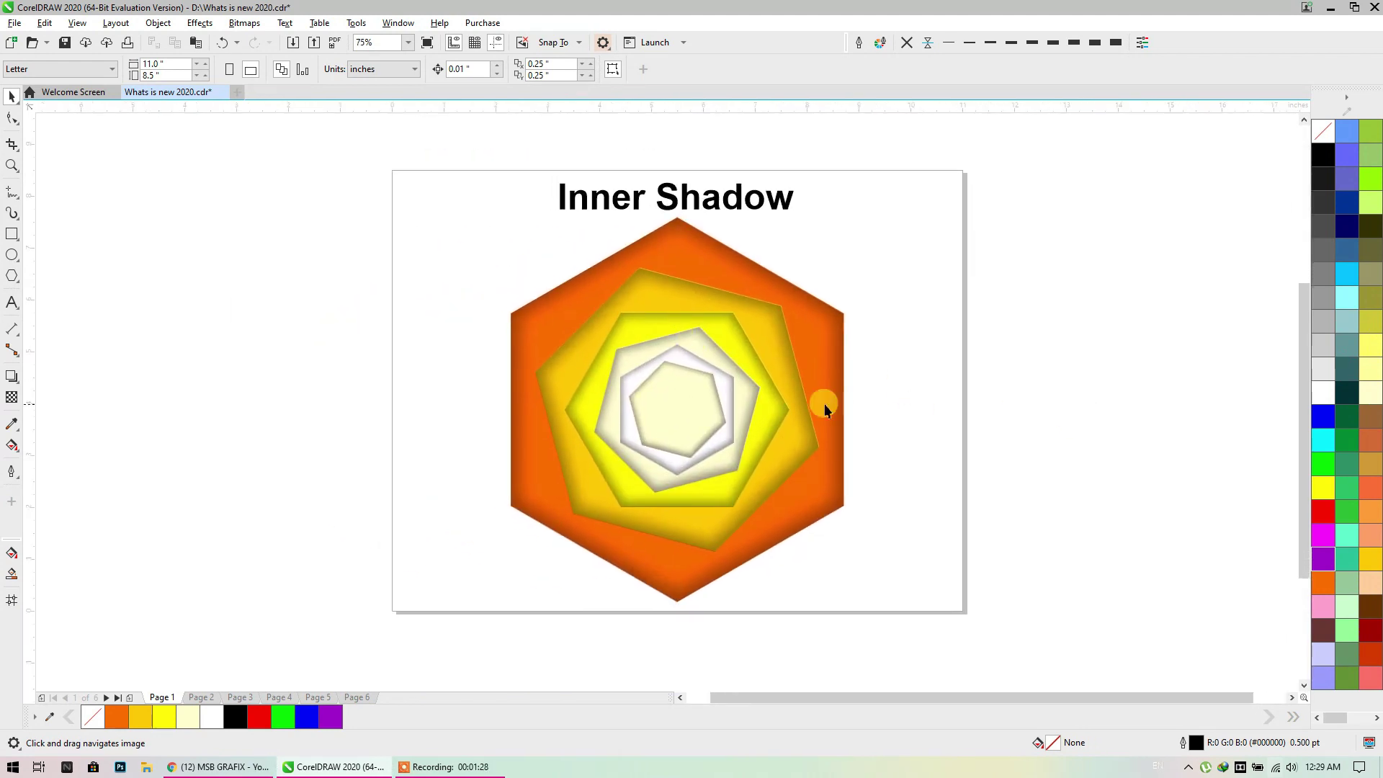
Select all the nested hexagon shapes of the Inner Shadow sample and move them off the page to its left
left_click(766, 399)
left_click(893, 366)
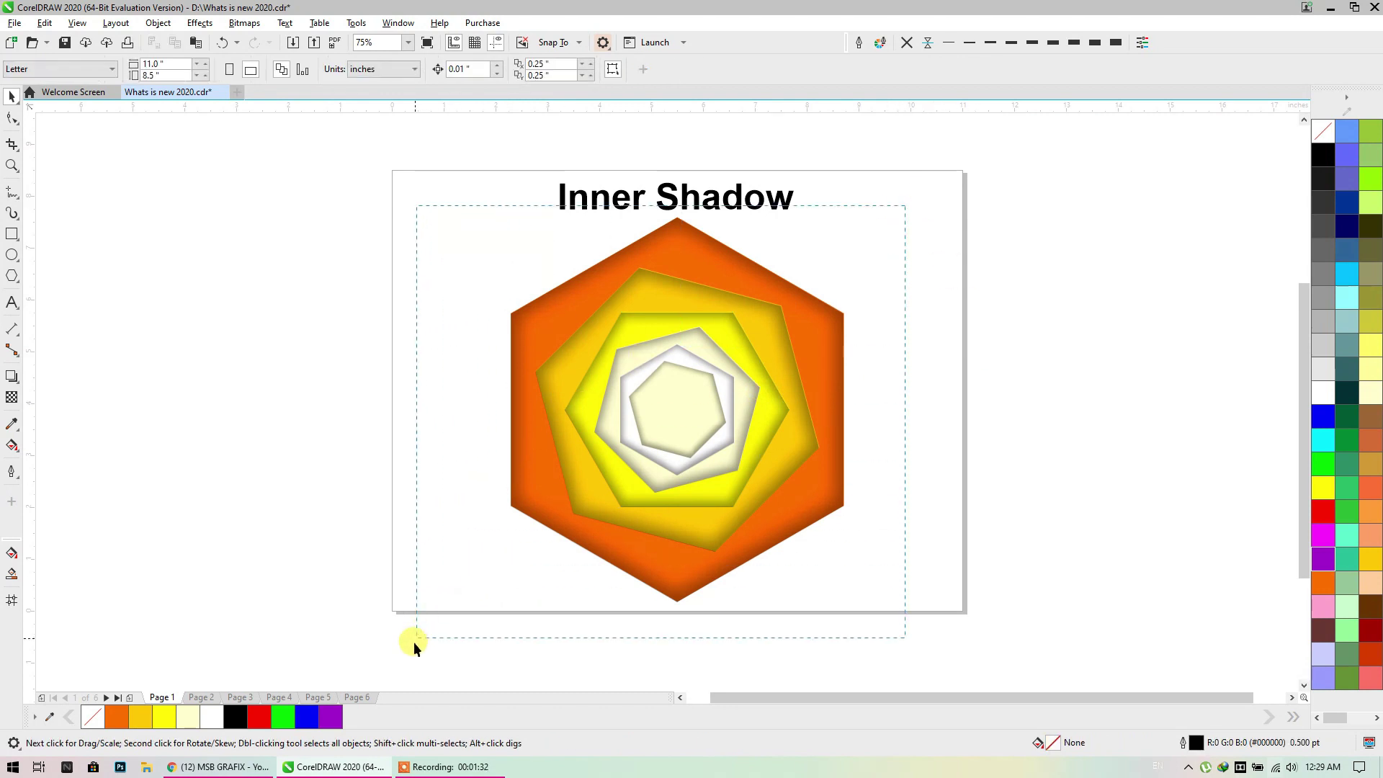
left_click_drag(414, 642, 415, 640)
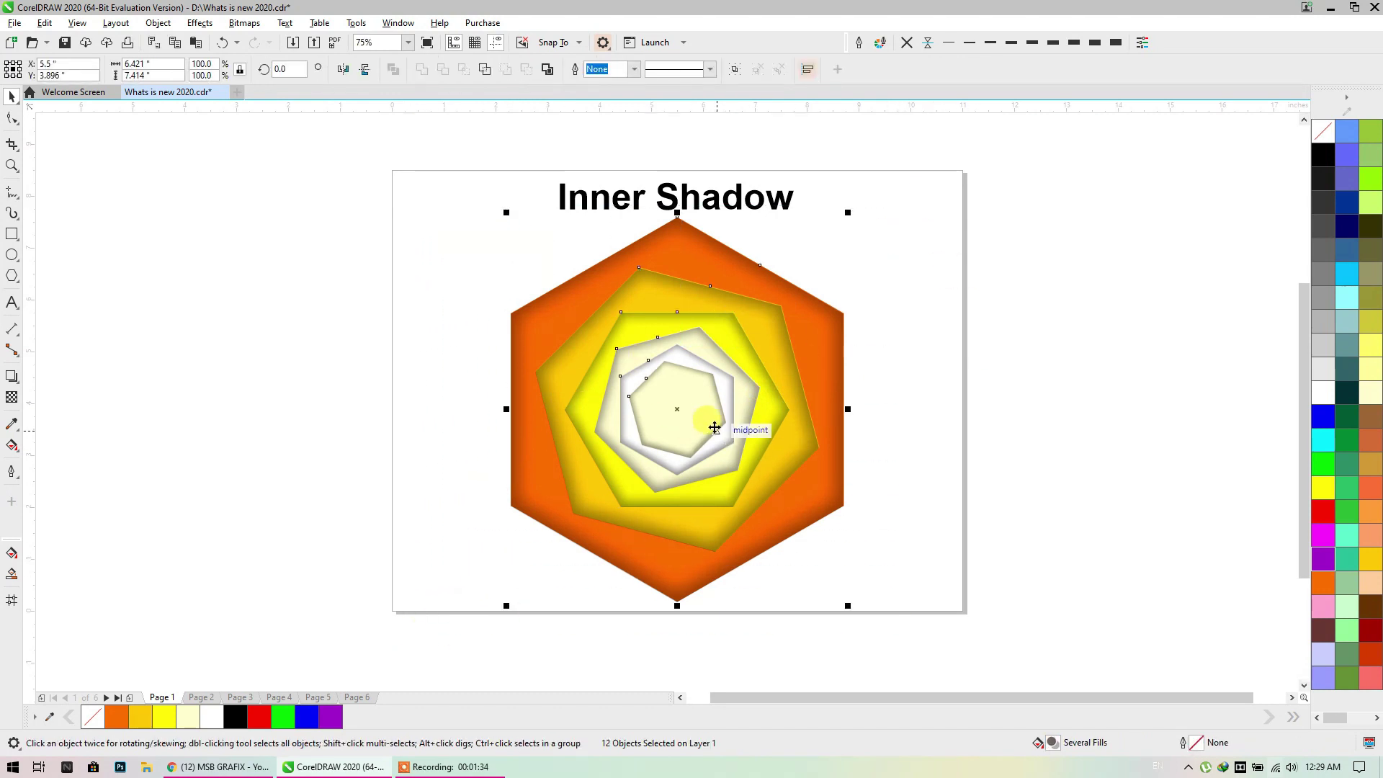
left_click_drag(714, 428, 206, 431)
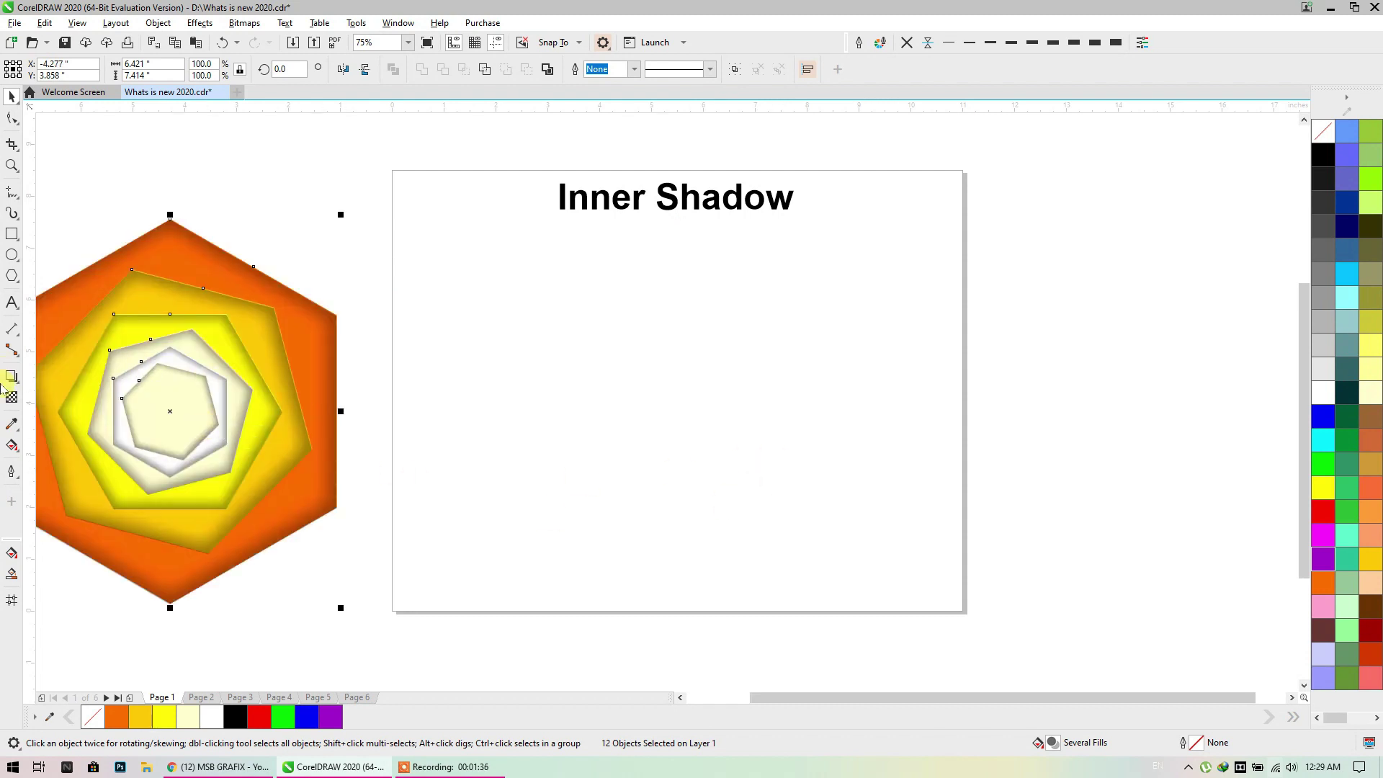
Draw a circle about 7.6 inches across below the Inner Shadow title and a square about 3.7 inches wide inside it
left_click(11, 256)
left_click_drag(526, 245, 924, 644)
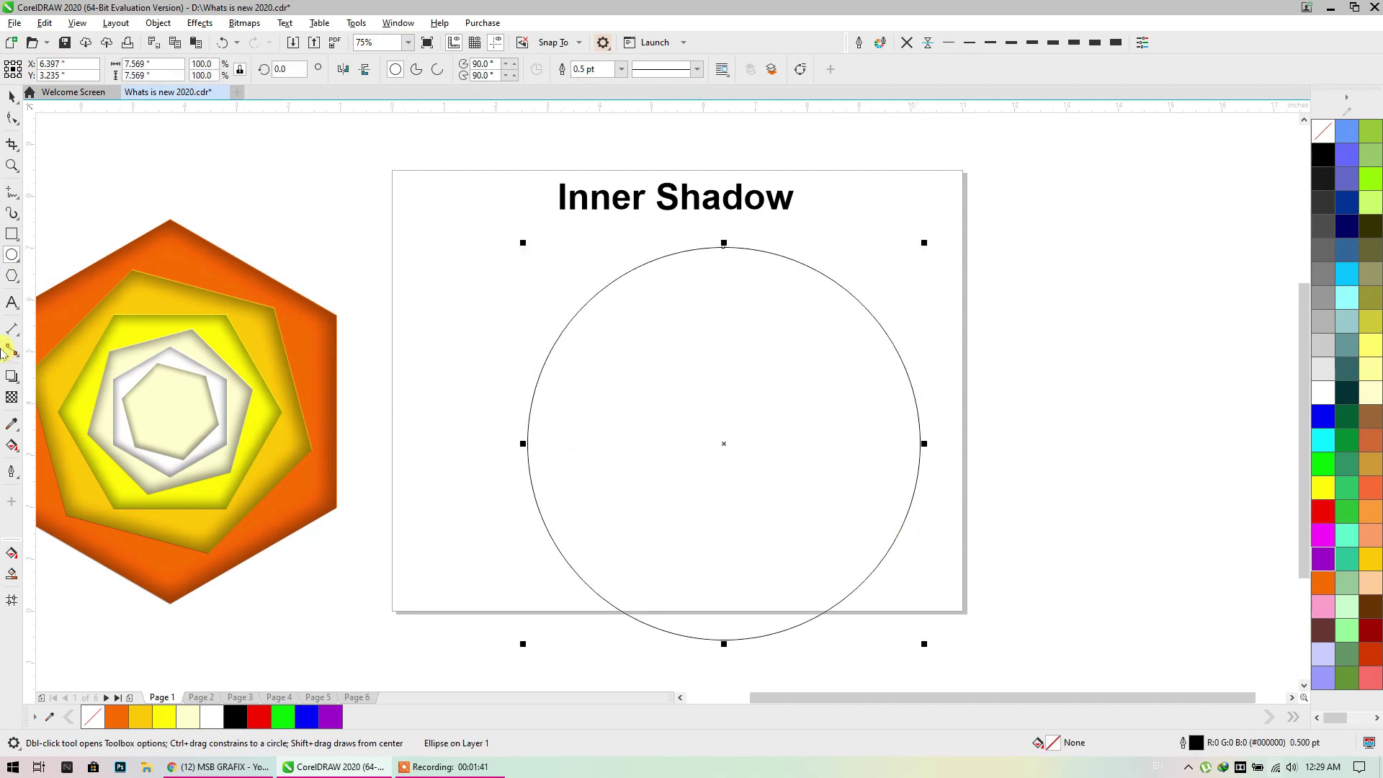
left_click(13, 235)
left_click_drag(618, 304, 812, 497)
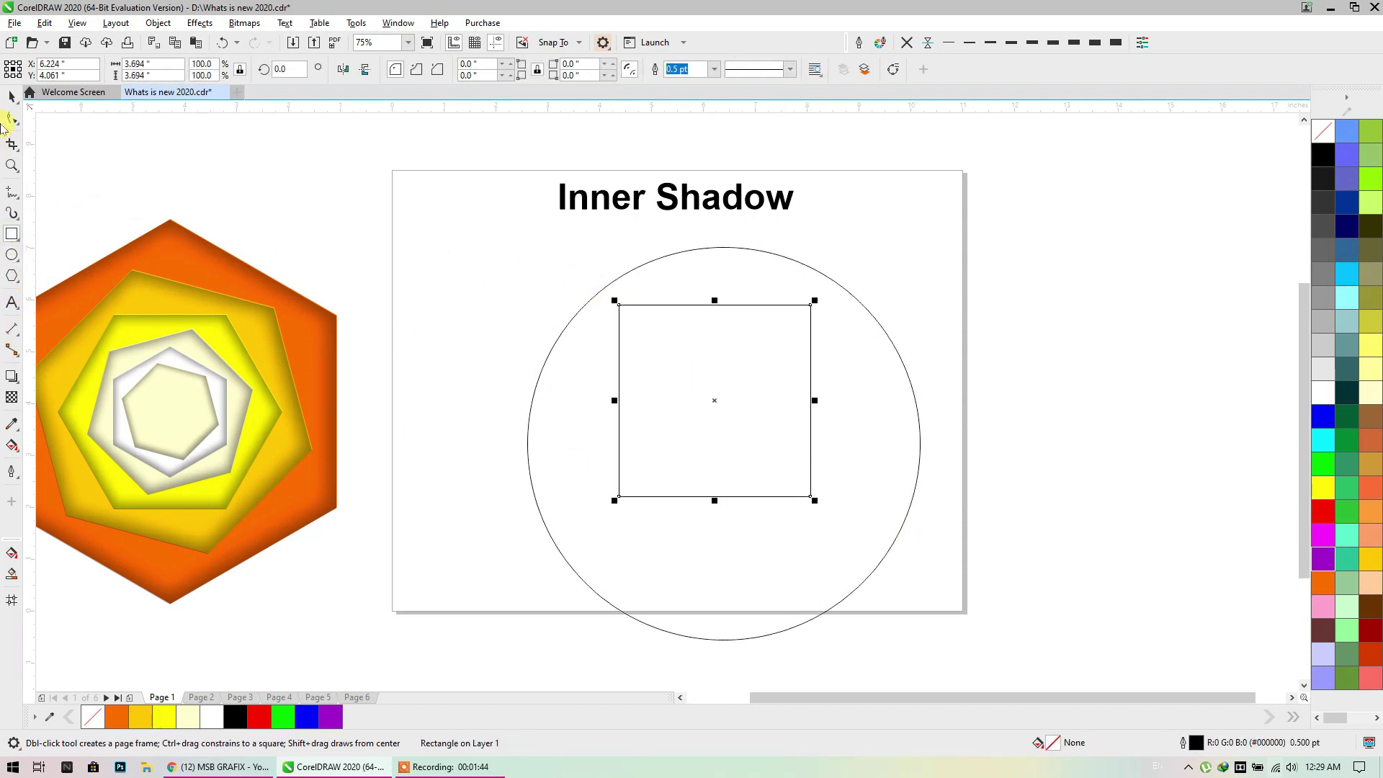
Centre the circle and square on the page and scale both down until the circle is about 6.4 inches across
left_click(11, 121)
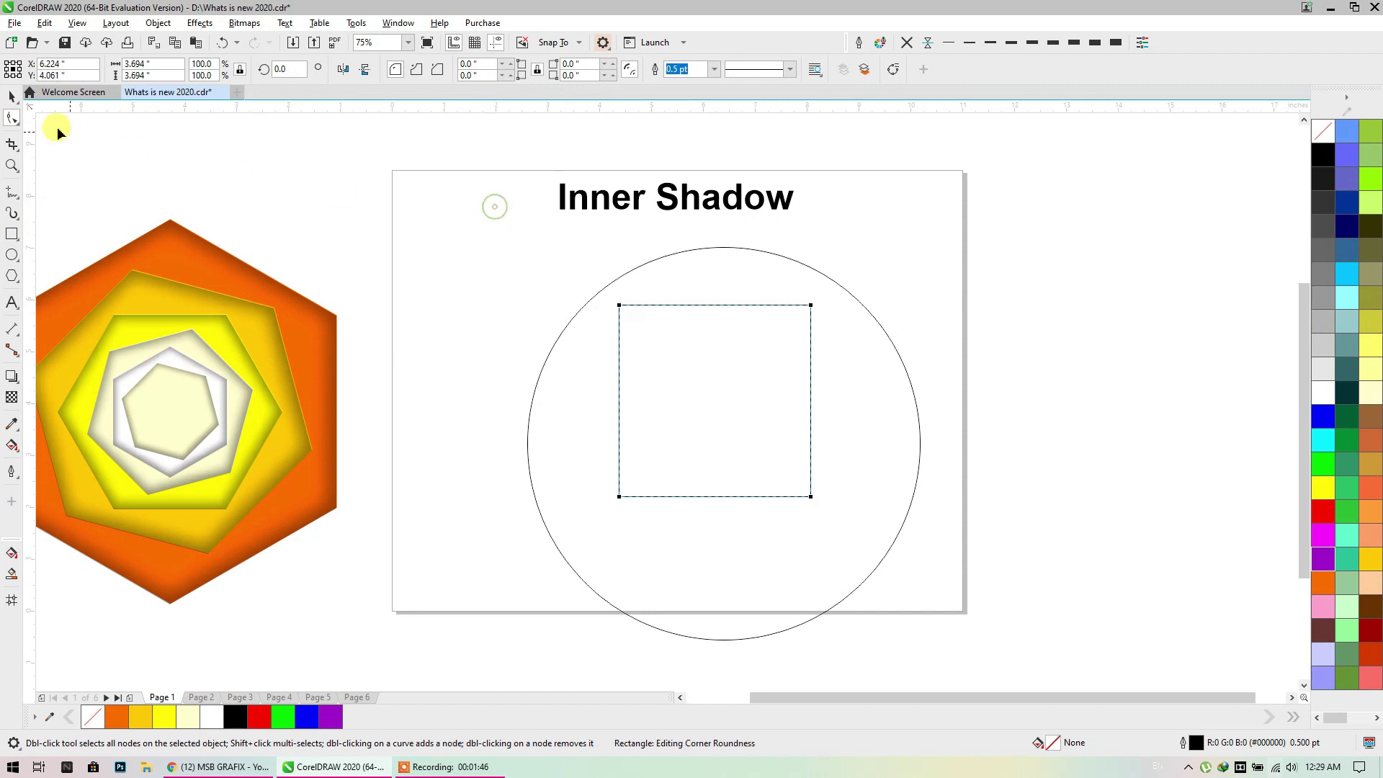
left_click(11, 97)
left_click_drag(382, 206, 988, 673)
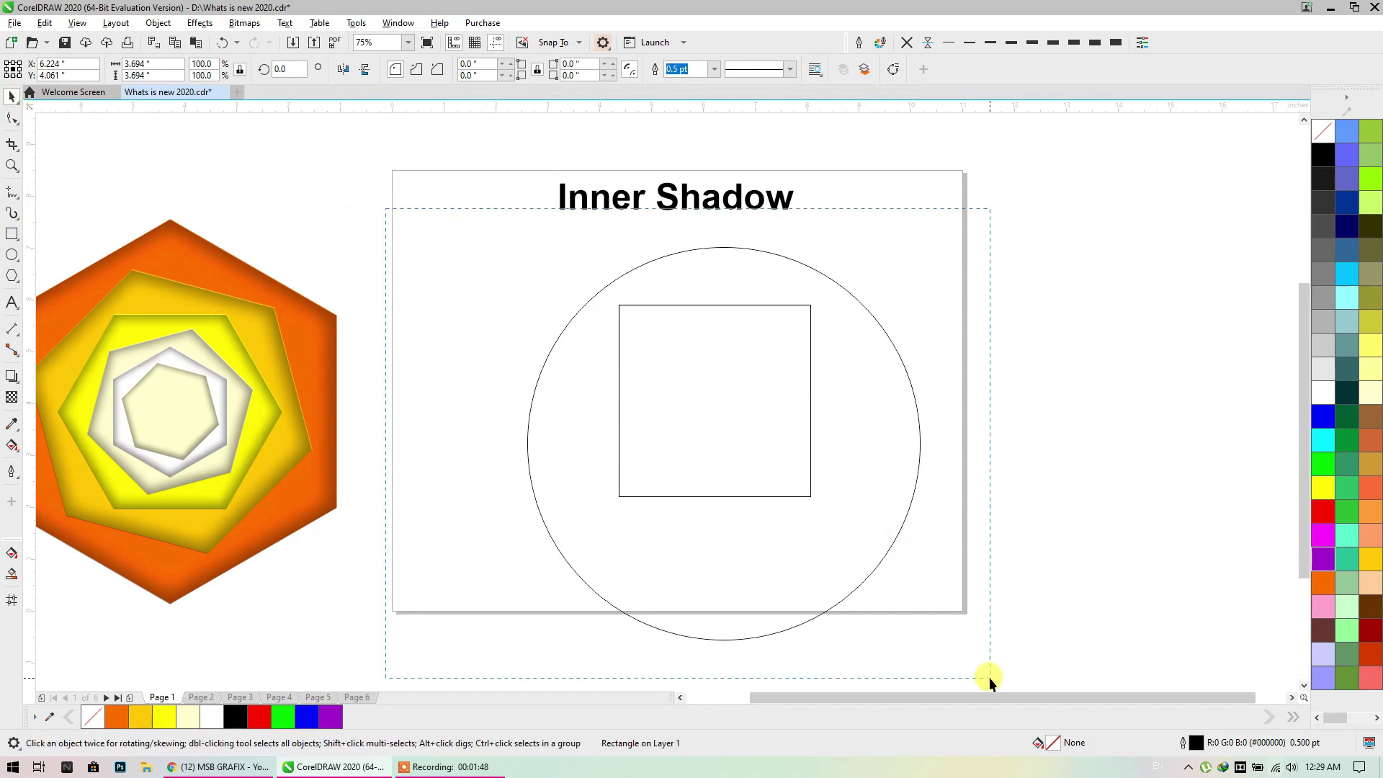
key("p")
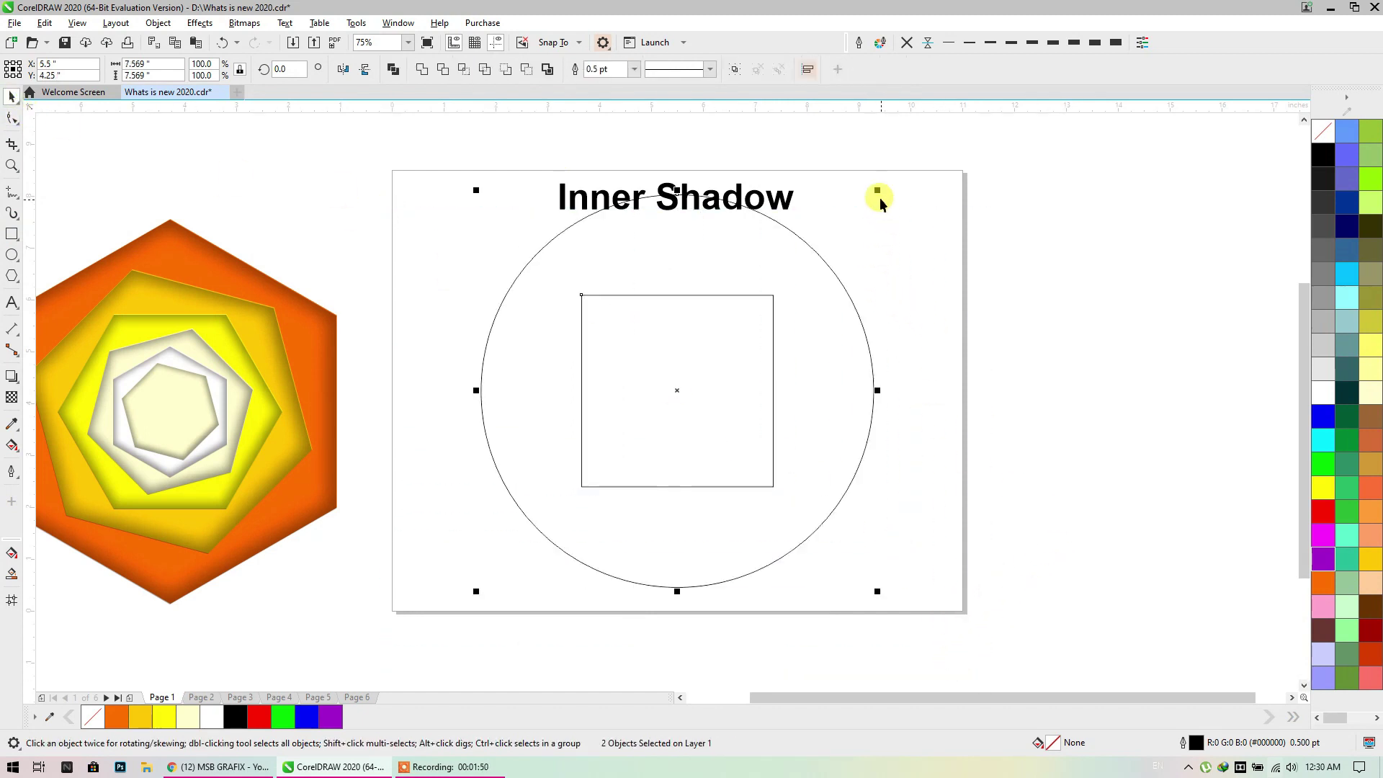
left_click_drag(878, 196, 857, 223)
left_click(863, 222)
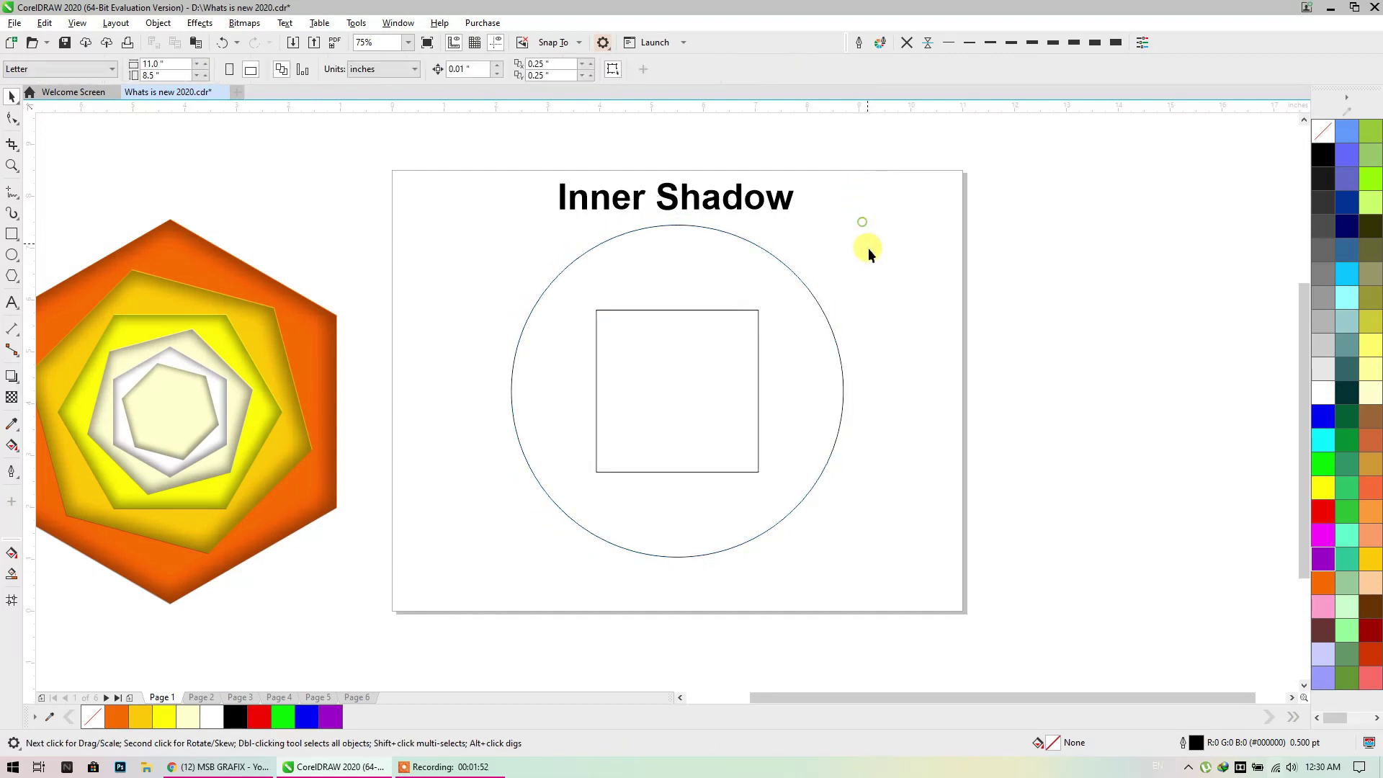
left_click(21, 387)
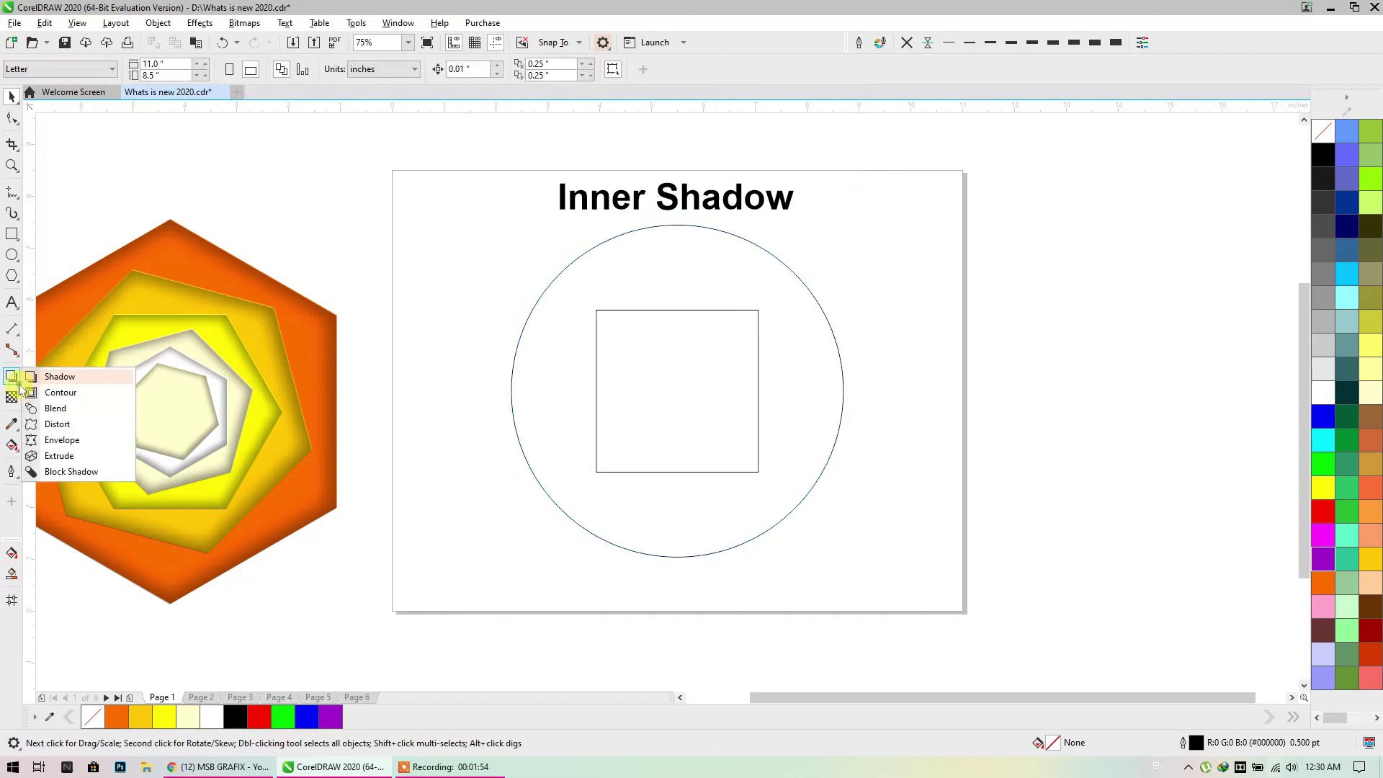
left_click(50, 392)
left_click(533, 356)
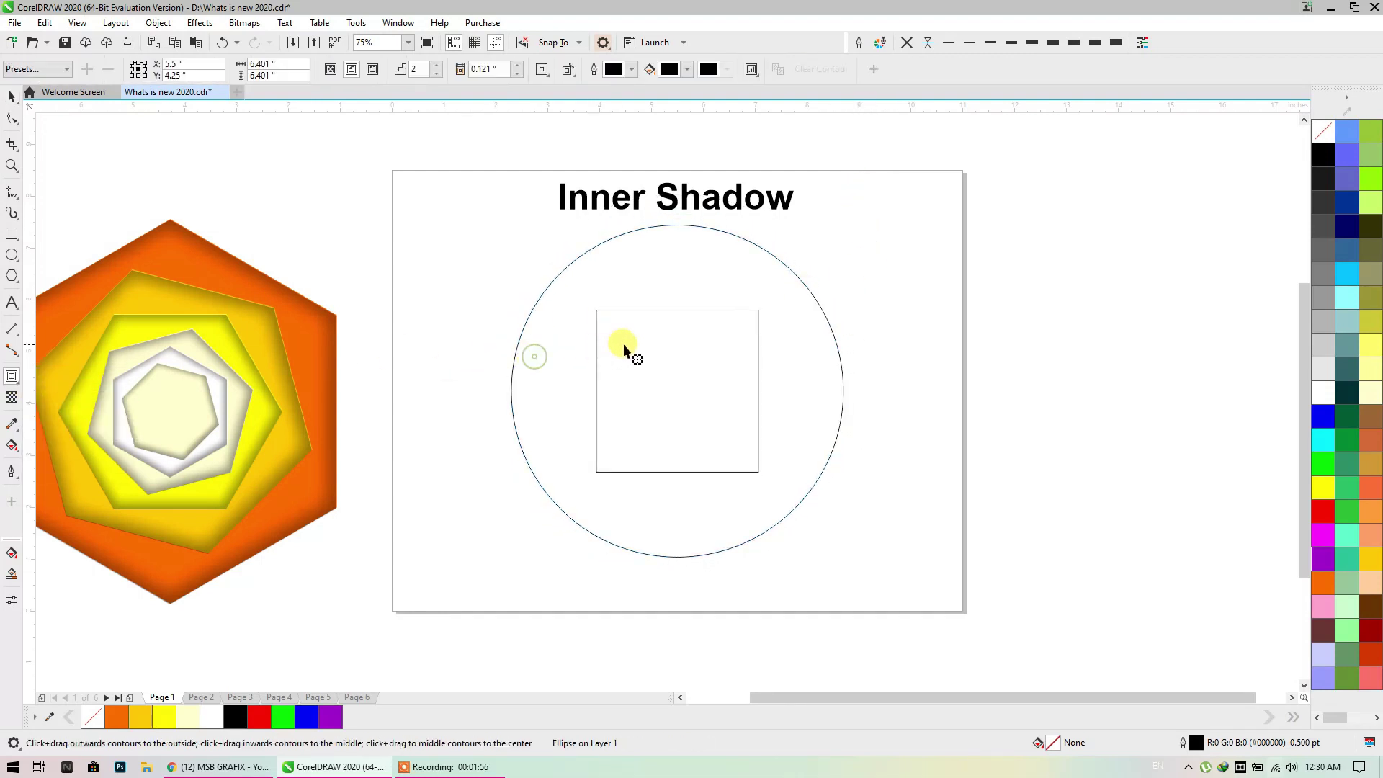
left_click_drag(621, 268, 642, 321)
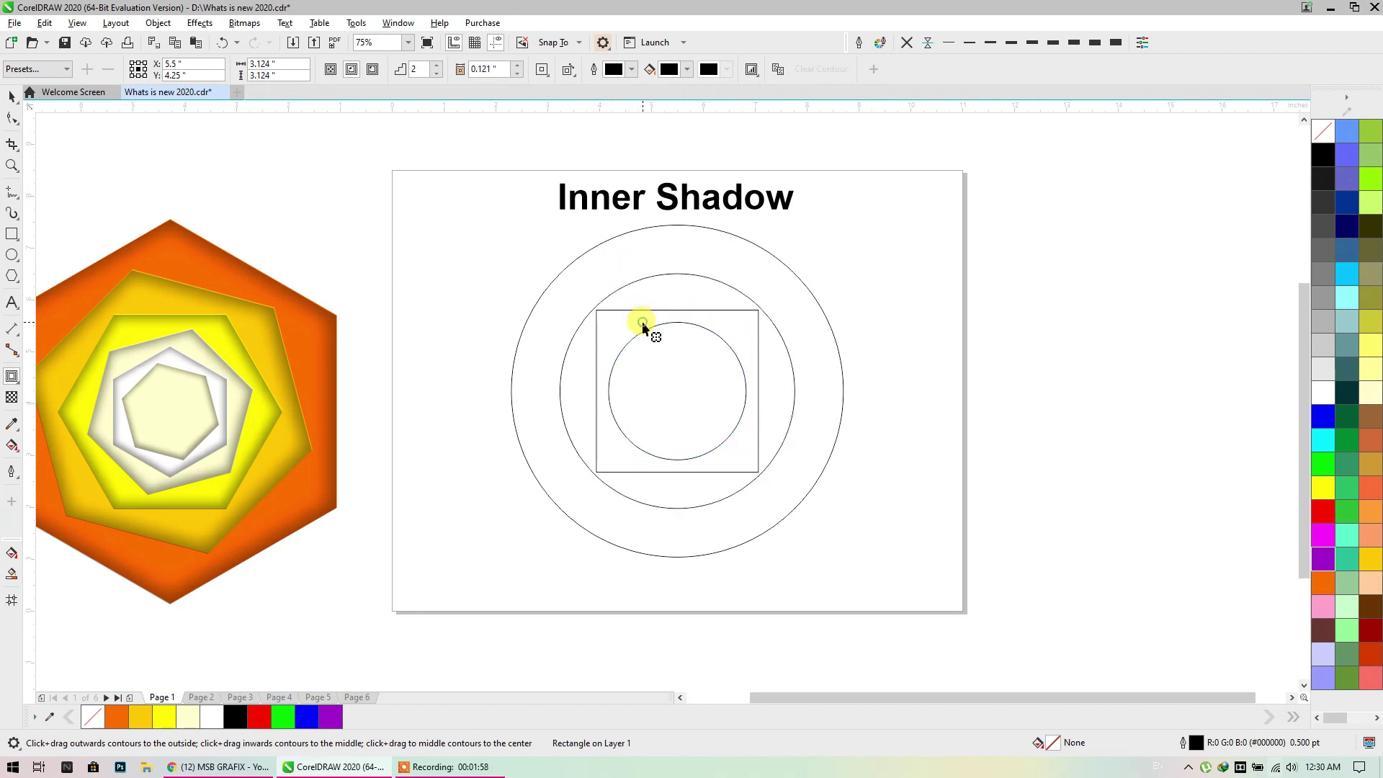
key("ctrl+z")
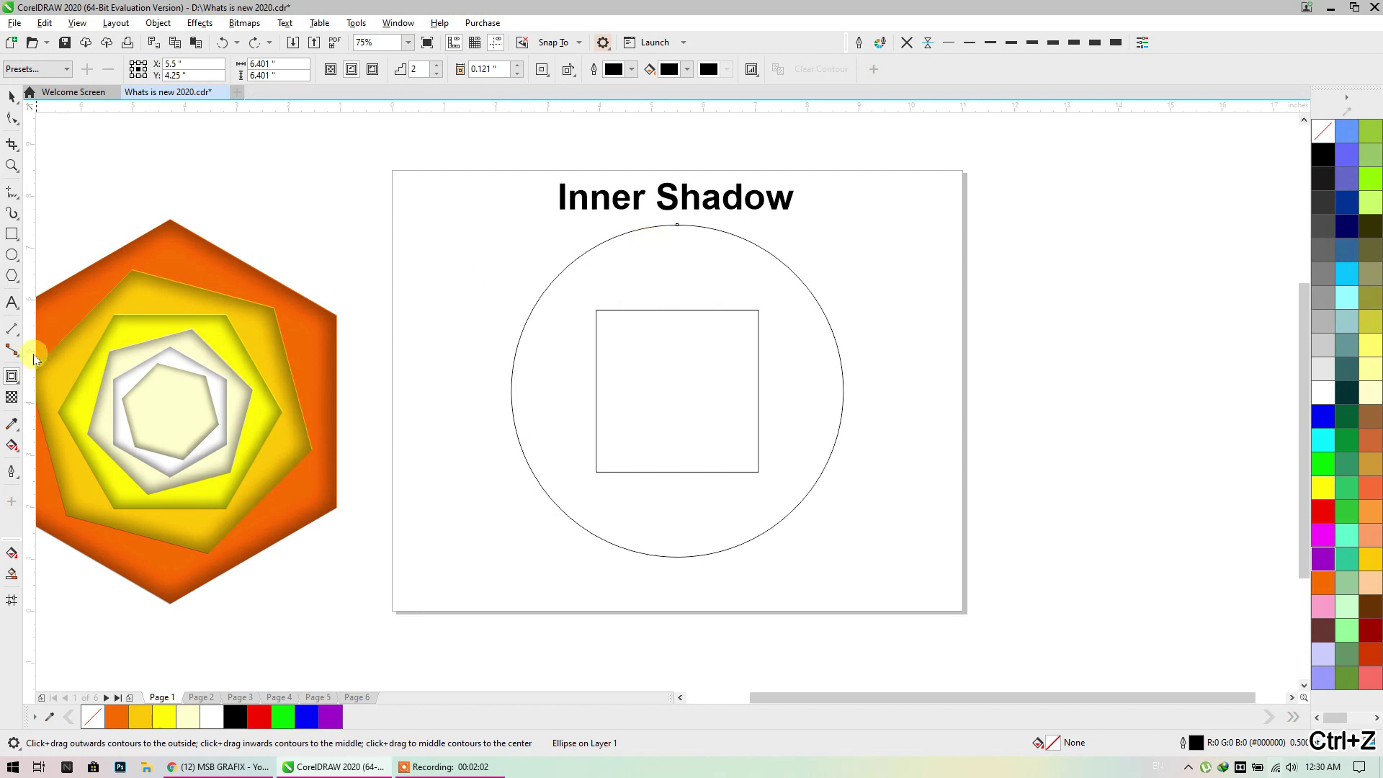
left_click(12, 376)
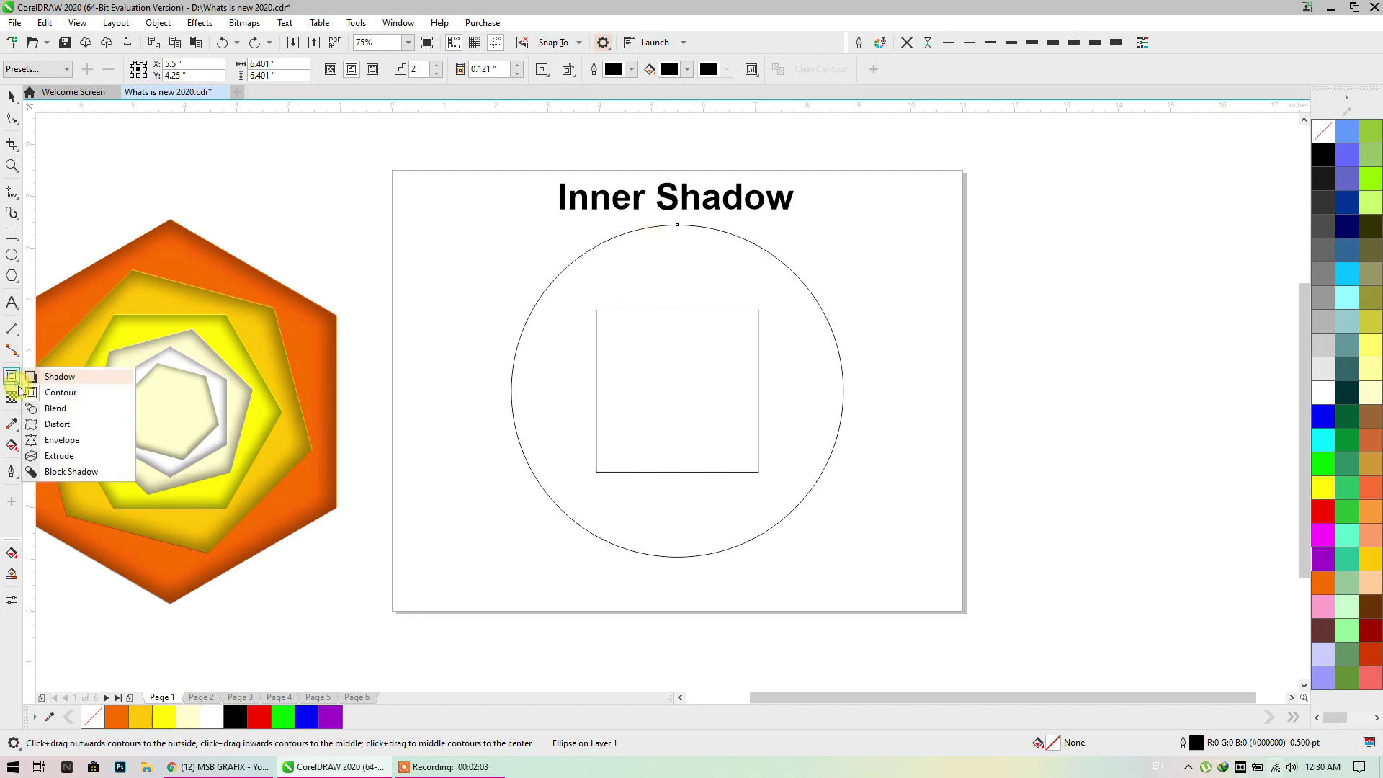
left_click(59, 391)
left_click(329, 69)
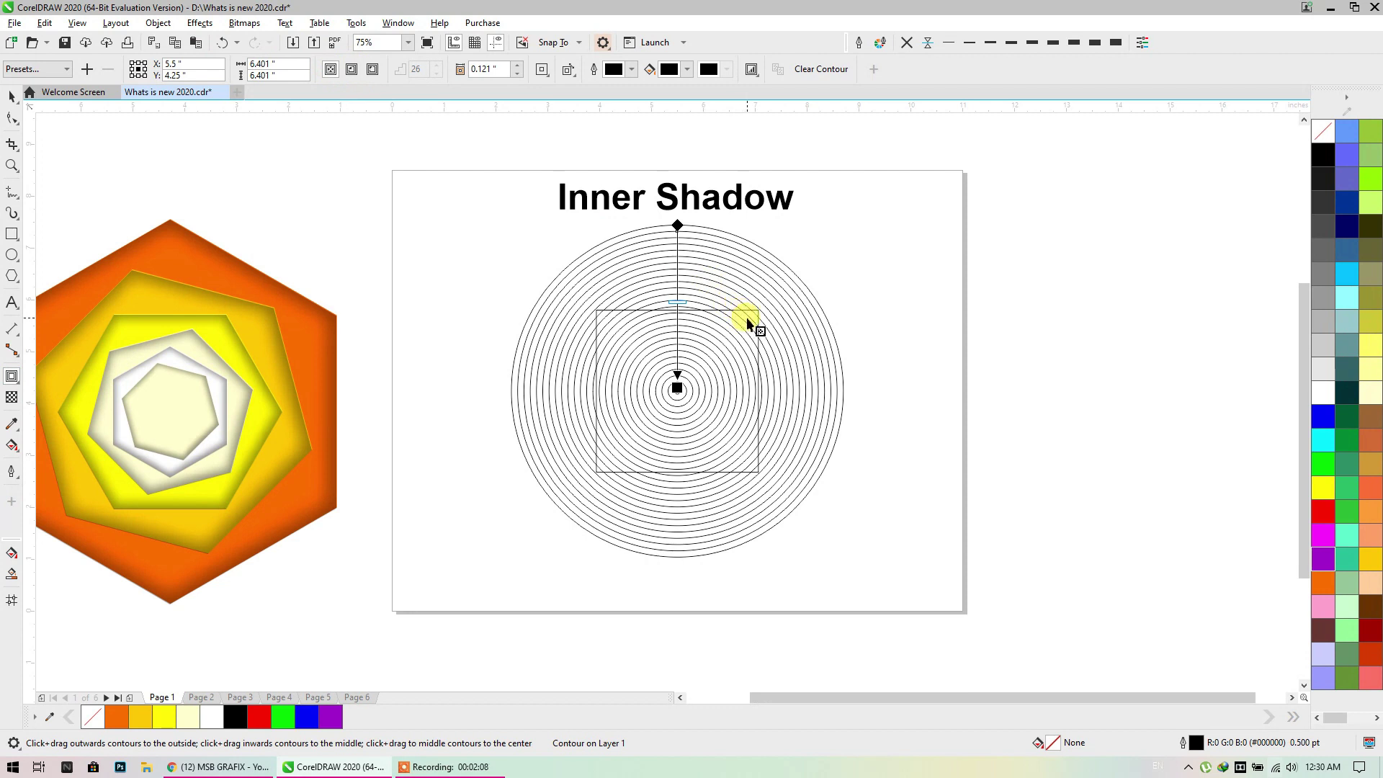
key("ctrl+z")
left_click_drag(756, 253, 720, 331)
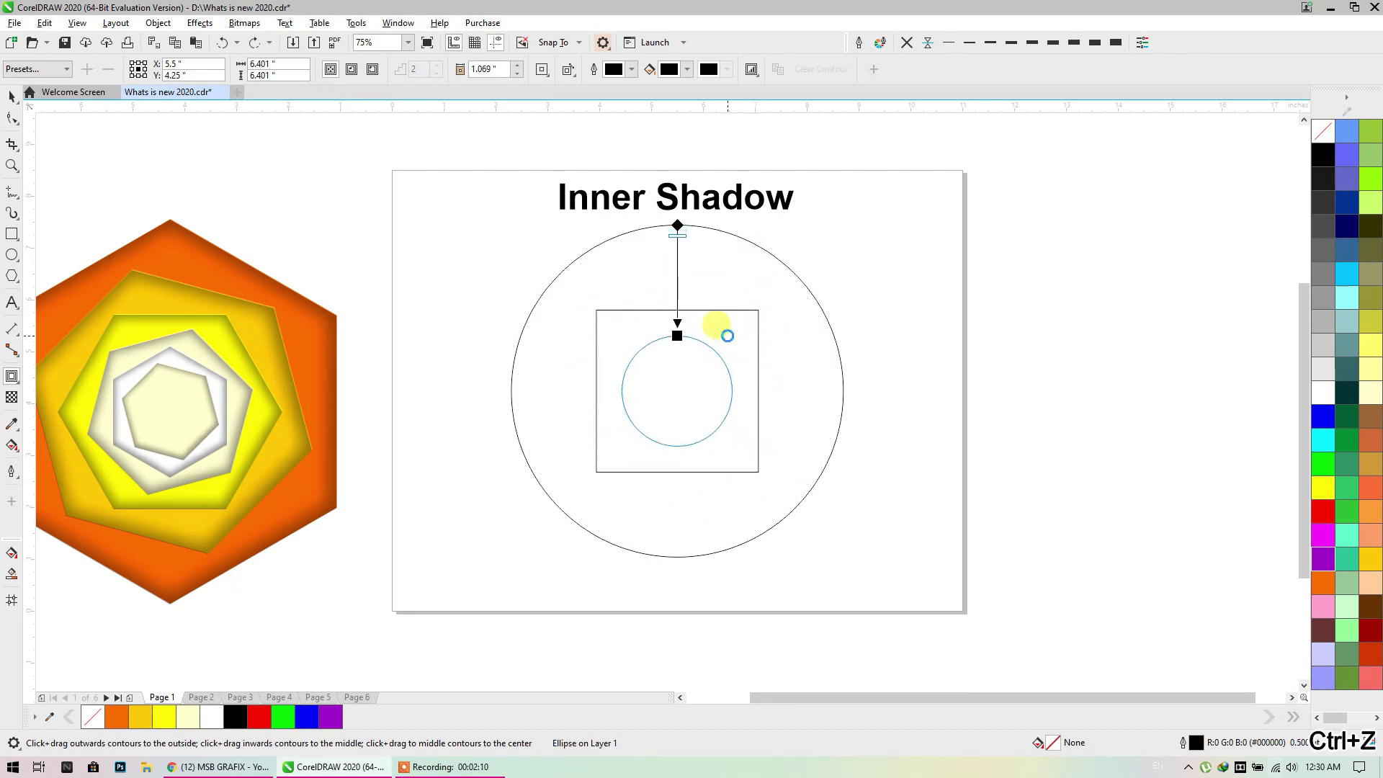
key("Escape")
Blend the outer circle into the inner square with the Blend tool, using 5 steps
left_click(18, 384)
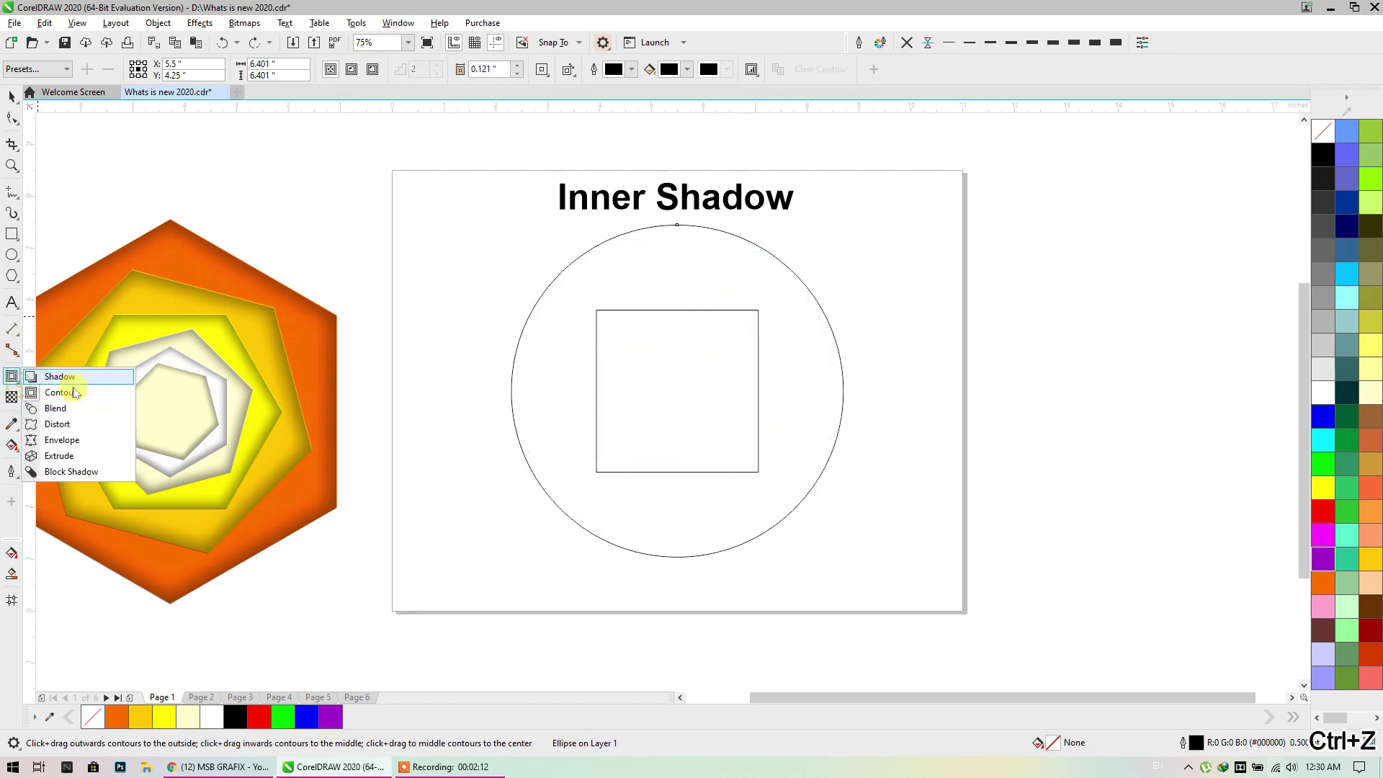
left_click(50, 389)
left_click_drag(803, 295, 741, 330)
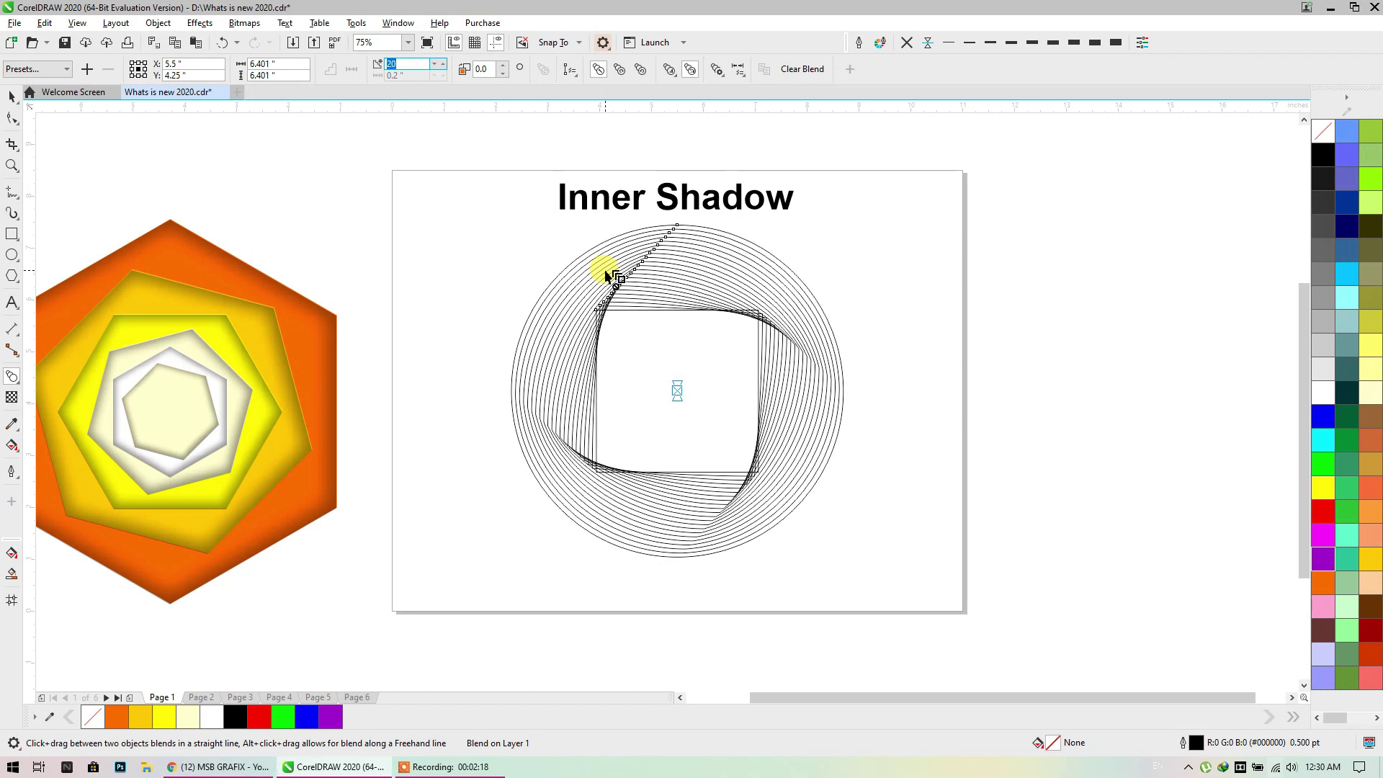
key("Return")
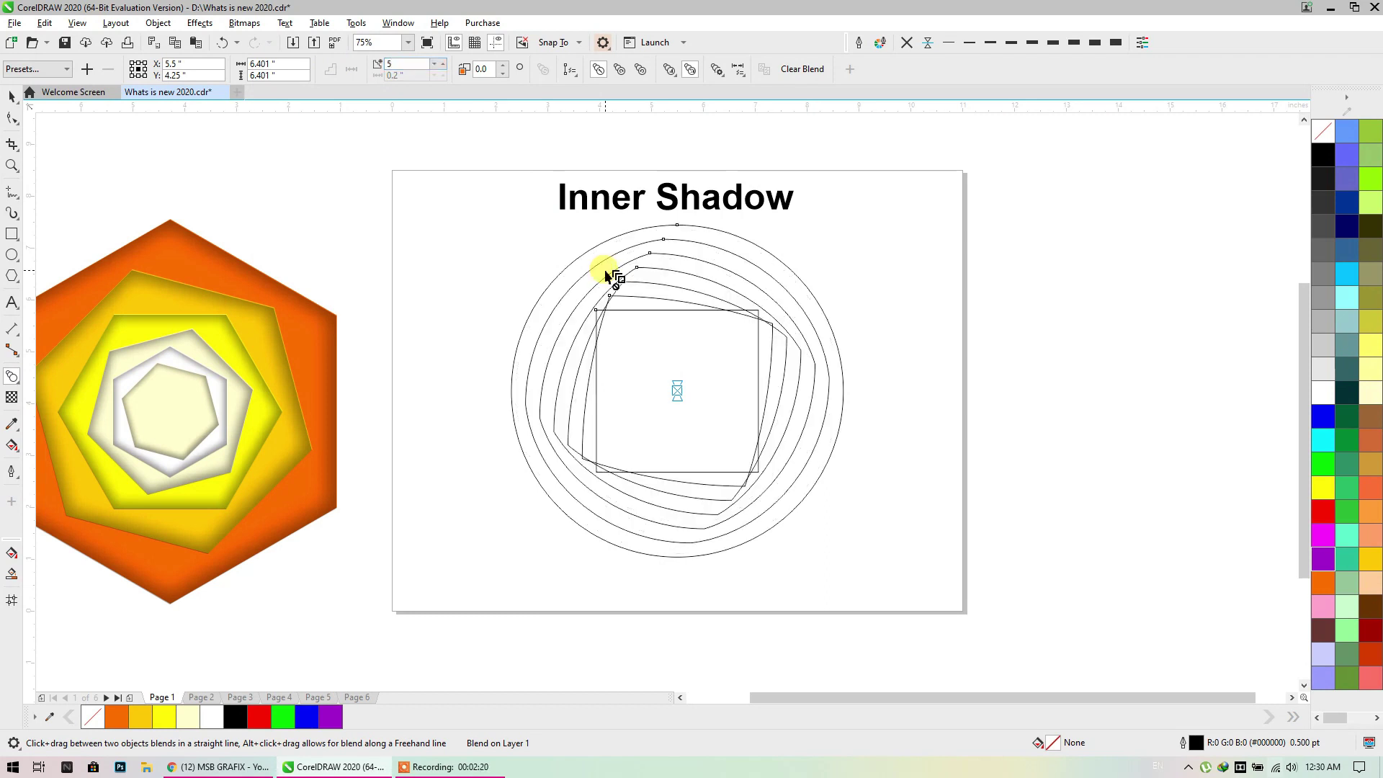
Set the circle-to-square blend to 3 steps and break the blend apart into separate objects
left_click(12, 96)
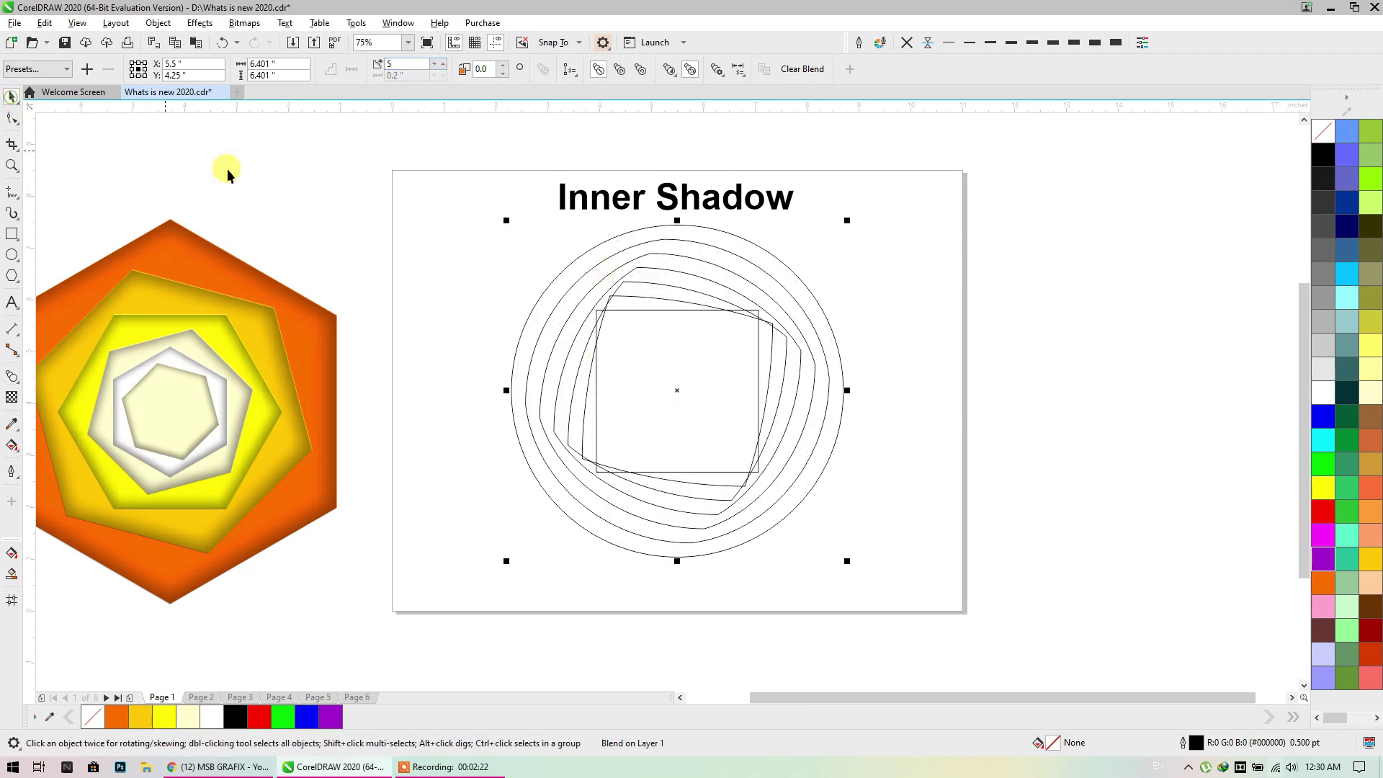
type("3")
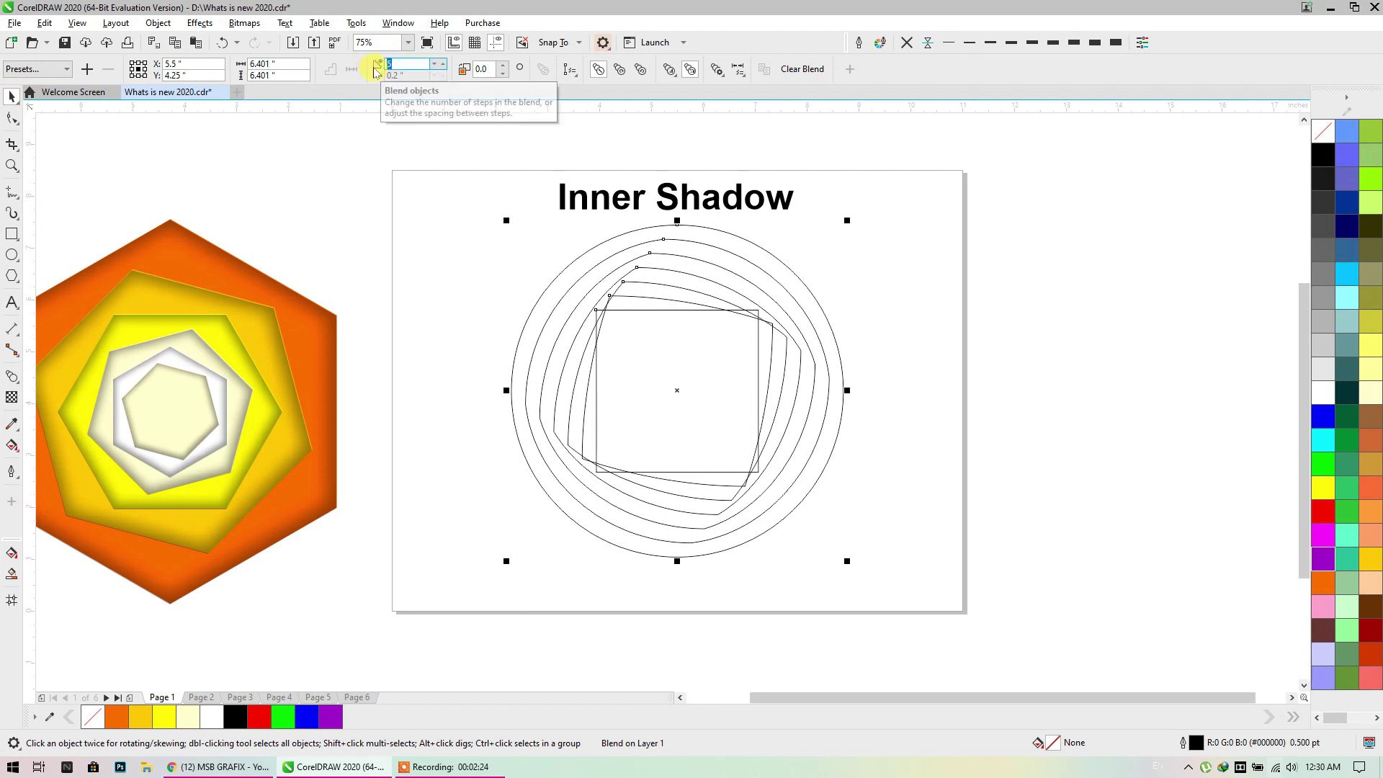
key("Return")
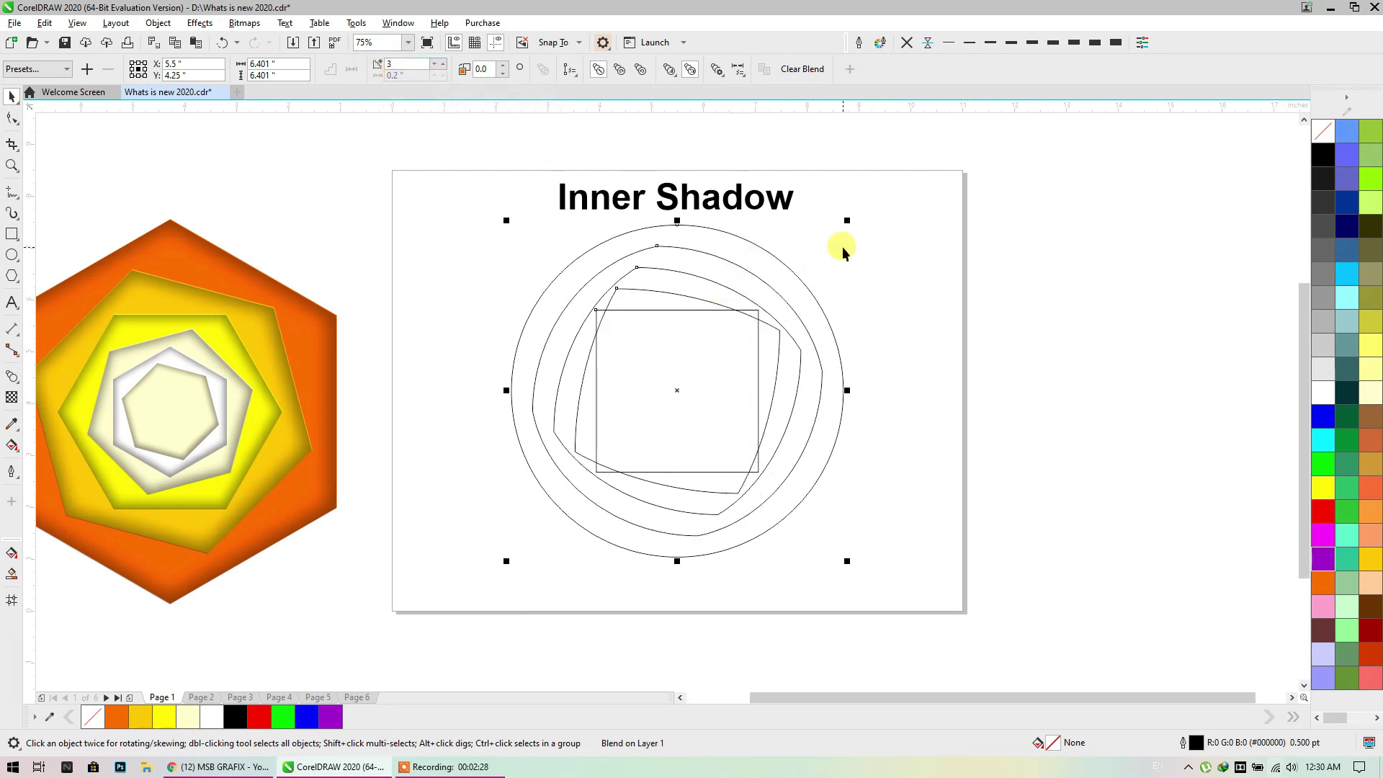
key("ctrl+k")
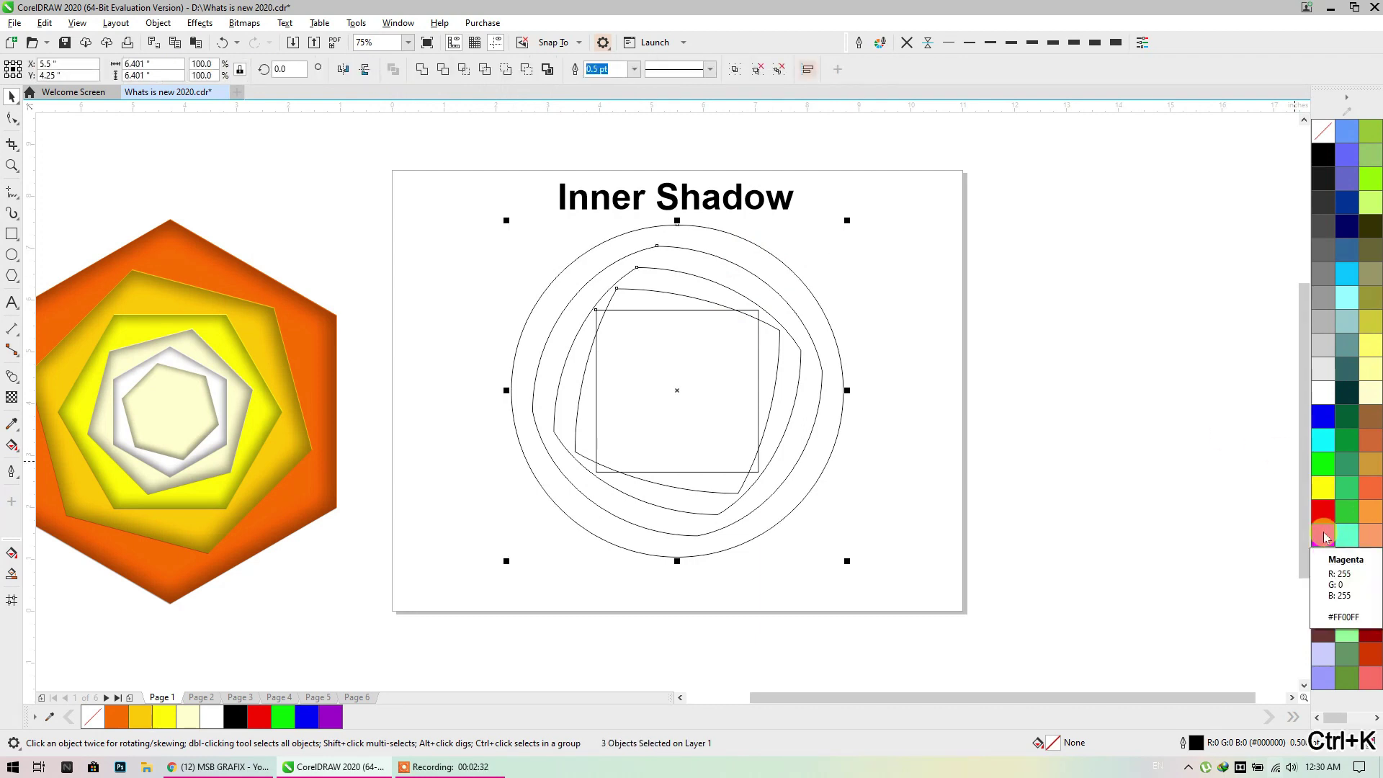
Undo the break-apart and the step-count reduction of the circle-to-square blend
key("ctrl+z")
left_click(858, 441)
left_click(755, 423)
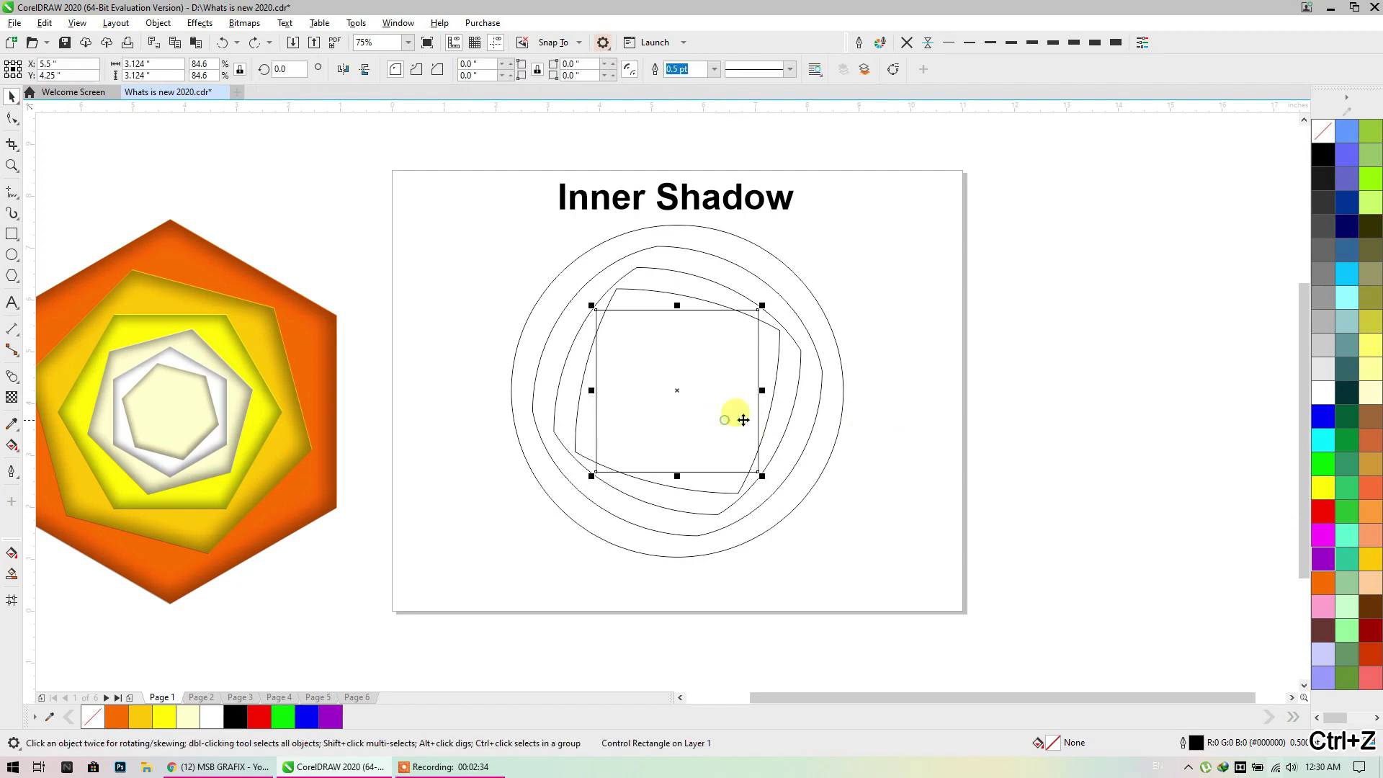
key("ctrl+z")
left_click(897, 409)
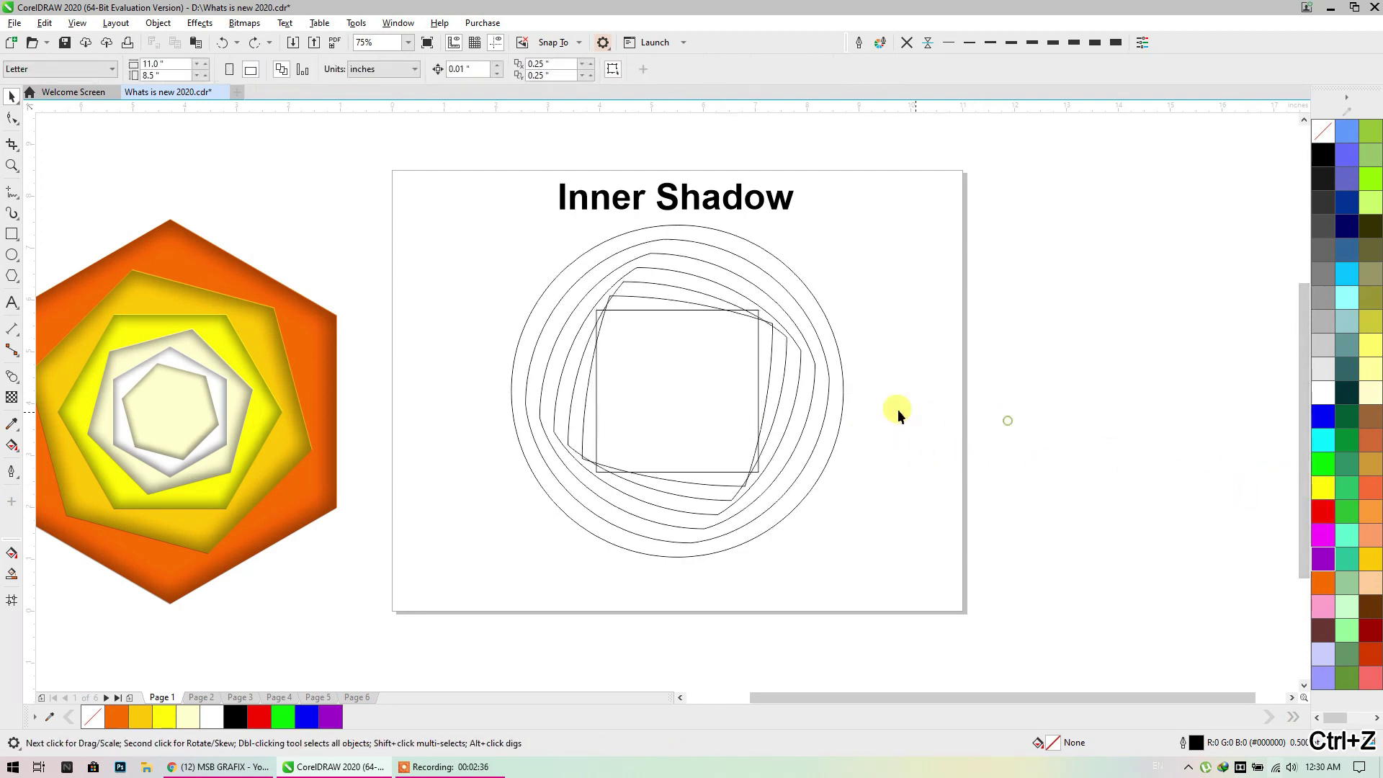
Reduce the circle-to-square blend to 3 steps
left_click(639, 262)
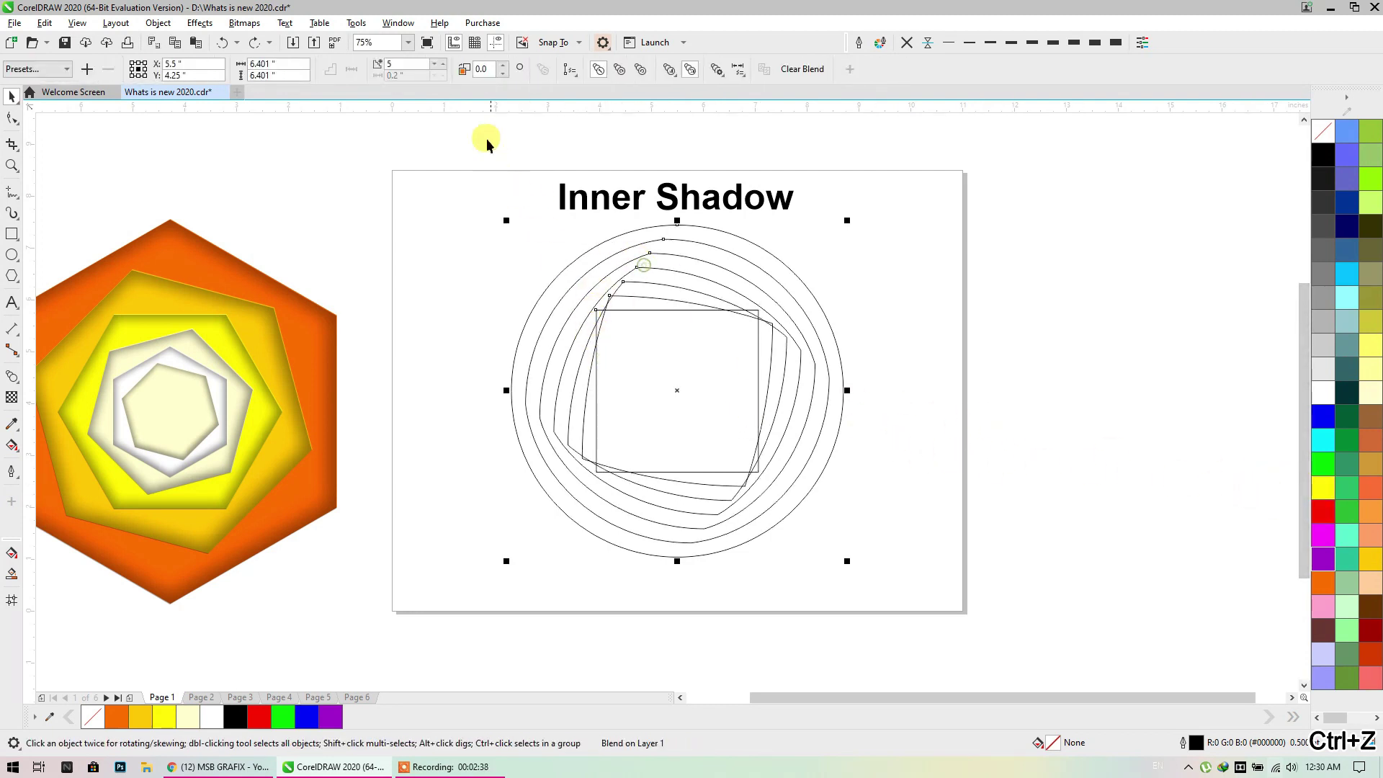
left_click(438, 64)
left_click(437, 69)
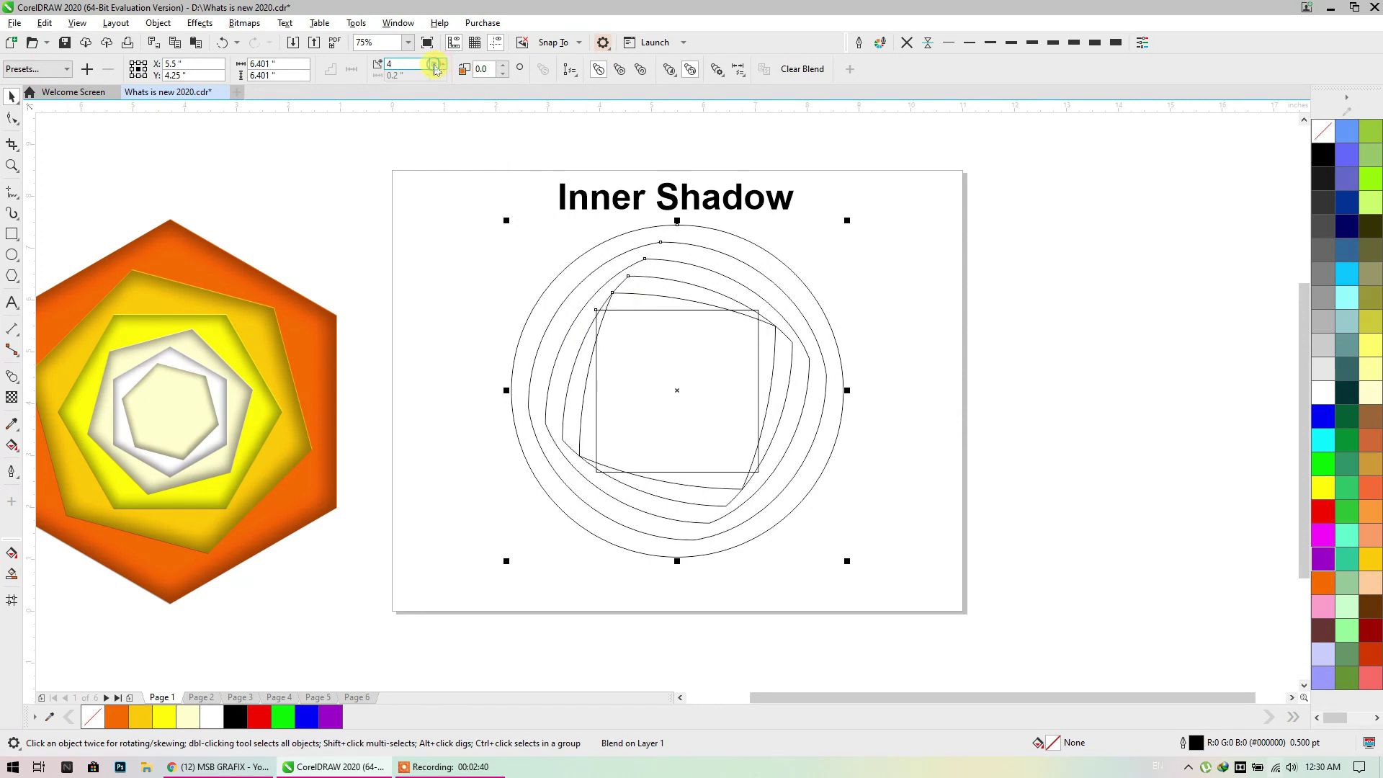
left_click(437, 69)
Fill the whole circle-to-square blend with purple (#9900CC)
left_click(764, 383)
left_click(735, 369)
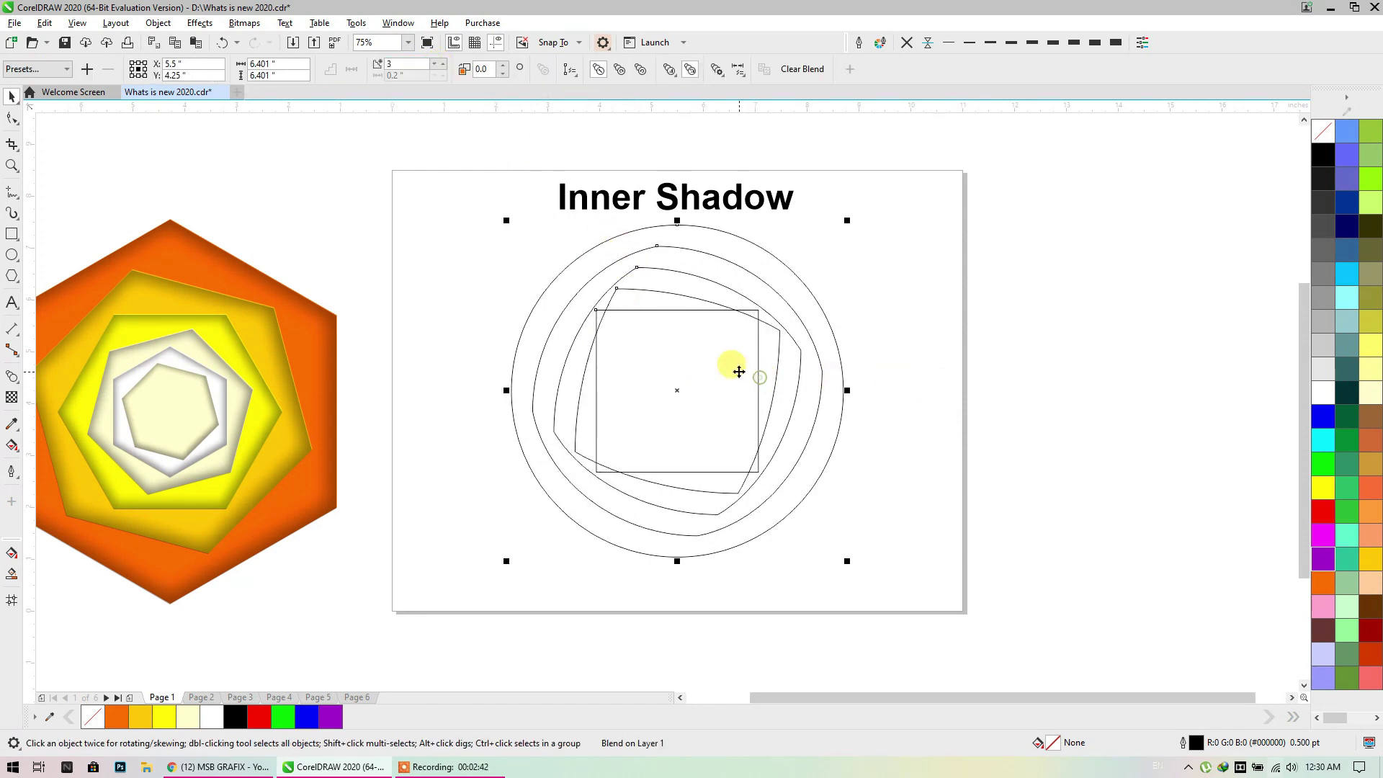
left_click(735, 369)
left_click(1325, 560)
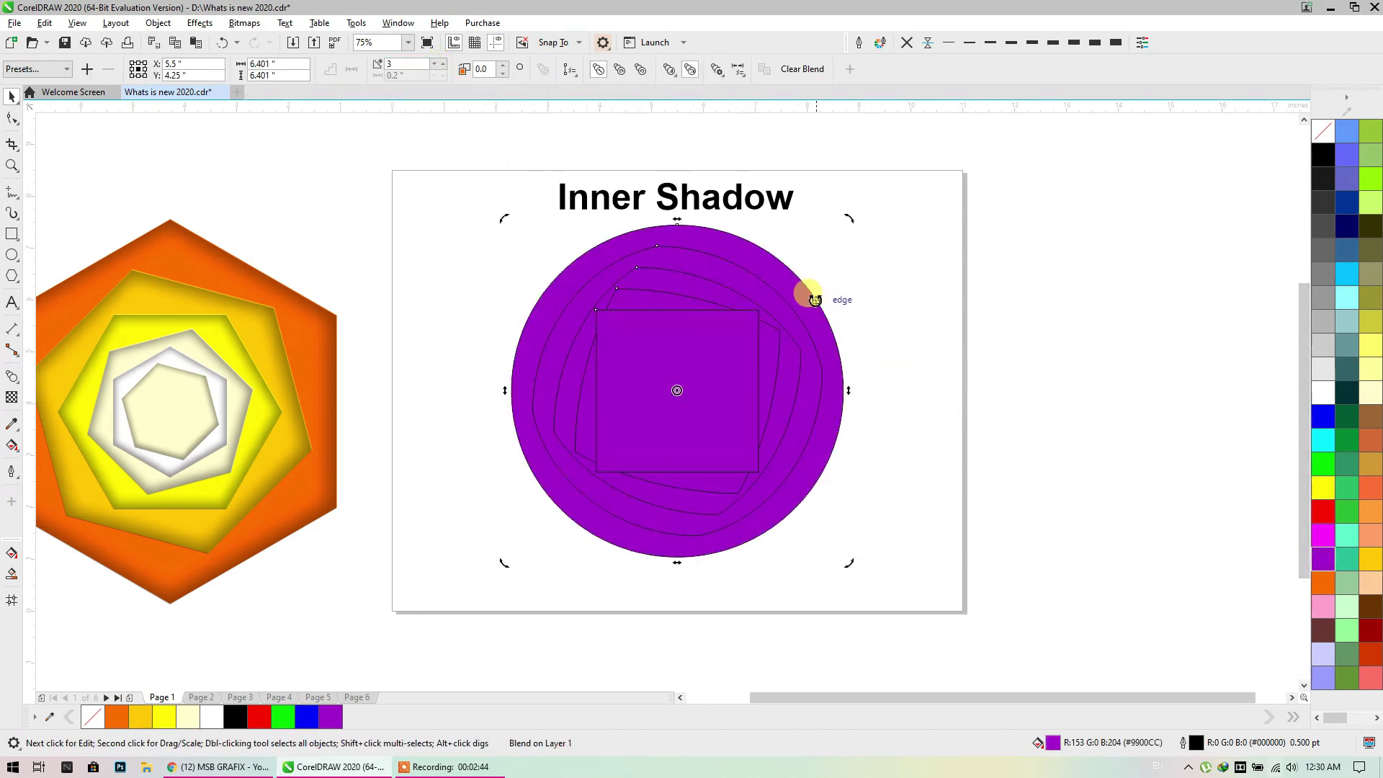
Fill the blend's inner square with blue (#0000FF) and its outer circle with red (#FF0000)
left_click(697, 365)
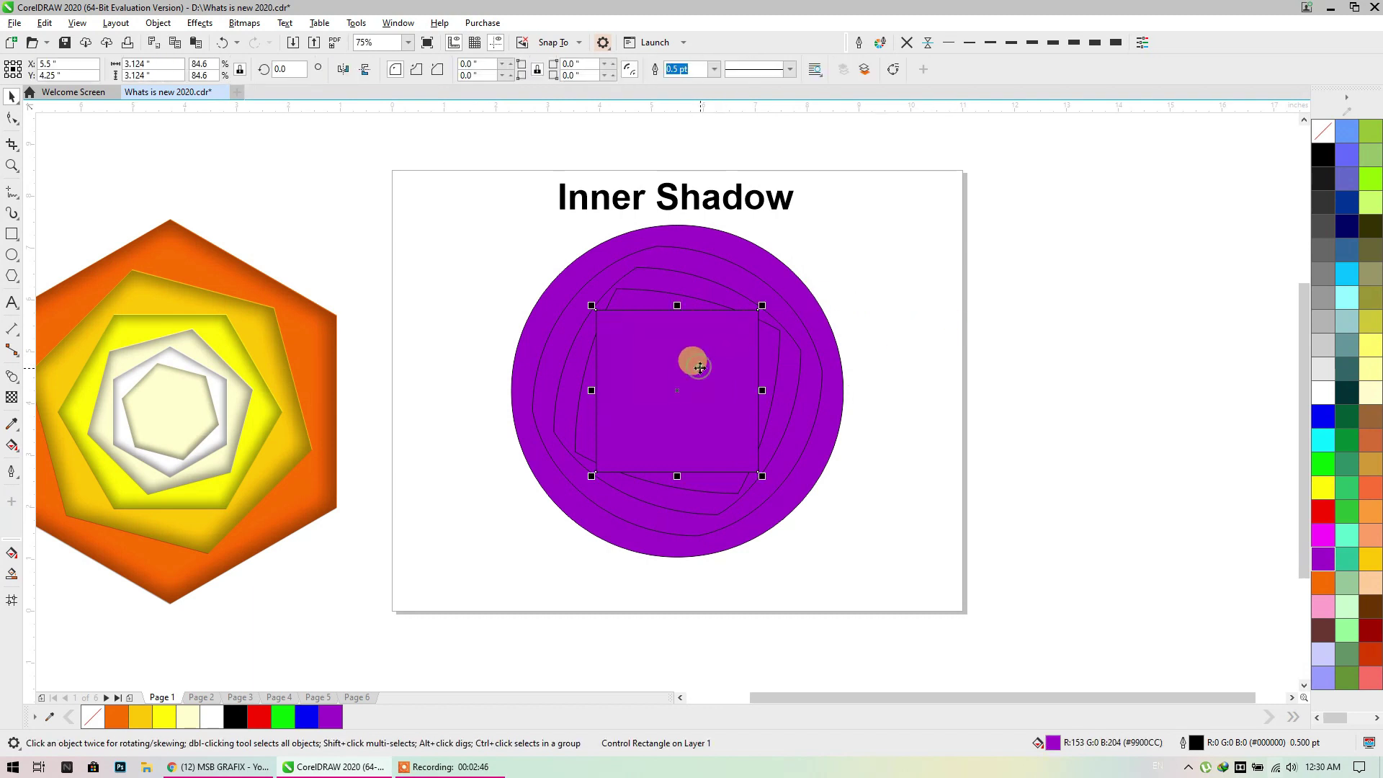
left_click(1324, 419)
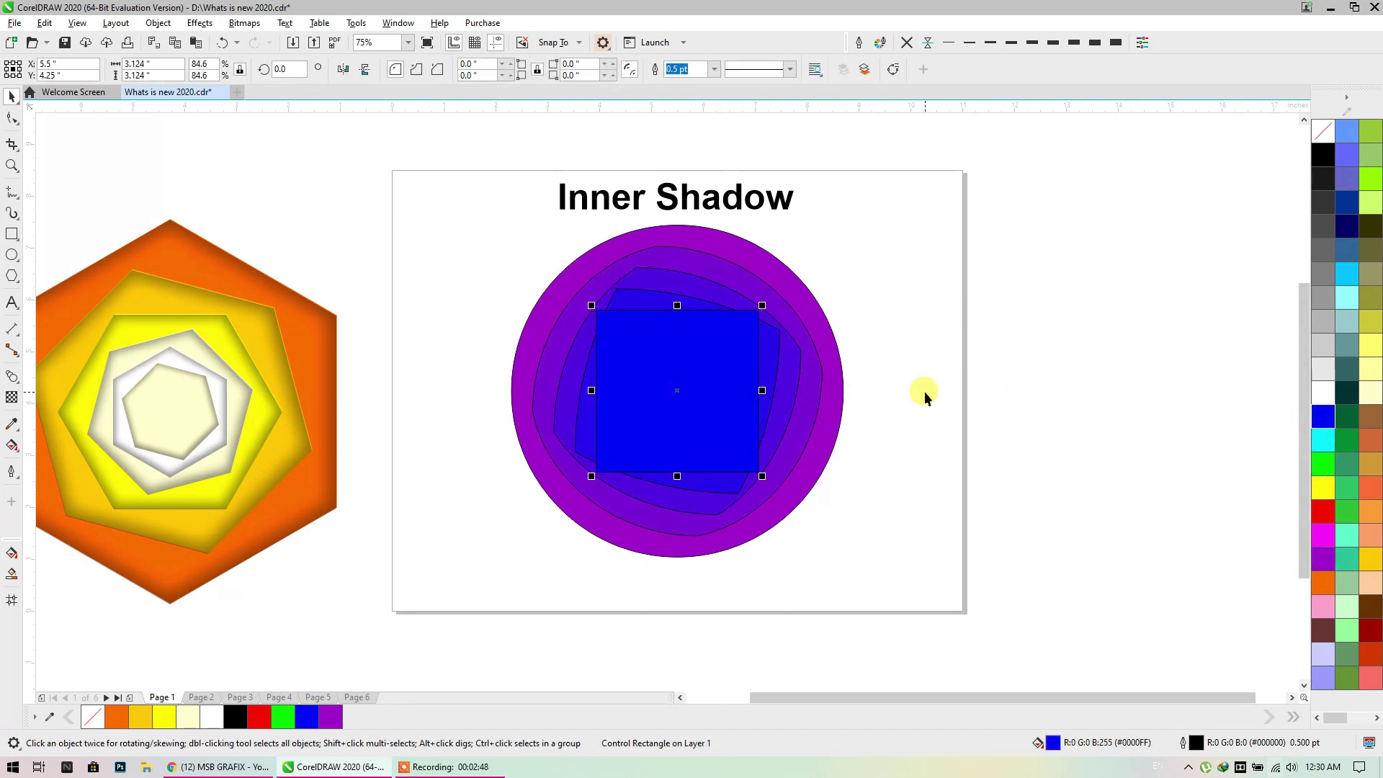
left_click(838, 379)
left_click(1325, 511)
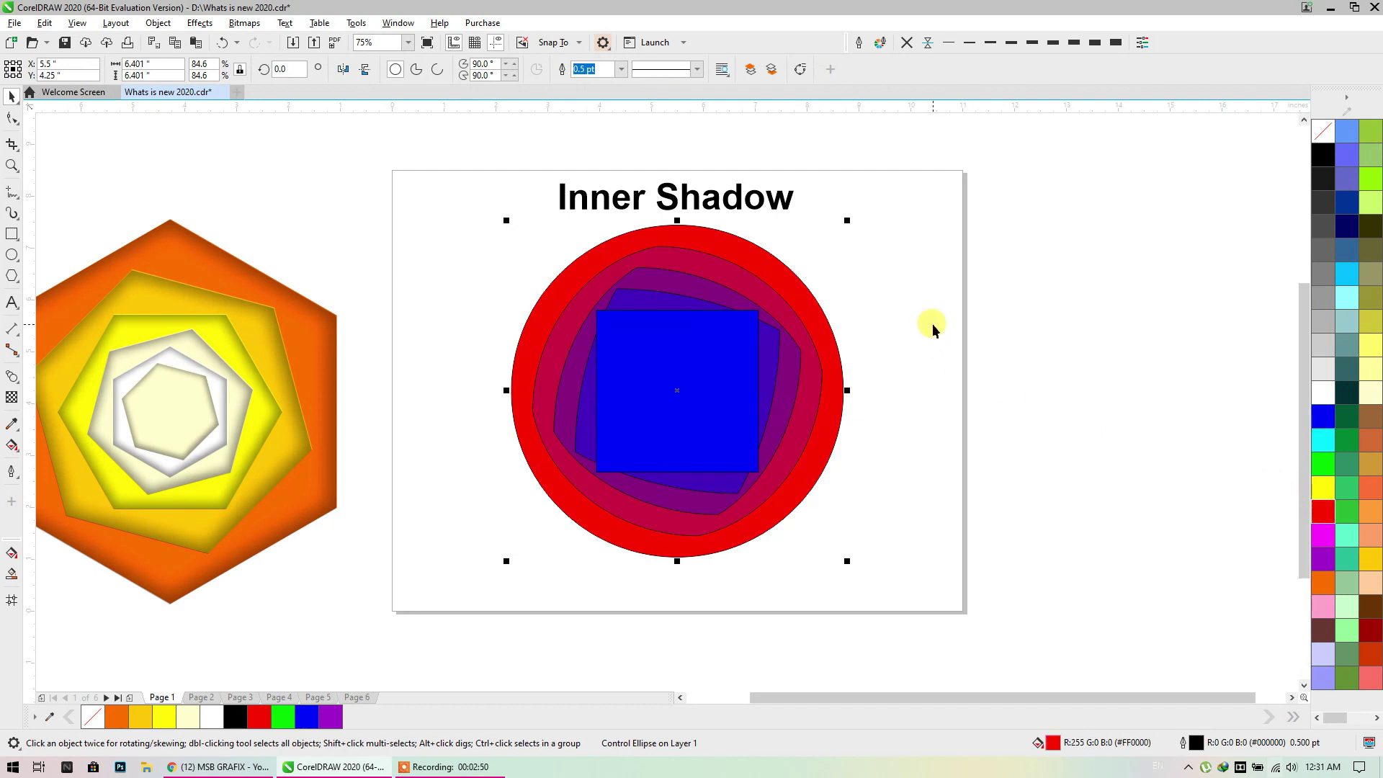
left_click(855, 343)
left_click(734, 350)
left_click(763, 366)
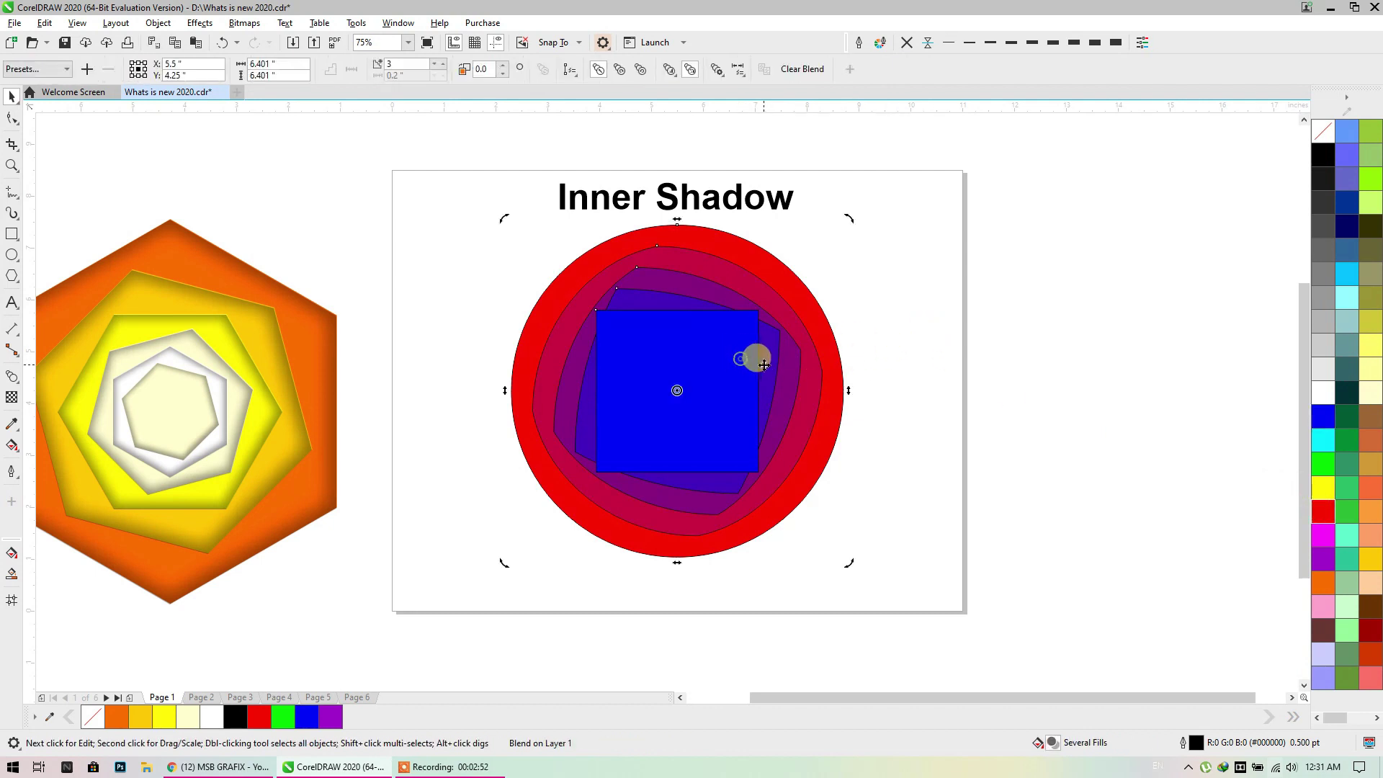
left_click(957, 363)
Fill the blend's outer circle with magenta (#FF00FF) and its inner square with cyan
left_click(823, 335)
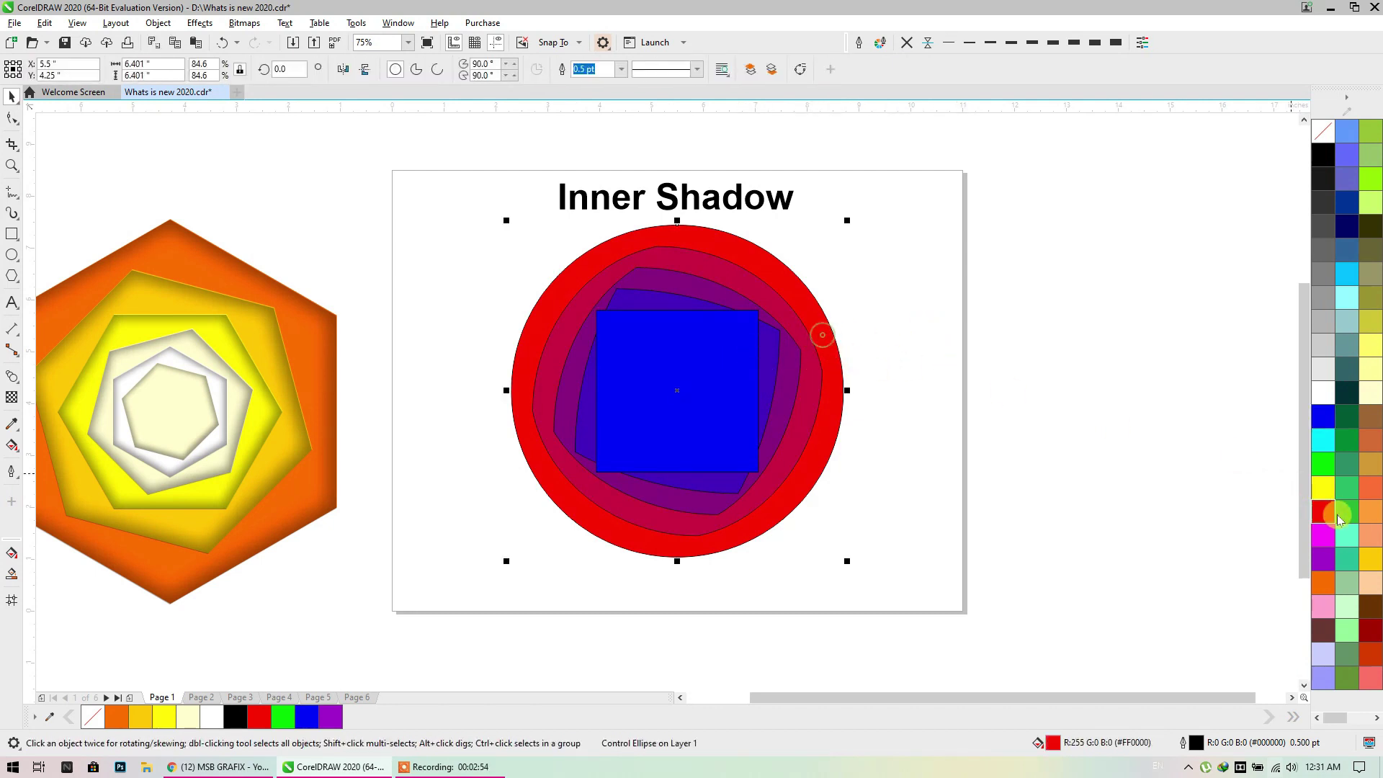
left_click(1325, 535)
left_click(729, 410)
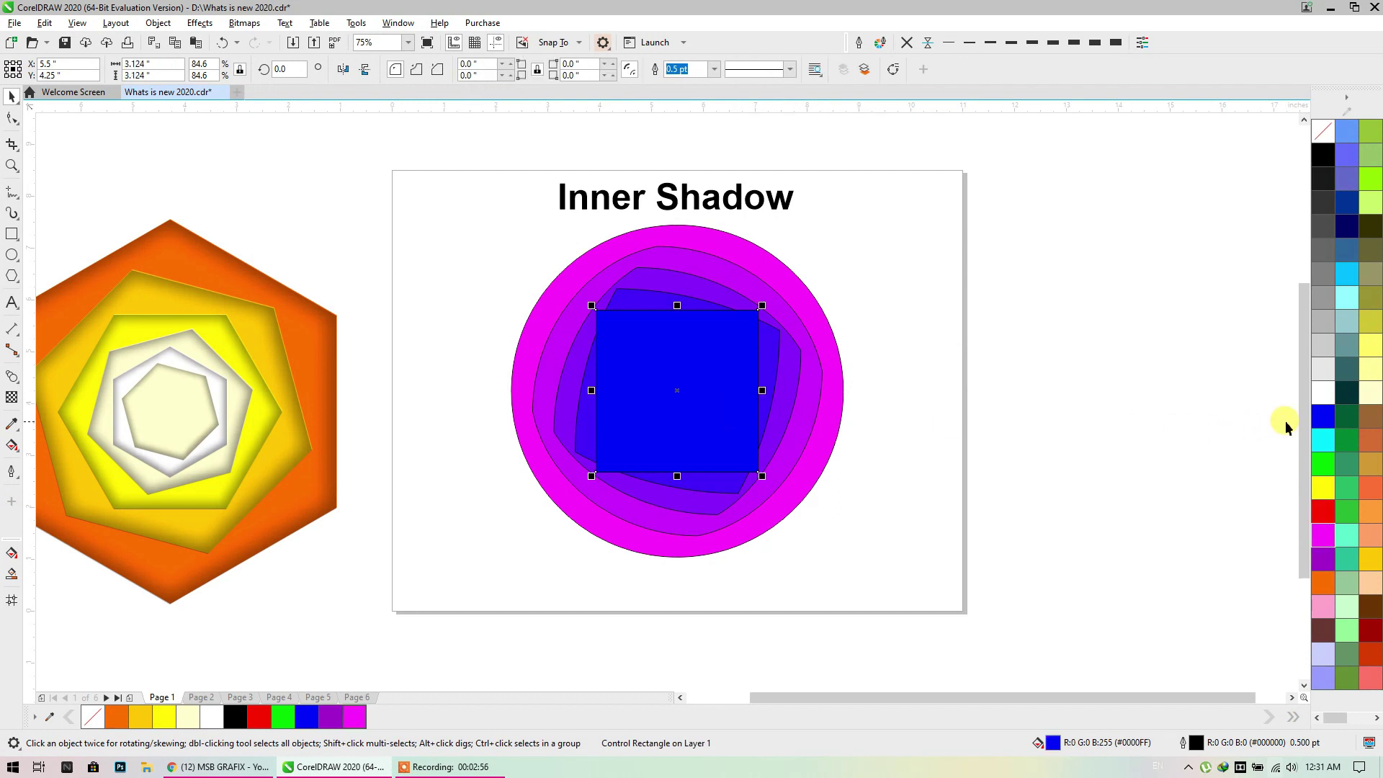
left_click(1324, 439)
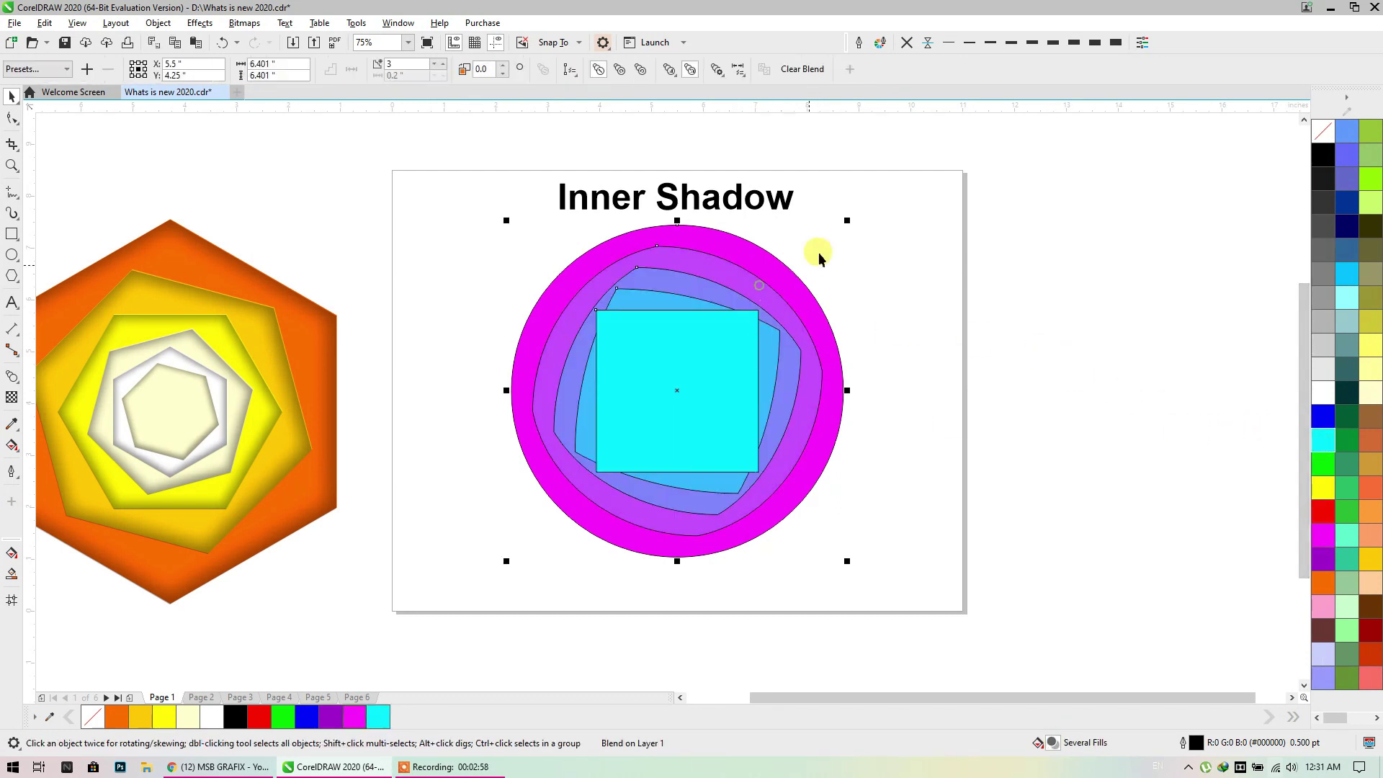
Remove the outlines from the blend and switch its colour progression to counterclockwise for a rainbow transition
left_click(906, 42)
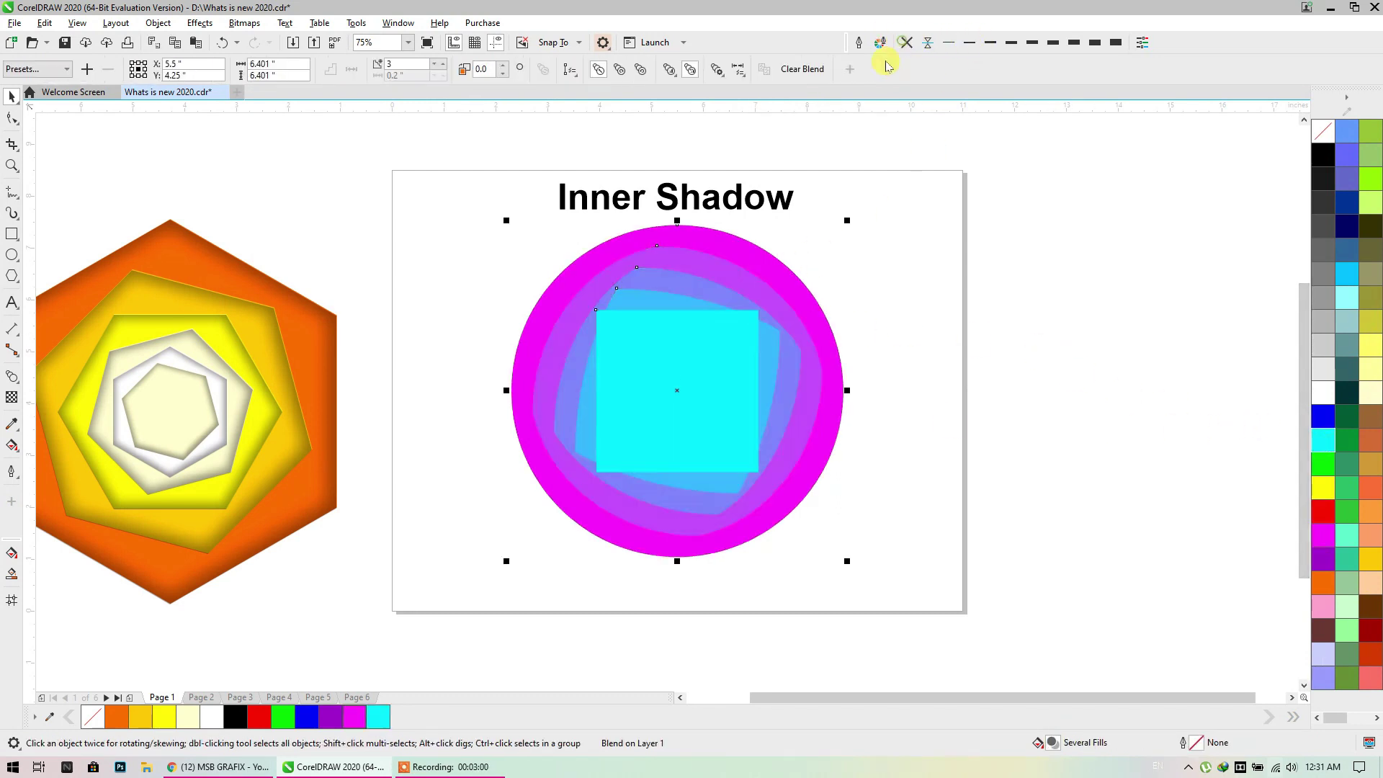
left_click(913, 206)
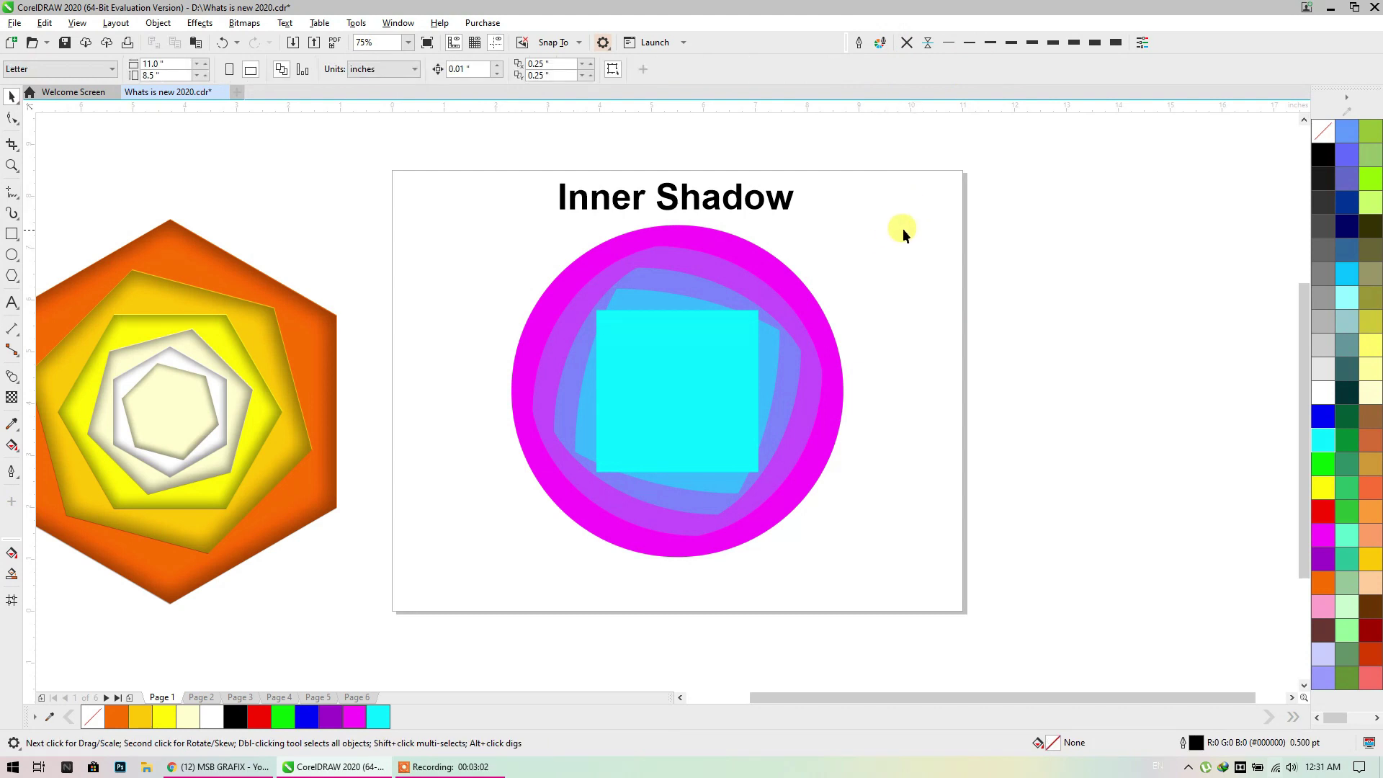
left_click_drag(448, 611, 448, 611)
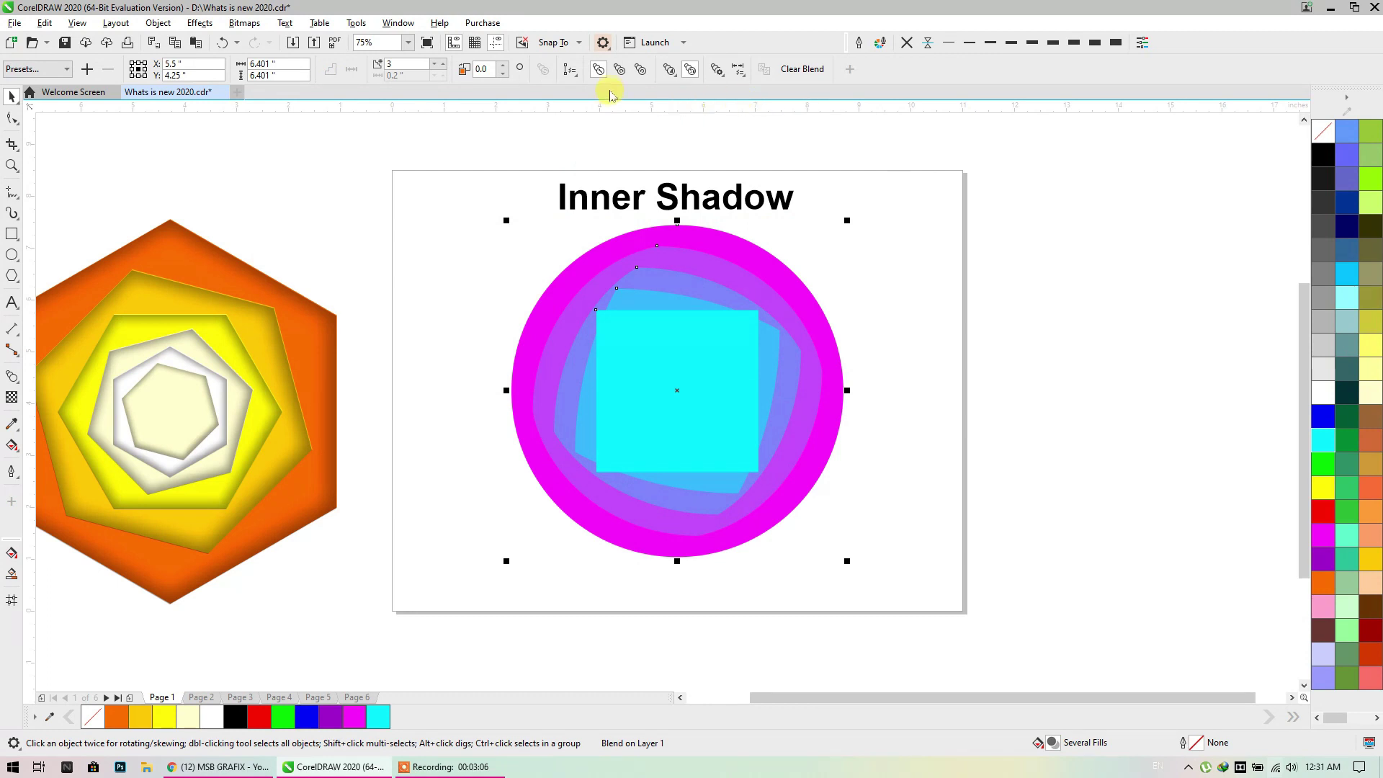
left_click(619, 69)
left_click(640, 69)
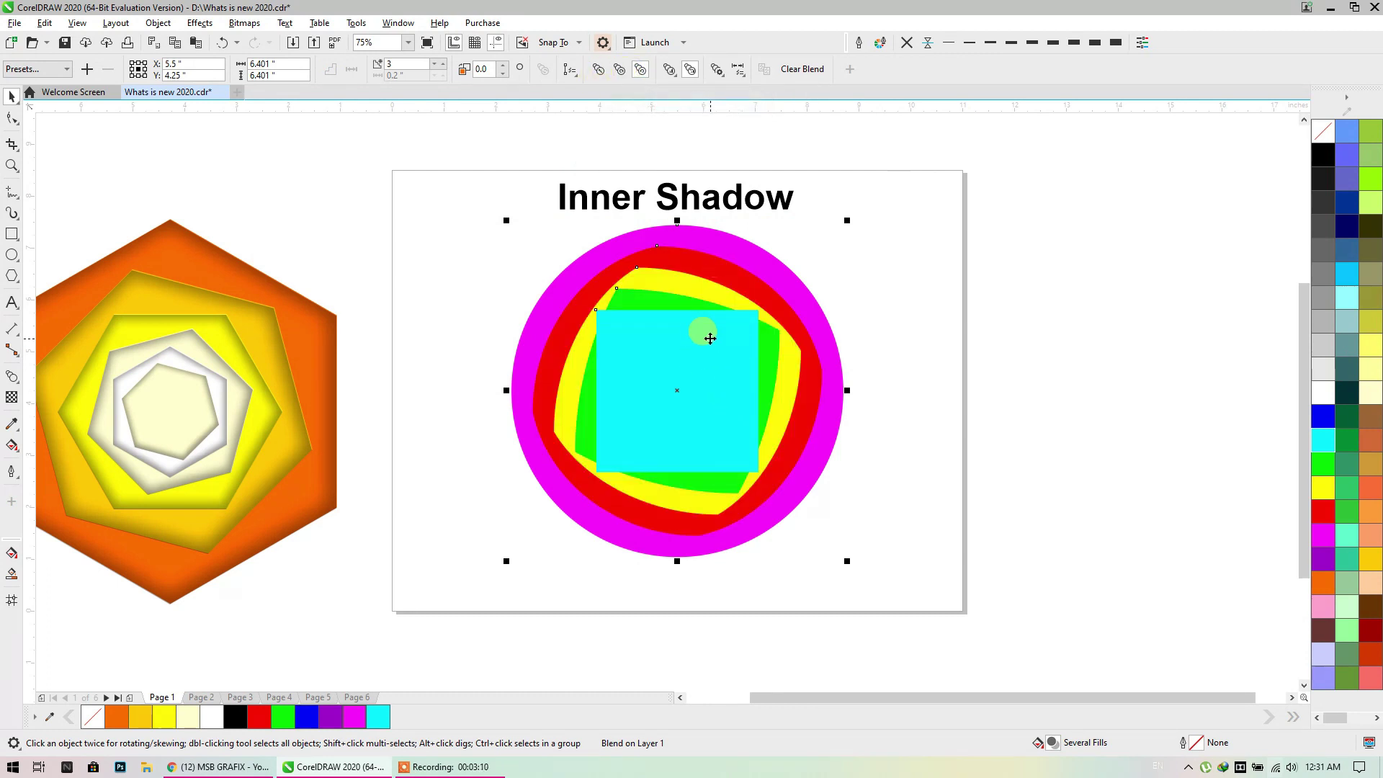
Break the blend apart and select all of the resulting nested shapes
key("ctrl+k")
left_click(927, 322)
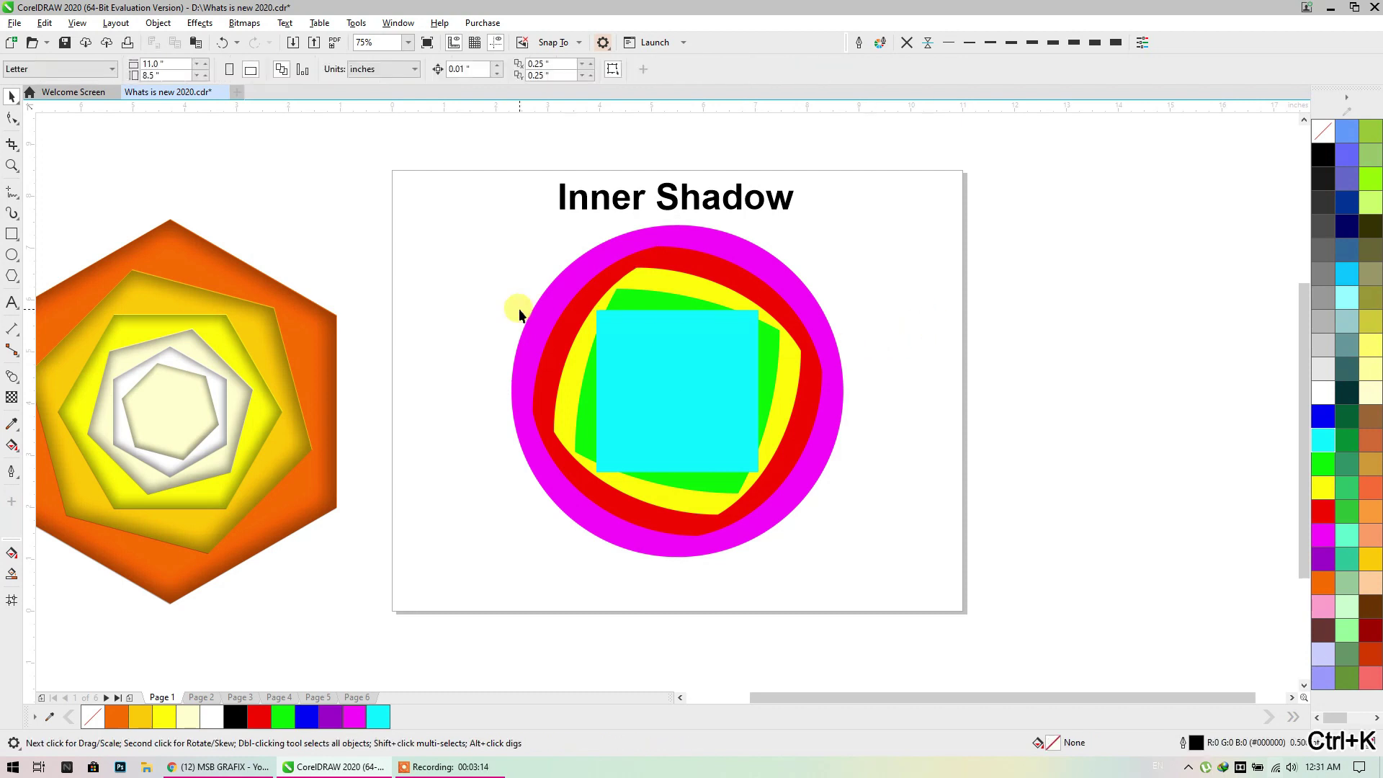
left_click_drag(583, 296, 892, 525)
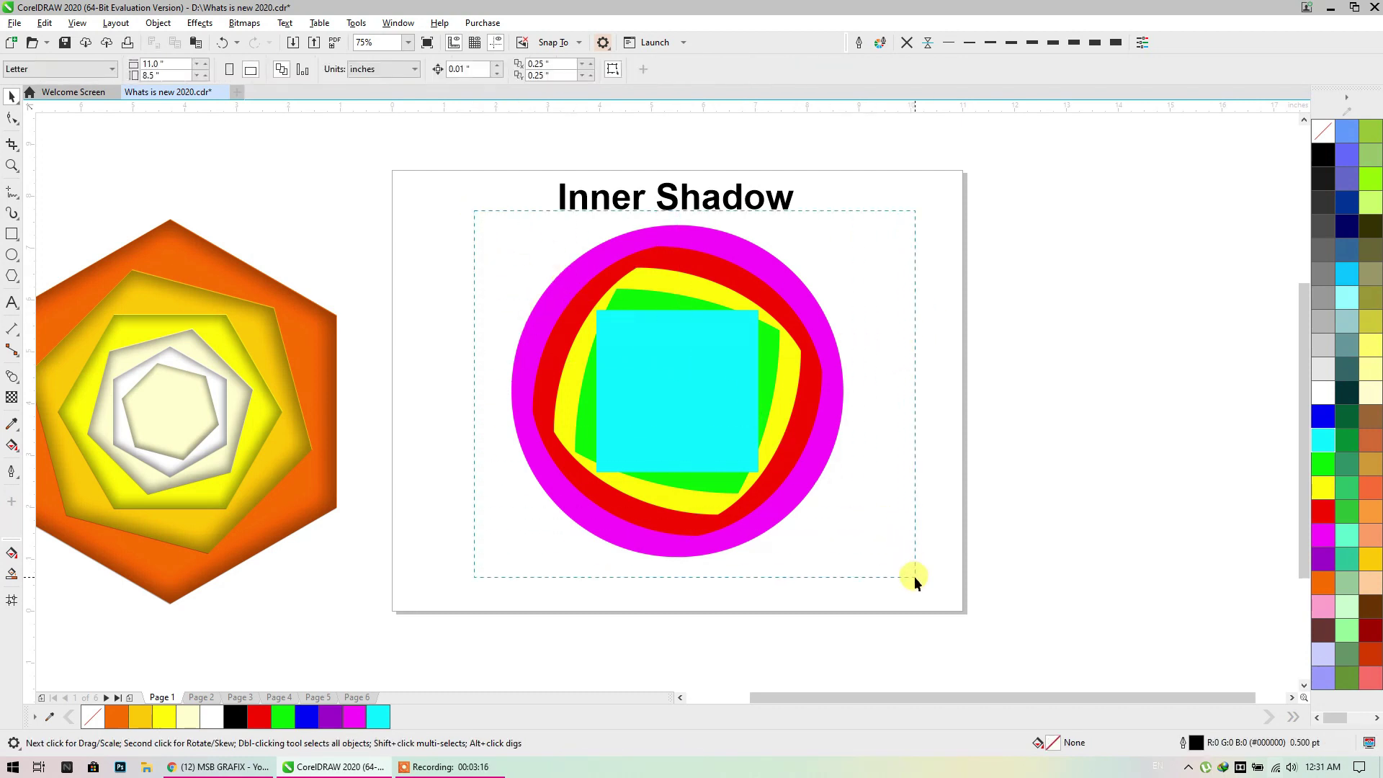
left_click_drag(914, 577, 914, 577)
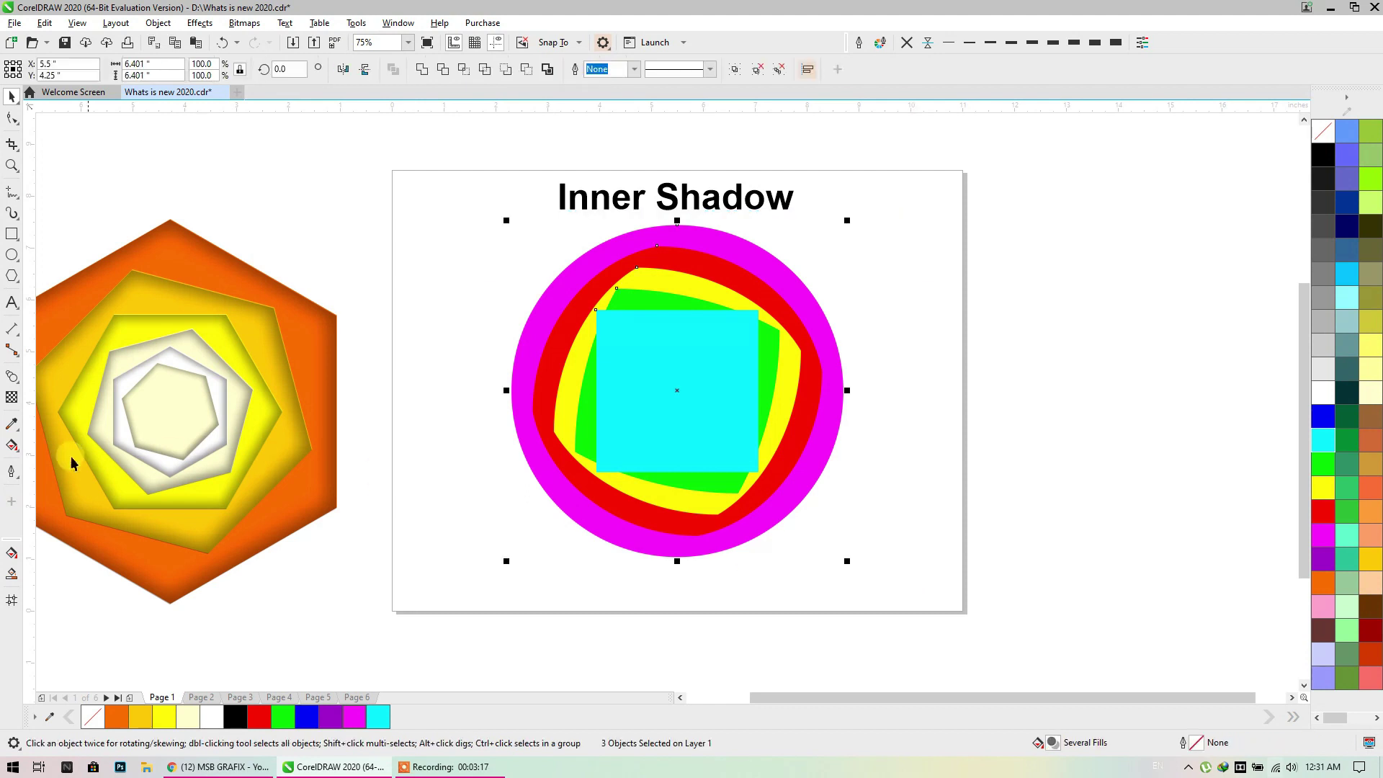
Apply an inner shadow with 50 opacity and 15 feathering to the selected shapes, comparing it with a drop shadow
left_click(17, 380)
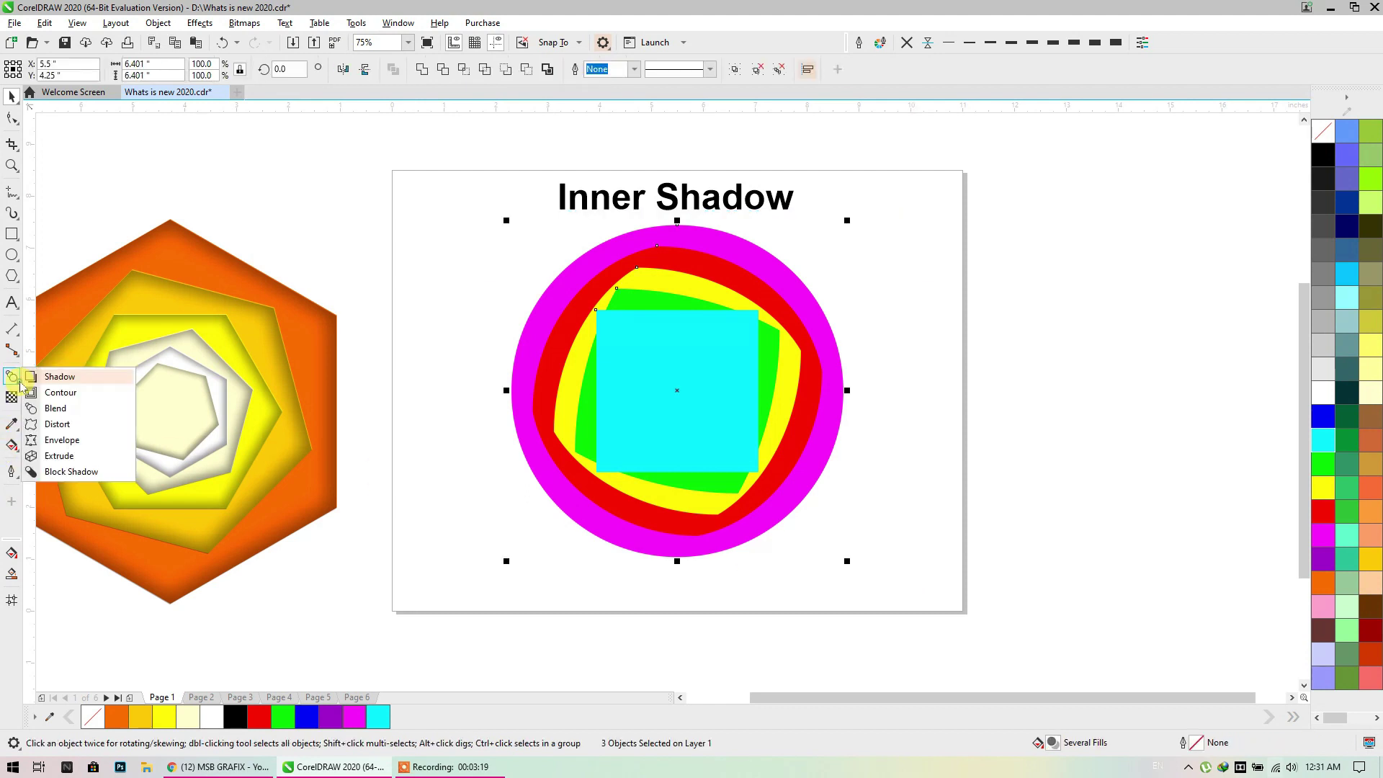
left_click(60, 376)
left_click_drag(678, 391, 832, 562)
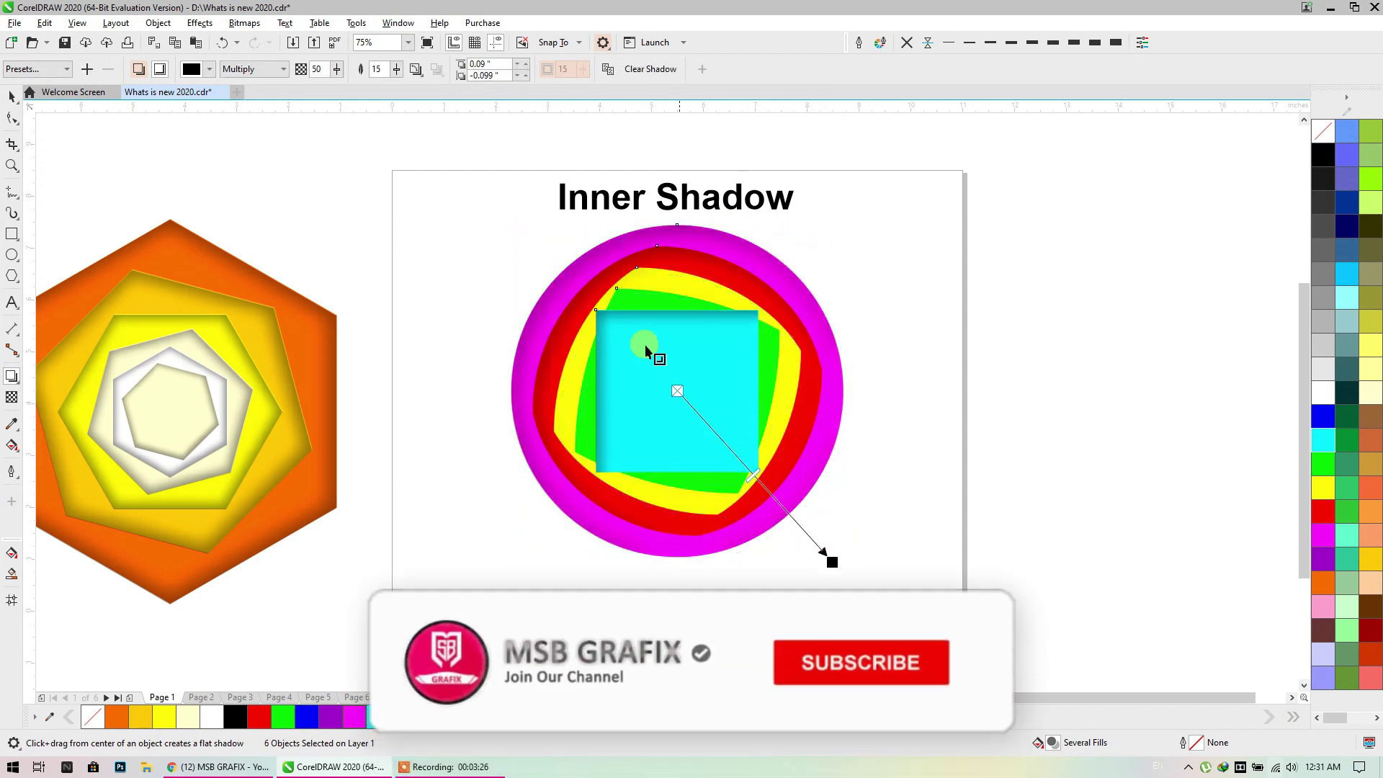
left_click(143, 69)
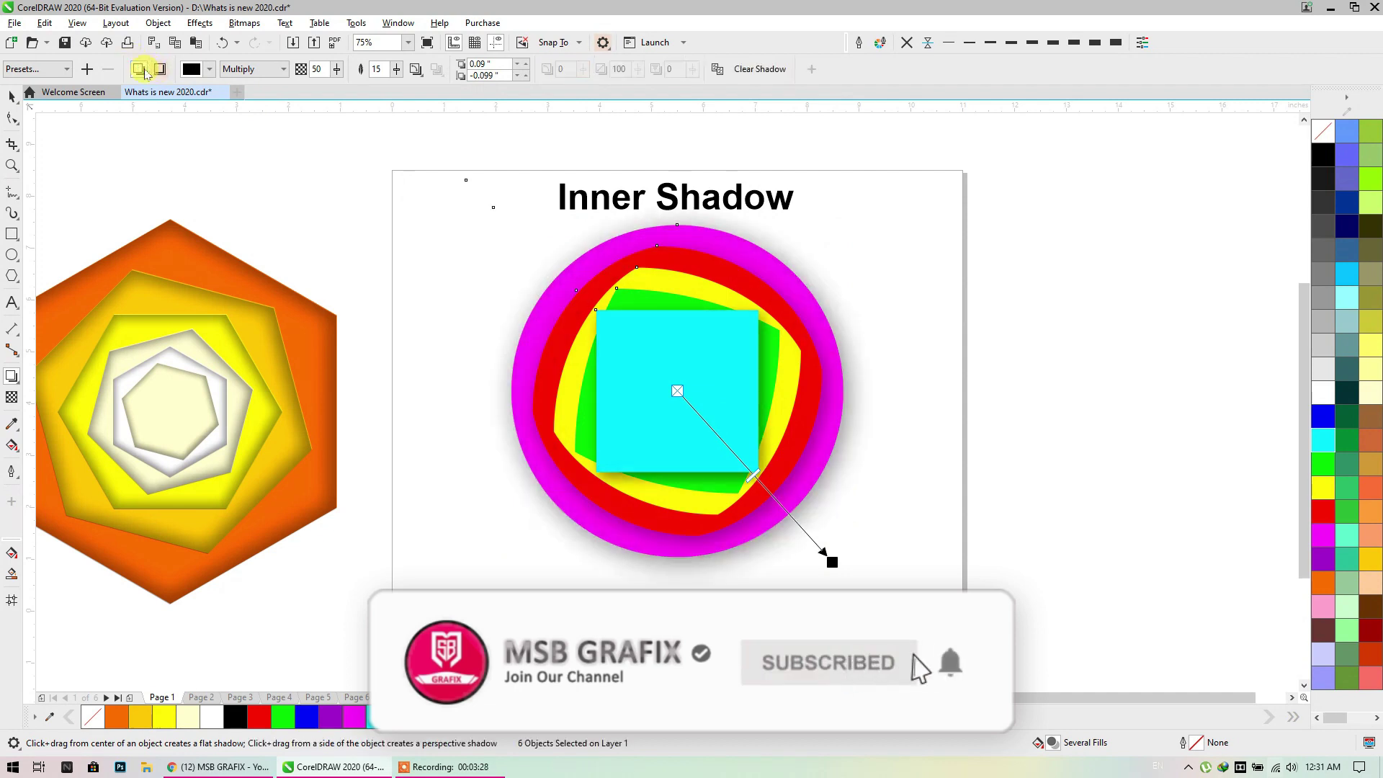
left_click(160, 70)
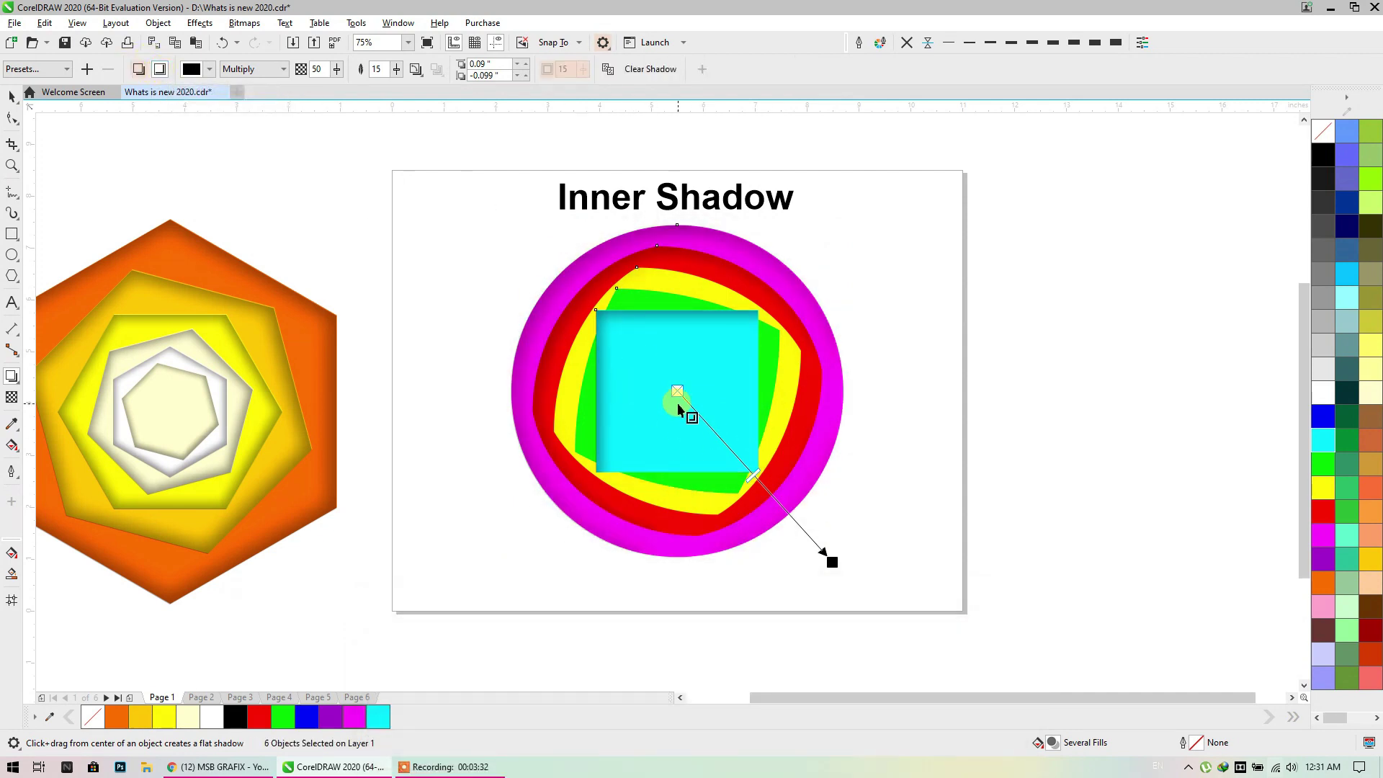
Apply a centred inner shadow preset with feathering 8 and depth 5 to the shapes, and set the shadow opacity to 70
scroll(692, 400, "up", 2)
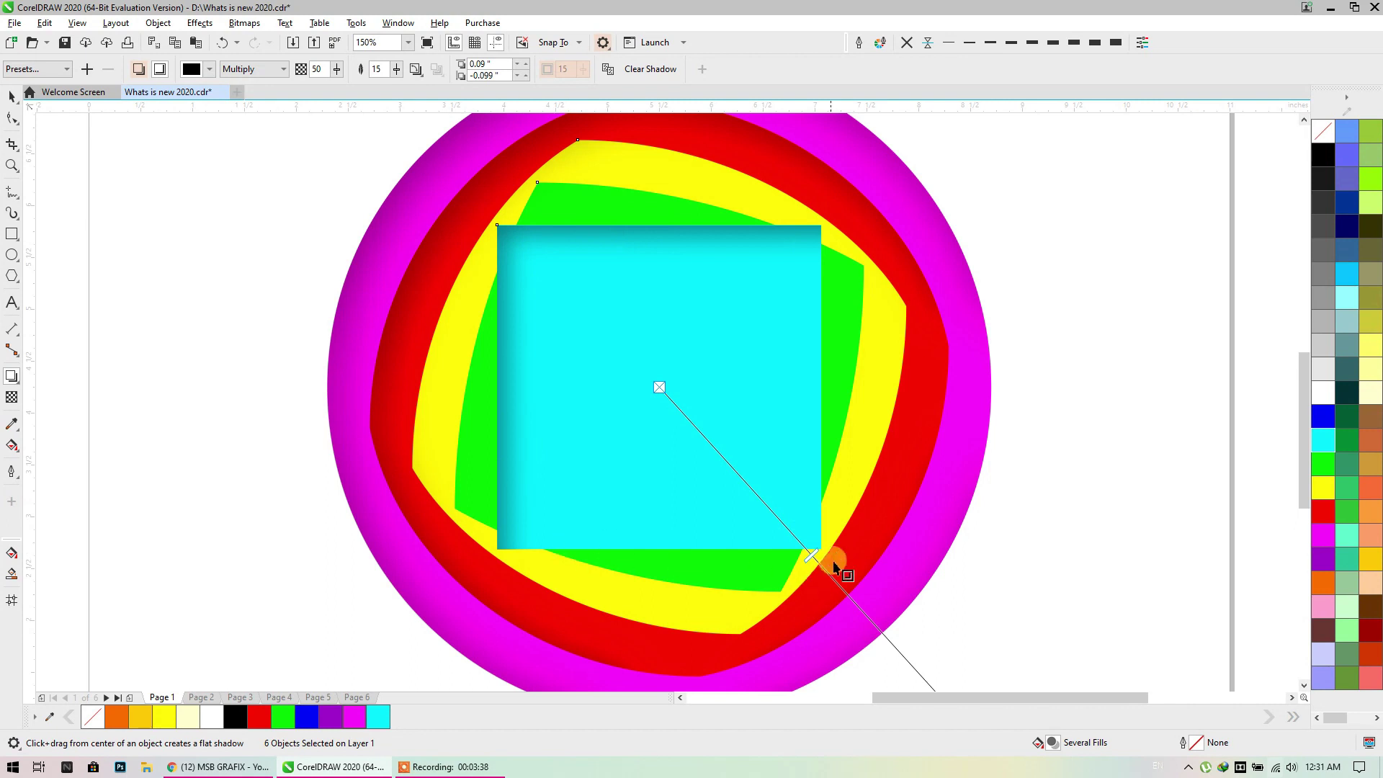
left_click(52, 69)
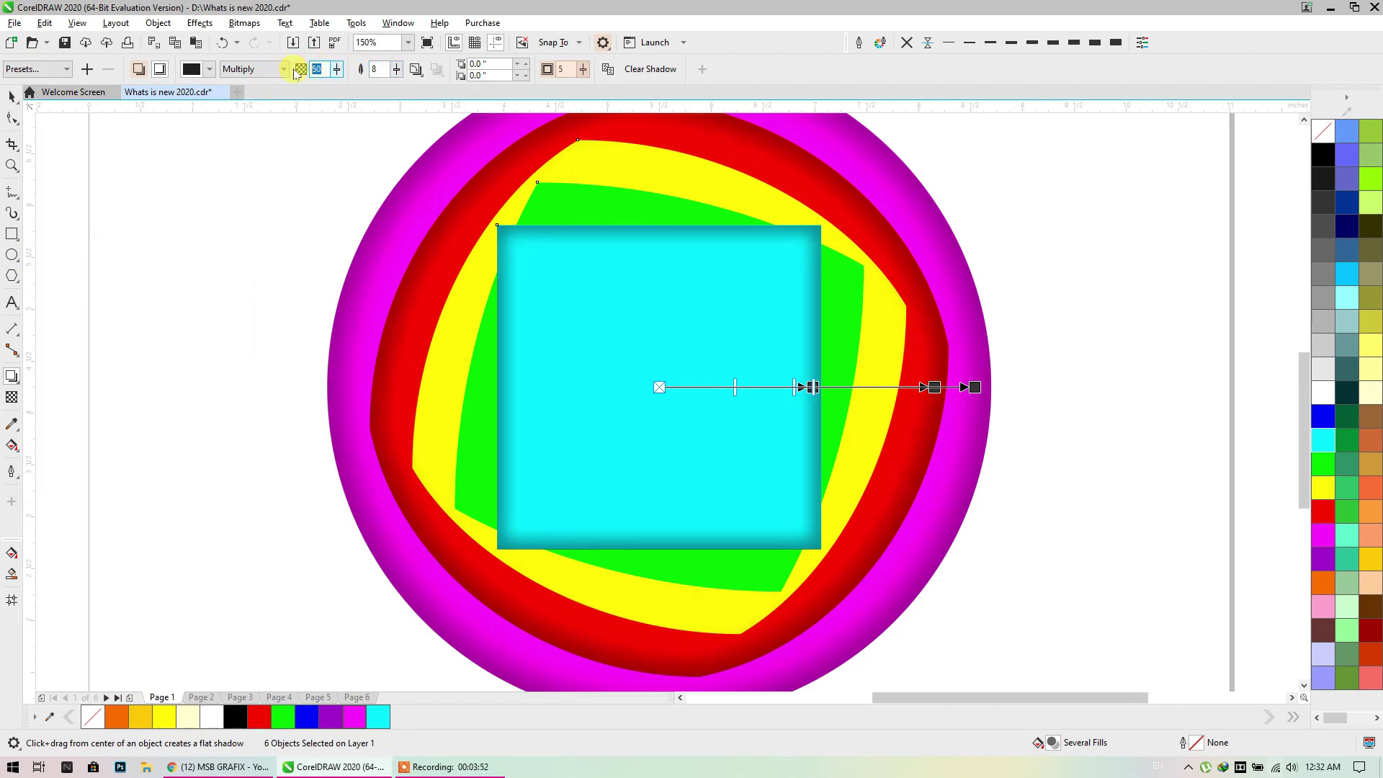
type("70")
key("Return")
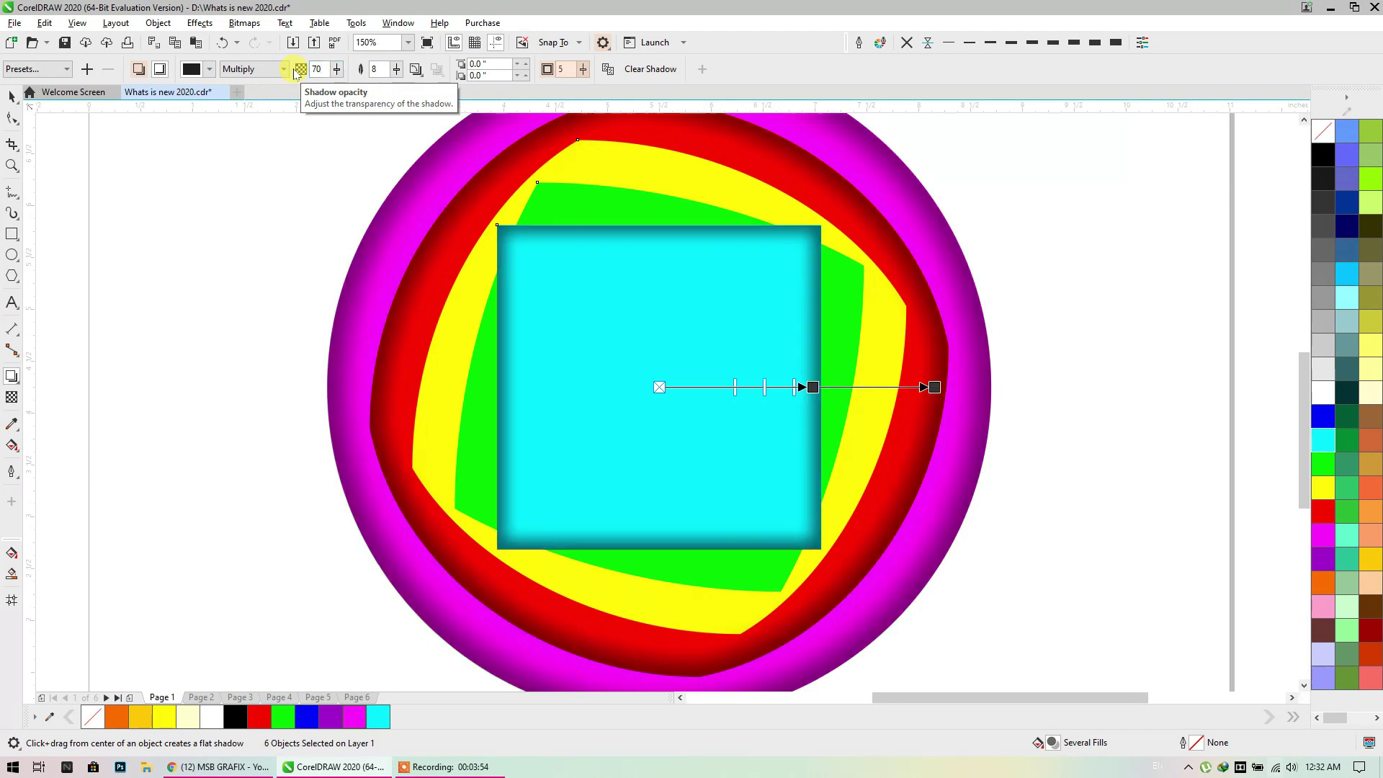
scroll(432, 240, "down", 2)
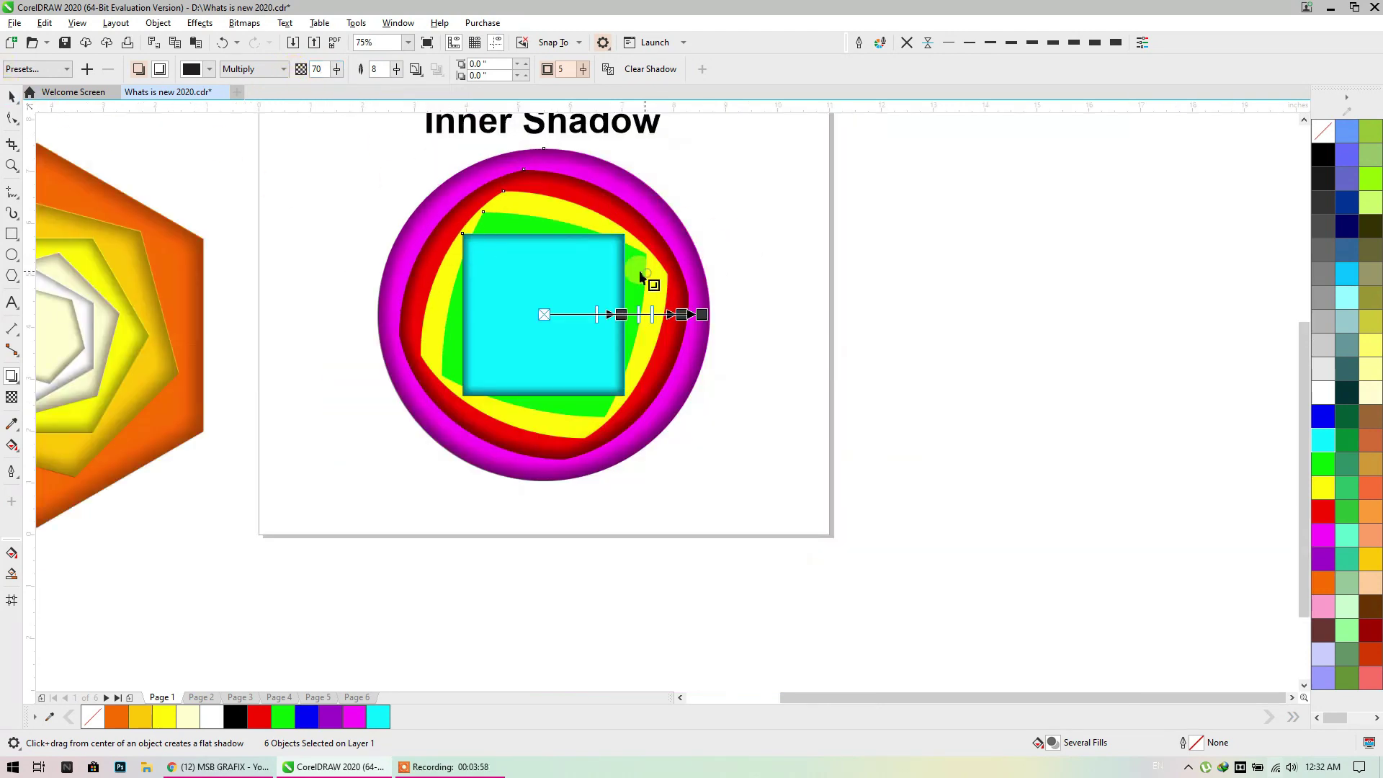
Move the cyan square and the group of intermediate shapes away from the magenta circle
left_click(11, 96)
left_click(243, 216)
left_click_drag(544, 296, 742, 440)
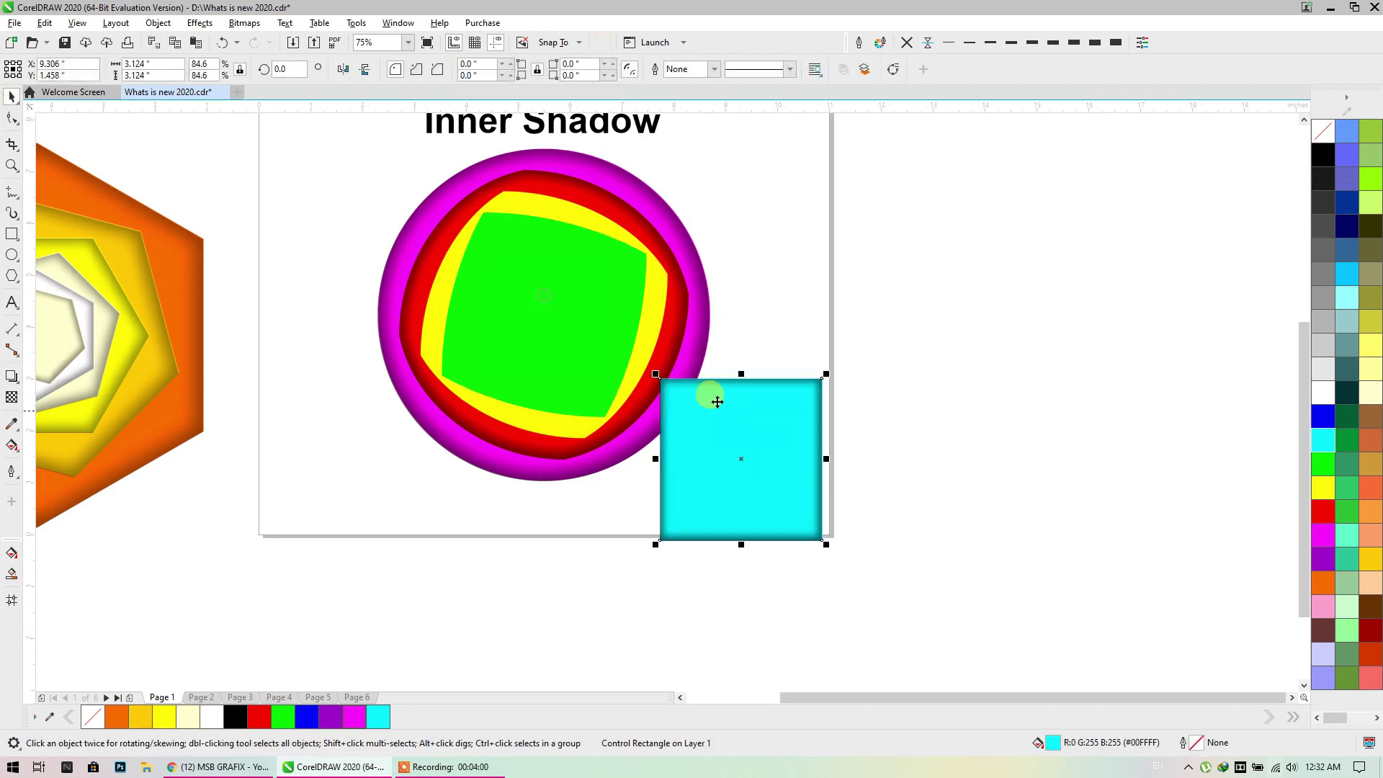
left_click(613, 305)
left_click_drag(557, 337, 666, 287)
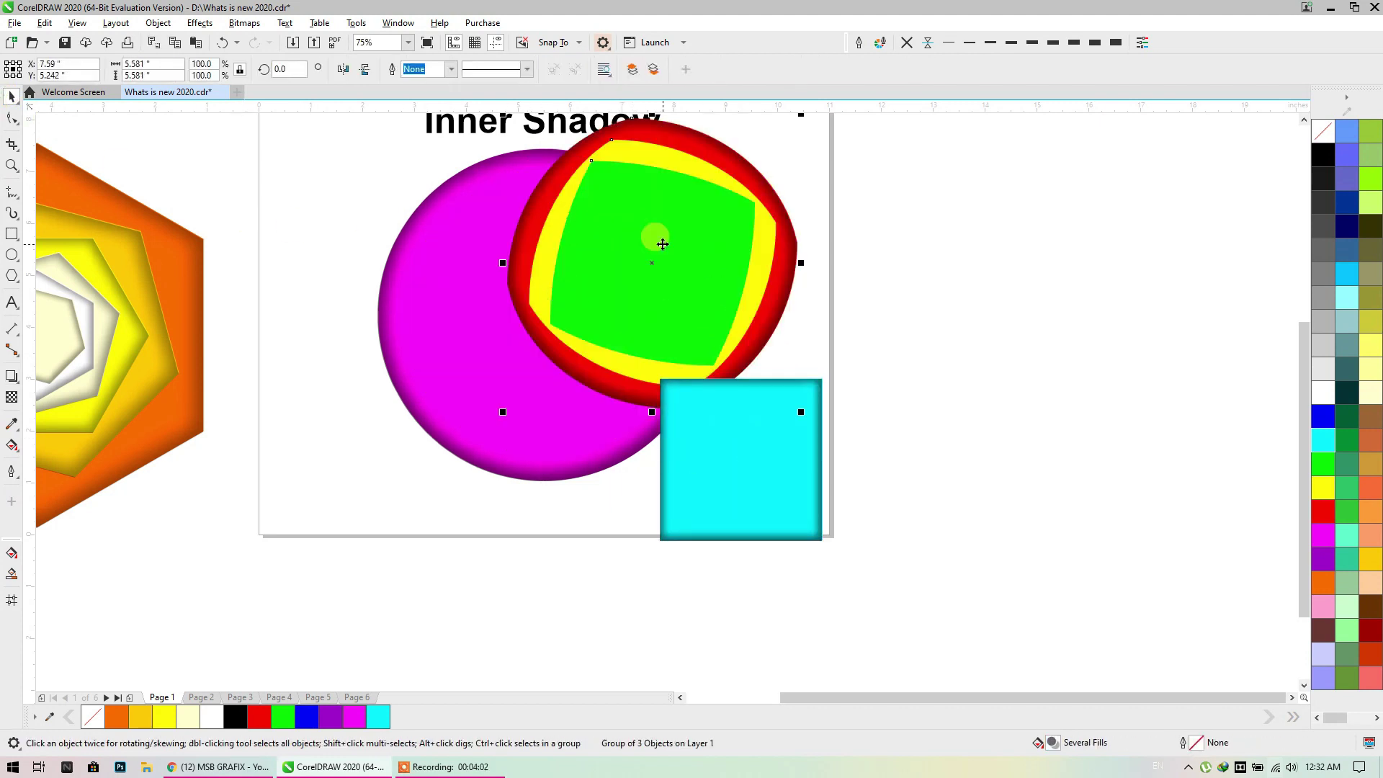
Undo both shape moves and the change of shadow opacity
key("ctrl+z")
key("ctrl+z")
key("ctrl+z")
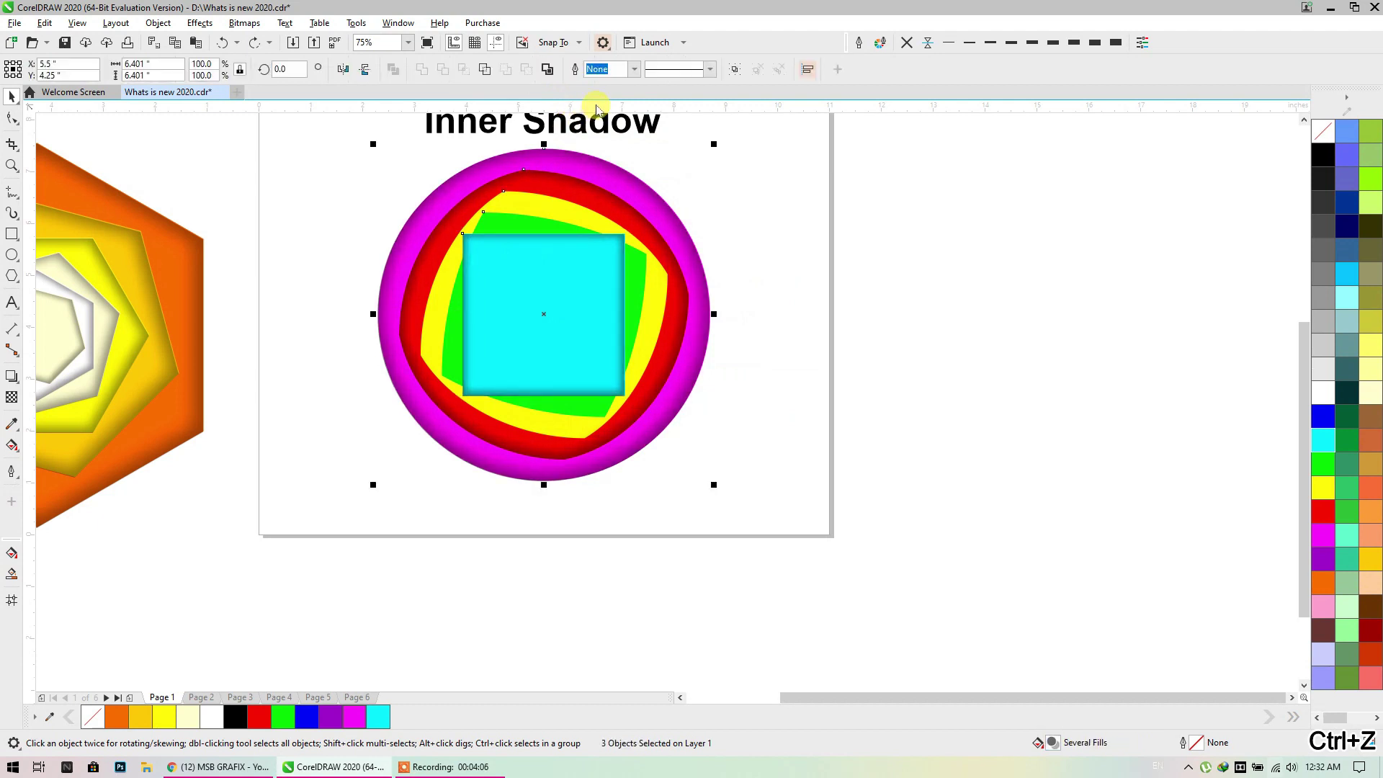
Clear the inner shadows from the cyan square, the magenta circle and the group of intermediate shapes
left_click(526, 176)
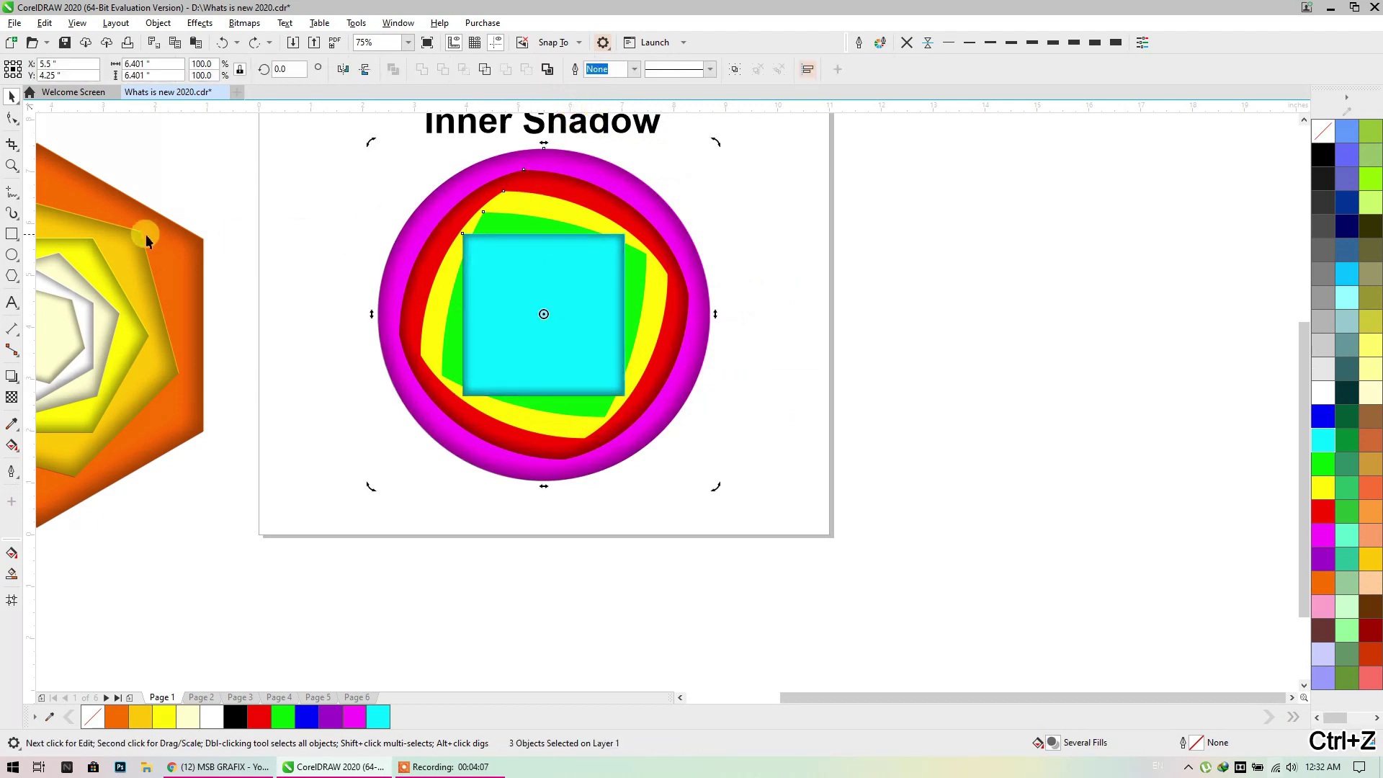
left_click(11, 376)
left_click(610, 253)
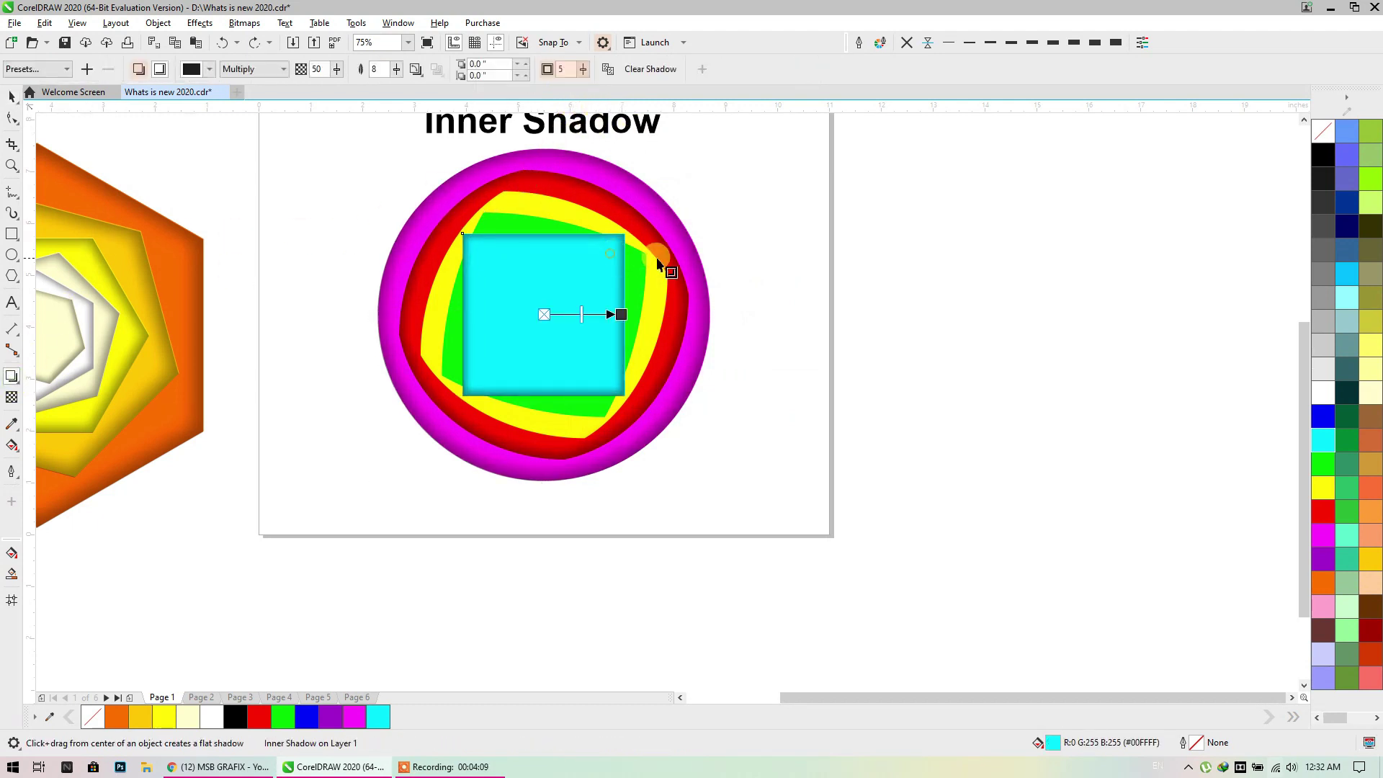
left_click(650, 69)
left_click(572, 161)
left_click(649, 70)
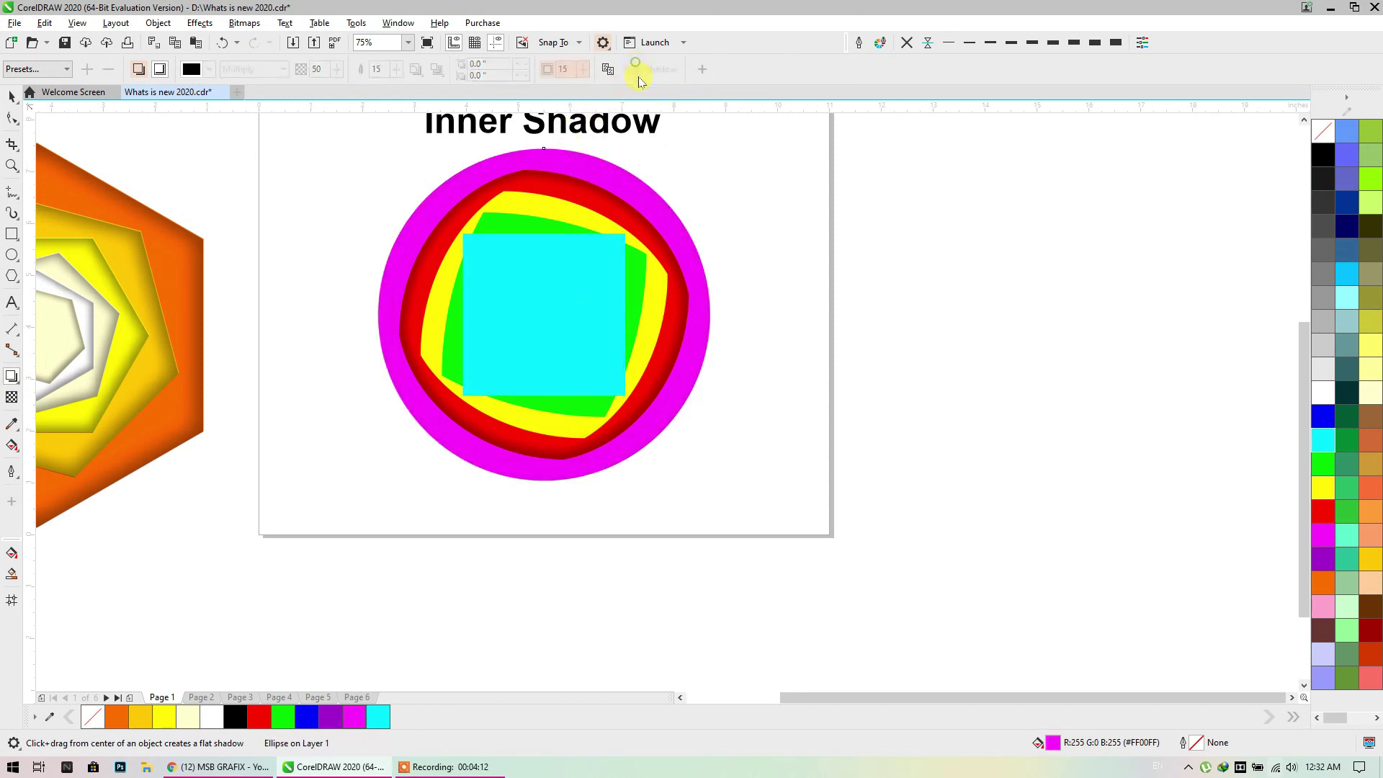
left_click(577, 192)
left_click(639, 68)
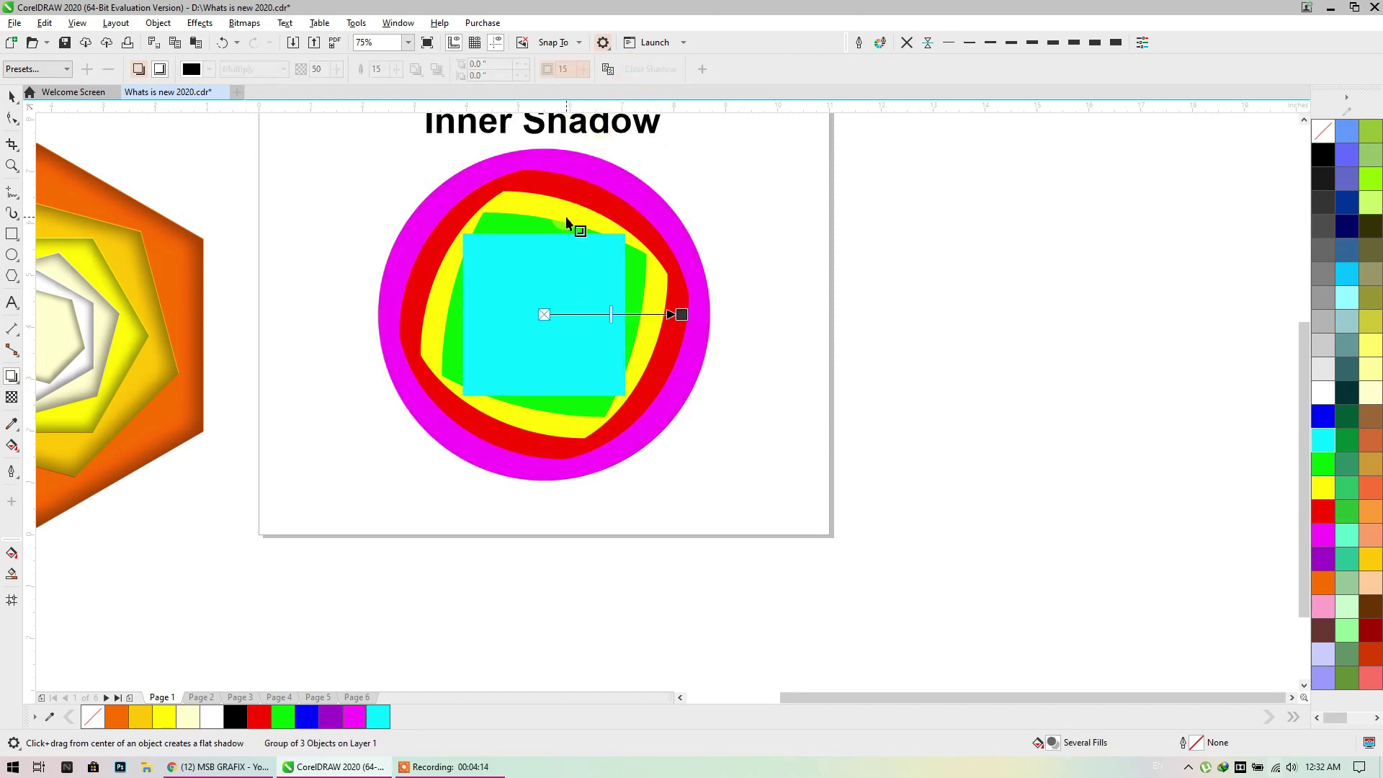
Ungroup the intermediate shapes and apply the Inner Edge shadow preset to all five nested shapes
left_click(11, 96)
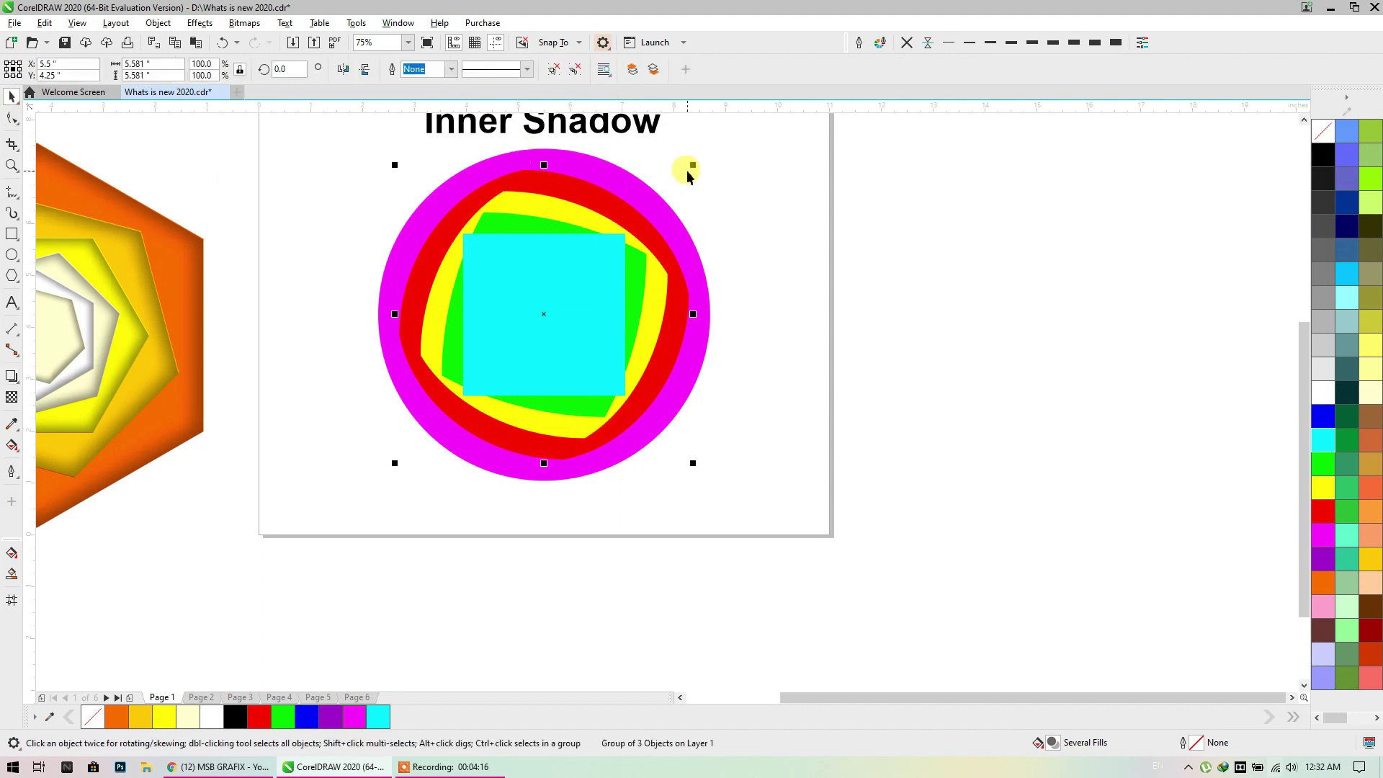
left_click(581, 70)
left_click_drag(791, 146, 432, 441)
left_click_drag(904, 609, 294, 194)
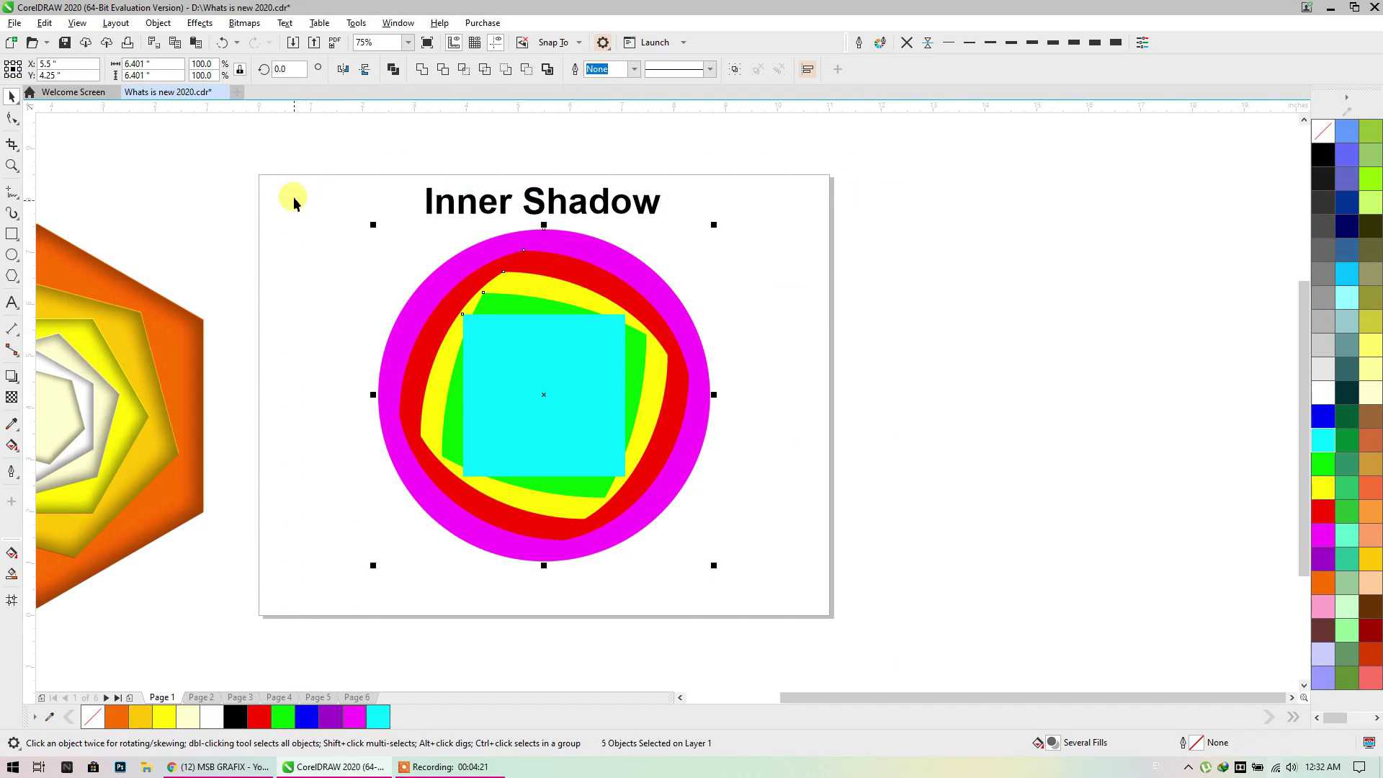
left_click(12, 378)
left_click(139, 69)
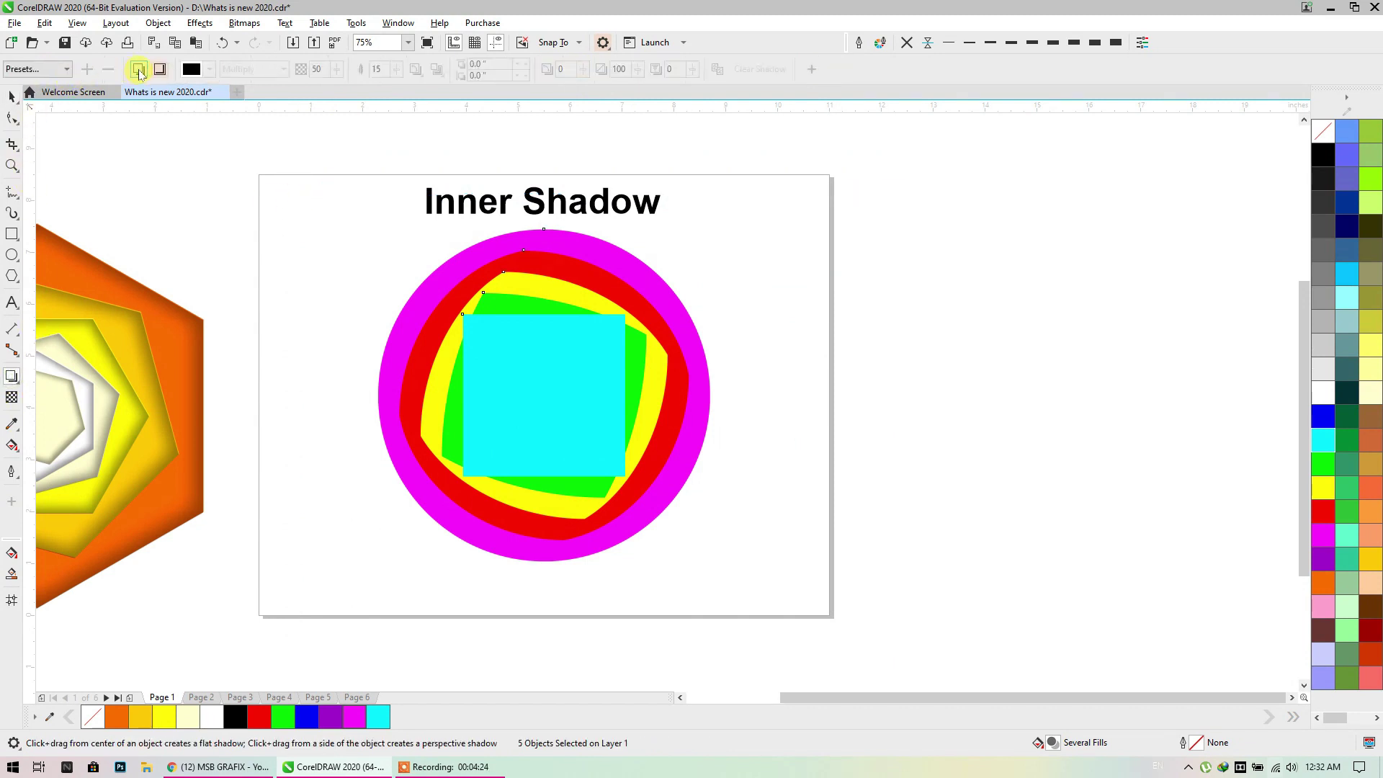
left_click(48, 70)
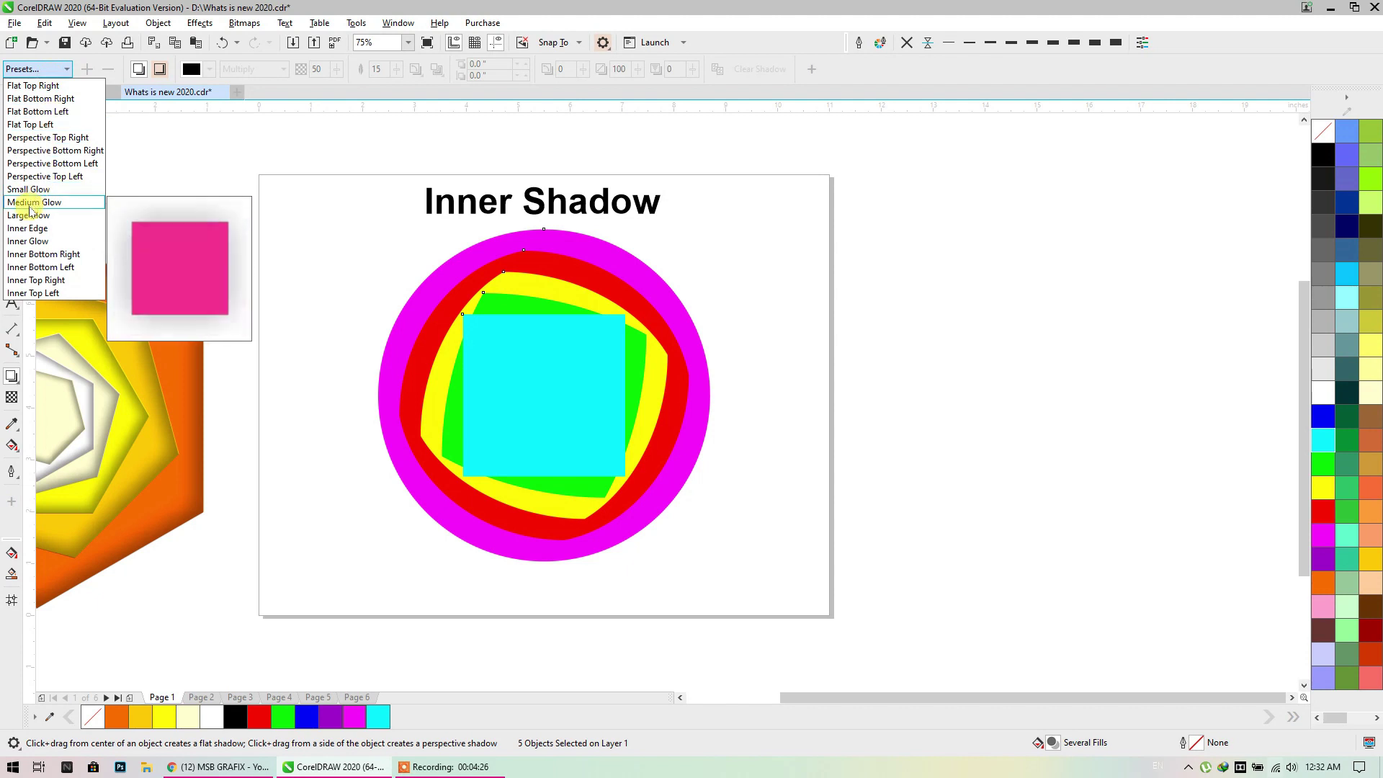
left_click(29, 229)
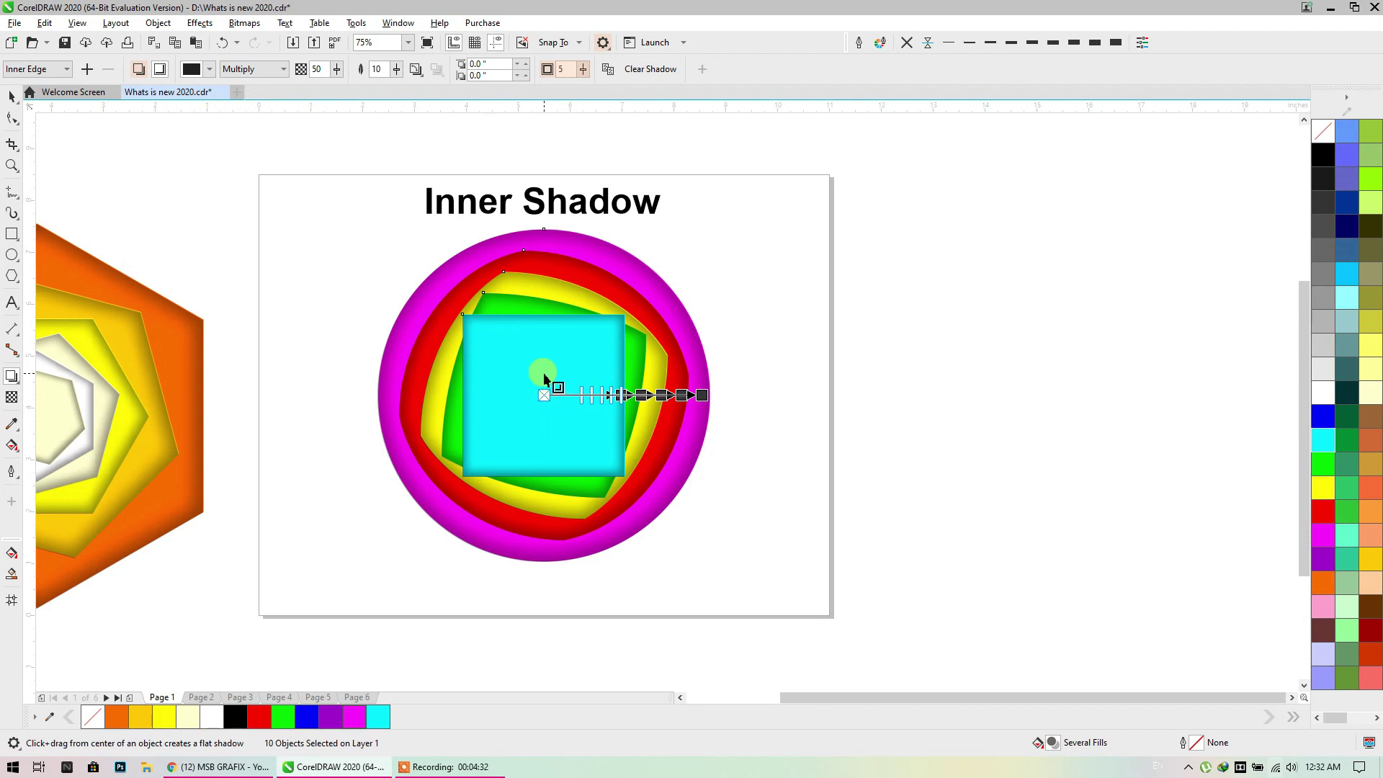
Set the inner shadow feathering to 8 and the shadow opacity to 55 for all five shapes, then deselect them
double_click(375, 70)
type("8")
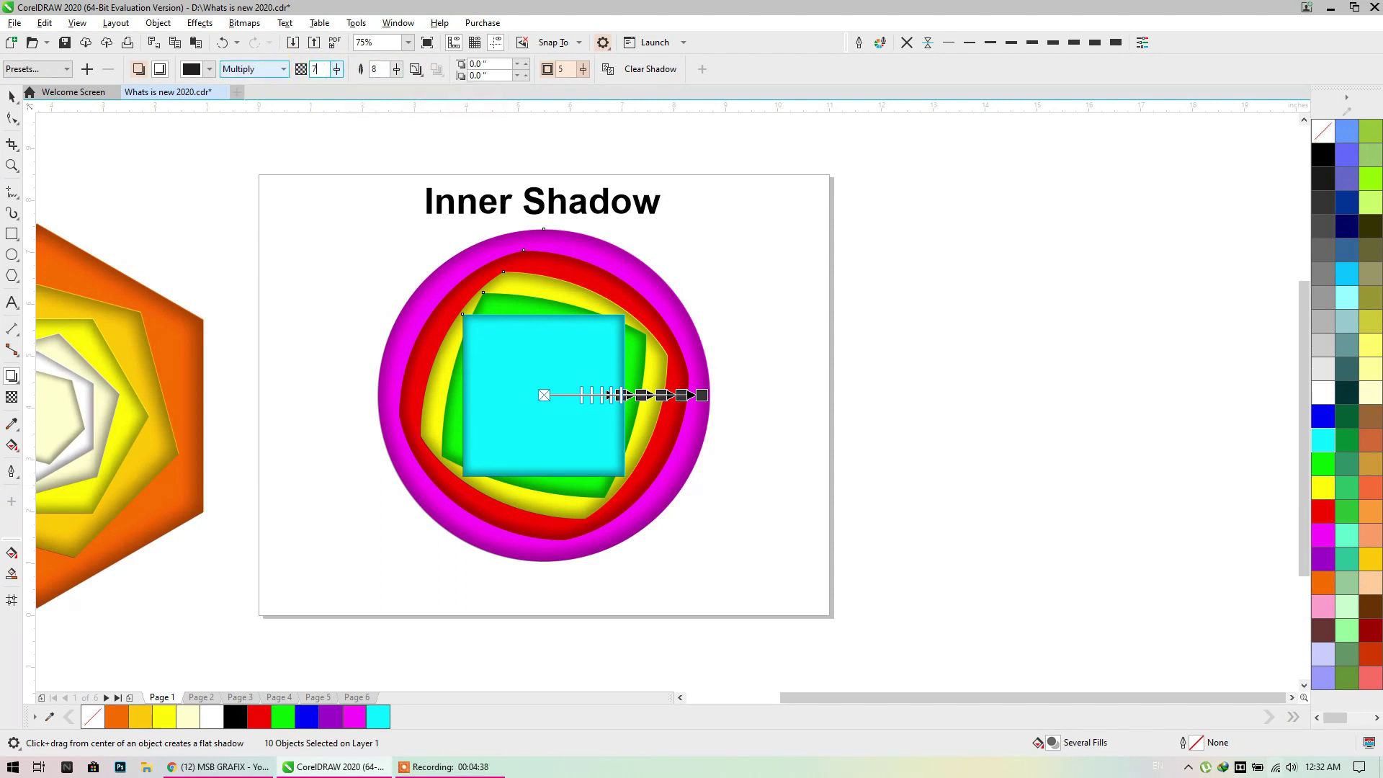
key("Return")
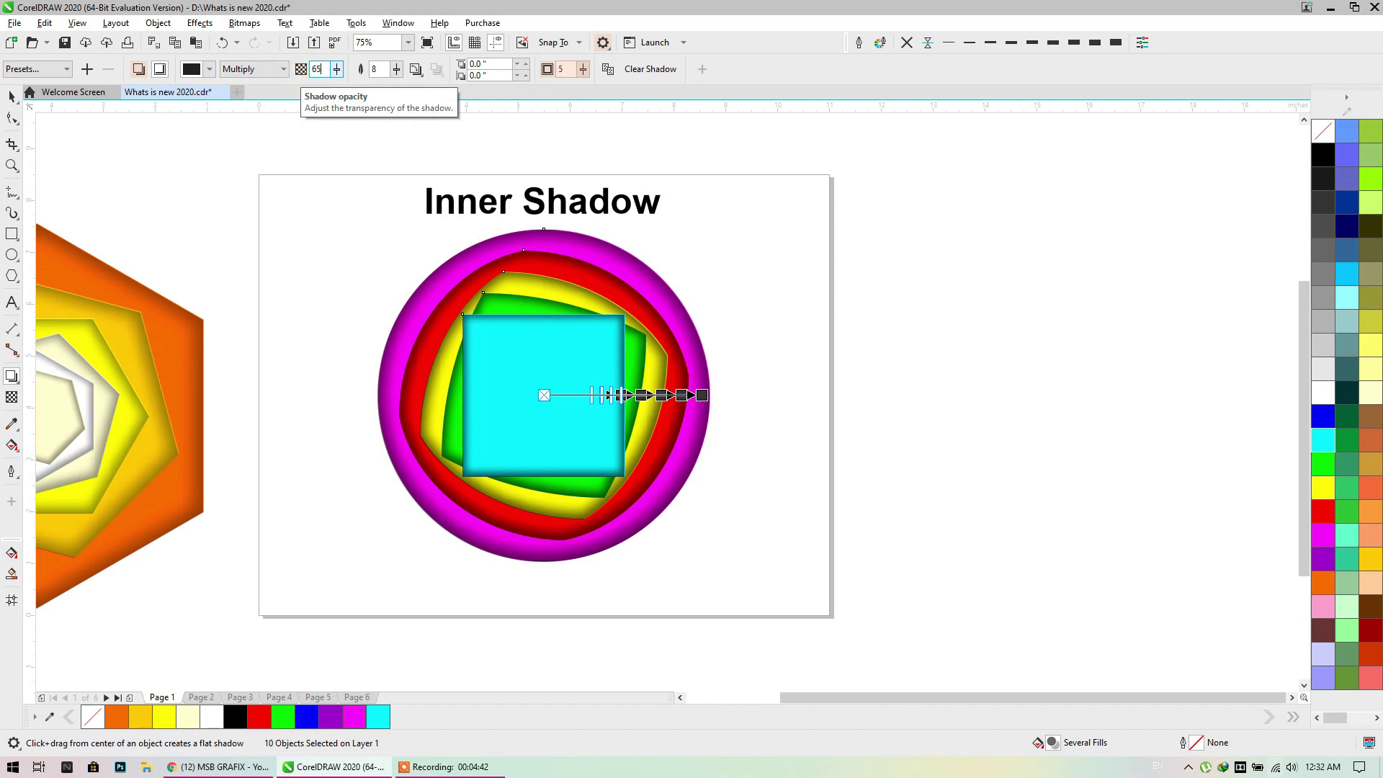
key("Return")
left_click(316, 70)
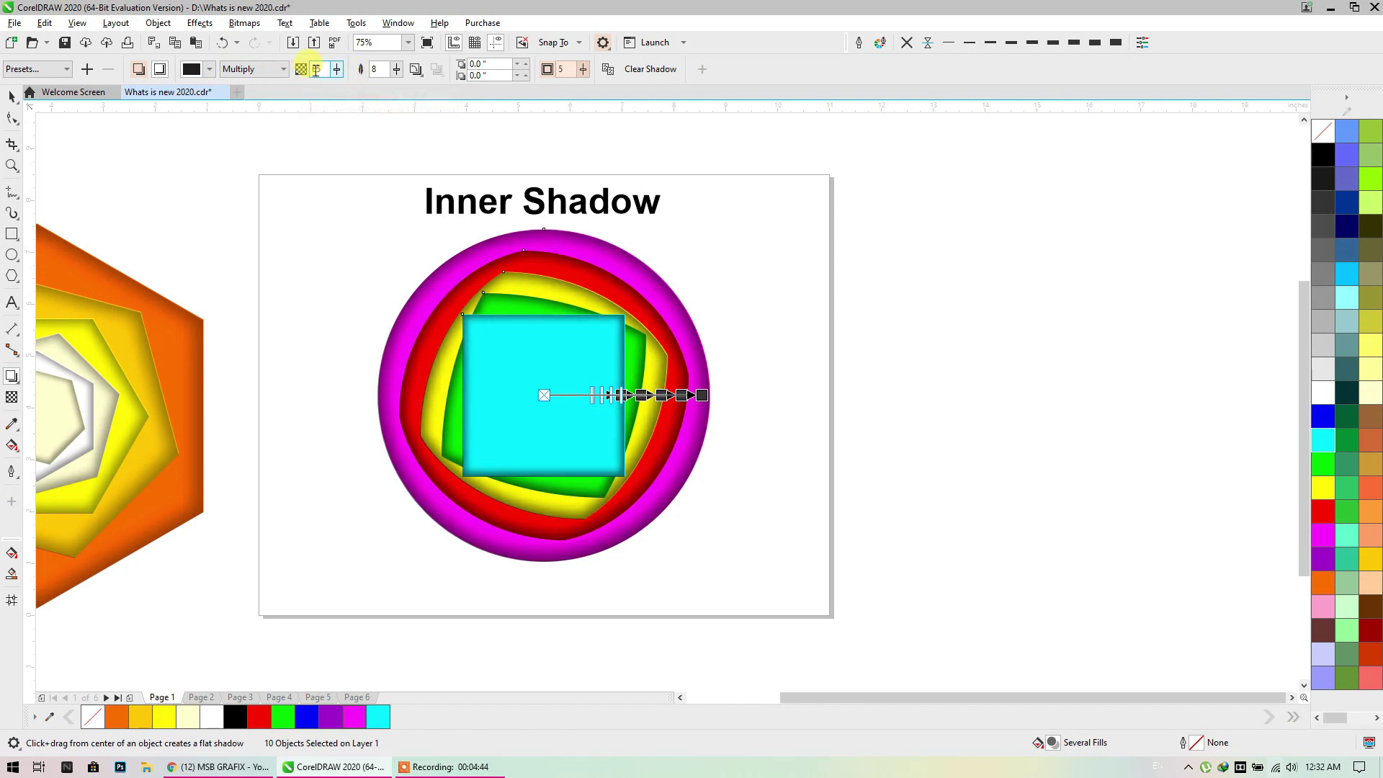
type("55")
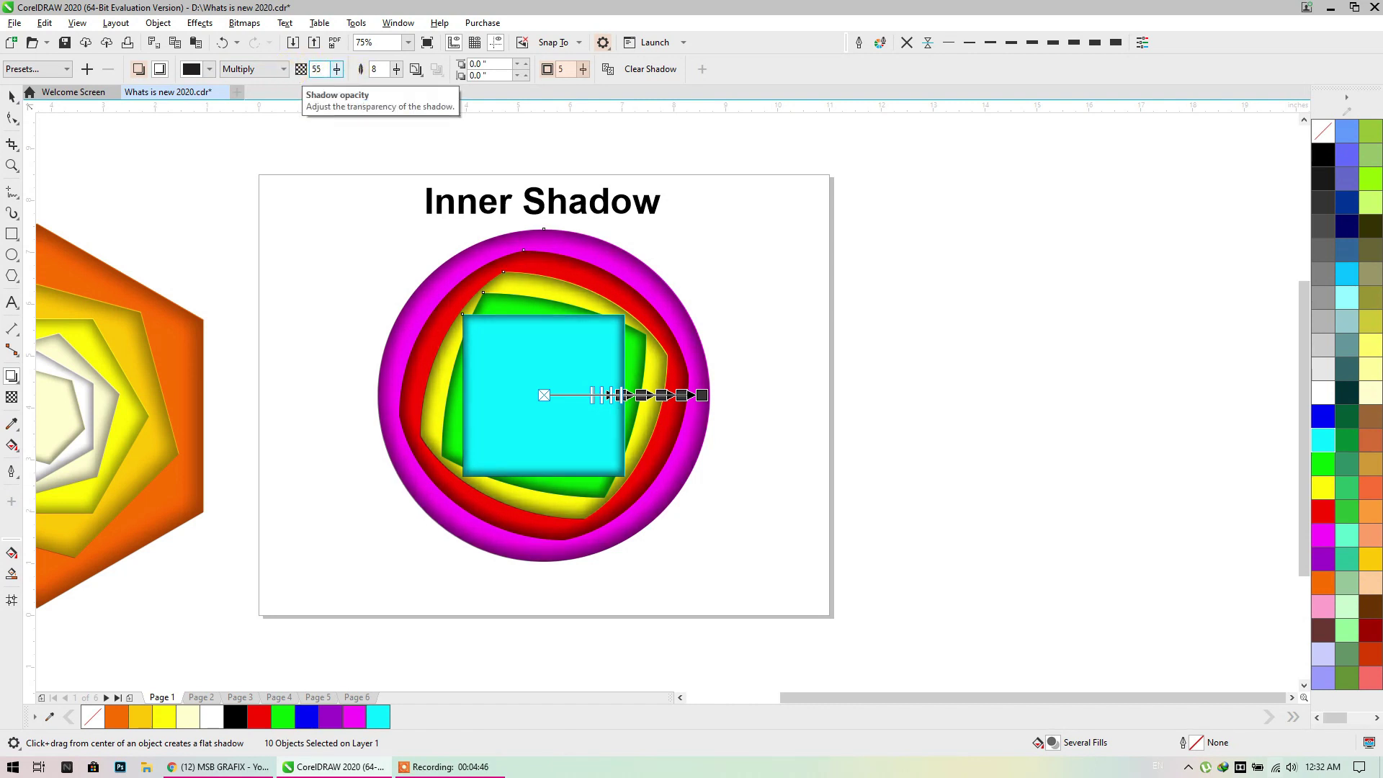
key("Return")
left_click(12, 96)
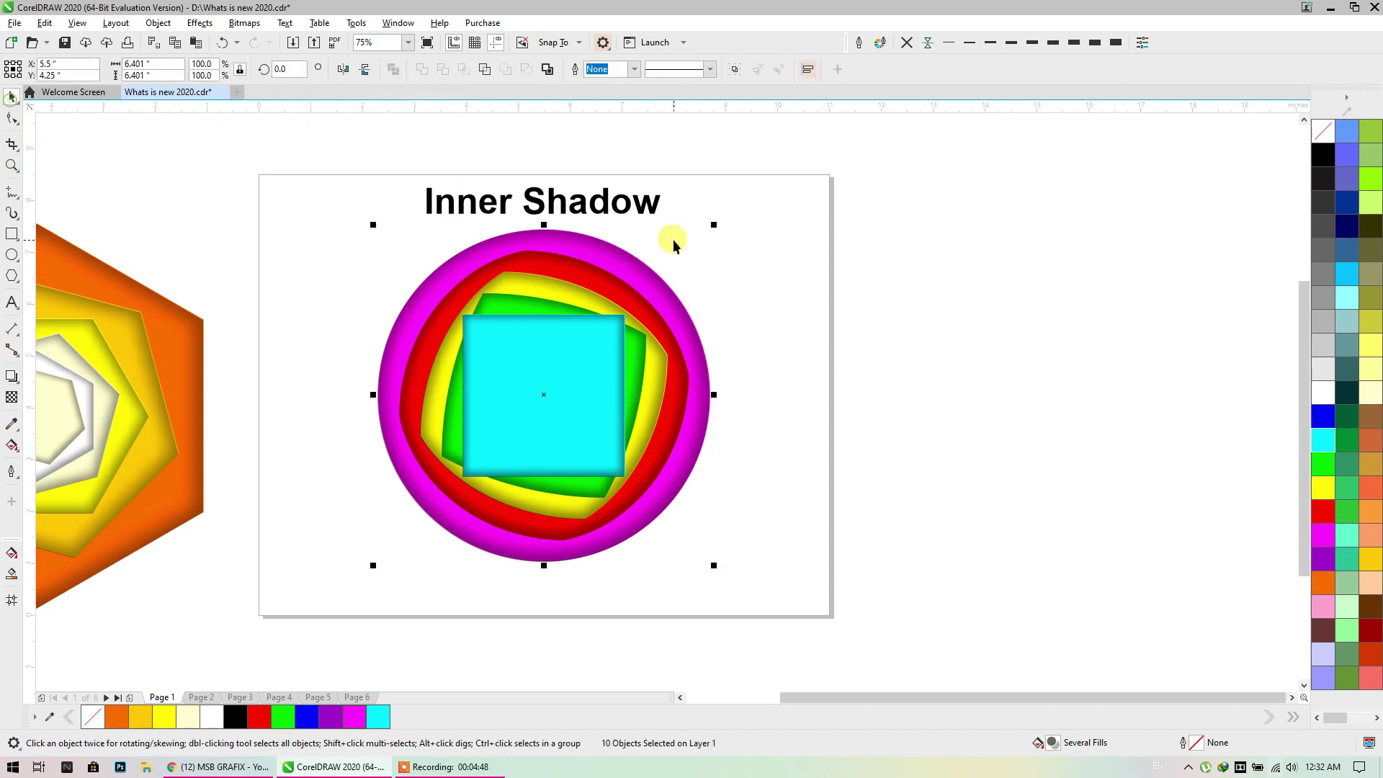
left_click(674, 245)
Move the cyan, green, yellow, red and magenta shapes apart so that each one stands separately
scroll(569, 322, "up", 6)
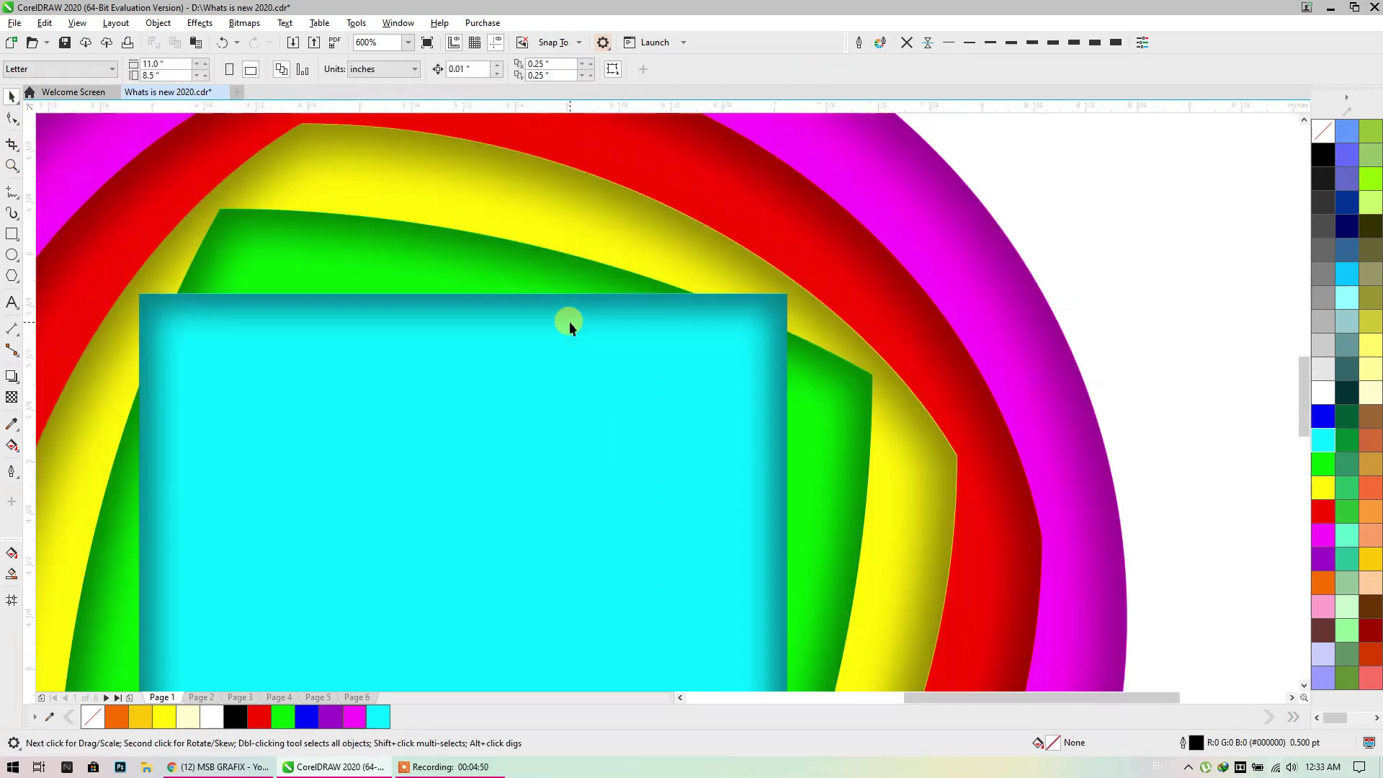
scroll(570, 322, "down", 8)
scroll(575, 301, "up", 2)
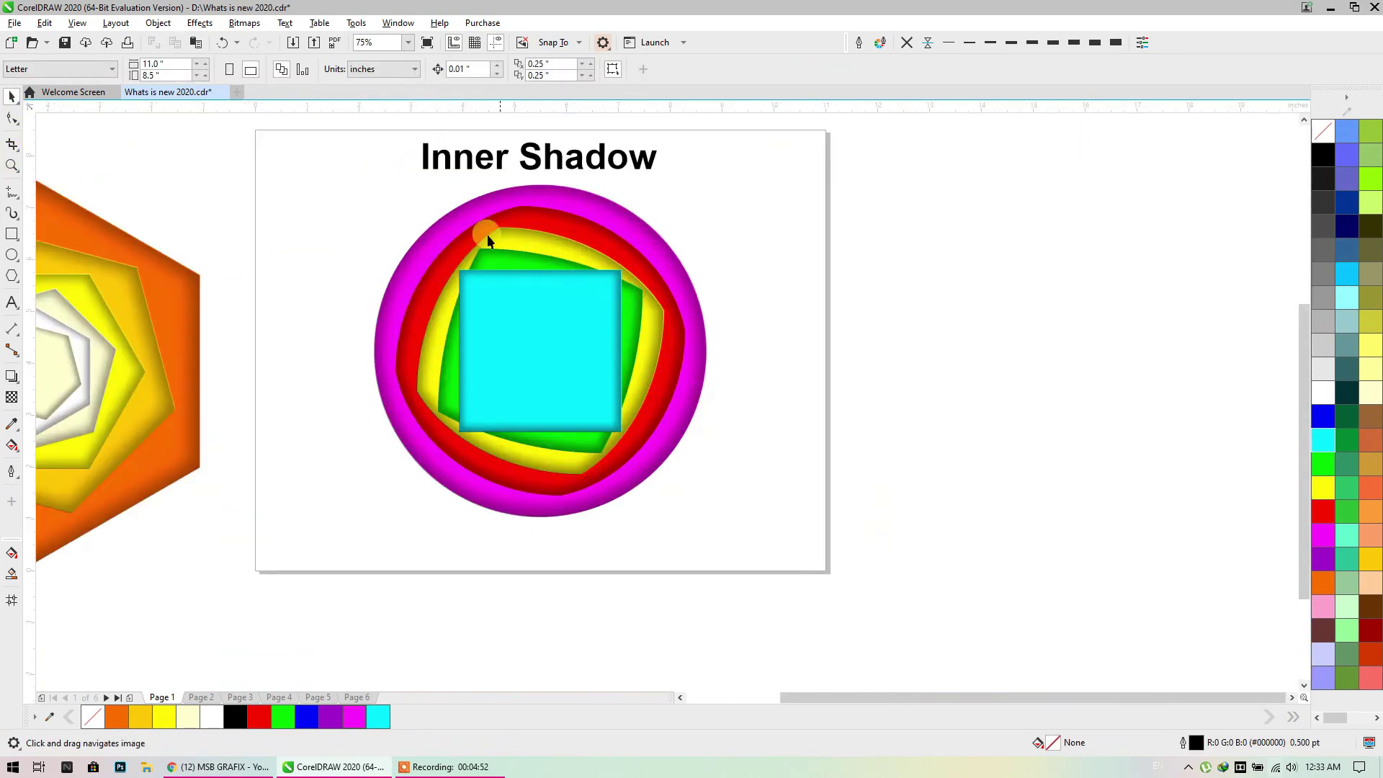
left_click_drag(576, 375, 1016, 365)
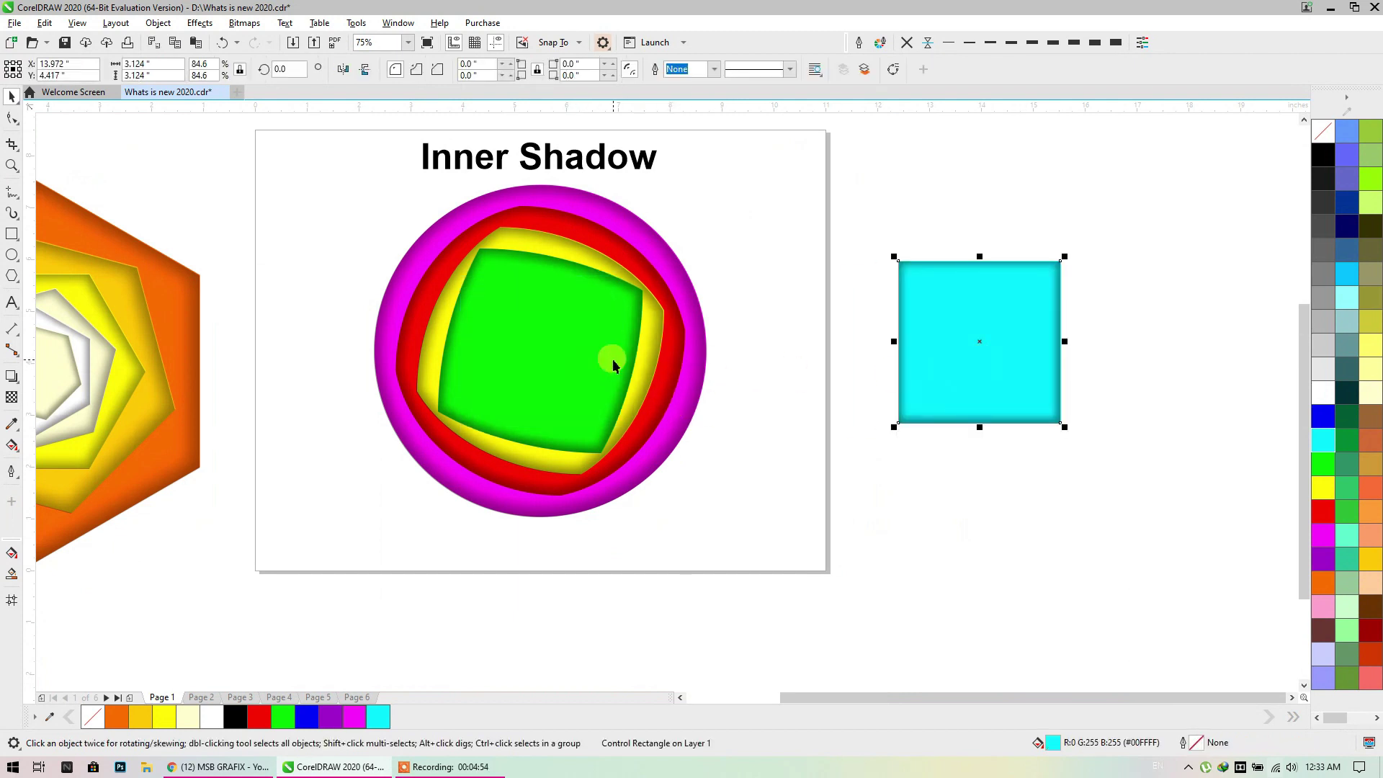
left_click_drag(608, 427, 846, 340)
left_click_drag(618, 364, 608, 495)
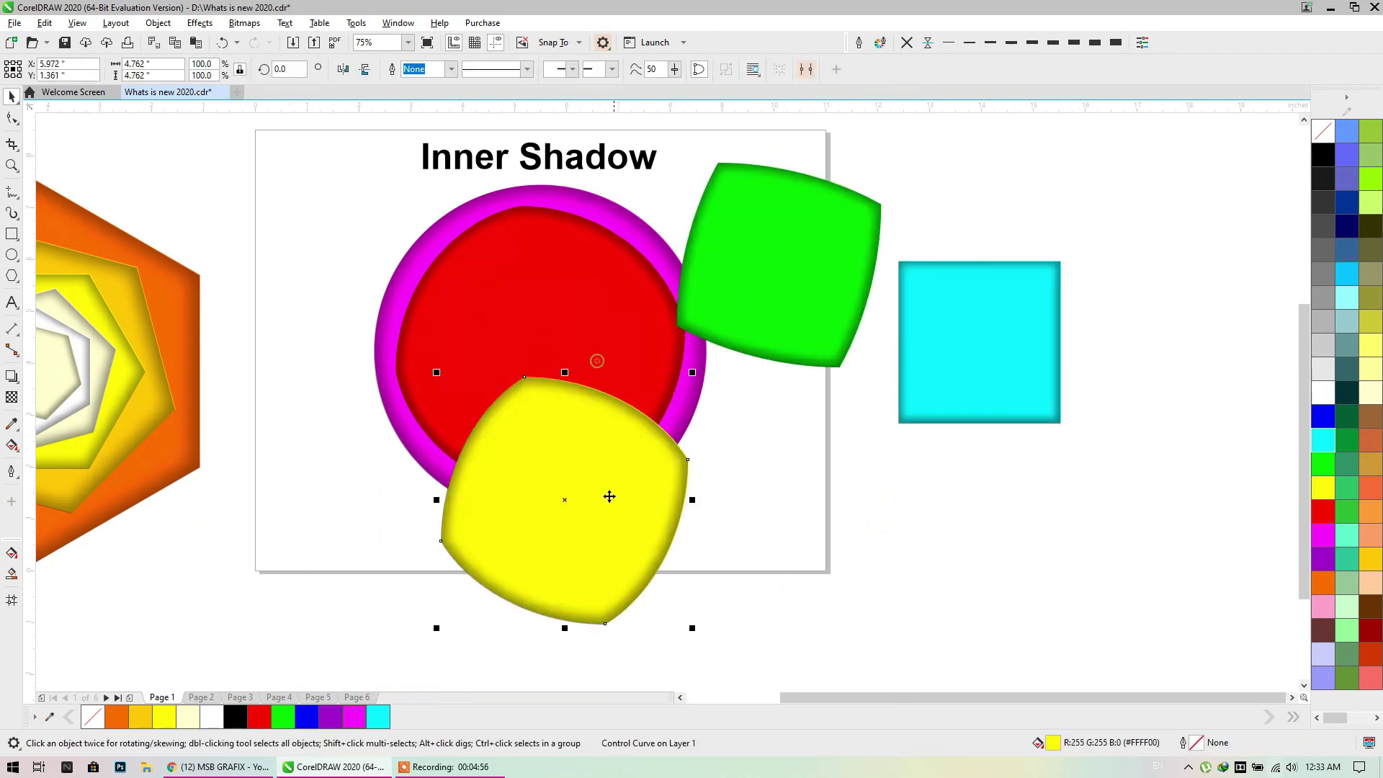
left_click_drag(550, 332, 621, 219)
left_click_drag(464, 309, 434, 387)
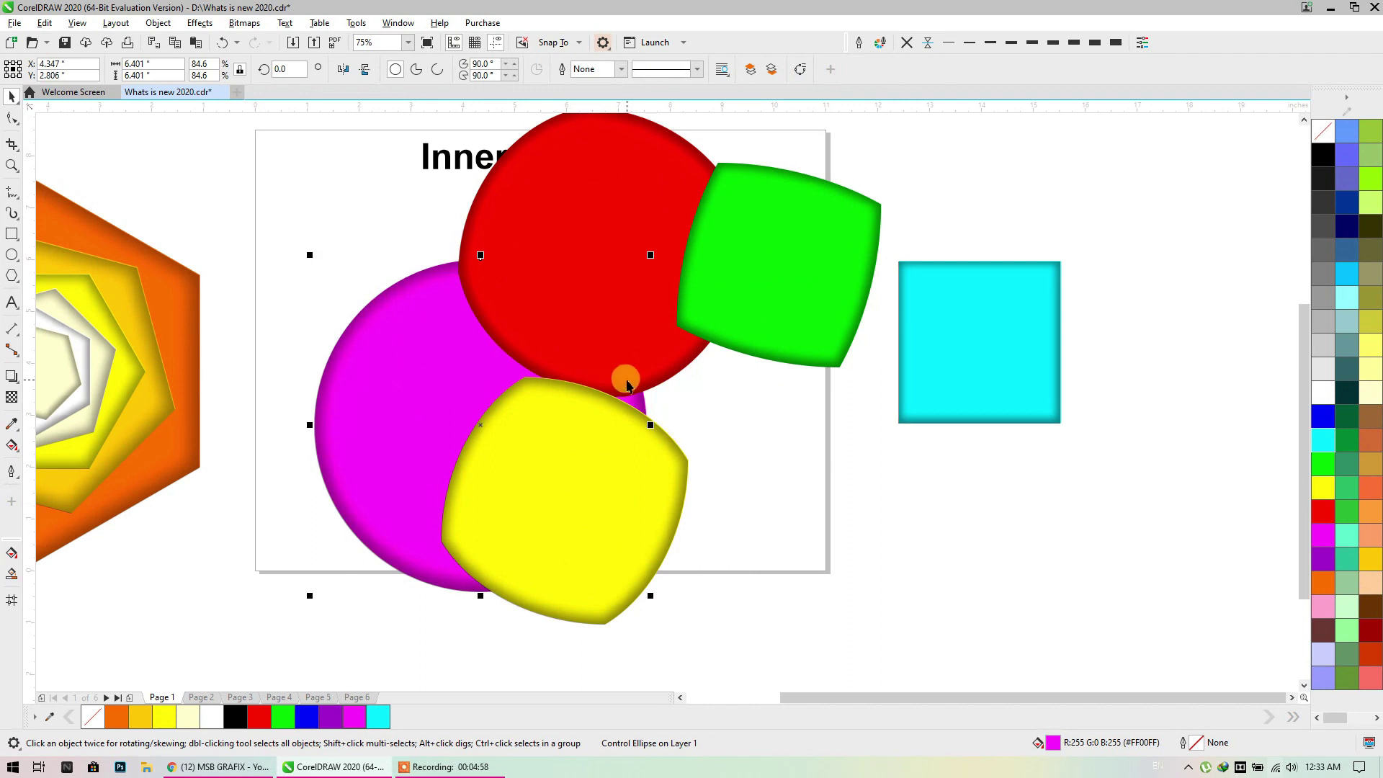
Align the centres of all five shapes with the cyan square and centre the stack on the page
scroll(625, 380, "down", 2)
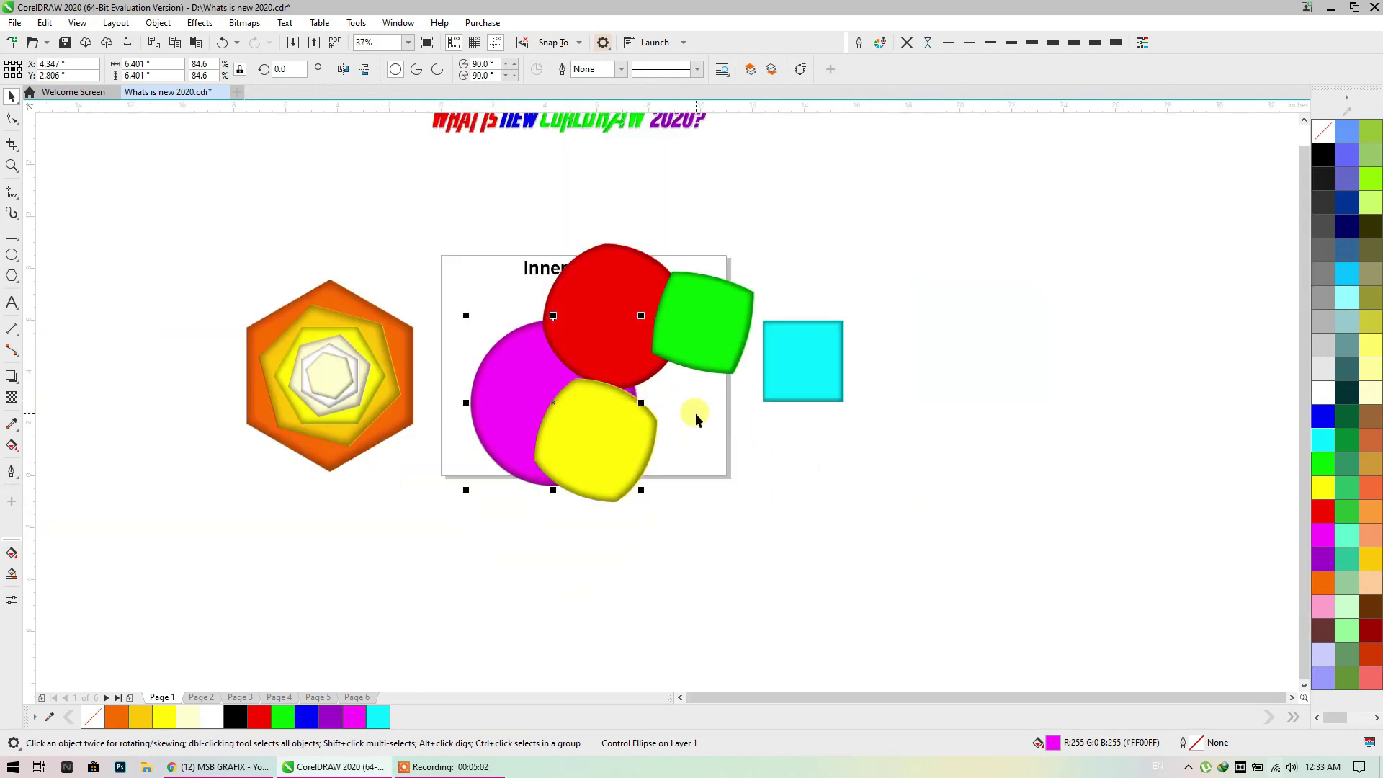
scroll(686, 408, "up", 2)
left_click(320, 370)
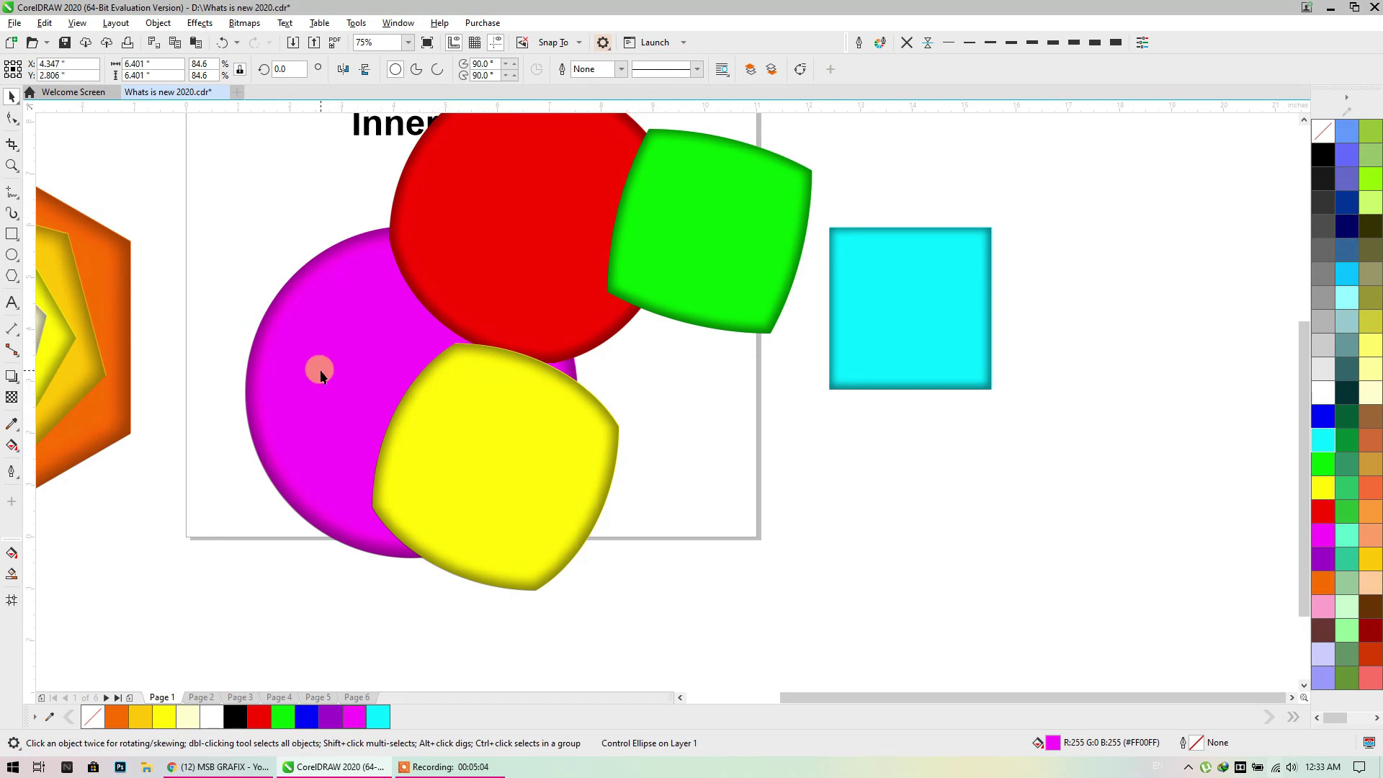
left_click(542, 501, "shift")
left_click(540, 319, "shift")
left_click(687, 233, "shift")
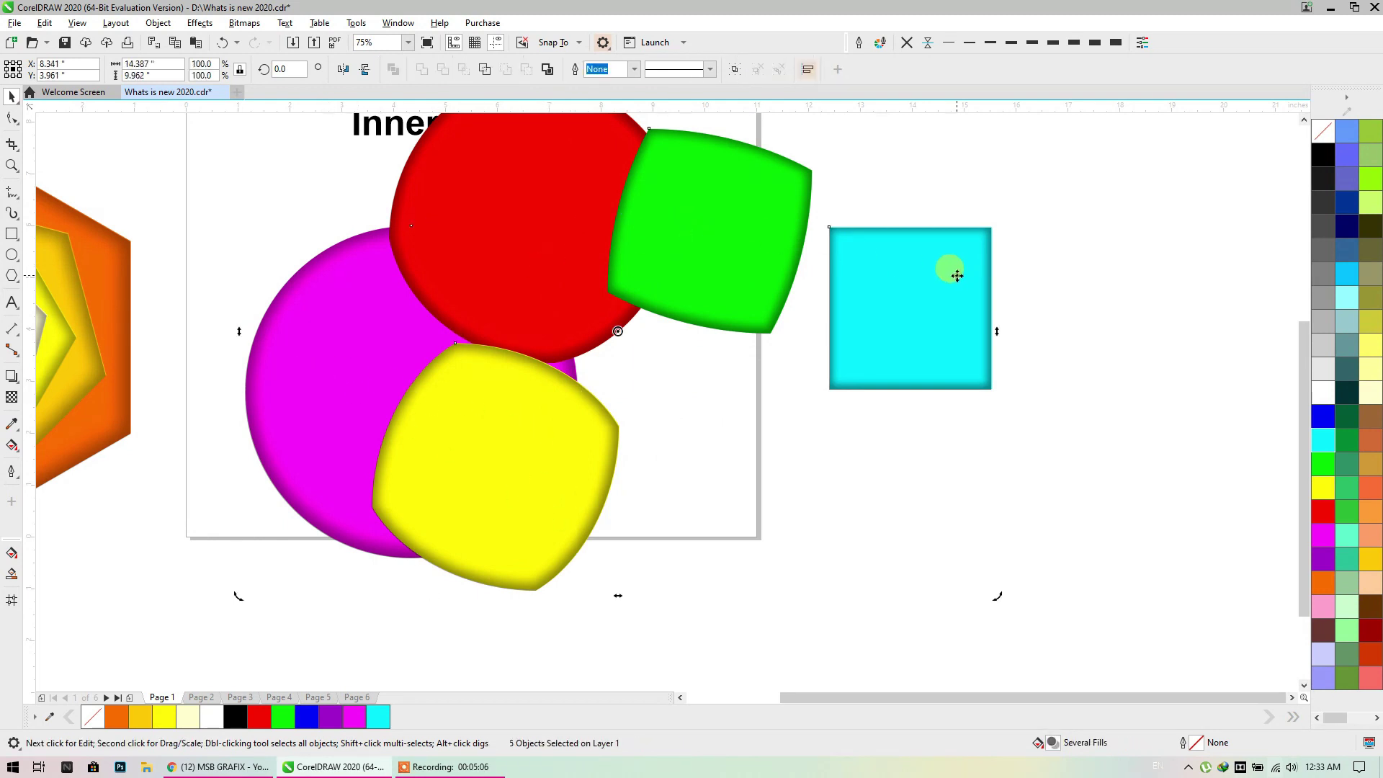
left_click(951, 280)
key("c")
key("e")
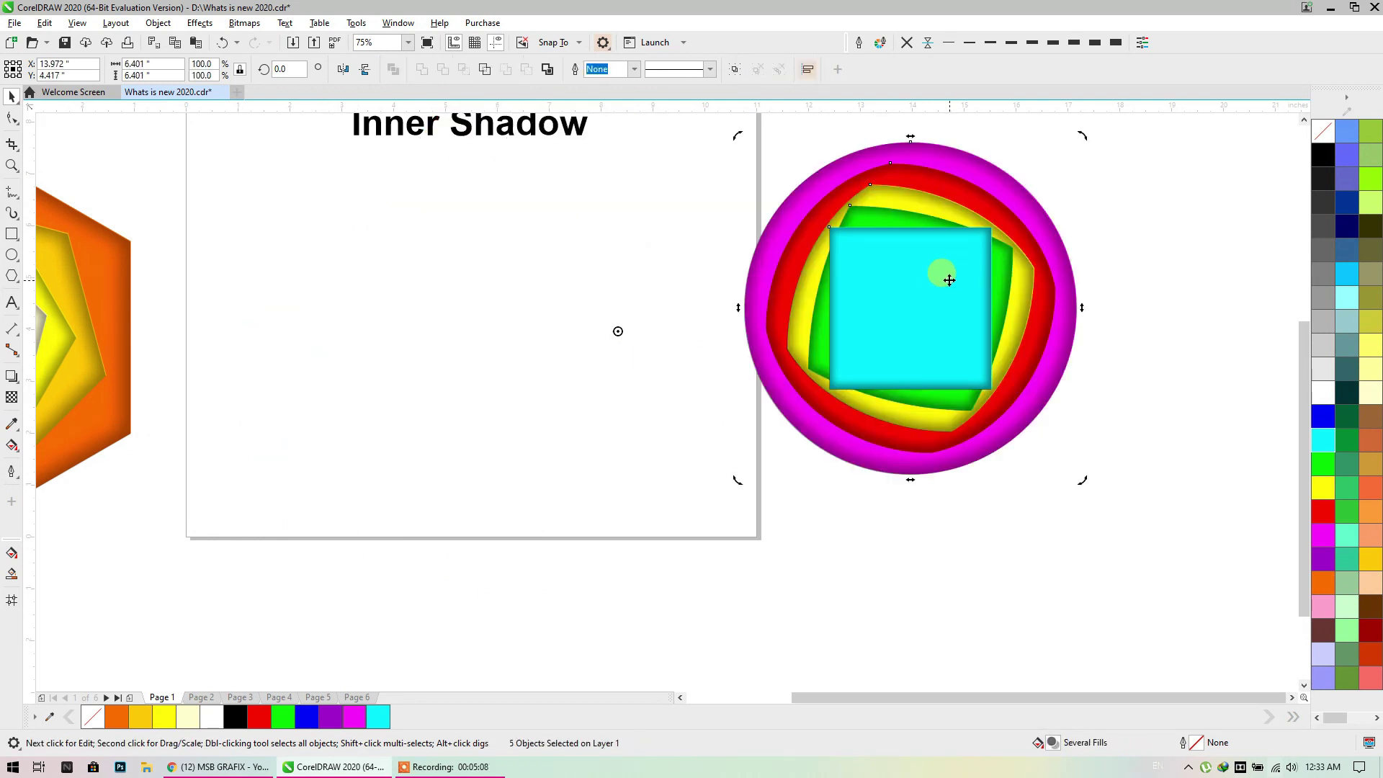
key("p")
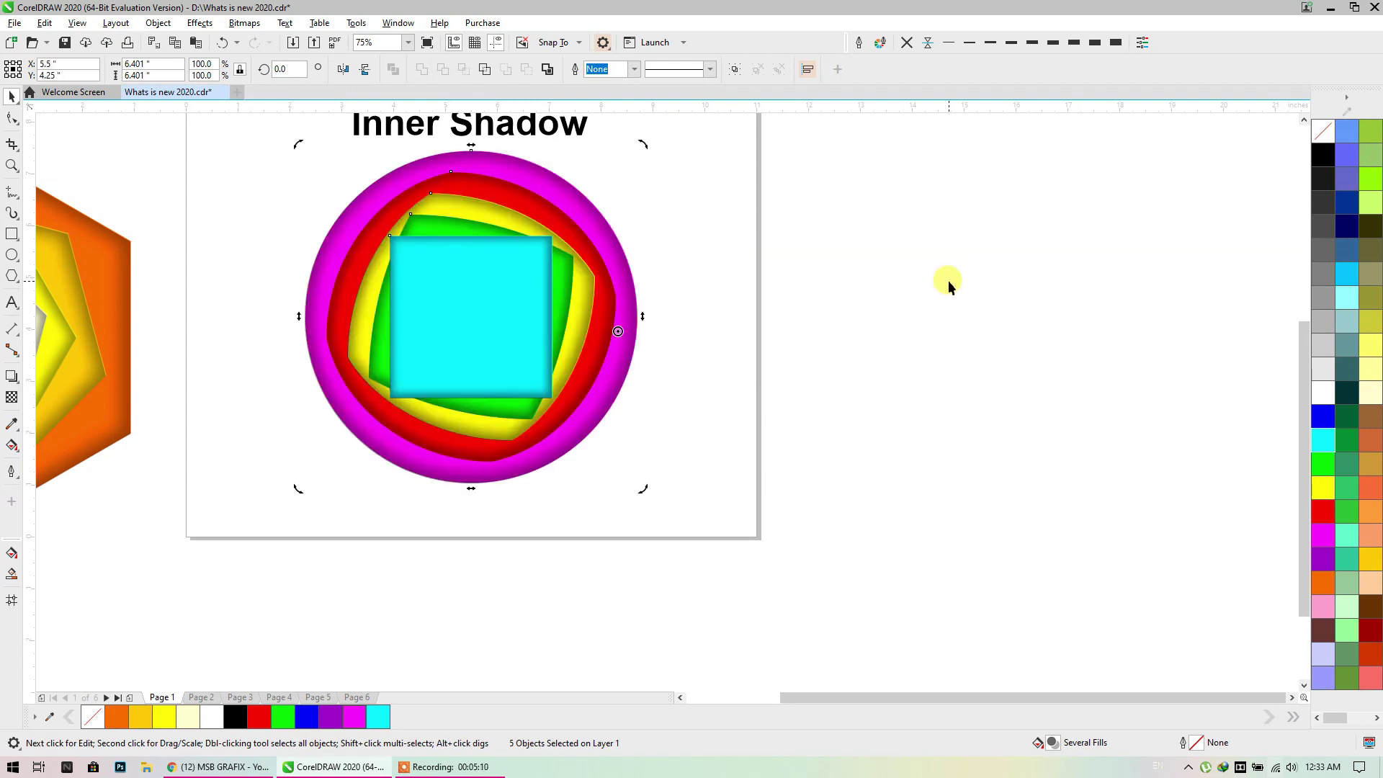
left_click(948, 280)
Open Page 2, select the Arabic calligraphy bitmap and inspect its edges up close
left_click(193, 699)
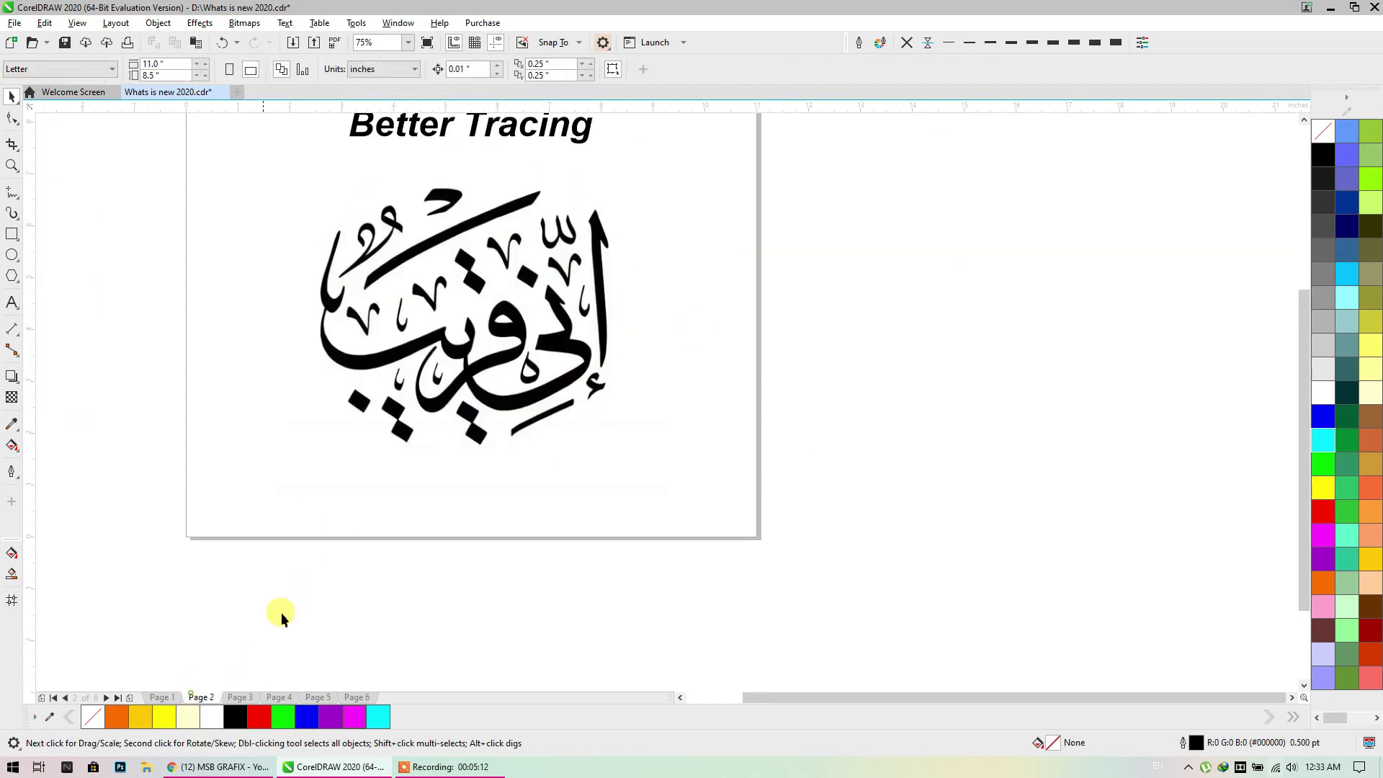
left_click_drag(370, 504, 518, 558)
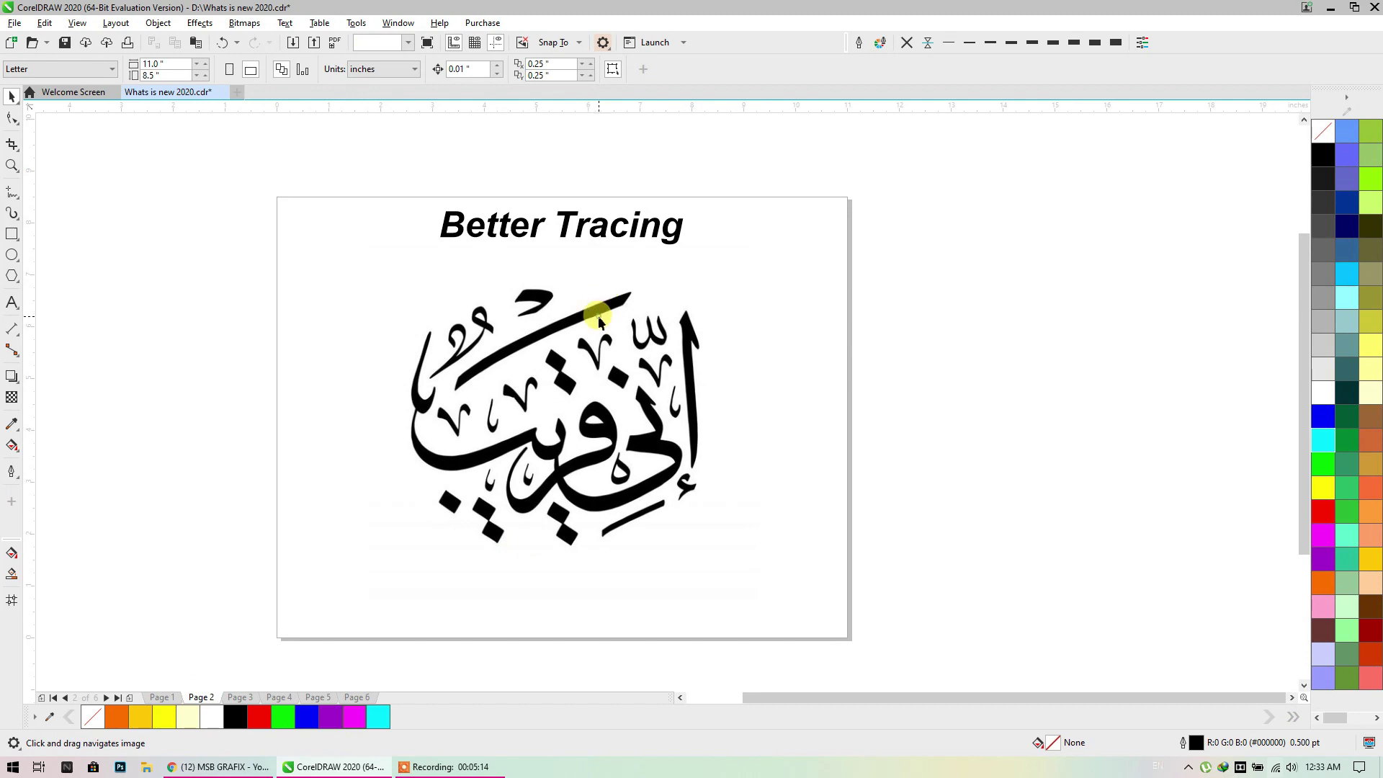
left_click(599, 318)
scroll(524, 472, "up", 2)
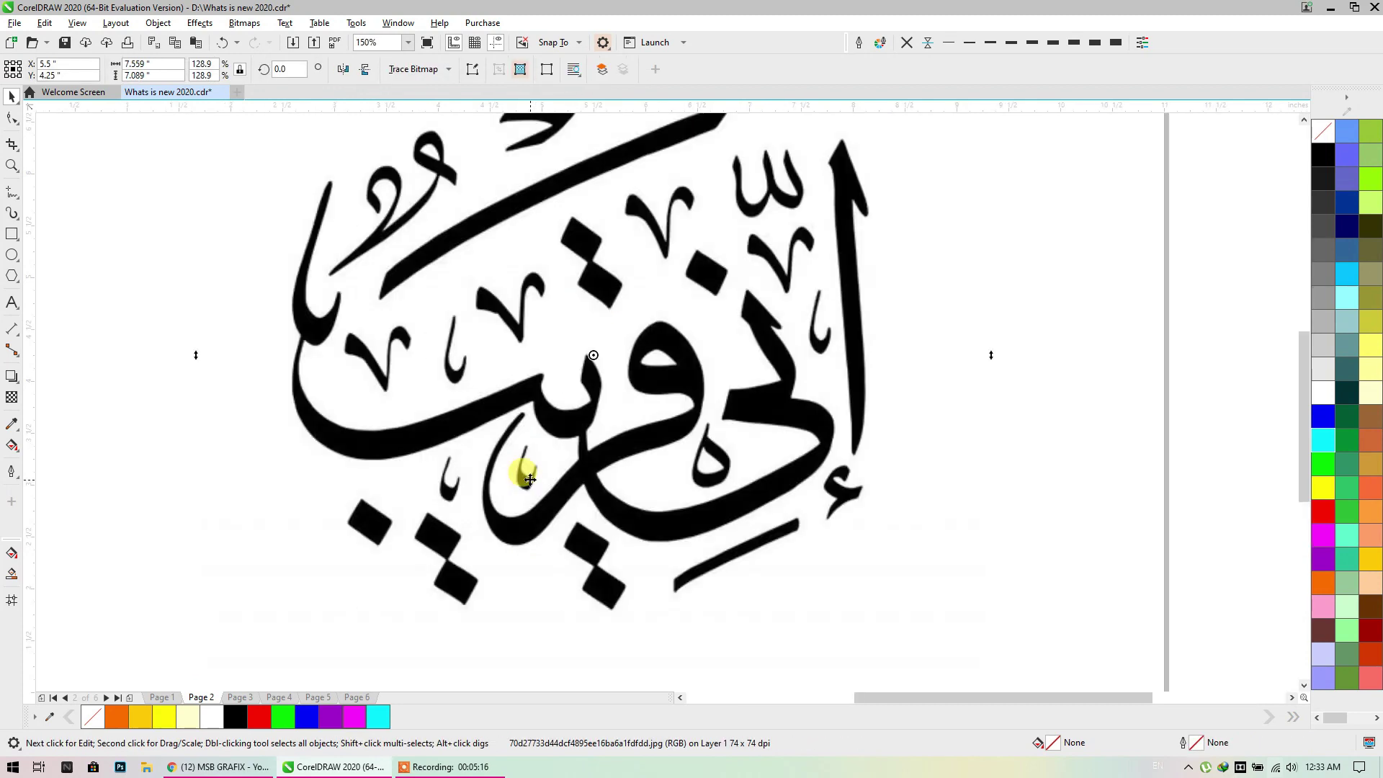
scroll(526, 455, "up", 2)
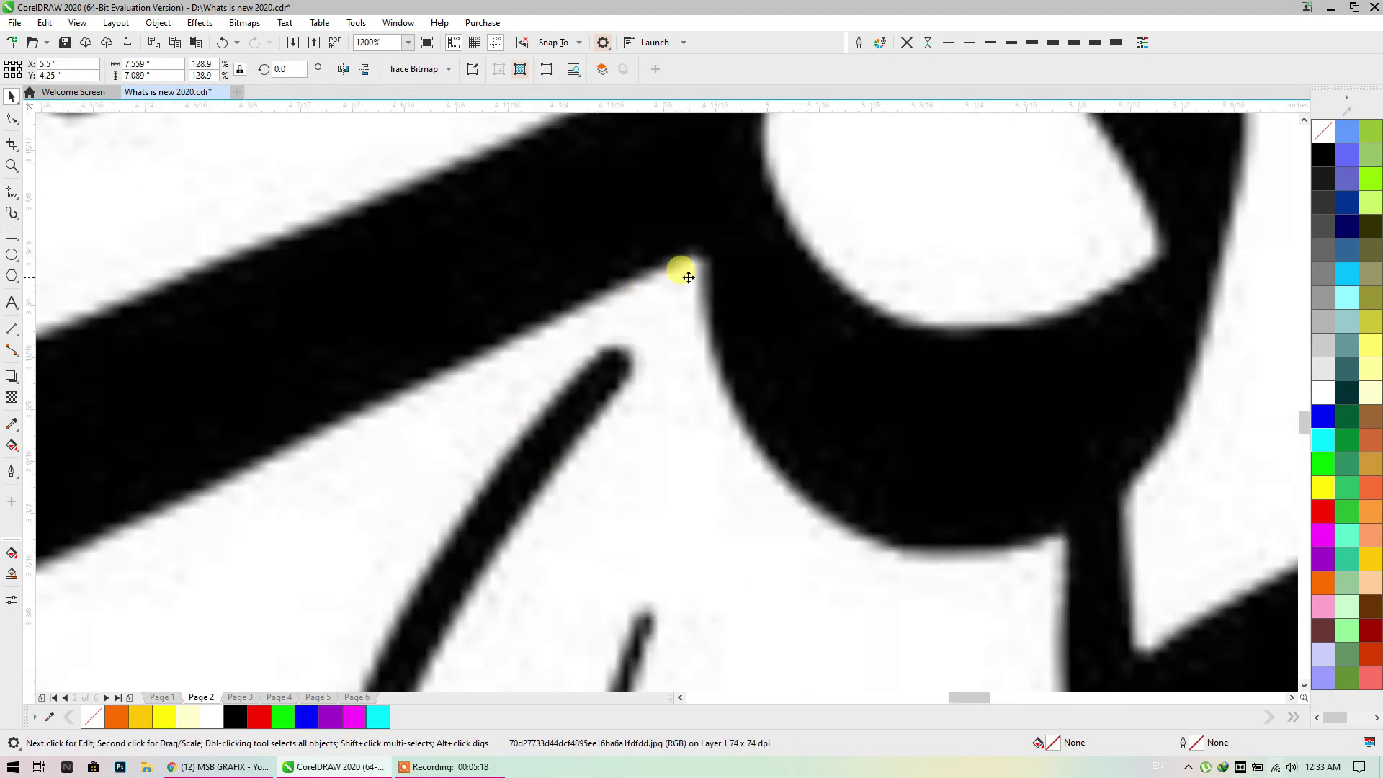
scroll(681, 272, "up", 2)
scroll(685, 275, "down", 12)
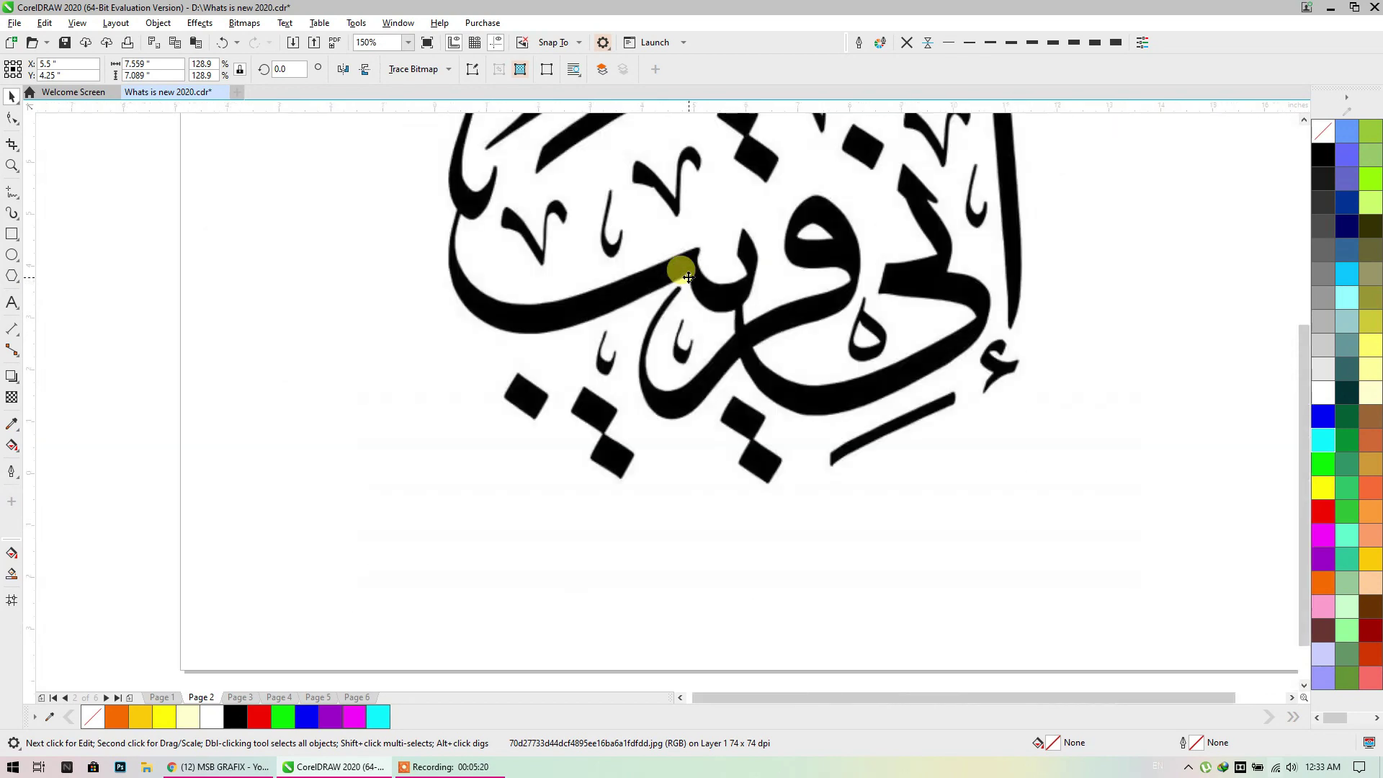
Start a Low Quality Image outline trace of the calligraphy bitmap and set its detail to 100
left_click(418, 69)
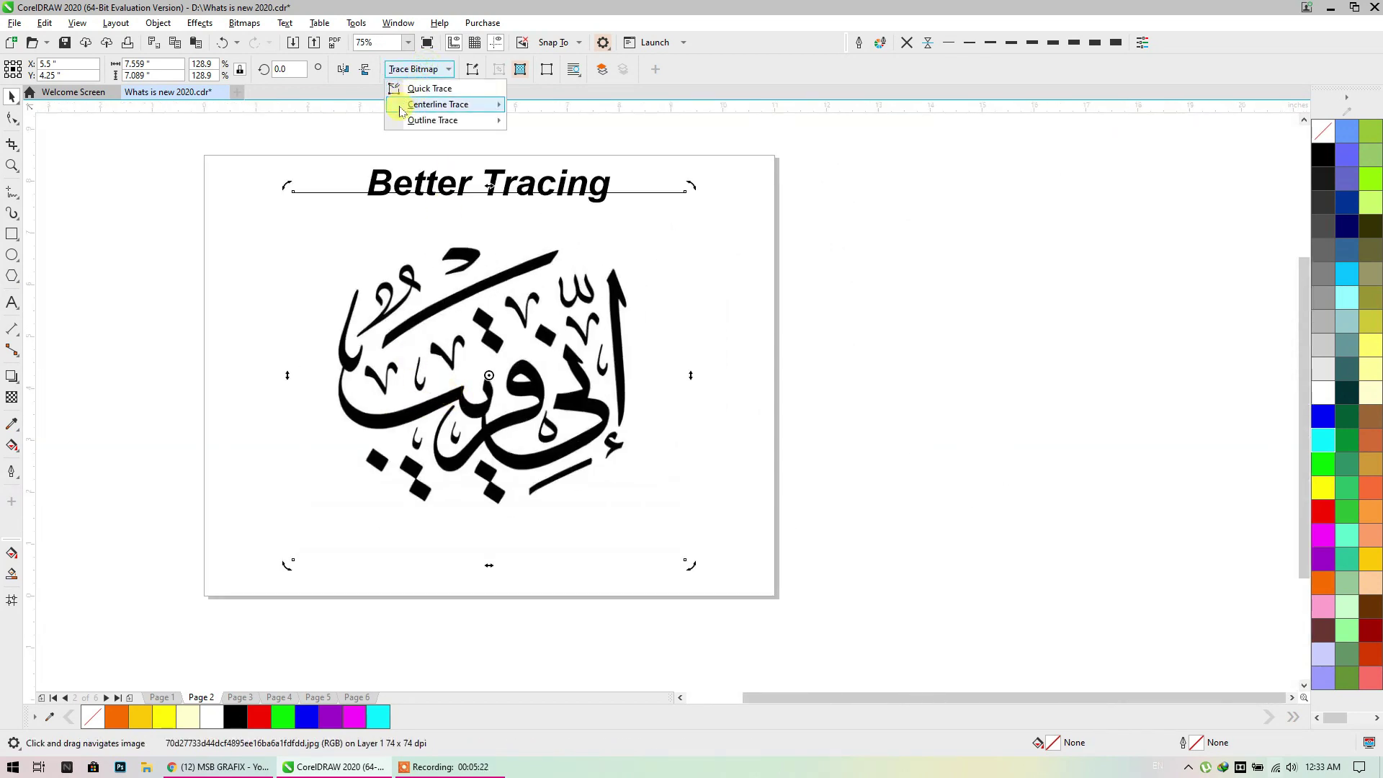
mouse_move(411, 119)
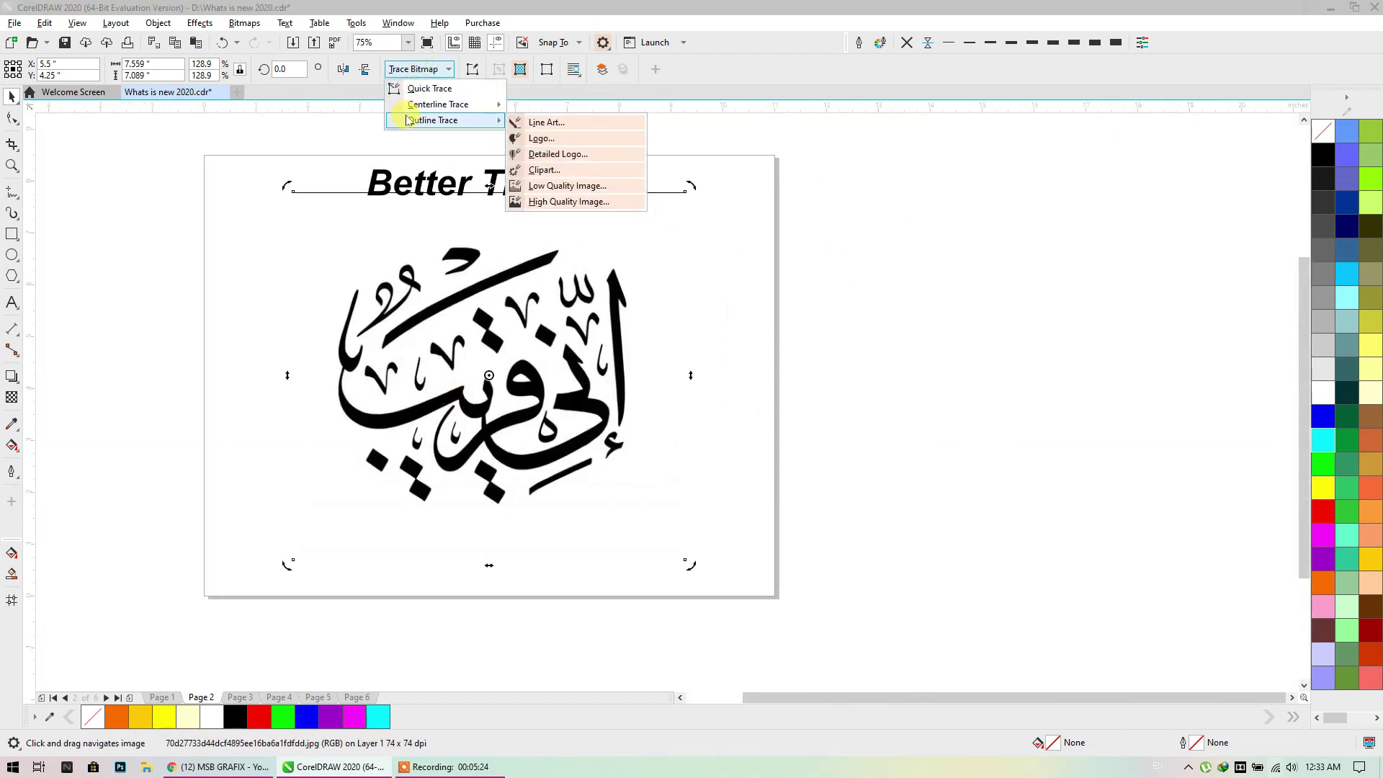
left_click(571, 189)
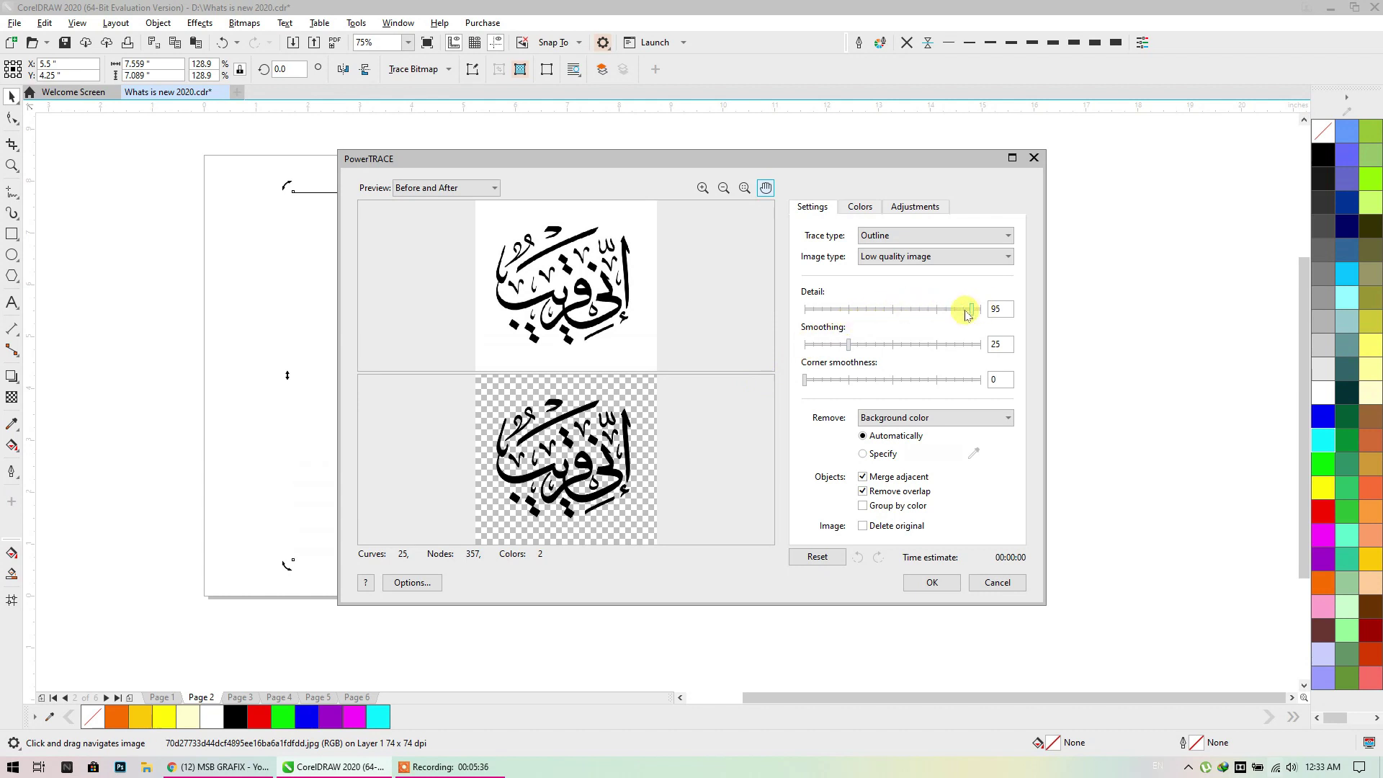
left_click_drag(973, 310, 982, 310)
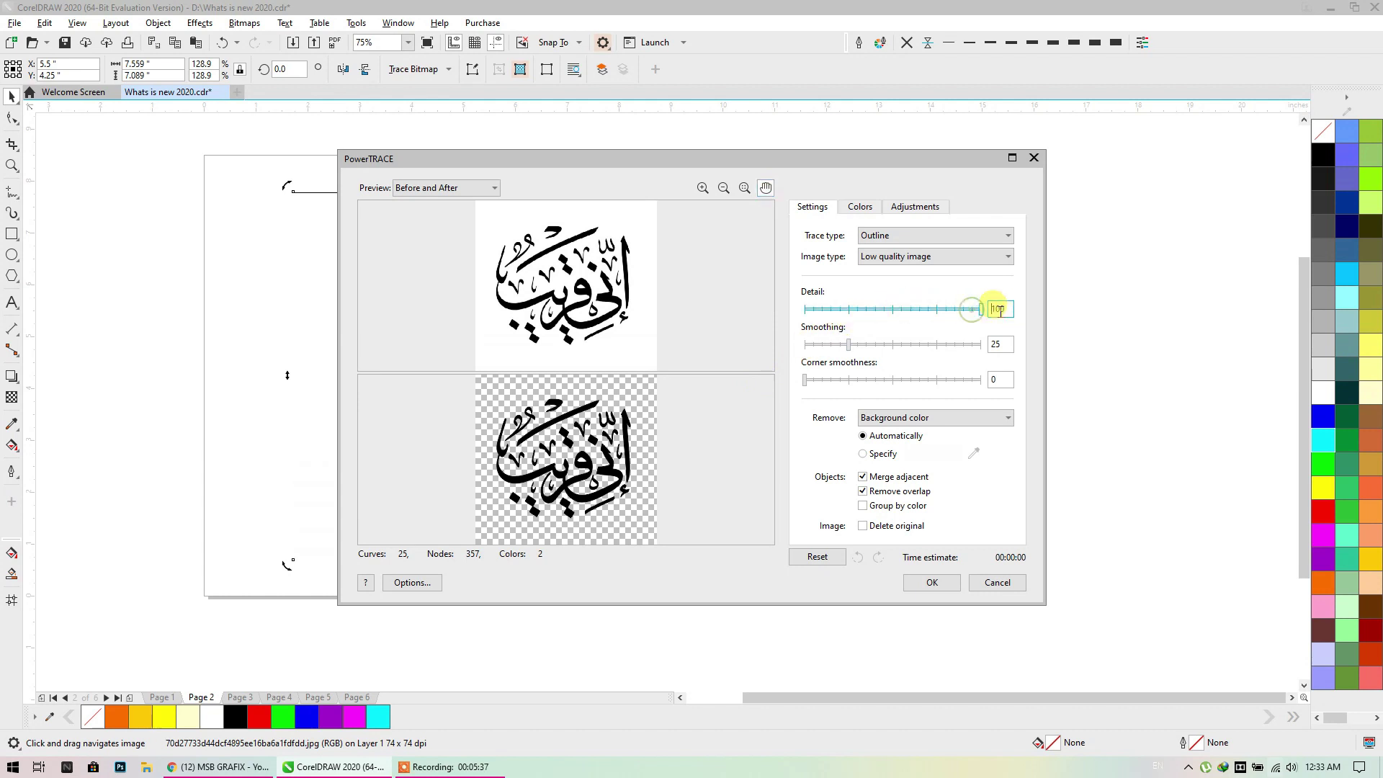
Set the trace's colour mode to Black and White, review the adjustment options and accept the trace
left_click(860, 207)
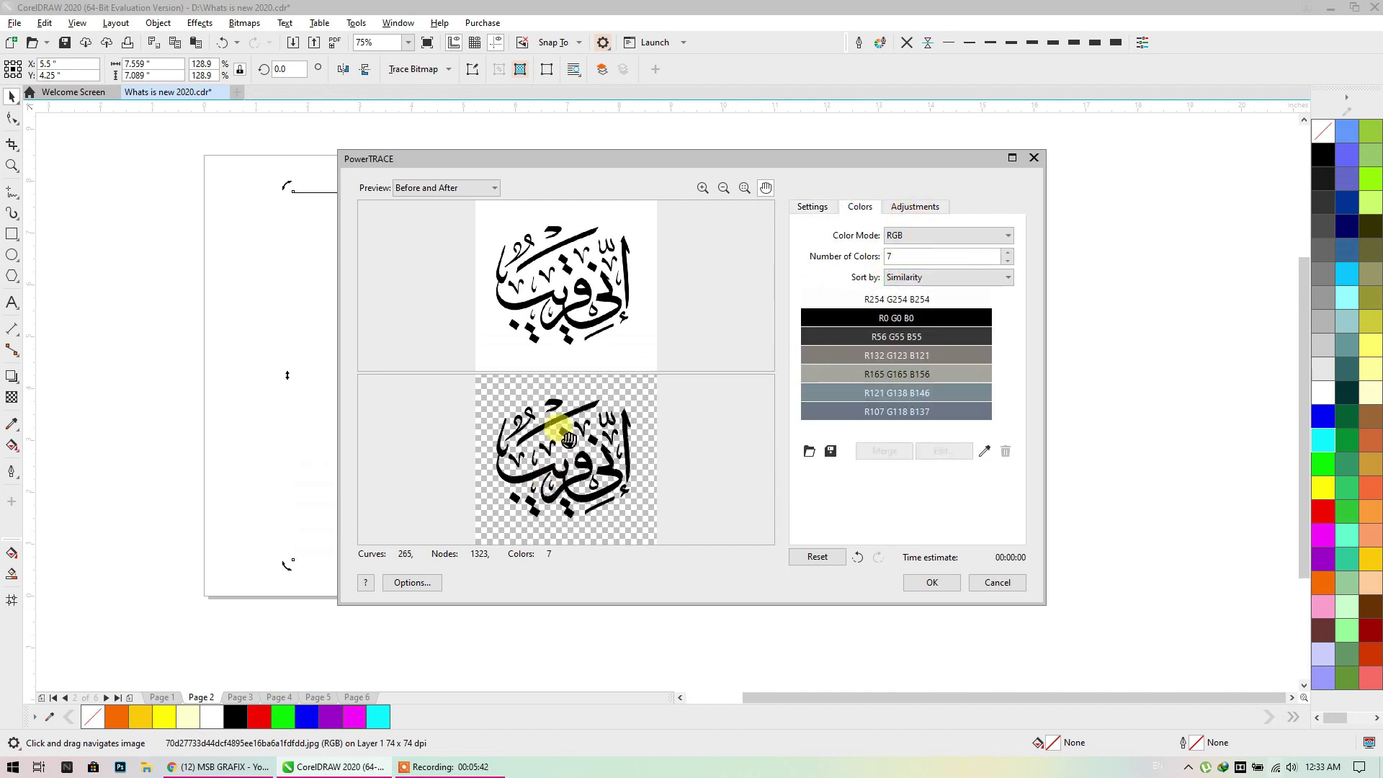
left_click(904, 236)
left_click(907, 238)
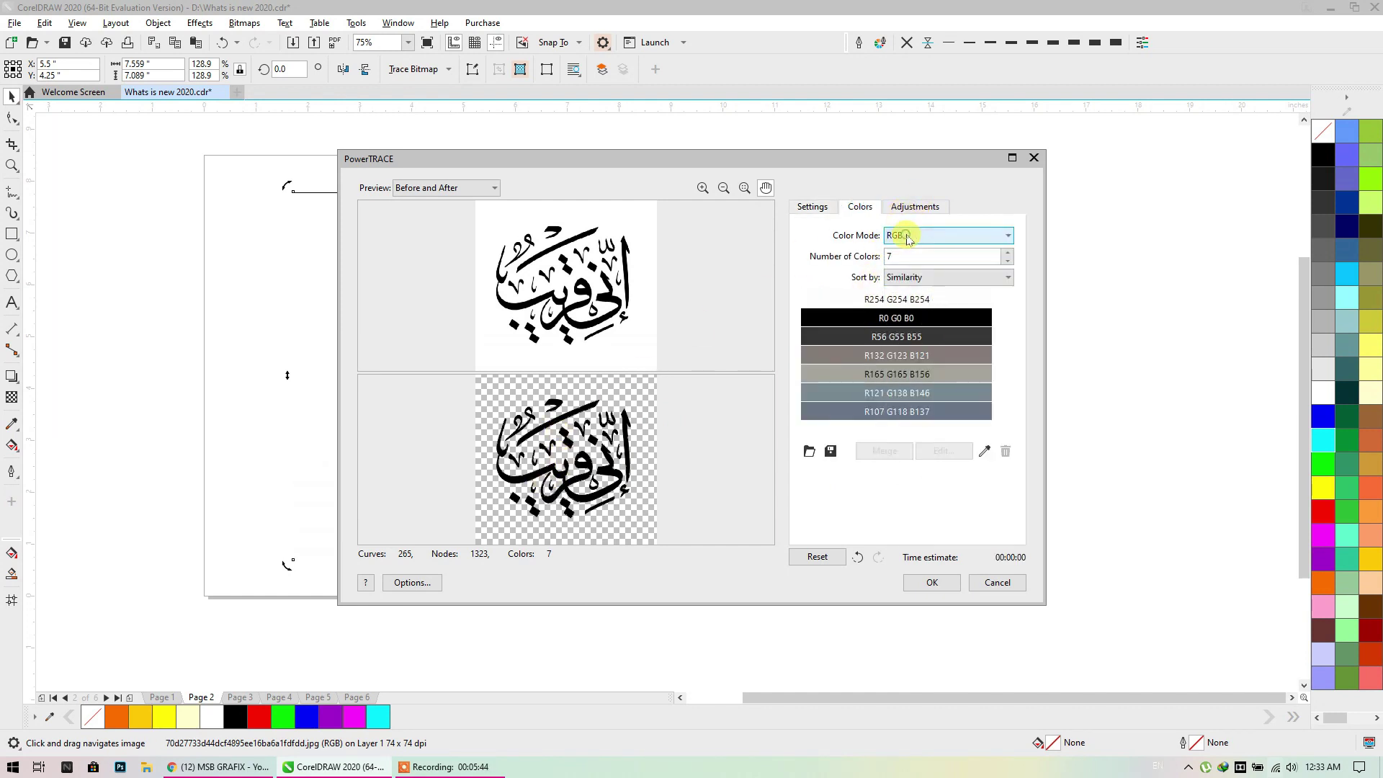
left_click(909, 236)
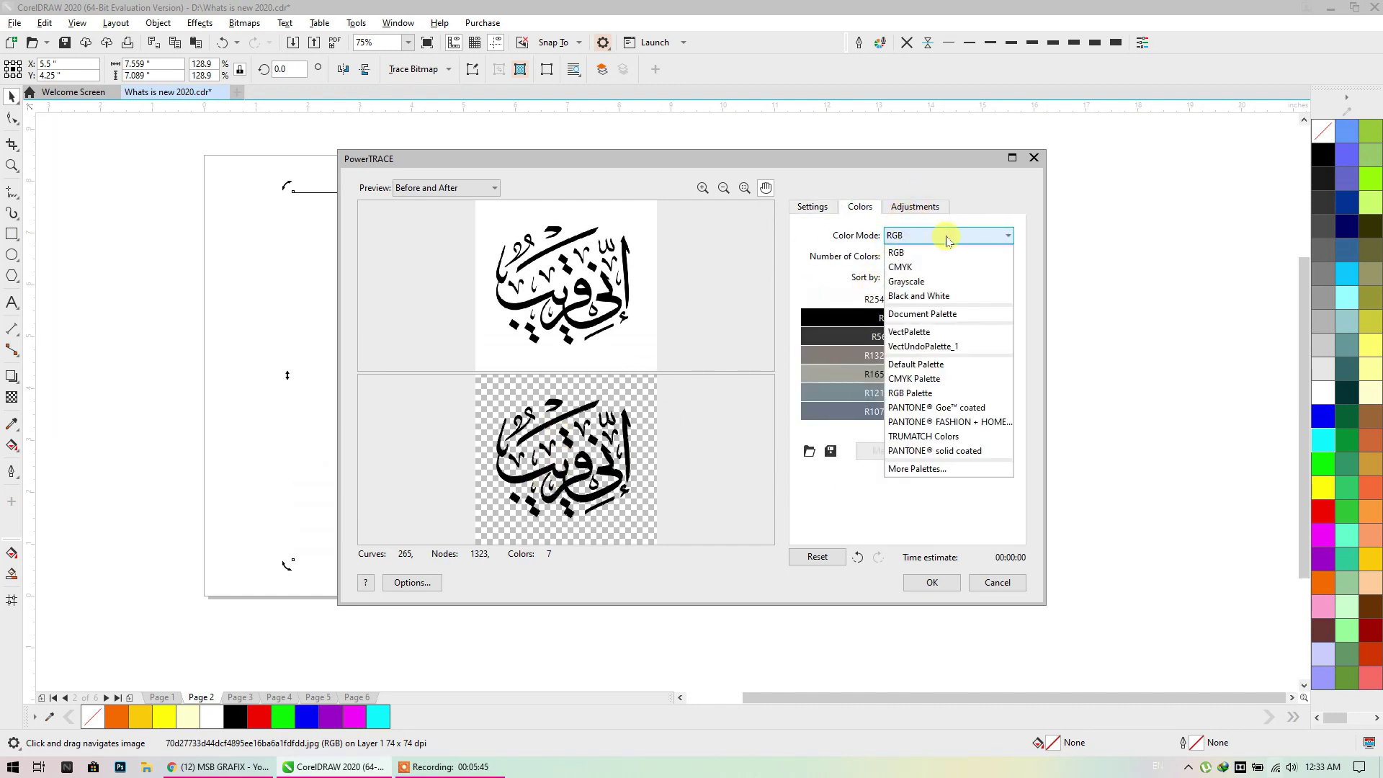
left_click(914, 297)
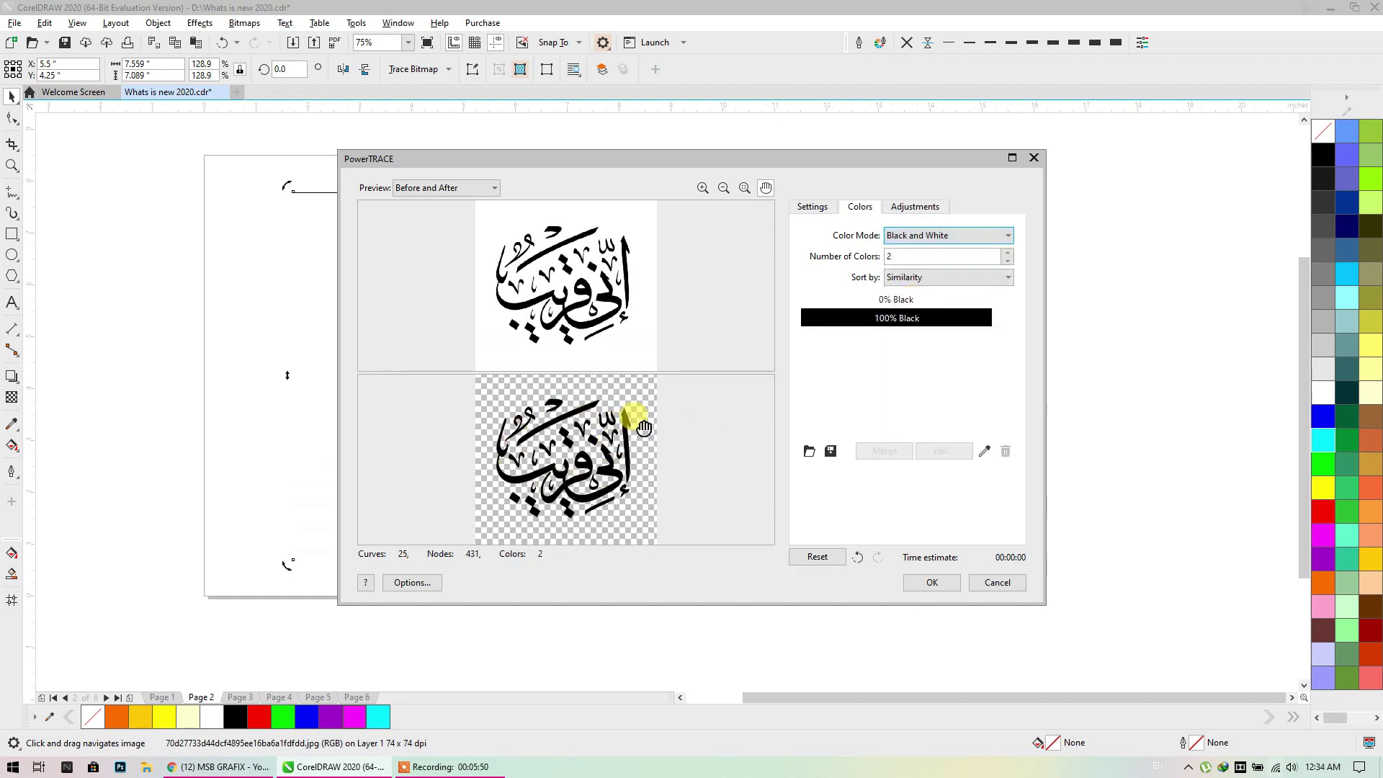
left_click(899, 209)
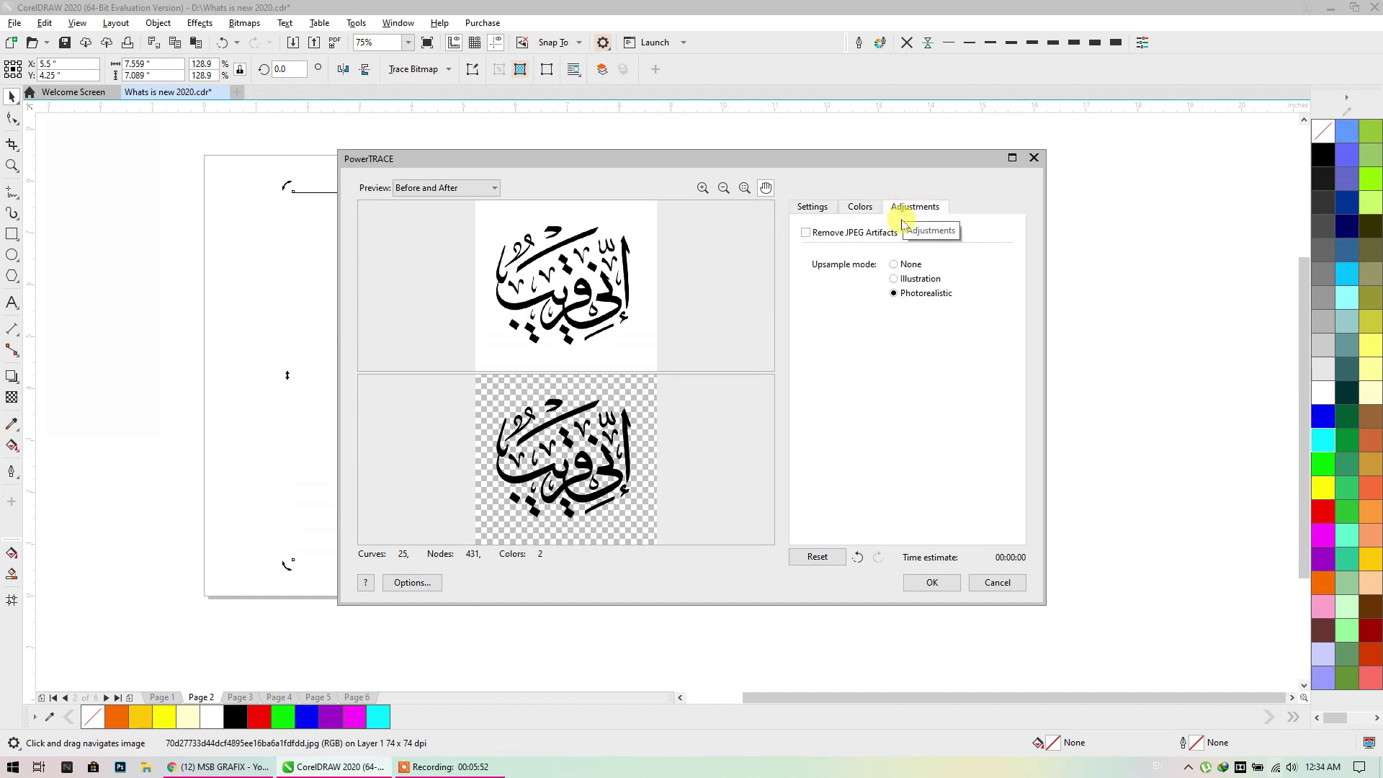
left_click(929, 583)
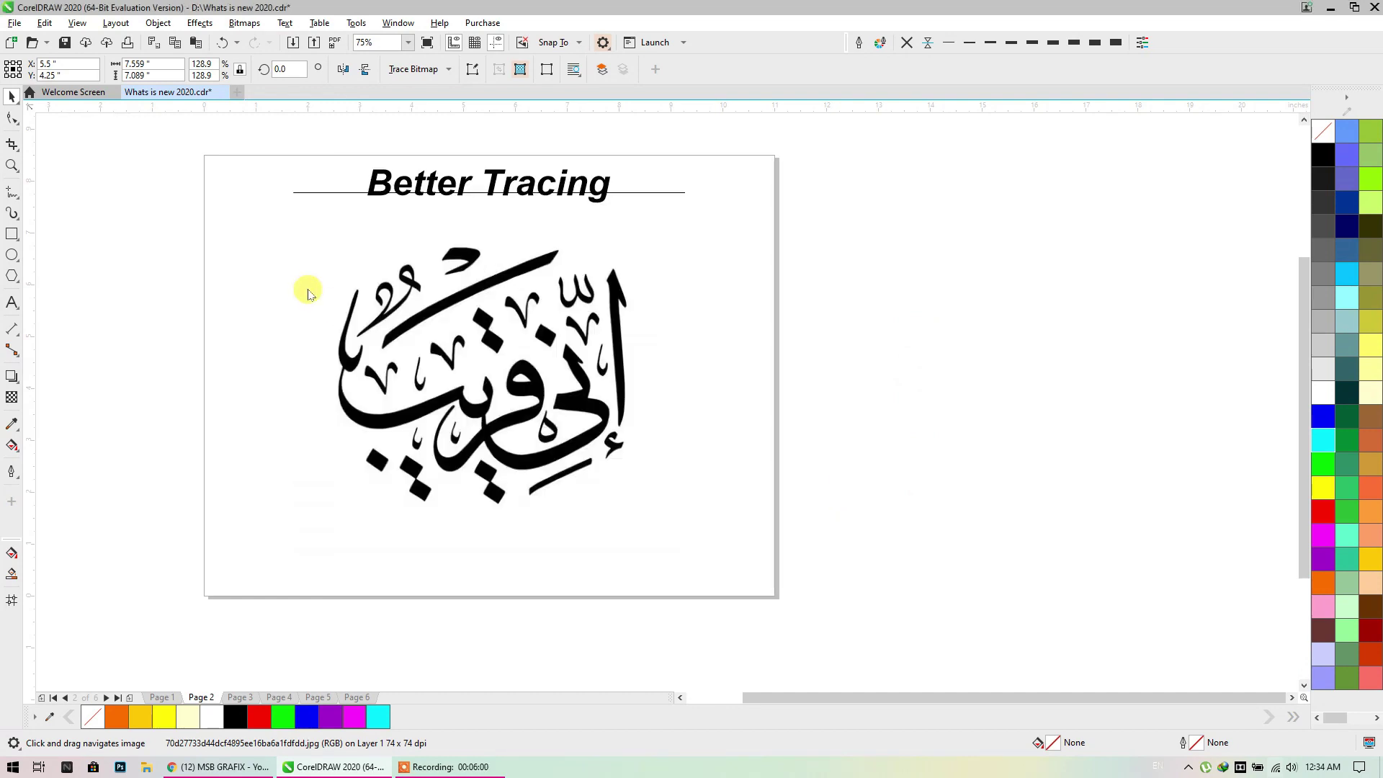
mouse_move(435, 400)
left_mouse_down()
mouse_move(802, 365)
mouse_move(1013, 365)
mouse_move(833, 392)
left_mouse_up()
left_click(232, 44)
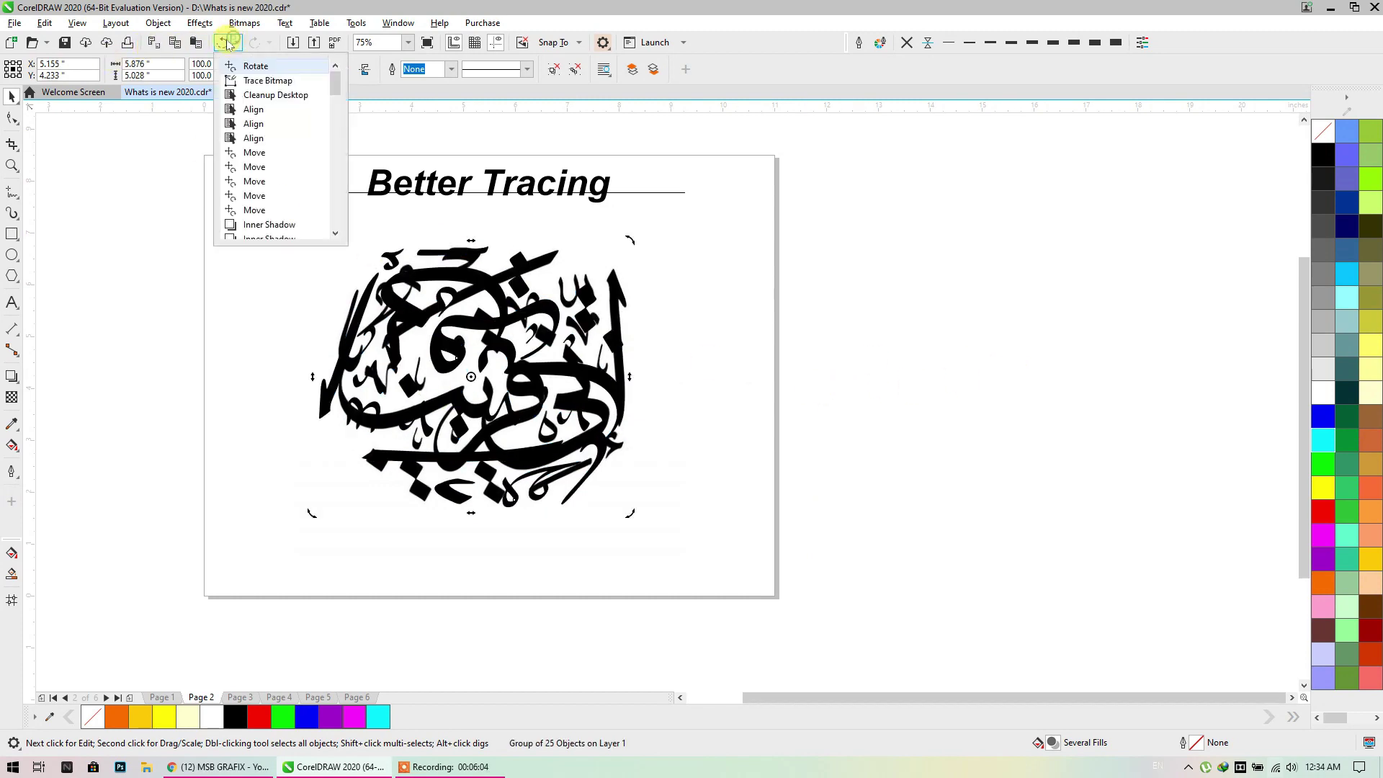
left_click(271, 225)
Move the traced calligraphy to the right of the original bitmap and compare their edges up close
mouse_move(460, 405)
left_mouse_down()
mouse_move(962, 386)
mouse_move(794, 432)
mouse_move(698, 401)
left_mouse_up()
scroll(621, 418, "up", 2)
scroll(621, 418, "up", 3)
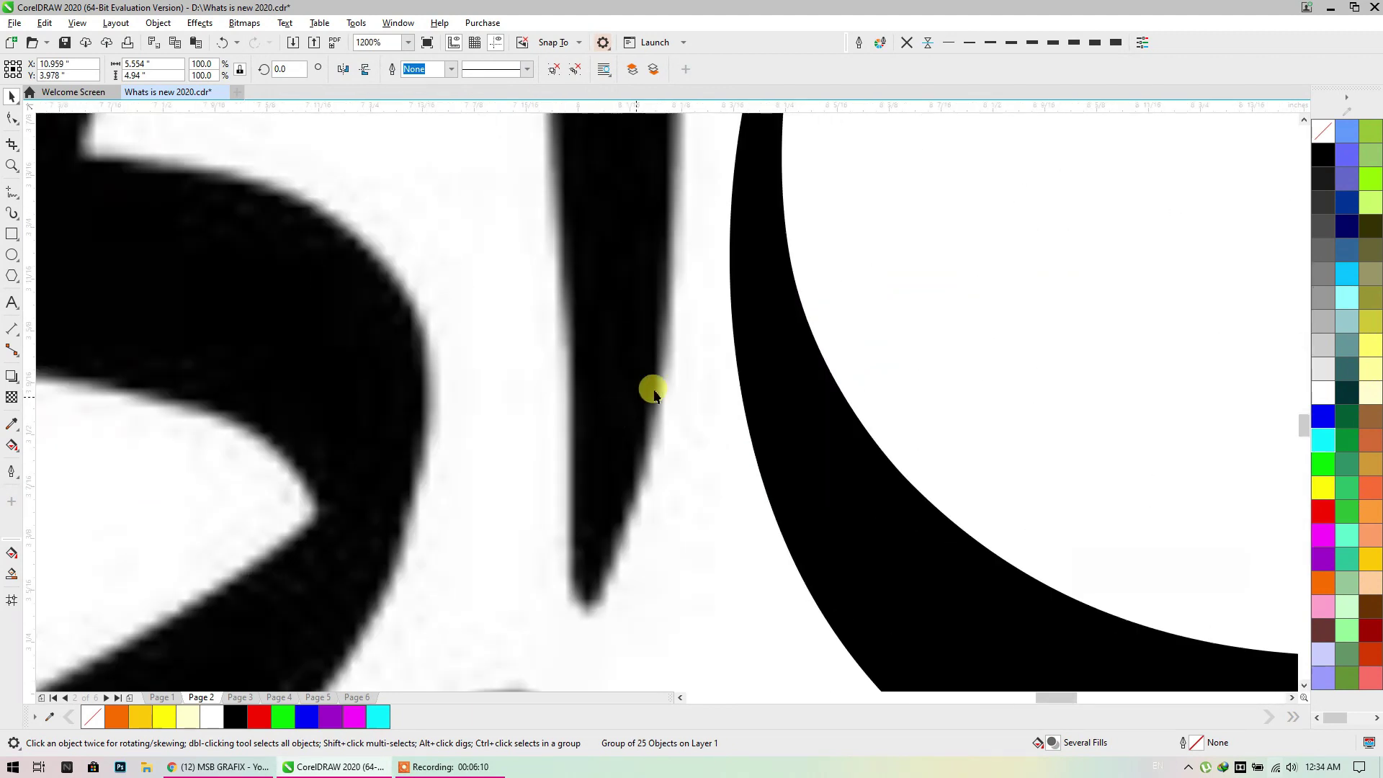
scroll(788, 253, "up", 2)
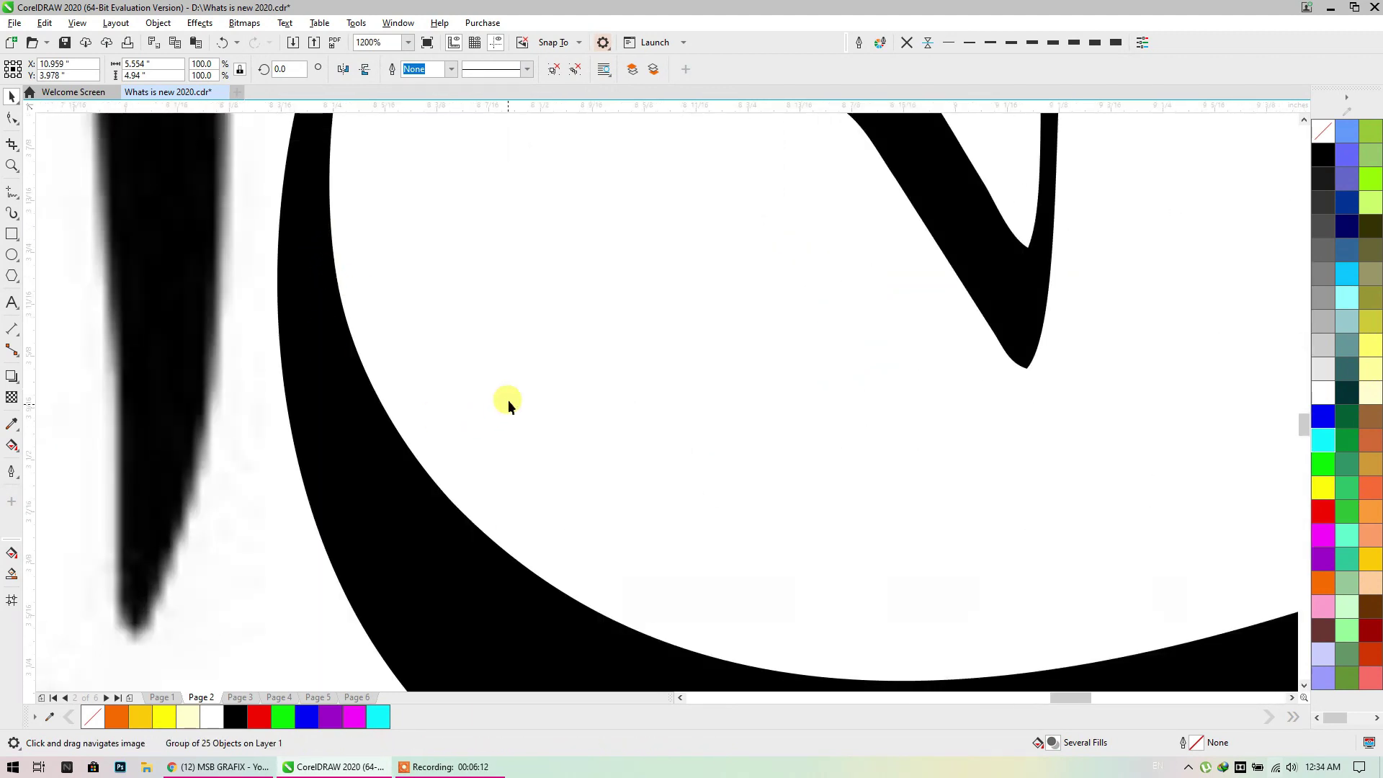
Fill the traced calligraphy red with a cyan outline and place it clear of the page on the right
scroll(519, 360, "down", 5)
left_click(1324, 511)
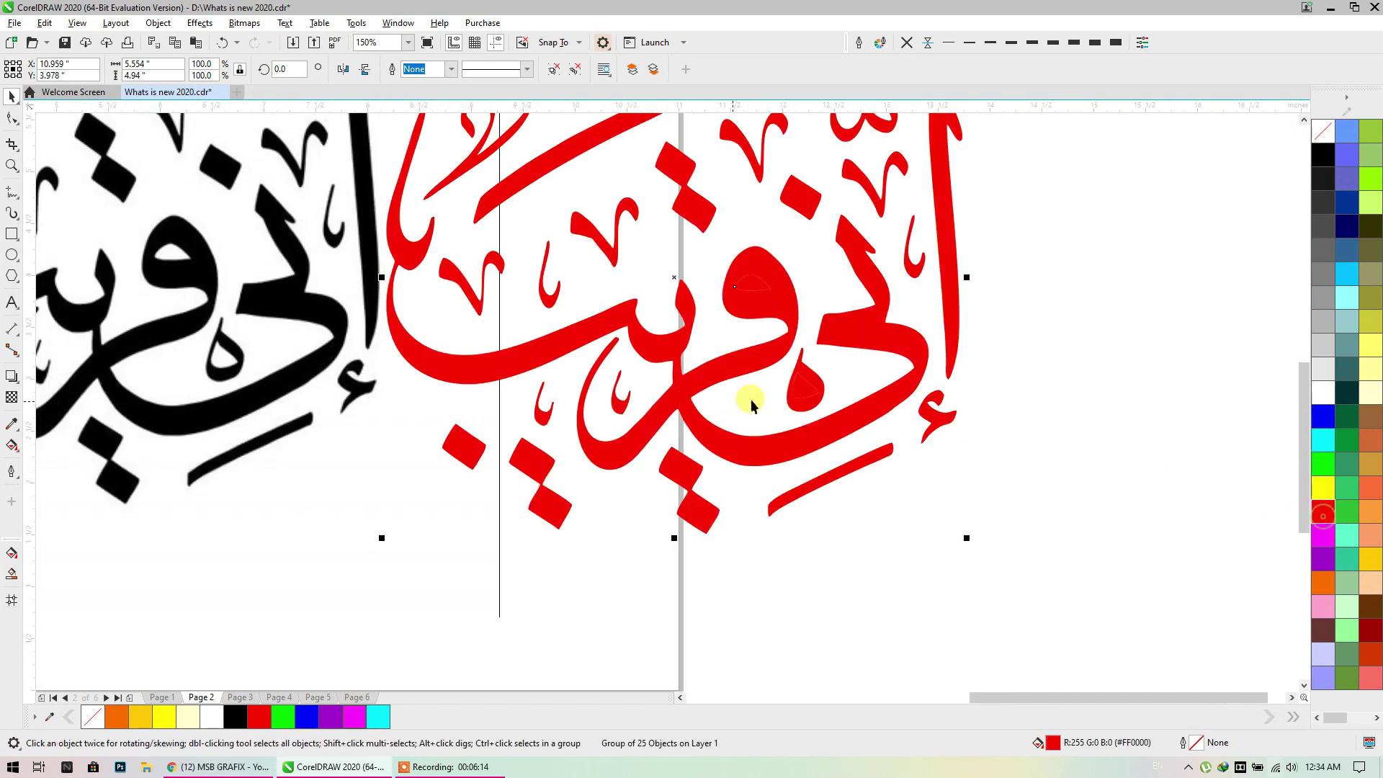
scroll(750, 396, "down", 2)
left_click_drag(767, 358, 976, 358)
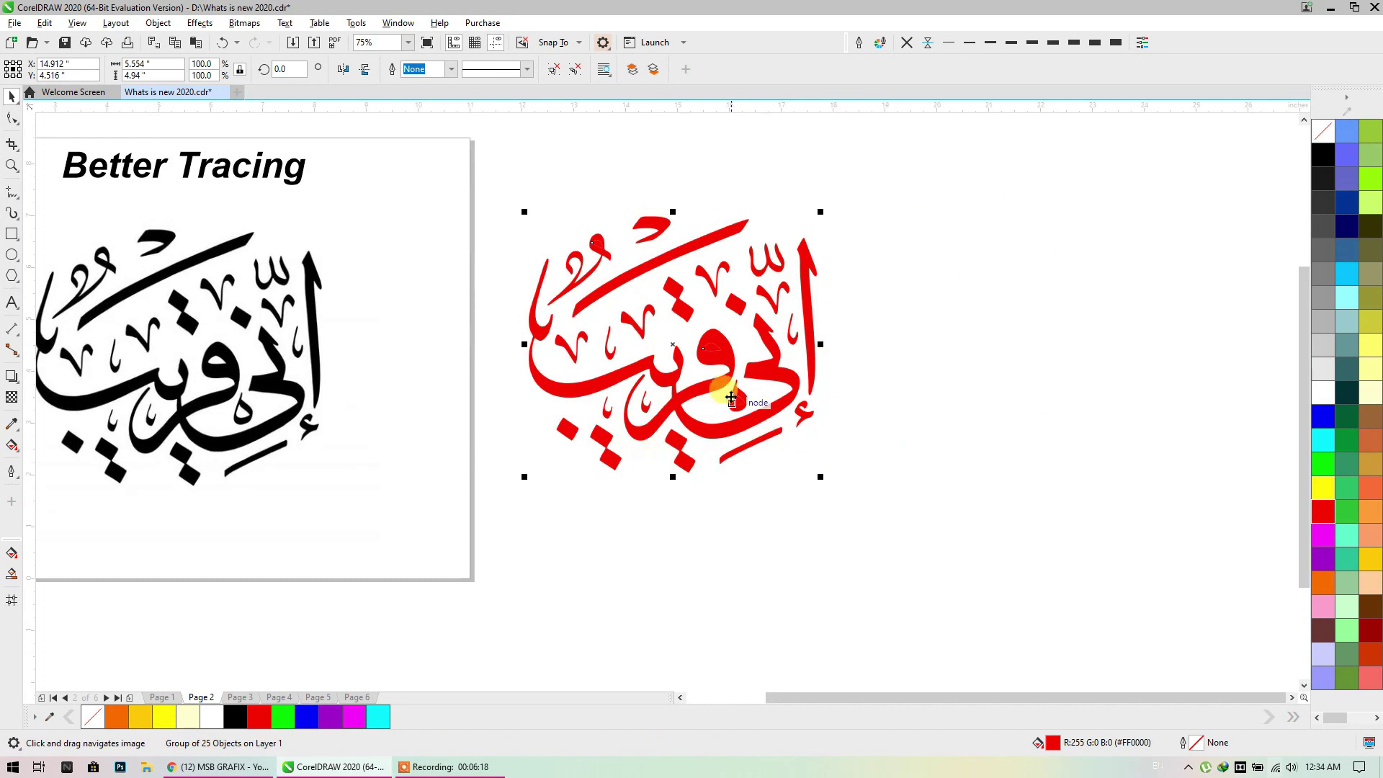
scroll(724, 353, "up", 2)
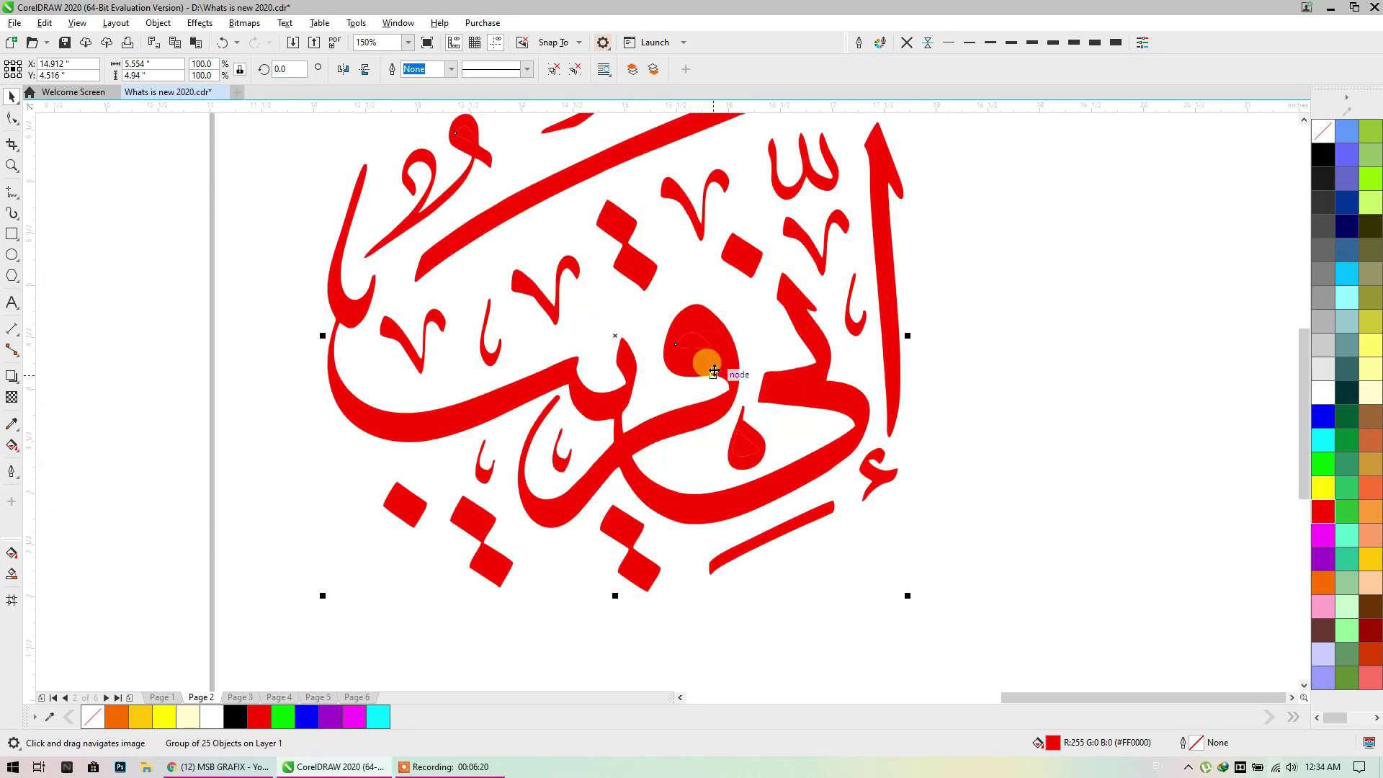
right_click(1323, 441)
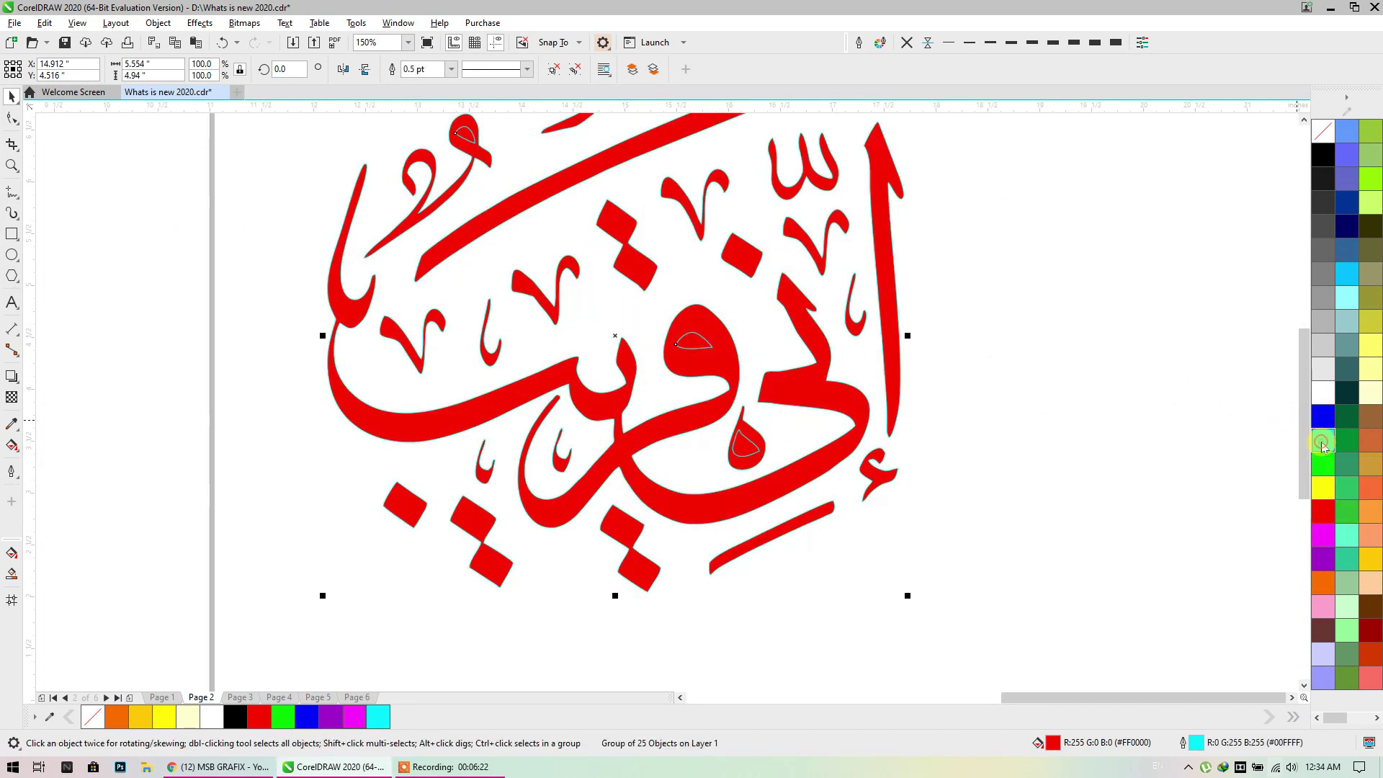
Delete the three extra curves that fill the letter loops inside the traced calligraphy group
left_click(1064, 339)
left_click_drag(1020, 339, 994, 438)
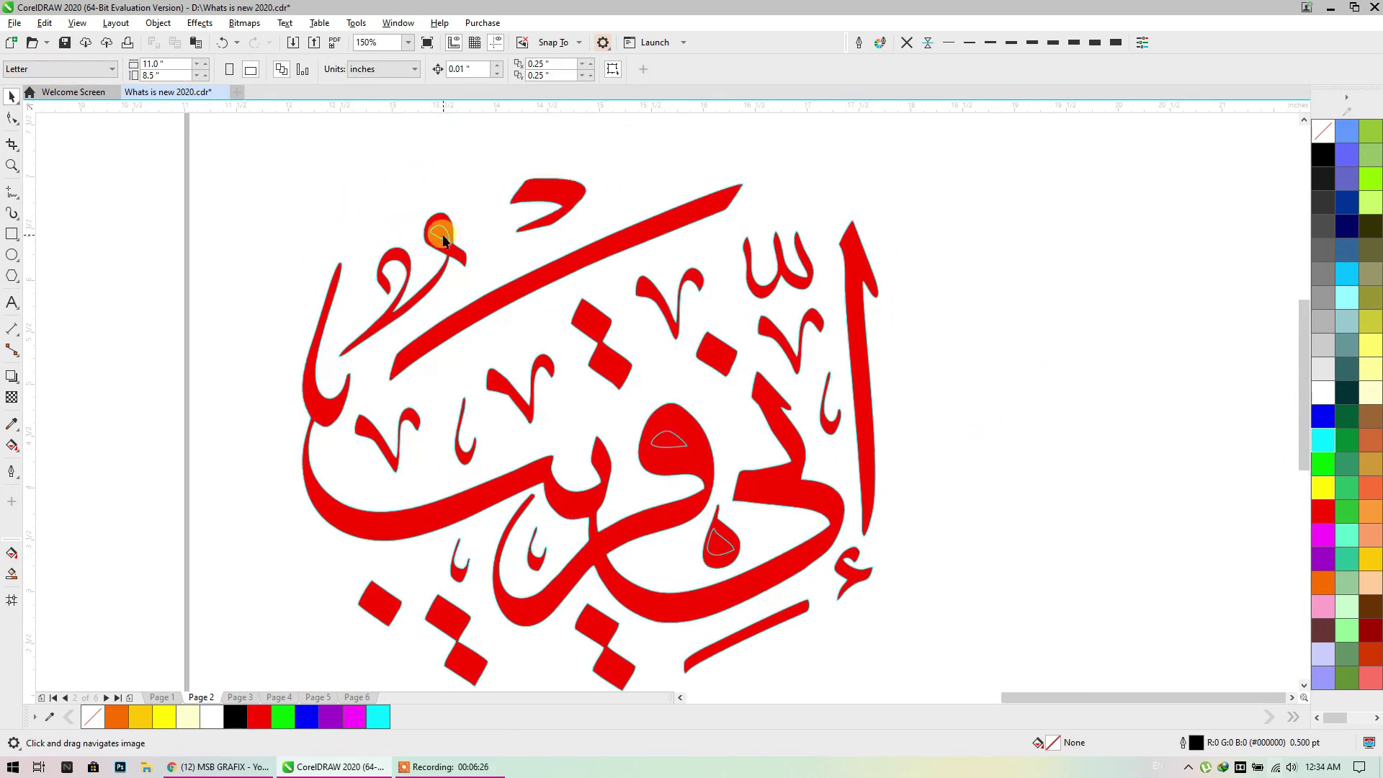
left_click(441, 235, "ctrl")
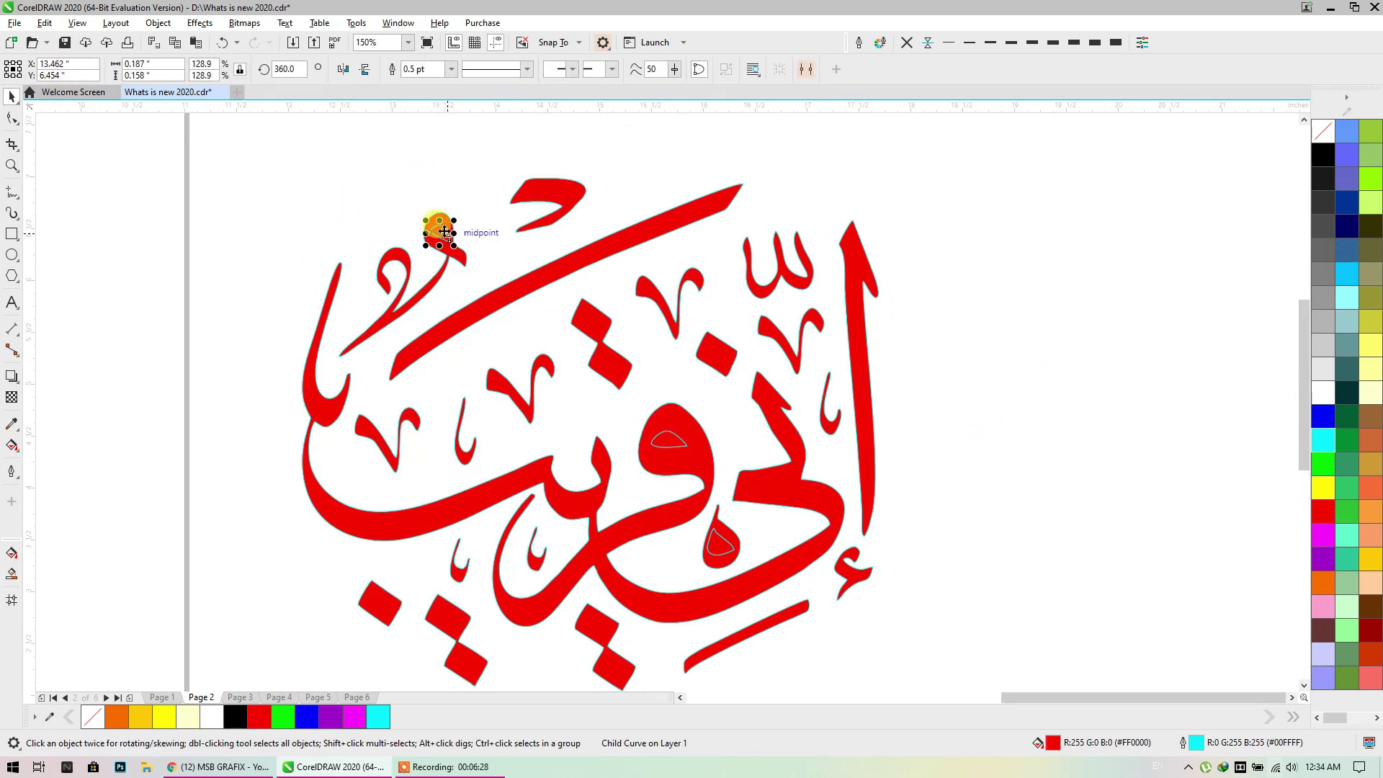
key("Delete")
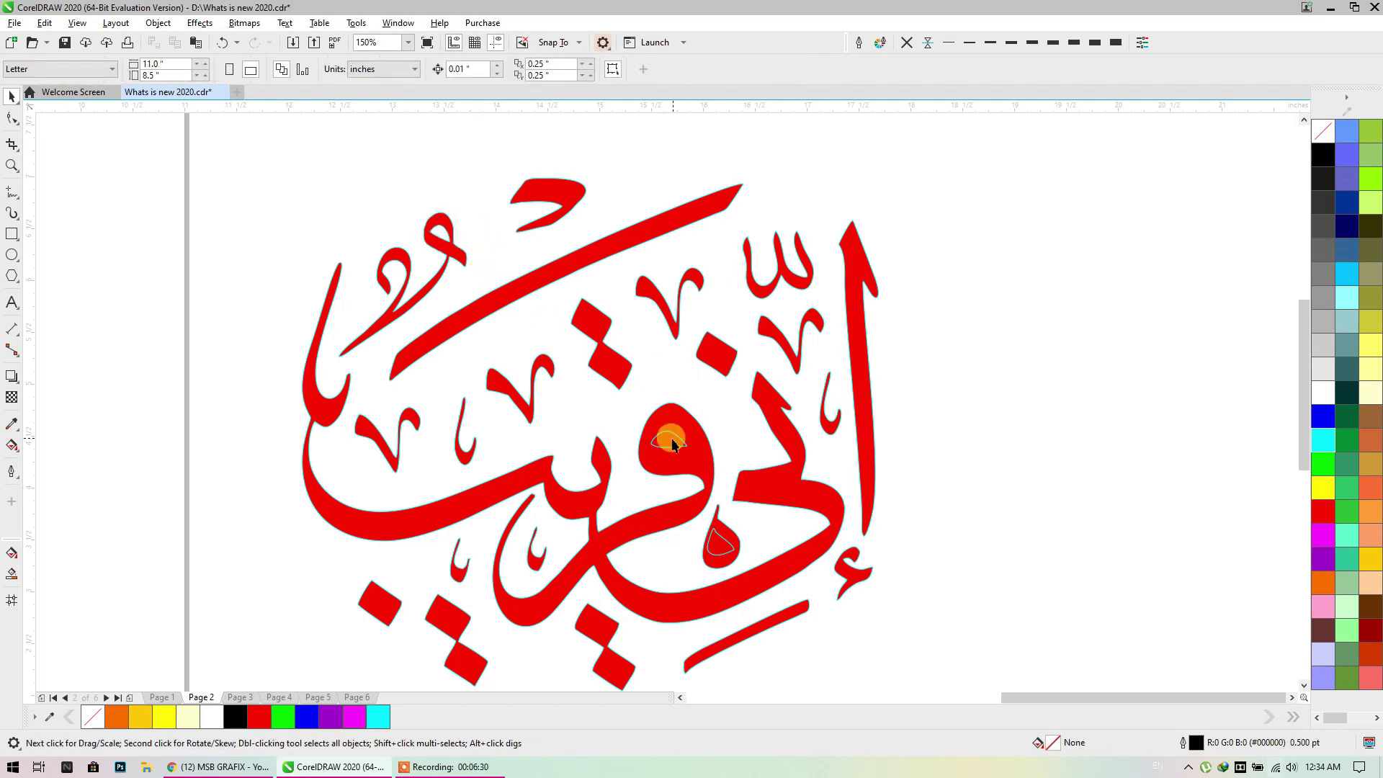
left_click(668, 420, "ctrl")
key("Delete")
left_click(723, 545, "ctrl")
key("Delete")
Remove the outline from the whole red calligraphy group
scroll(659, 237, "down", 3)
left_click(631, 370)
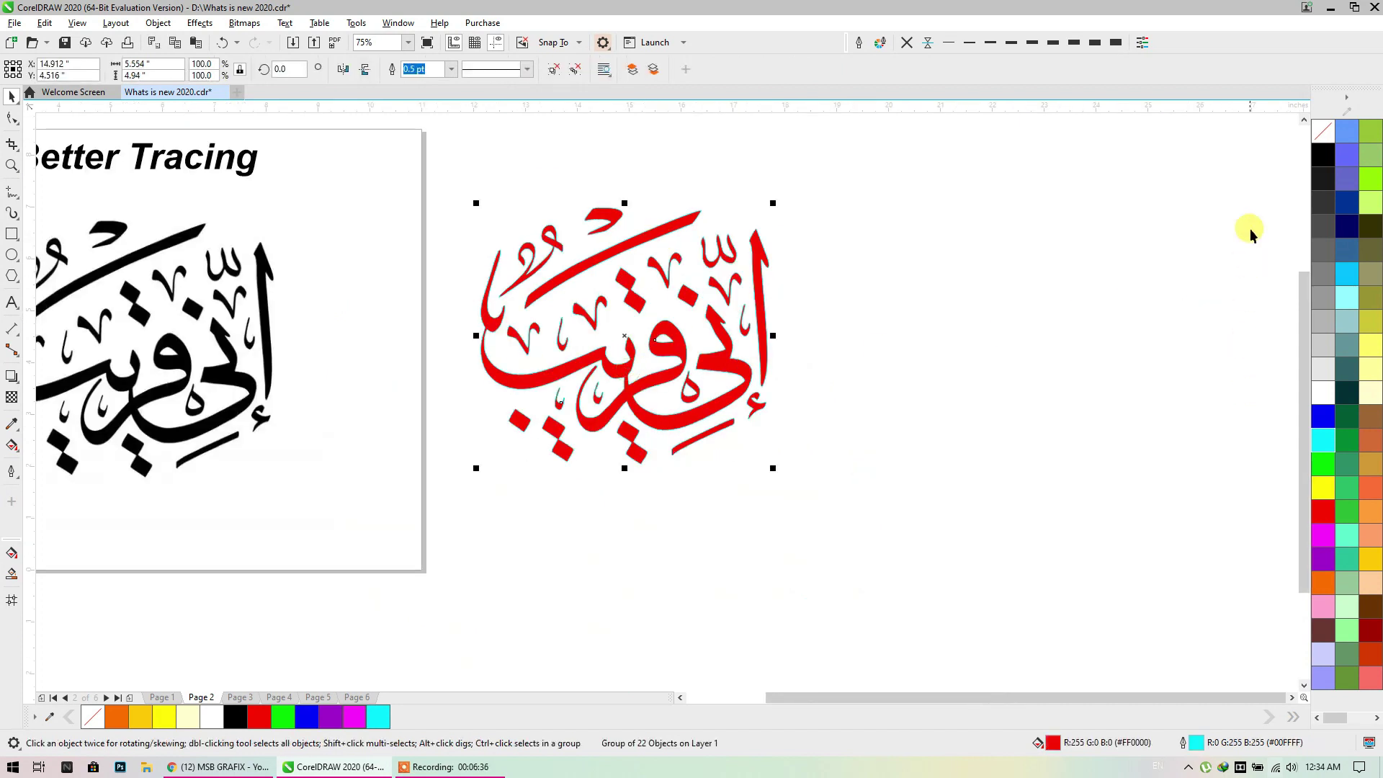
left_click(906, 42)
Move the black calligraphy bitmap off the page to the right and centre the red trace on the page
scroll(866, 255, "down", 2)
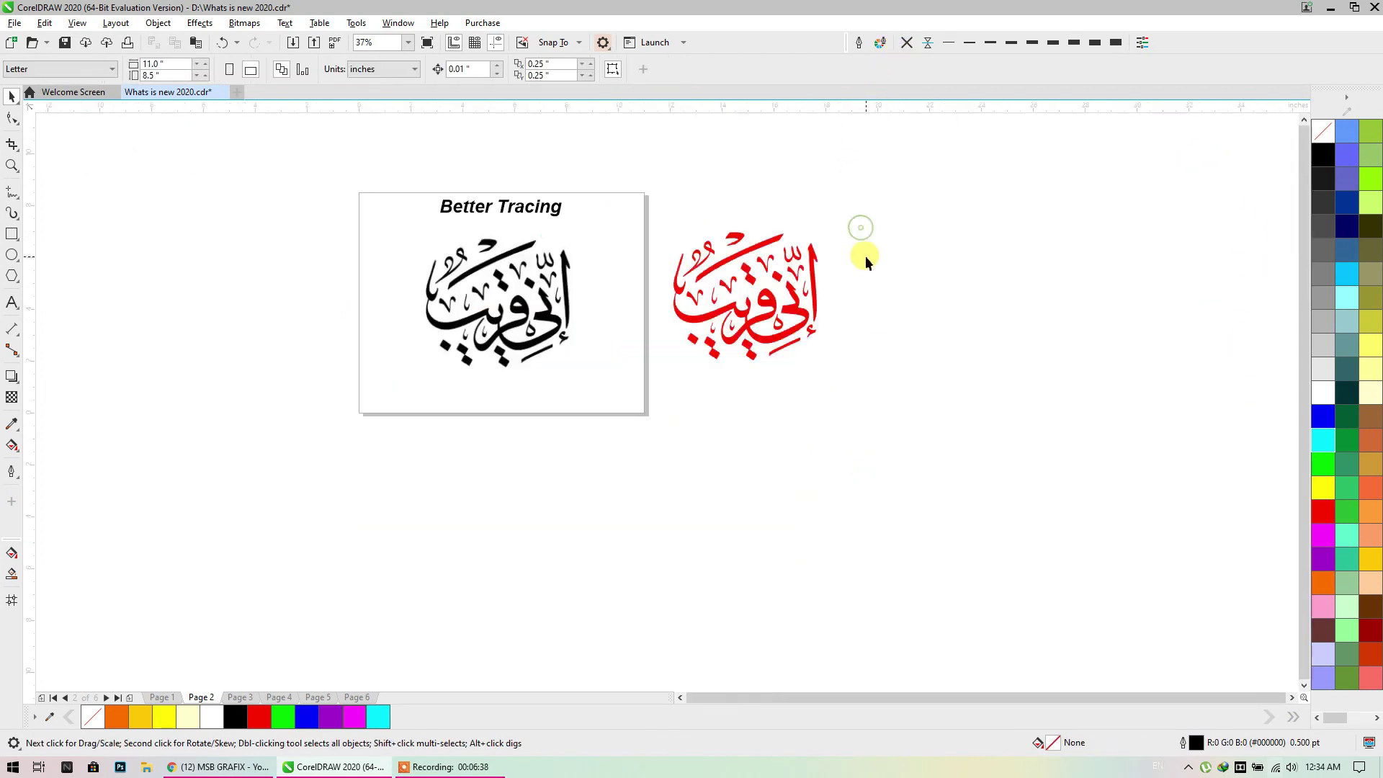
left_click_drag(744, 324, 534, 335)
scroll(500, 313, "up", 1)
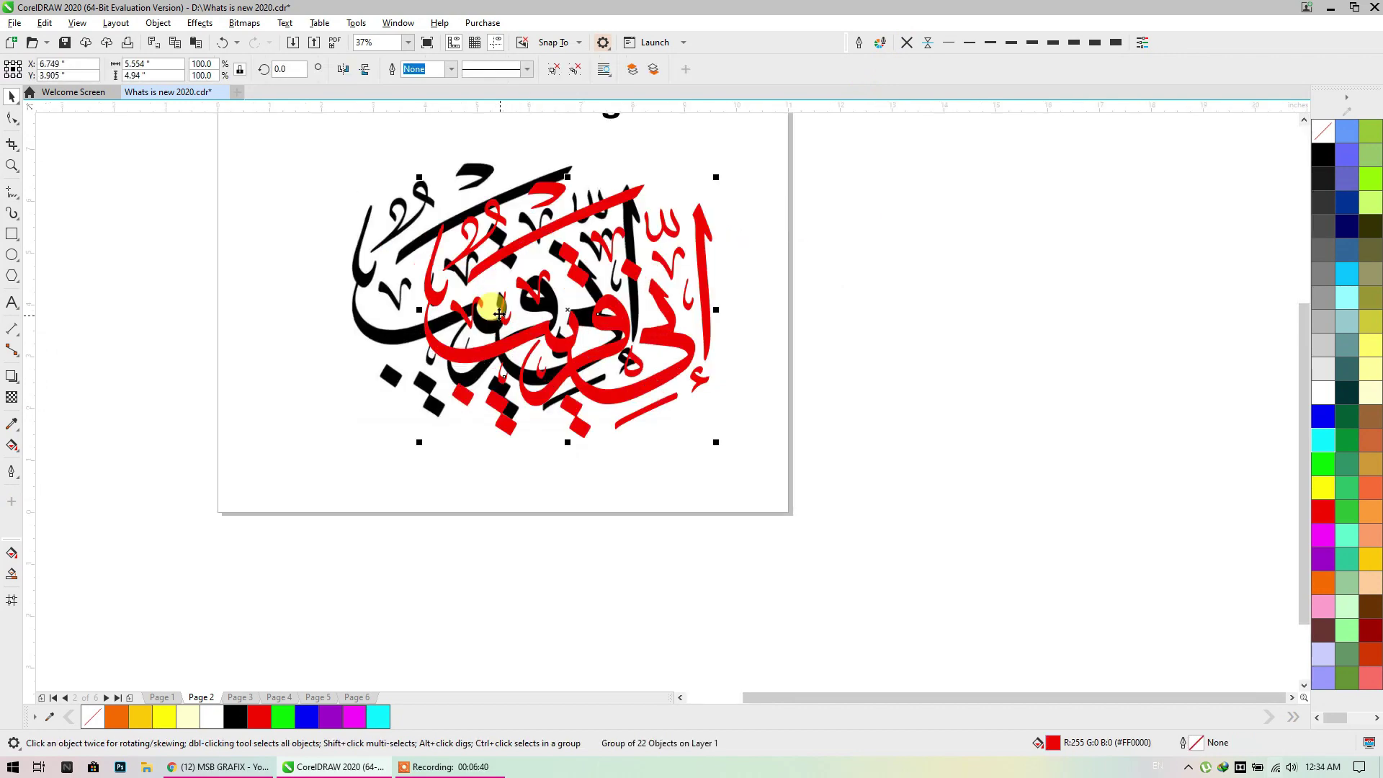
left_click_drag(411, 331, 1215, 367)
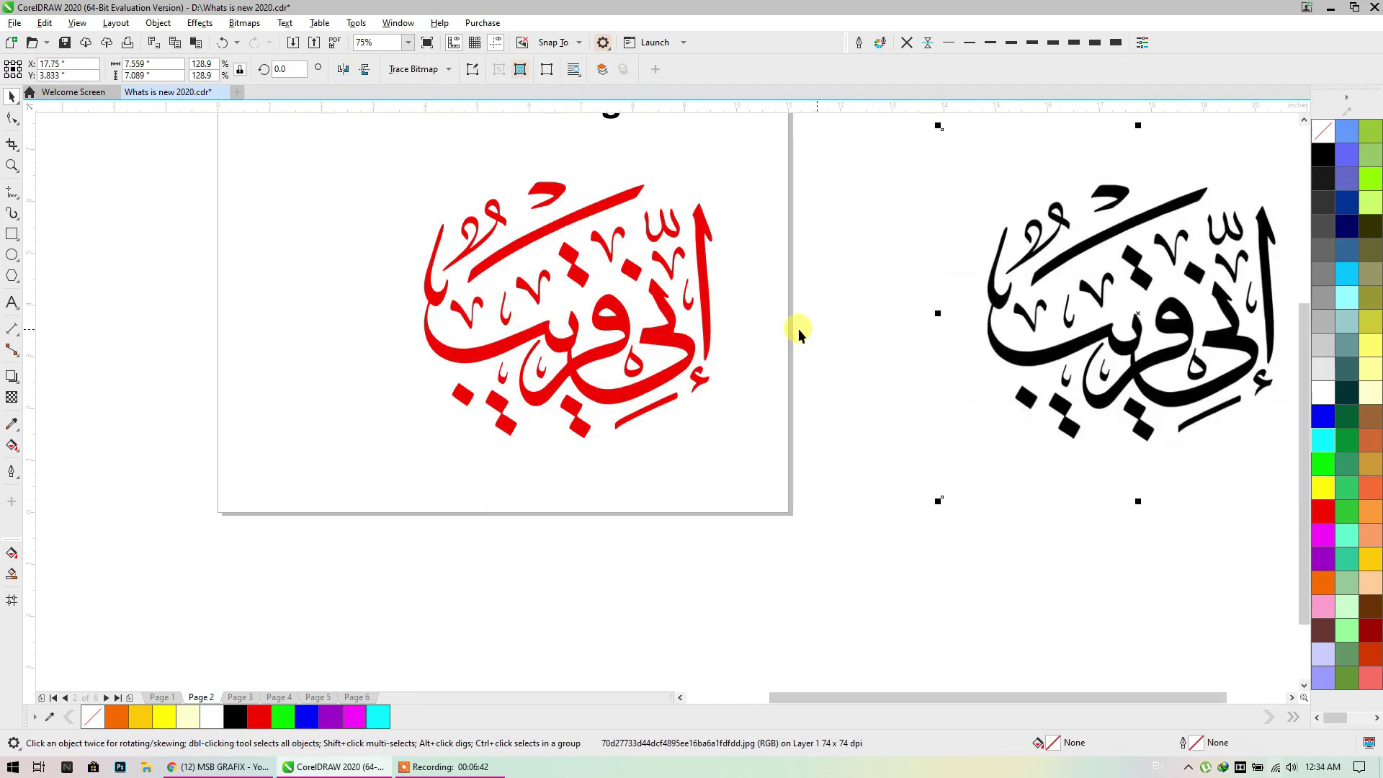
left_click(682, 348)
key("p")
Examine the red trace's curves and corners up close and compare the whole shape with the original bitmap
left_click_drag(738, 257, 782, 381)
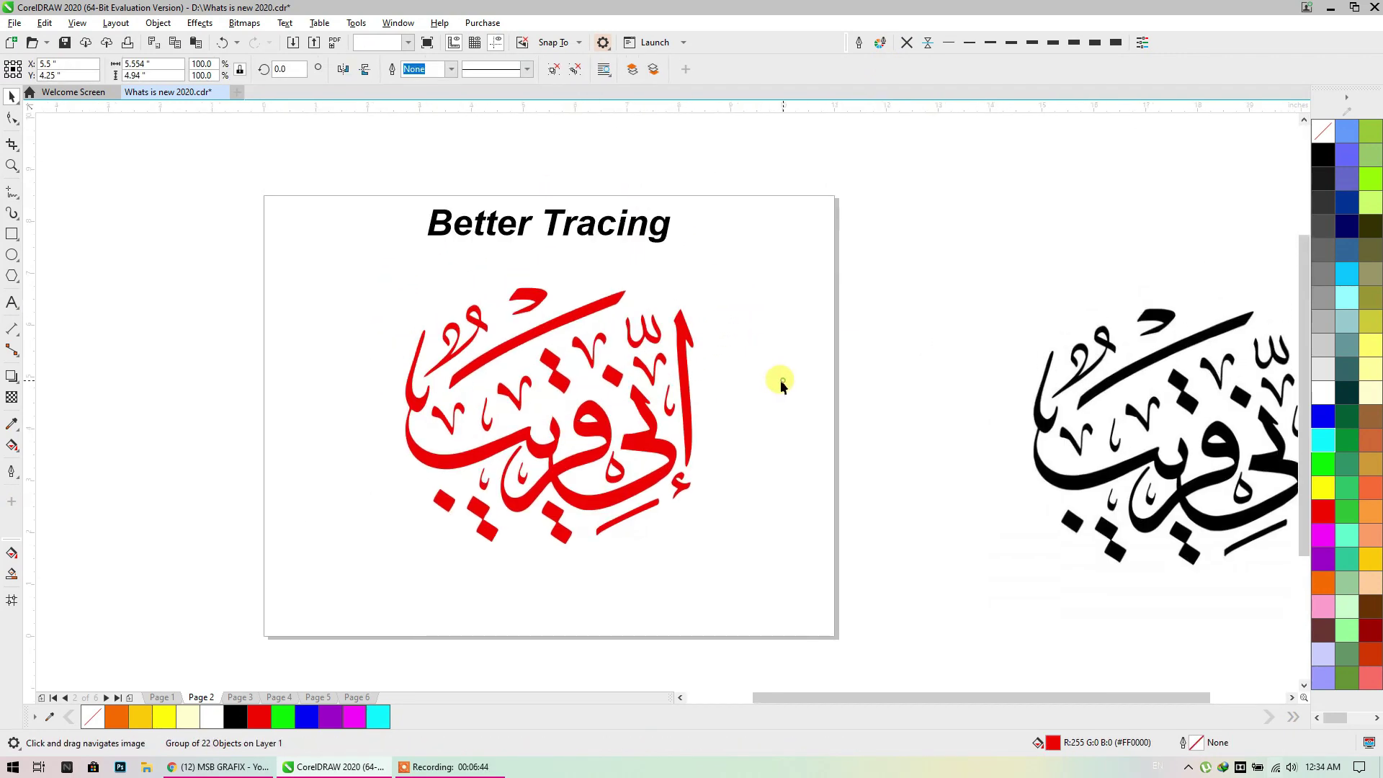
left_click(780, 379)
scroll(633, 340, "up", 5)
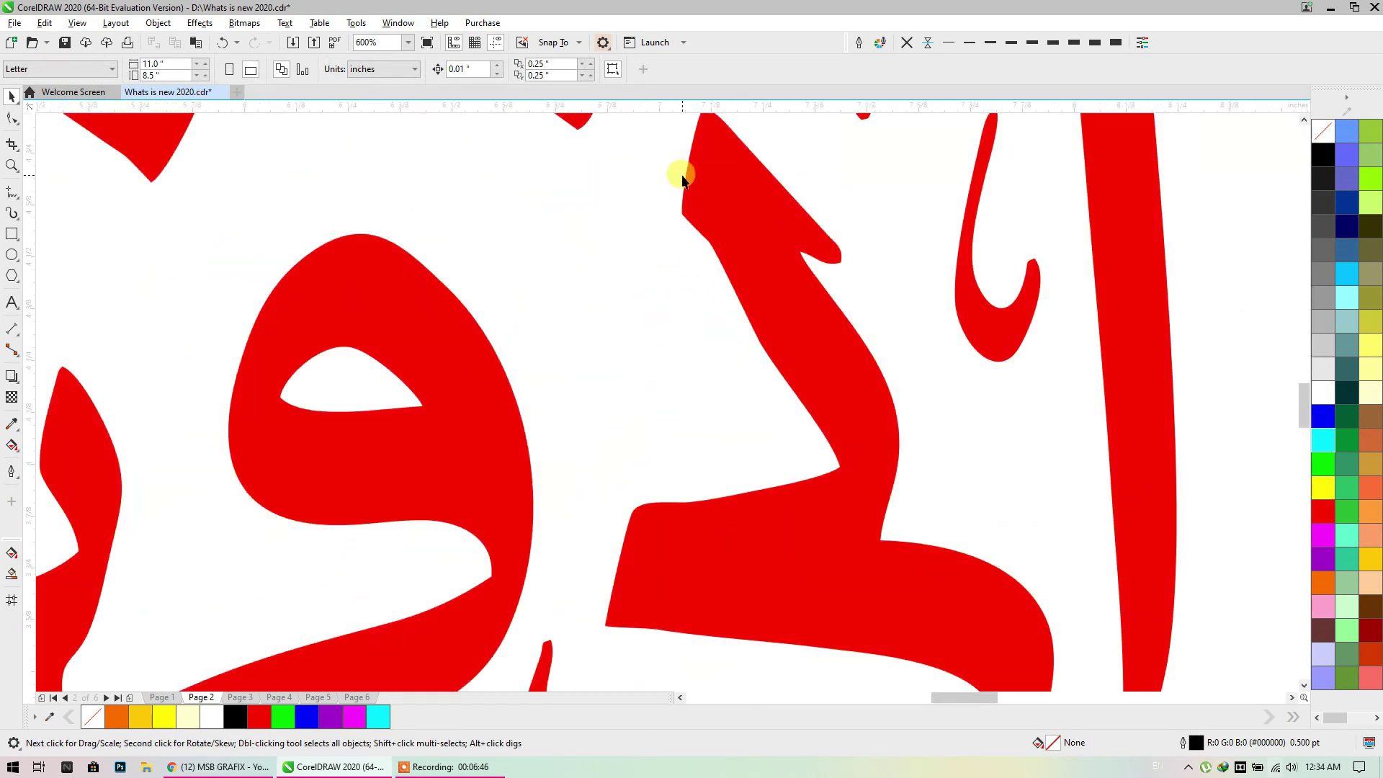
scroll(355, 243, "up", 1)
scroll(488, 353, "down", 1)
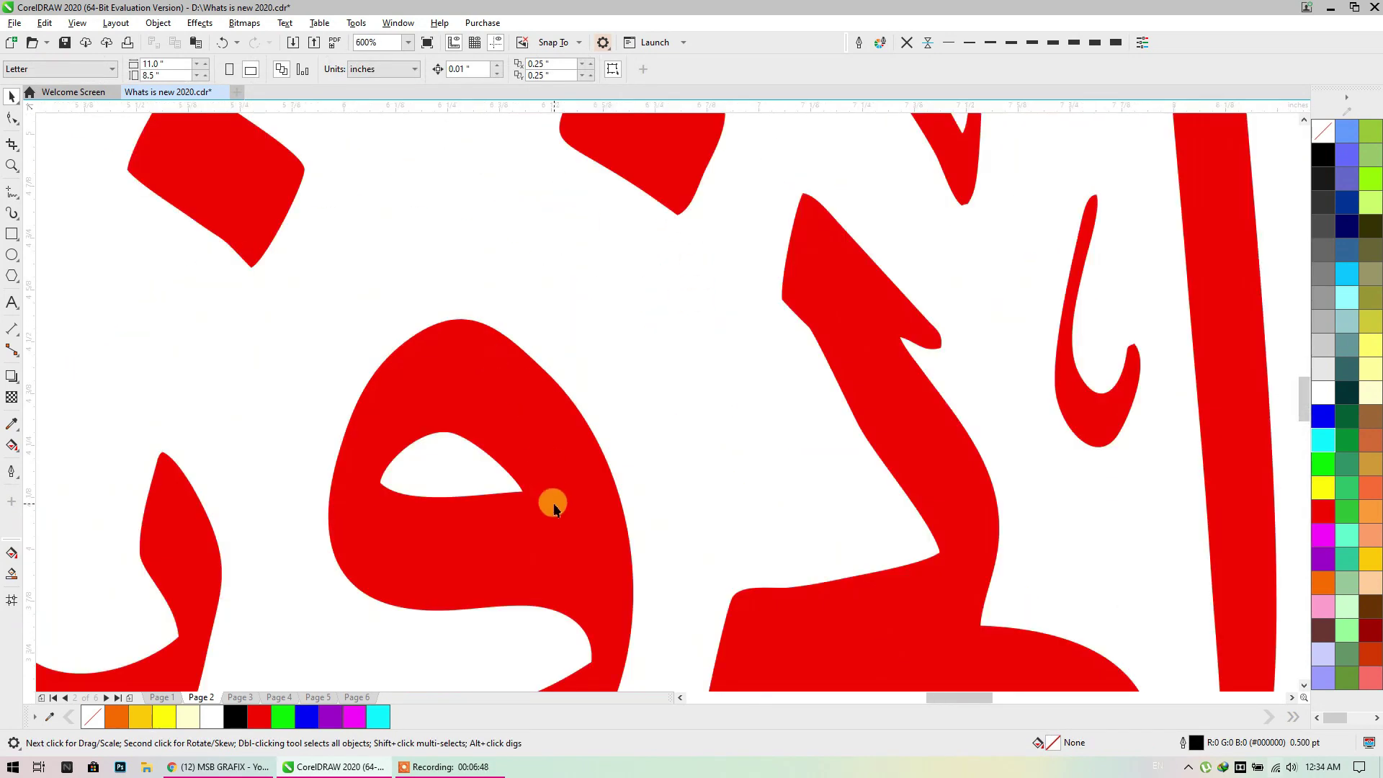
left_click_drag(556, 503, 684, 252)
scroll(684, 255, "down", 4)
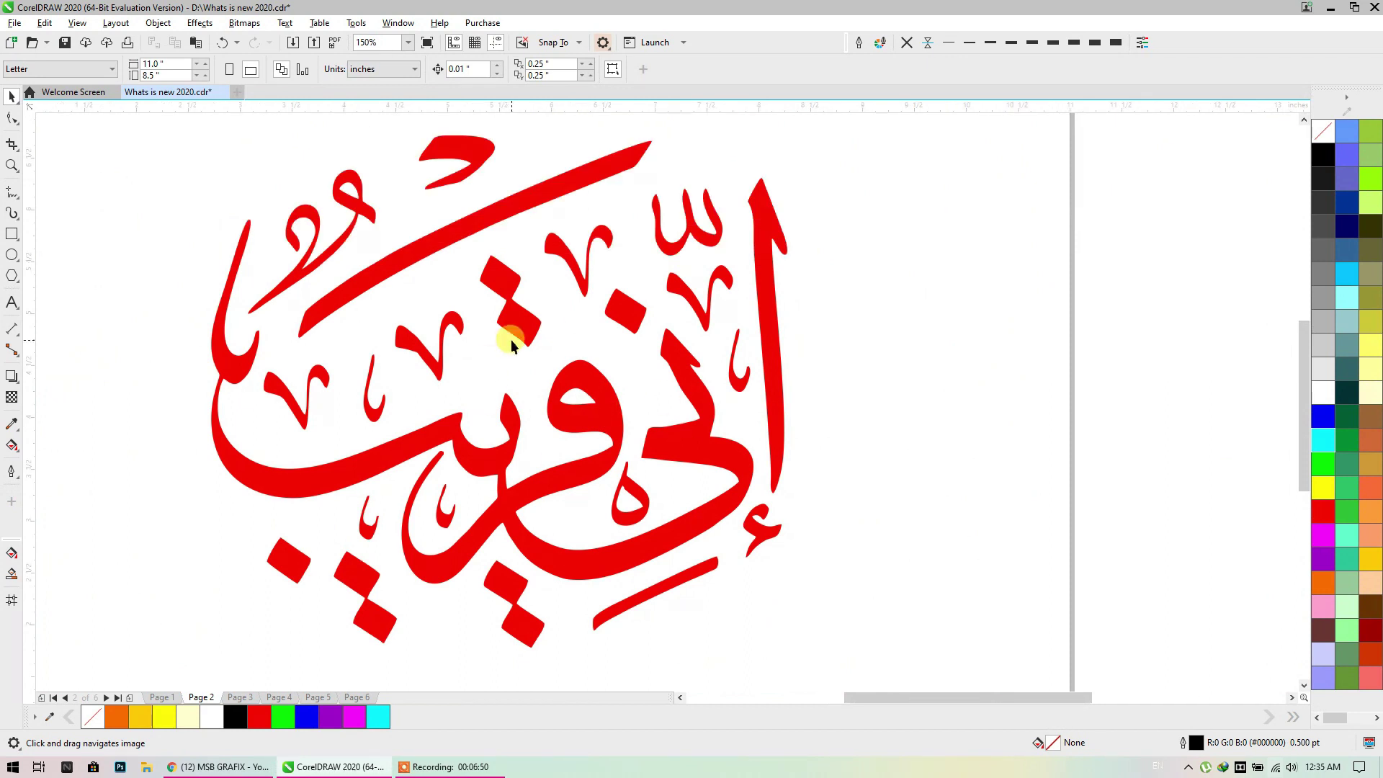
left_click_drag(503, 314, 457, 324)
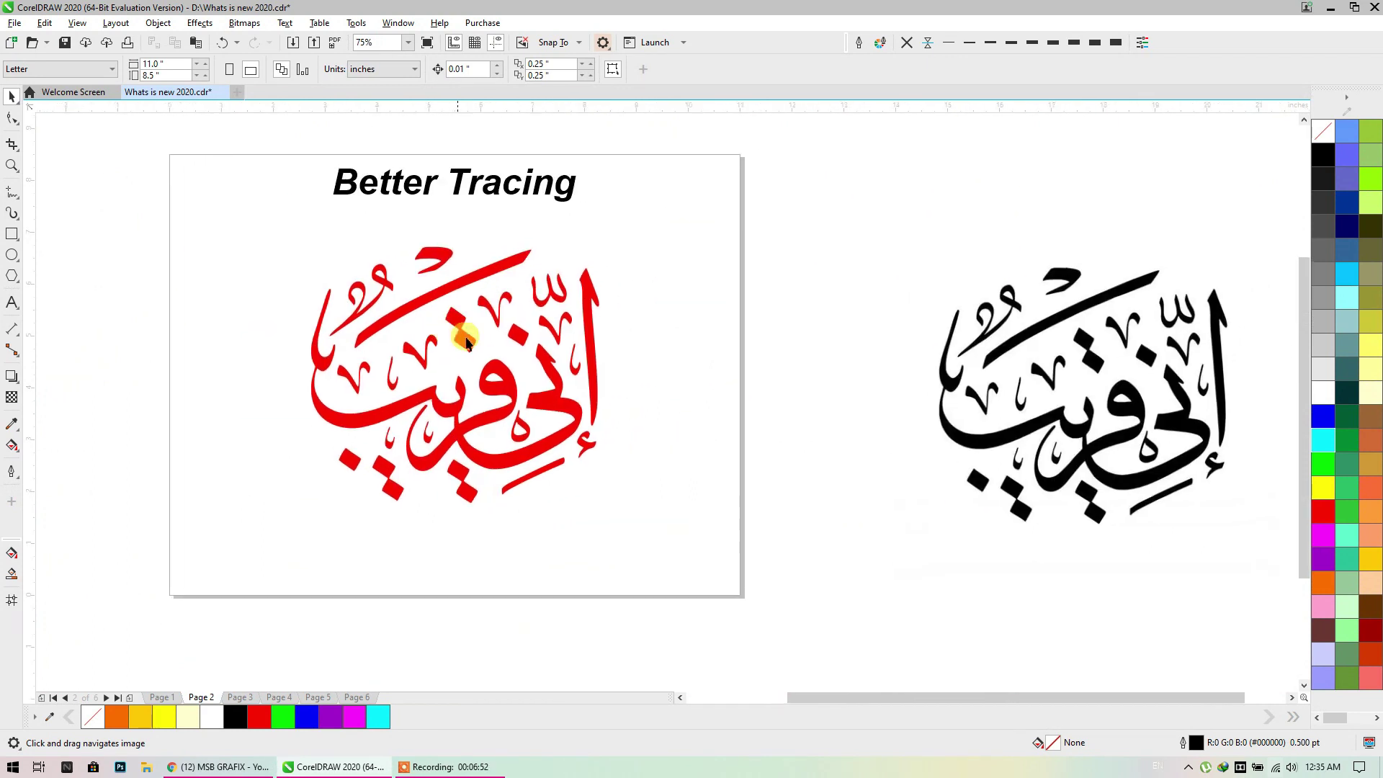
left_click(991, 439)
left_click_drag(732, 390, 722, 374)
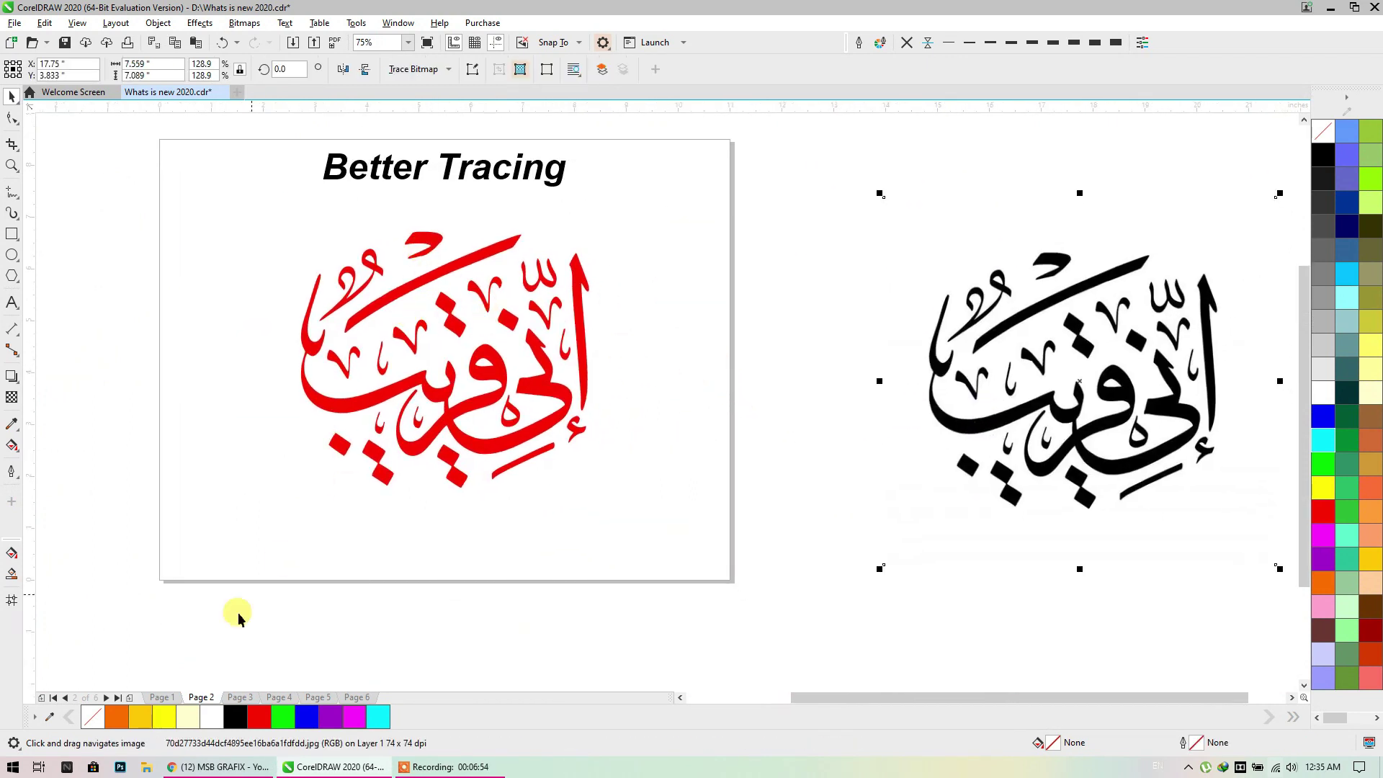
Open Page 3 and inspect the geometric pattern bitmap for compression noise around its edges
left_click(249, 693)
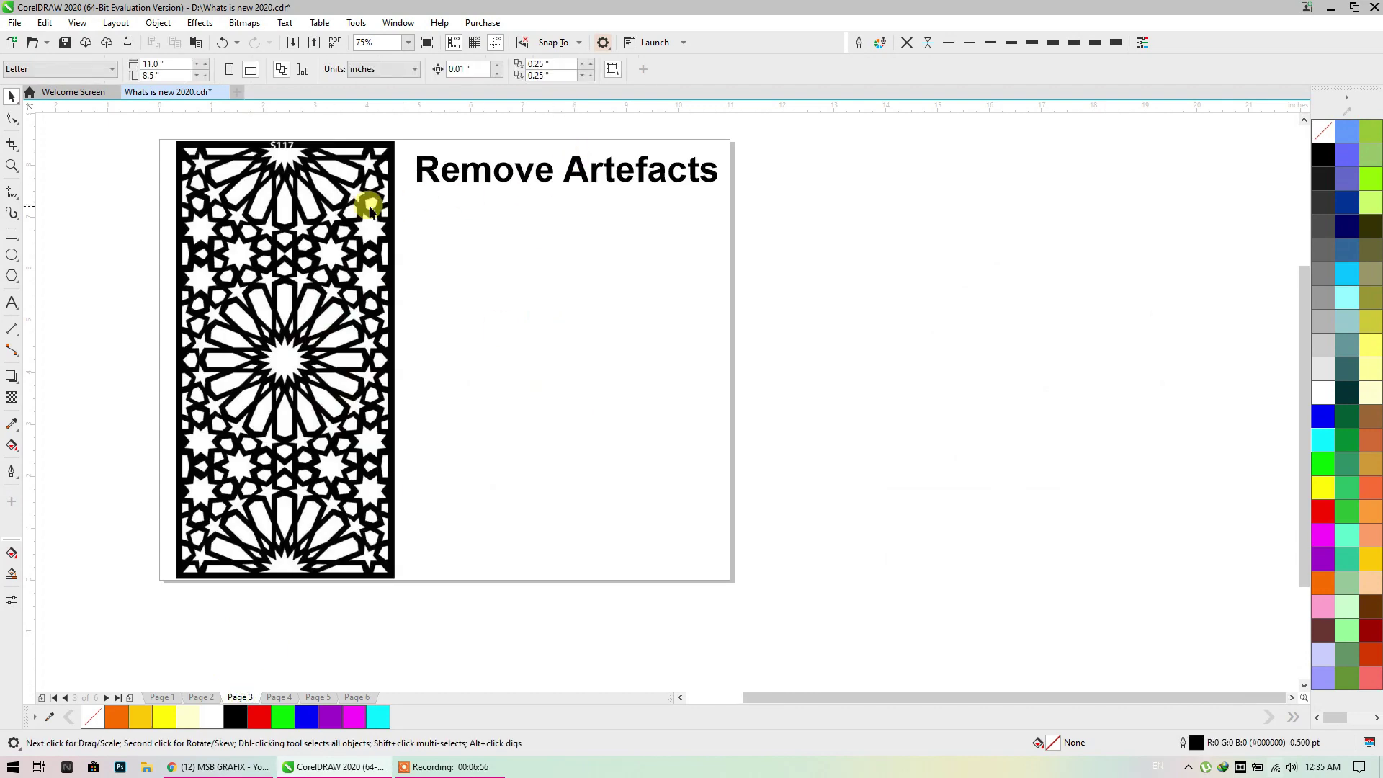
left_click_drag(374, 203, 468, 210)
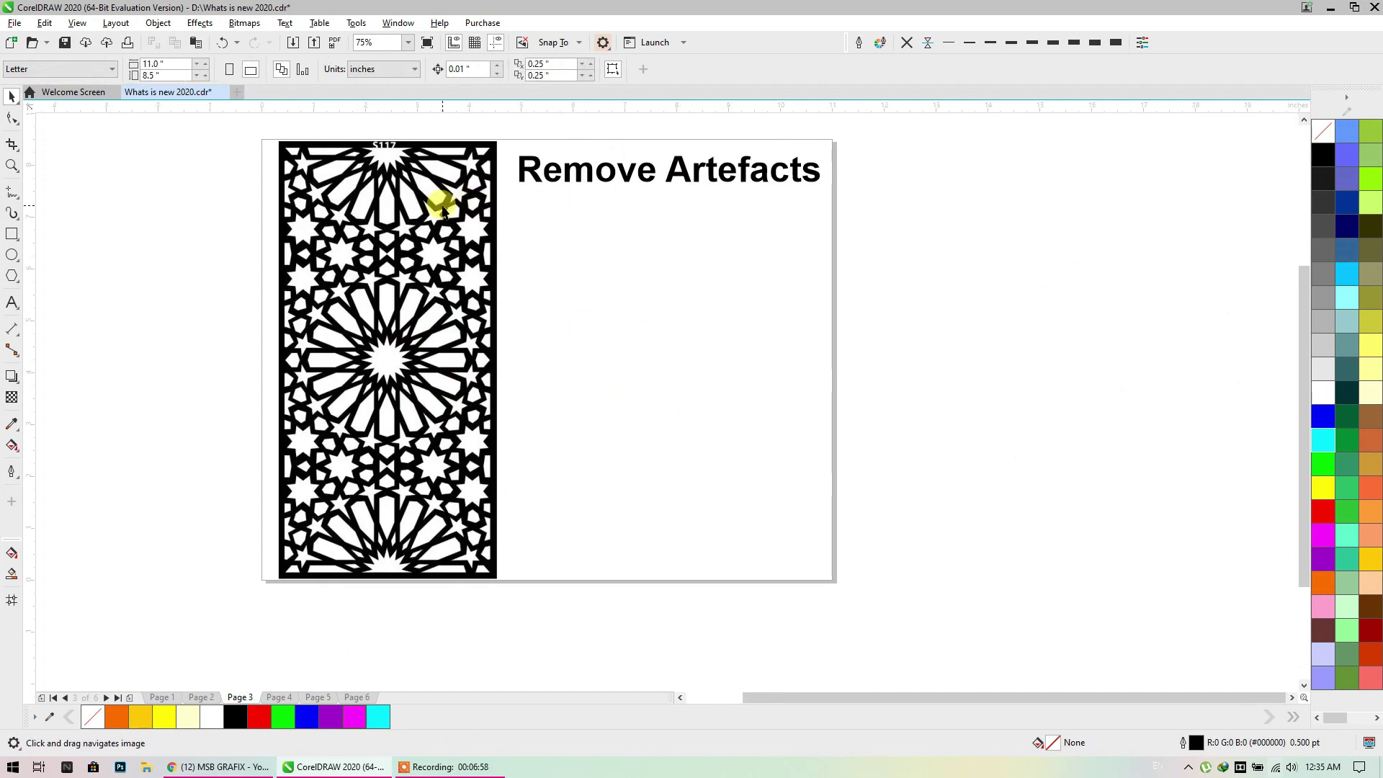
scroll(403, 209, "up", 5)
left_click_drag(426, 205, 456, 321)
scroll(654, 352, "up", 2)
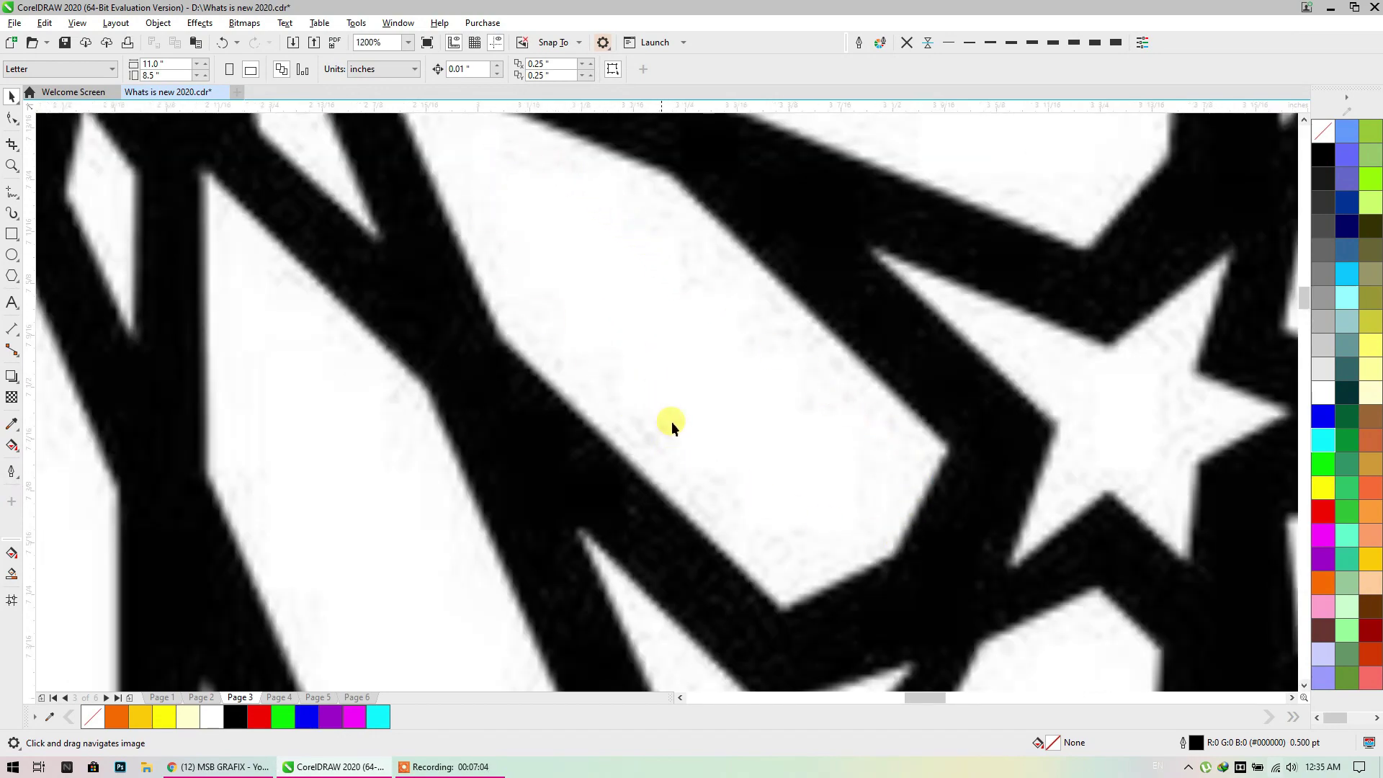
scroll(788, 333, "down", 1)
scroll(772, 307, "down", 2)
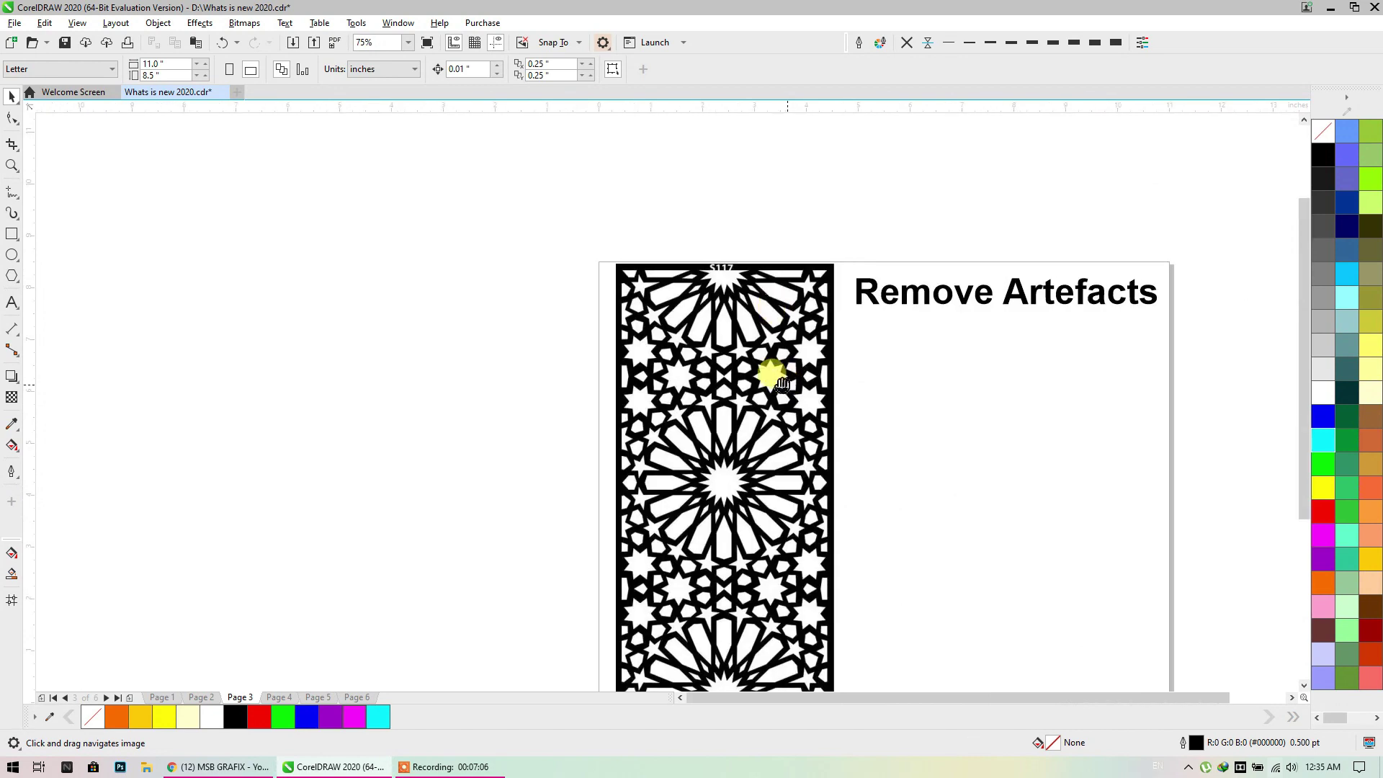
Remove the JPEG artifacts from the geometric pattern bitmap and check the cleaned areas up close
left_click(585, 290)
scroll(591, 293, "up", 5)
scroll(590, 292, "down", 4)
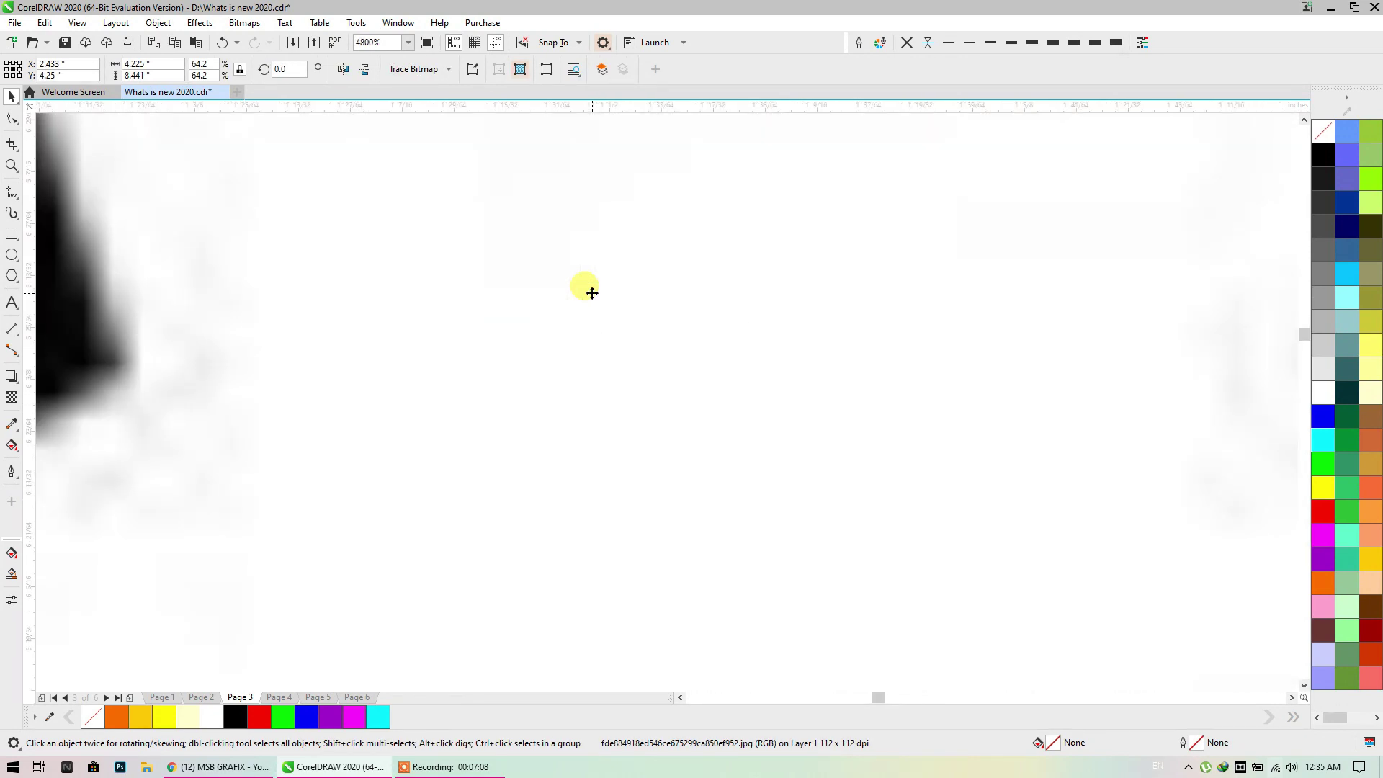
scroll(504, 321, "down", 2)
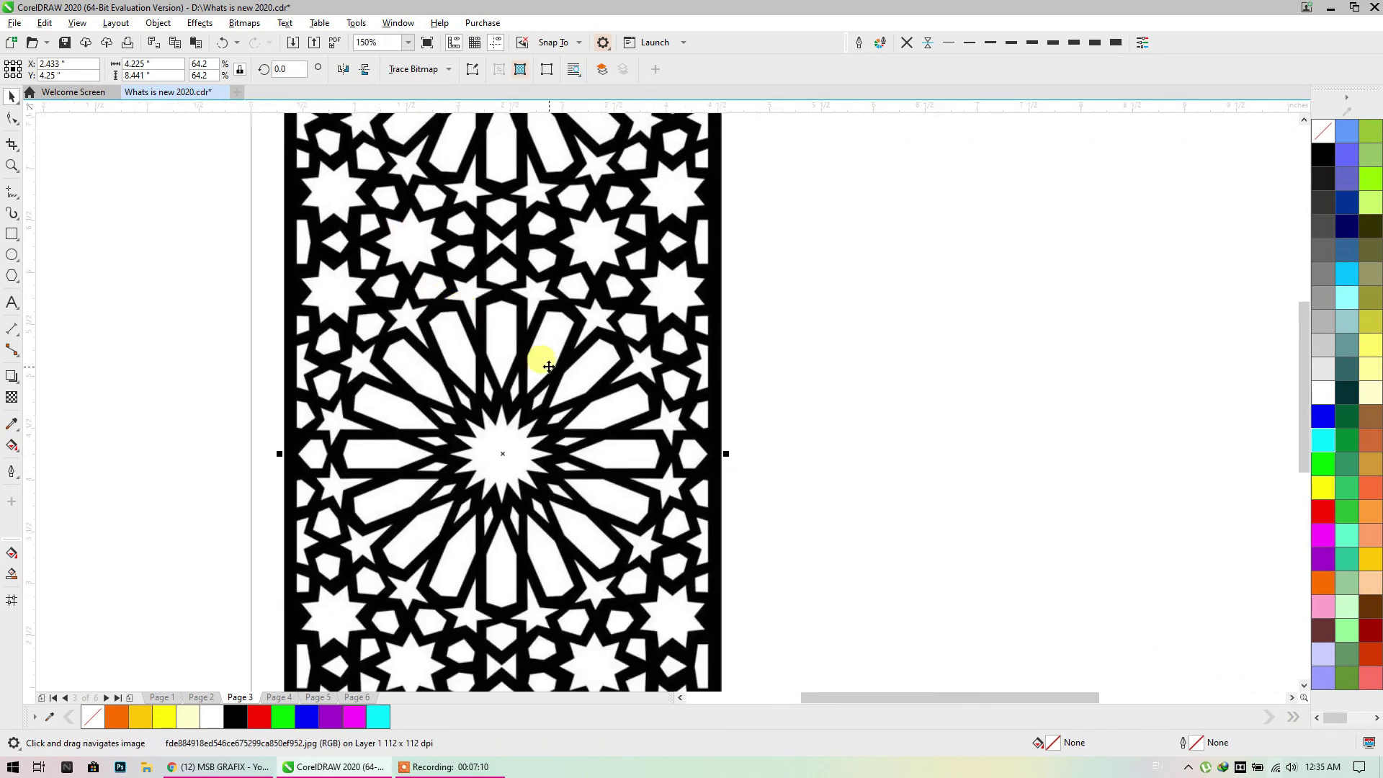
left_click(241, 23)
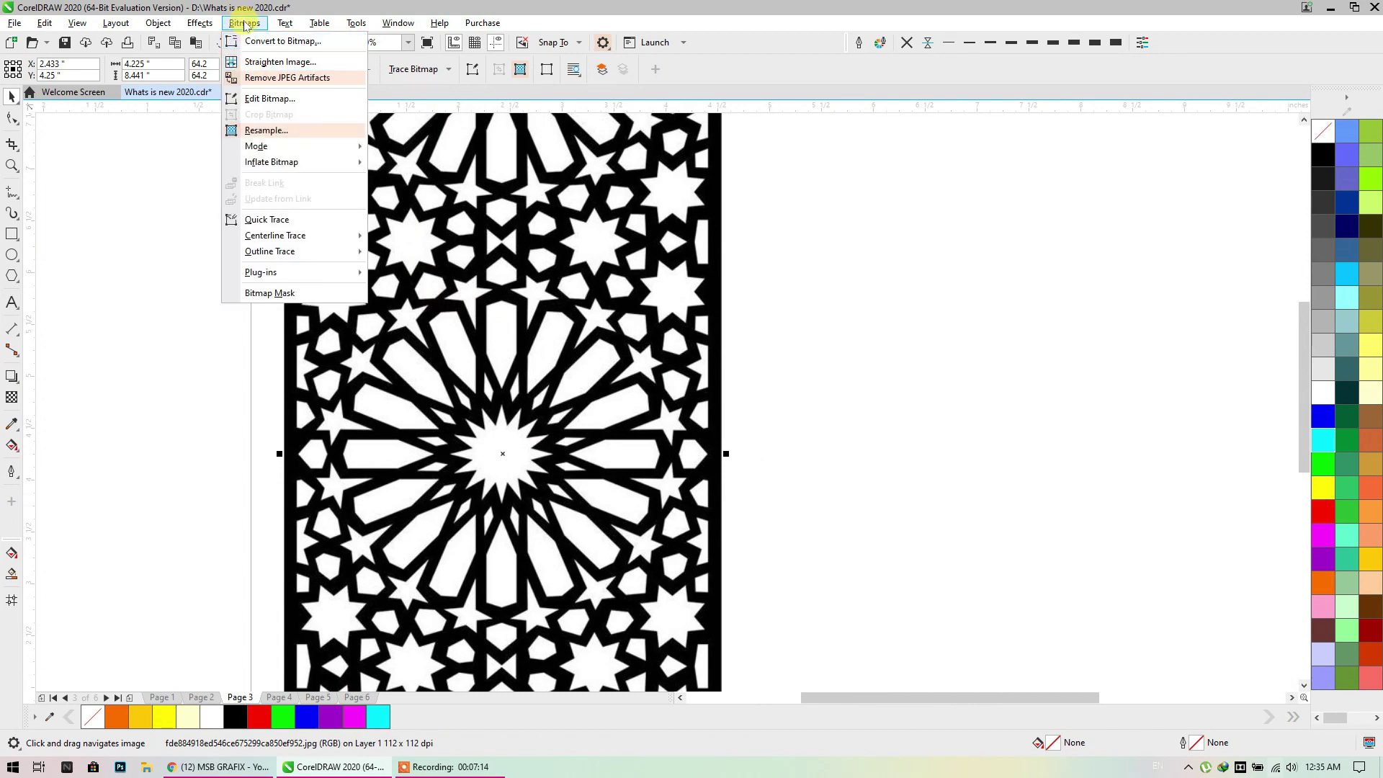
left_click(312, 80)
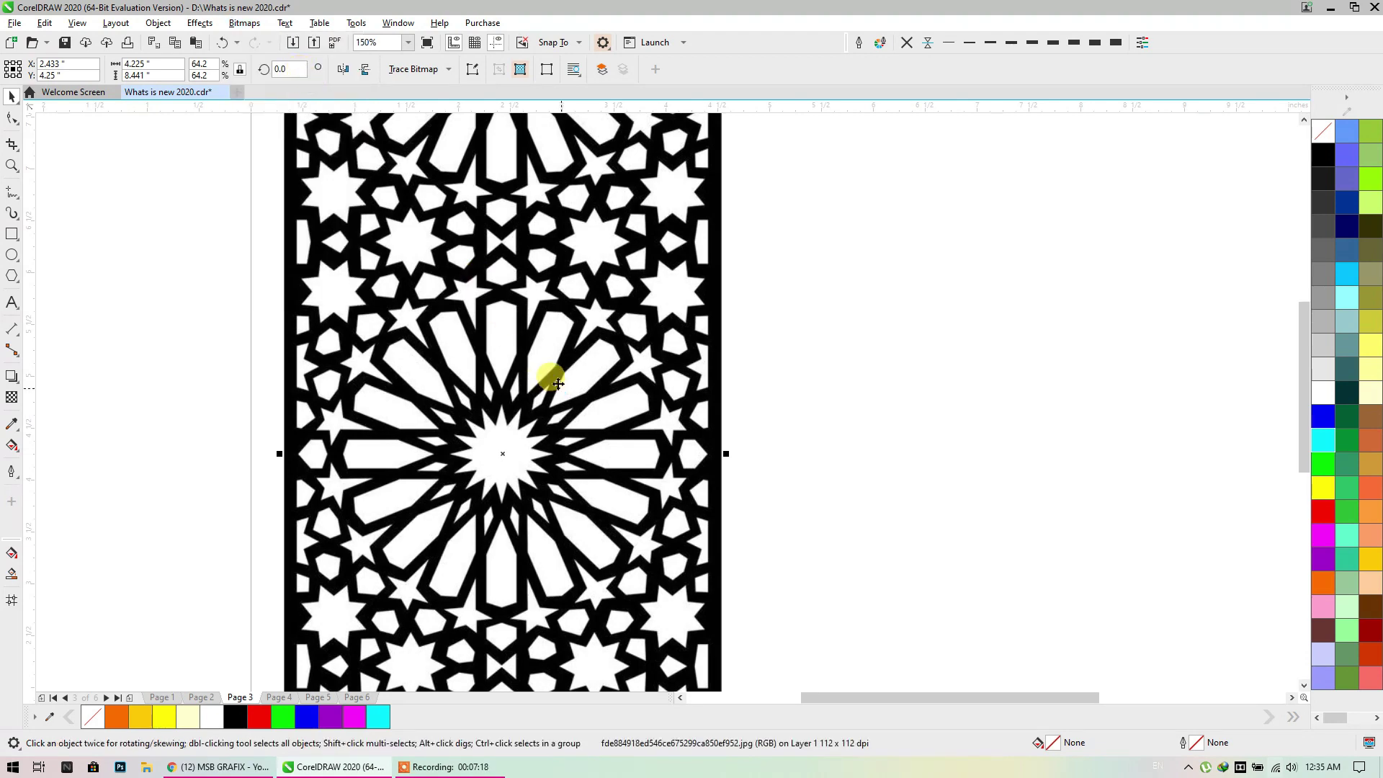
scroll(563, 385, "up", 6)
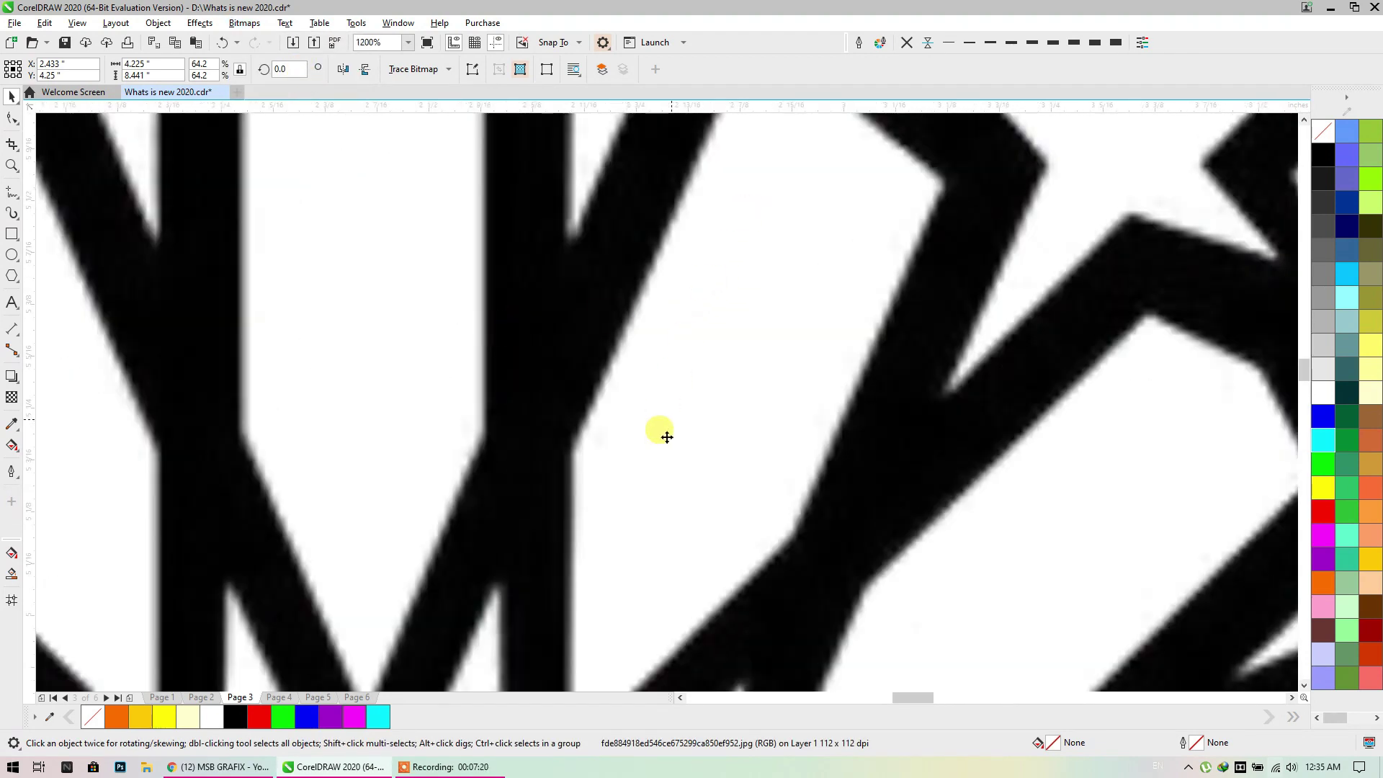
scroll(793, 238, "down", 7)
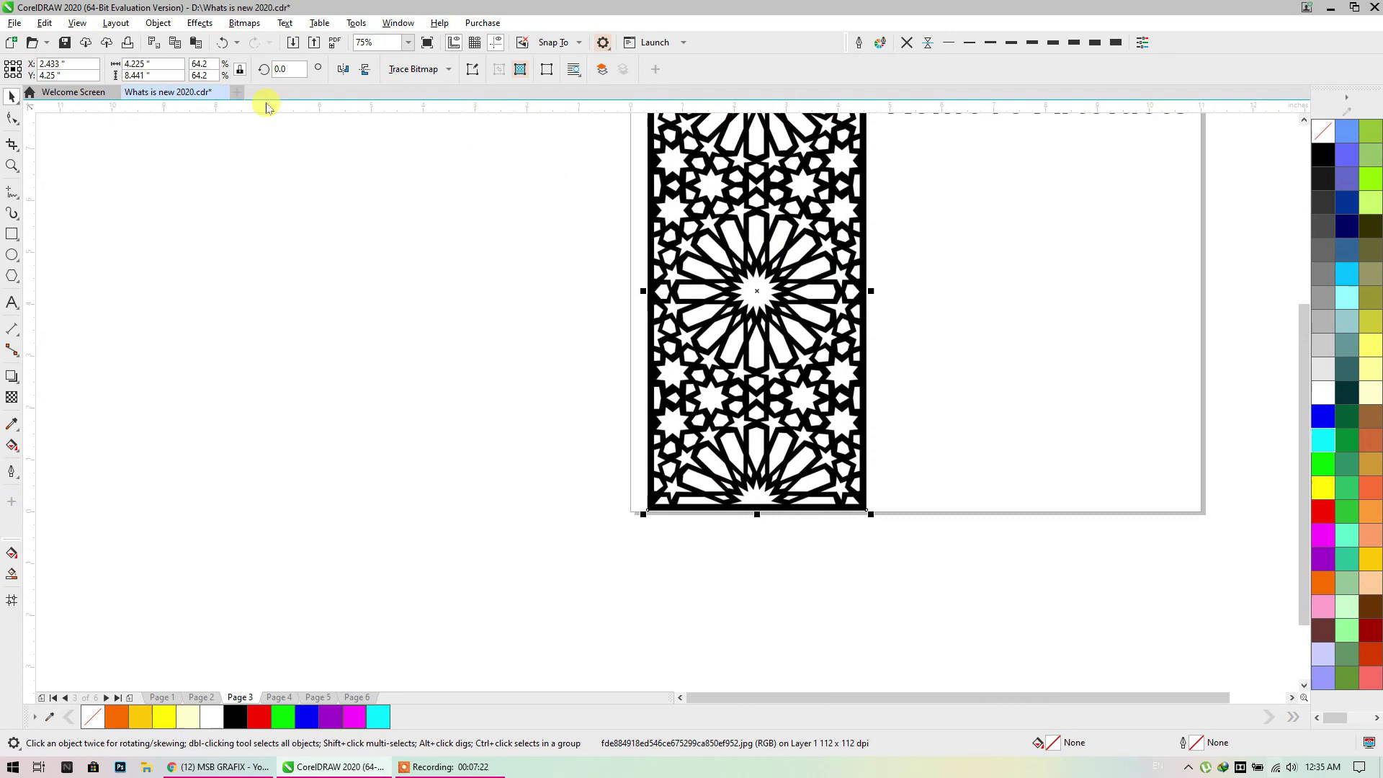
Start a Low Quality Image outline trace of the geometric pattern and set its colour mode to Black and White
left_click(244, 23)
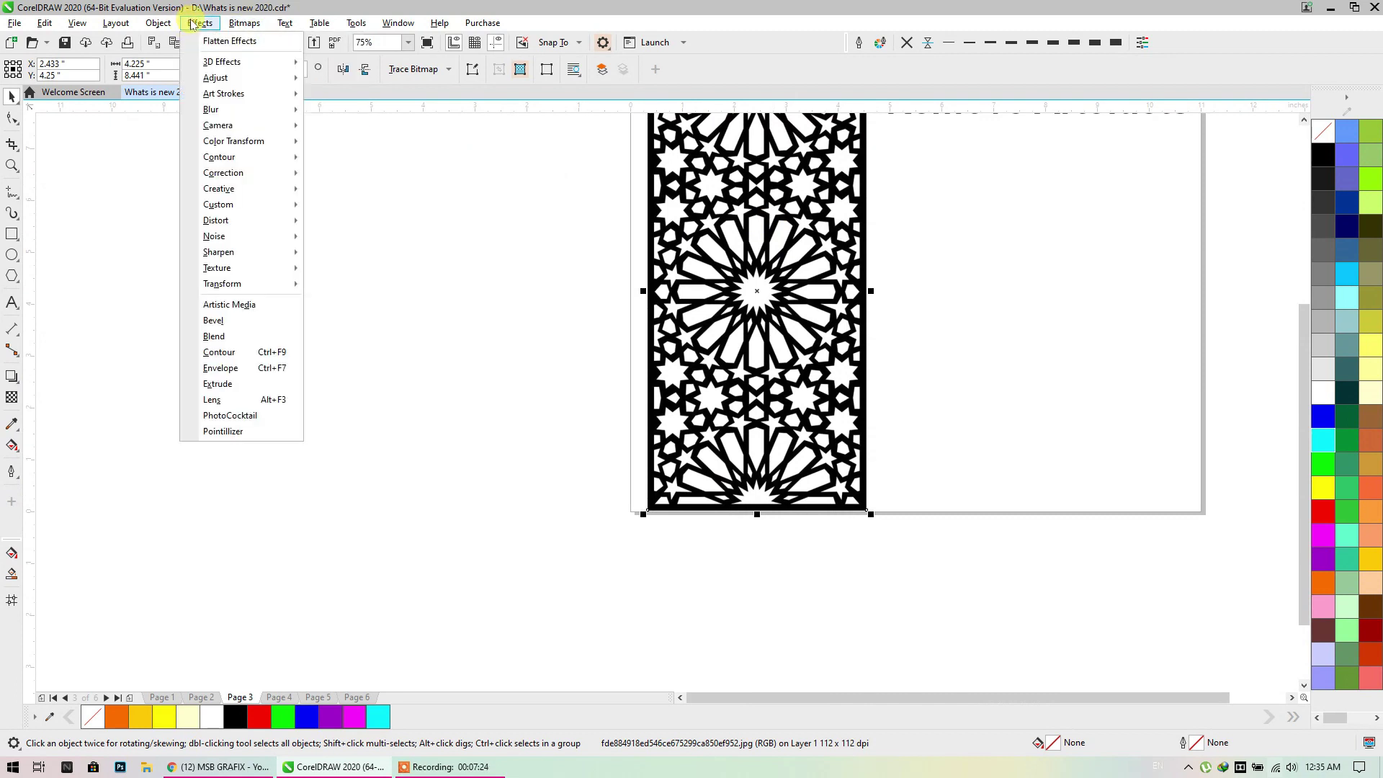
left_click(407, 68)
mouse_move(461, 120)
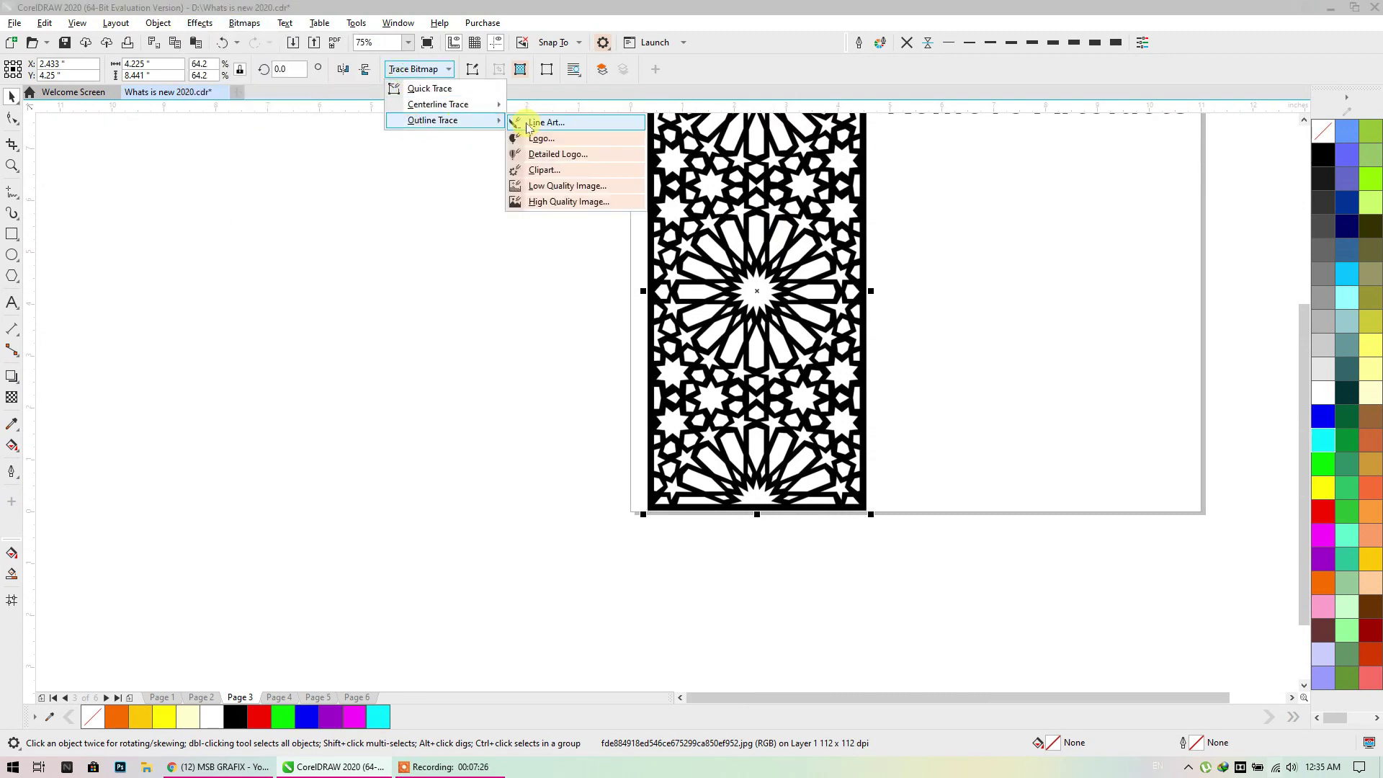
left_click(554, 187)
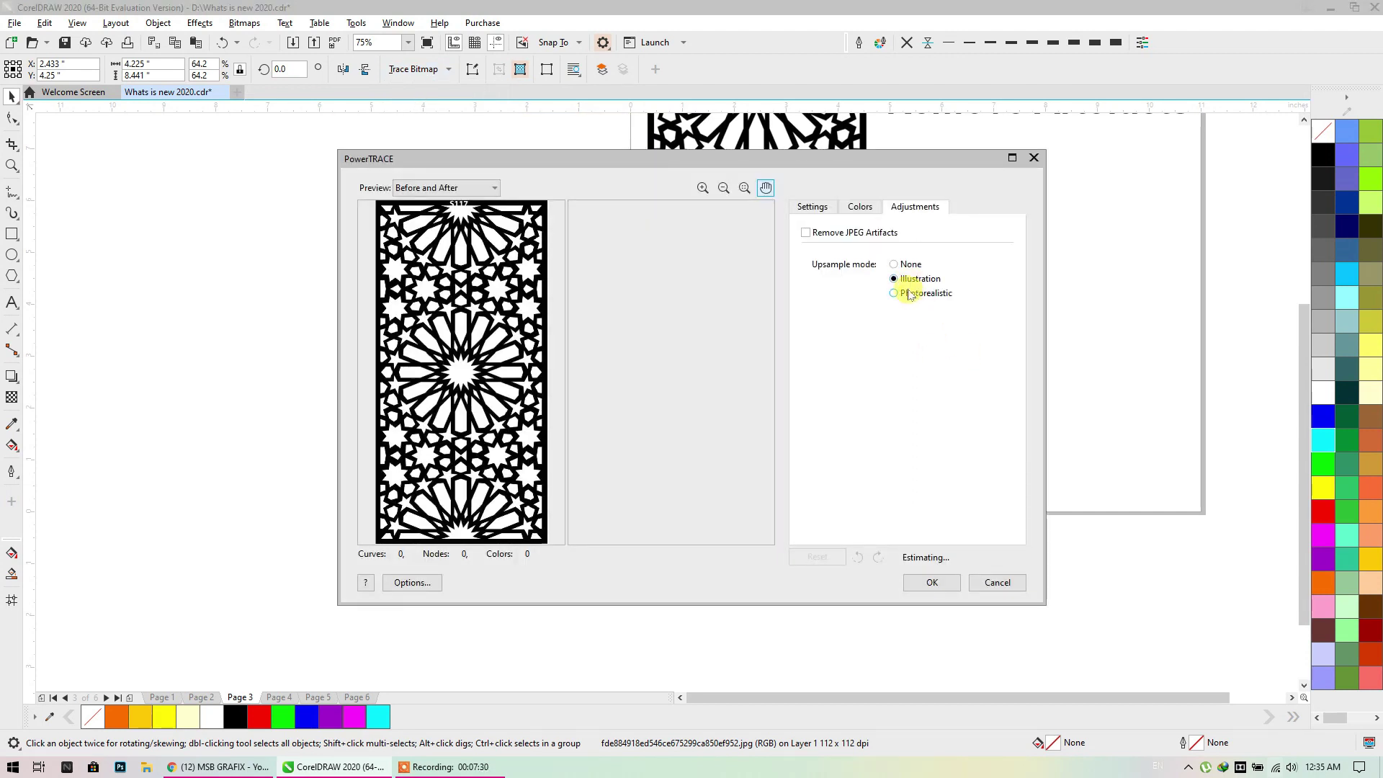
left_click(859, 207)
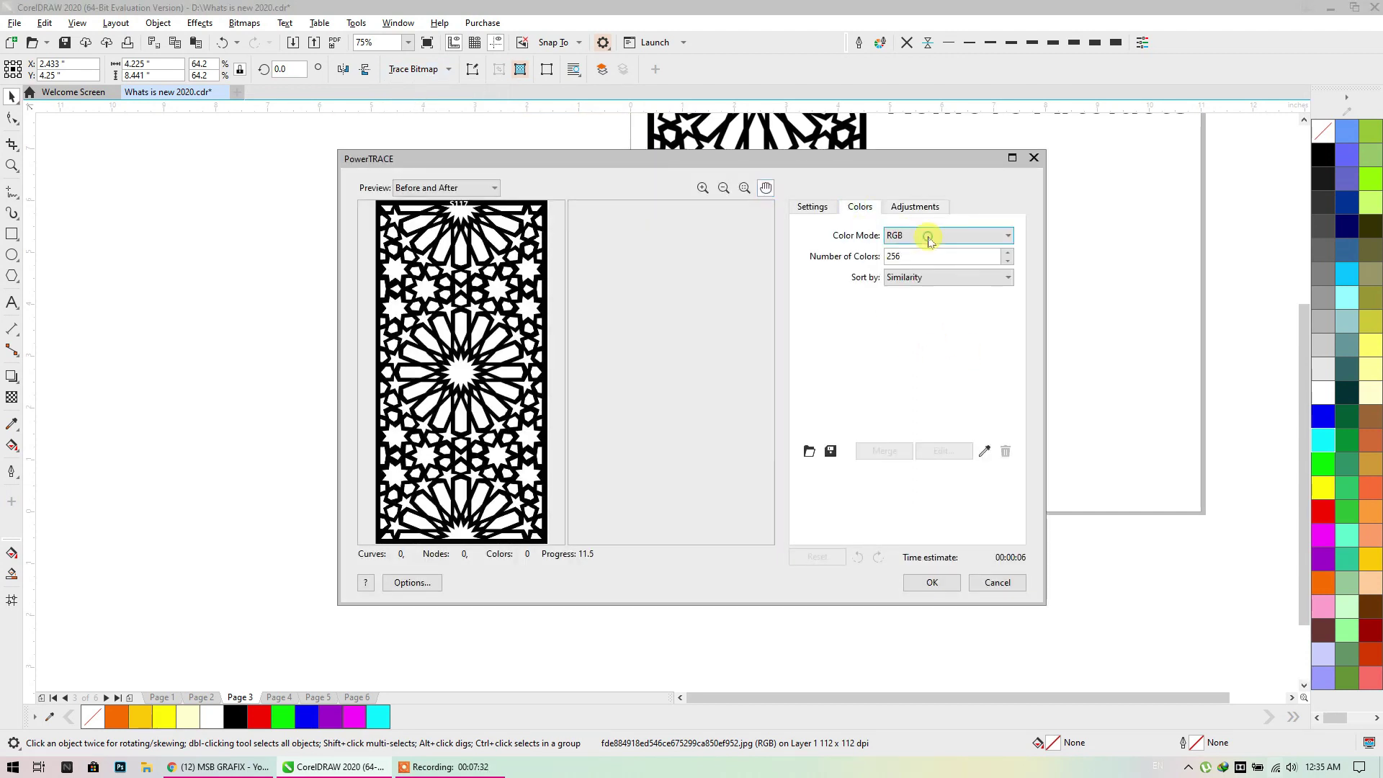
left_click(929, 238)
left_click(927, 294)
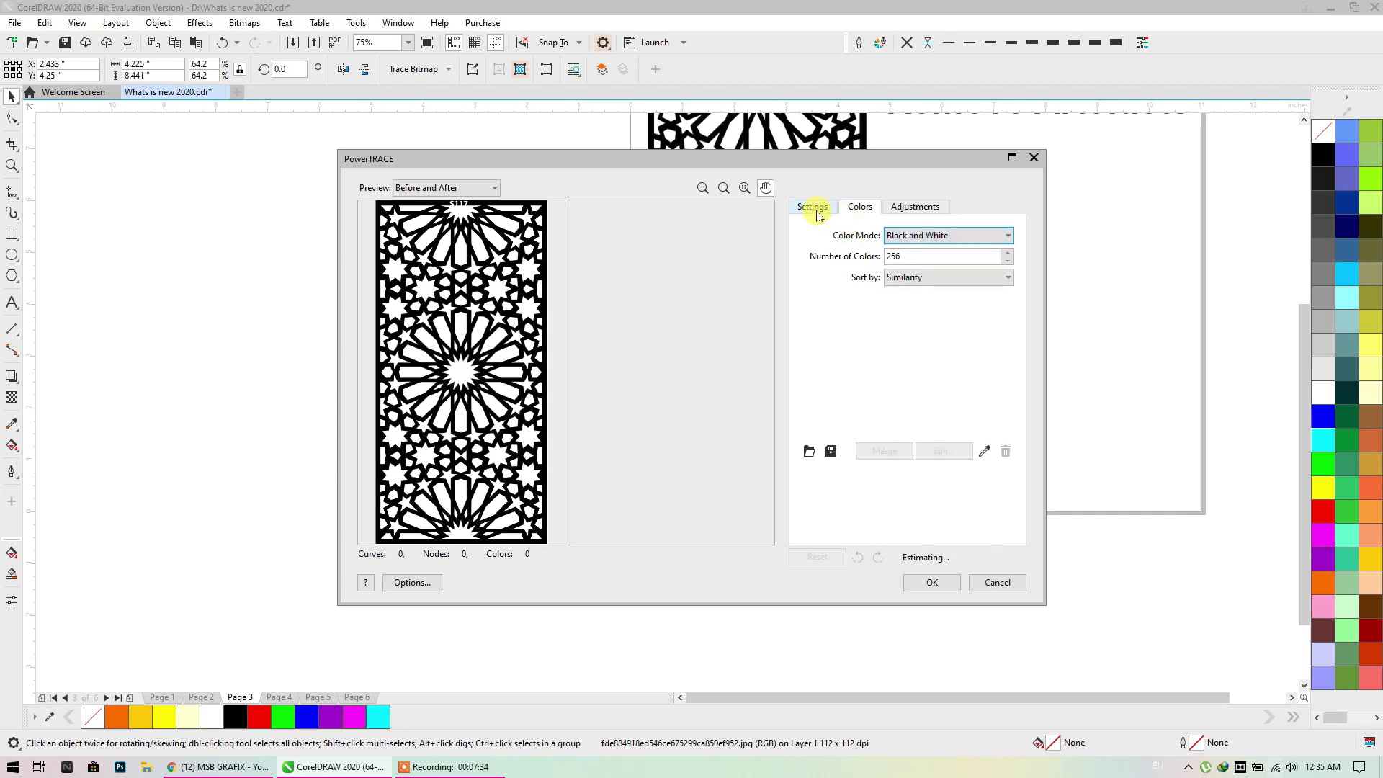
Set the trace detail of the geometric pattern to 95
left_click(817, 214)
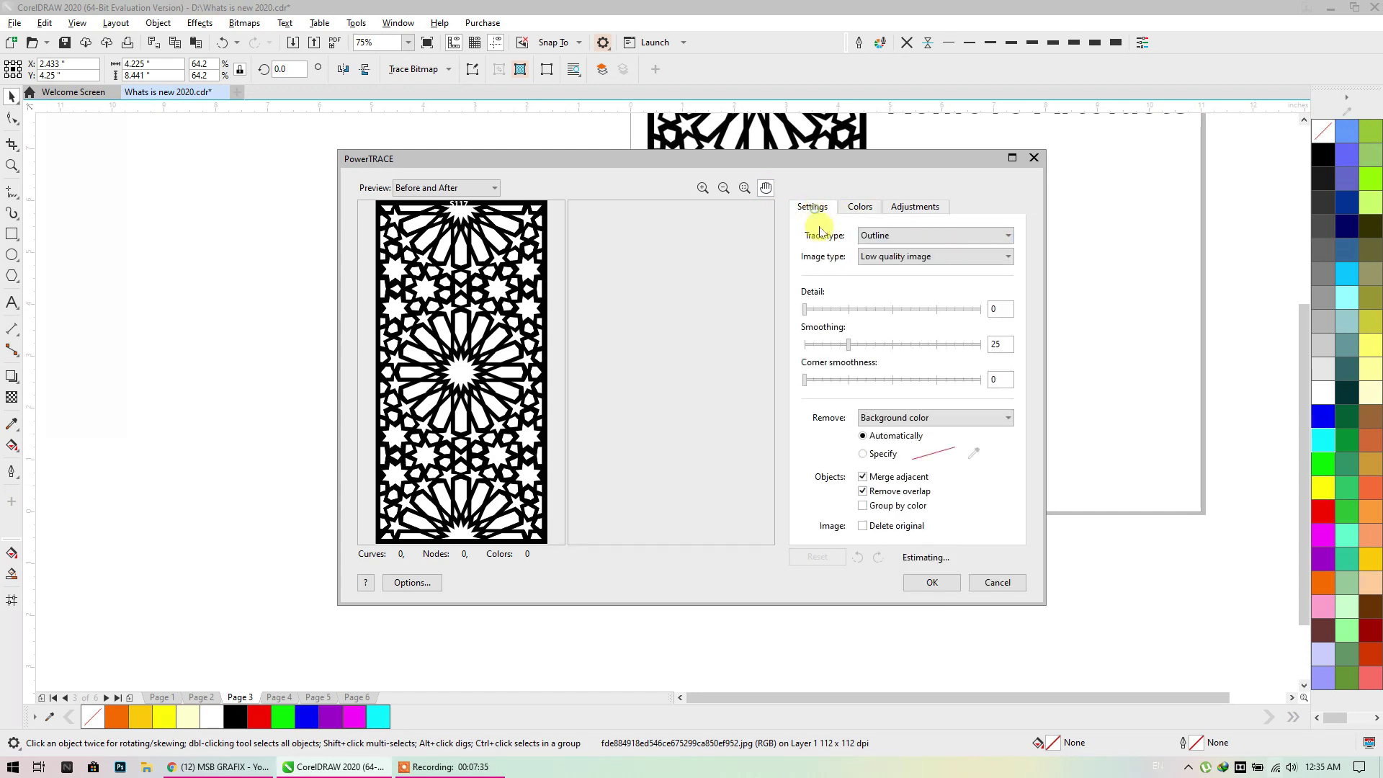
left_click(954, 310)
left_click_drag(953, 310, 982, 309)
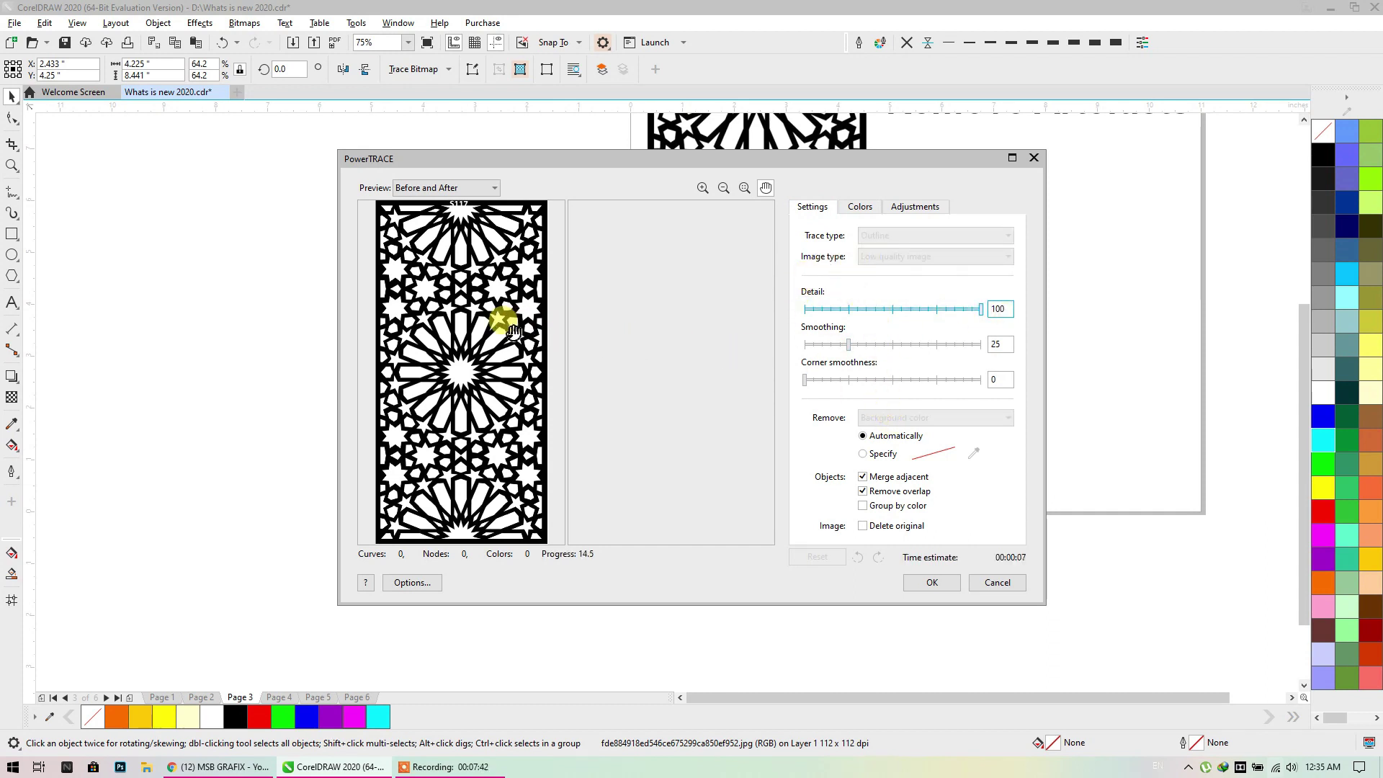
scroll(508, 257, "down", 1)
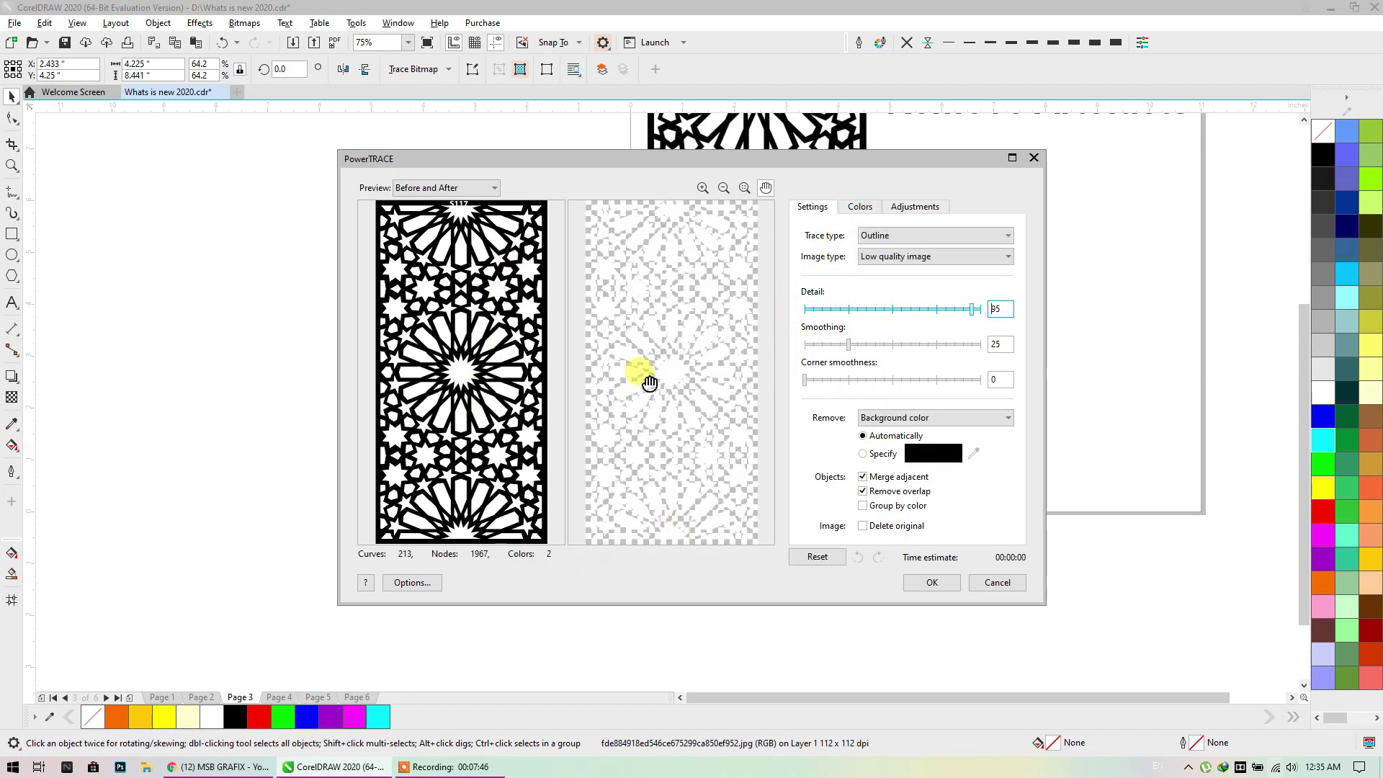
Specify white, sampled from the traced preview, as the background colour to remove, and group the traced objects by colour
left_click(877, 457)
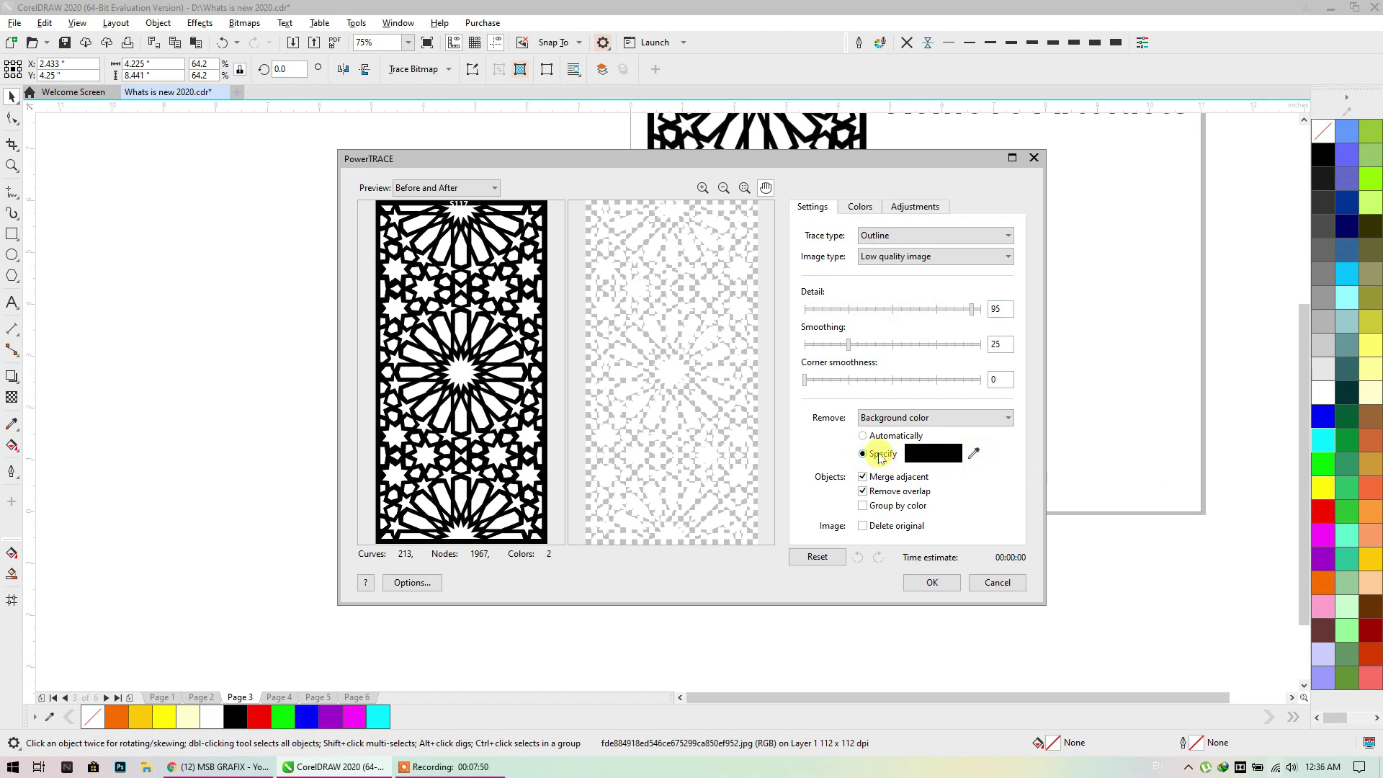
left_click(975, 454)
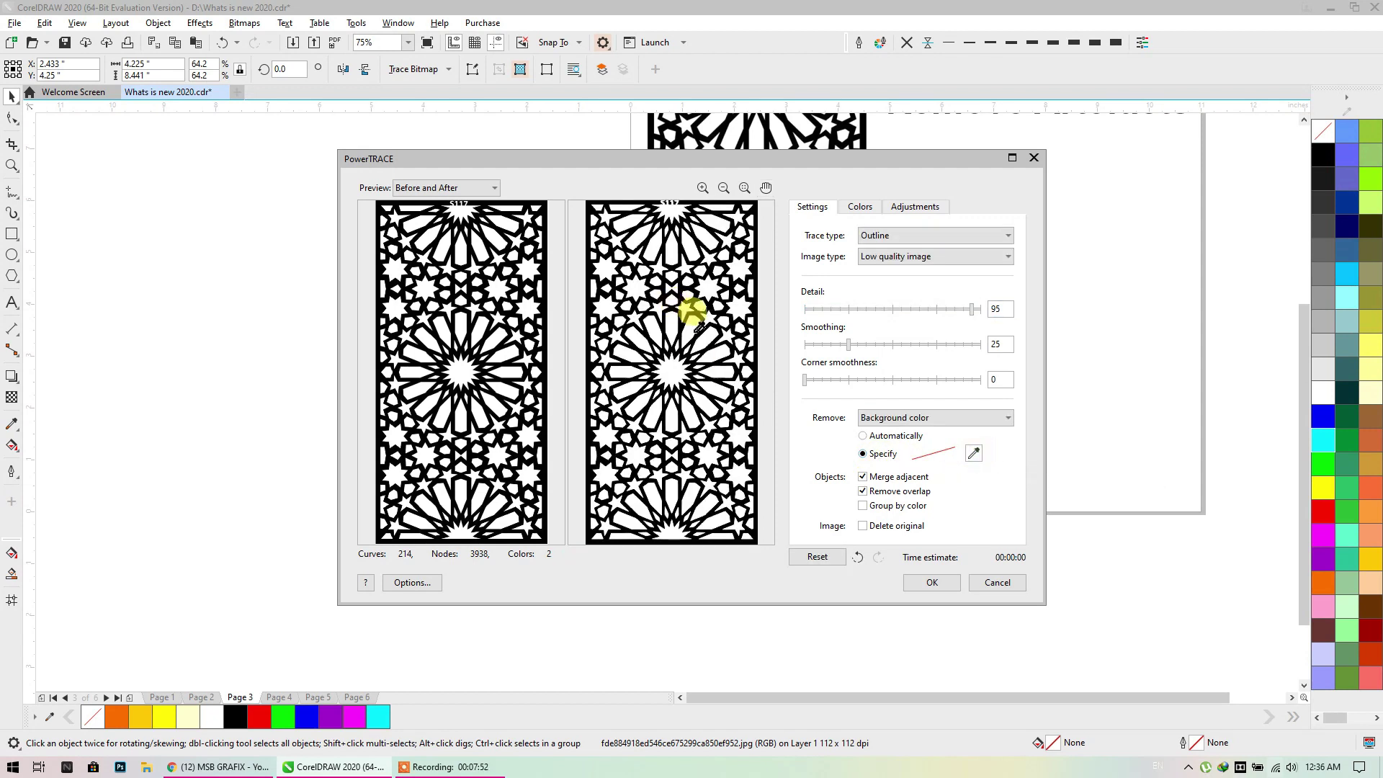
left_click(692, 317)
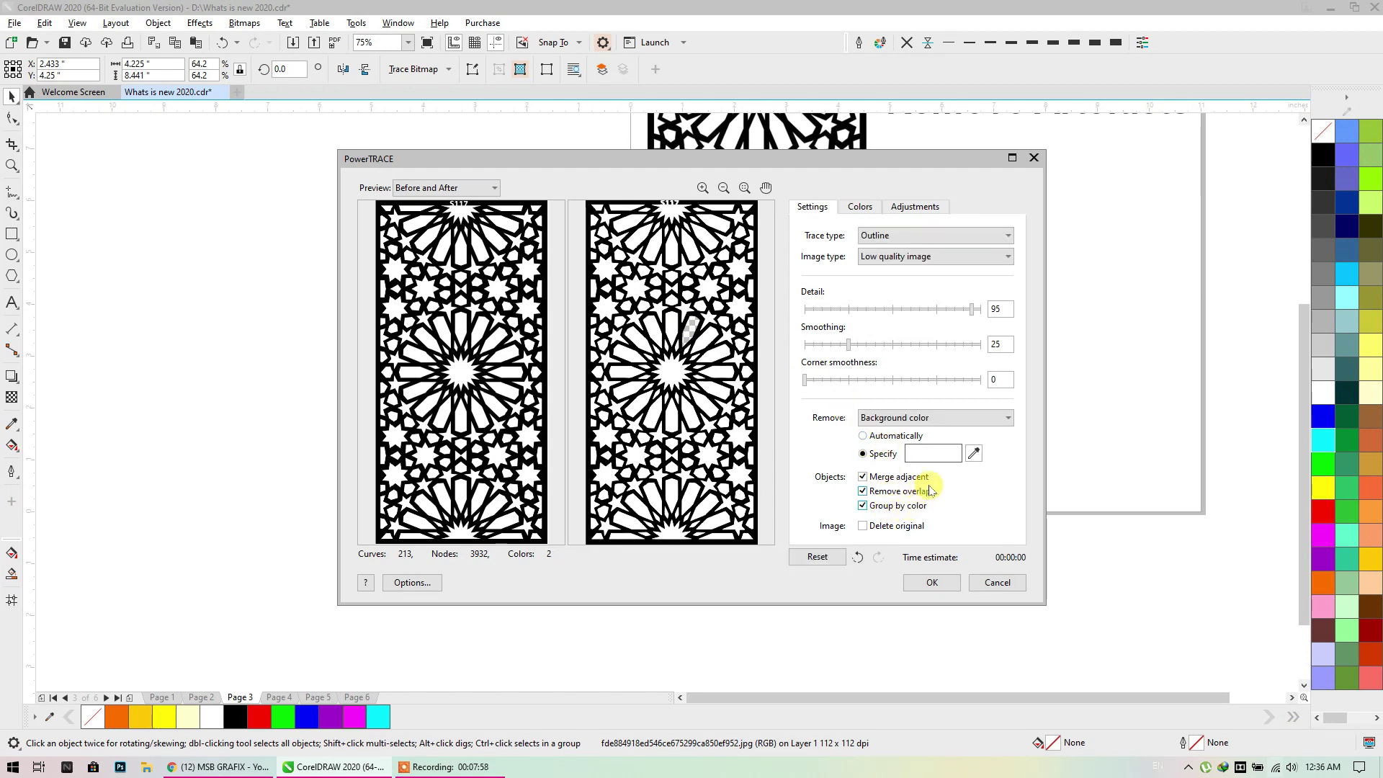
left_click(672, 209)
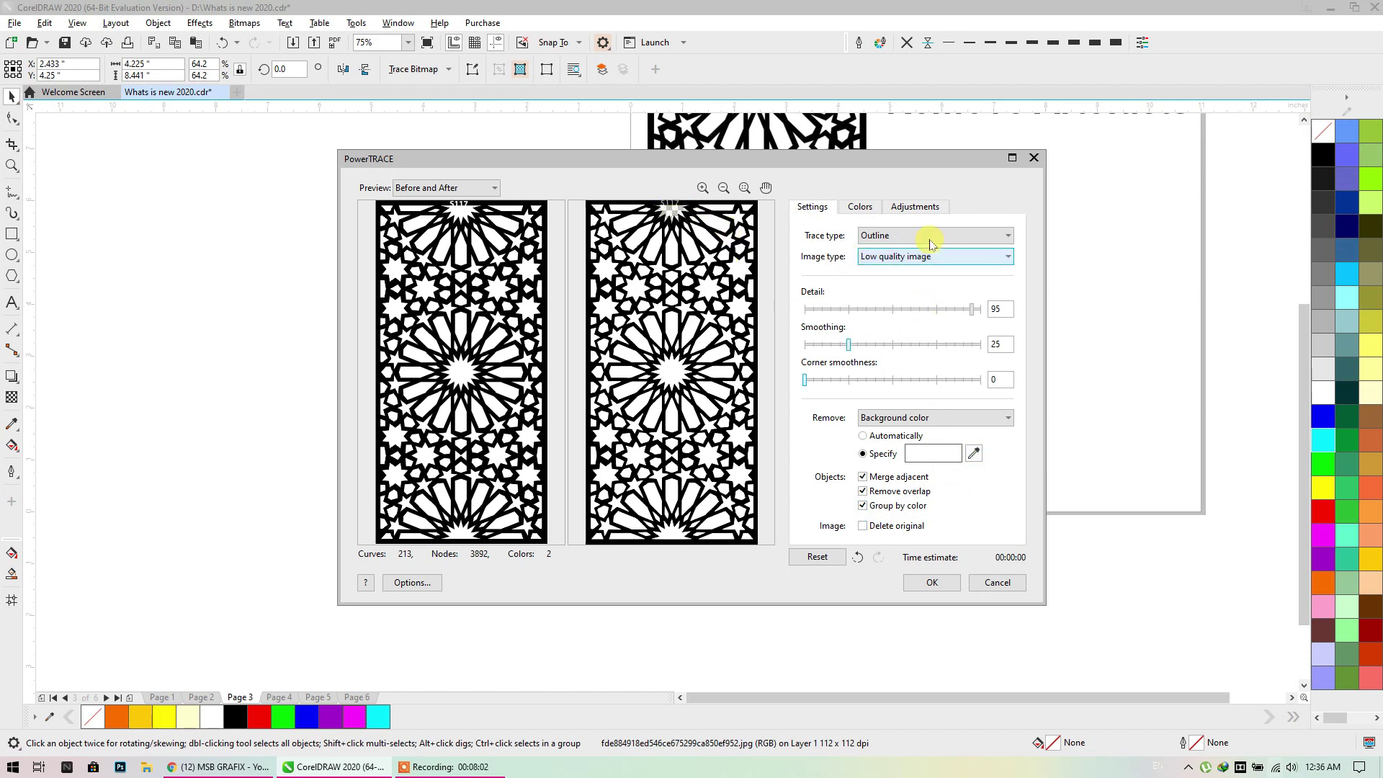
Enable Remove JPEG Artifacts with the Illustration upsample mode and apply the trace
left_click(915, 206)
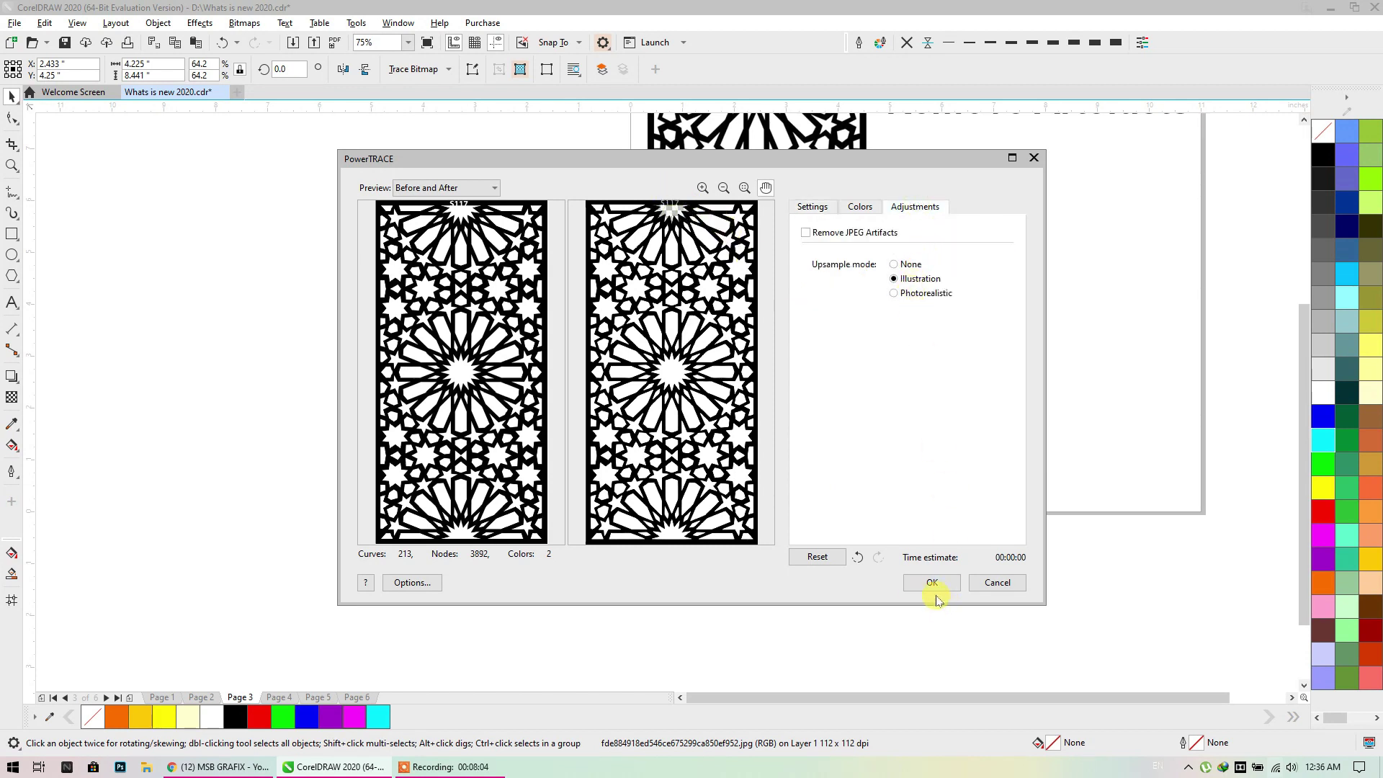
left_click(809, 234)
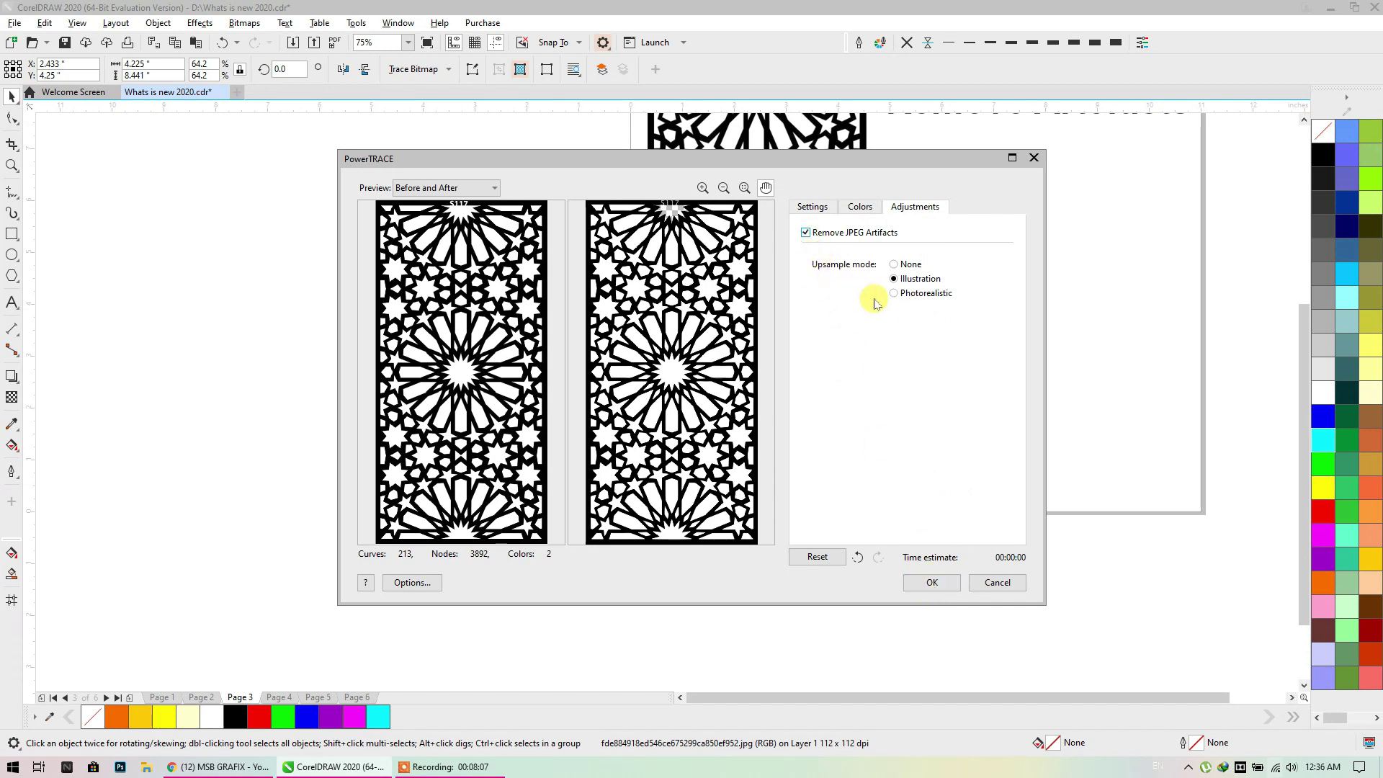
left_click(929, 582)
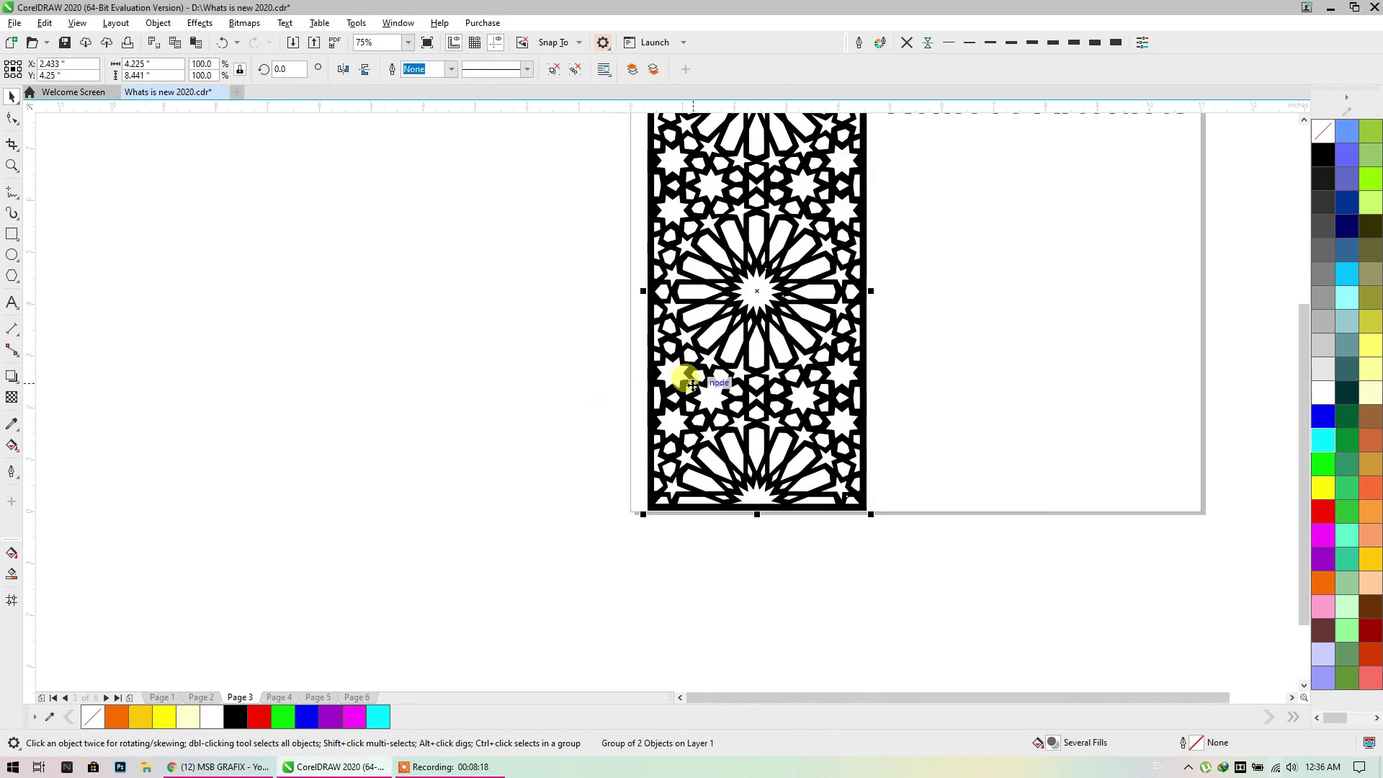
Move the traced pattern off the page, ungroup it, and pull its black lattice clear of the white shapes
mouse_move(688, 378)
left_mouse_down()
mouse_move(624, 392)
mouse_move(309, 383)
left_mouse_up()
left_click_drag(557, 276, 738, 334)
left_click(737, 334)
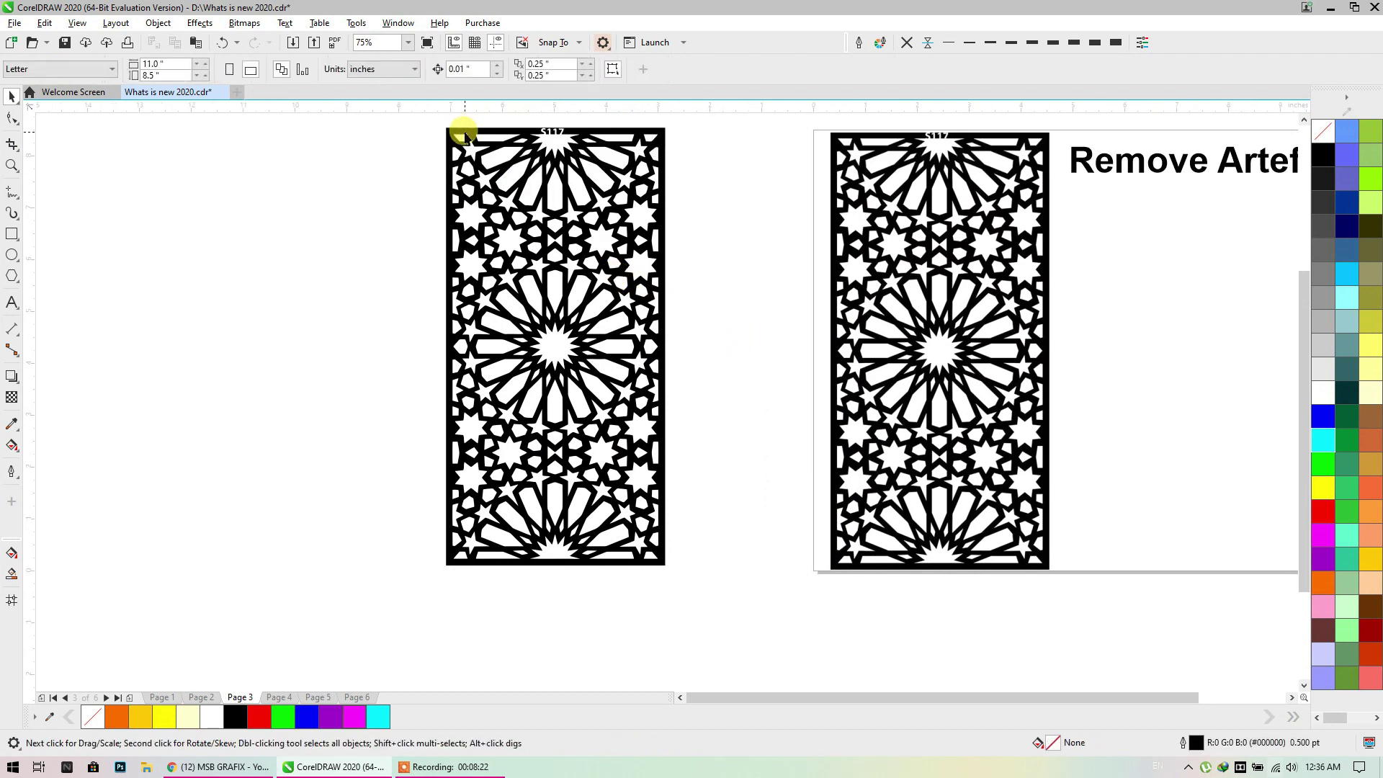
left_click(463, 133)
left_click(552, 69)
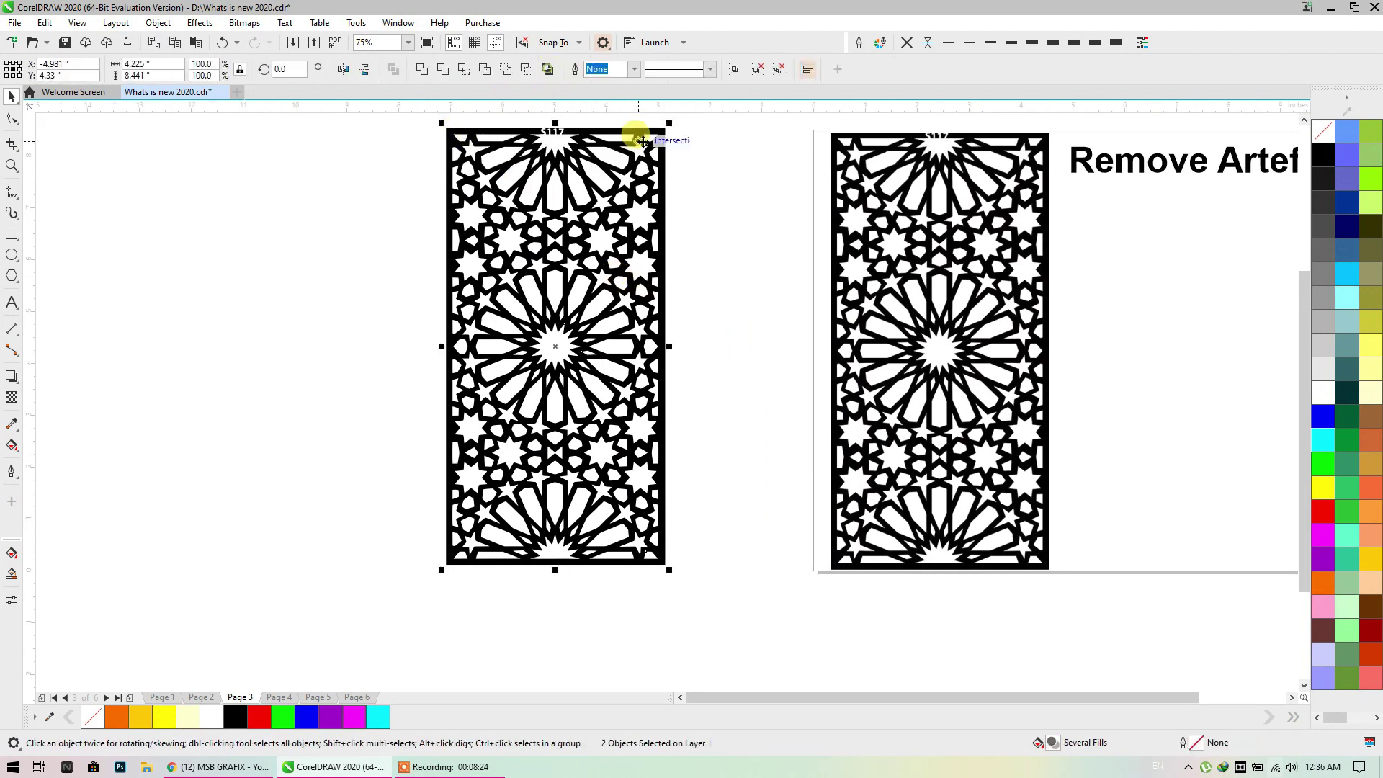
left_click(667, 130)
left_click_drag(661, 135, 216, 122)
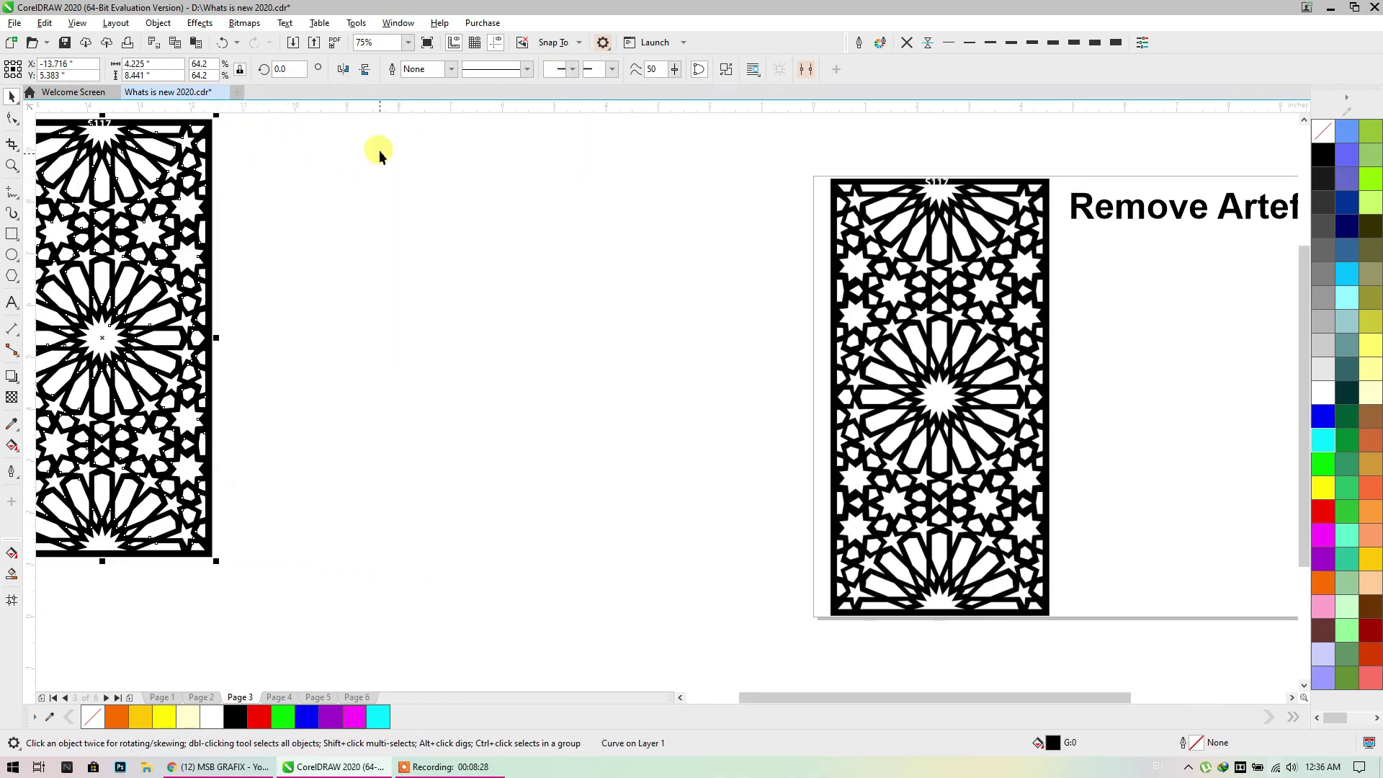
Group the traced white shapes and fill them with blue
key("ctrl+v")
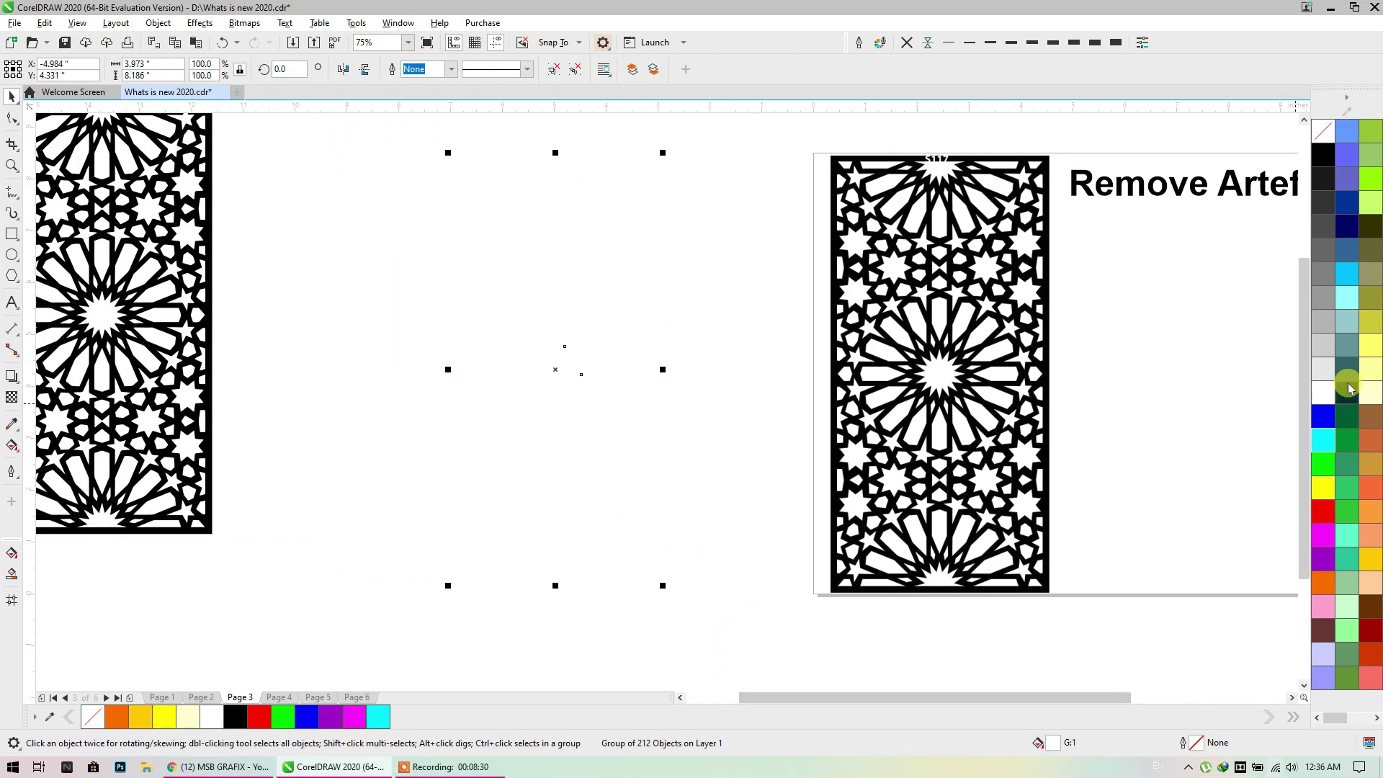
left_click_drag(549, 275, 817, 288)
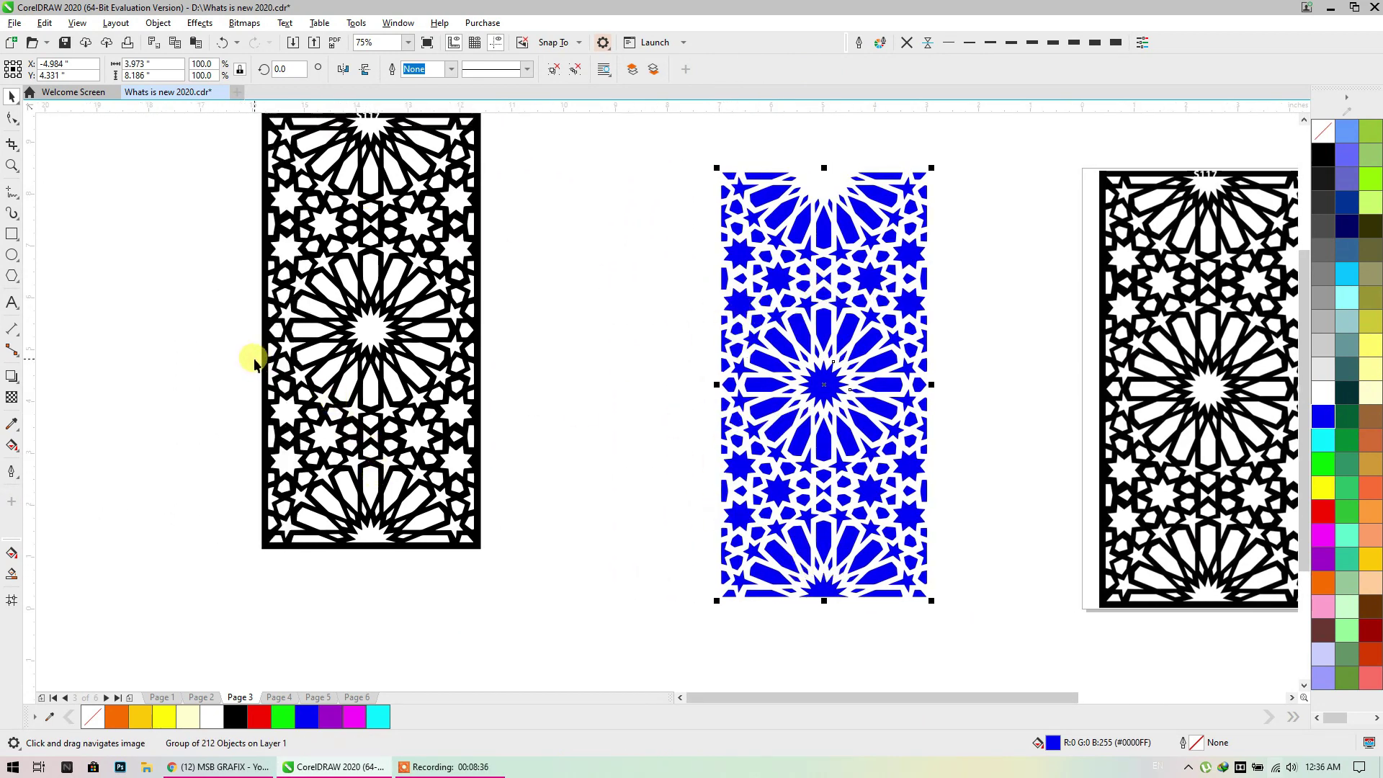
scroll(247, 361, "down", 1)
Place the black traced lattice slightly offset over the original bitmap on the page and fill it with purple
left_click(282, 382)
left_click_drag(283, 381, 687, 394)
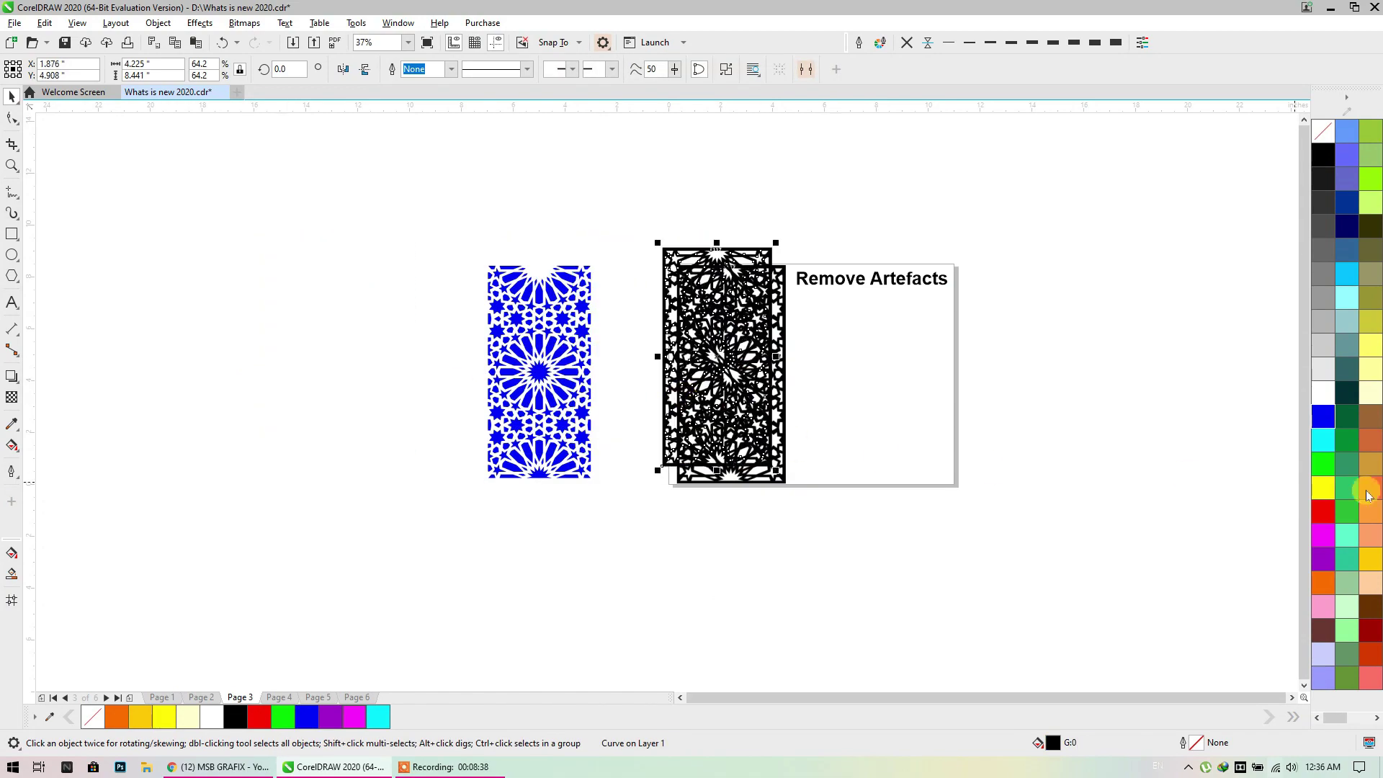
left_click(1325, 556)
Examine the purple lattice's edges and corners up close against the original bitmap, from its centre to its lower border
scroll(736, 378, "up", 8)
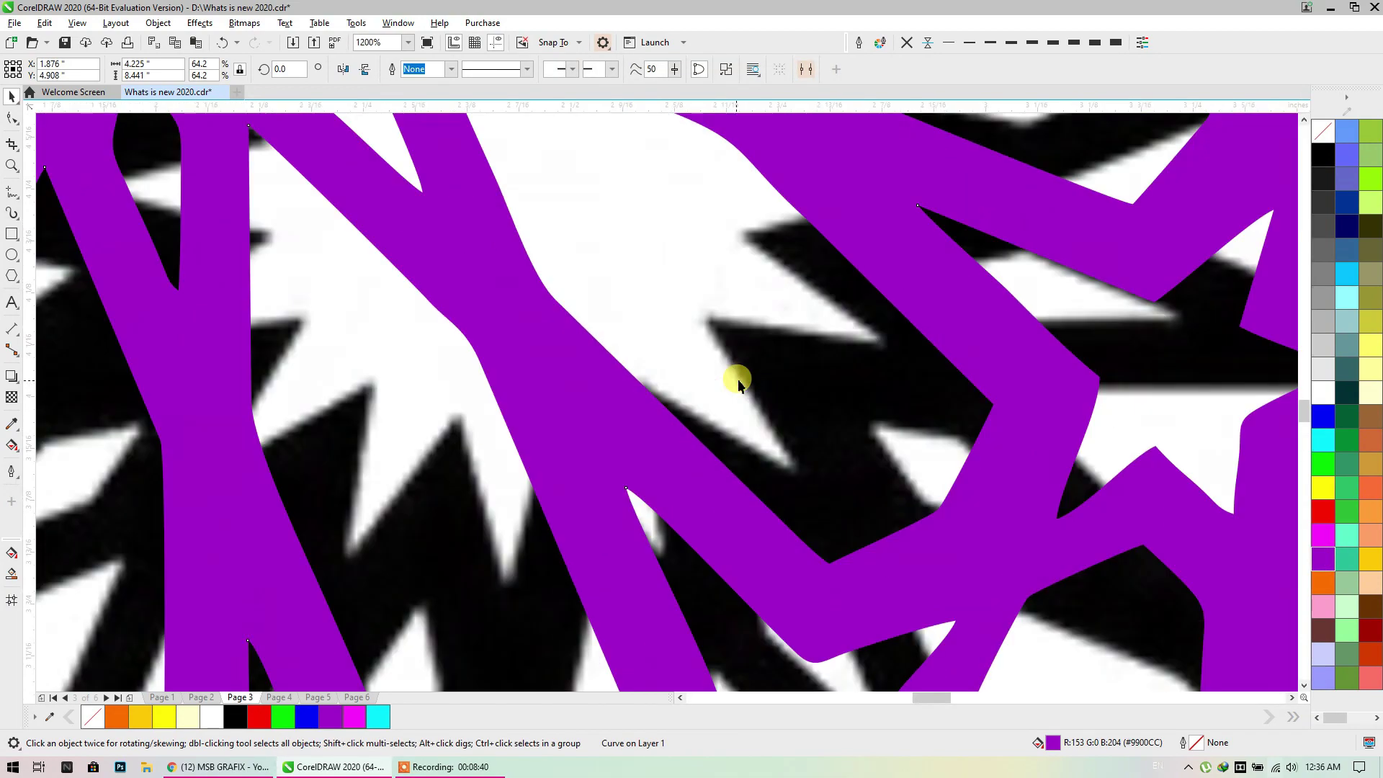
scroll(737, 379, "down", 4)
scroll(572, 272, "up", 2)
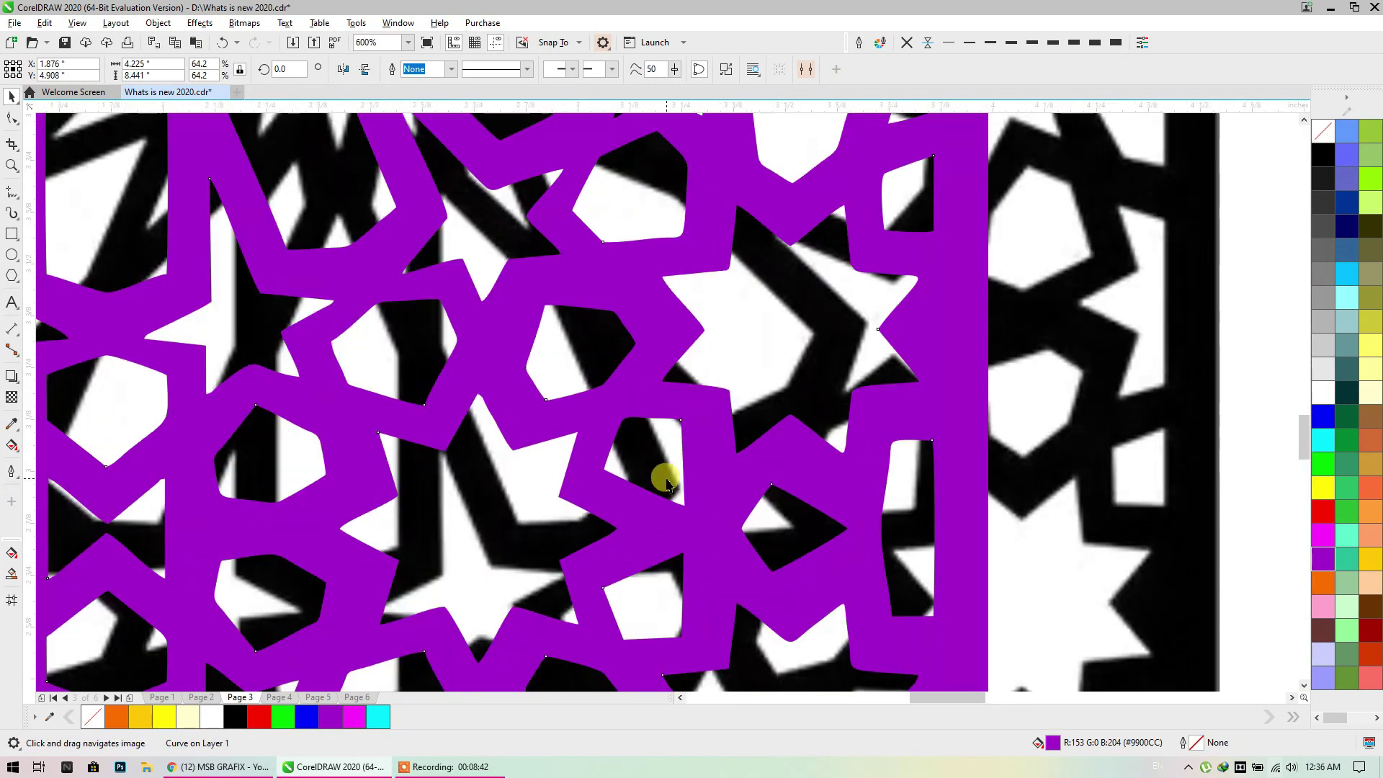
scroll(470, 417, "down", 2)
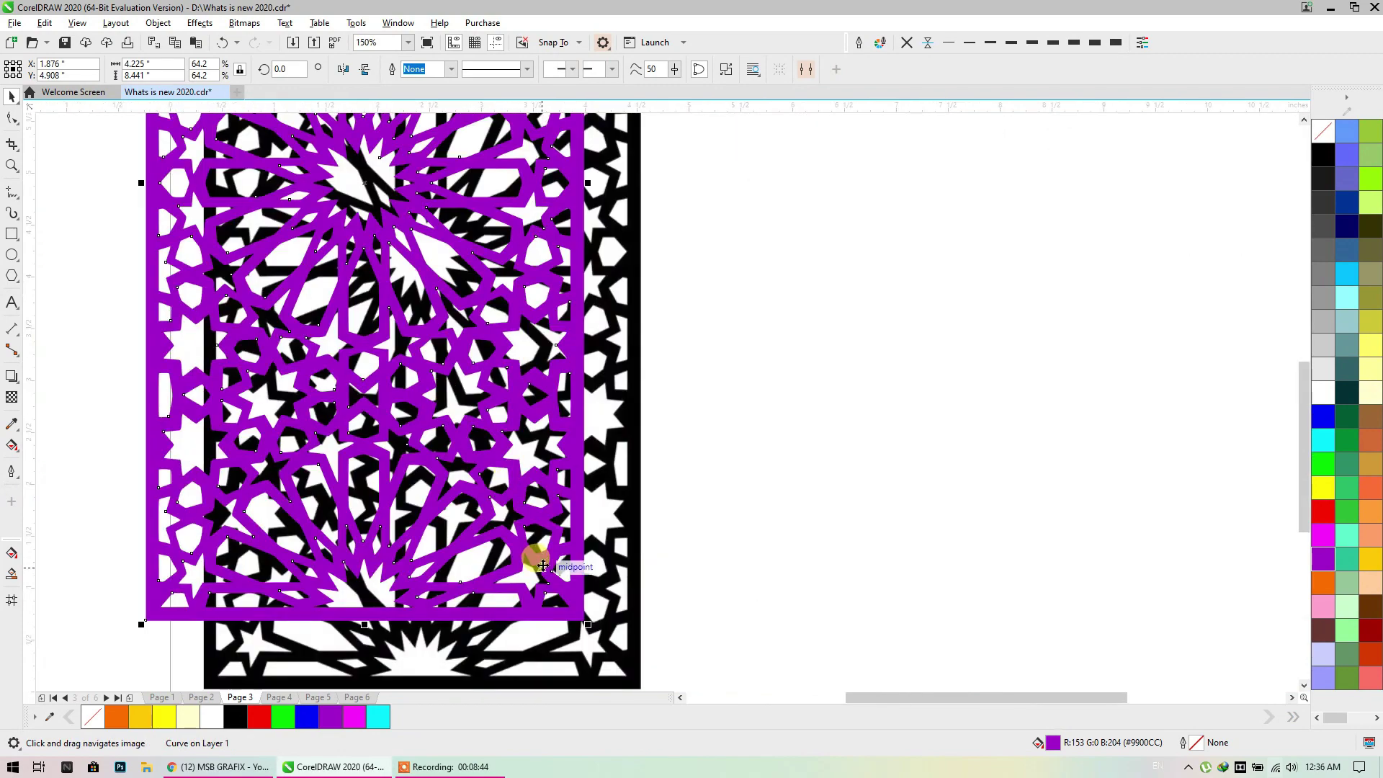
left_click_drag(541, 413, 603, 588)
scroll(510, 187, "down", 1)
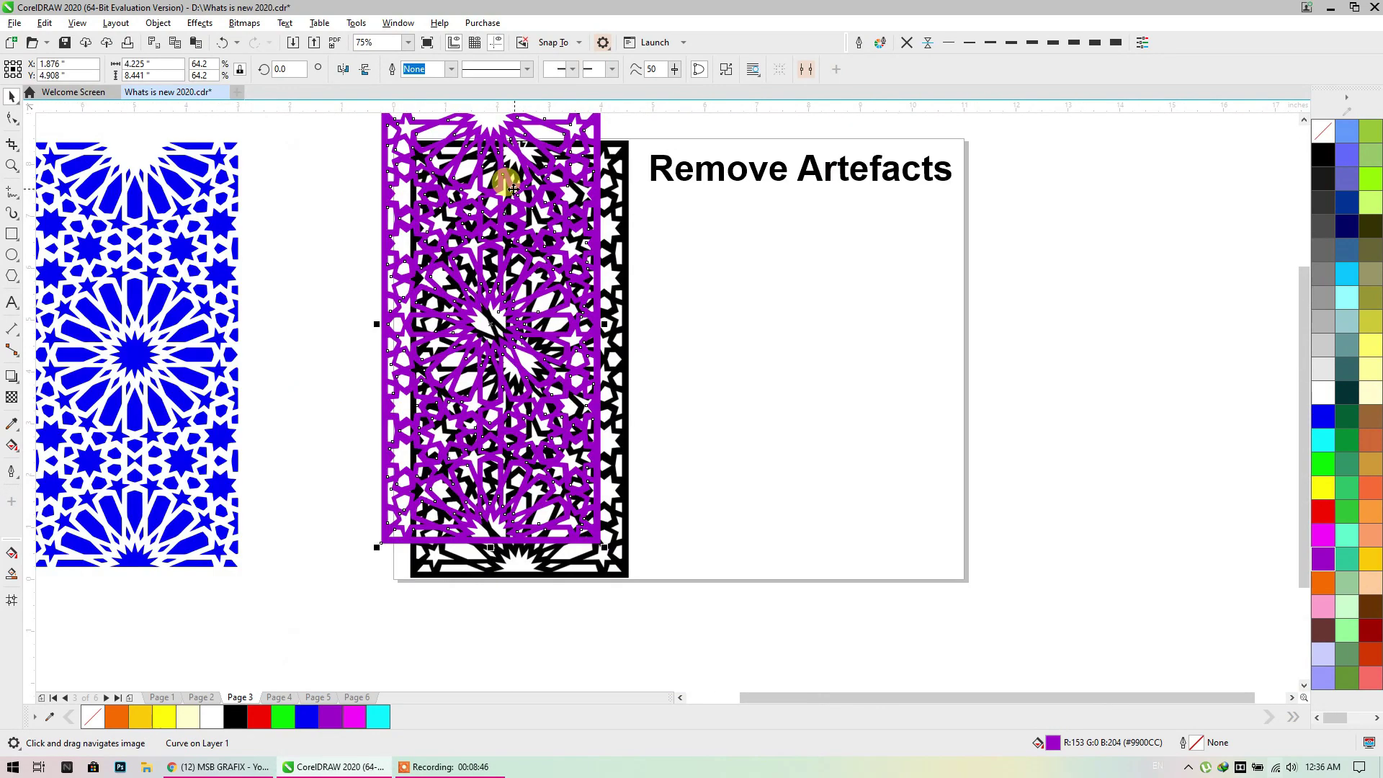
left_click_drag(633, 339, 617, 363)
scroll(429, 183, "down", 1)
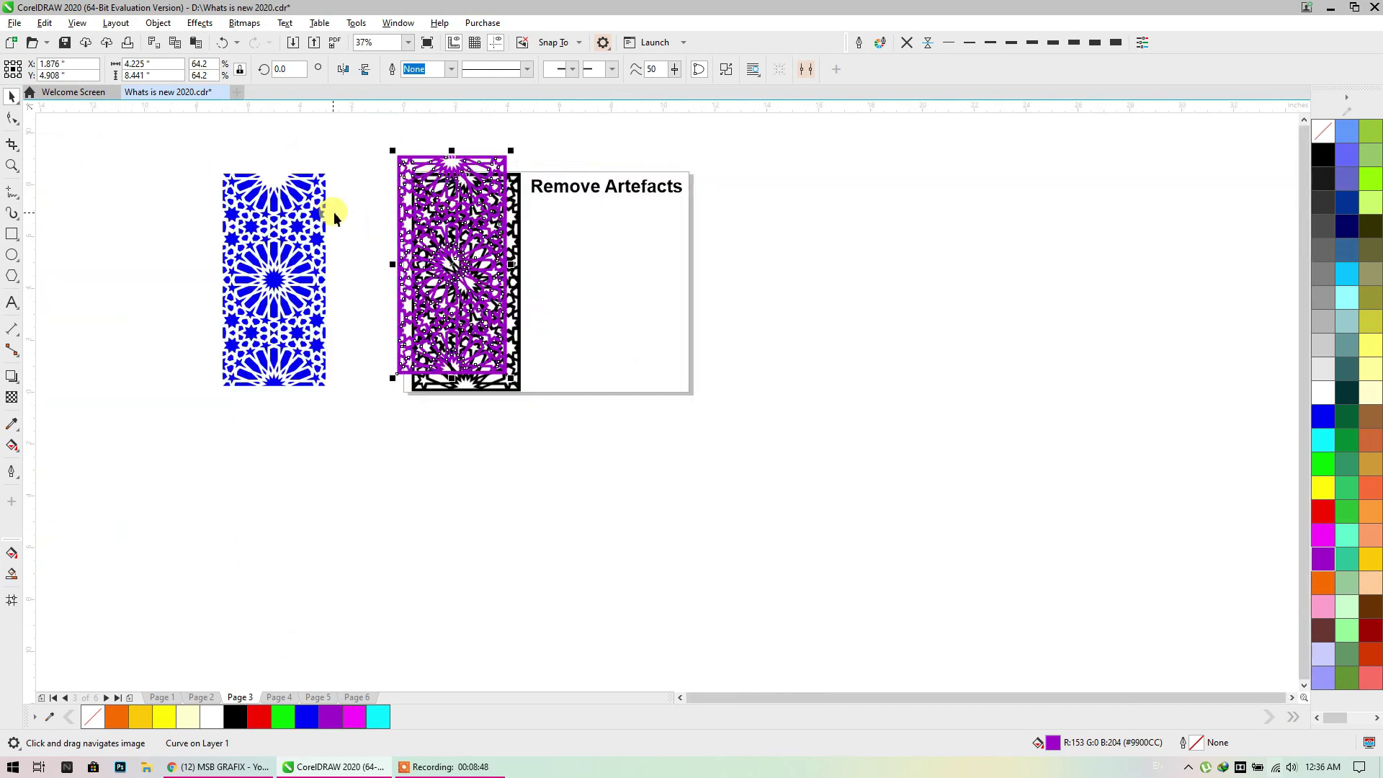
Ungroup the blue shapes, combine them into a single curve, and check the result up close
left_click_drag(337, 210, 426, 261)
left_click_drag(442, 209, 270, 473)
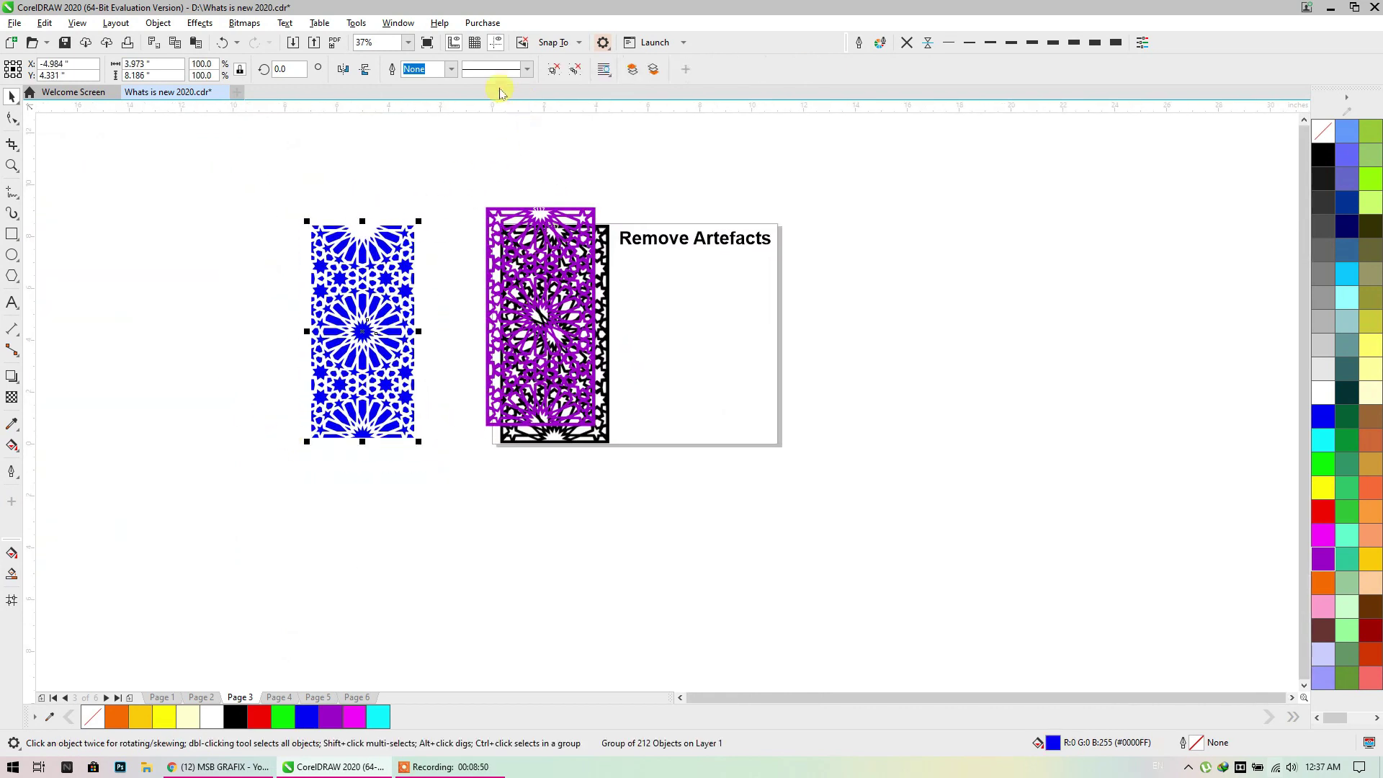
left_click(553, 72)
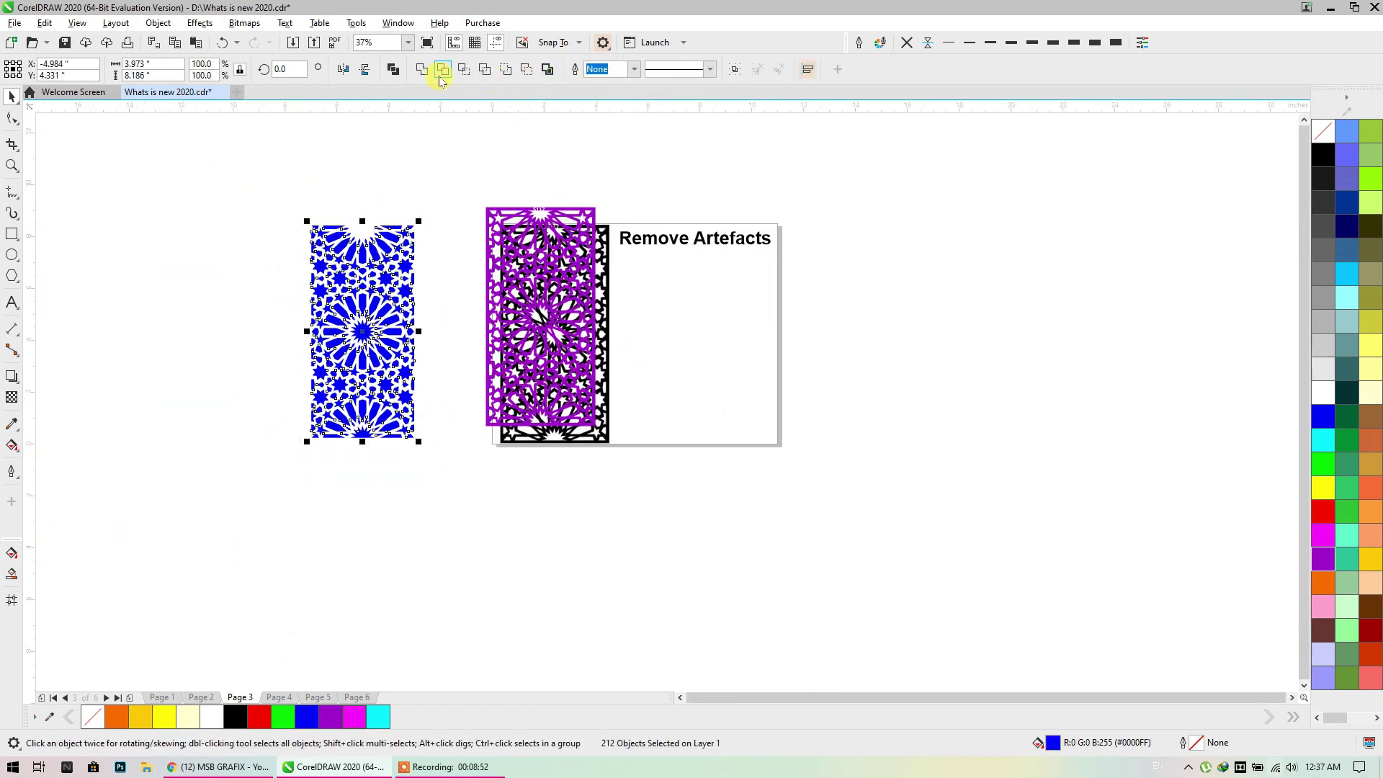
left_click(393, 72)
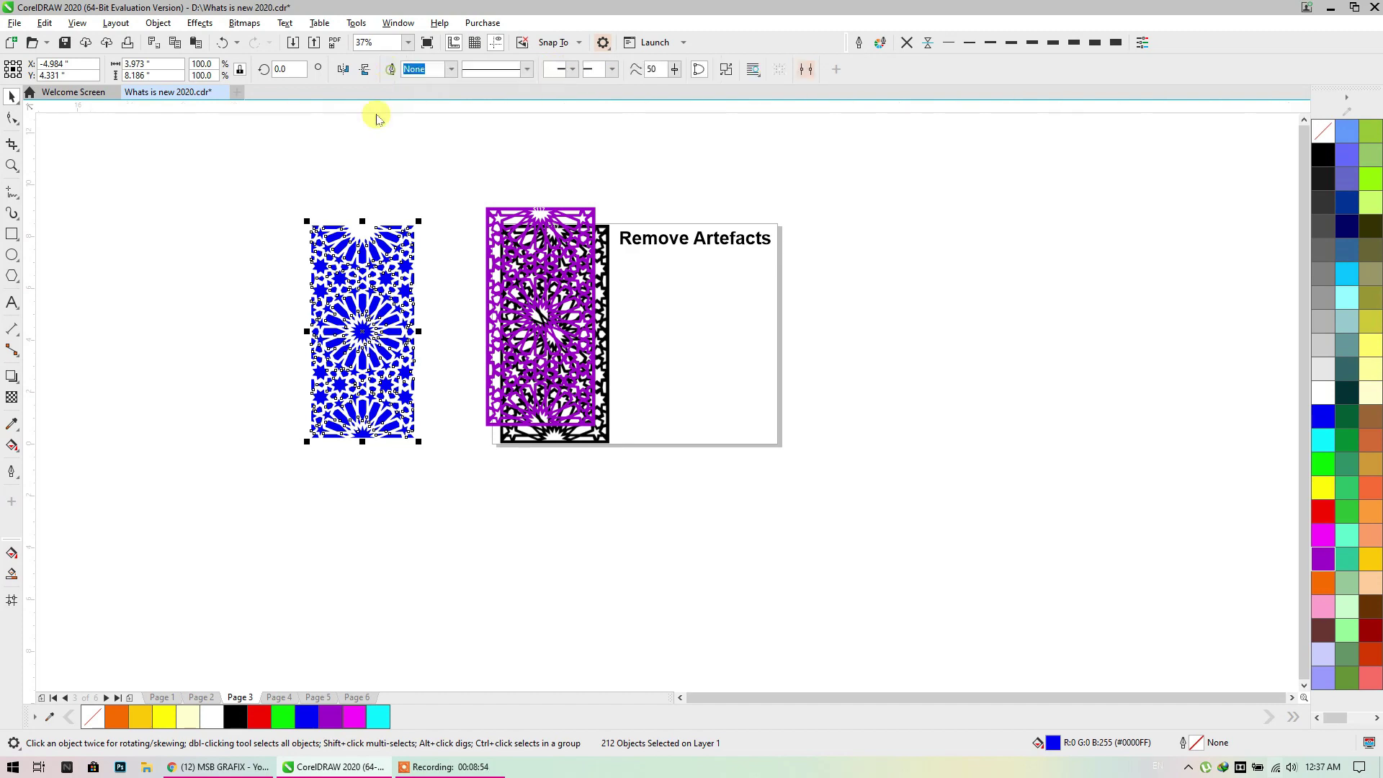
scroll(333, 309, "up", 3)
scroll(562, 272, "down", 3)
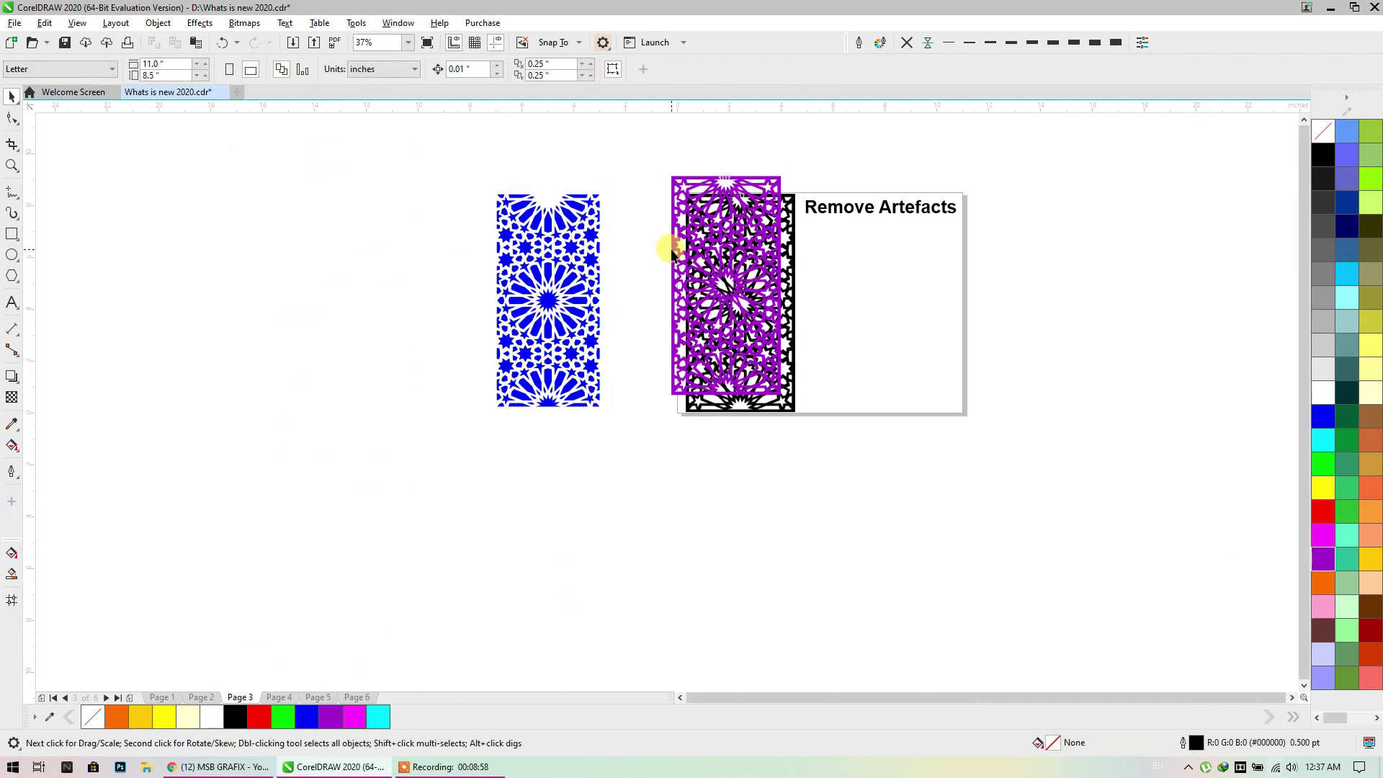
Move the purple lattice off the original bitmap and centre it horizontally and vertically on the blue shapes
left_click_drag(673, 244, 283, 248)
left_click_drag(227, 144, 642, 440)
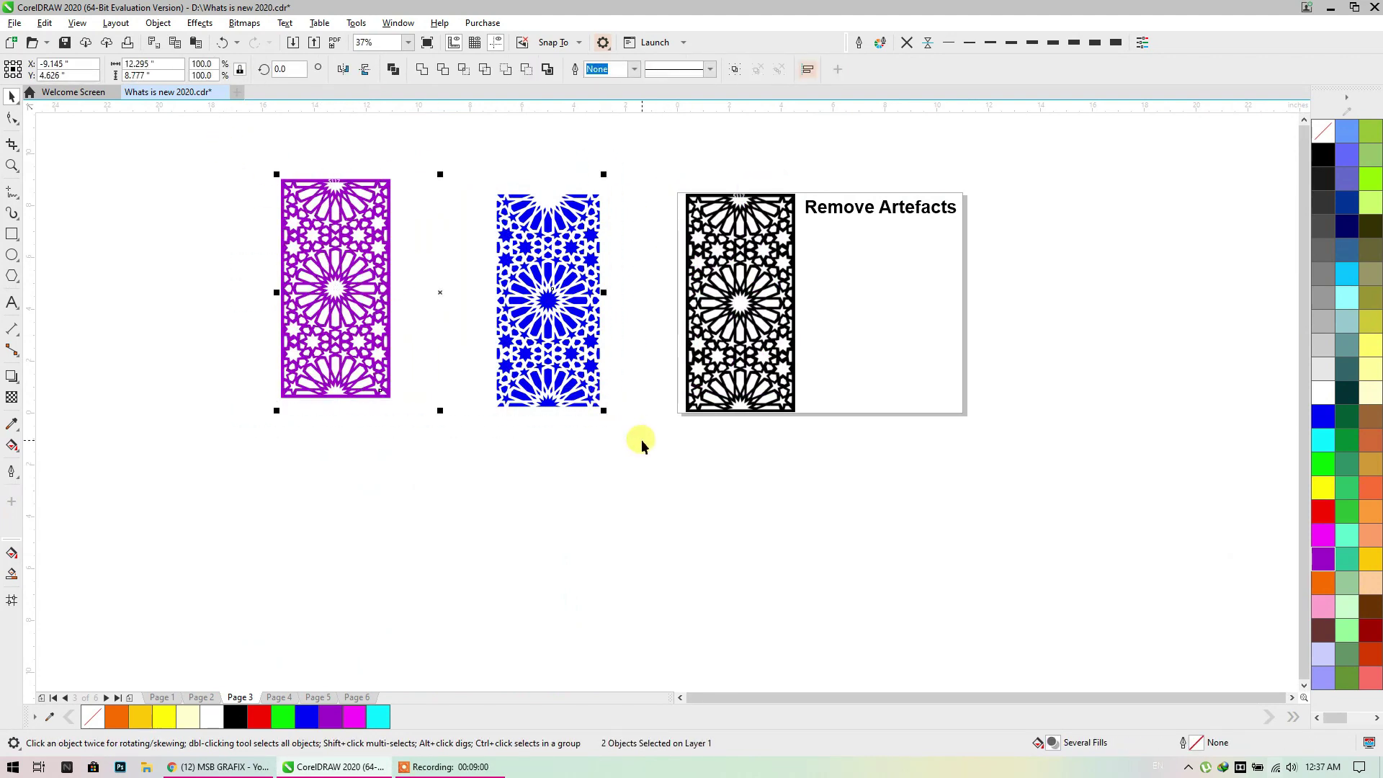
key("e")
key("c")
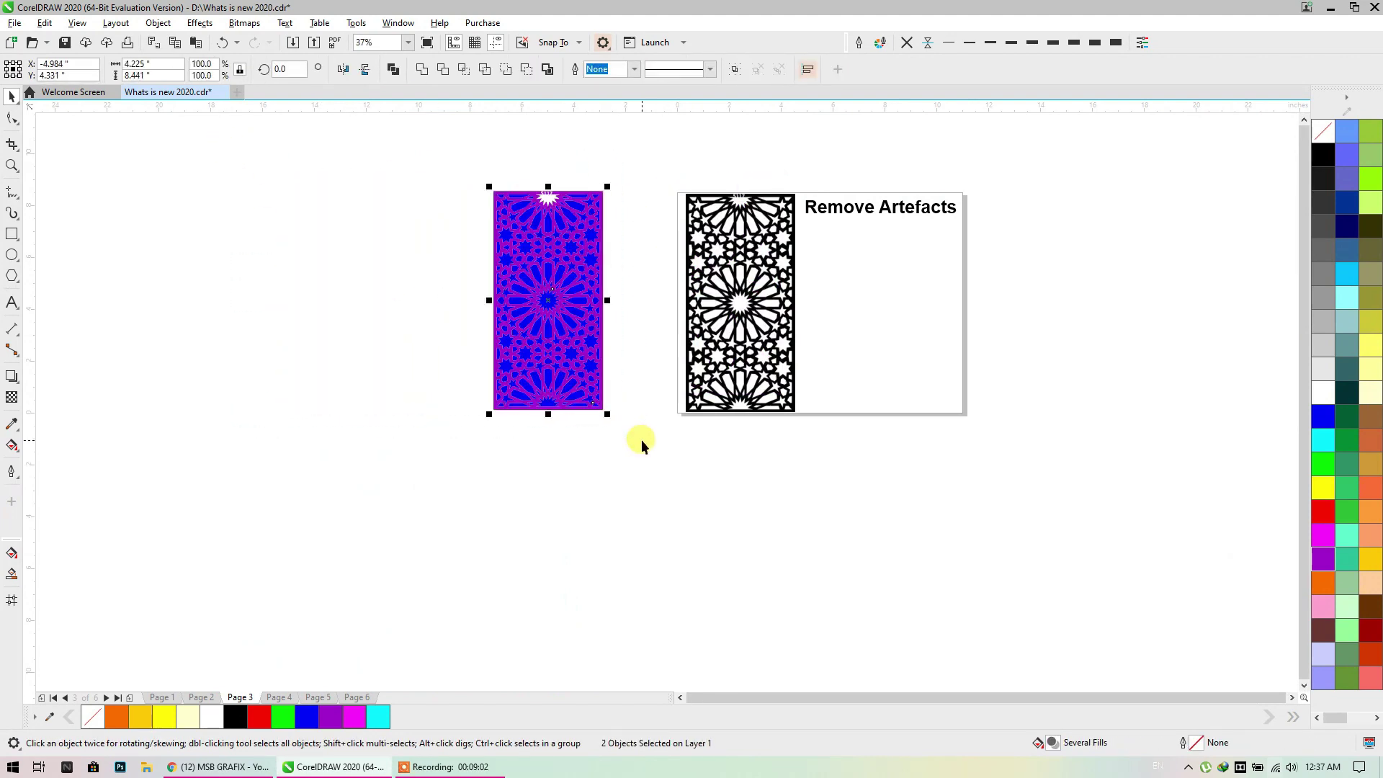
left_click(641, 440)
Change the lattice's fill from purple to cyan and check it against the blue shapes
scroll(559, 205, "up", 2)
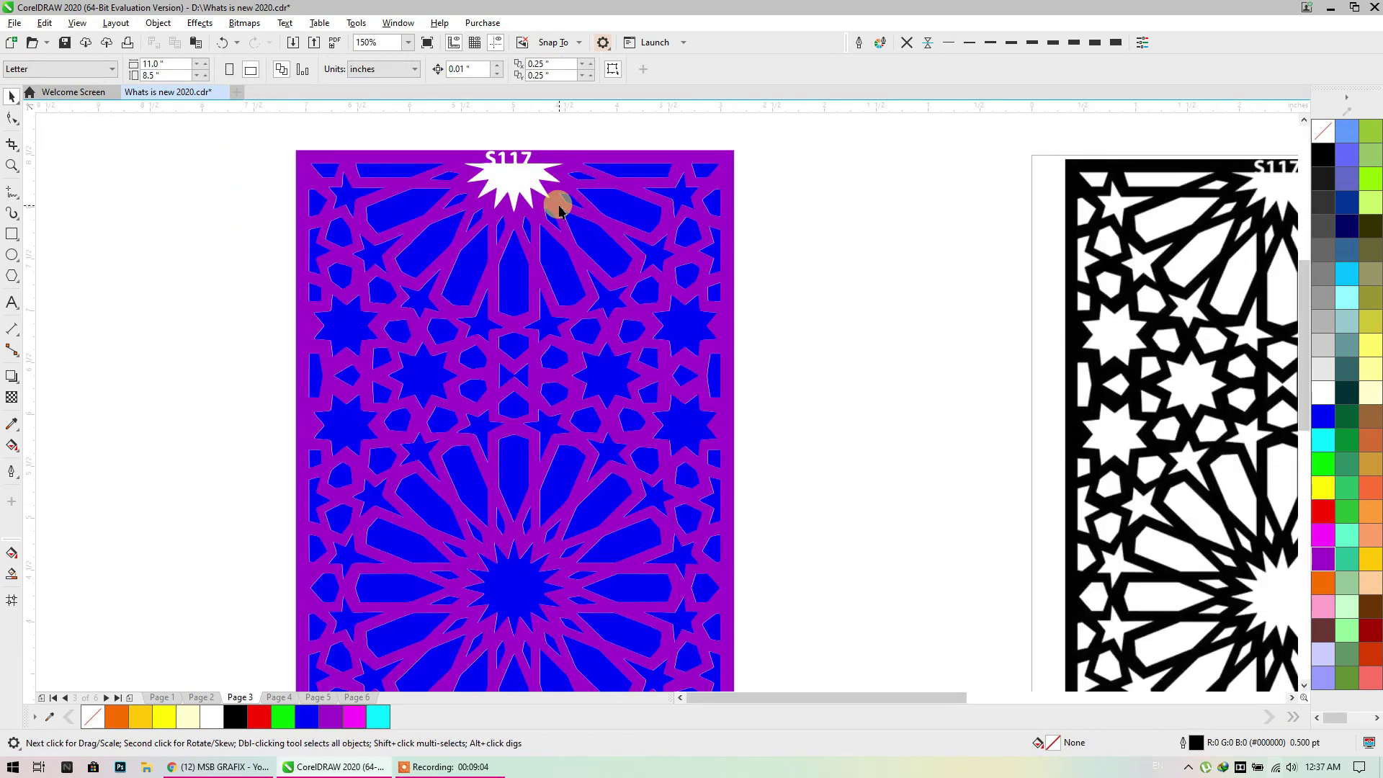
scroll(559, 205, "down", 2)
scroll(555, 200, "up", 2)
left_click(533, 198)
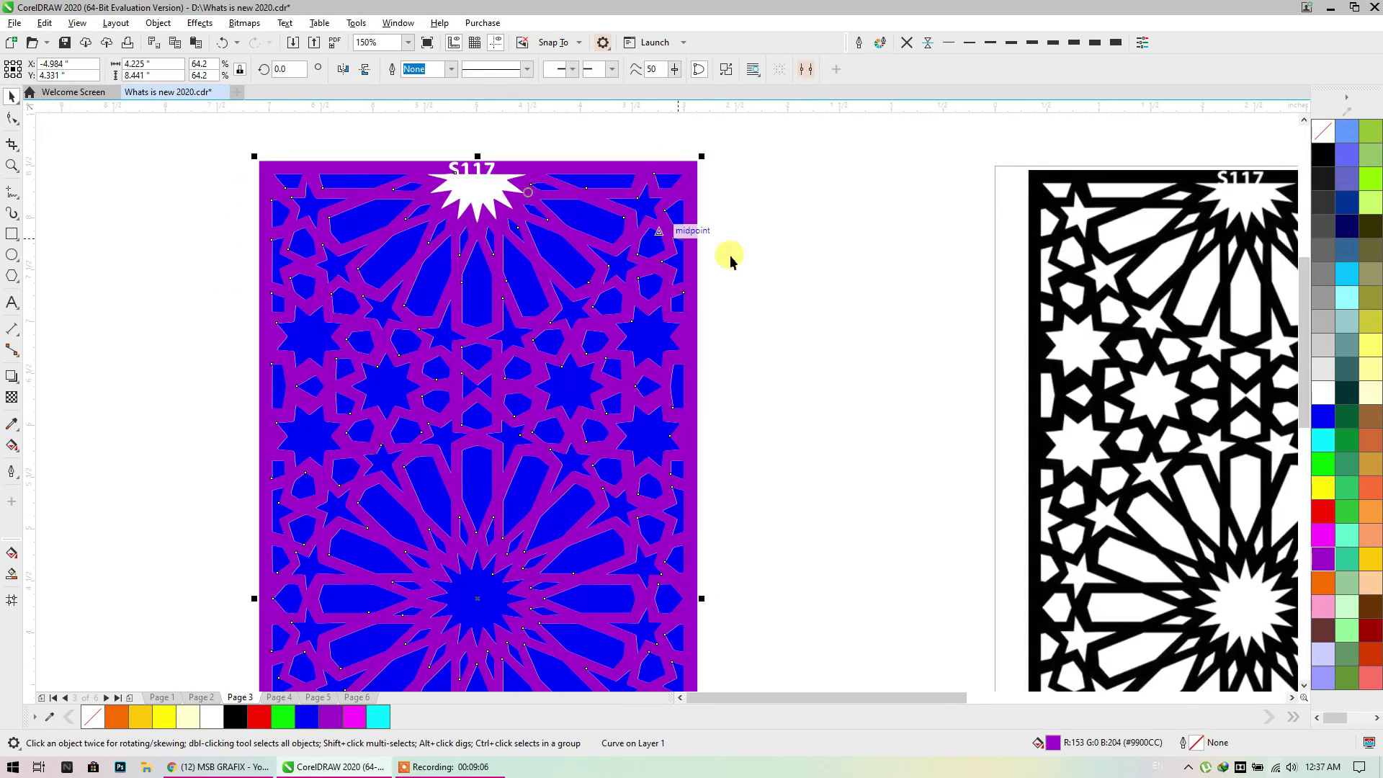
left_click(1323, 440)
scroll(803, 226, "down", 1)
left_click(803, 226)
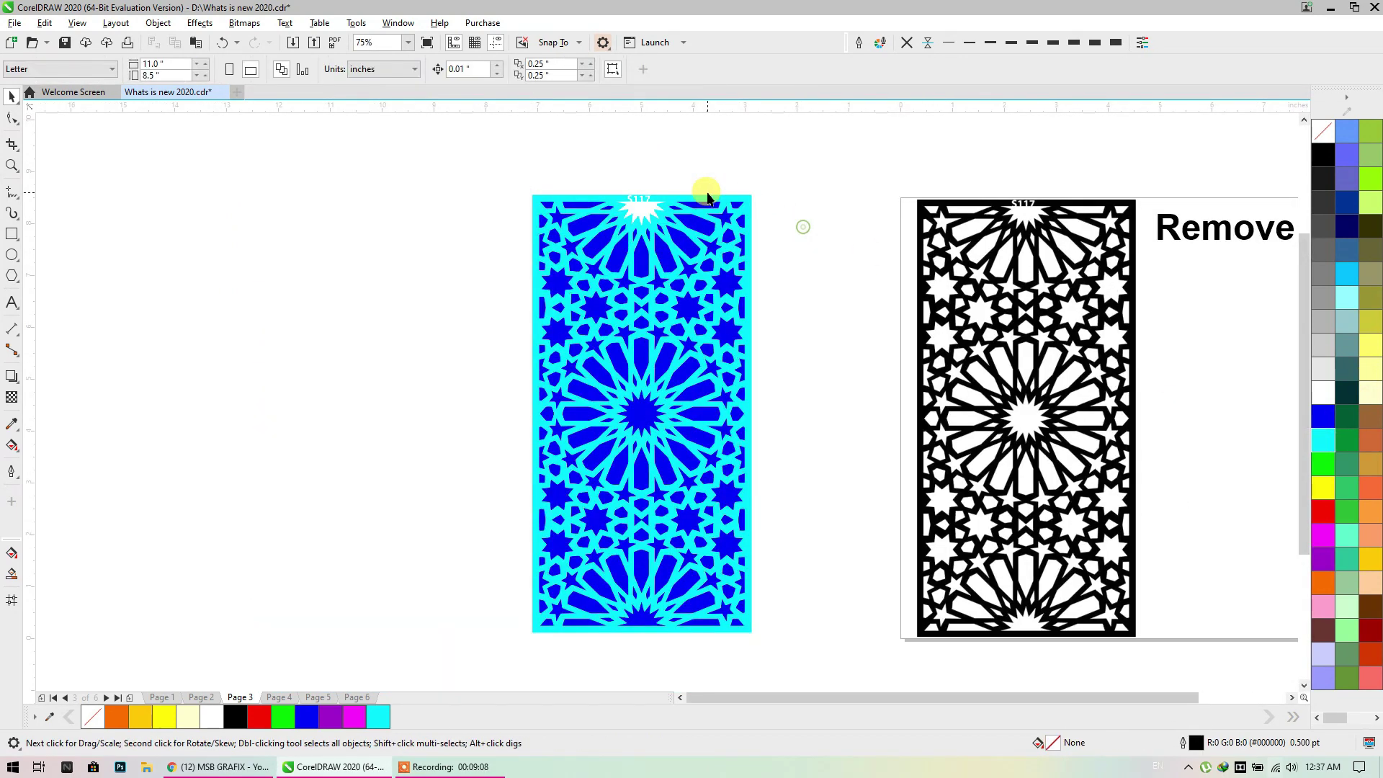
scroll(708, 195, "down", 1)
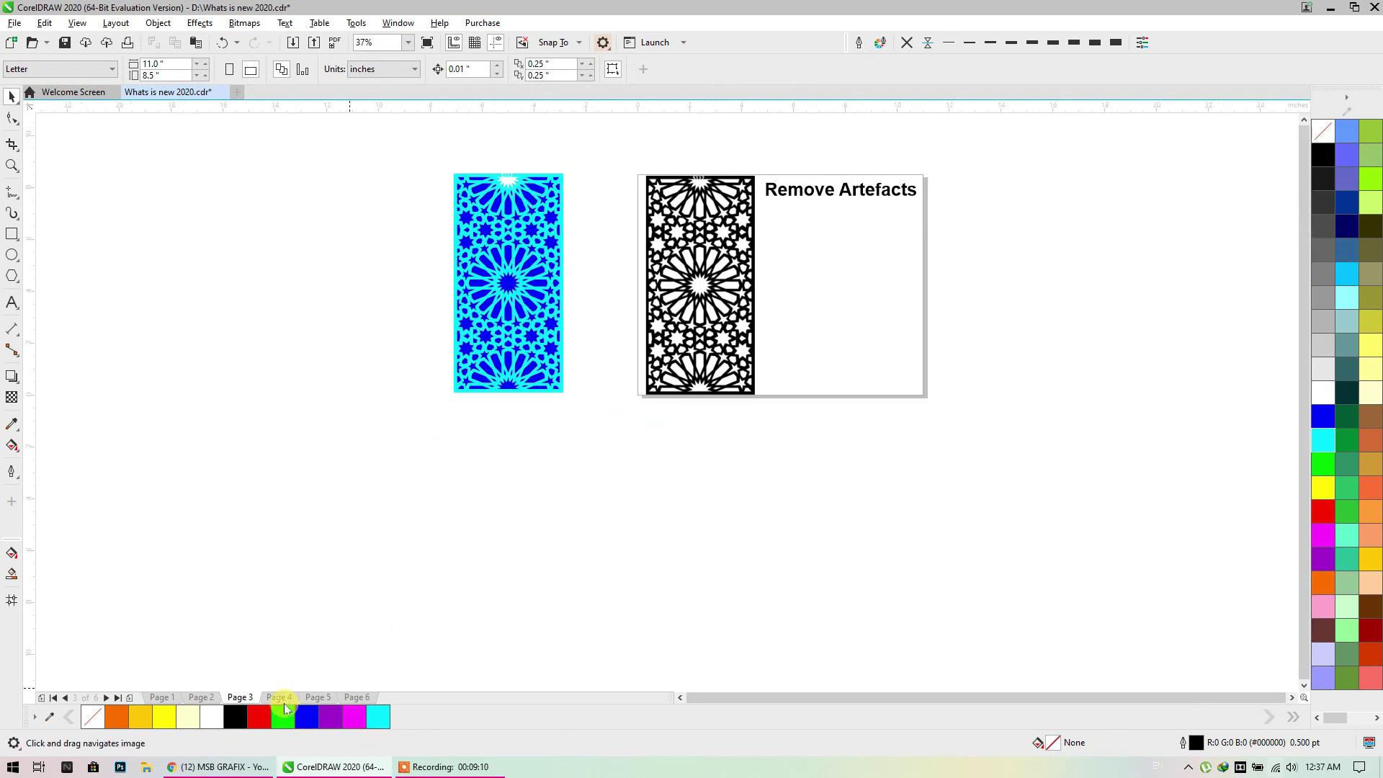
Open Page 4 and place a copy of the landscape photo beside the page, left of the original
left_click(279, 697)
scroll(691, 241, "up", 1)
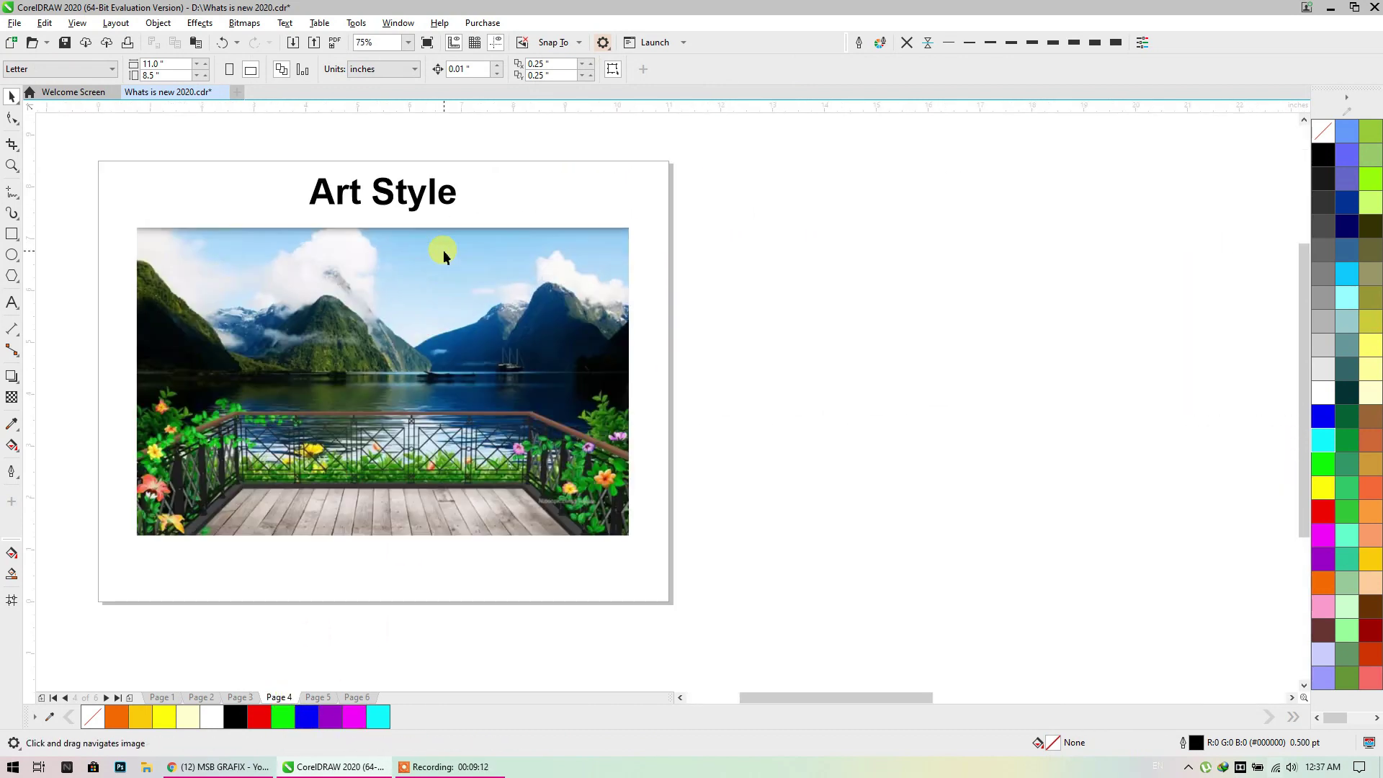
left_click_drag(440, 252, 539, 244)
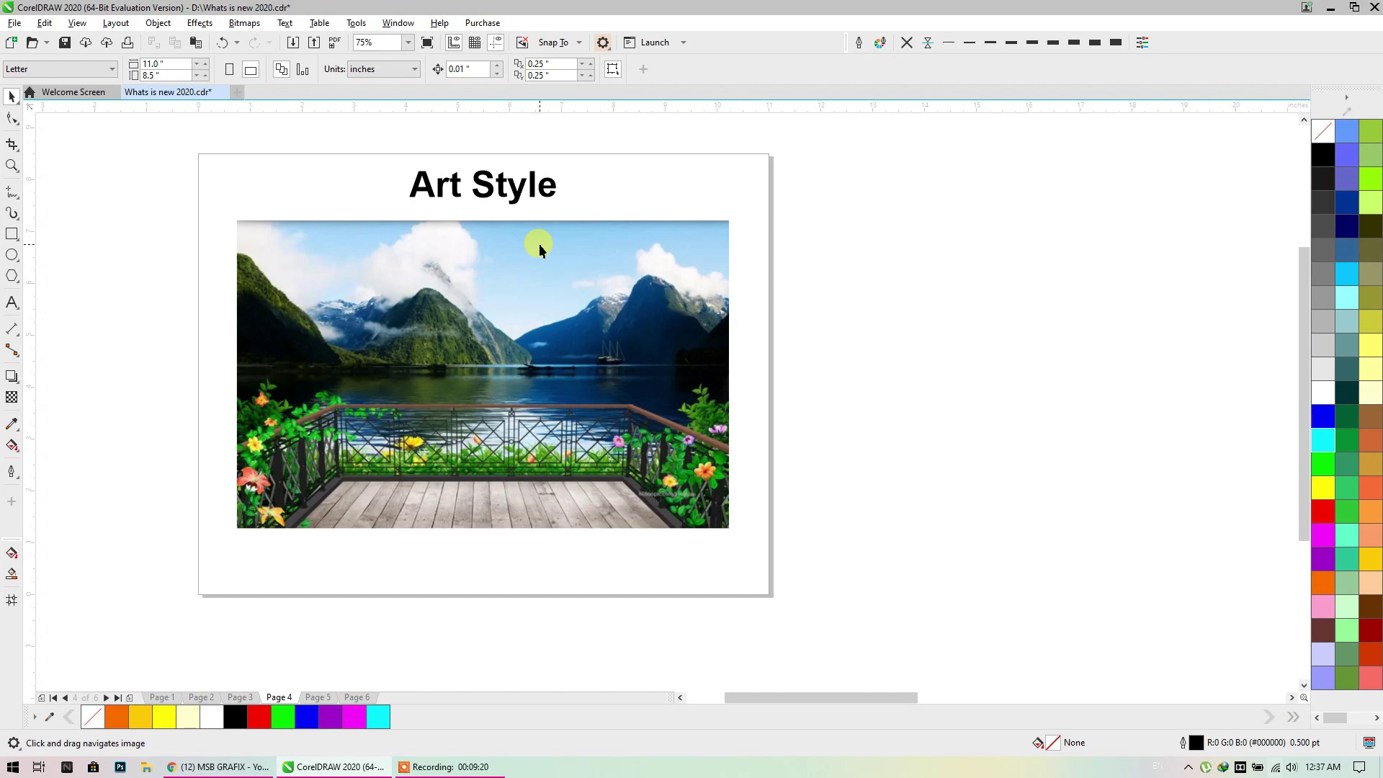
scroll(539, 245, "down", 2)
left_click_drag(539, 245, 147, 216)
left_click_drag(274, 286, 766, 331)
scroll(673, 271, "up", 2)
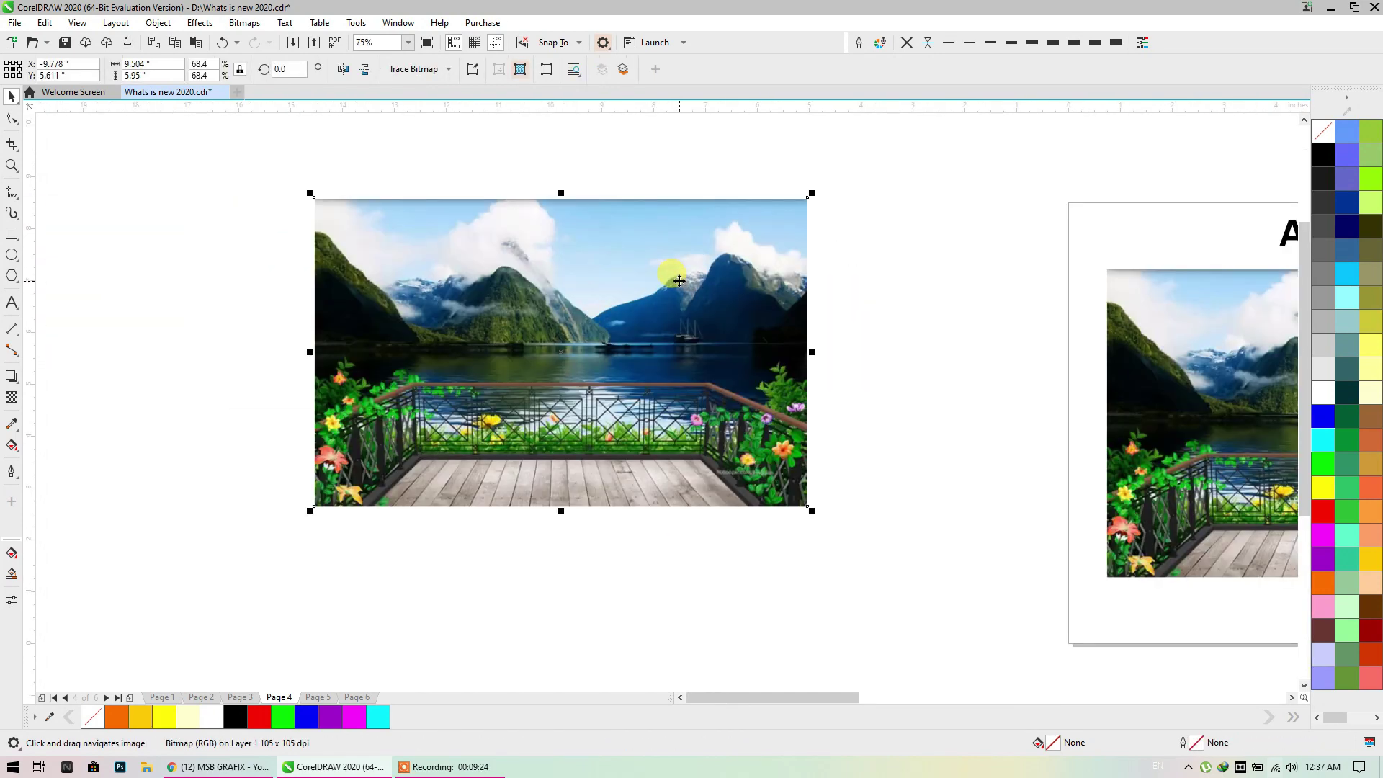
Set up the Art Style effect on the photo copy with the Bold Edges style and an intensity of 73
left_click(202, 23)
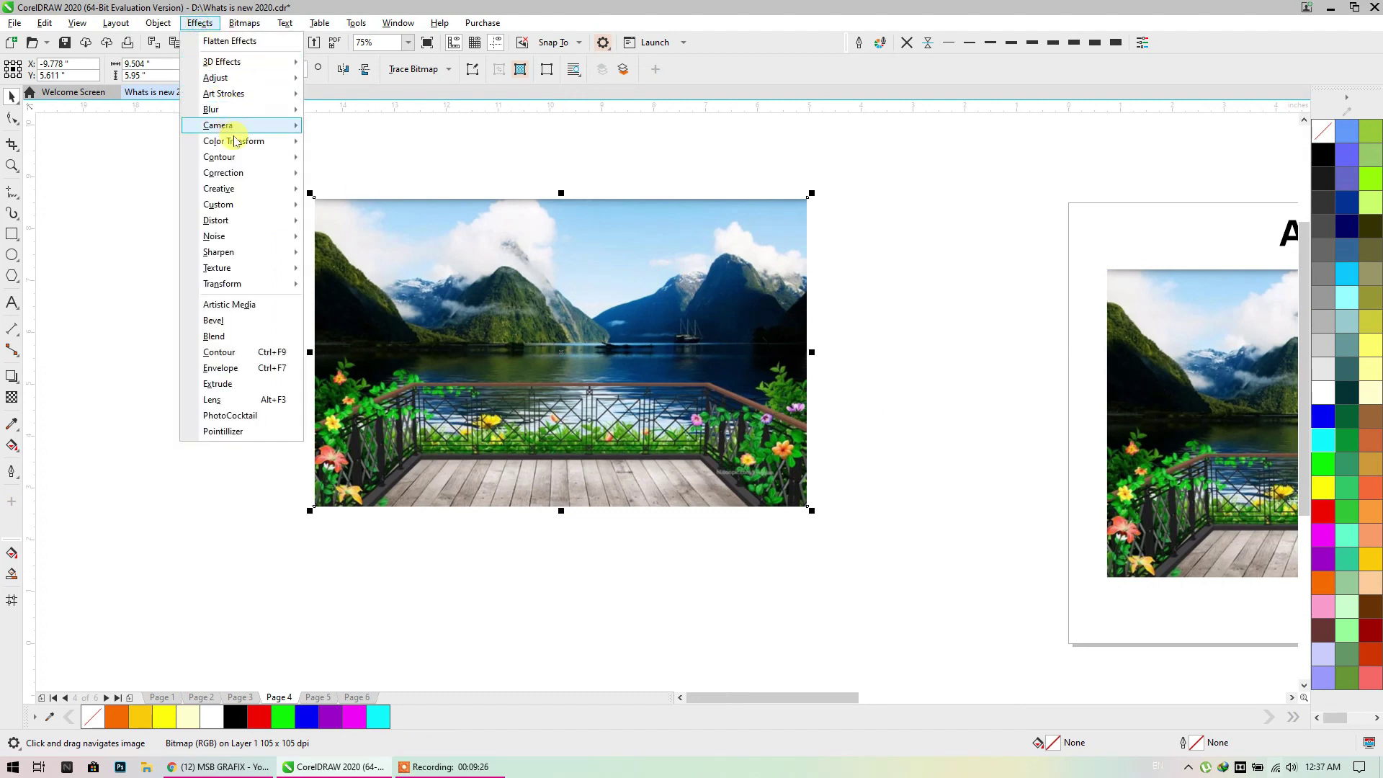
mouse_move(220, 190)
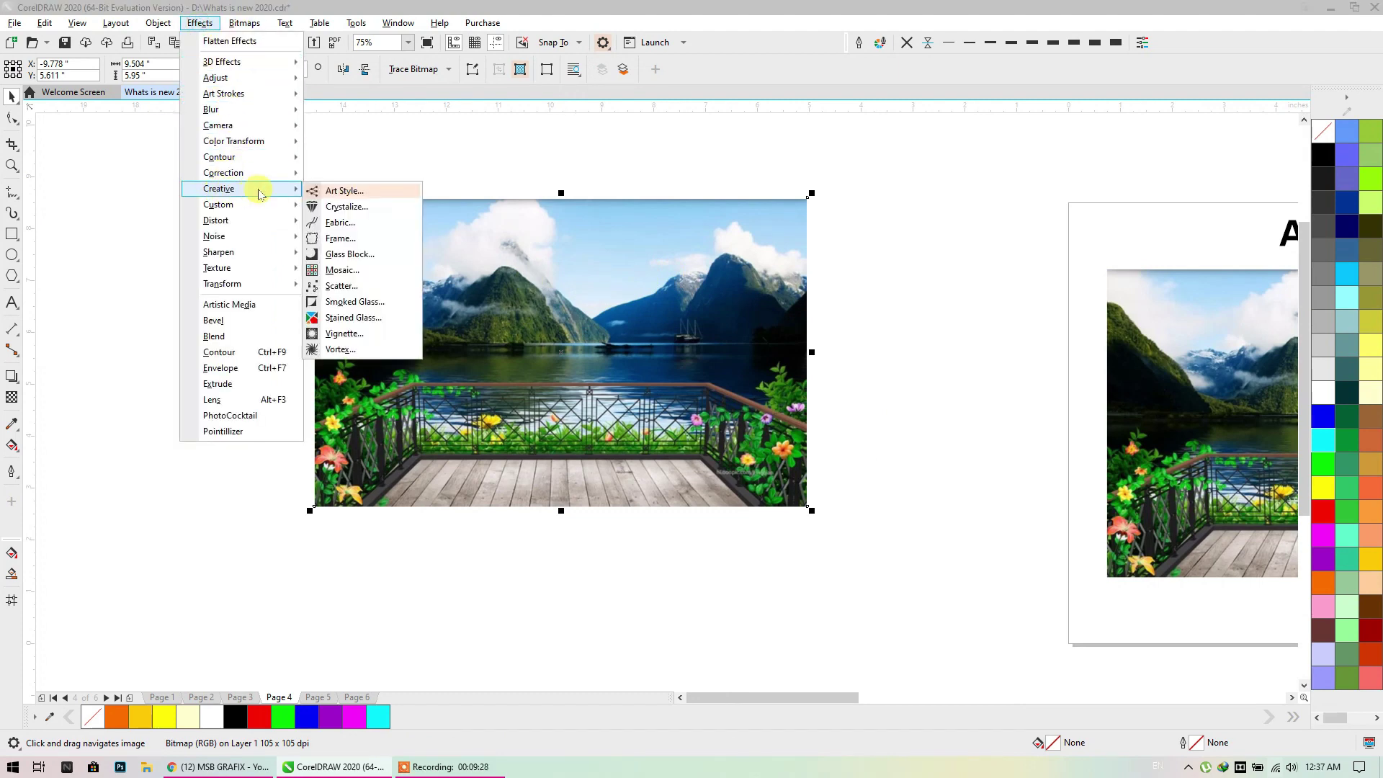
left_click(369, 192)
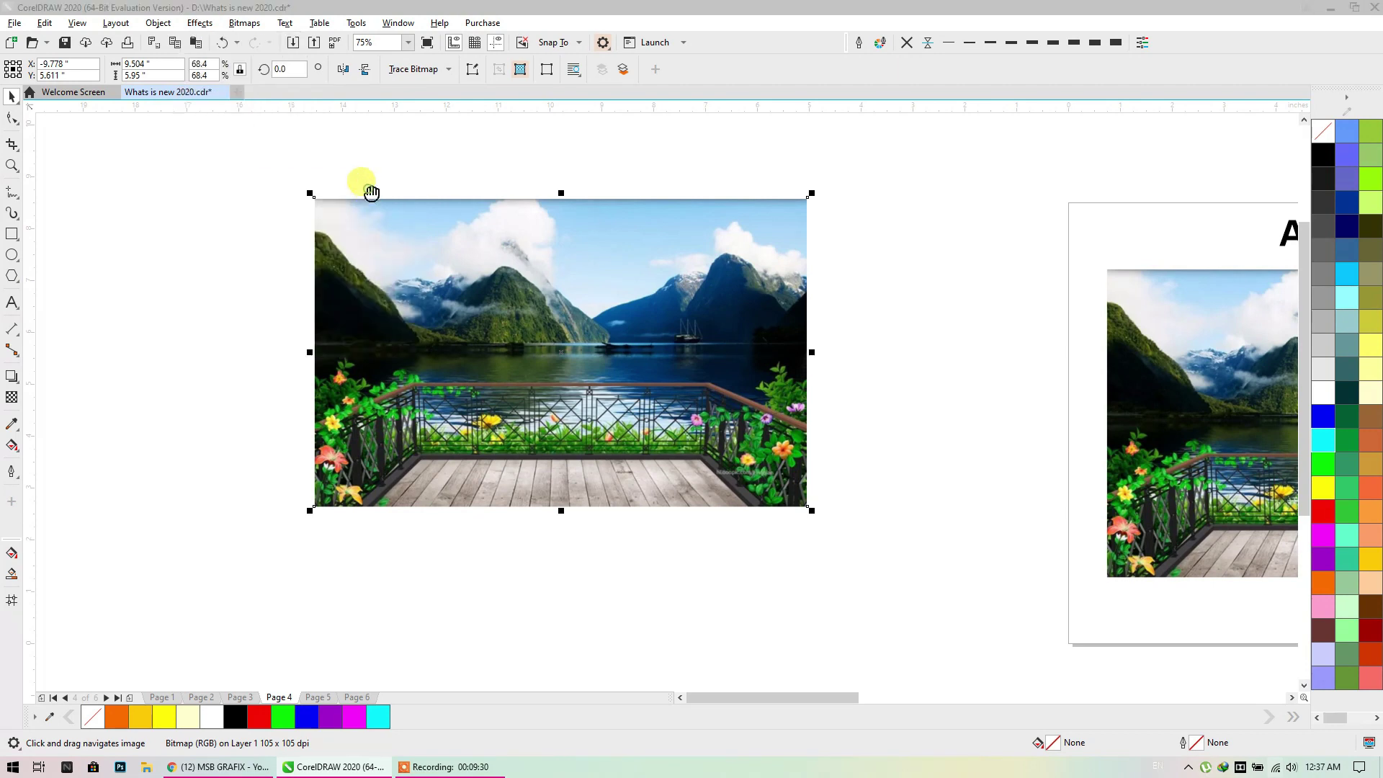
left_click(663, 342)
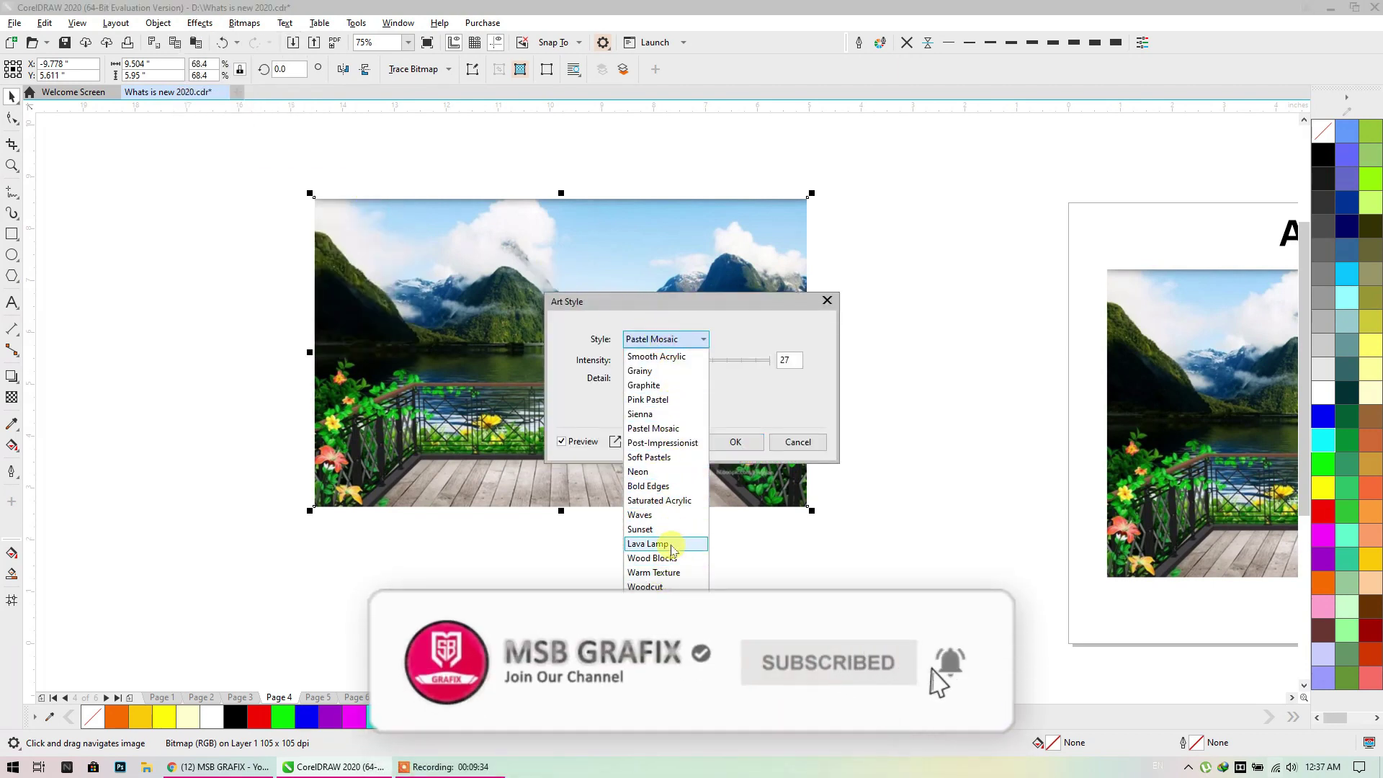
left_click(652, 487)
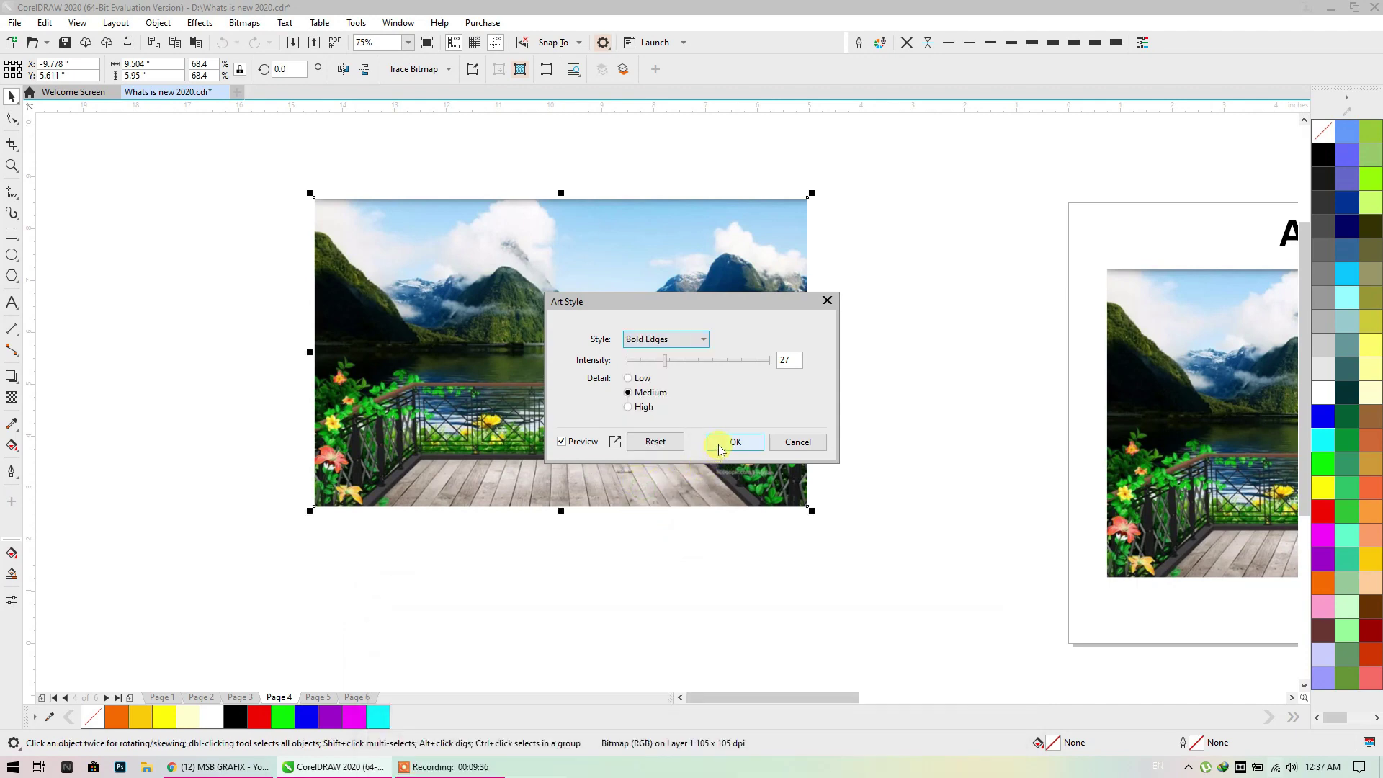
left_click(733, 360)
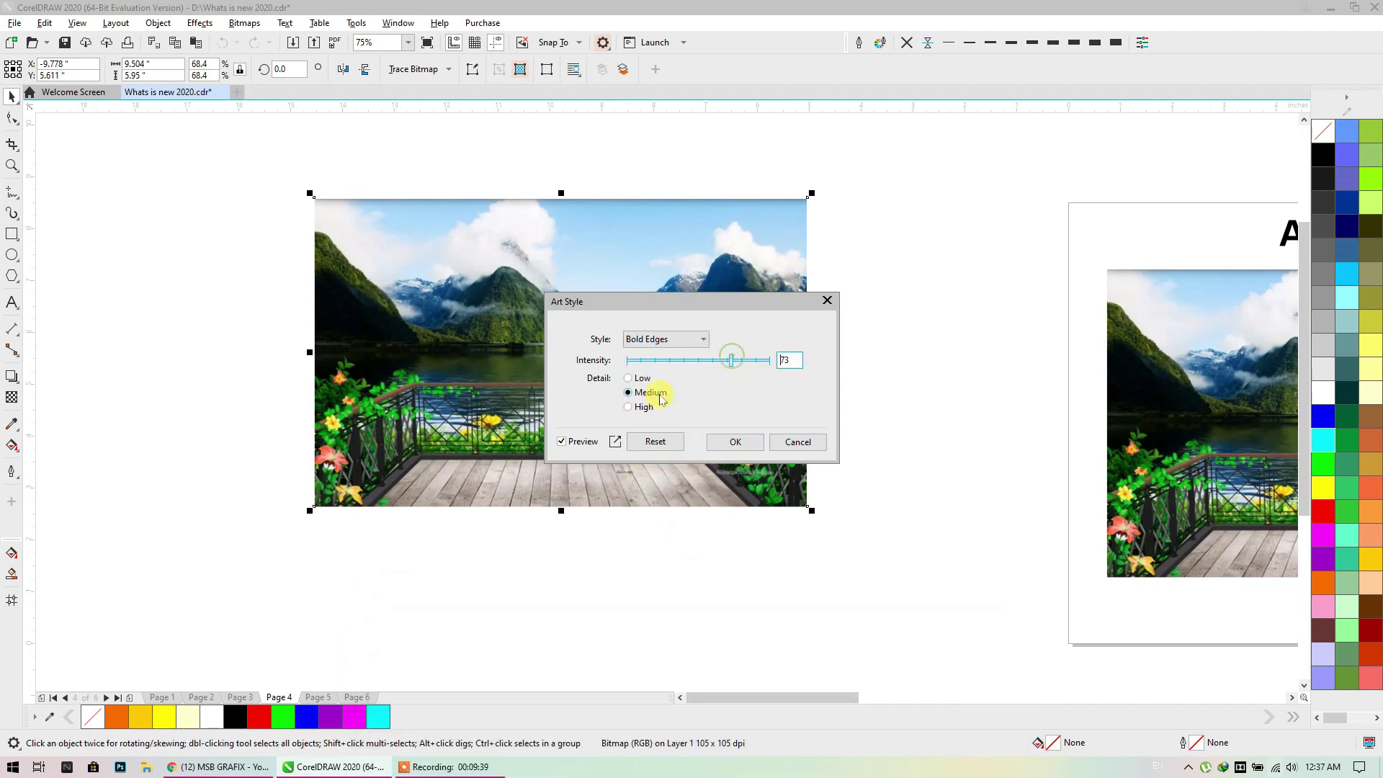
Refresh the Bold Edges preview, uncover the photo to inspect it, and apply the effect with medium detail
left_click(562, 442)
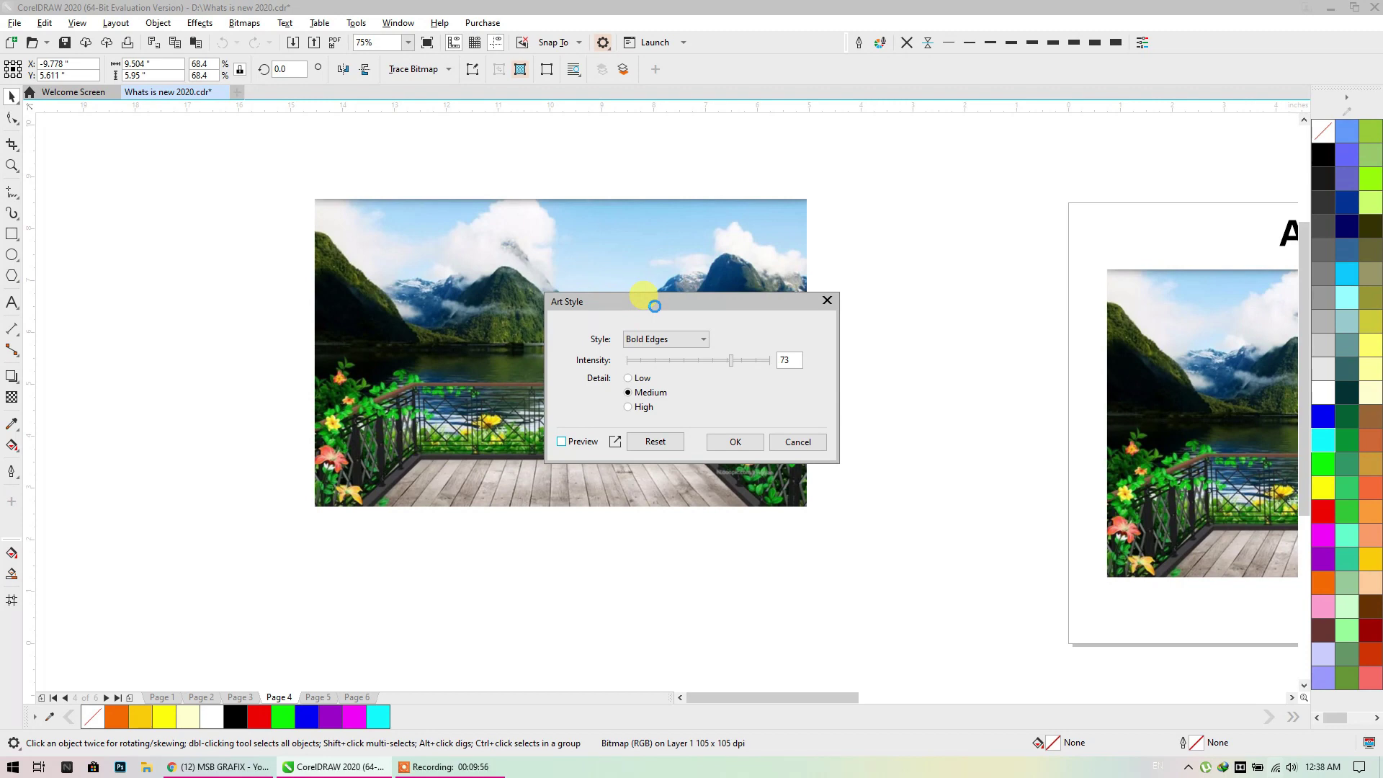
key("alt+p")
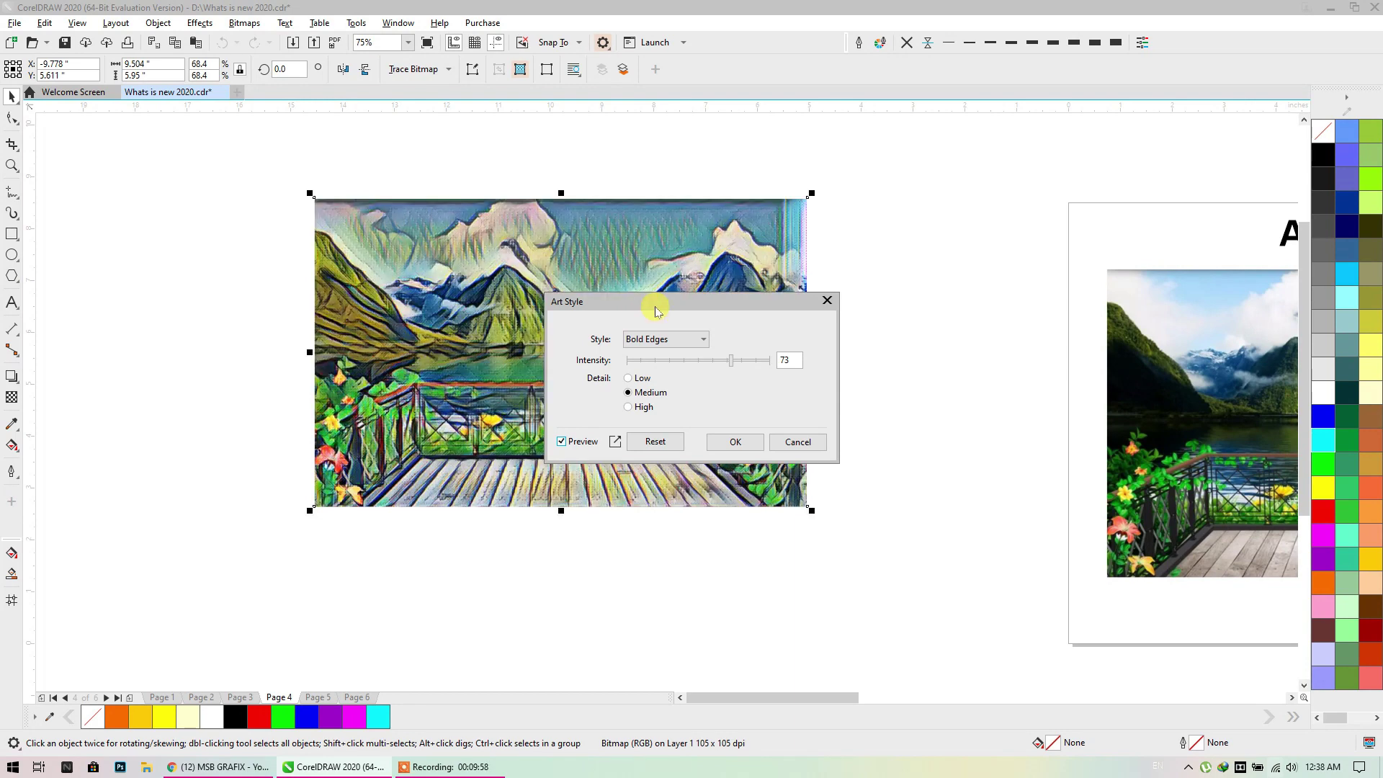
left_click_drag(656, 312, 954, 205)
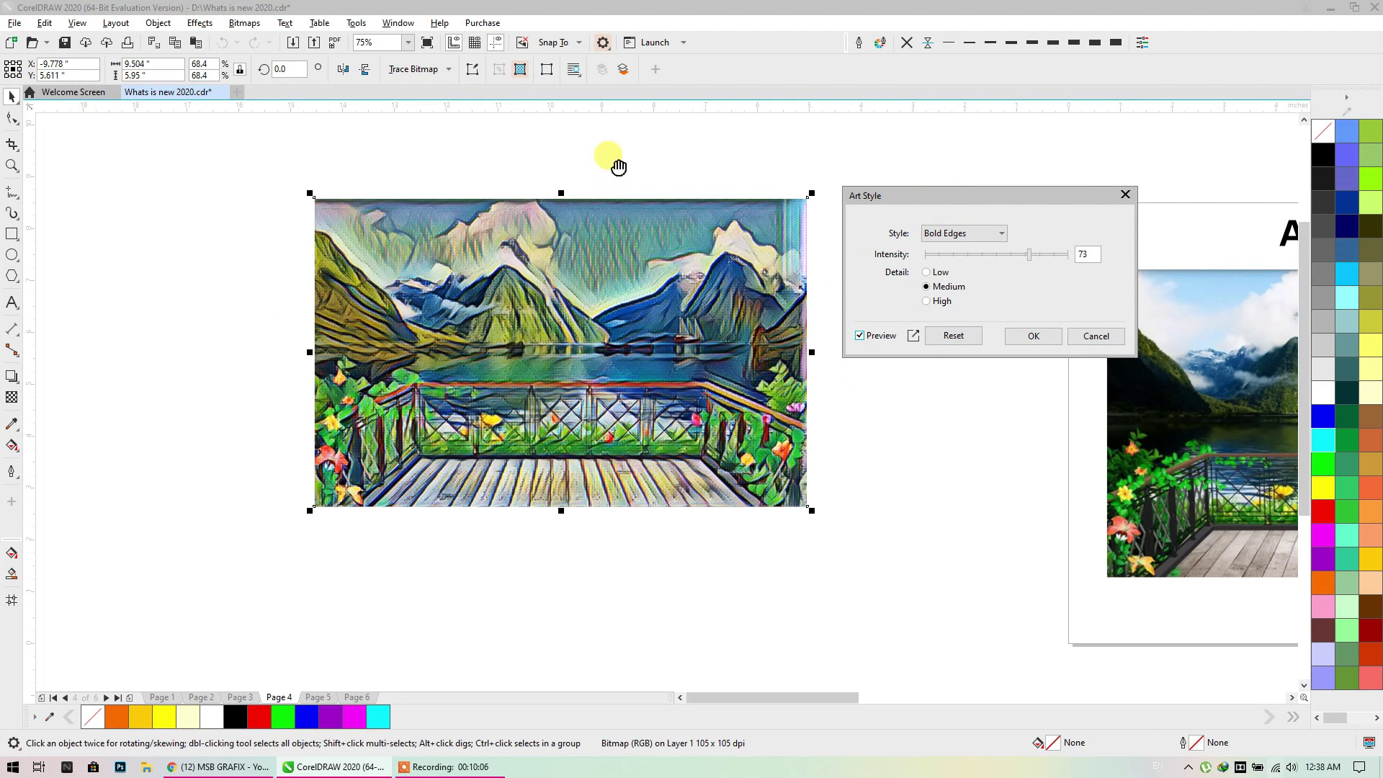
scroll(619, 167, "down", 2)
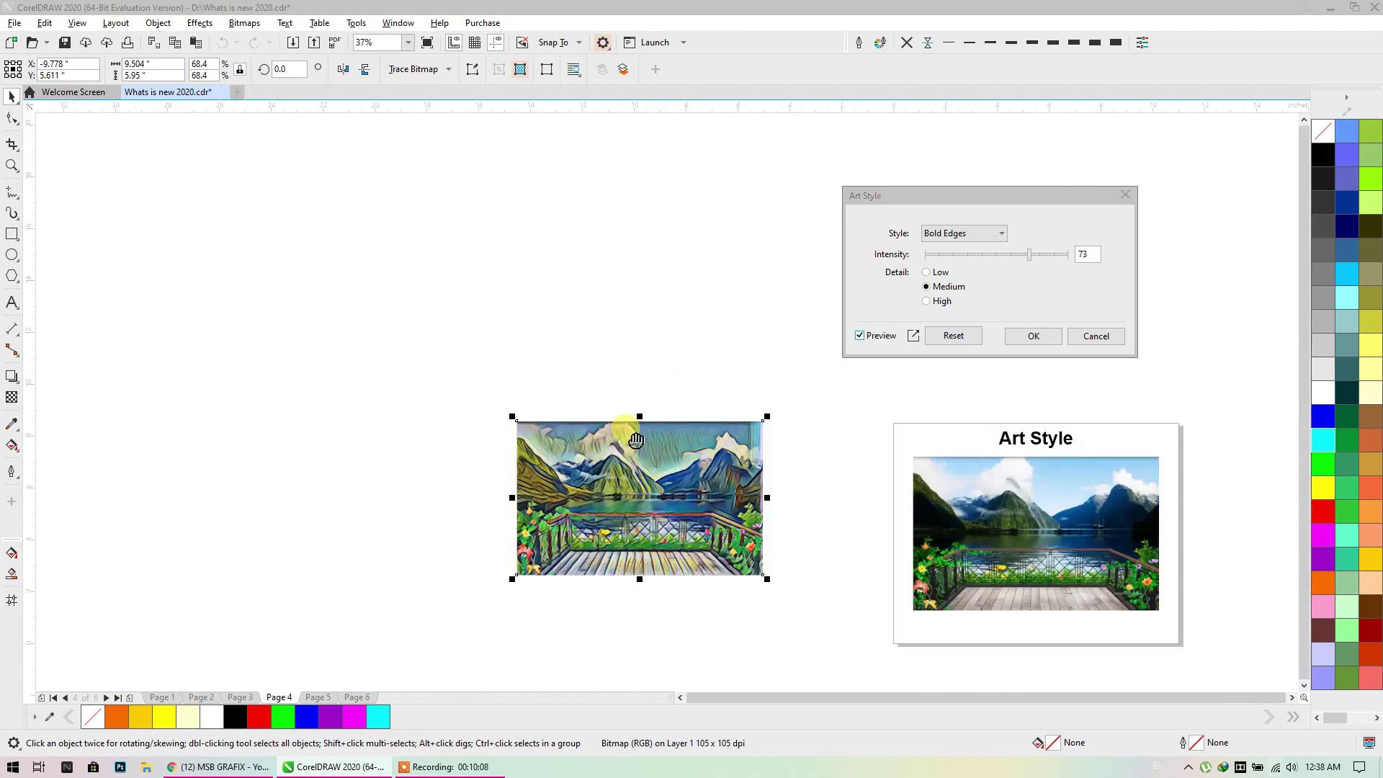
scroll(636, 440, "up", 4)
scroll(584, 415, "down", 2)
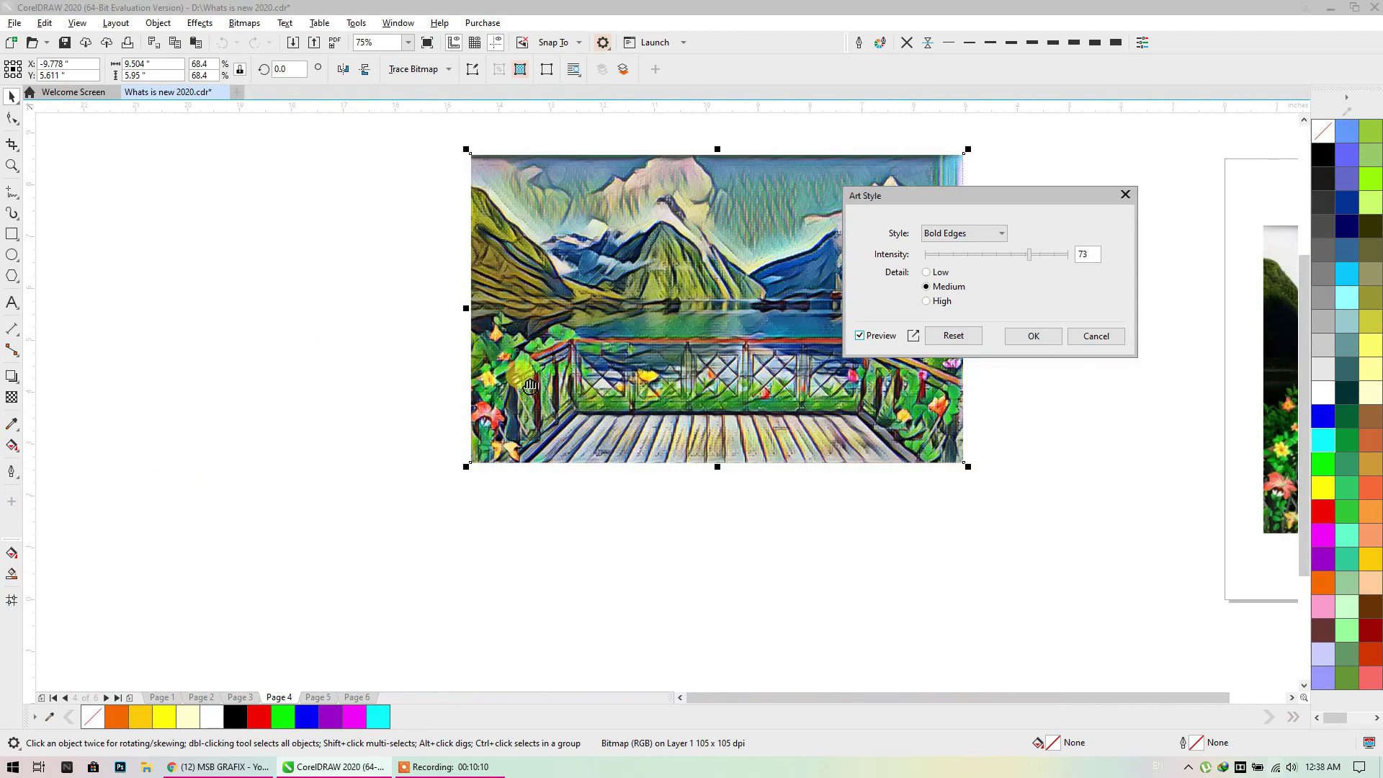
left_click(1026, 336)
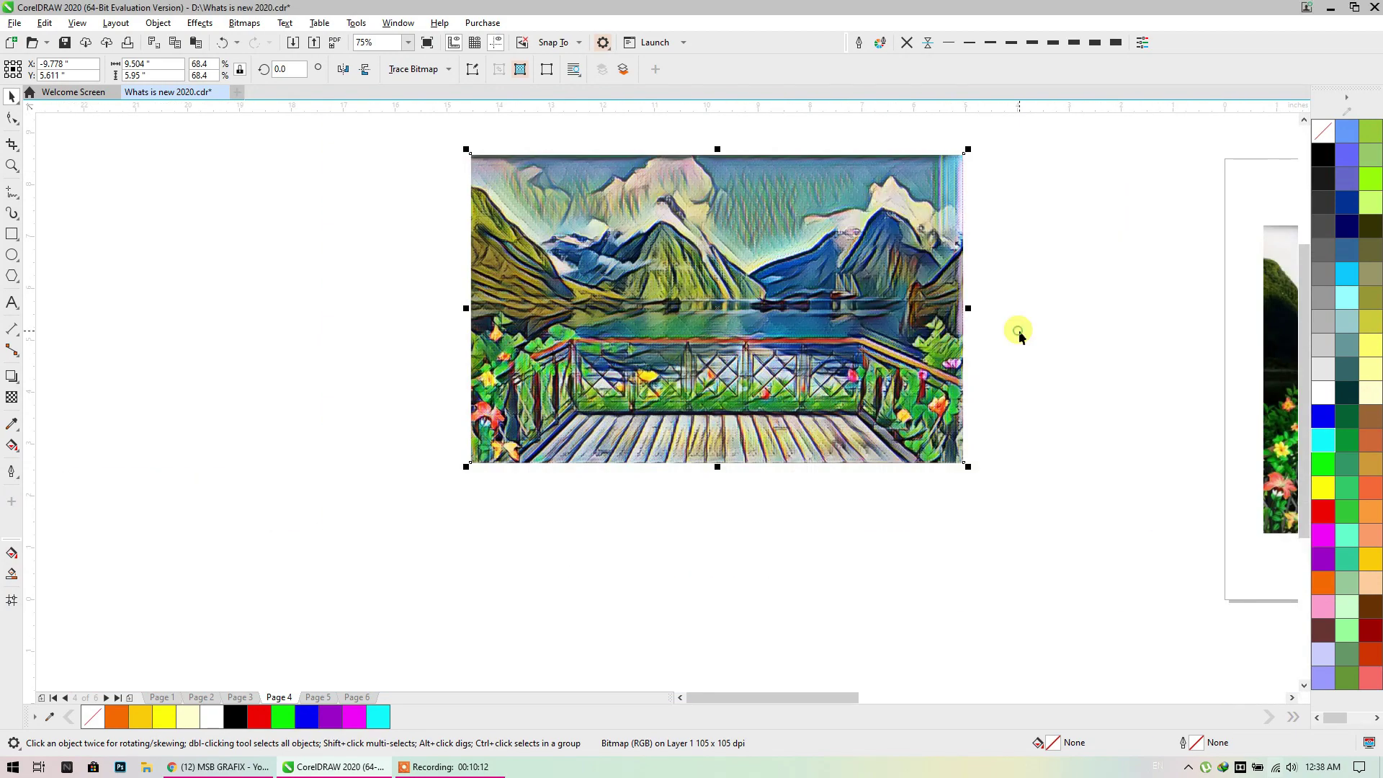
Move the Bold Edges photo to about X -12.65, Y 4.67 inches, inspect it up close, and deselect it
left_click_drag(785, 255, 633, 301)
scroll(633, 300, "up", 2)
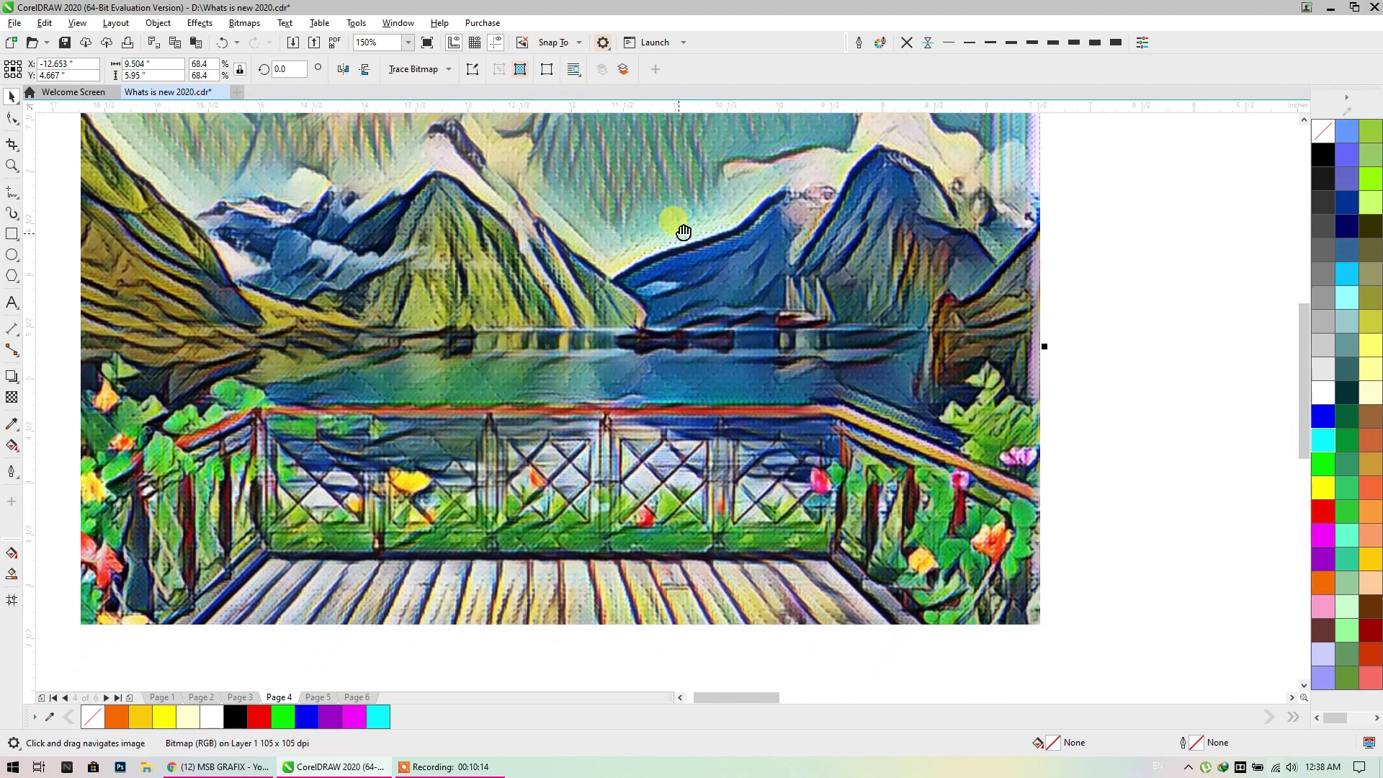
scroll(596, 455, "down", 2)
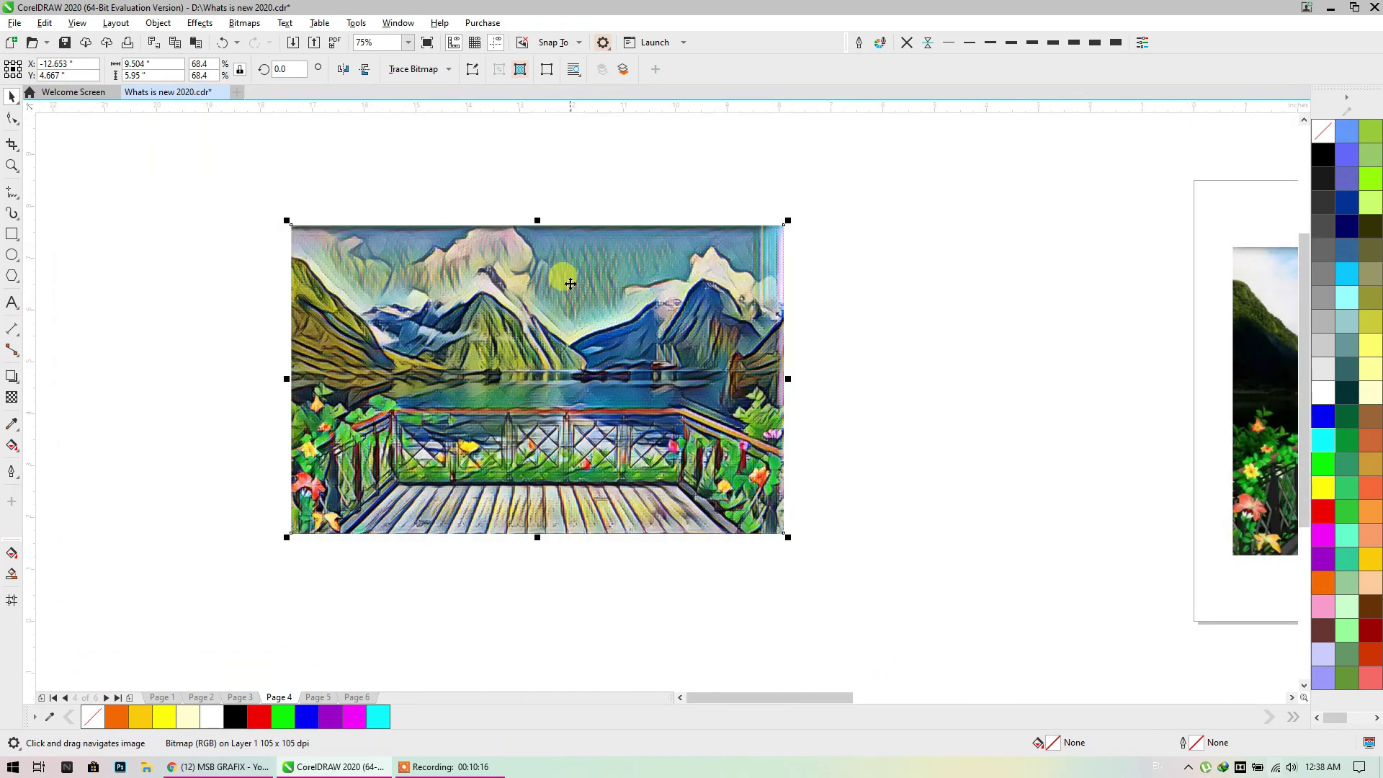
left_click(588, 241)
left_click(572, 162)
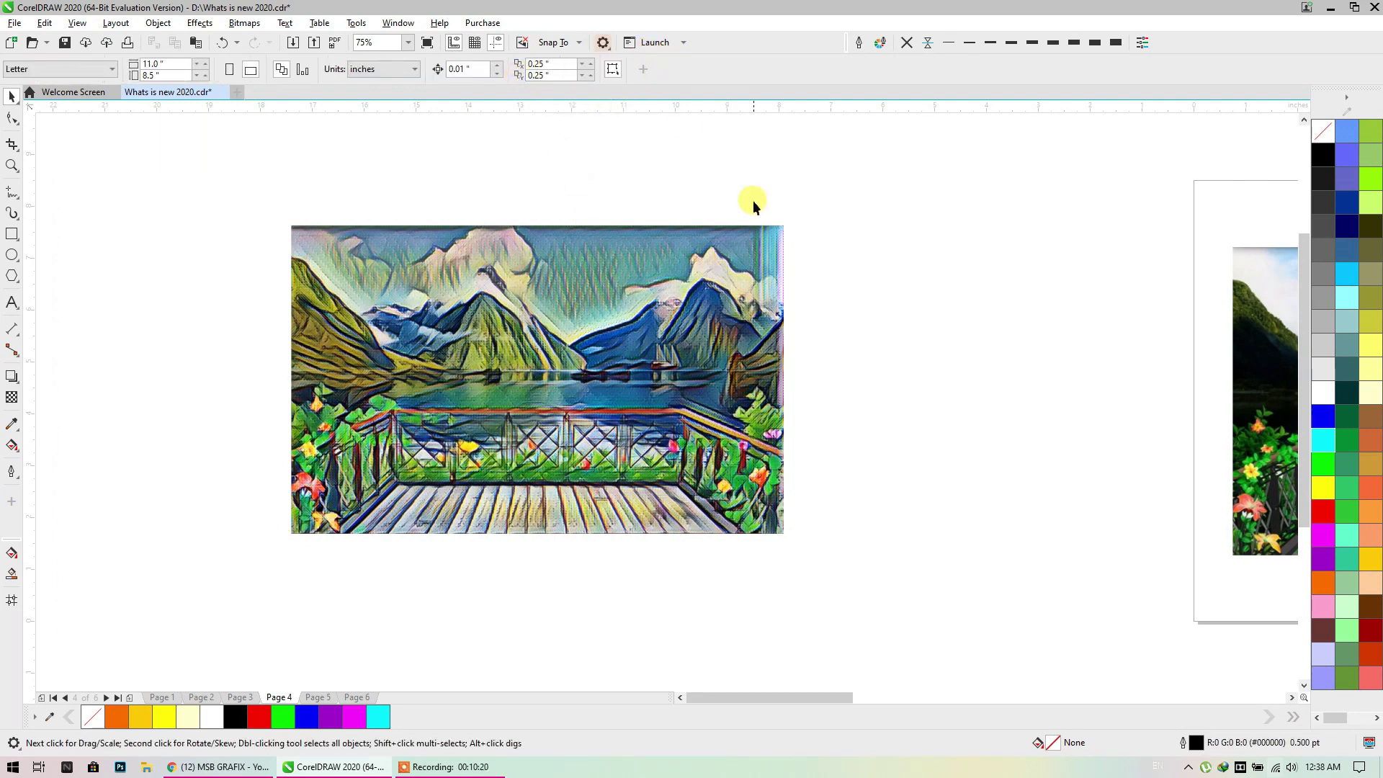
Review the global general options for the GPU acceleration setting and close the options
left_click(608, 46)
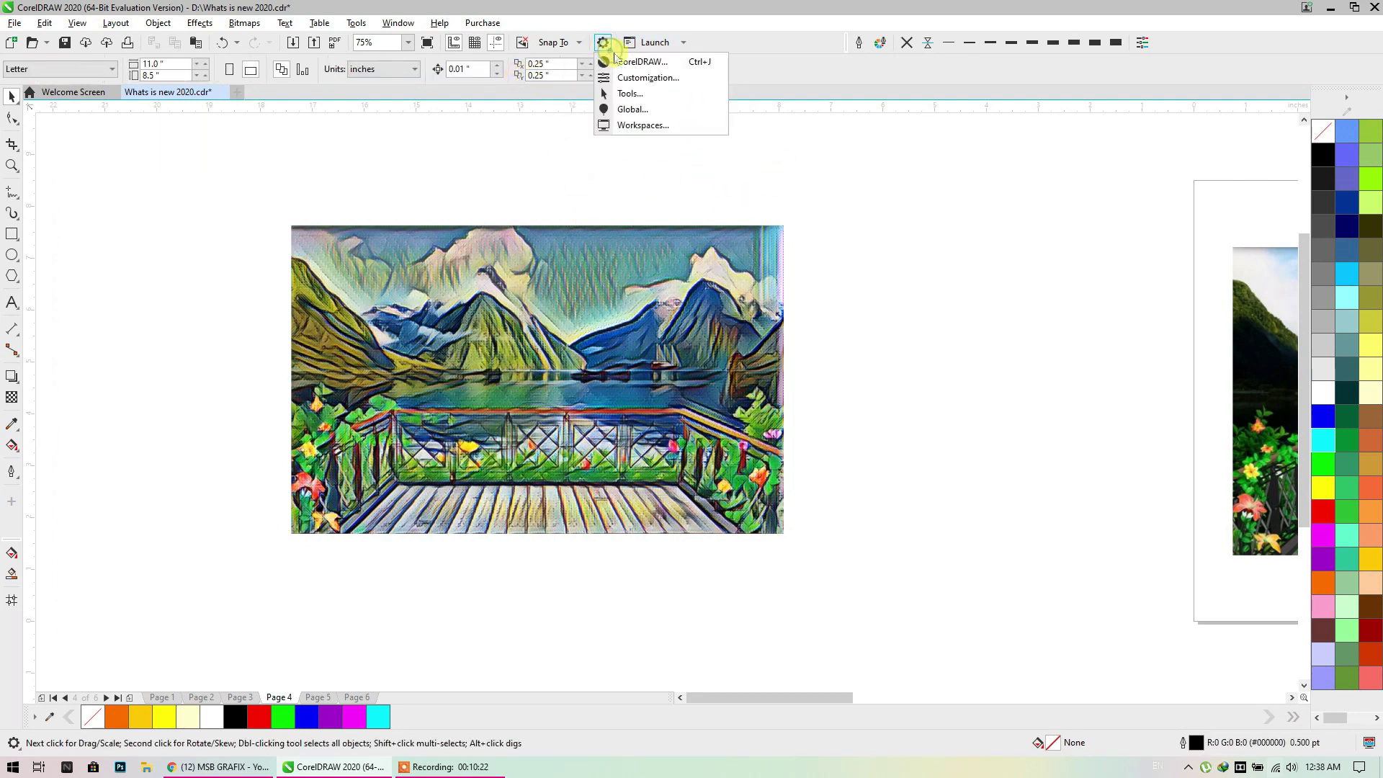
left_click(643, 76)
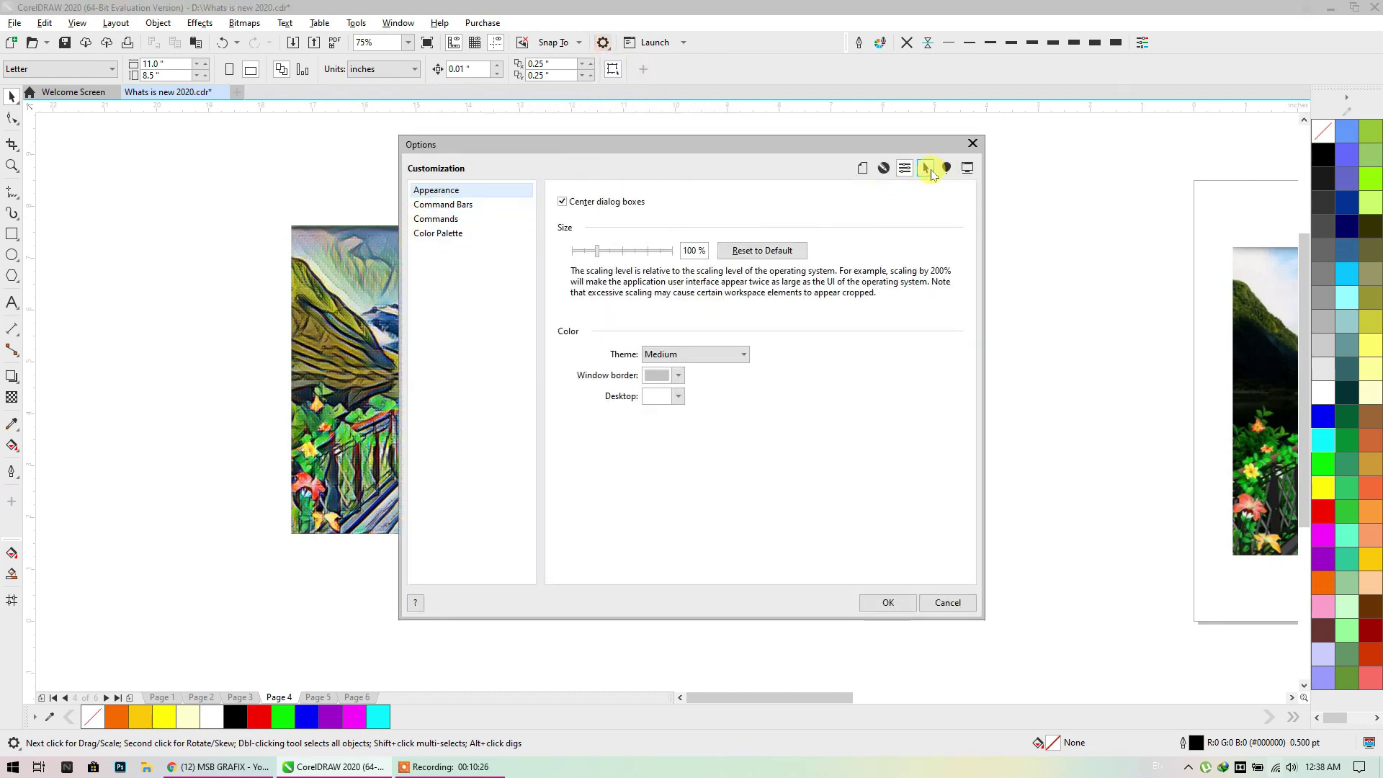
left_click(929, 171)
left_click(945, 173)
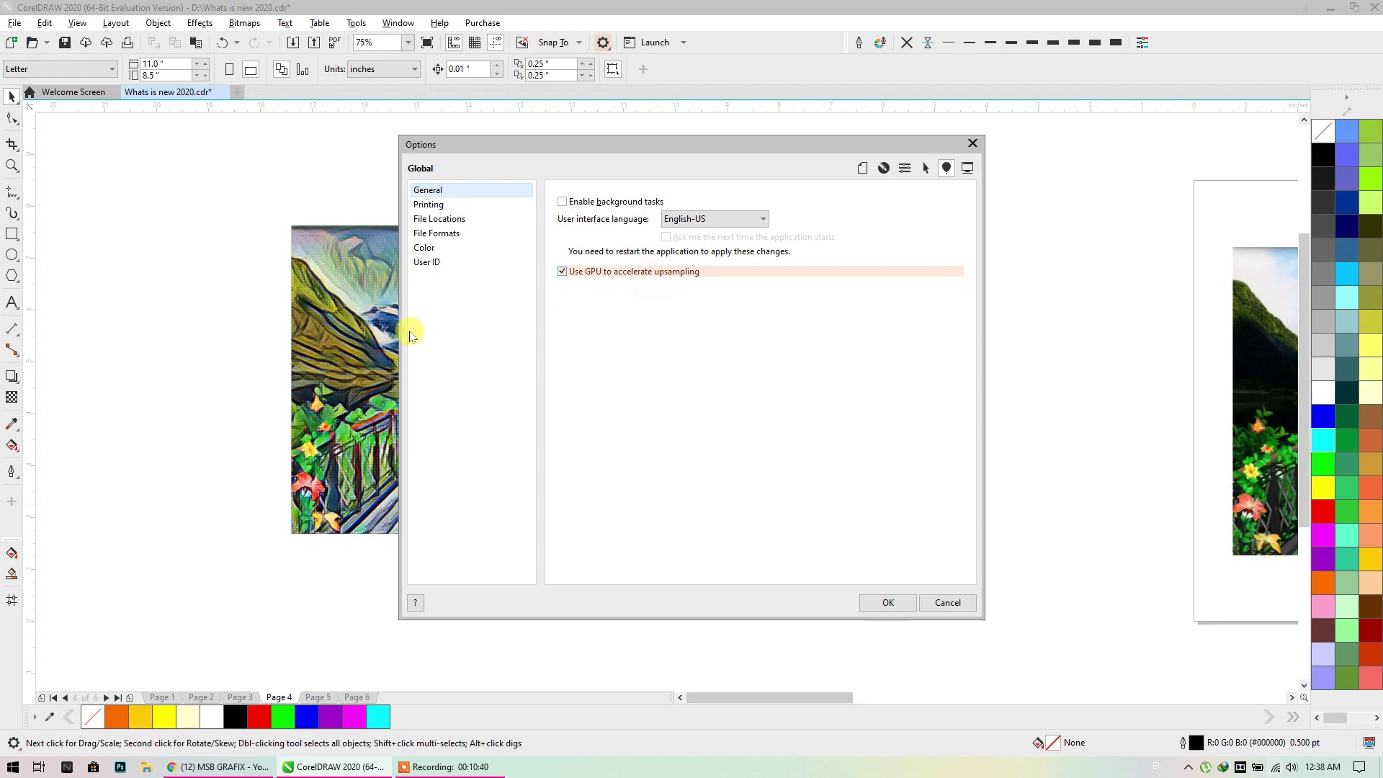
left_click(870, 607)
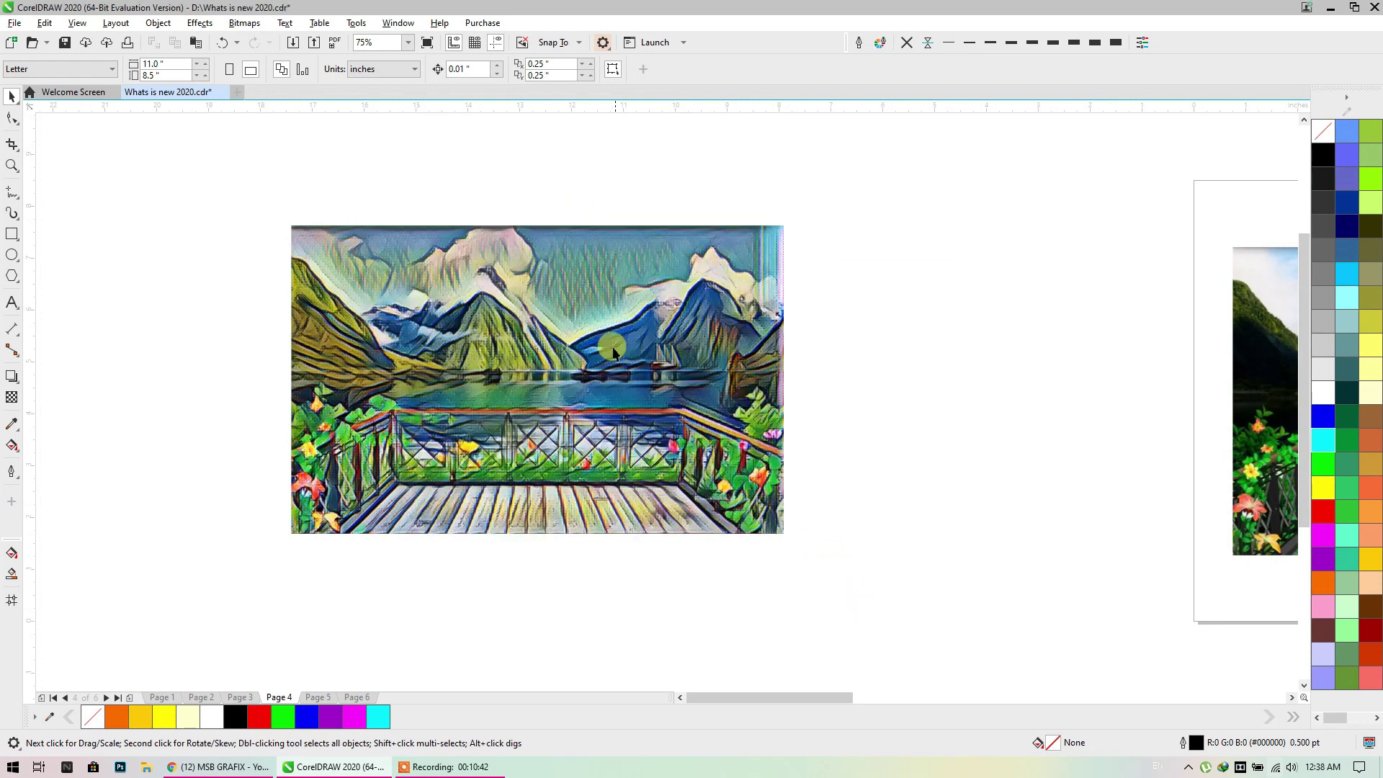
Copy the original photo below the Bold Edges version and apply the Warm Texture art style at intensity 87 with medium detail
scroll(500, 323, "down", 2)
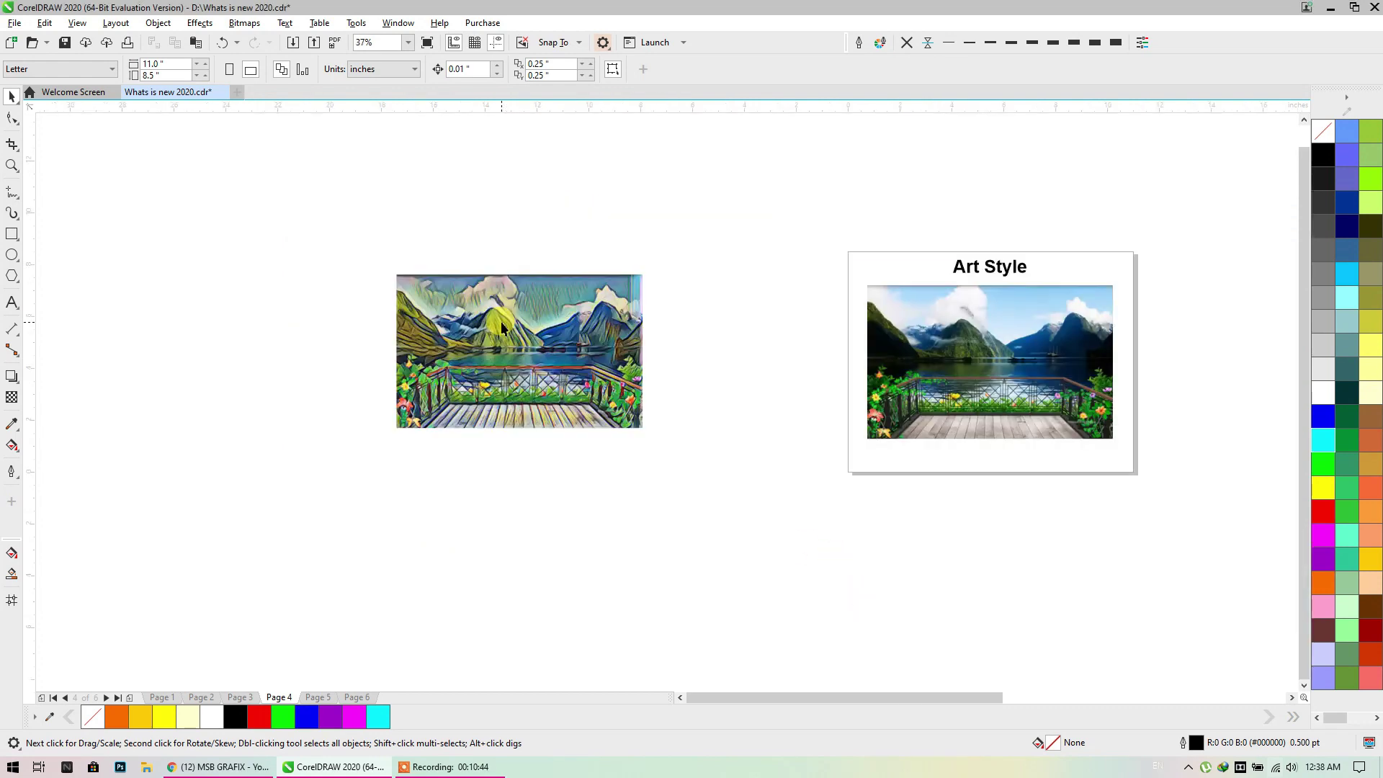
left_click_drag(951, 339, 445, 512)
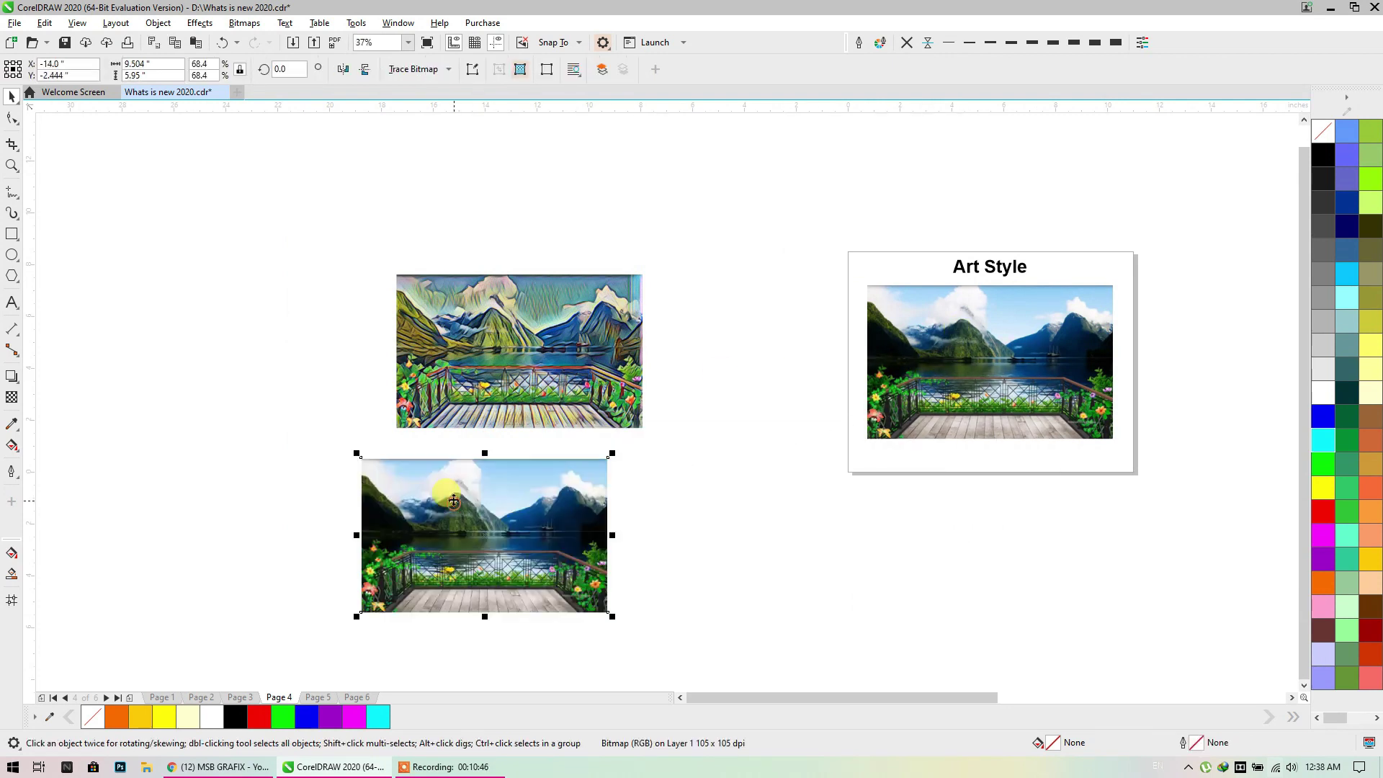
left_click(245, 23)
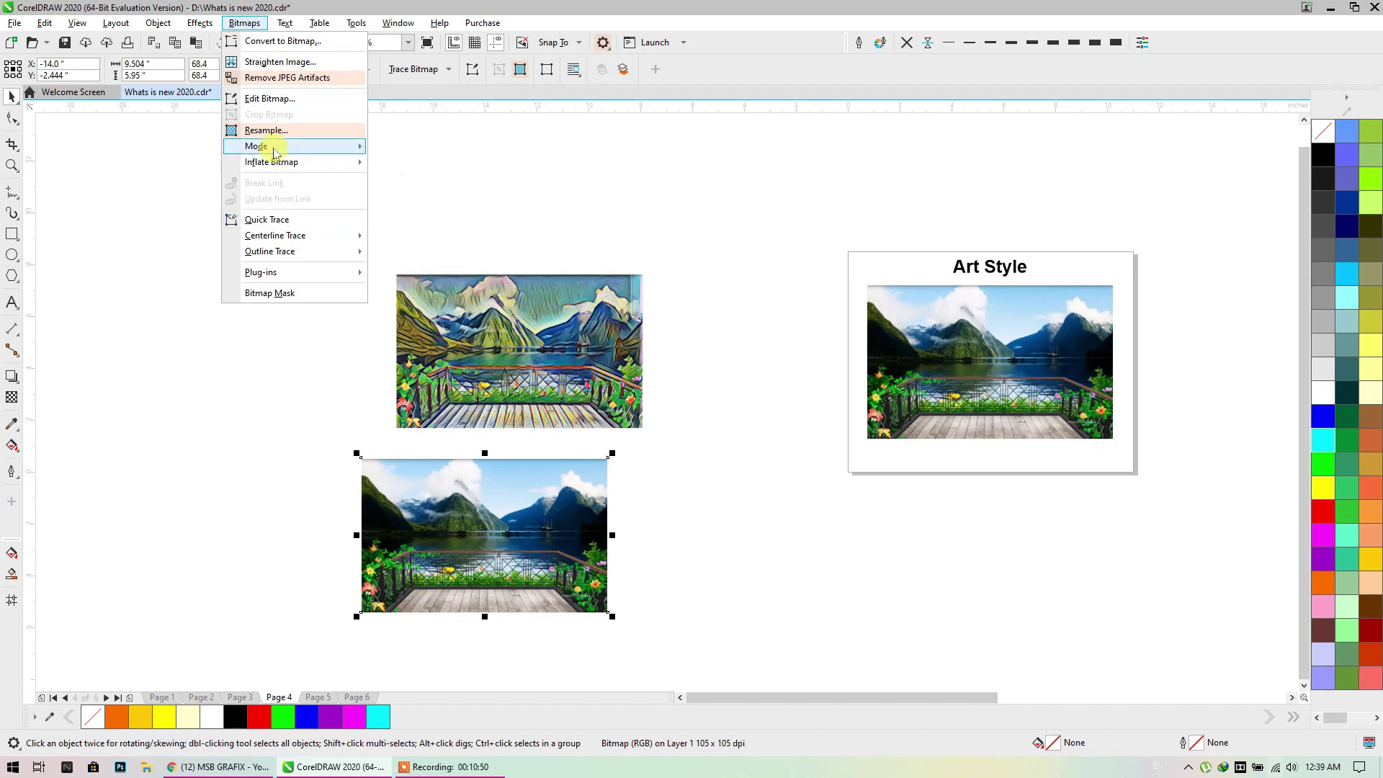
mouse_move(200, 23)
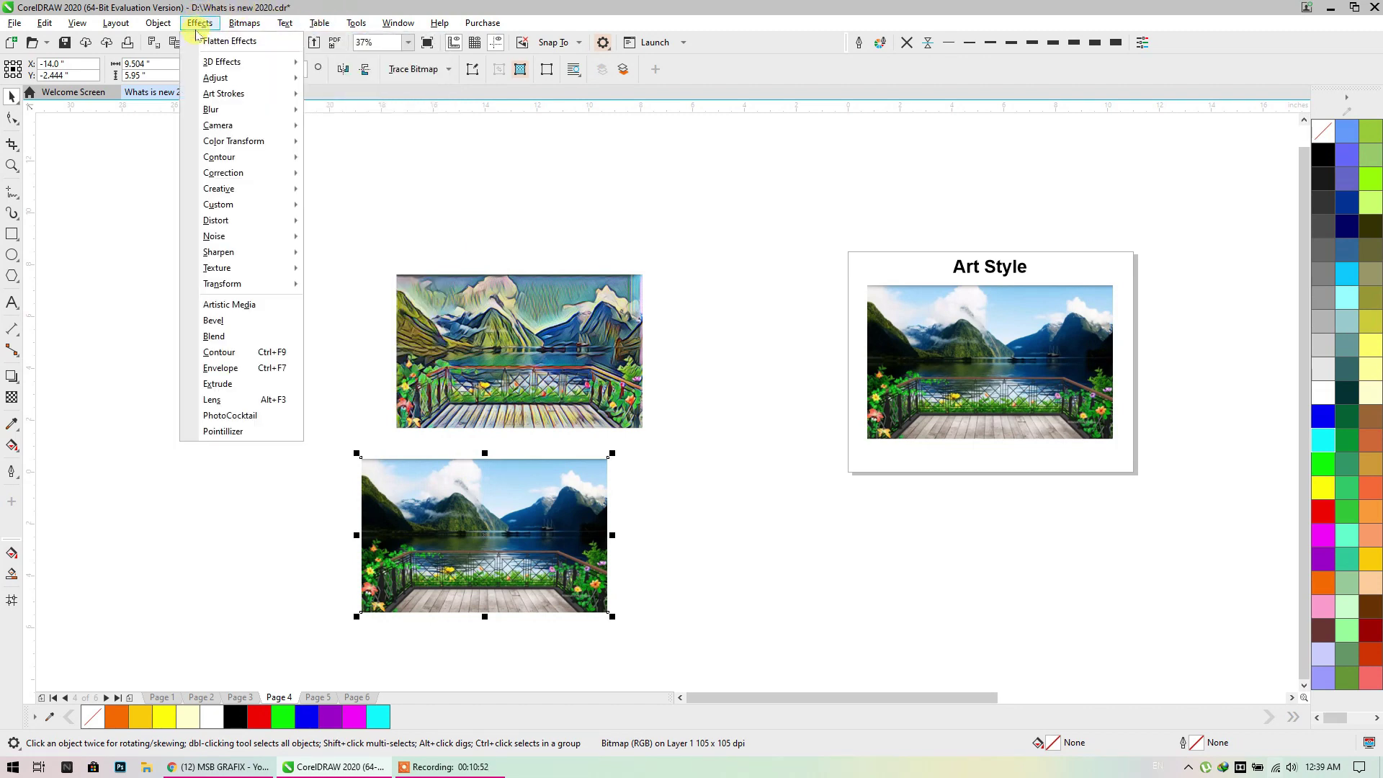
mouse_move(285, 189)
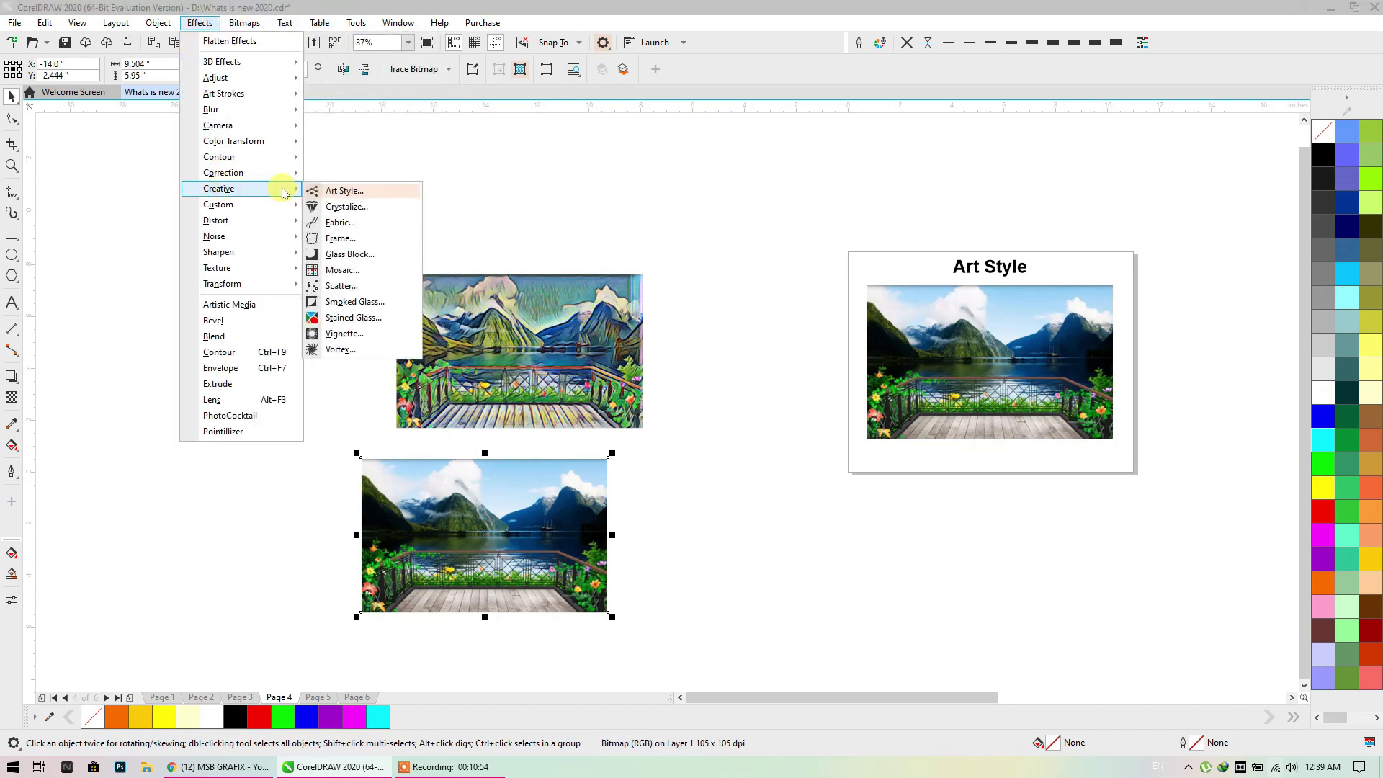
left_click(344, 191)
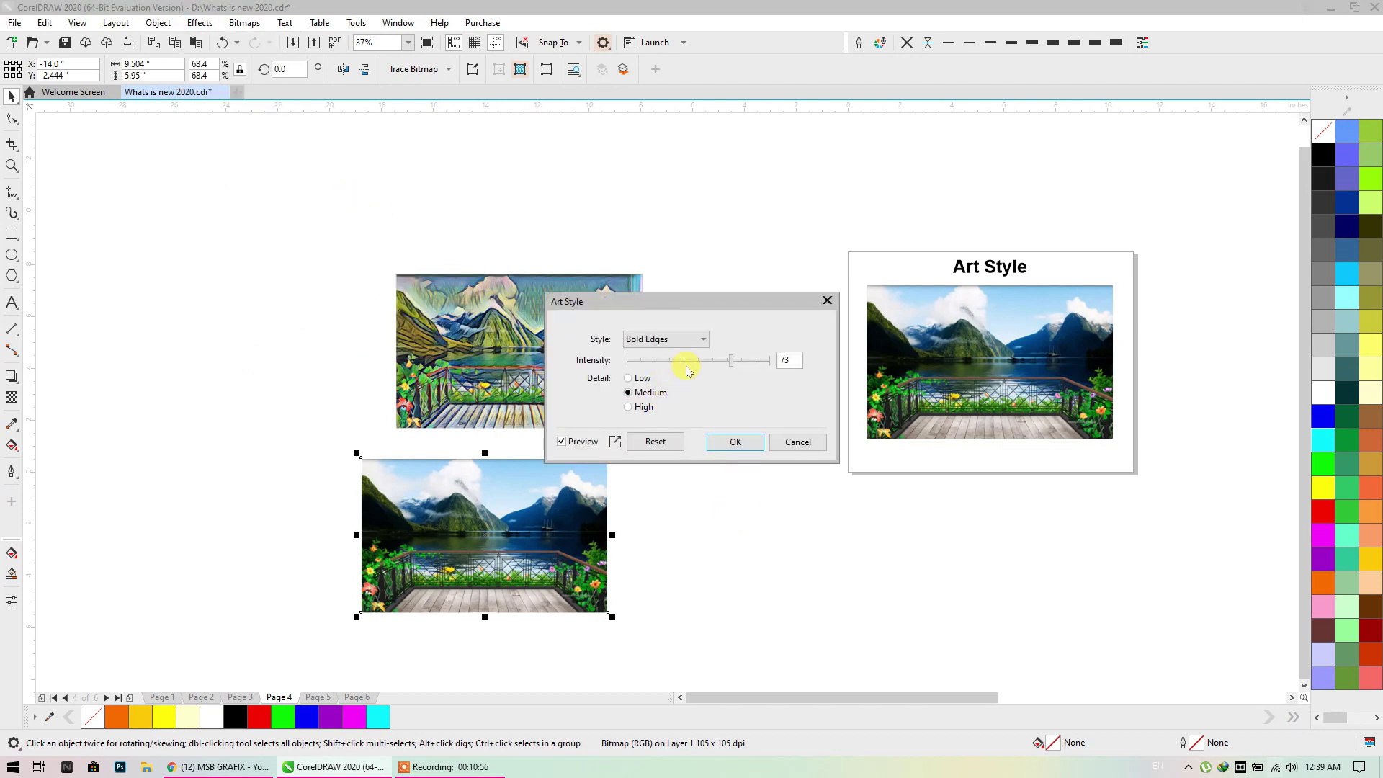
left_click(745, 364)
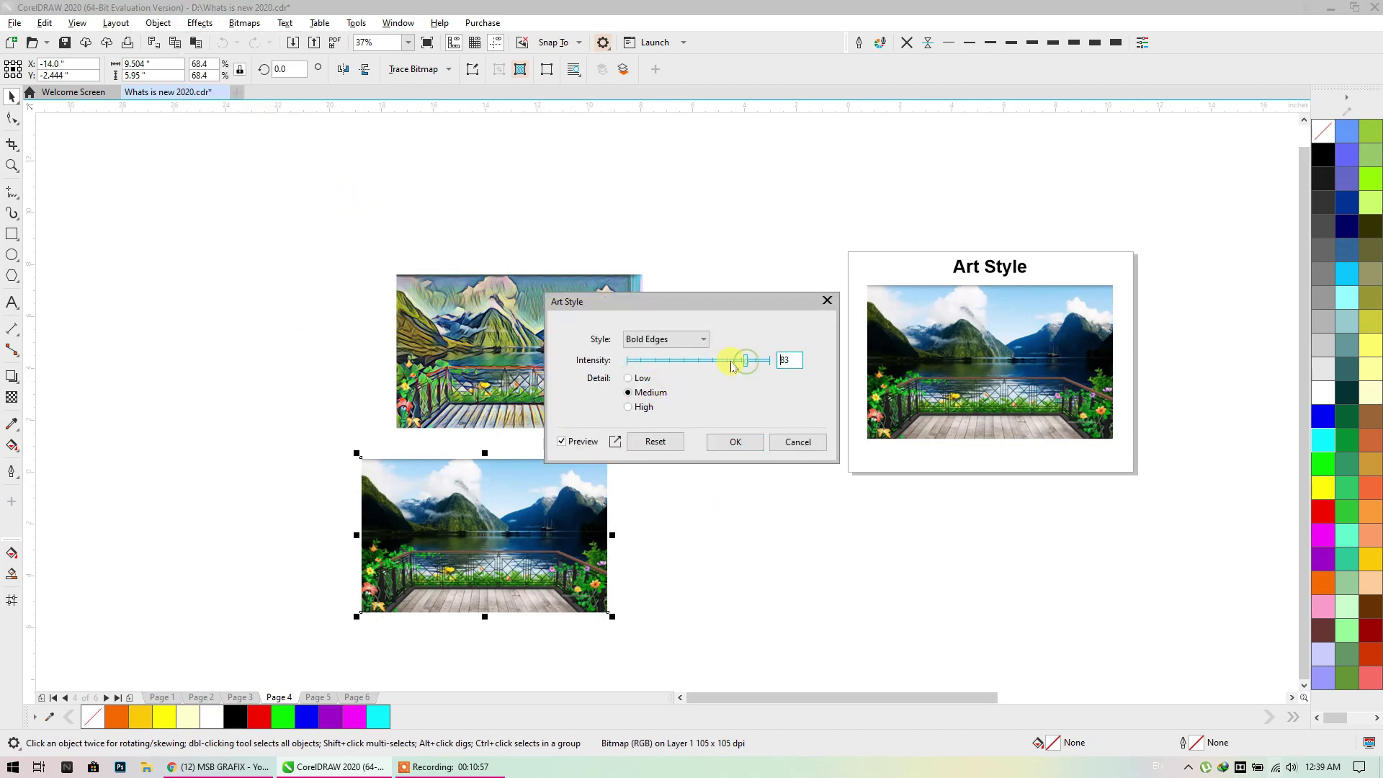
left_click(678, 339)
left_click(661, 576)
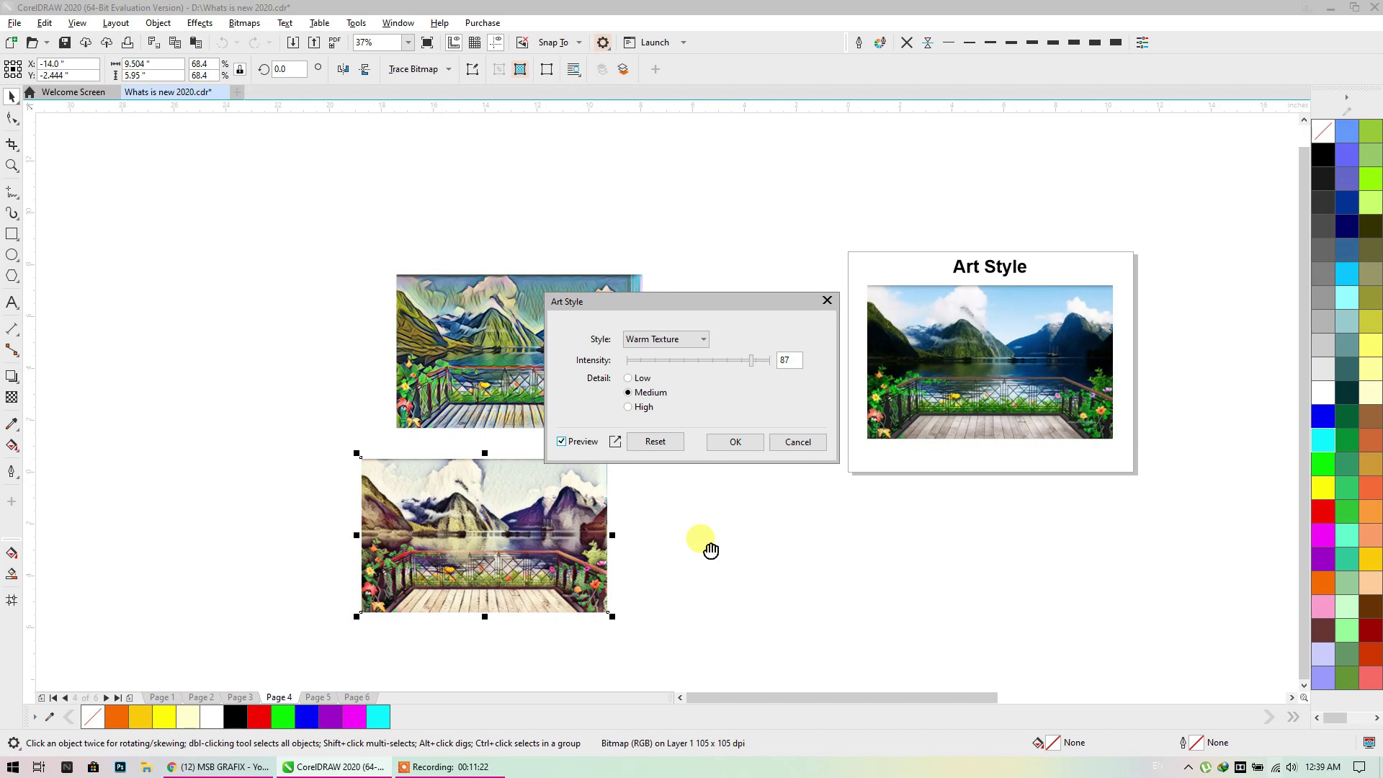
left_click(736, 435)
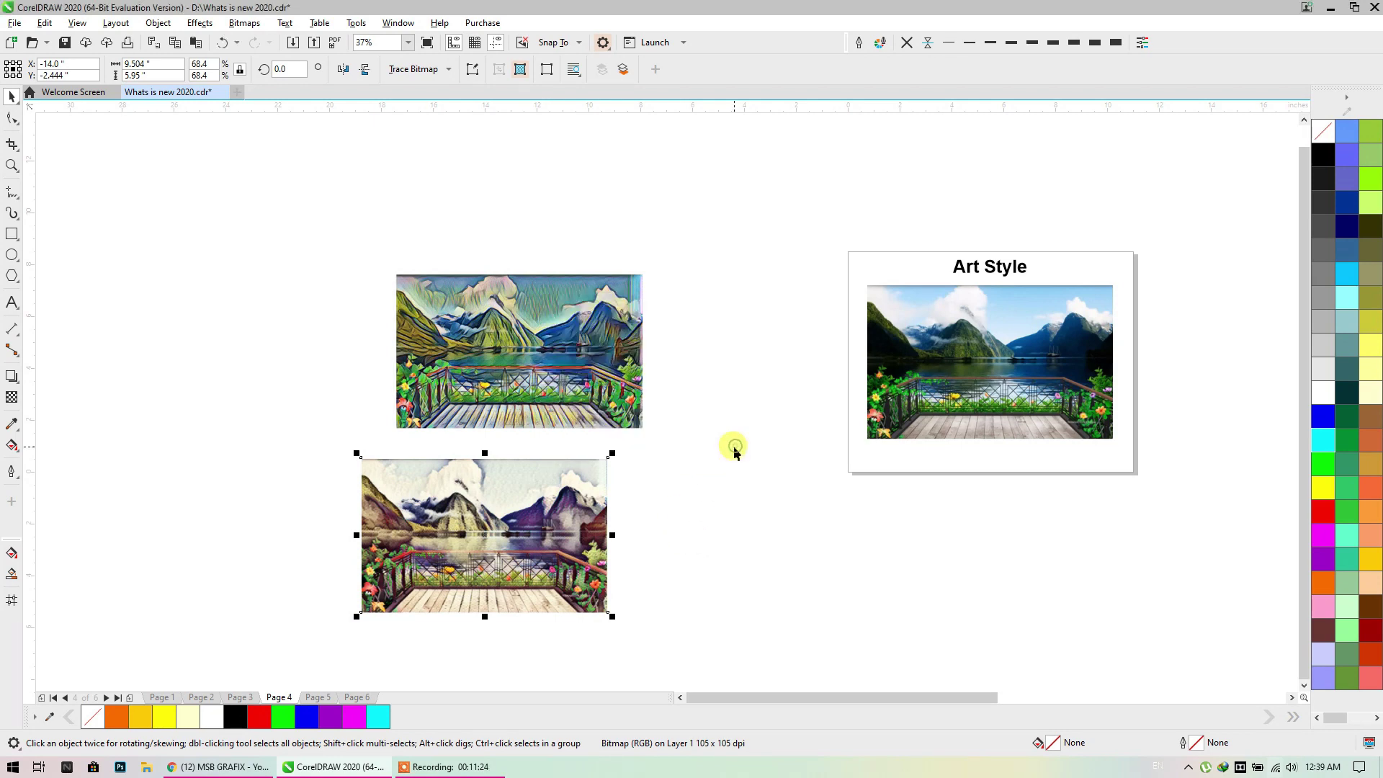
Move the Warm Texture photo directly beneath the Bold Edges version and inspect its texture up close
left_click_drag(514, 519, 546, 499)
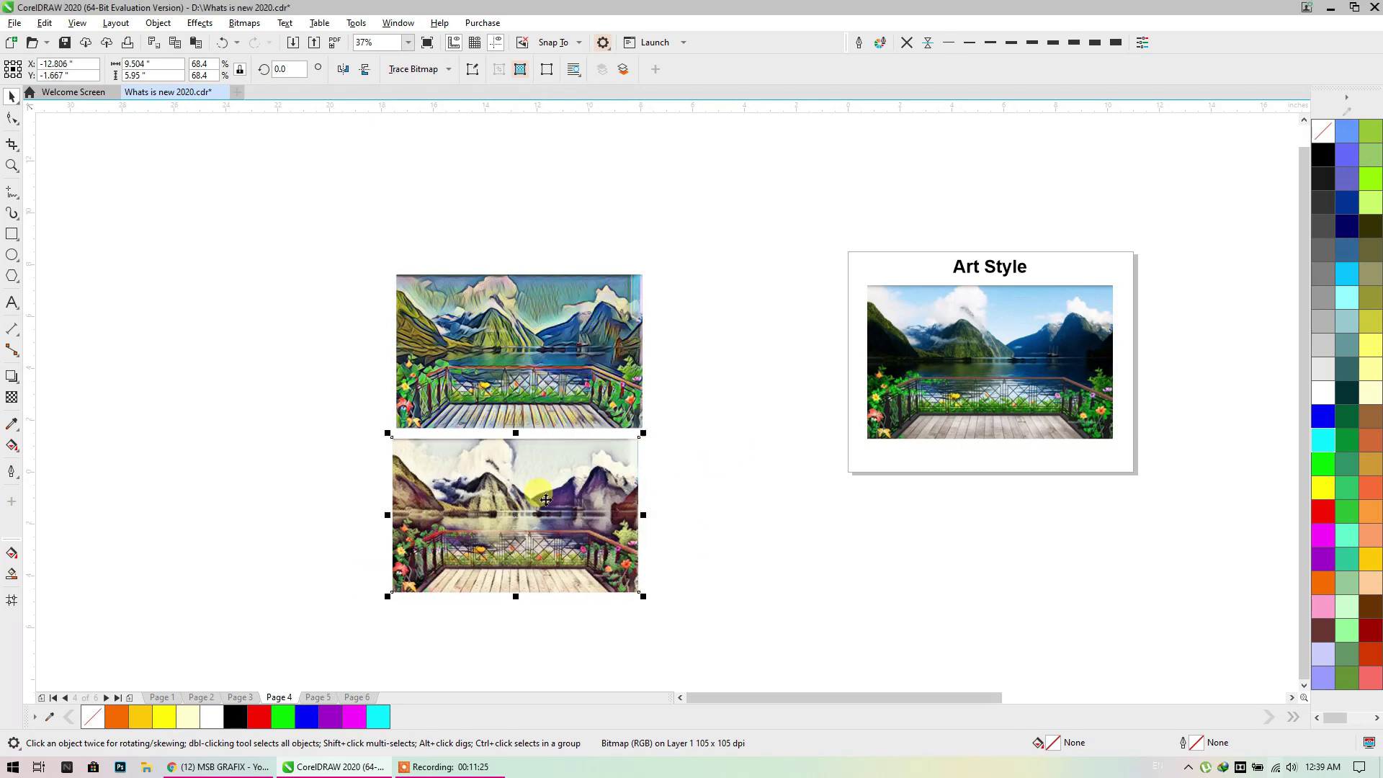
left_click(950, 379)
scroll(562, 512, "up", 1)
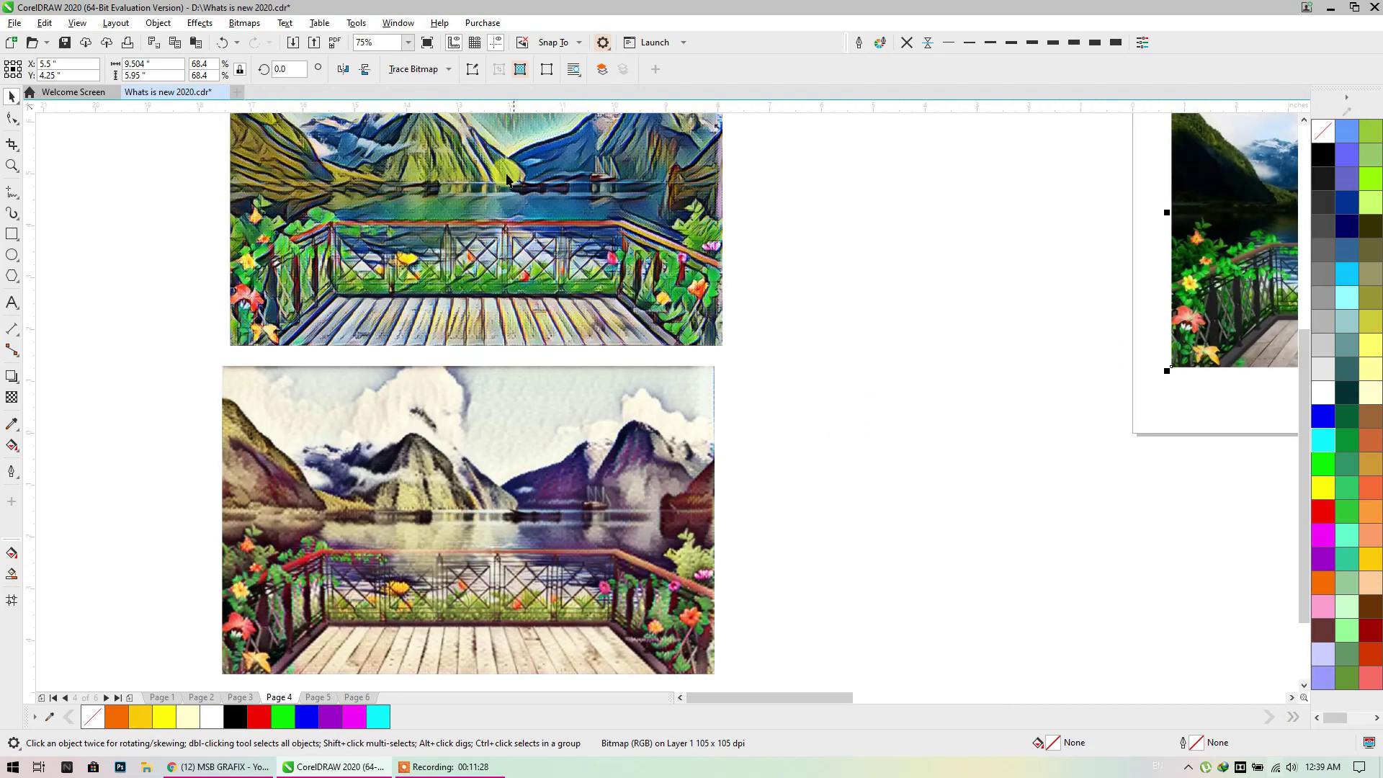
scroll(445, 455, "up", 2)
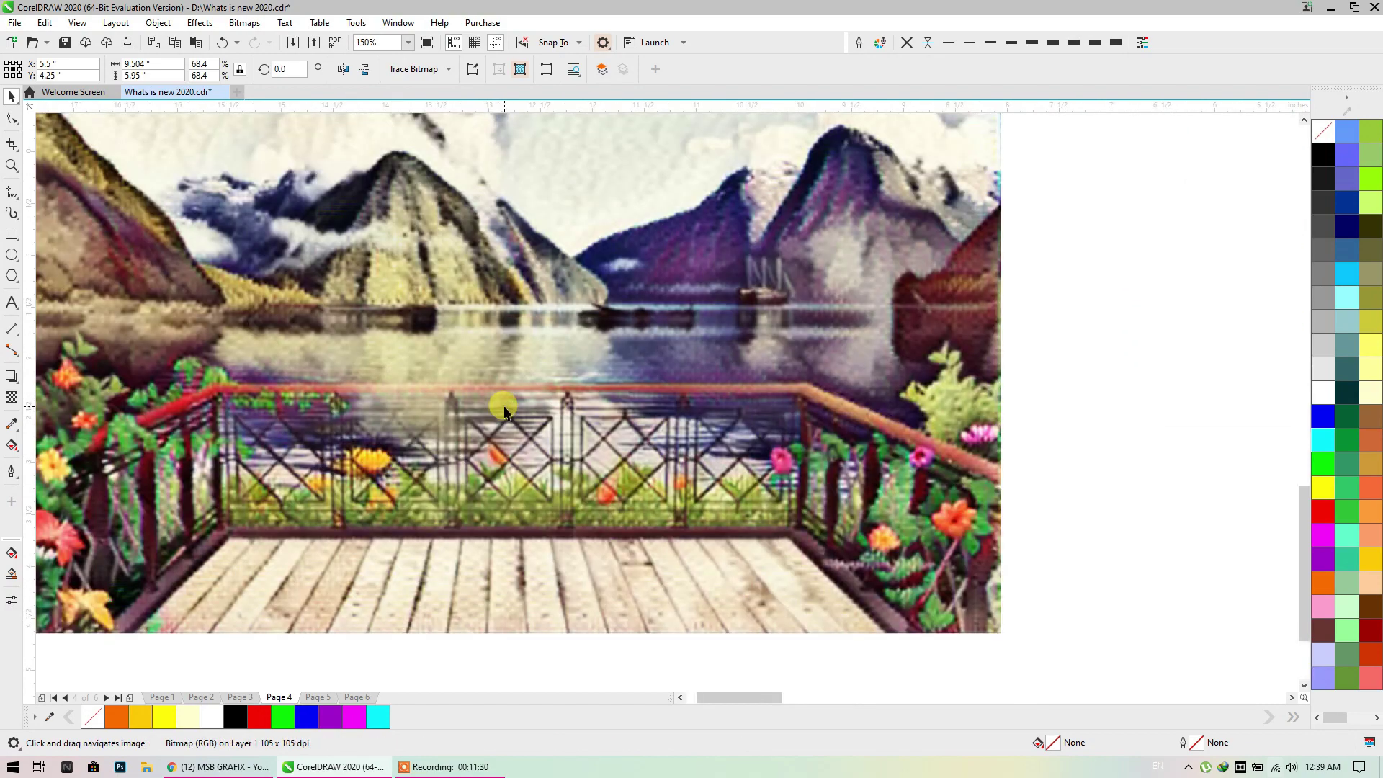
Examine the six prepared Art Style samples beyond the right side of the page and compare their styles up close
scroll(504, 409, "down", 3)
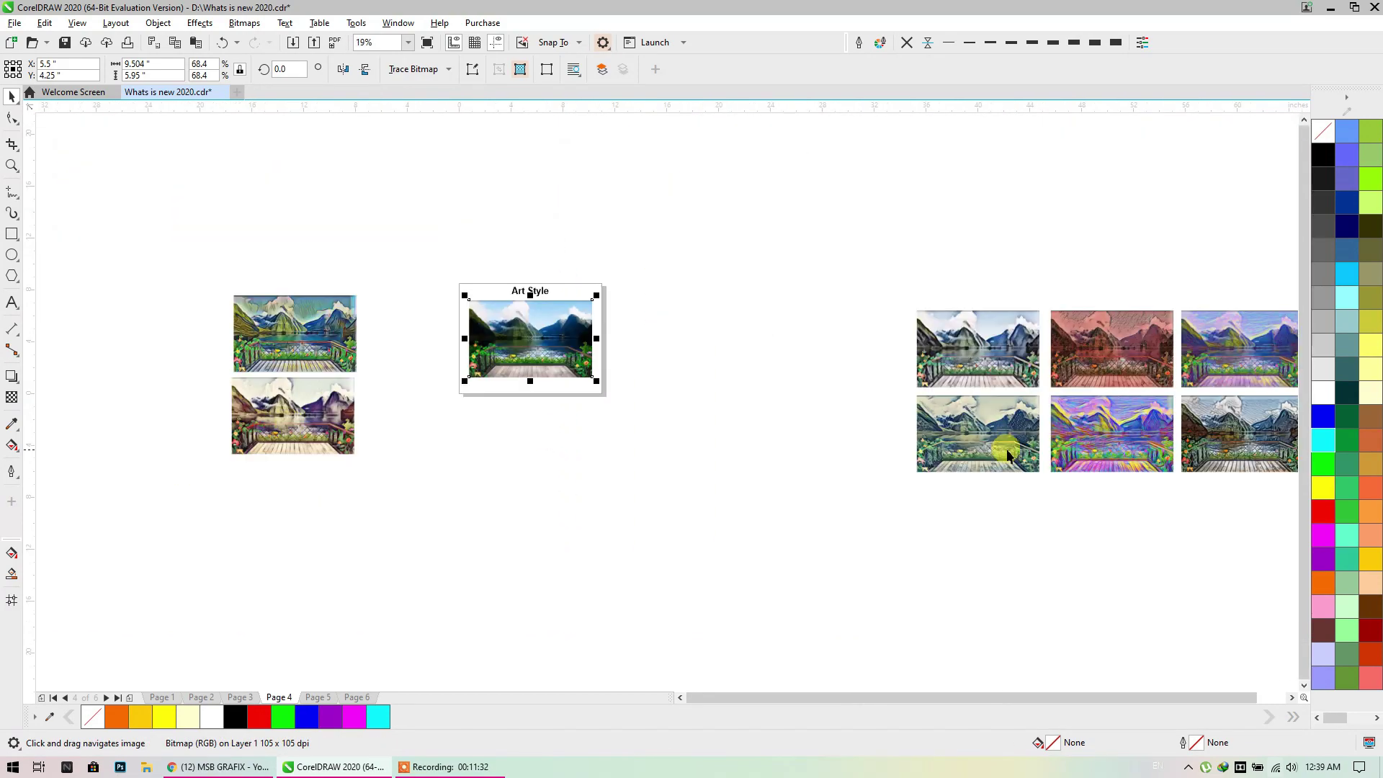
left_click_drag(1008, 455, 473, 433)
scroll(585, 409, "up", 1)
left_click_drag(585, 410, 615, 463)
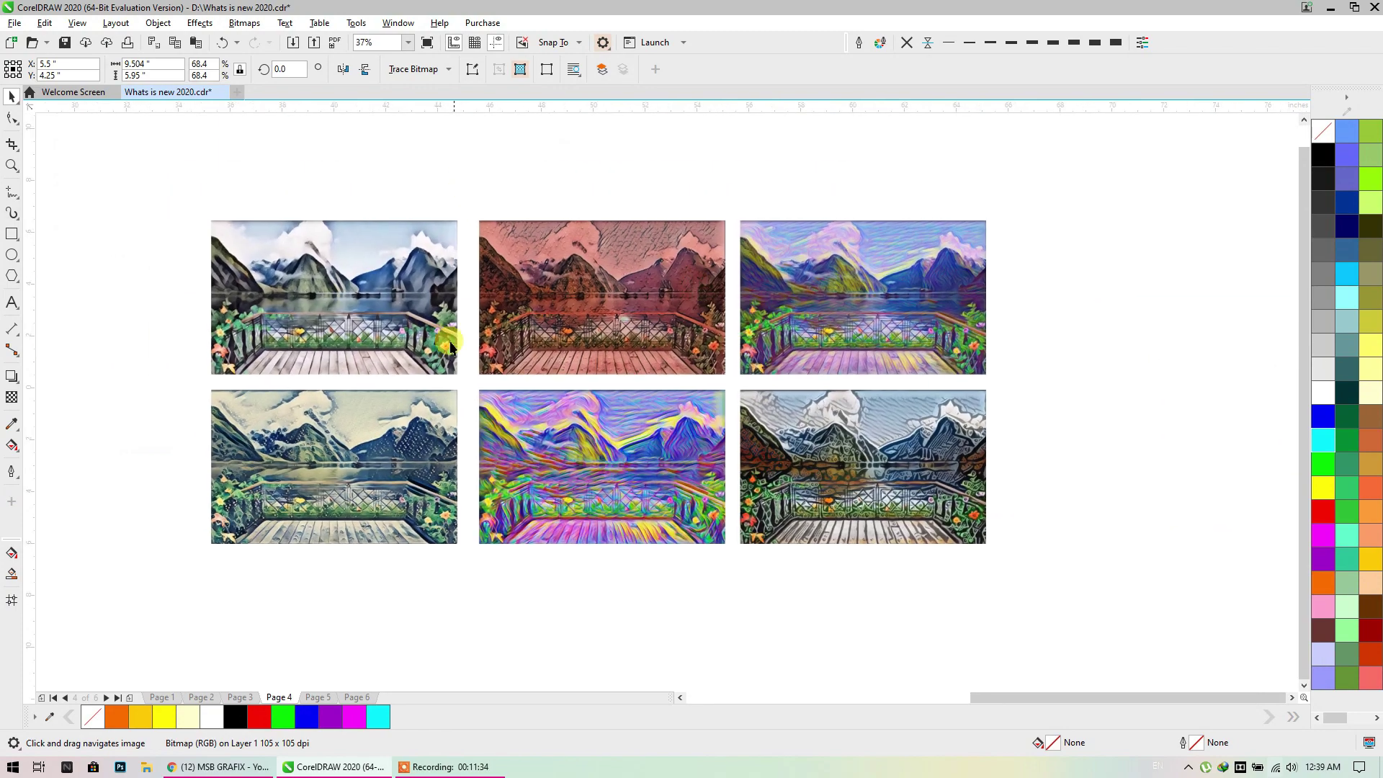
scroll(577, 431, "up", 4)
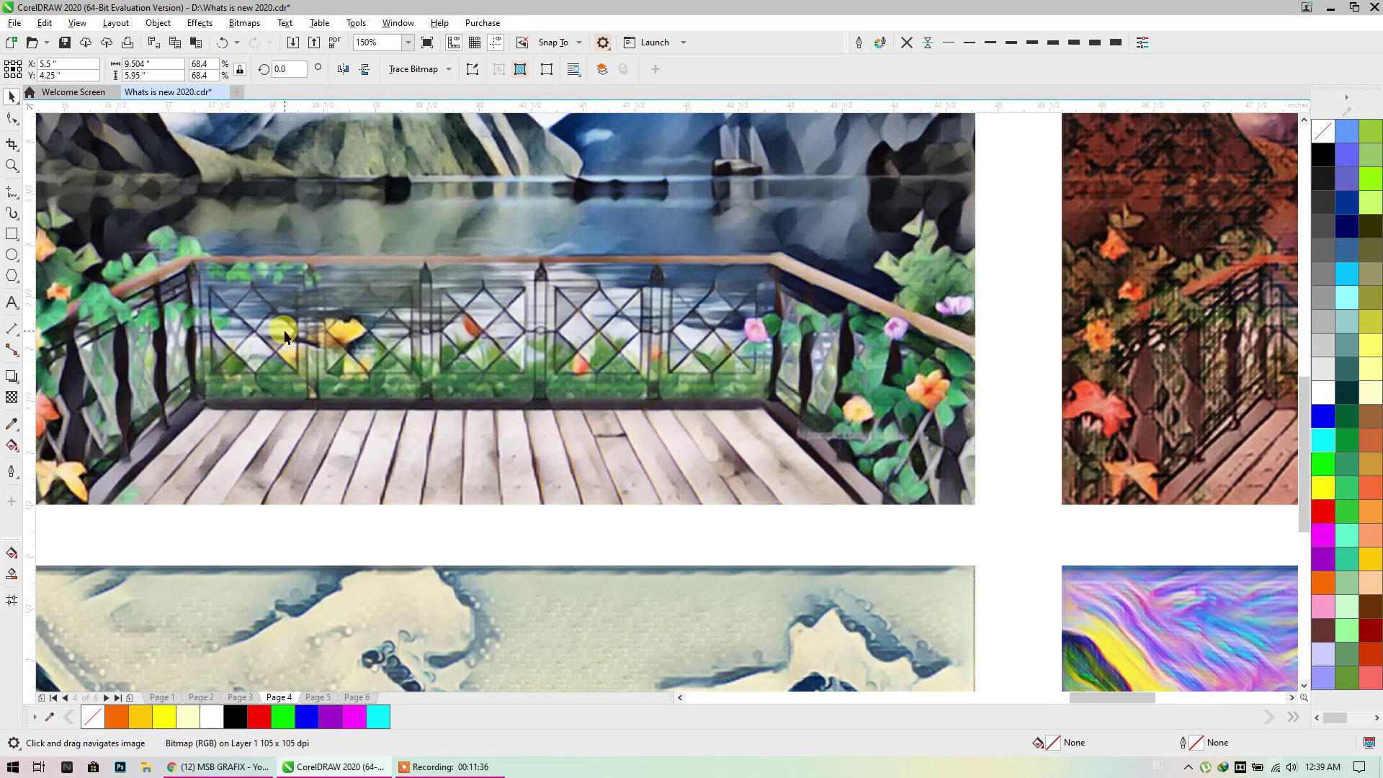
scroll(283, 331, "down", 4)
scroll(574, 469, "up", 1)
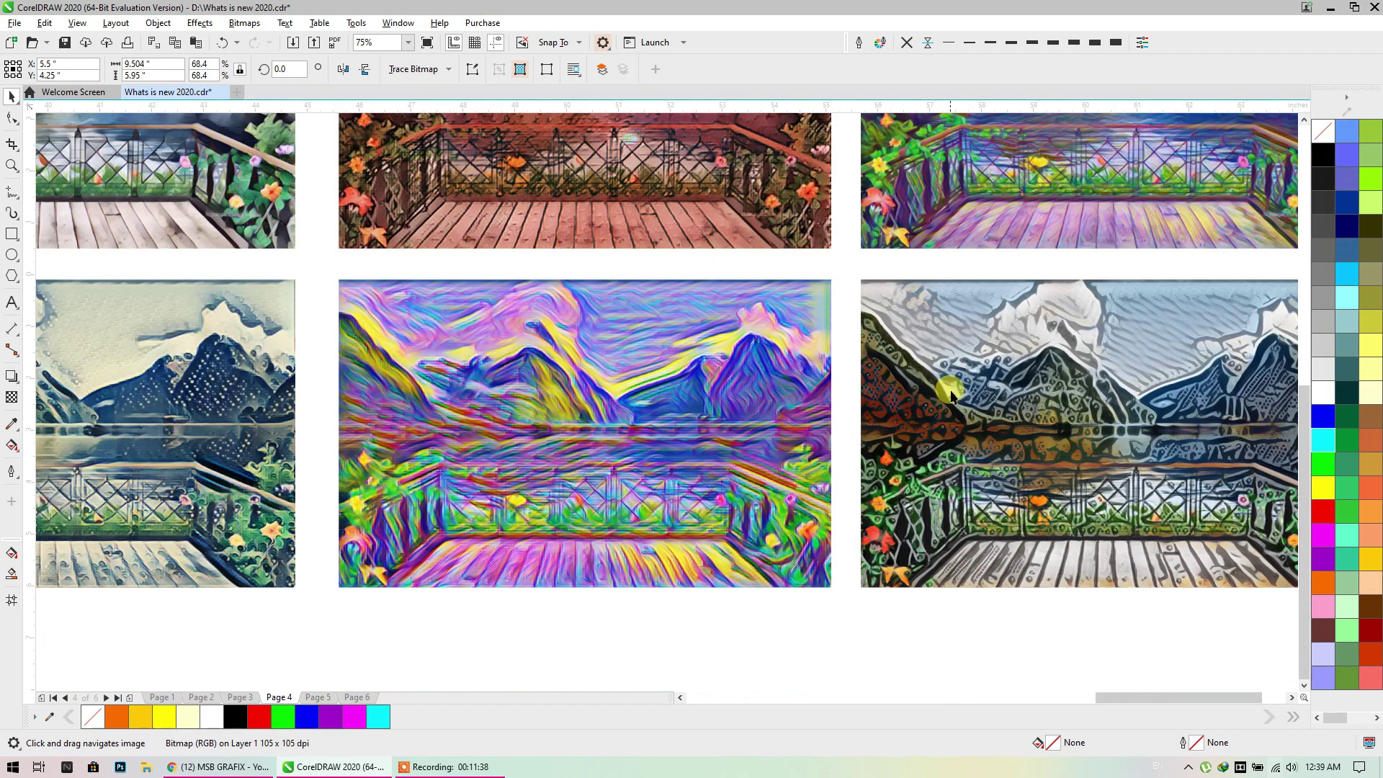
Inspect the remaining Art Style samples at the far end of the lower row and return to the original photo
left_click_drag(950, 390, 523, 568)
scroll(710, 353, "down", 1)
scroll(682, 559, "up", 2)
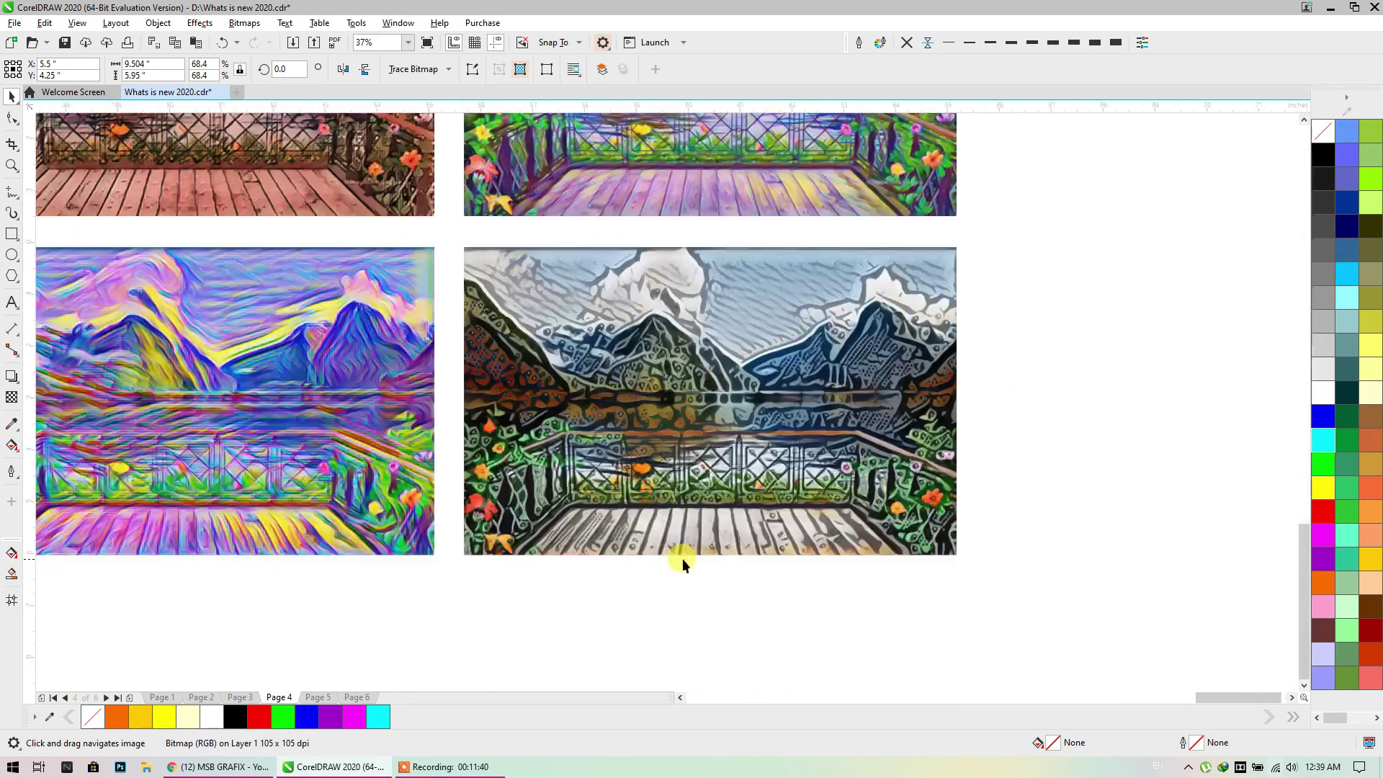
scroll(406, 427, "down", 2)
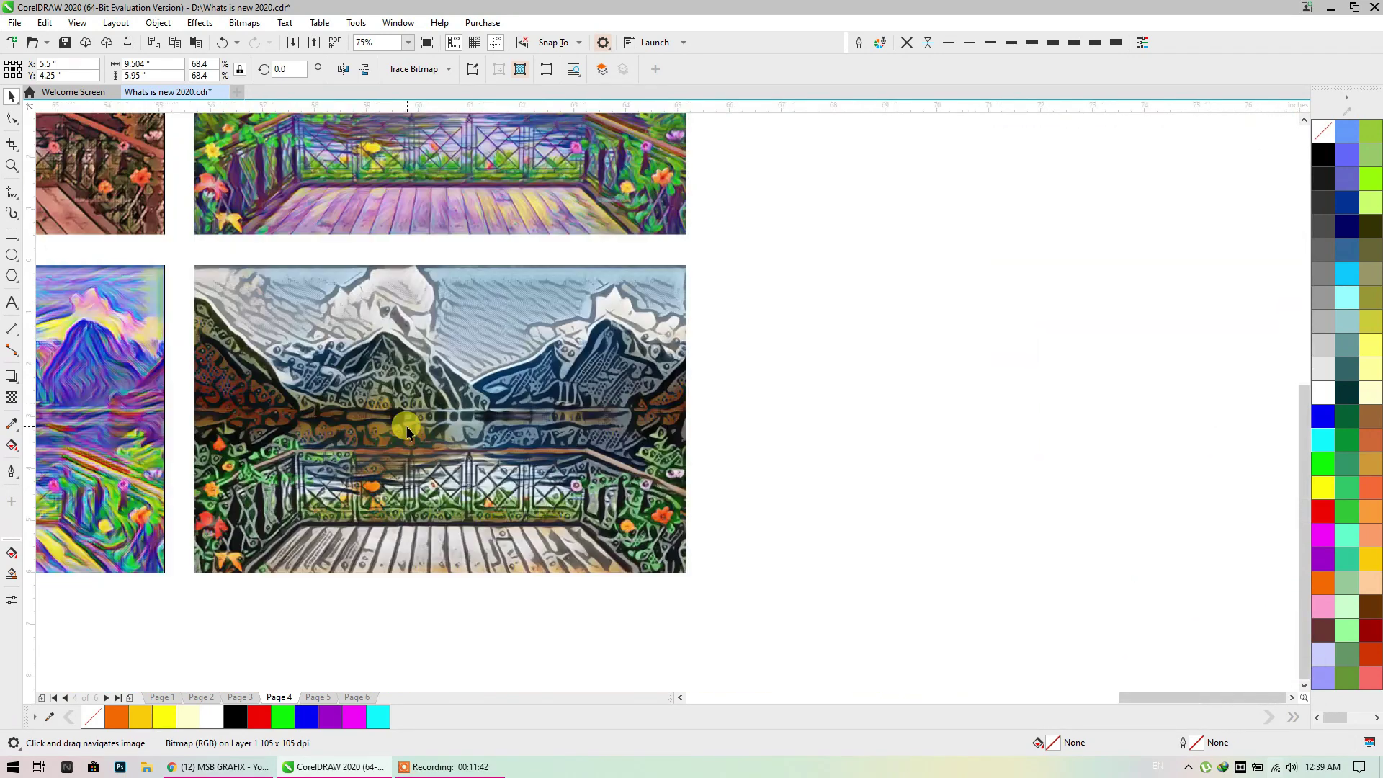
left_click_drag(363, 441, 706, 513)
scroll(706, 513, "down", 2)
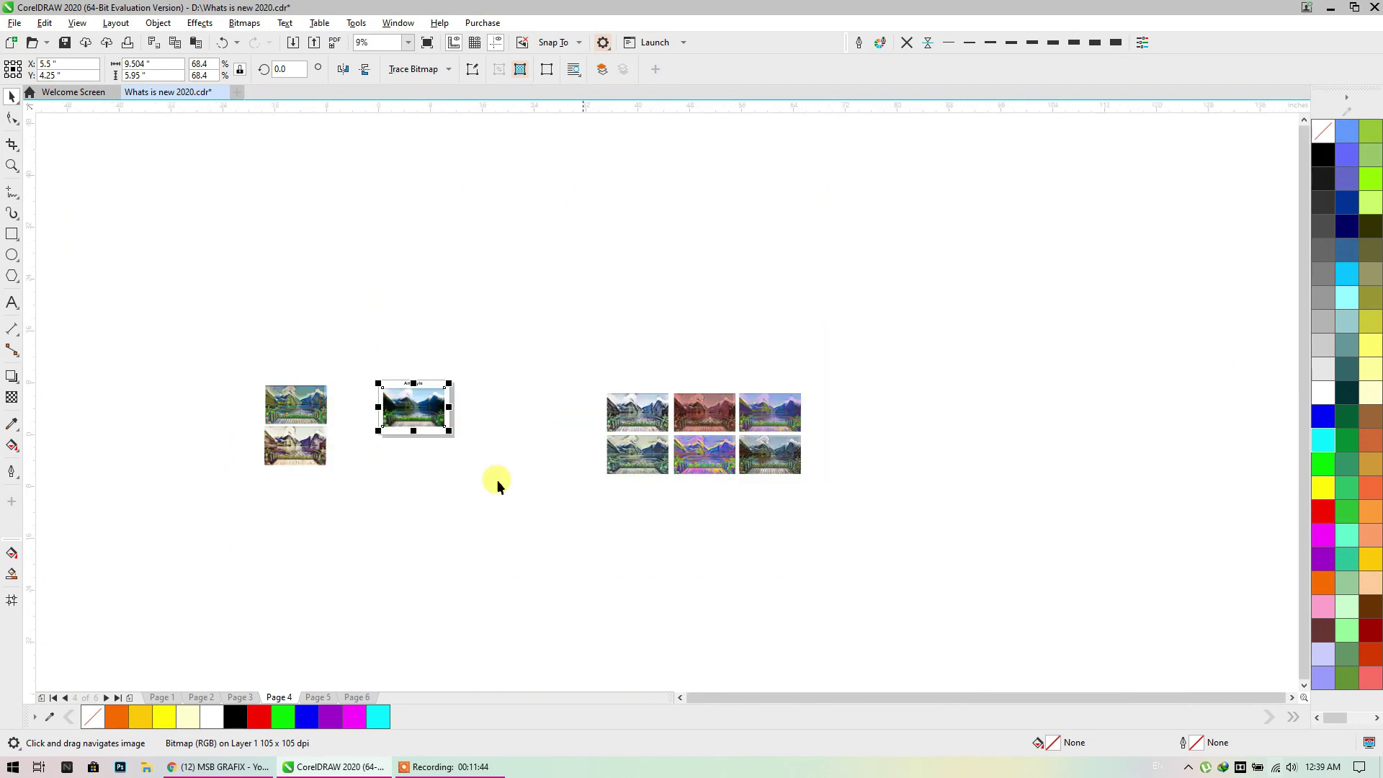
scroll(292, 382, "up", 2)
left_click_drag(475, 530, 577, 413)
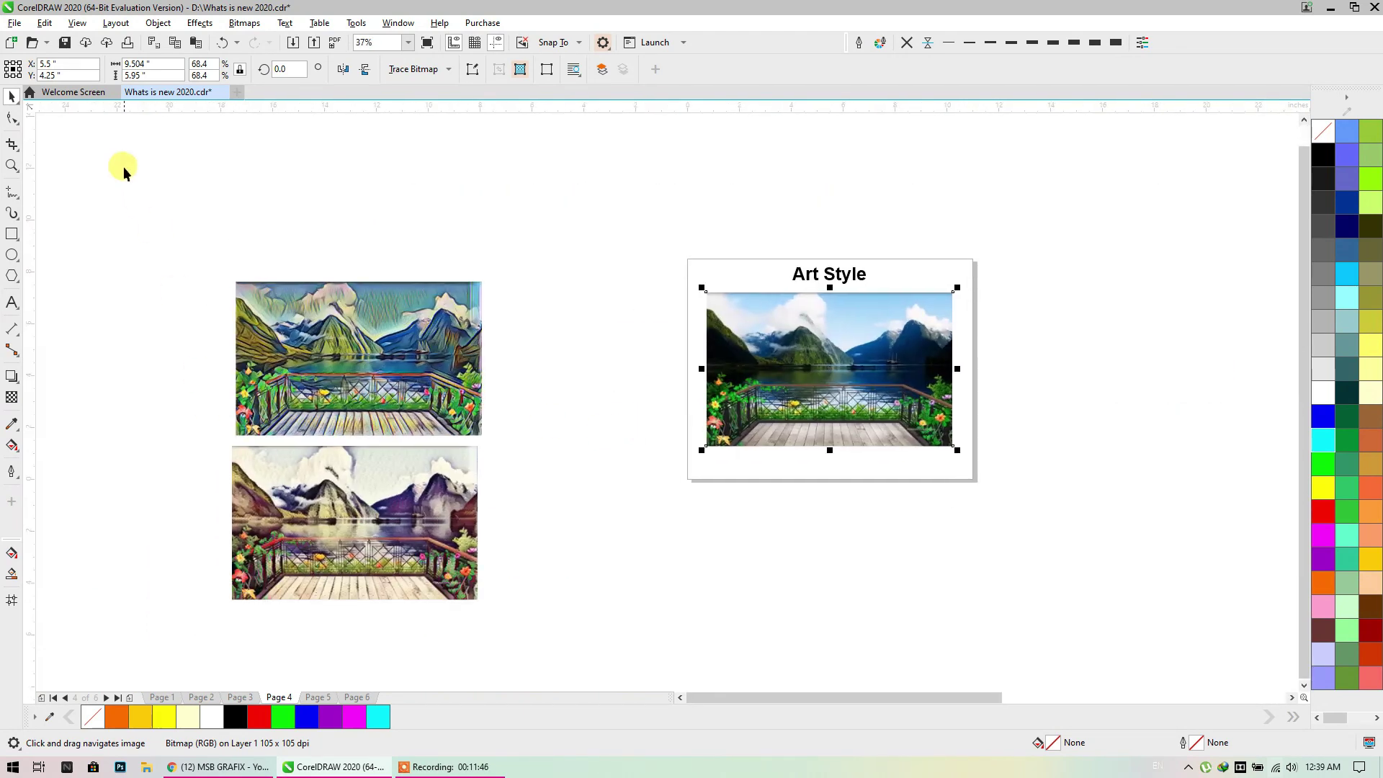
Review the list of available styles in the Art Style effect for the original photo and cancel the dialog
left_click(200, 24)
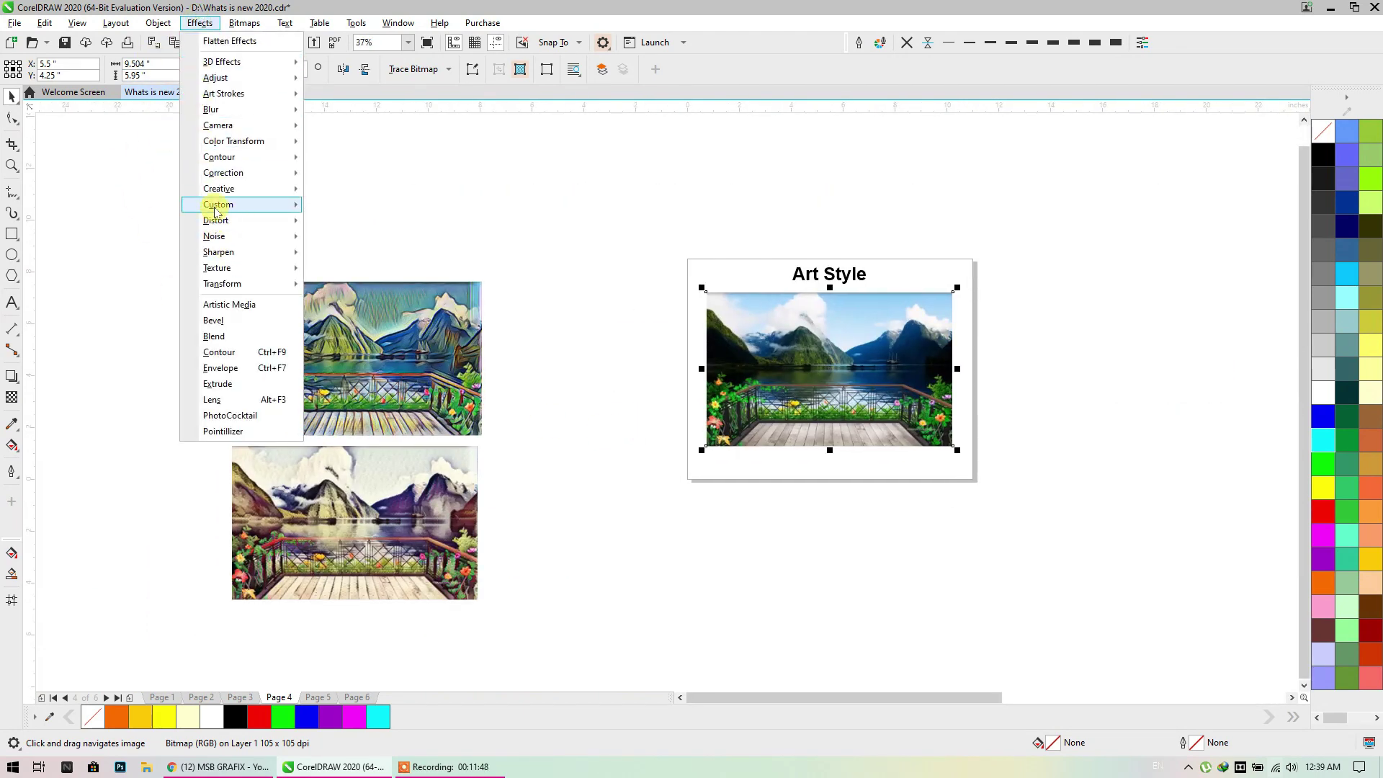
mouse_move(218, 191)
left_click(327, 189)
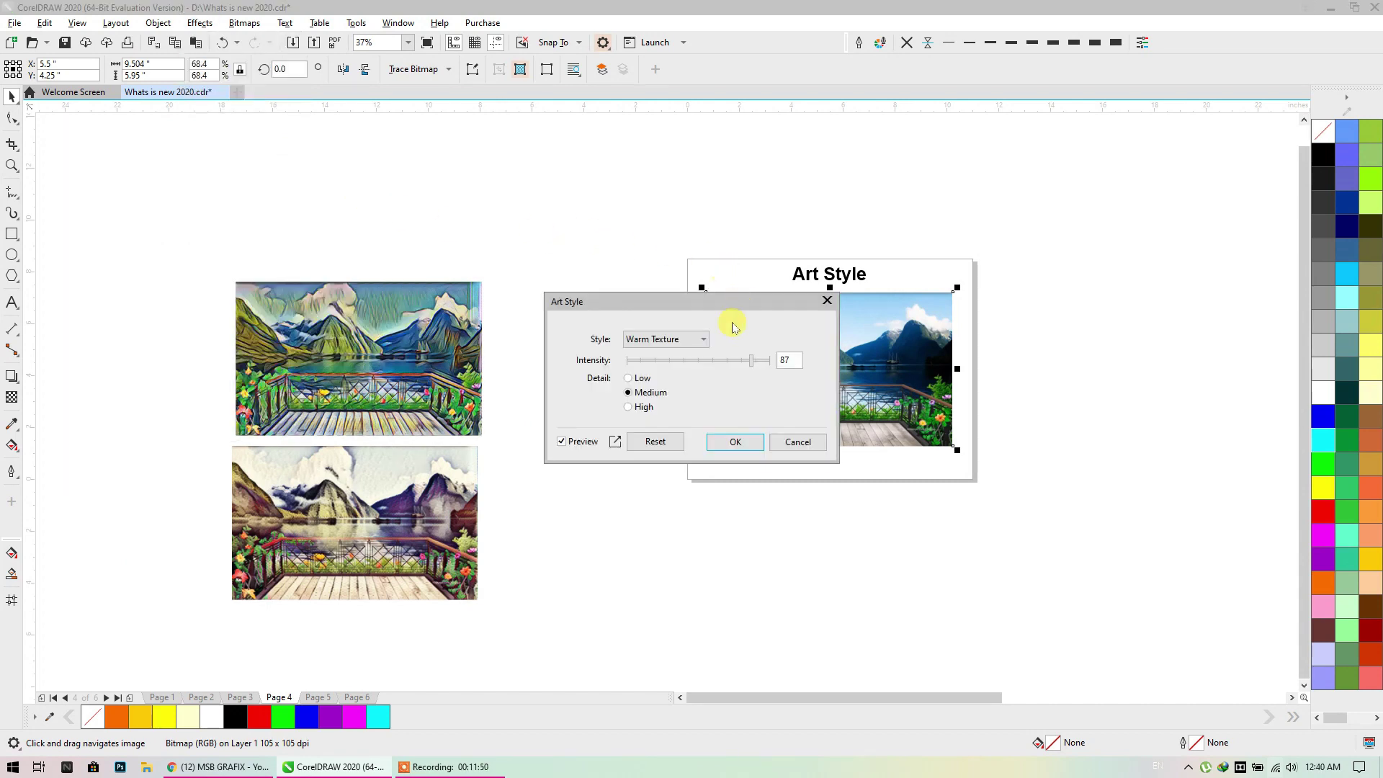
left_click(670, 339)
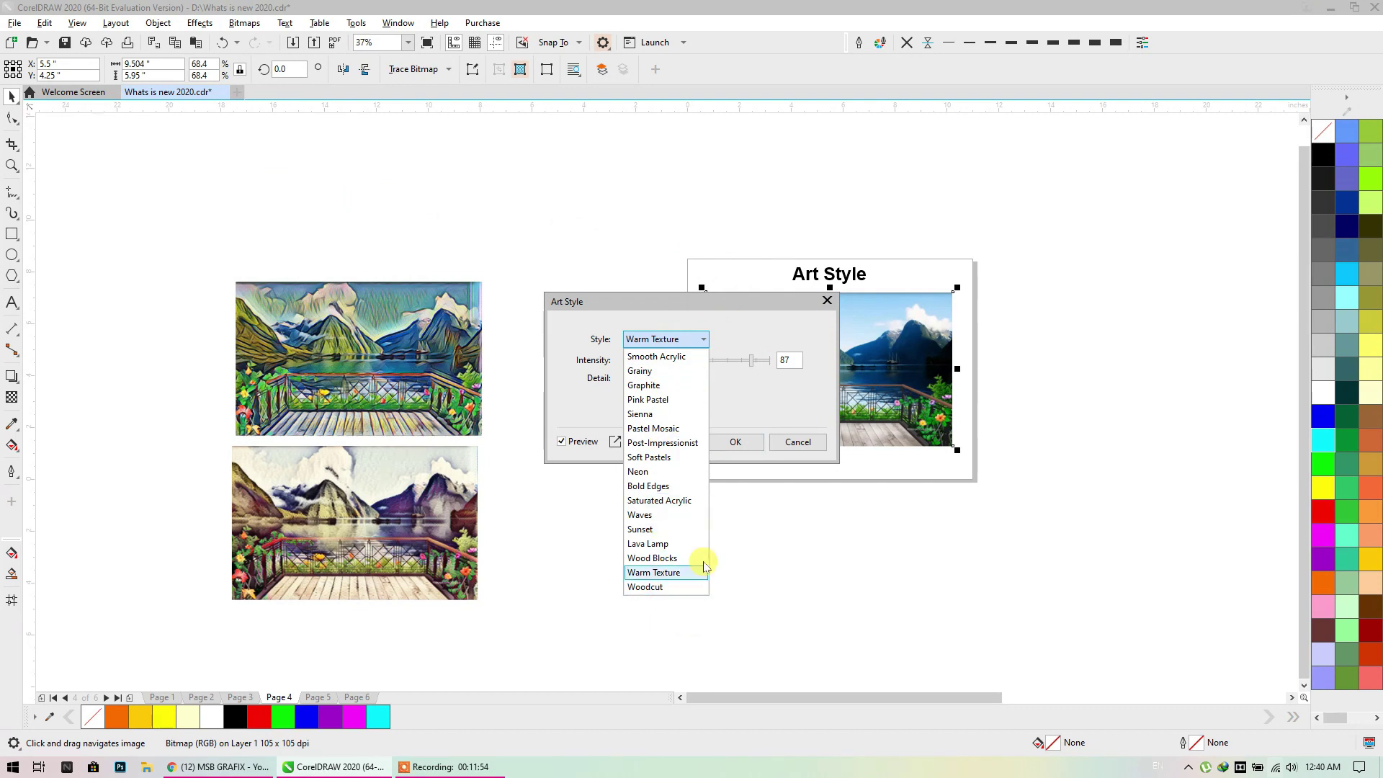
left_click(727, 408)
left_click(797, 441)
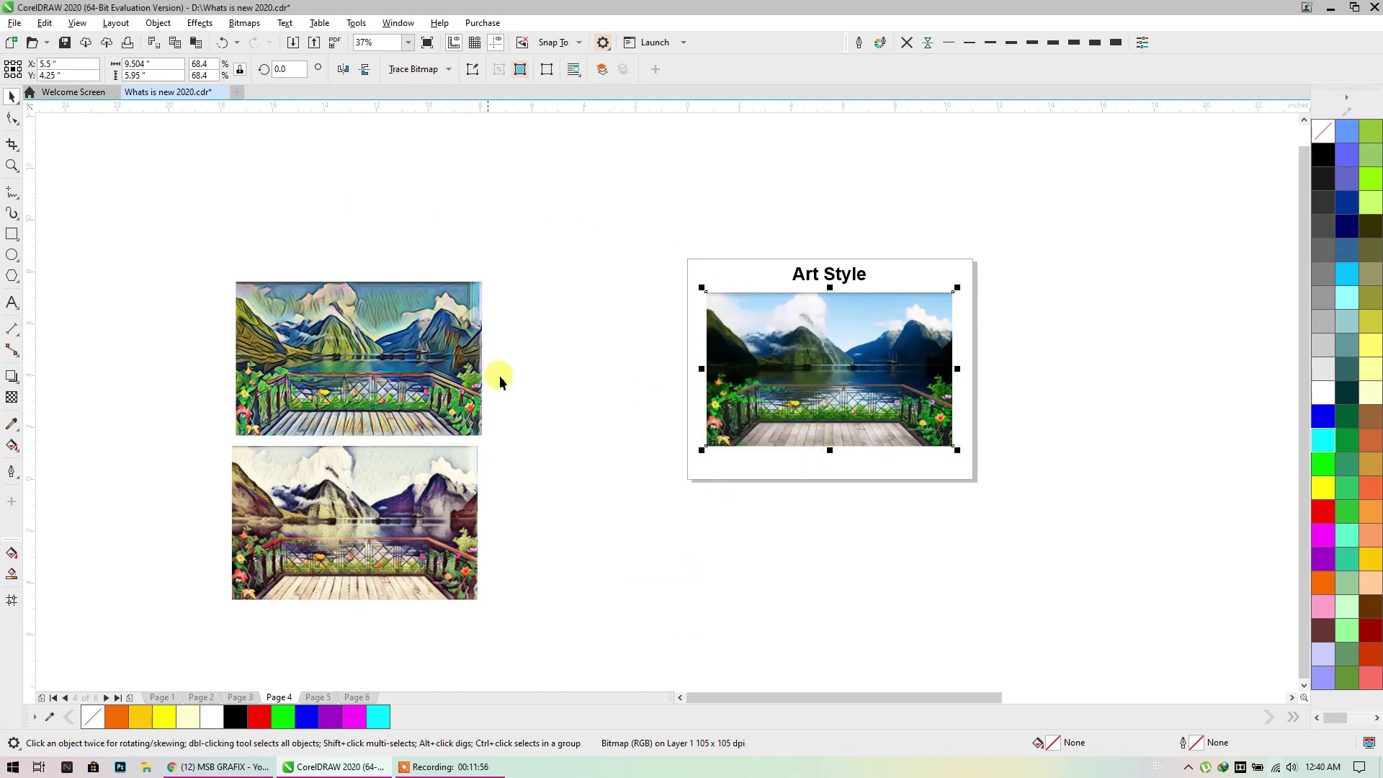
Move the six prepared Art Style samples together to just beside the right edge of the page
left_click_drag(803, 401, 569, 382)
scroll(411, 292, "down", 2)
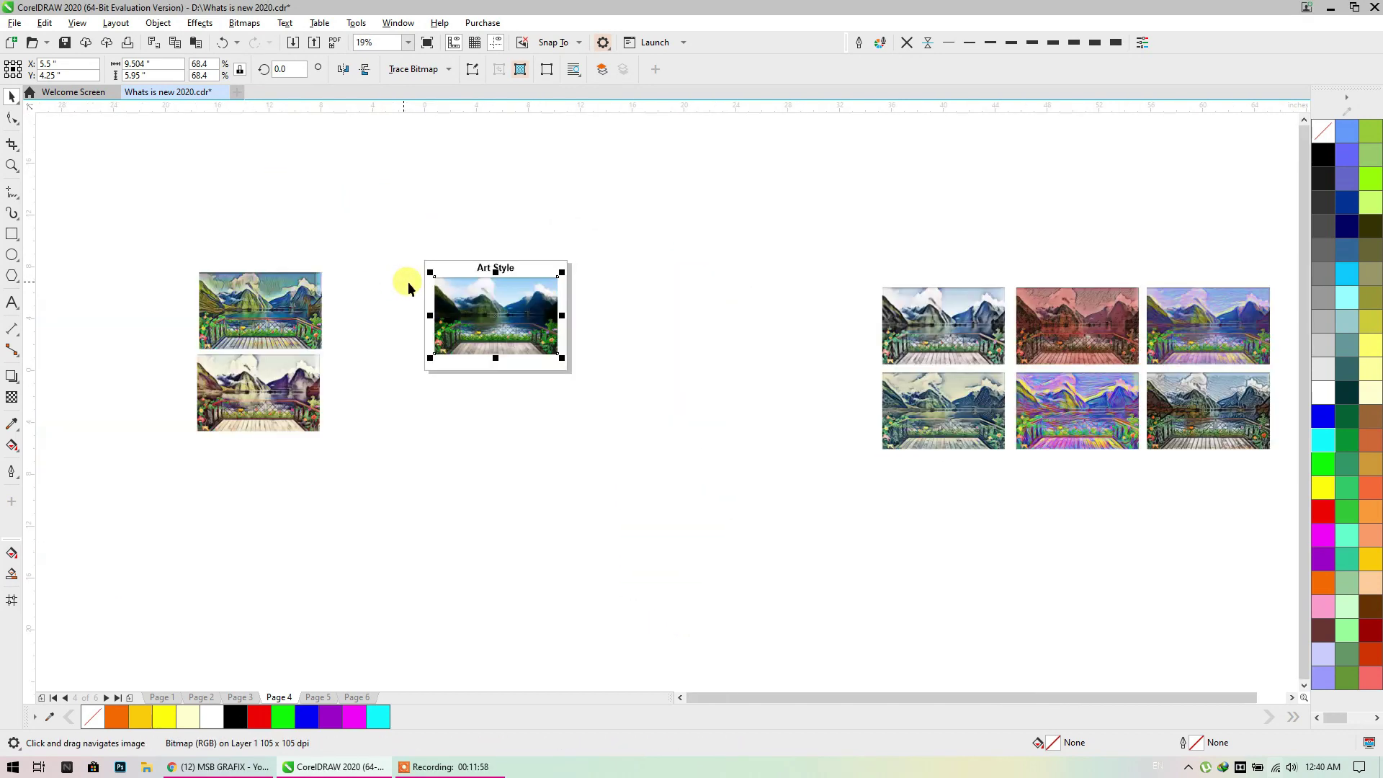
left_click_drag(740, 317, 545, 313)
left_click_drag(1118, 257, 755, 492)
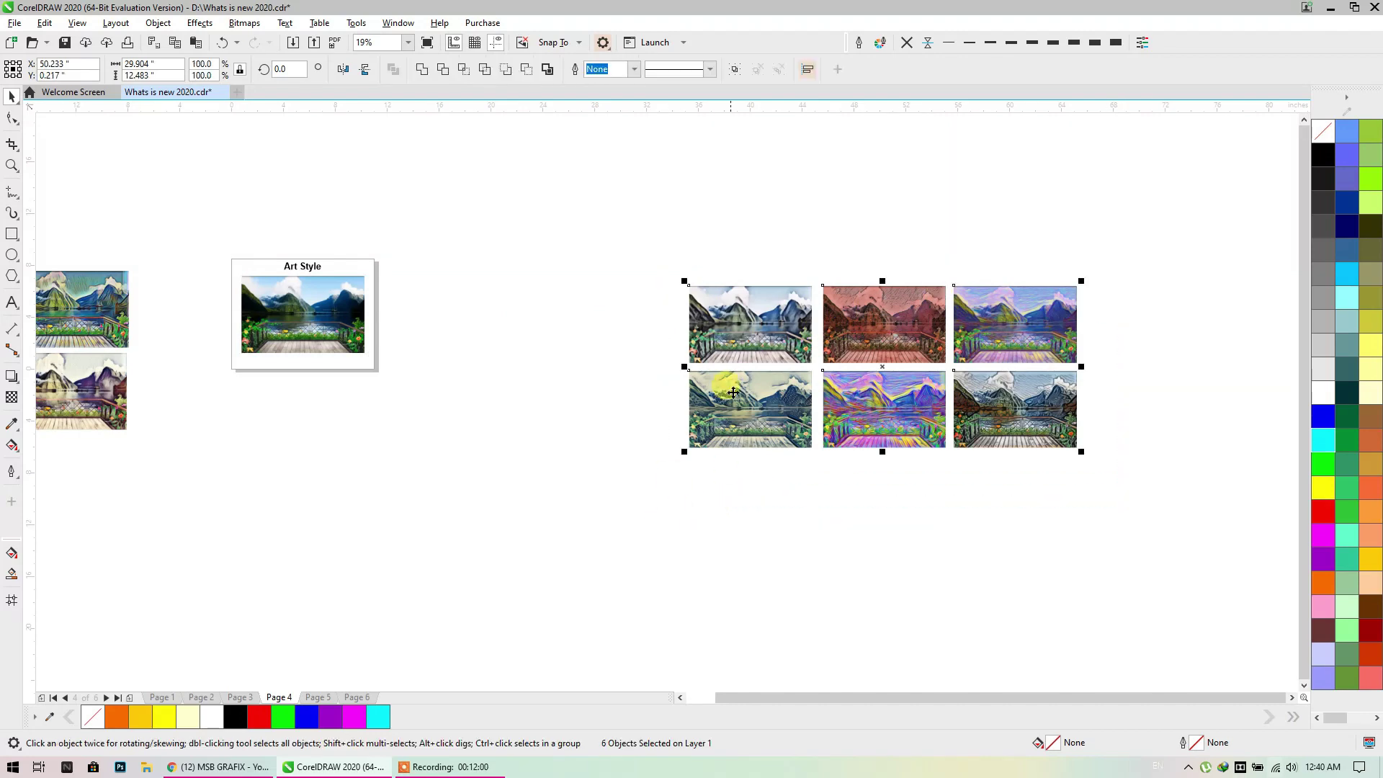
left_click_drag(738, 375, 441, 356)
key("h")
left_click_drag(363, 470, 504, 470)
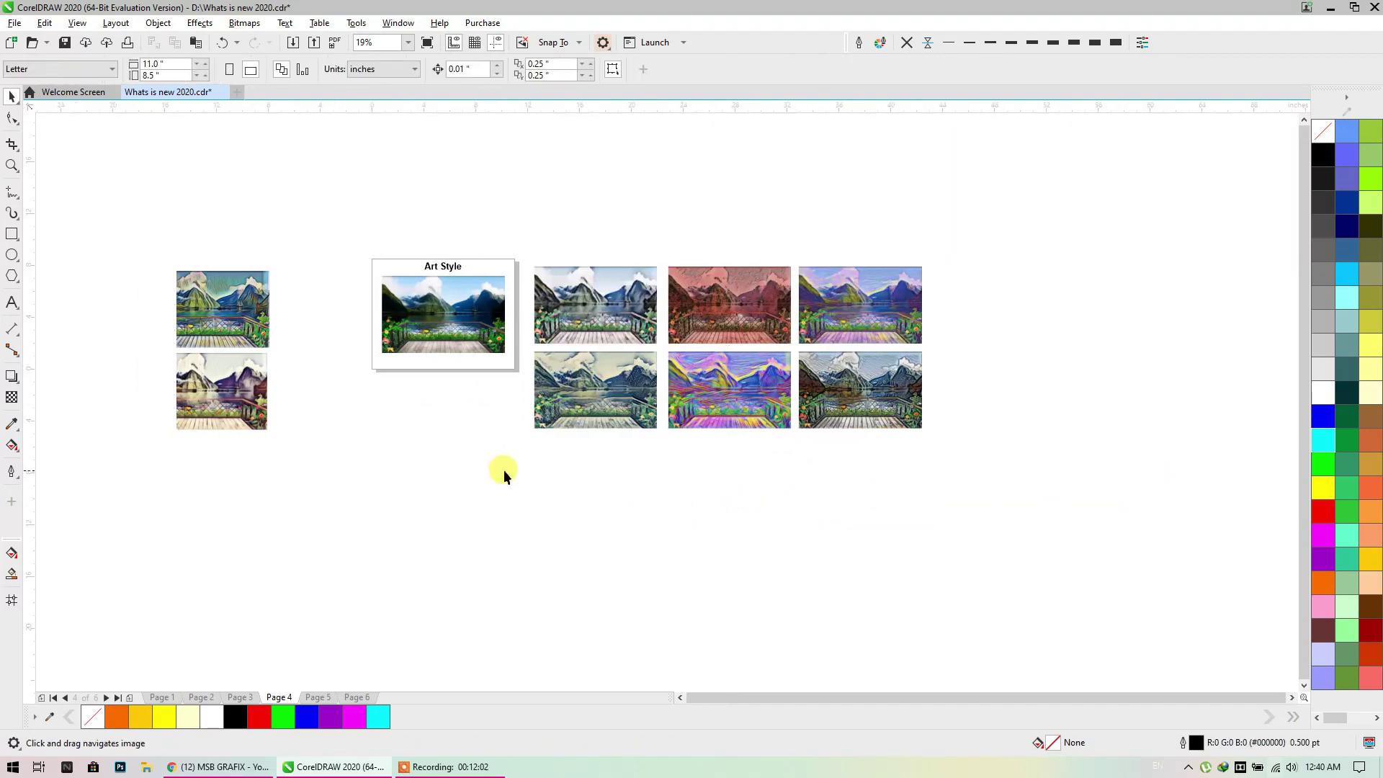
Go to Page 5 and select the license paragraph under the Variable fonts heading, examining its lettering up close
left_click(317, 697)
scroll(462, 347, "up", 5)
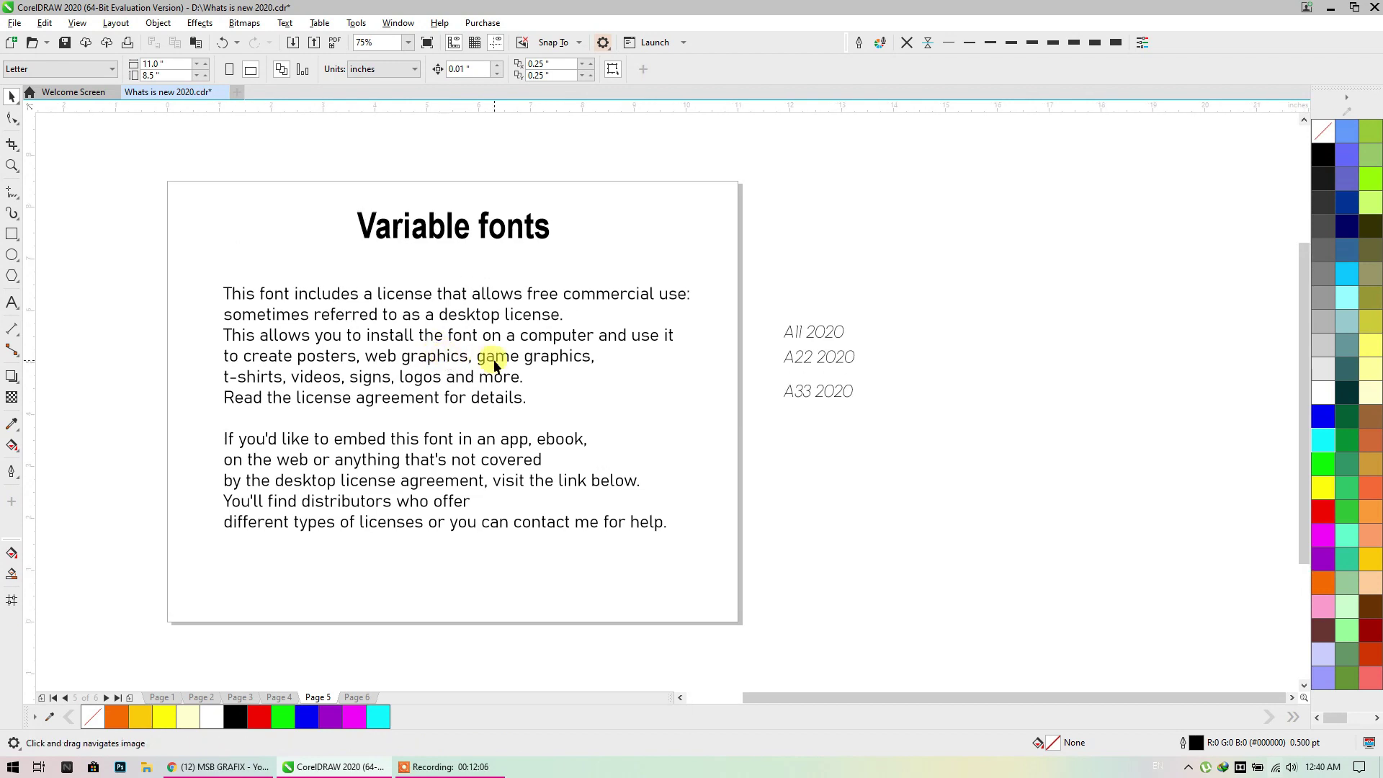
left_click(495, 363)
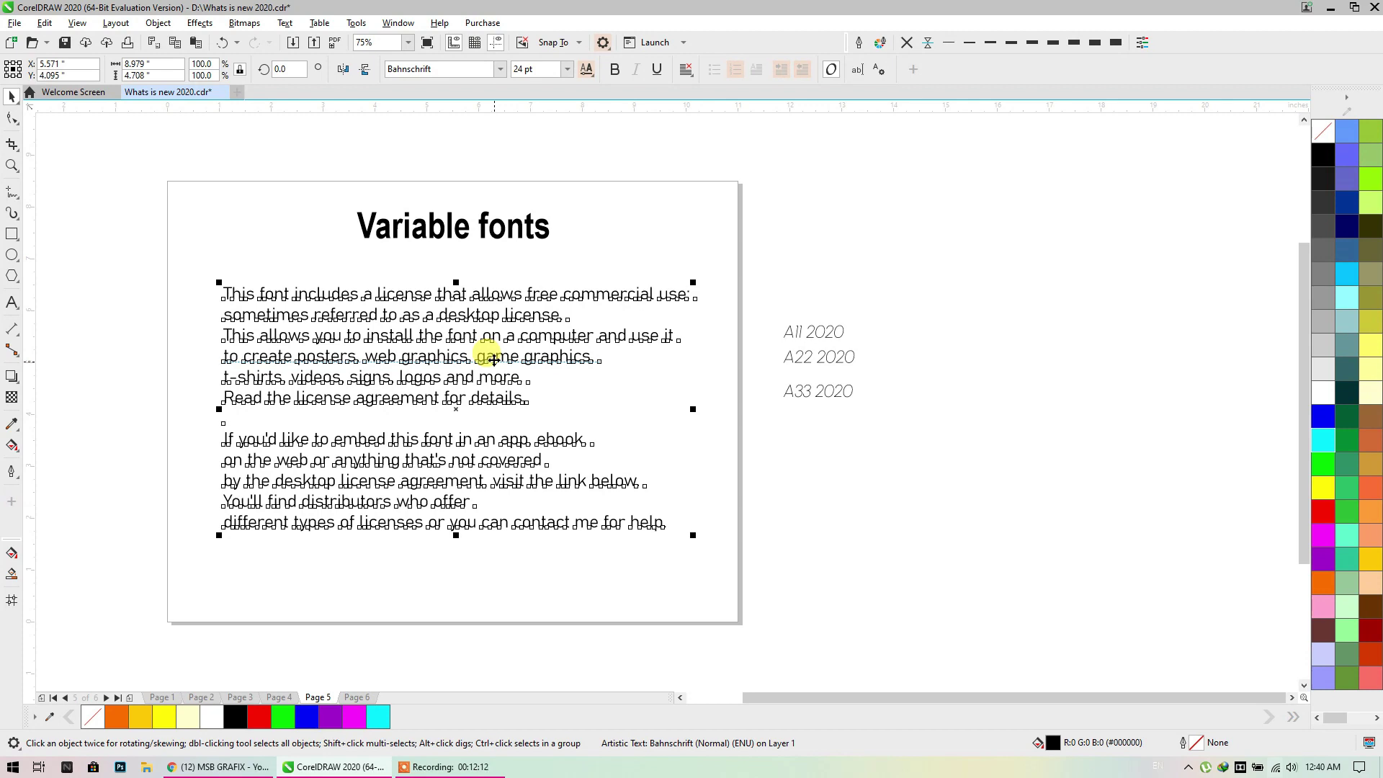
scroll(483, 362, "up", 3)
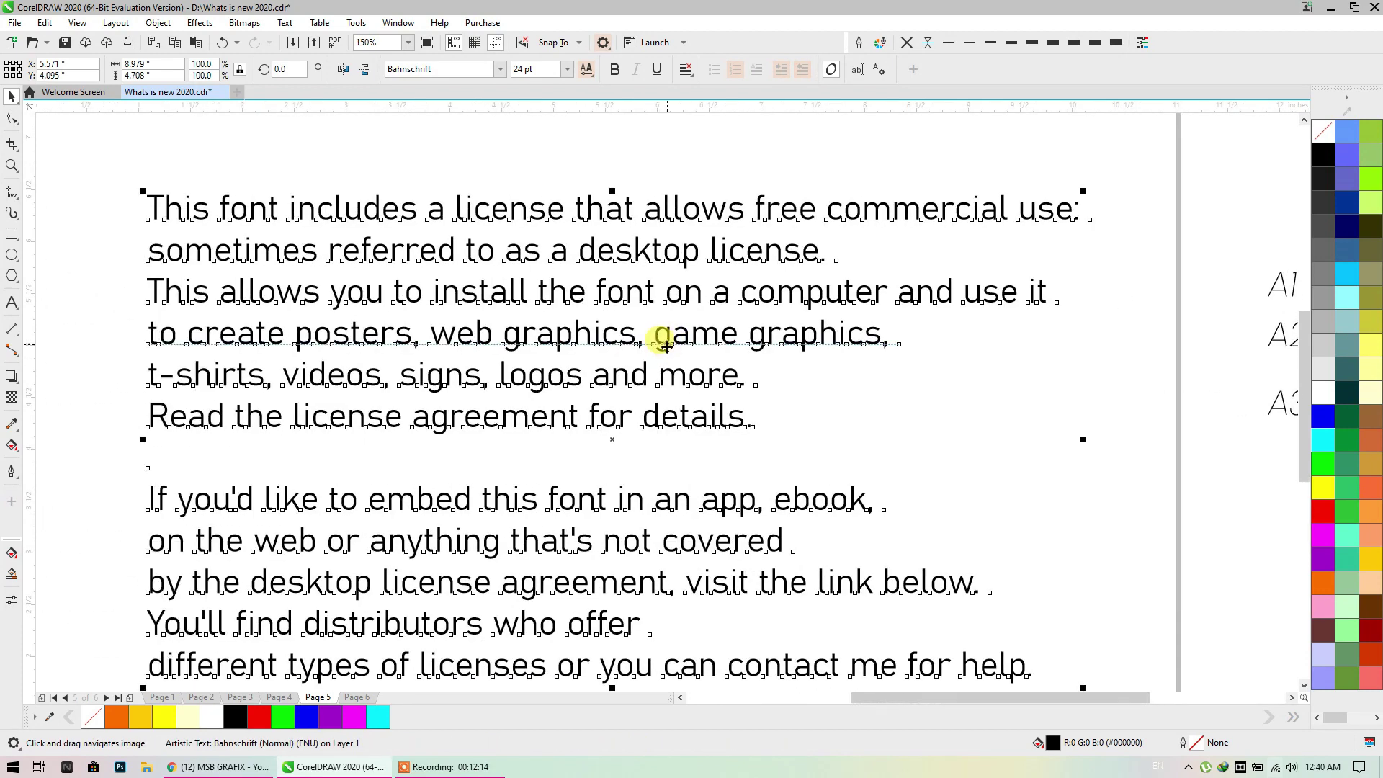
scroll(498, 344, "down", 3)
scroll(672, 270, "right", 2)
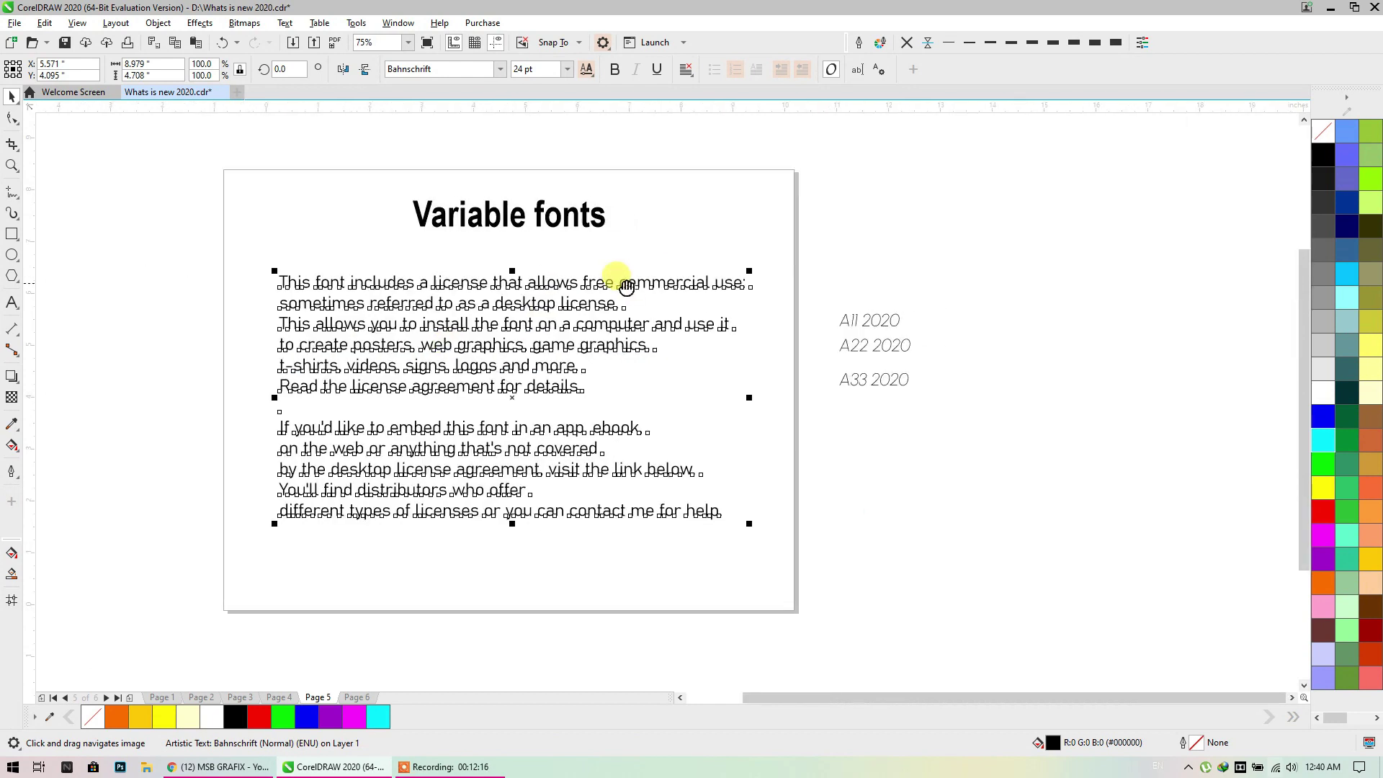
scroll(509, 299, "up", 3)
left_click_drag(509, 299, 580, 259)
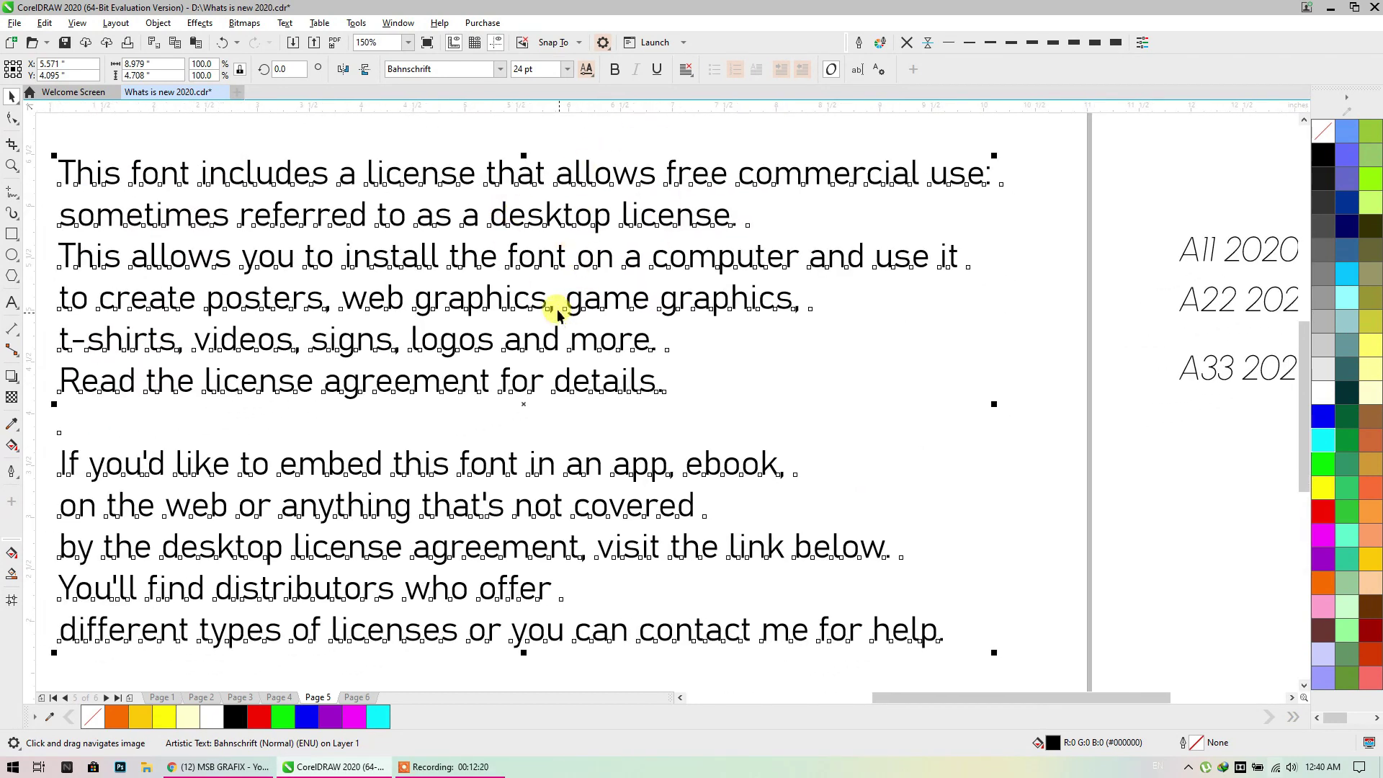
Try the non-variable Balloon font on the license paragraph and undo the font change
left_click(586, 72)
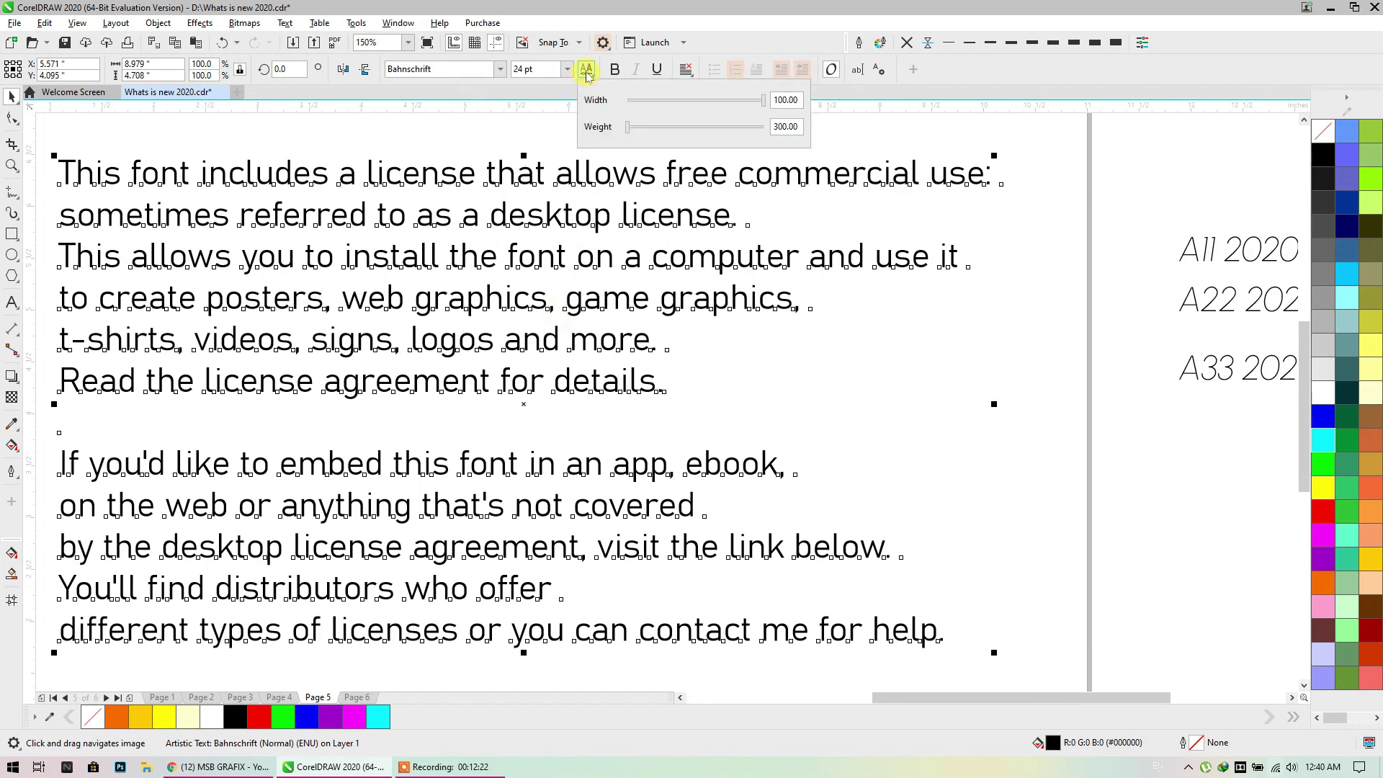
left_click(500, 70)
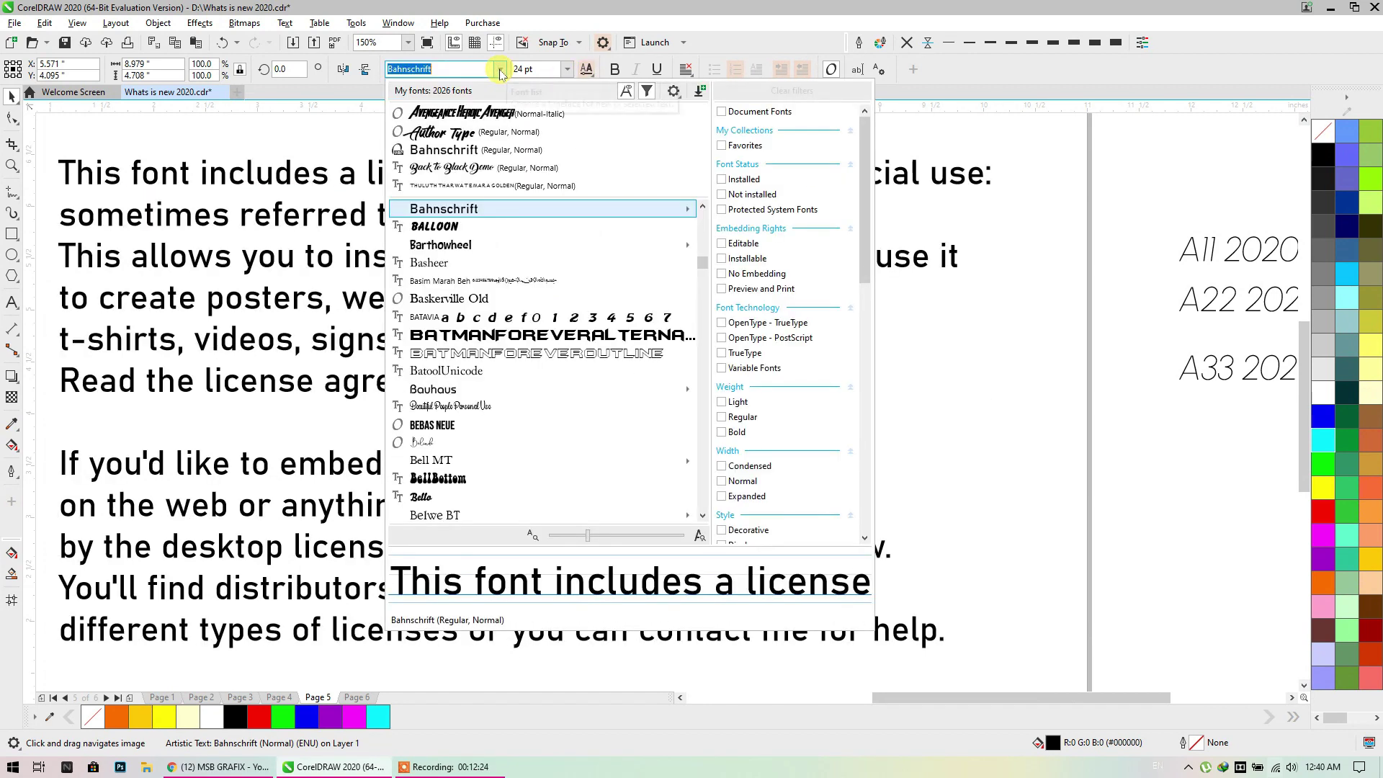
left_click(461, 228)
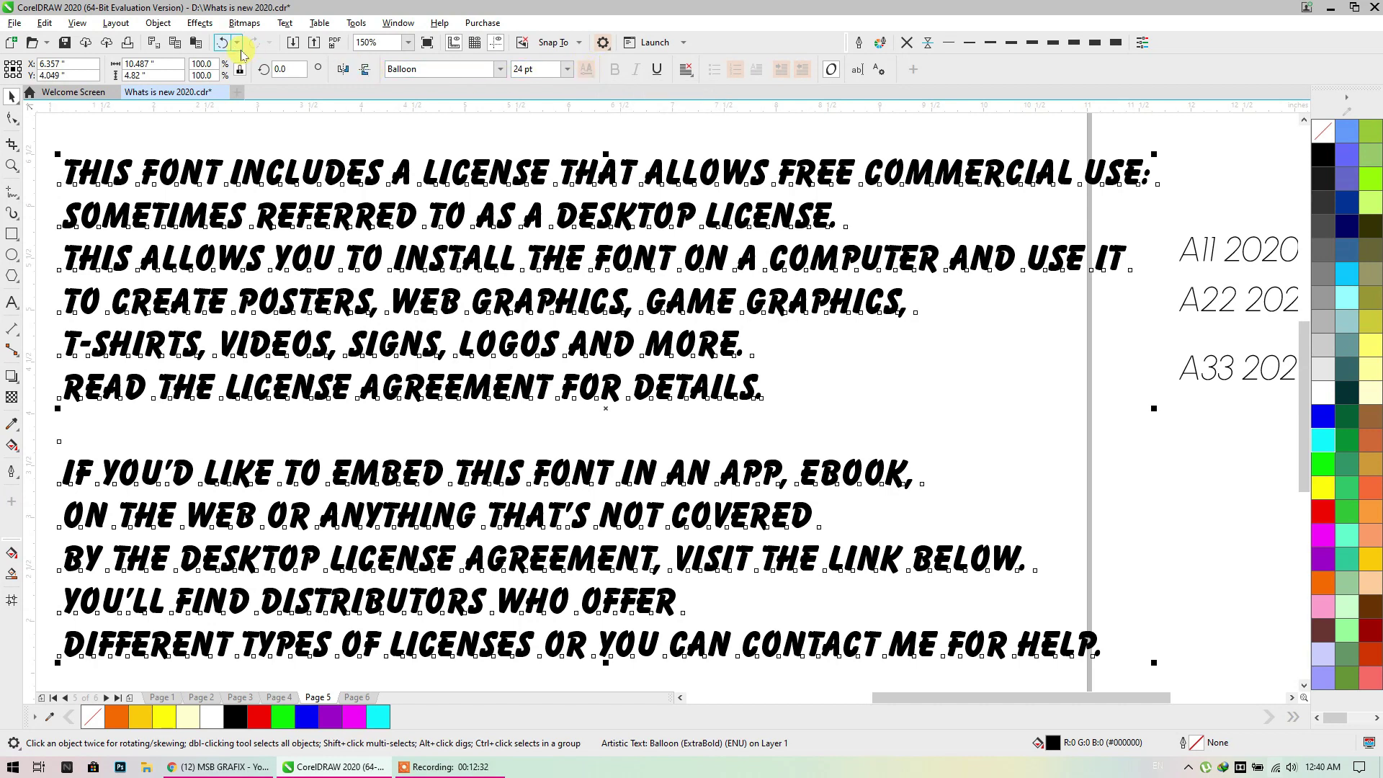
left_click(232, 47)
Raise the license paragraph's variable font weight to 700 and return it to 300
left_click(587, 72)
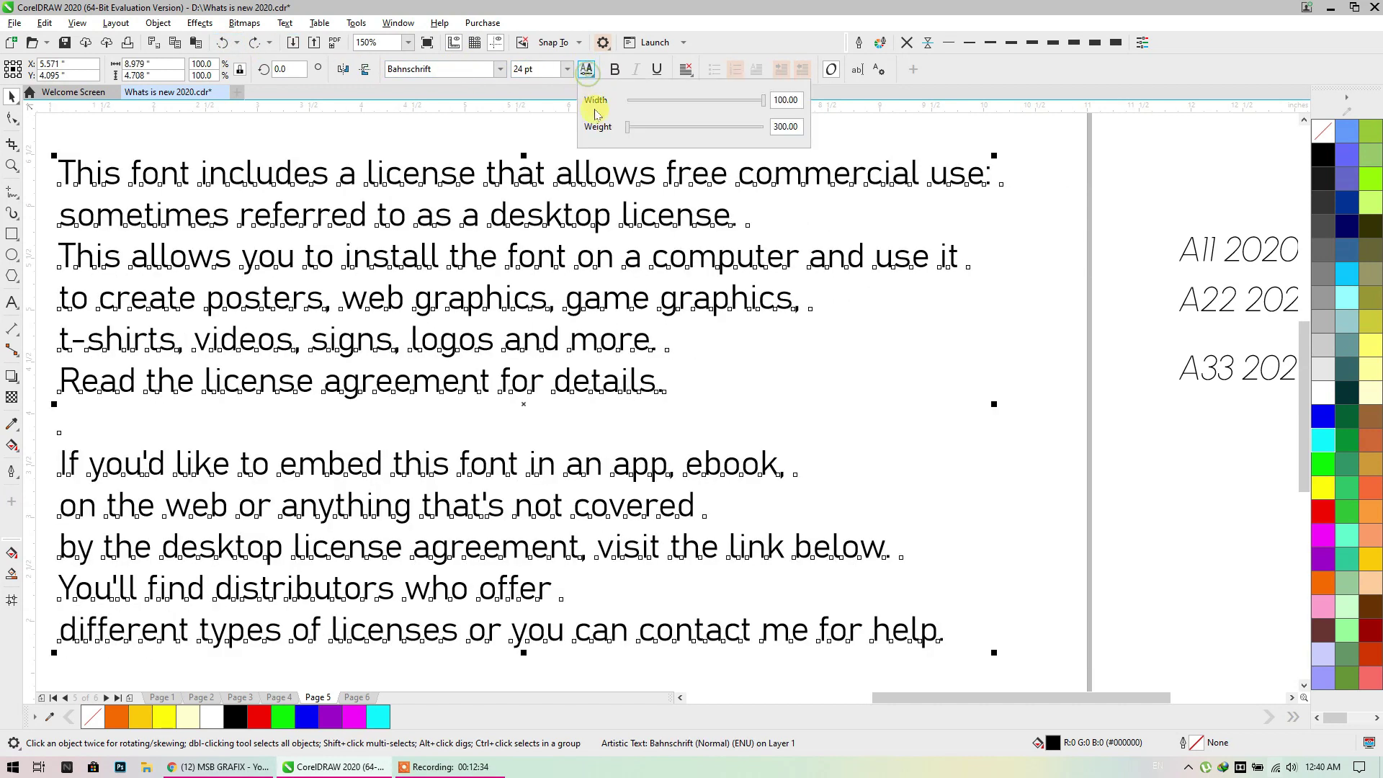
left_click(504, 97)
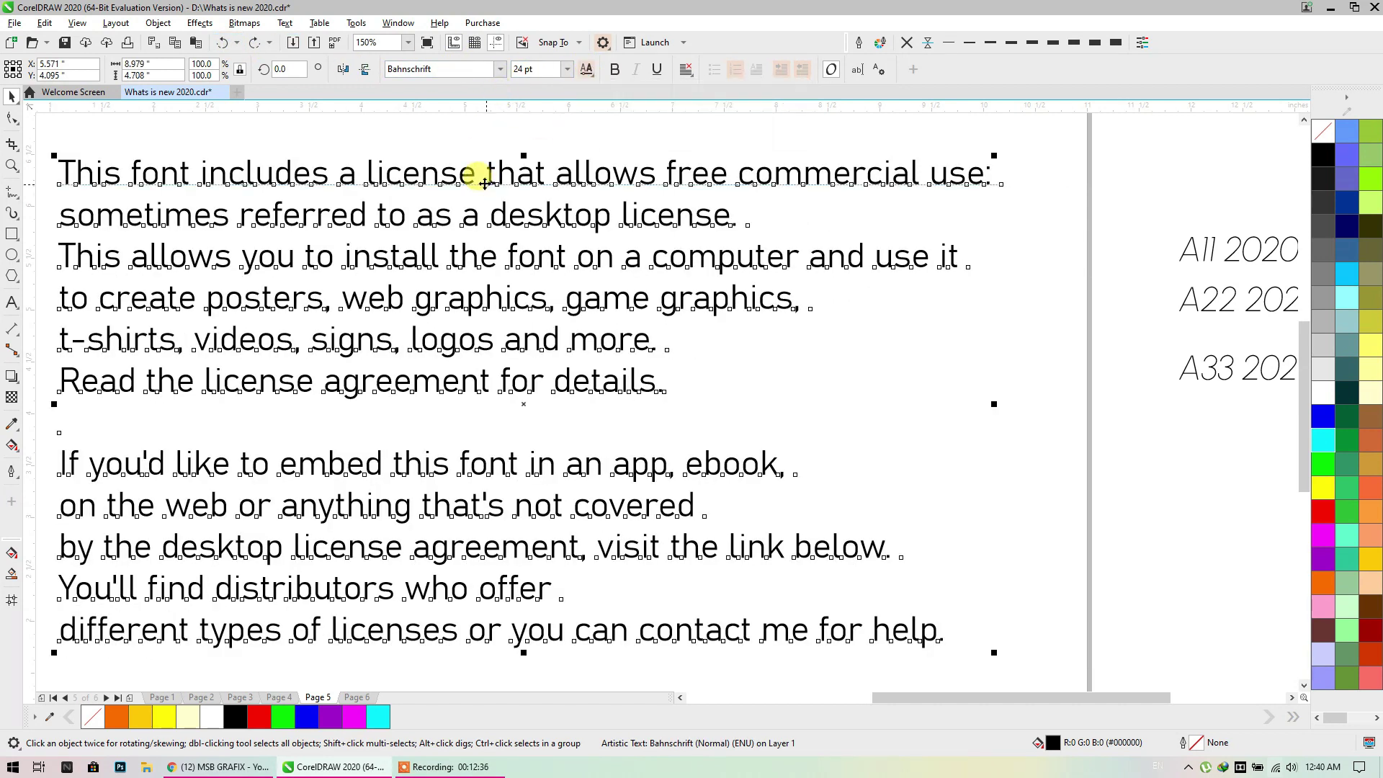
left_click(593, 75)
left_click_drag(629, 135, 778, 129)
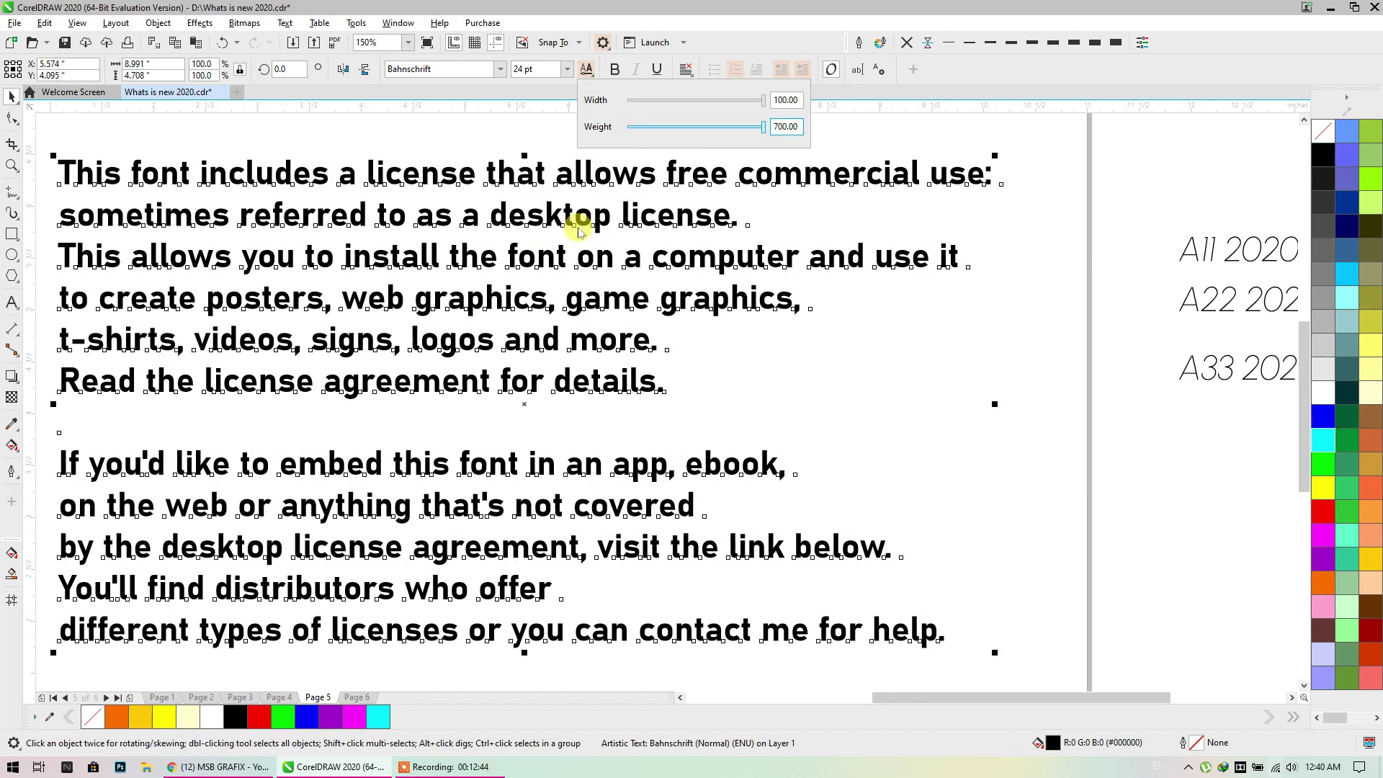
left_click_drag(765, 132, 596, 130)
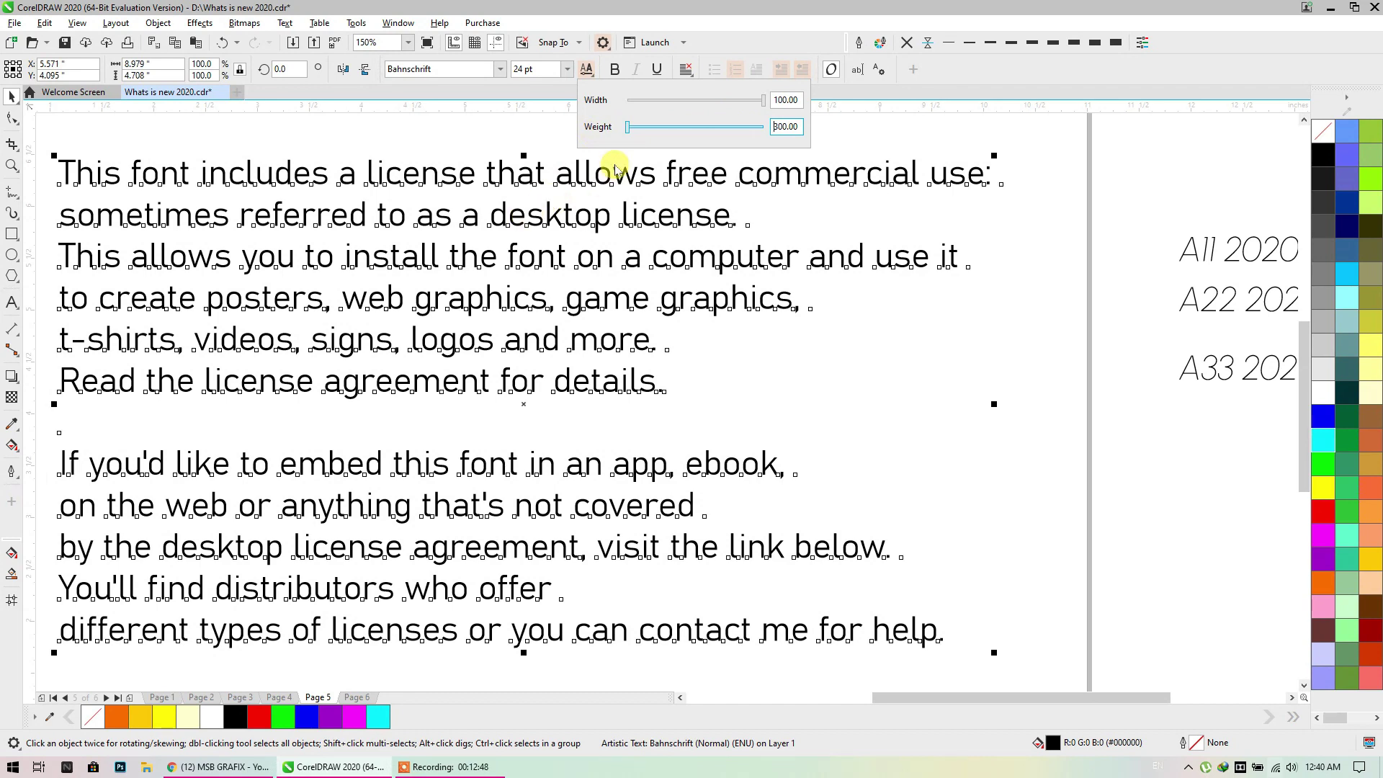
left_click(580, 216)
left_click(552, 186)
scroll(583, 209, "up", 3)
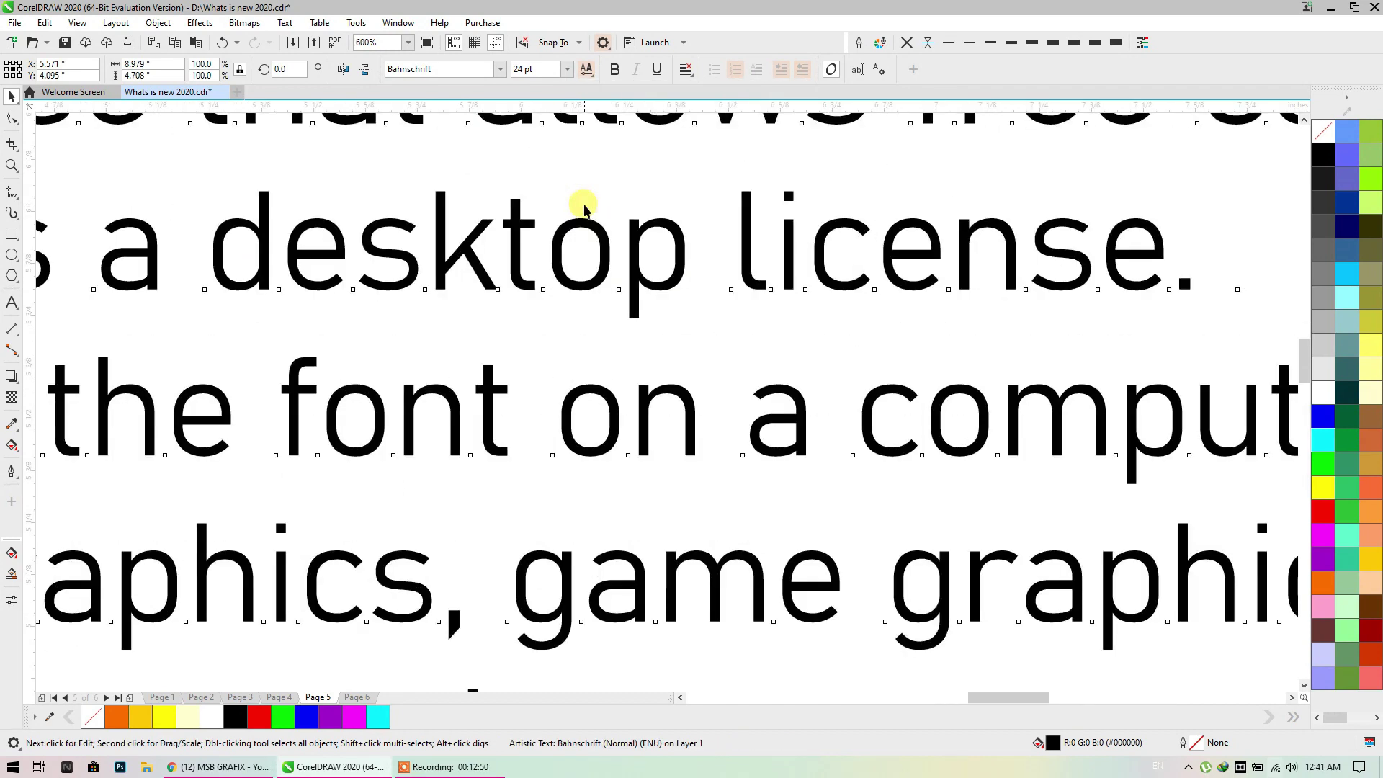
Set the license paragraph's variable font width to 75 and check the narrowed text
left_click(587, 70)
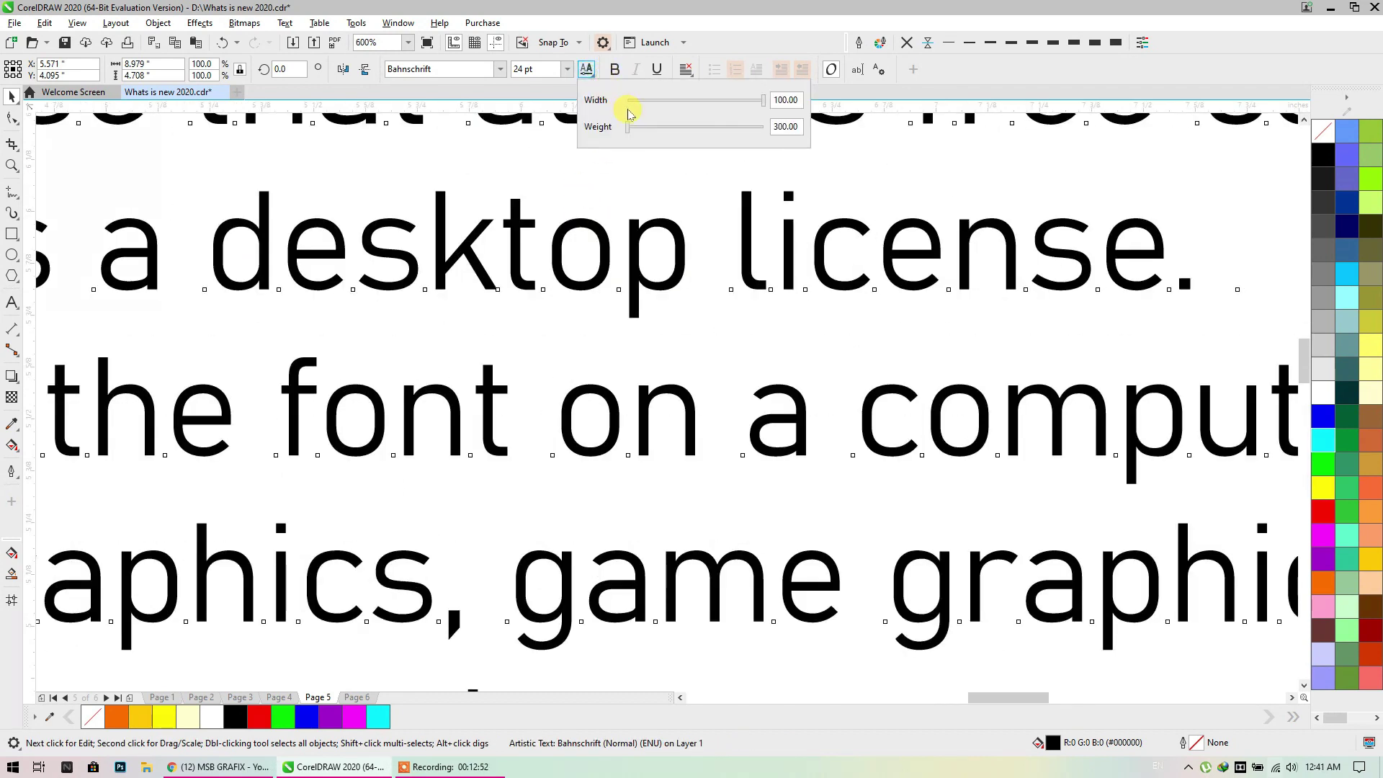
left_click_drag(764, 105, 601, 102)
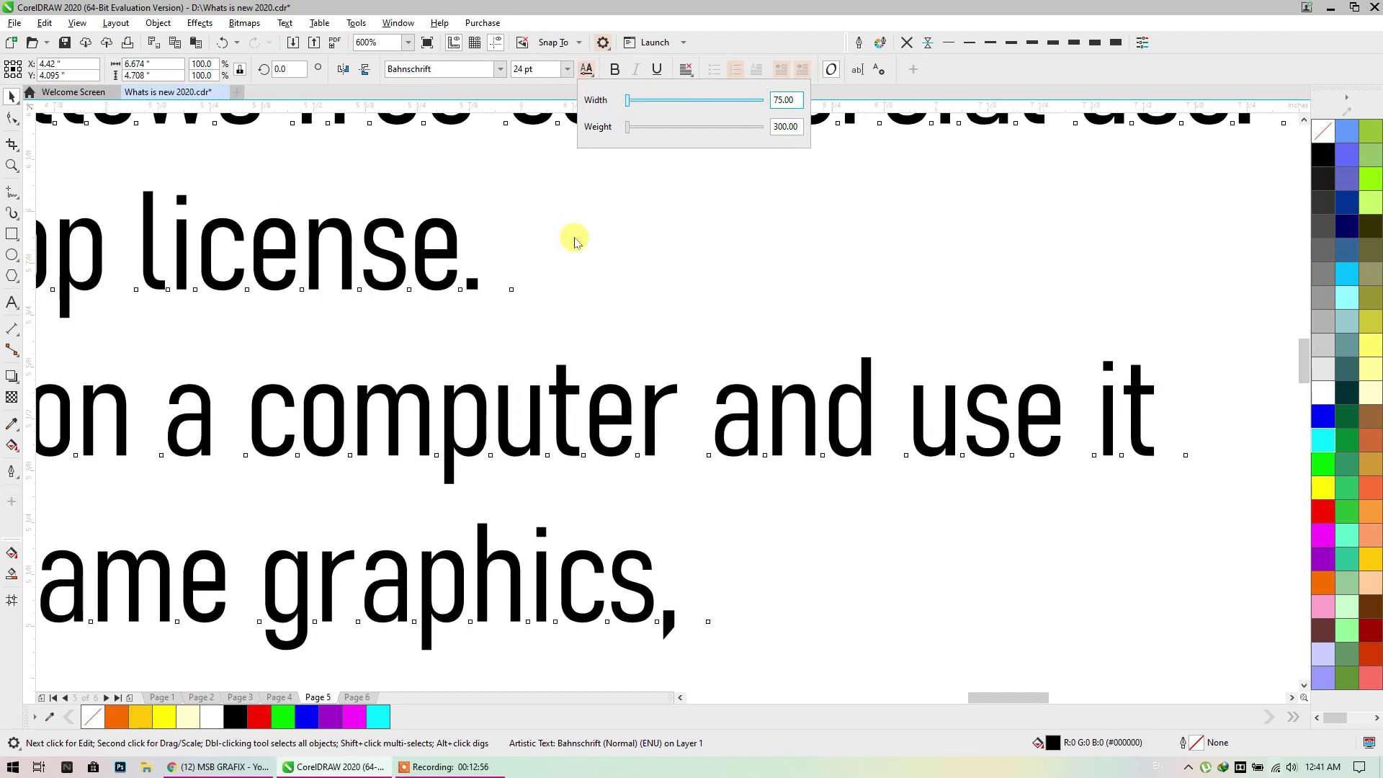
left_click(692, 246)
scroll(692, 246, "down", 2)
left_click_drag(389, 214, 495, 203)
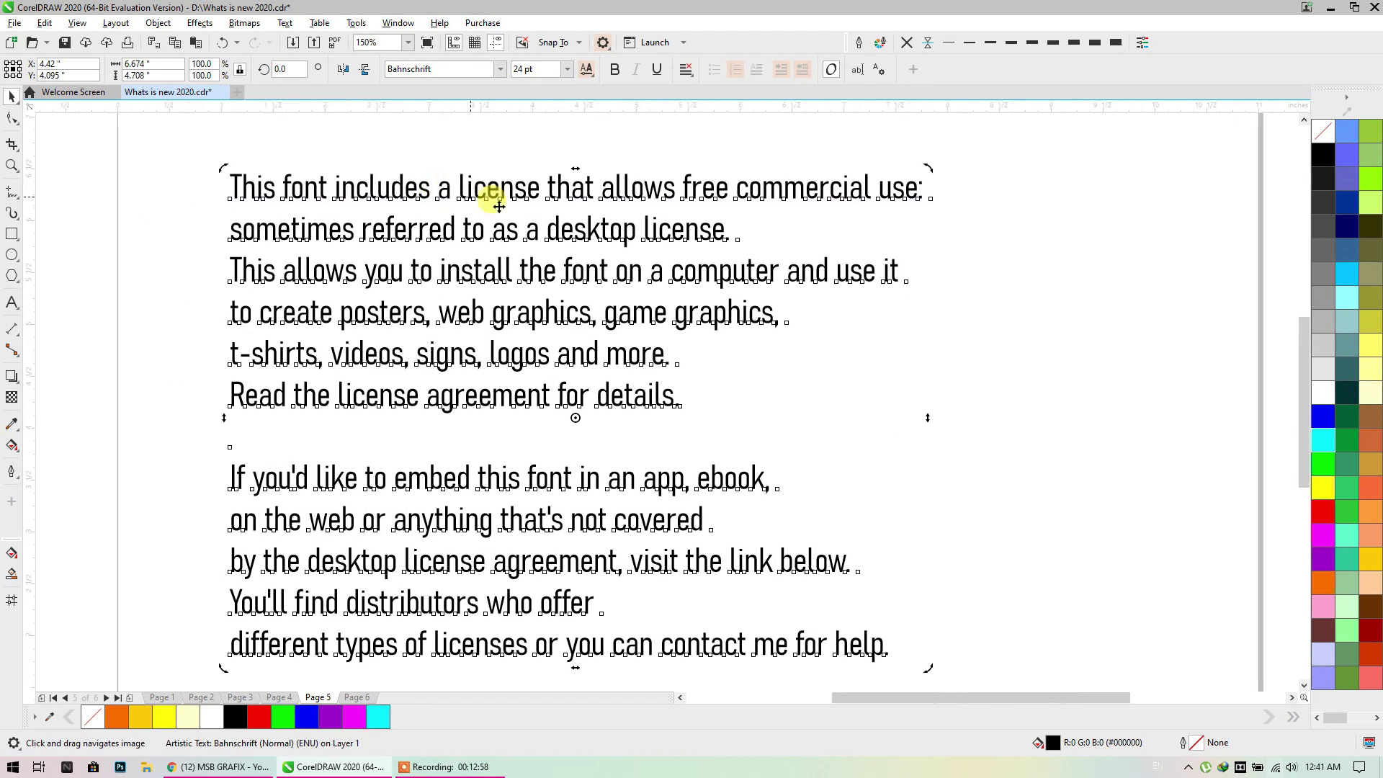
Test a weight of 700 on the narrowed paragraph up close and bring it back to 300
scroll(416, 262, "up", 2)
left_click(586, 68)
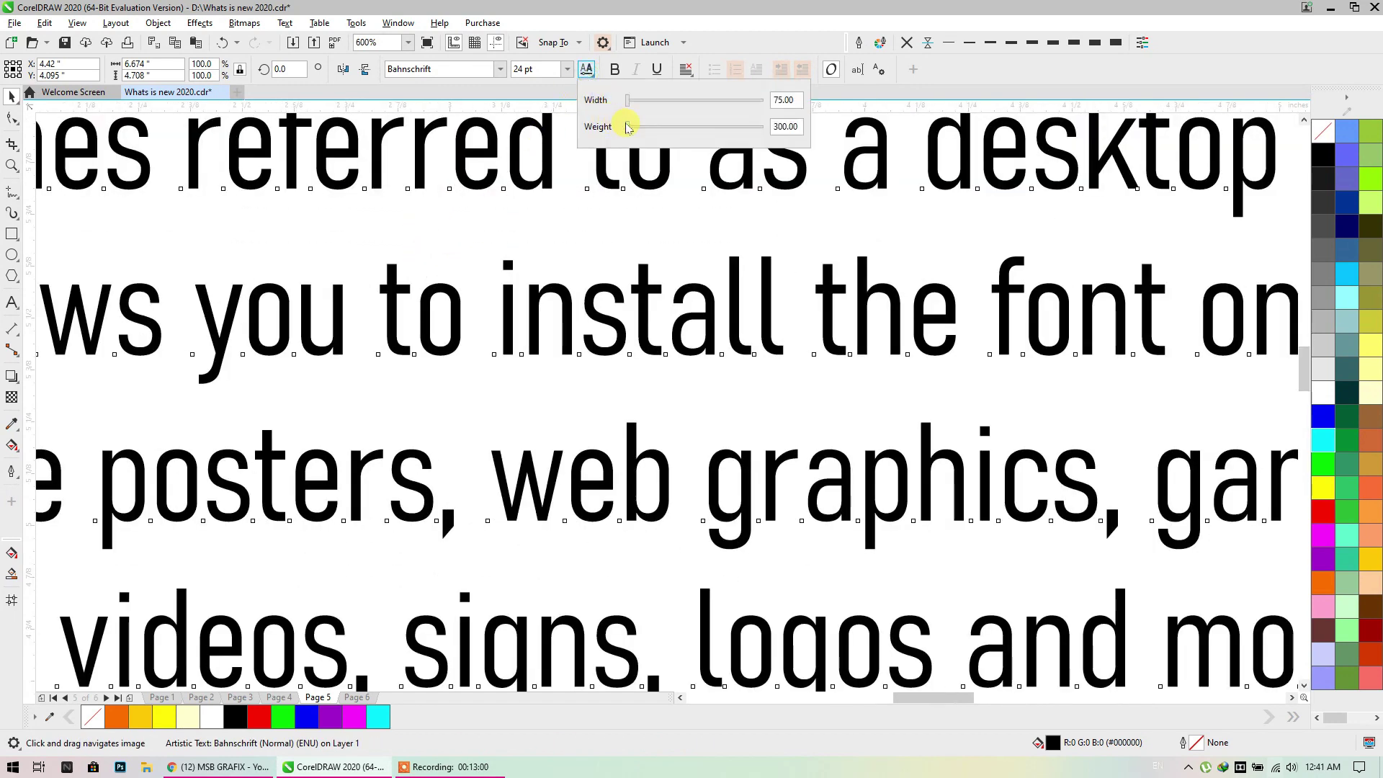
left_click_drag(632, 125, 490, 140)
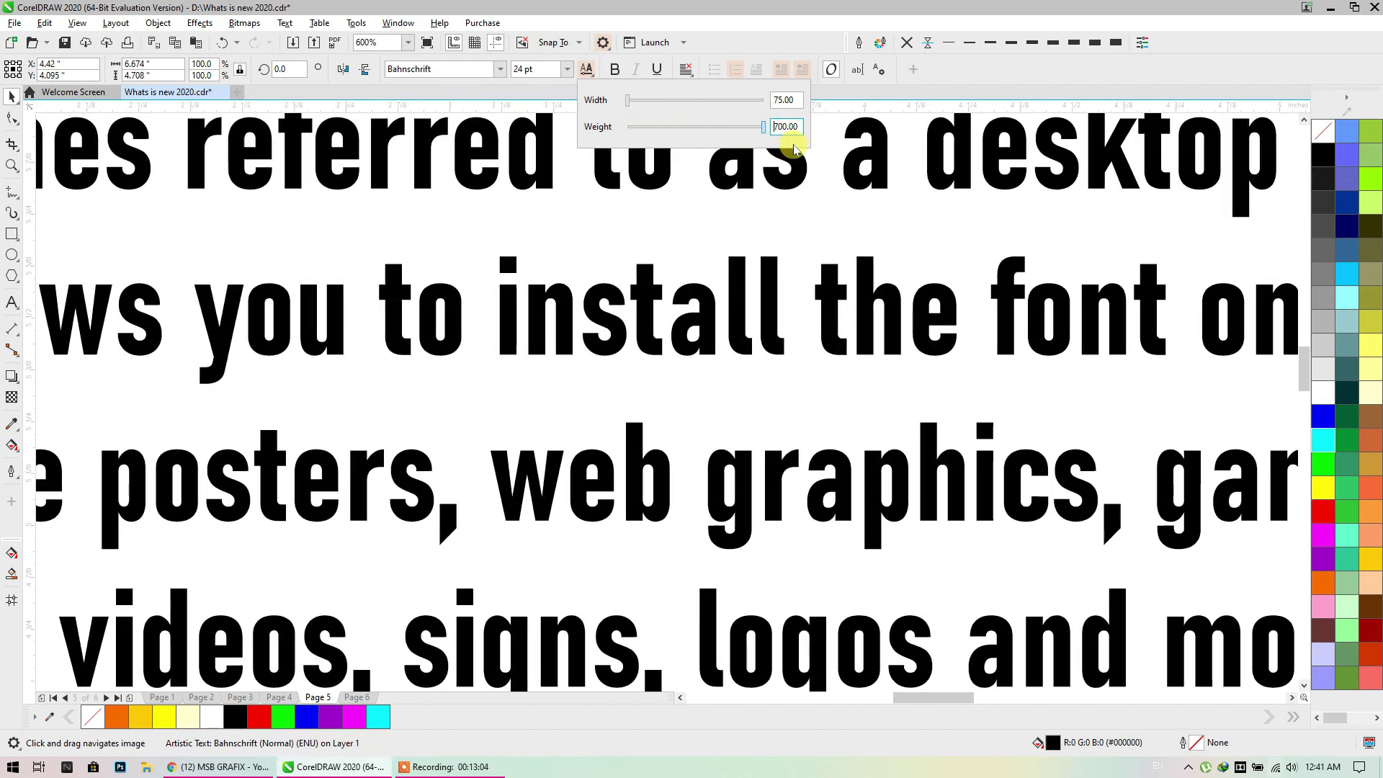
Widen the paragraph's variable font to 100 and narrow it back to 75
left_click(629, 103)
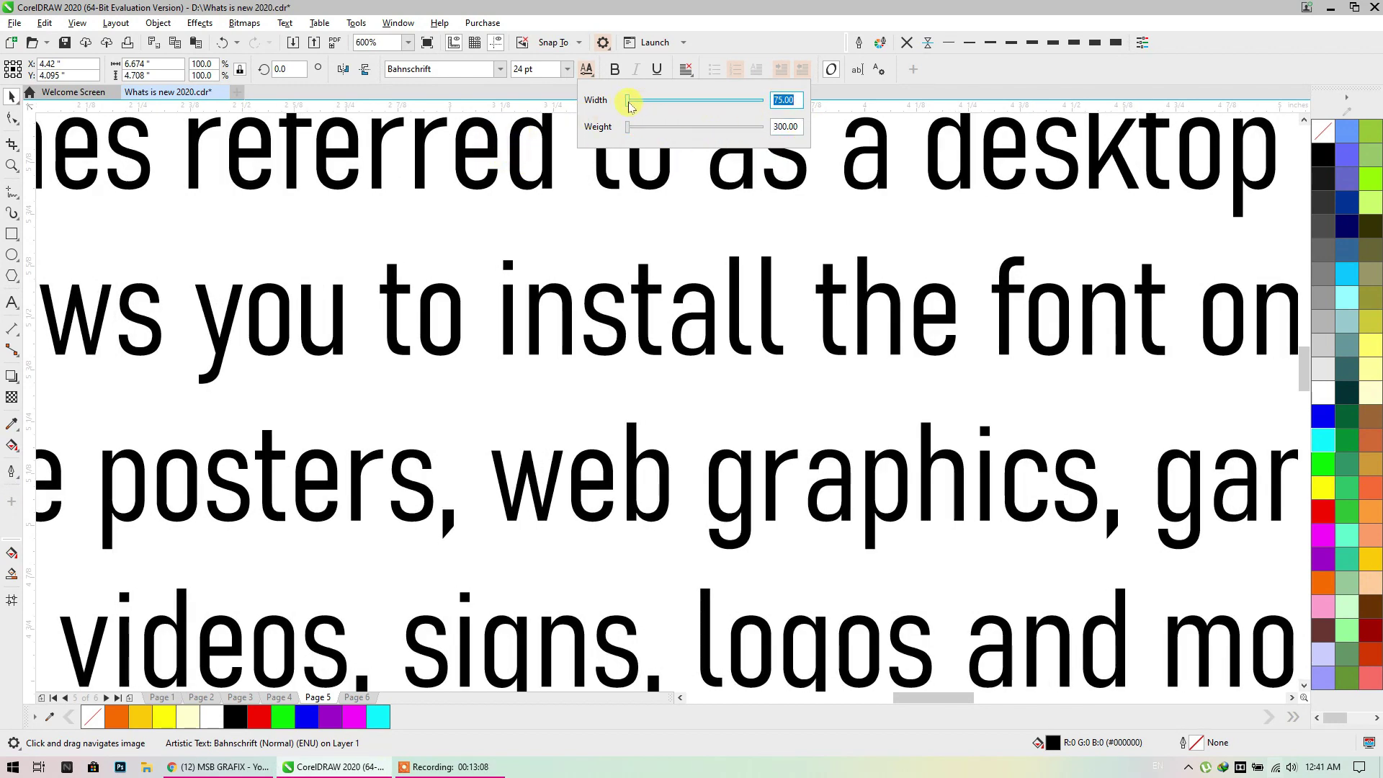
left_click_drag(628, 104, 814, 104)
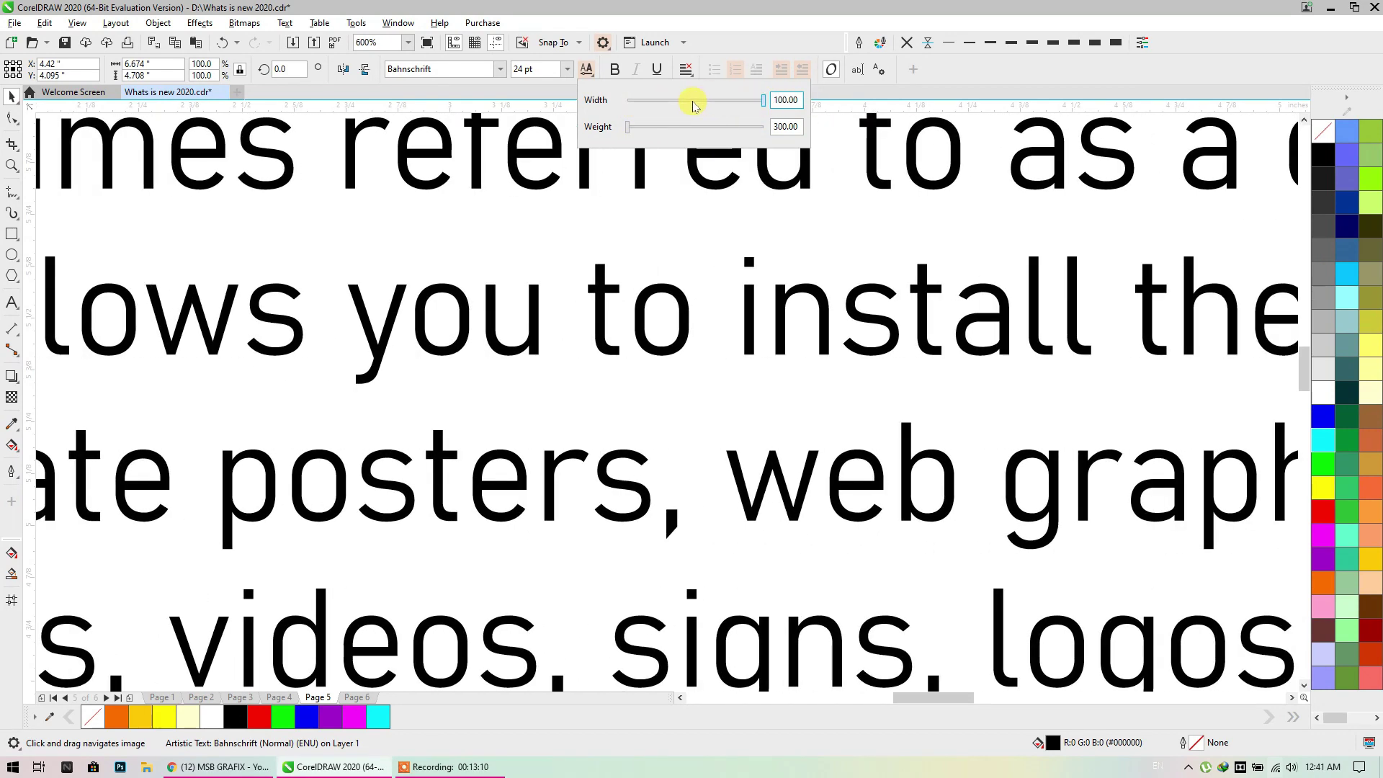
left_click_drag(694, 106, 527, 106)
left_click(527, 106)
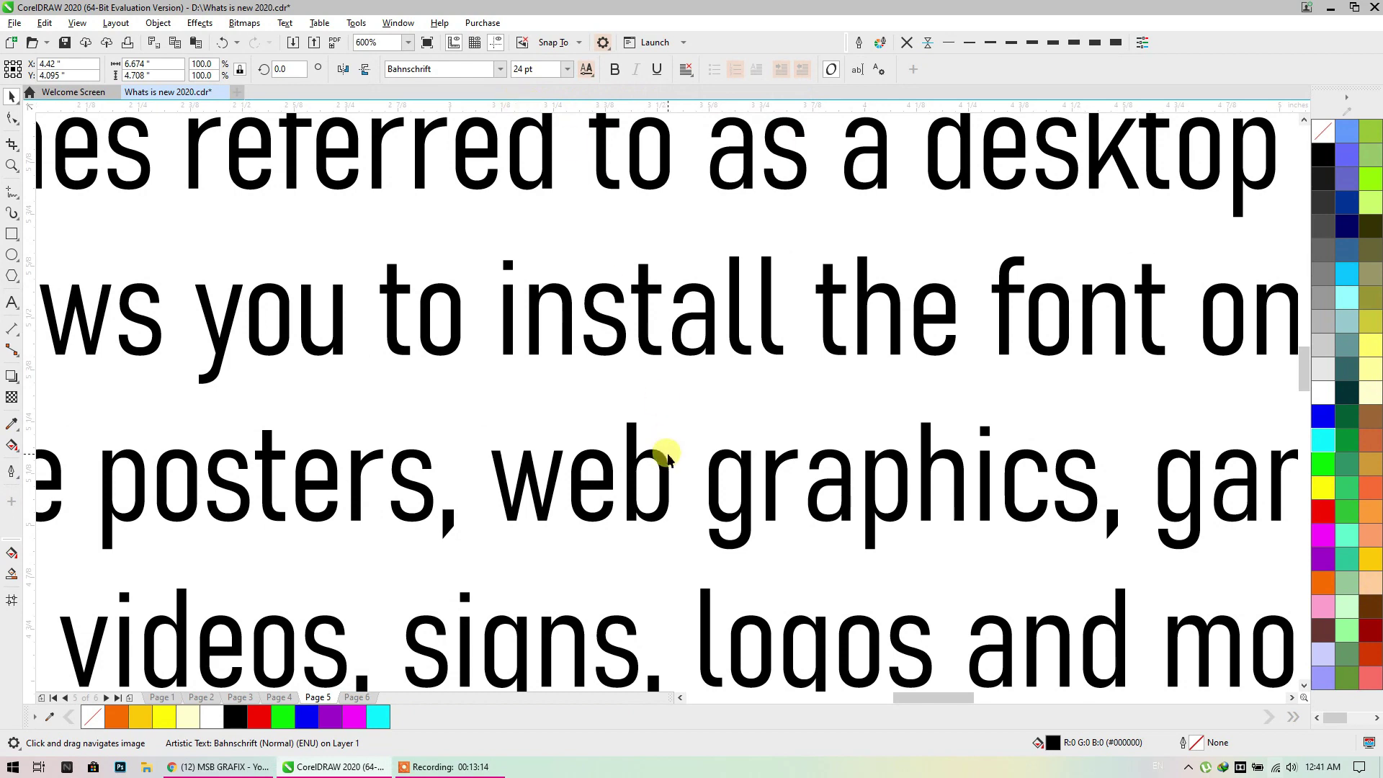
Filter the font list to variable fonts only and apply Urbanist to the license paragraph
left_click(500, 70)
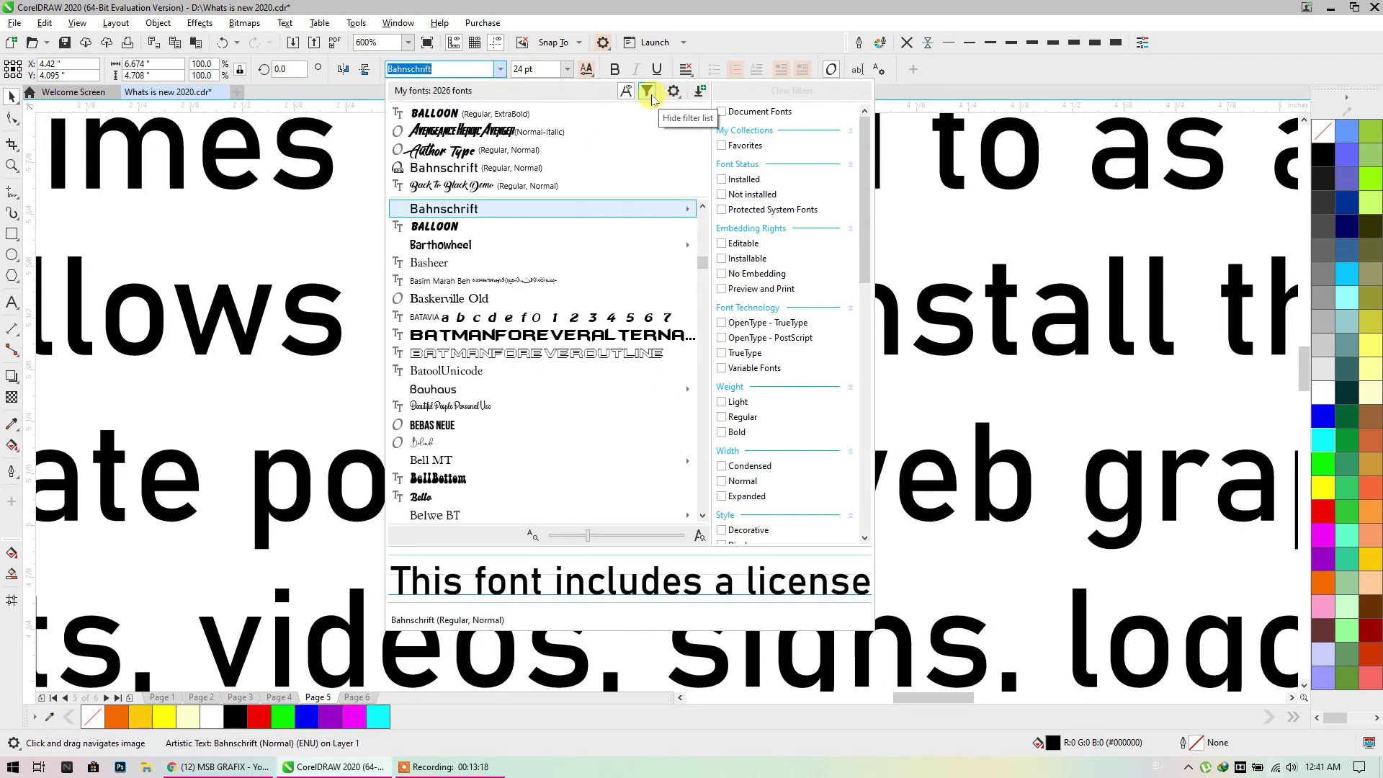
left_click(721, 369)
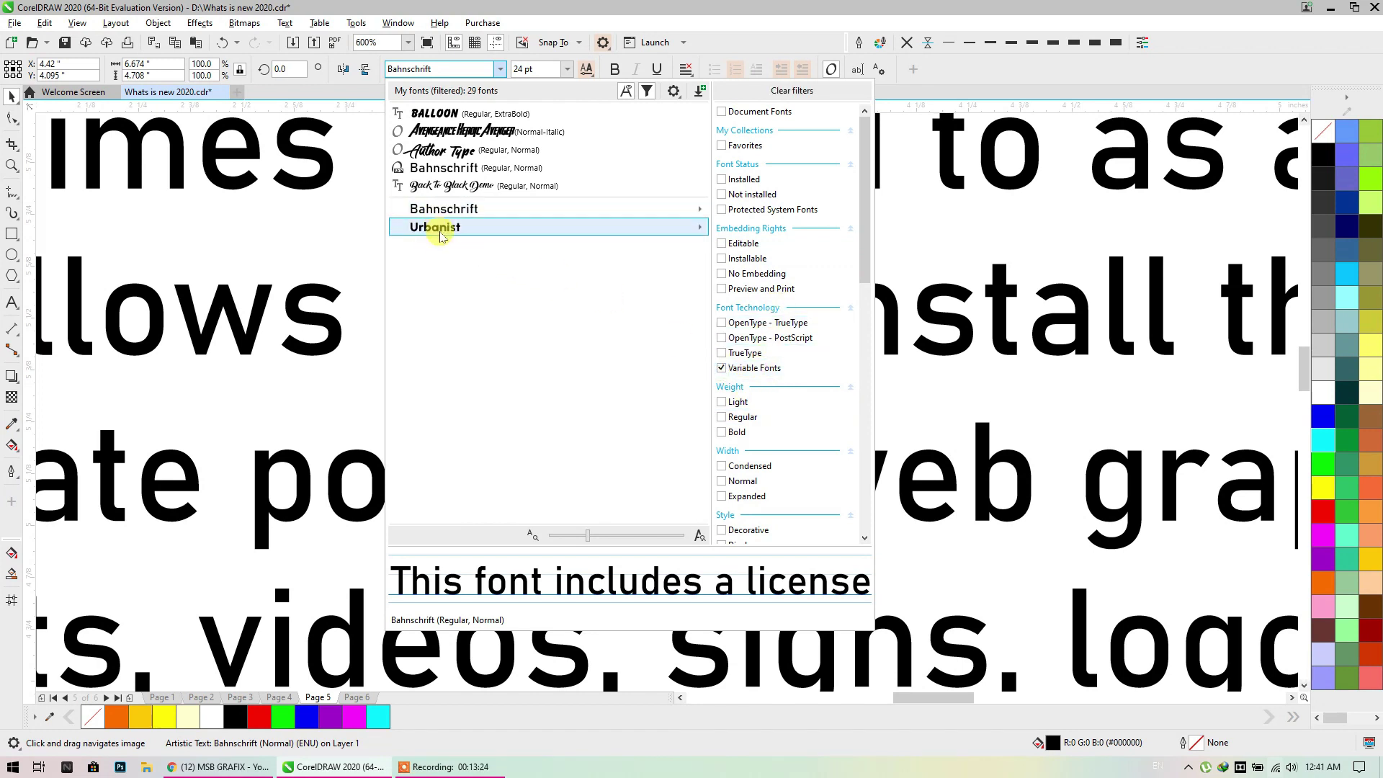
left_click(439, 228)
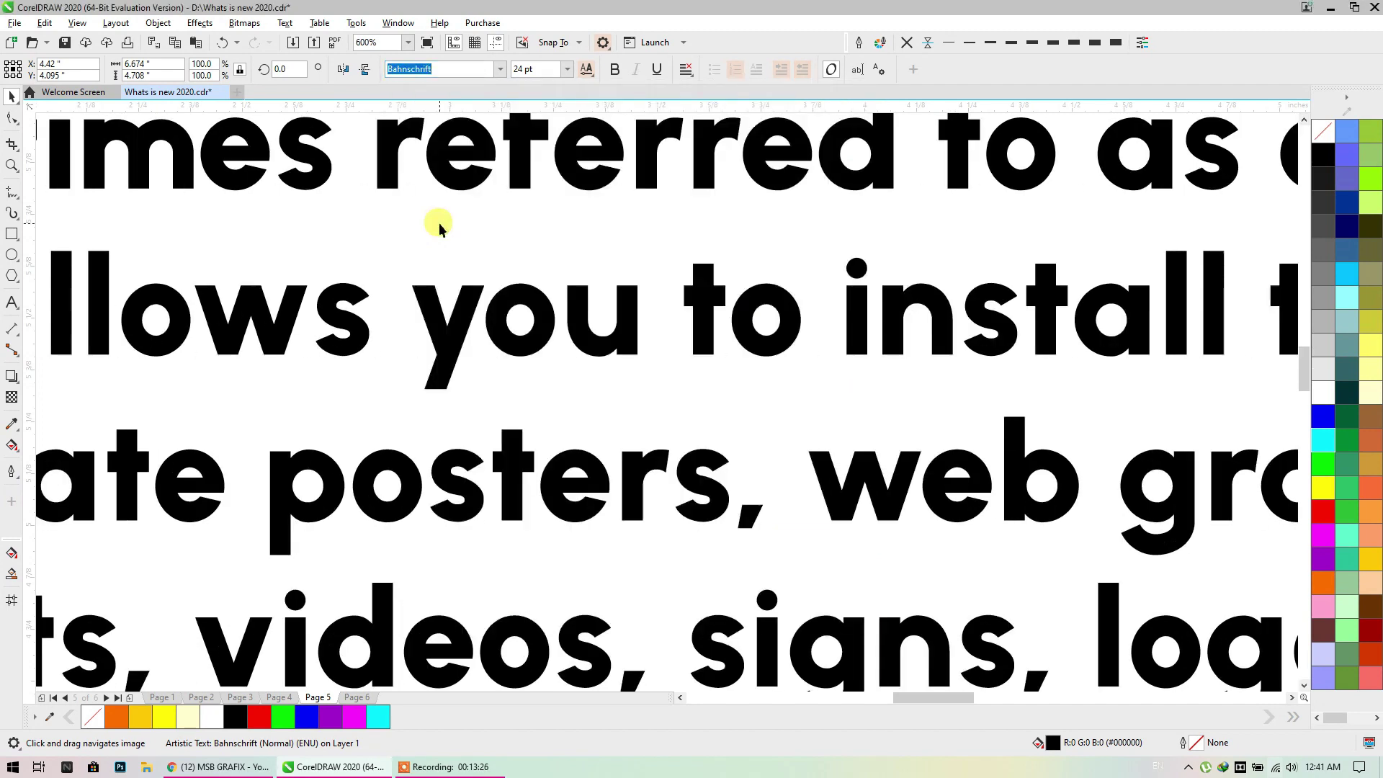
Set the Urbanist license paragraph's variable font weight to 150 and view the bold text at full size
left_click(593, 74)
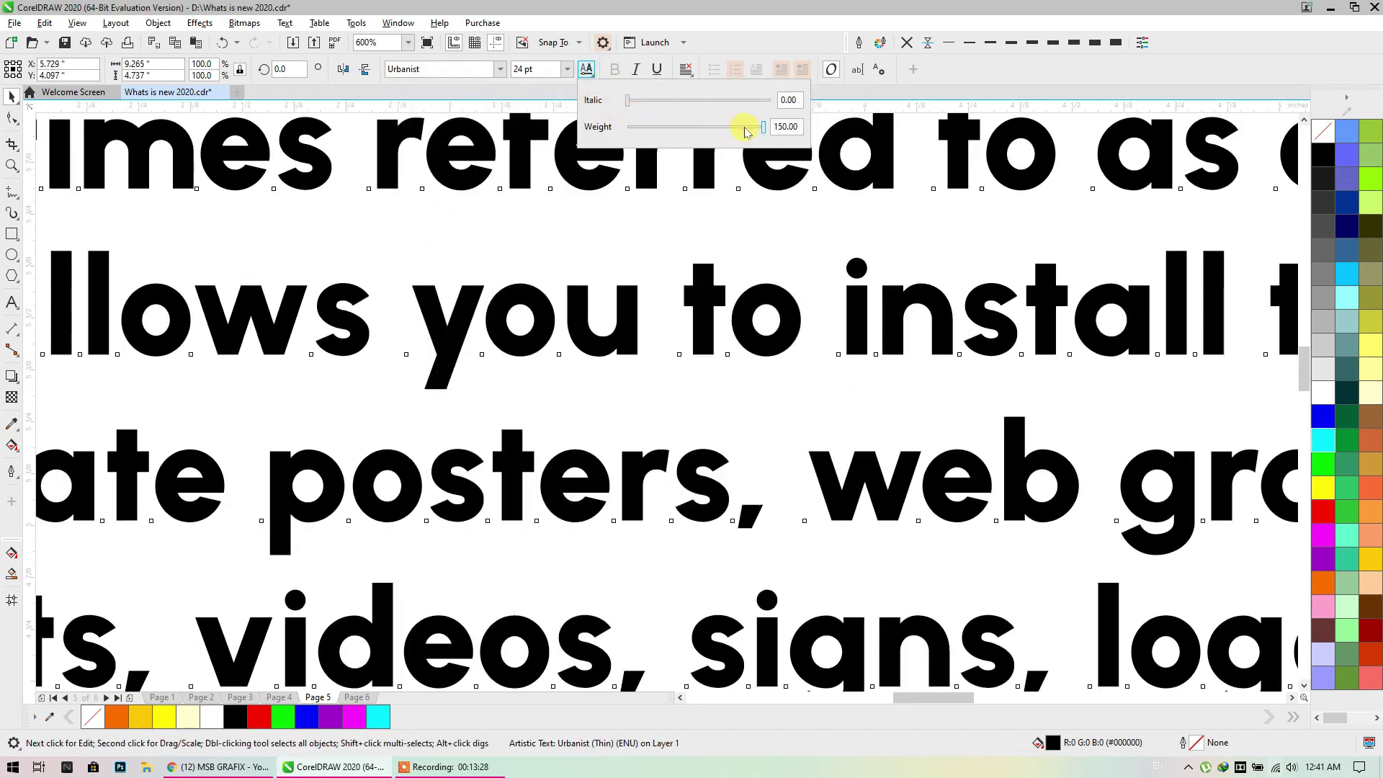
left_click_drag(757, 130, 828, 135)
scroll(781, 240, "down", 3)
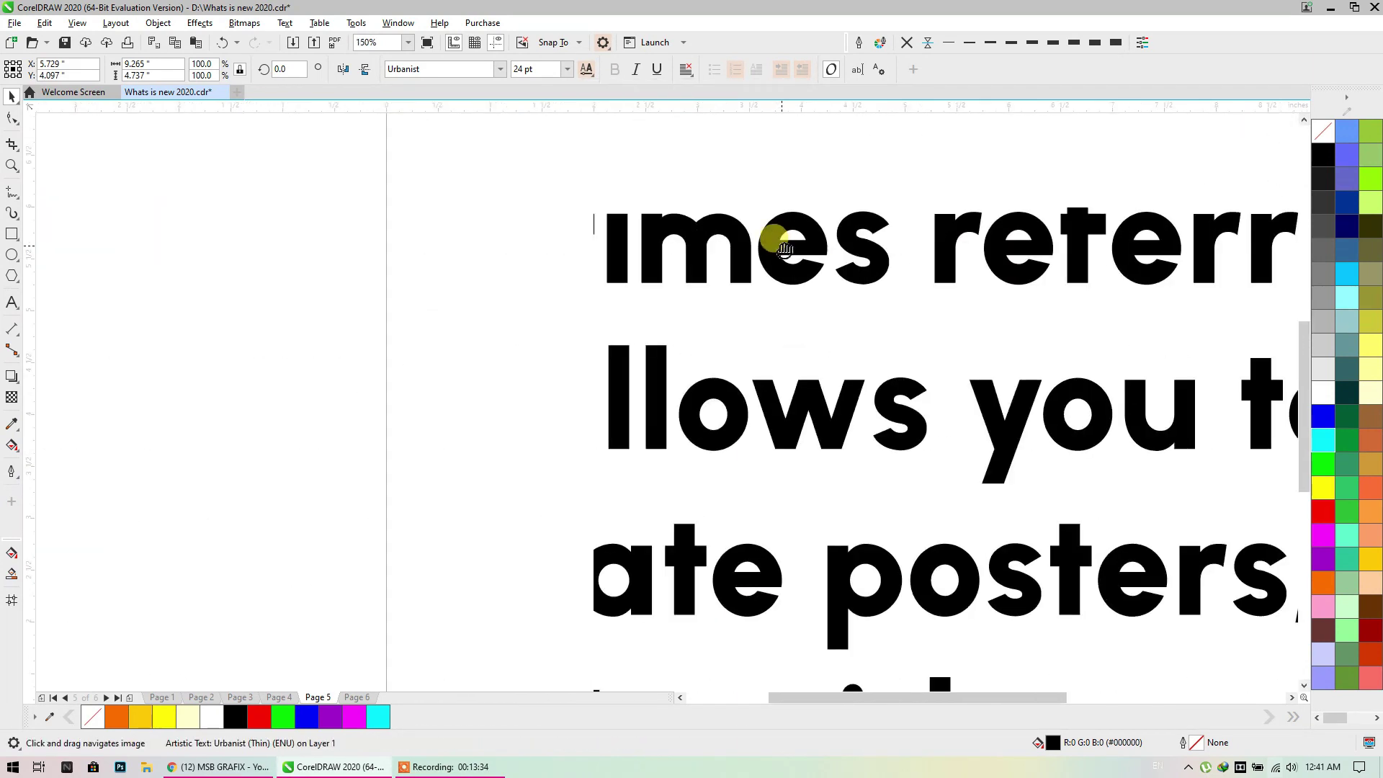
left_click(772, 232)
scroll(556, 192, "down", 1)
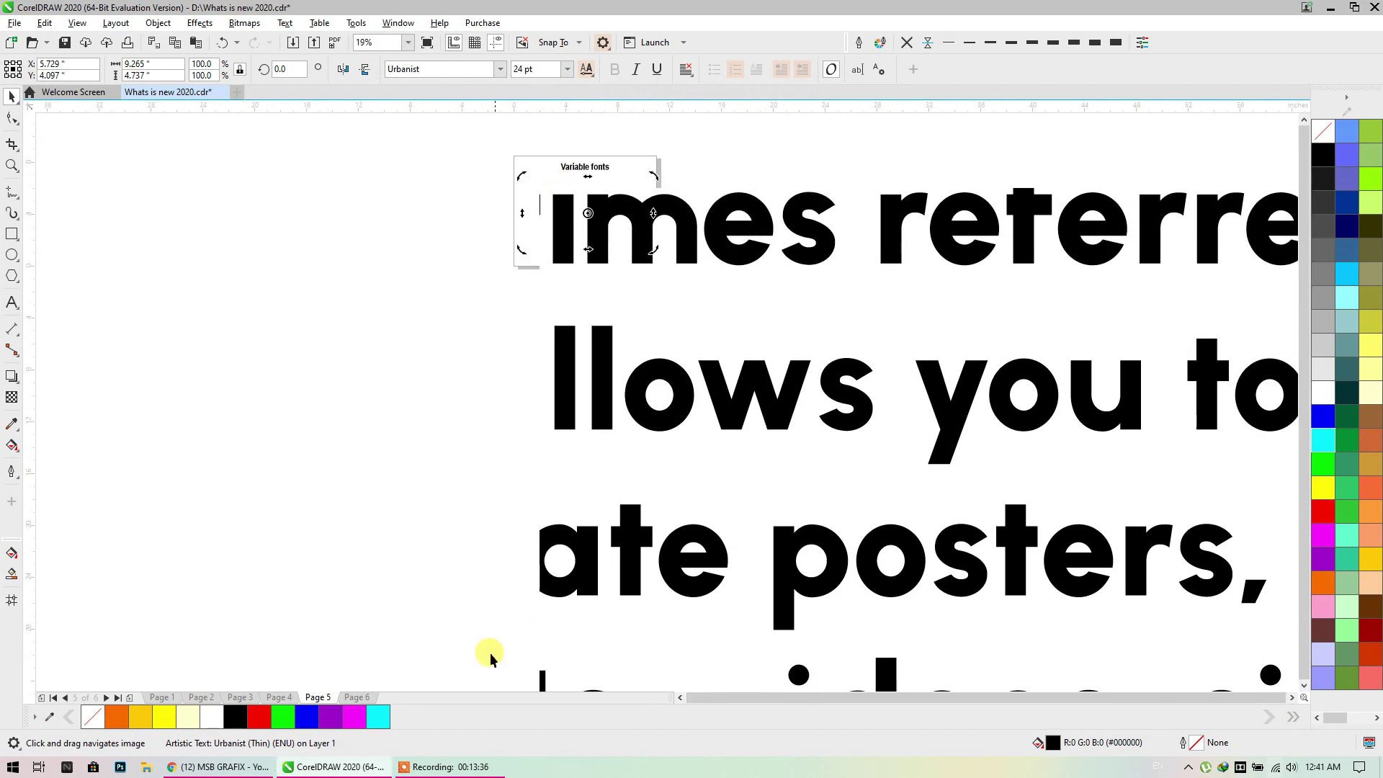
left_click(358, 698)
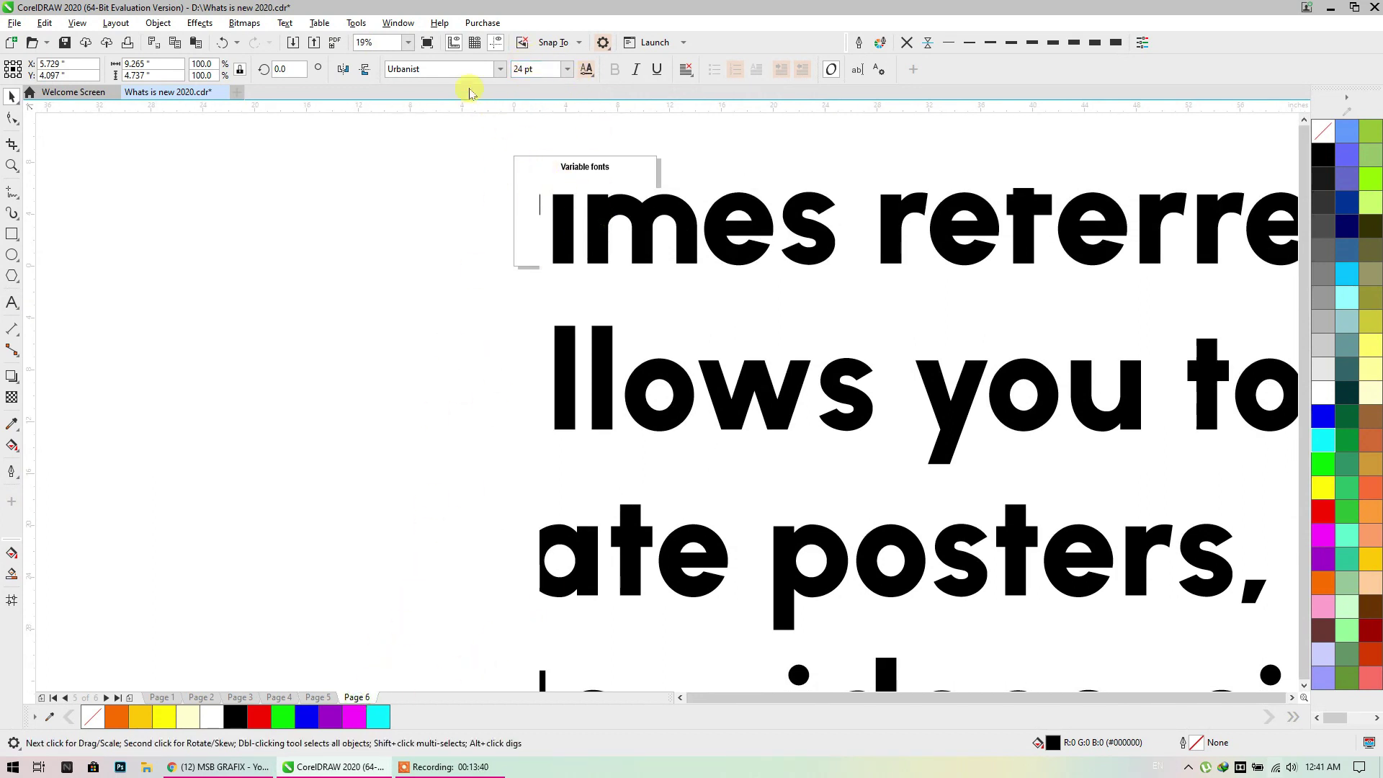
left_click_drag(472, 127, 725, 295)
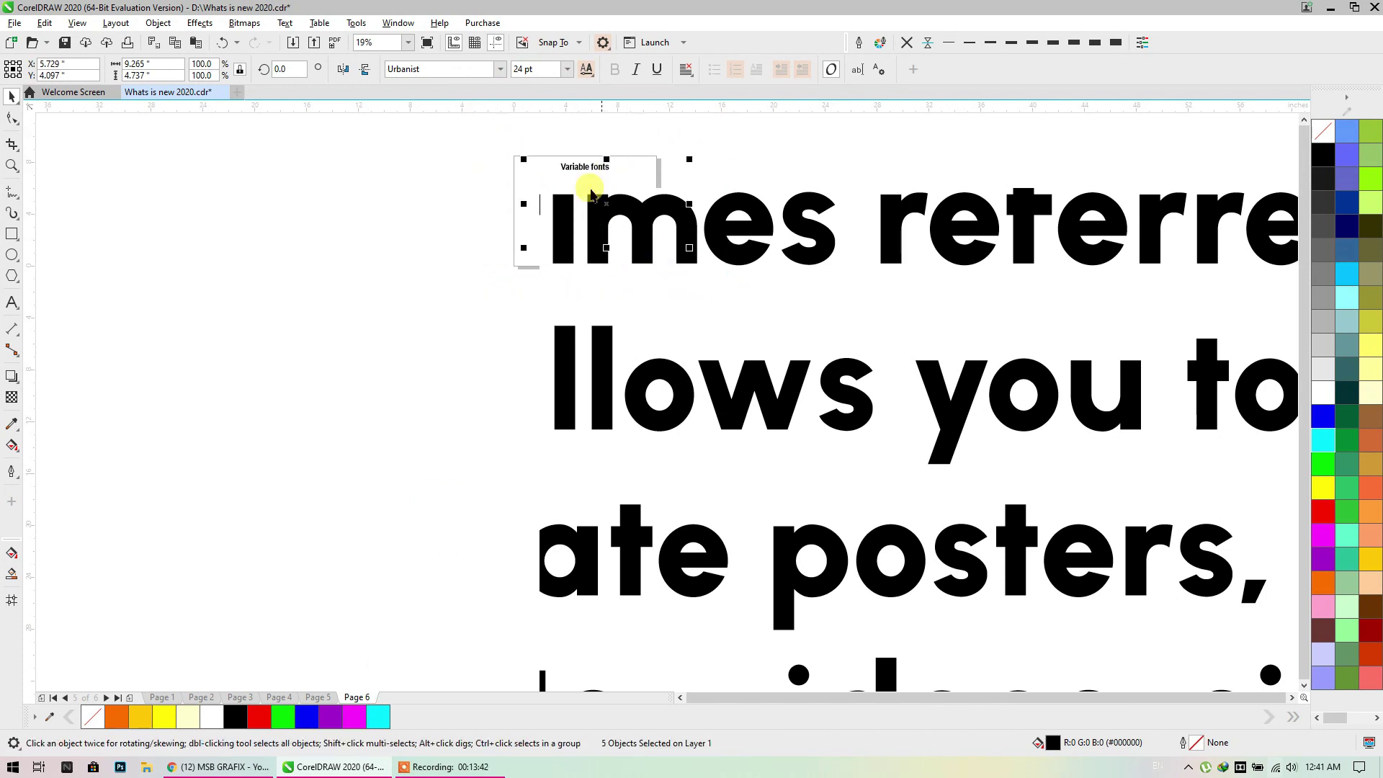
left_click(501, 69)
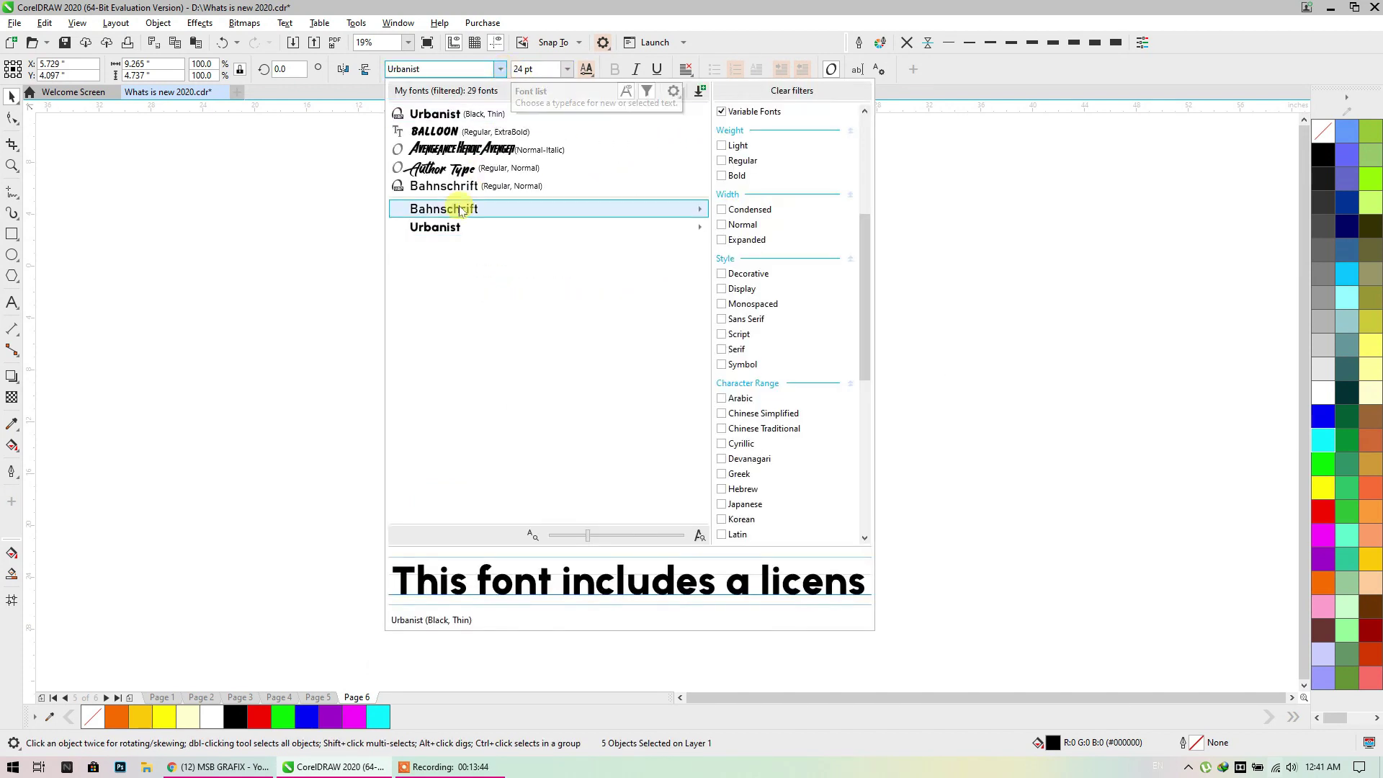
key("Escape")
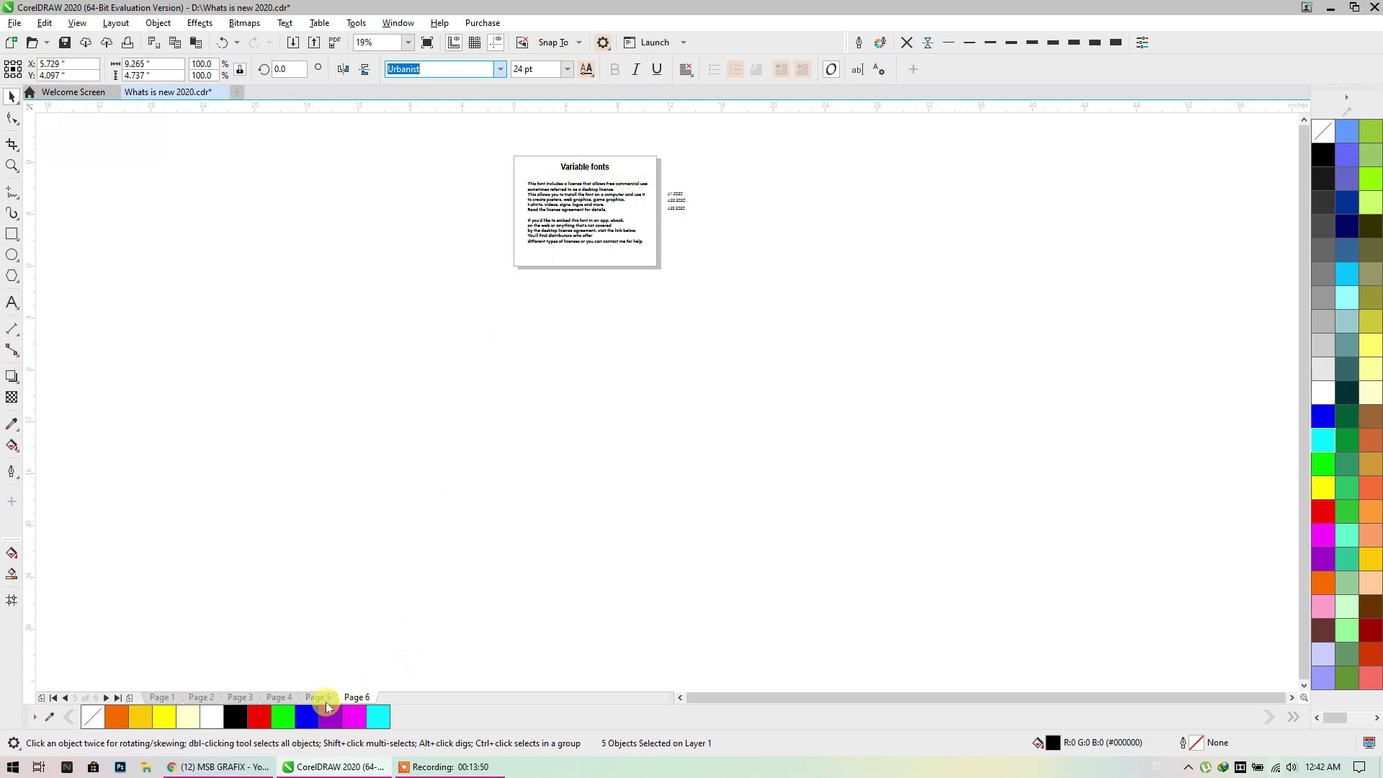
Clear the browser from the desktop, relaunch CorelDRAW 2020 and reopen the document Whats is new 2020.cdr
left_click(245, 768)
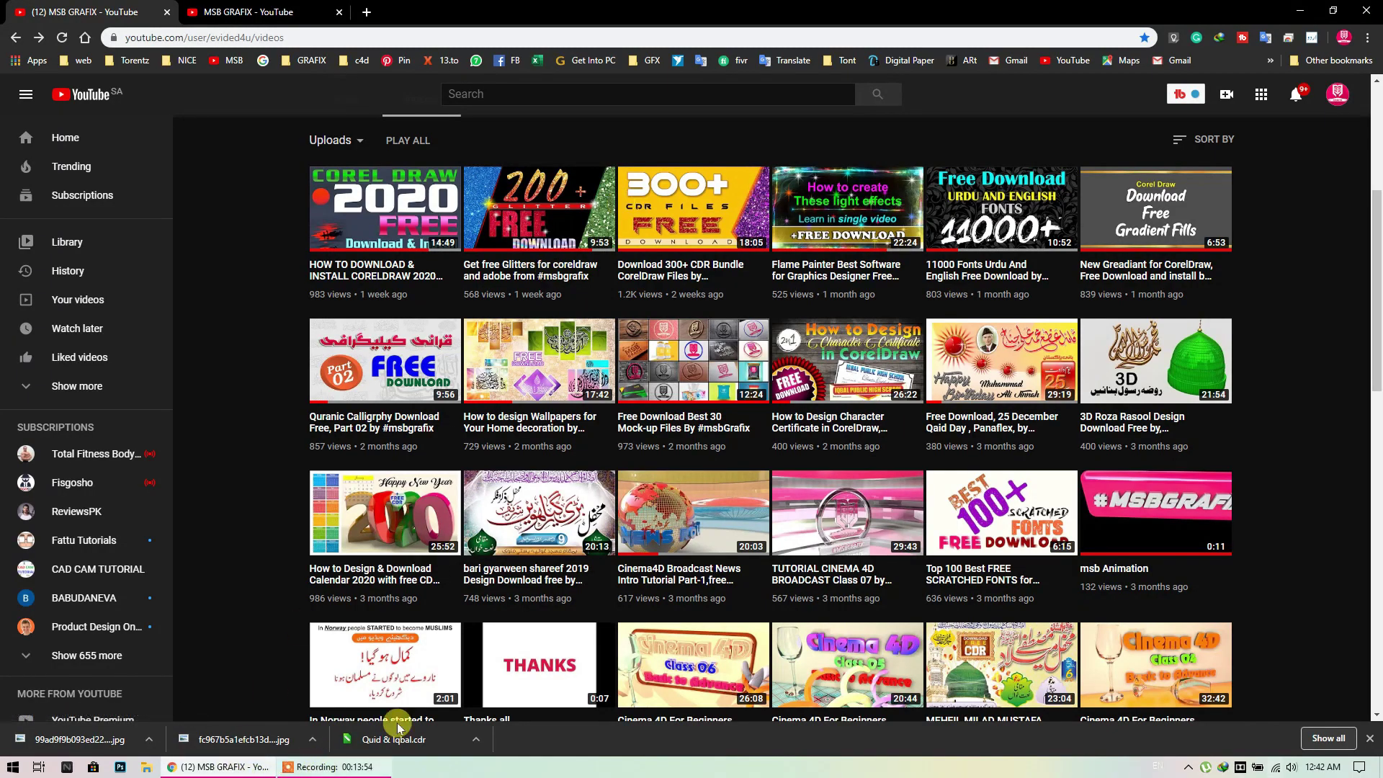
left_click(1301, 13)
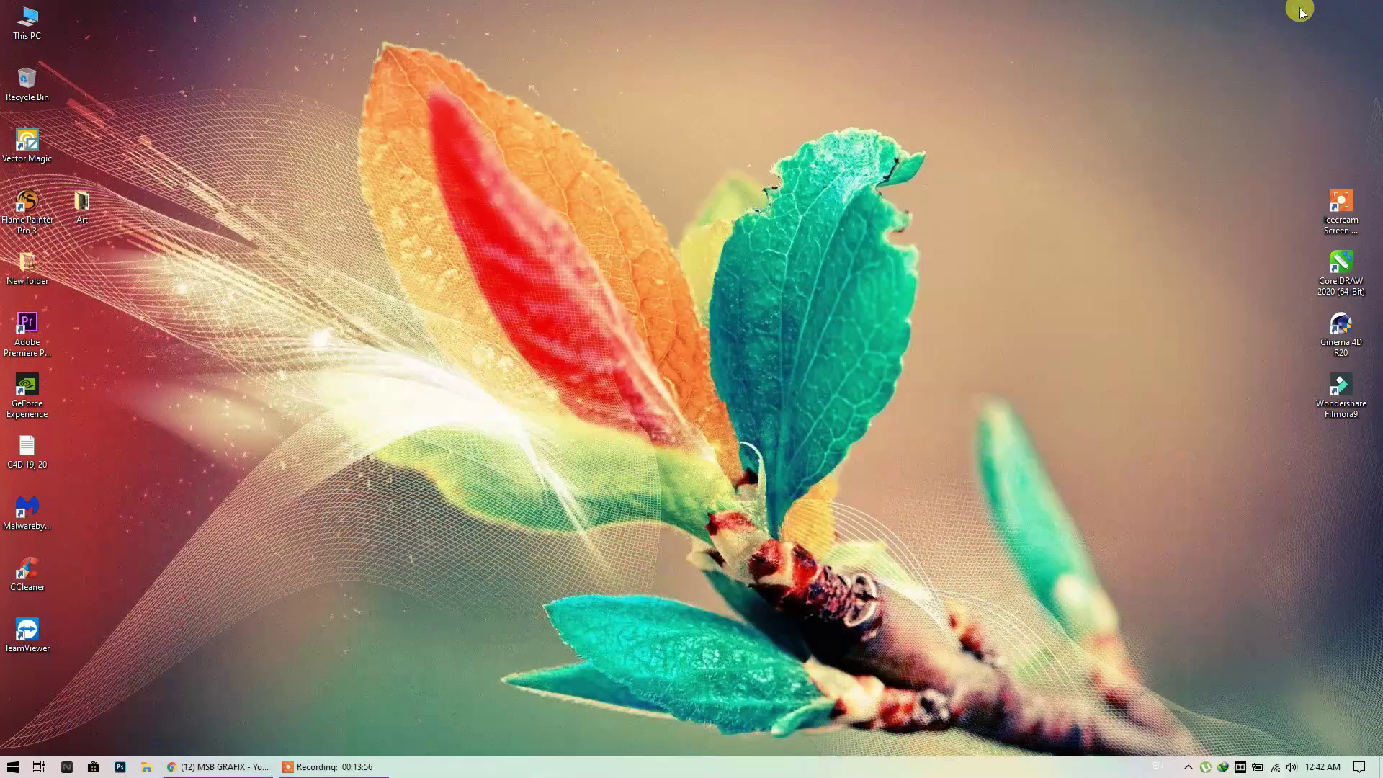
right_click(1340, 260)
left_click(1269, 272)
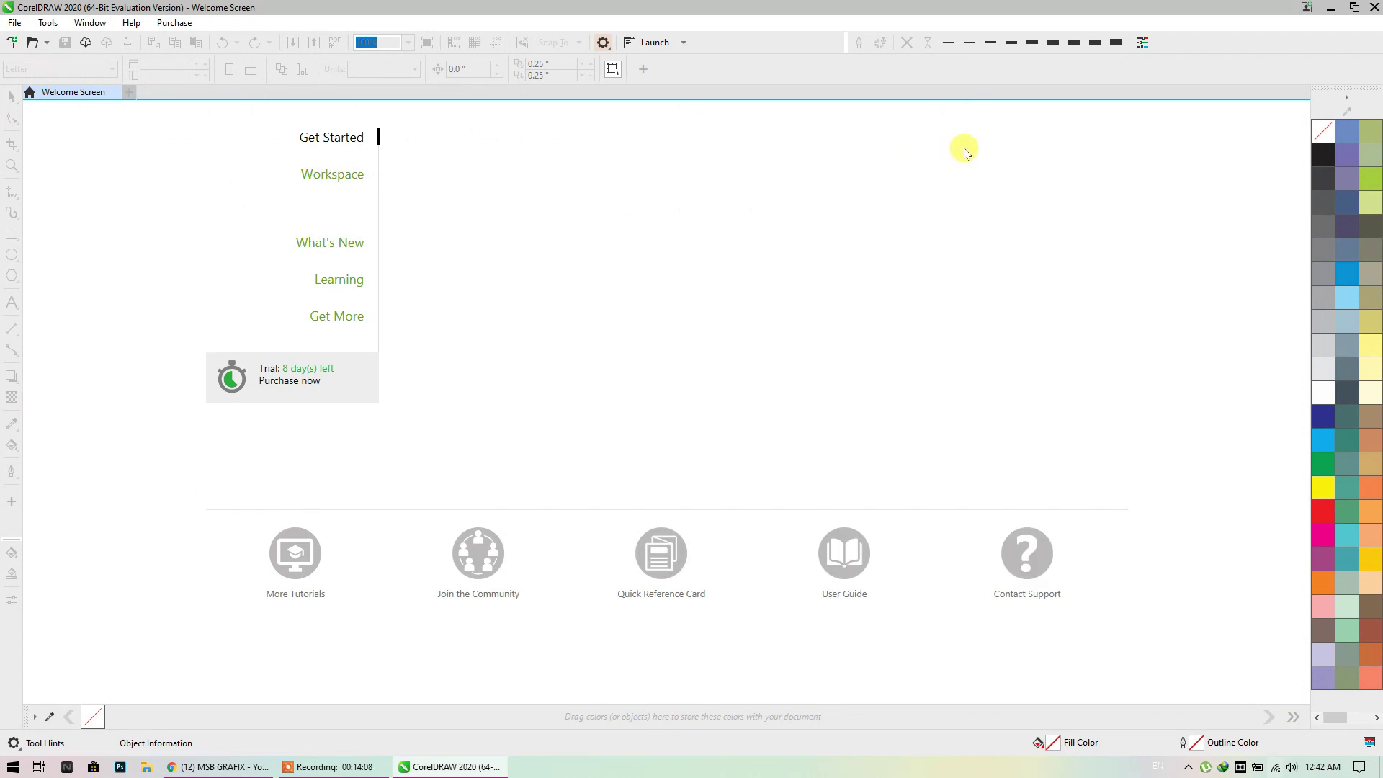
left_click(617, 195)
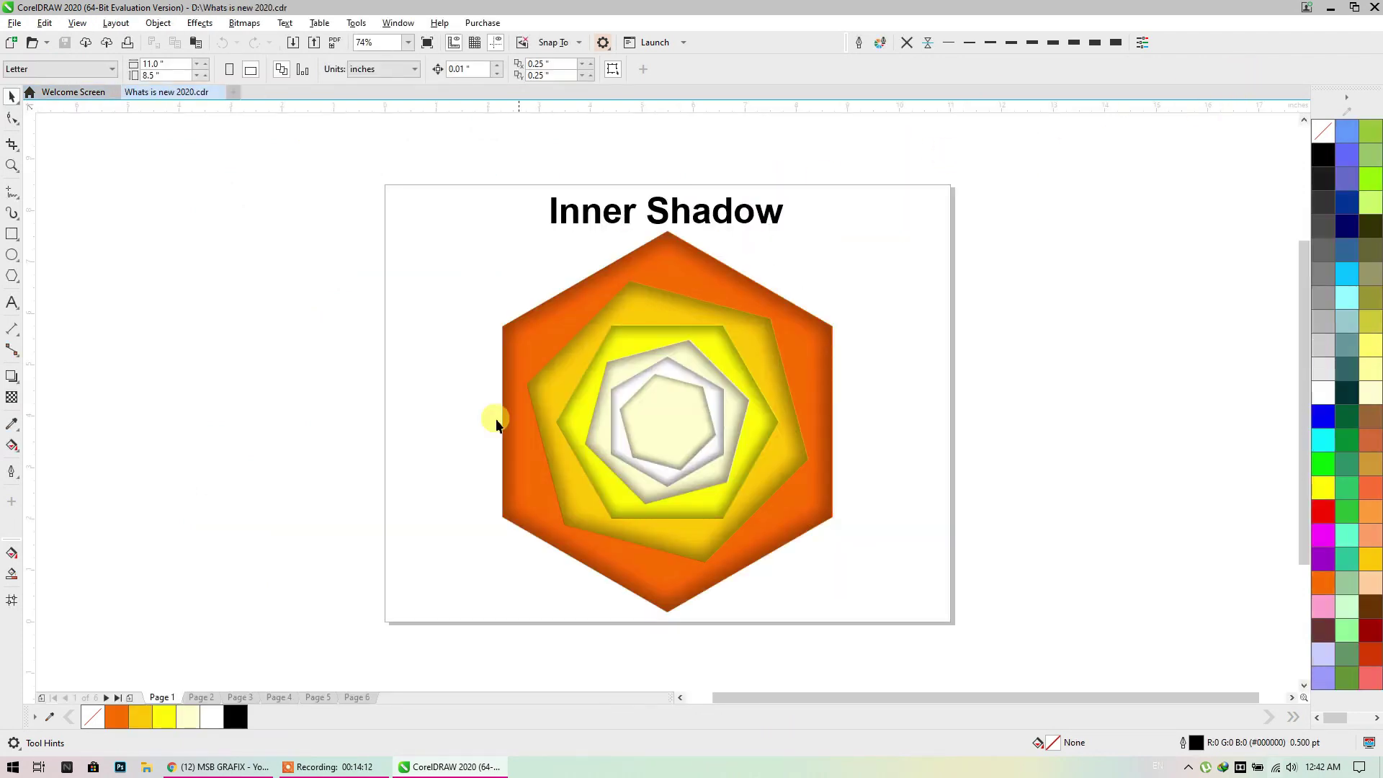
On the Resample page, move the flower bouquet image toward the upper left and place a duplicate beside it at about X 4.861, Y 5.5 inches
left_click(364, 698)
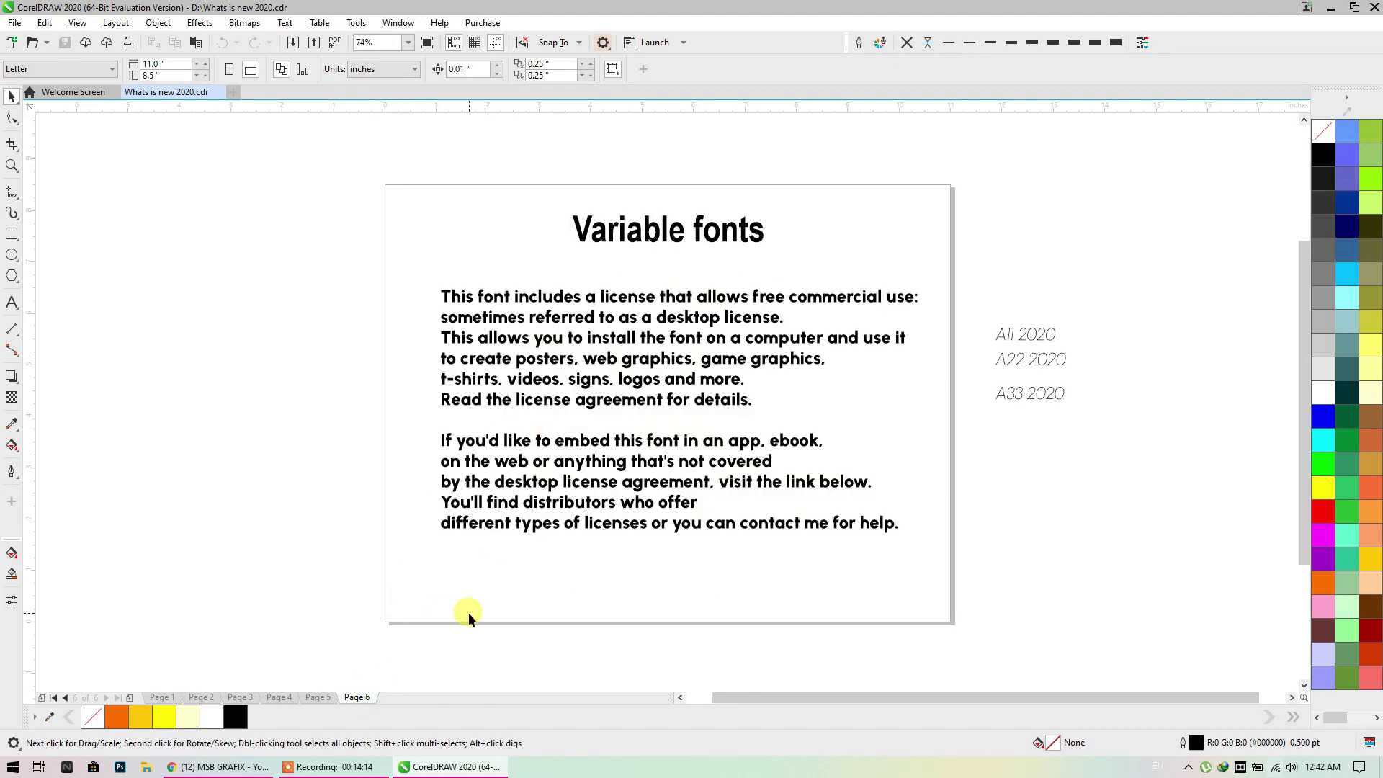
left_click(317, 698)
left_click_drag(557, 414, 420, 375)
scroll(513, 369, "up", 3)
scroll(513, 369, "down", 3)
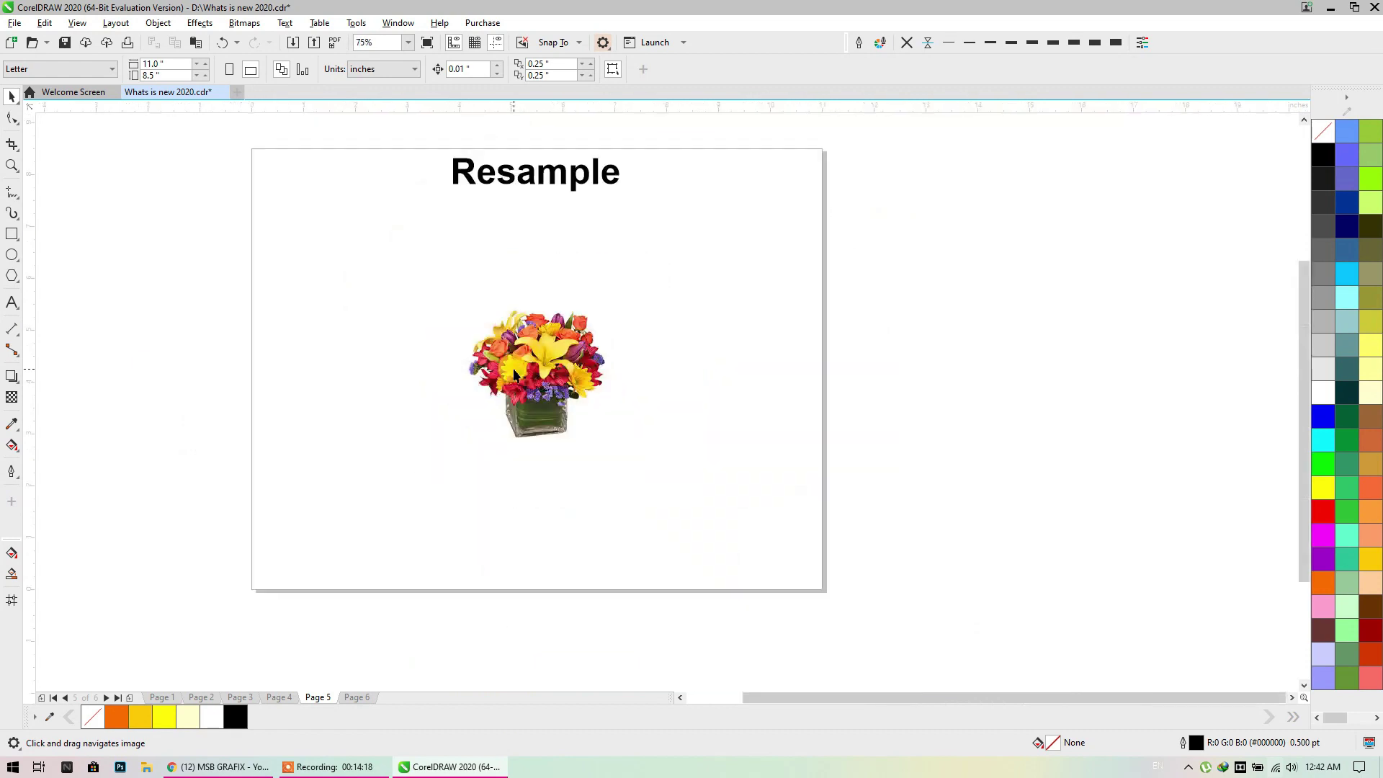
left_click(545, 410)
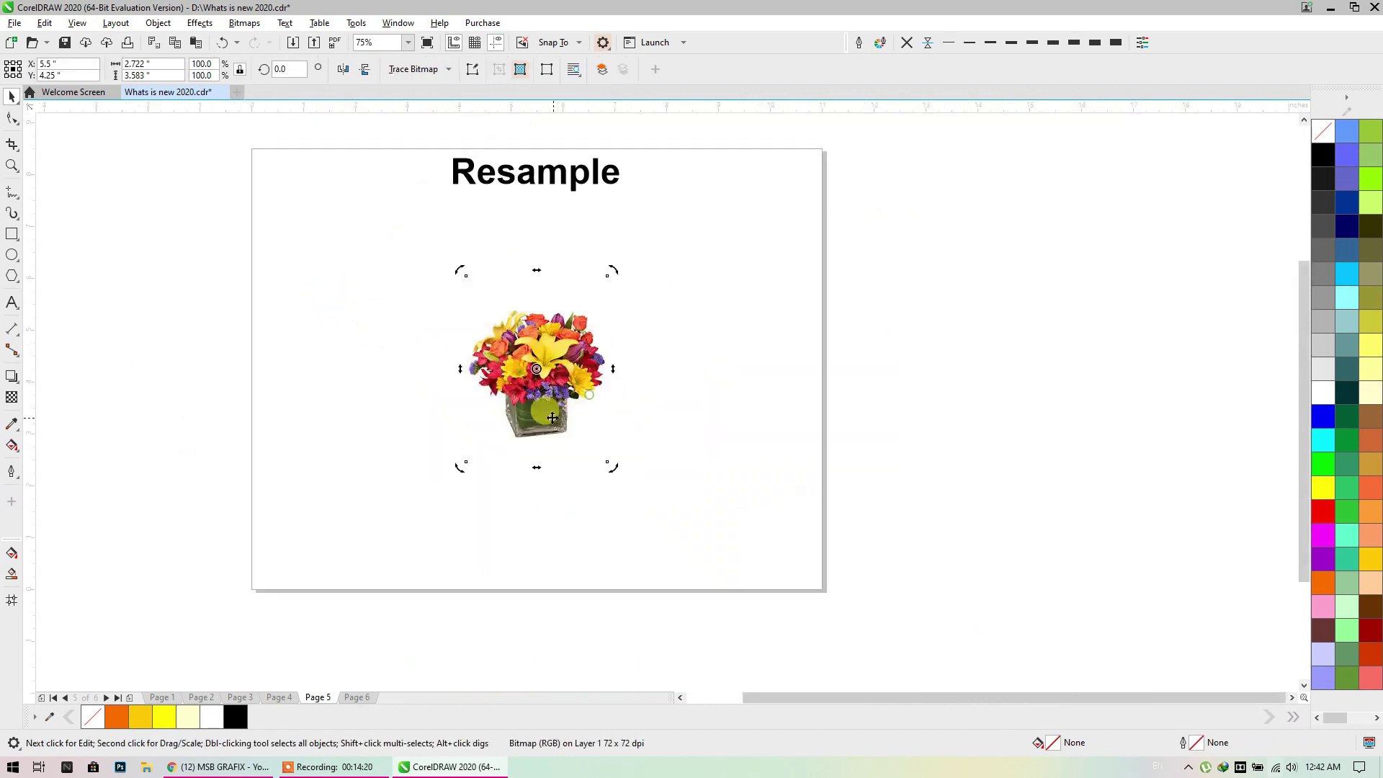
left_click_drag(543, 364, 494, 318)
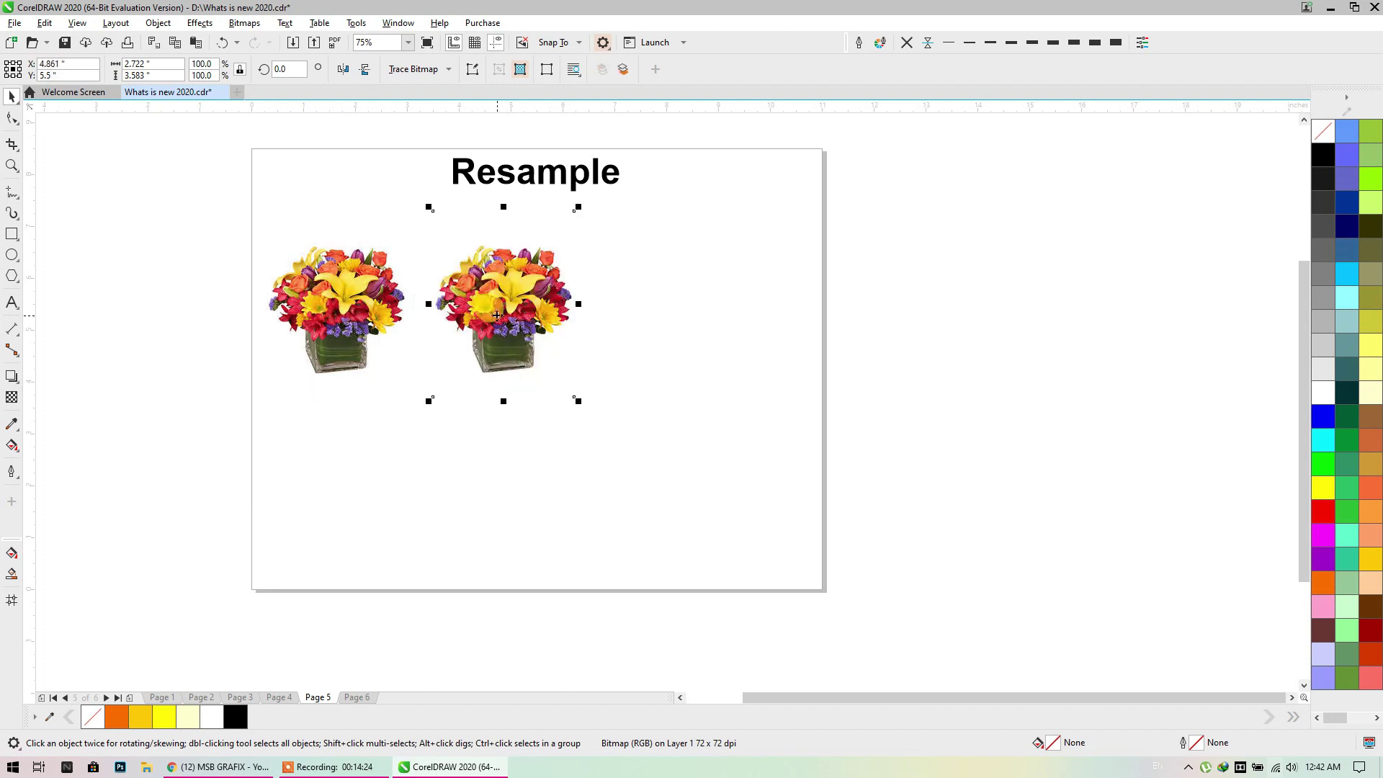
Inspect the duplicate bouquet up close, open Resample for it and set the horizontal and vertical resolution to 450 dpi
scroll(353, 263, "up", 2)
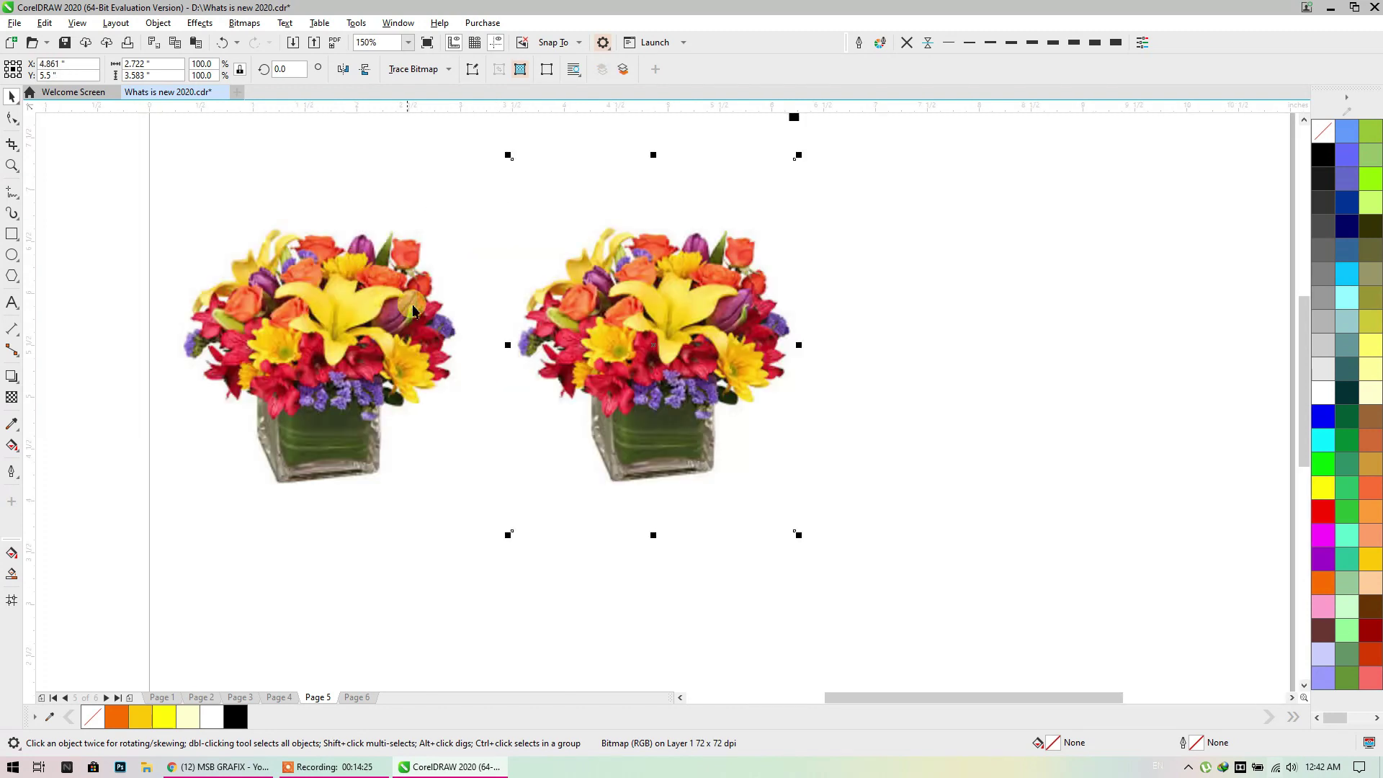
middle_click(501, 338)
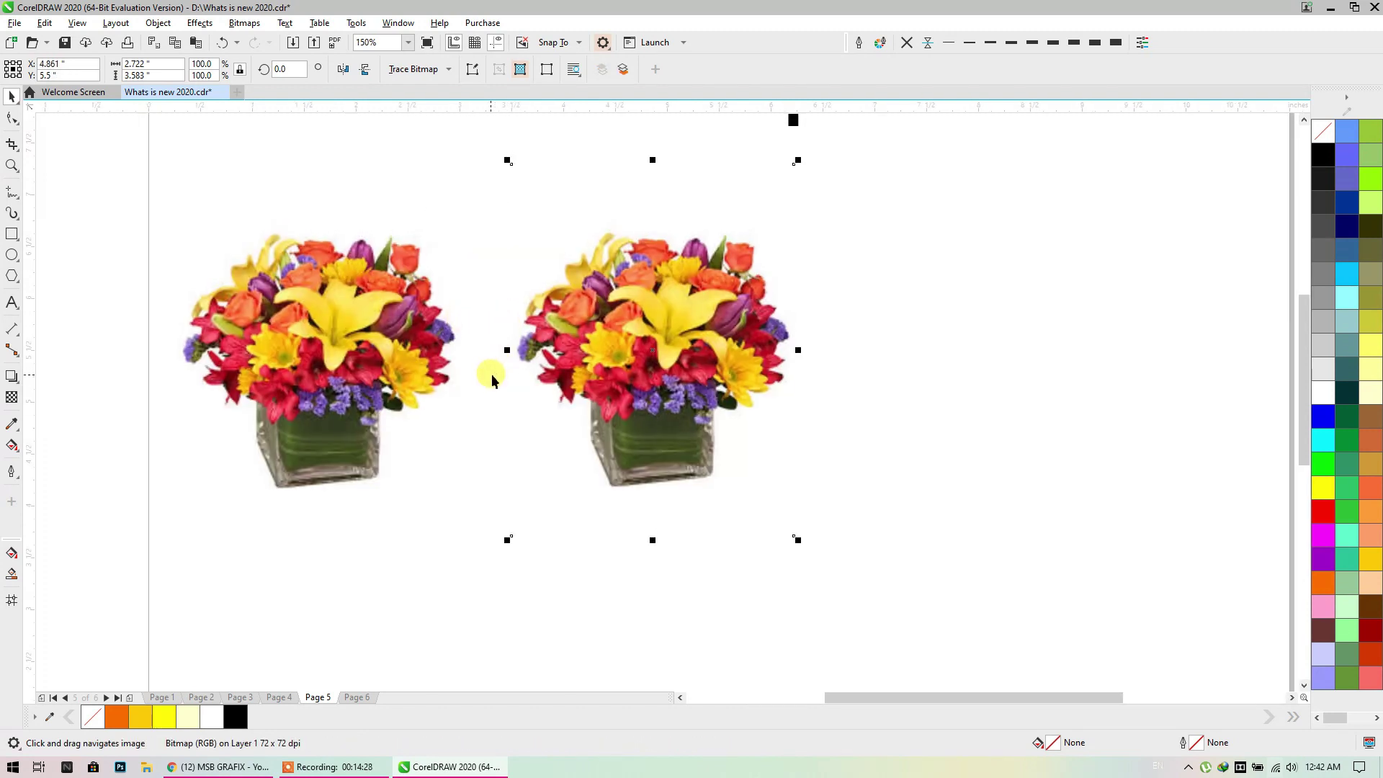
left_click_drag(681, 344, 439, 337)
scroll(439, 337, "up", 1)
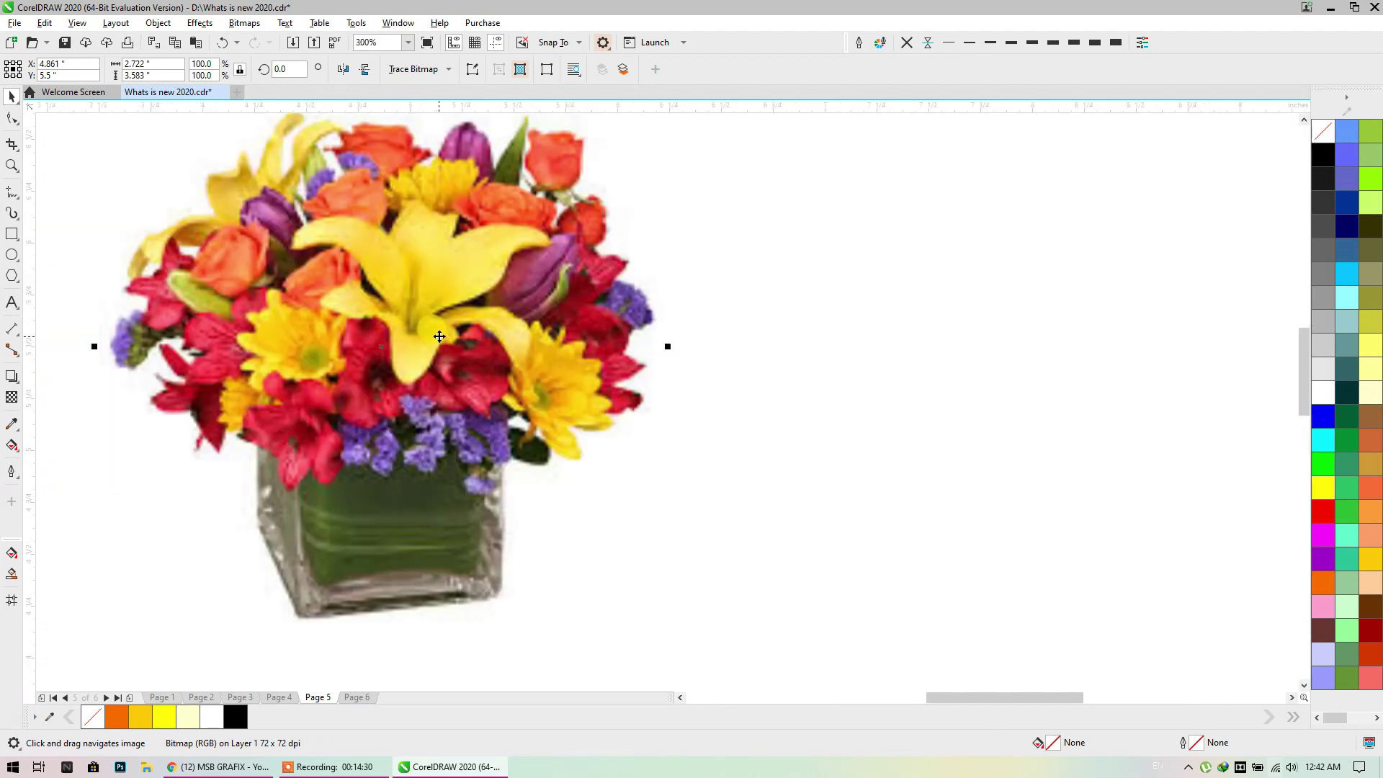
left_click_drag(447, 274, 507, 296)
scroll(431, 292, "down", 1)
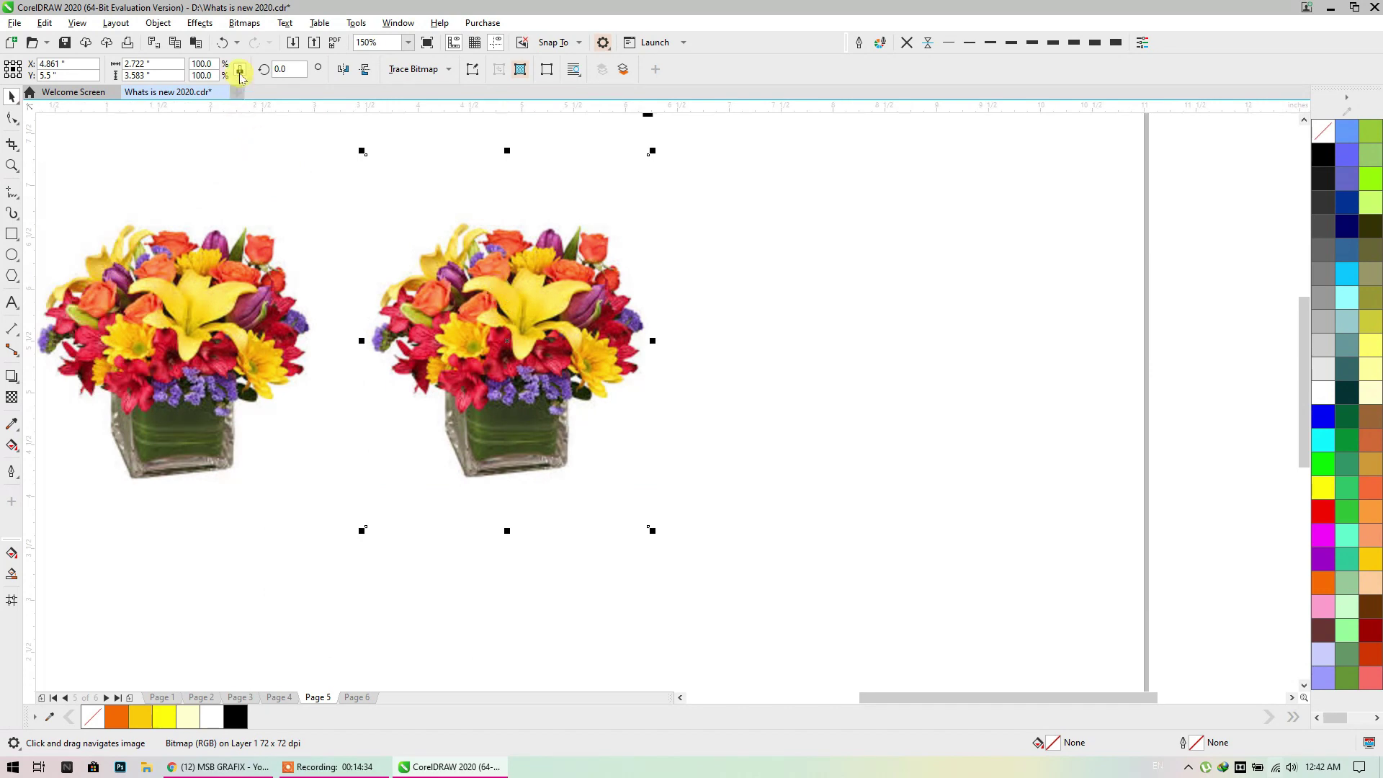
left_click(244, 22)
left_click(267, 131)
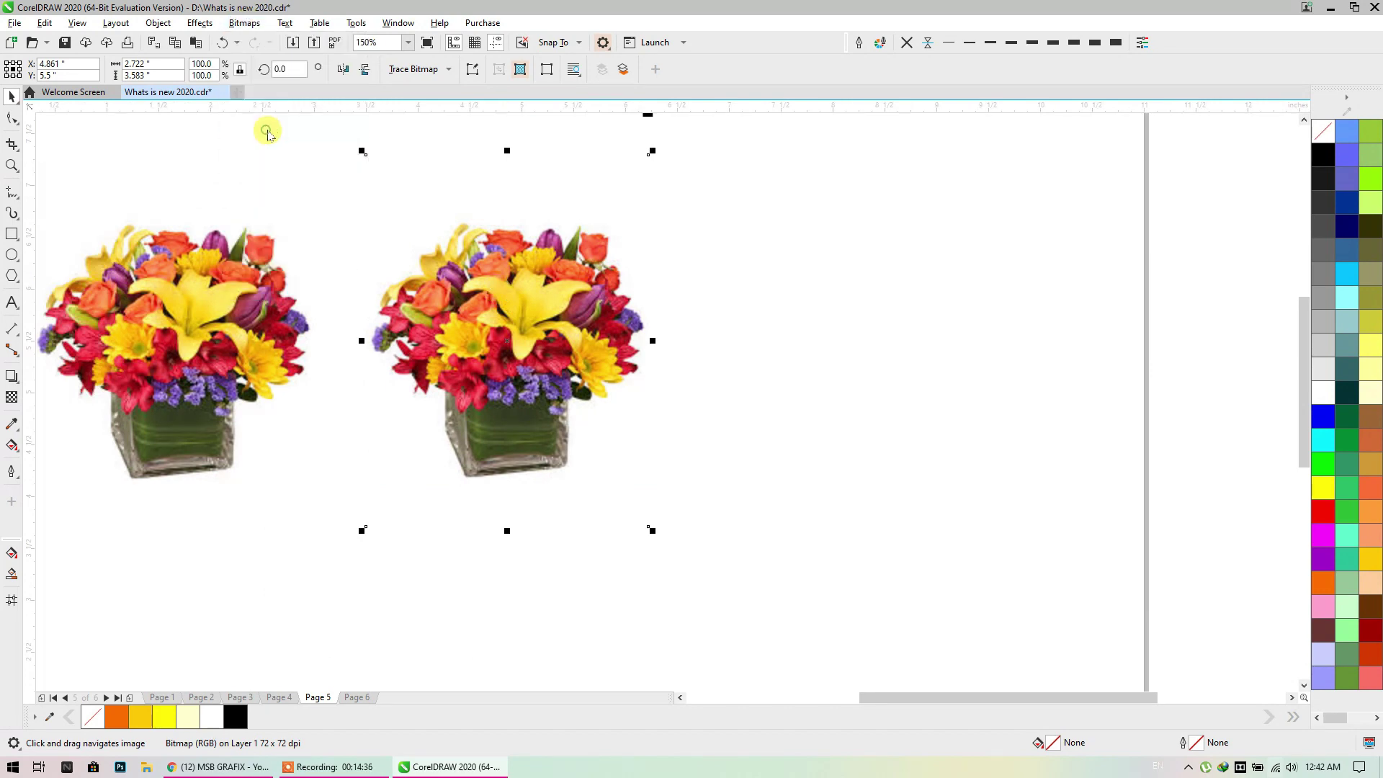
double_click(686, 292)
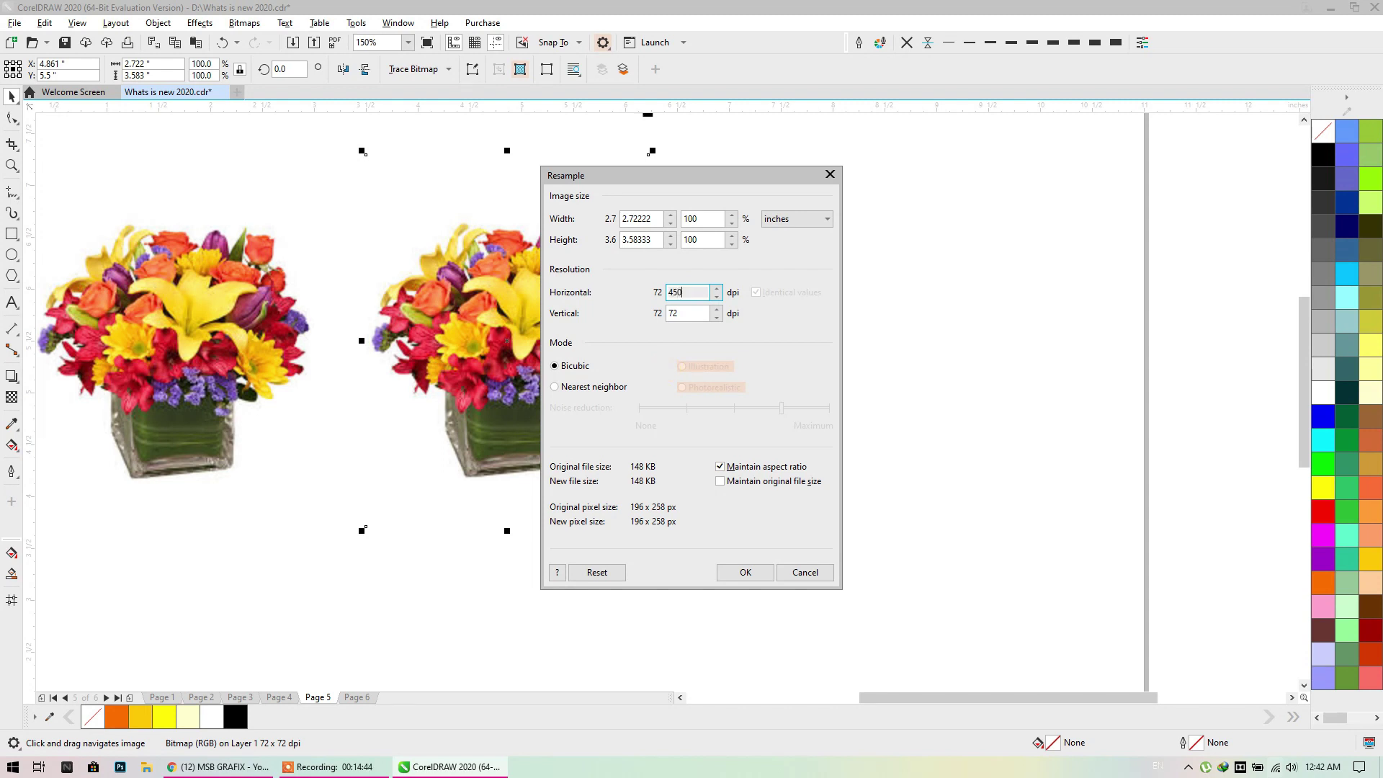
key("Tab")
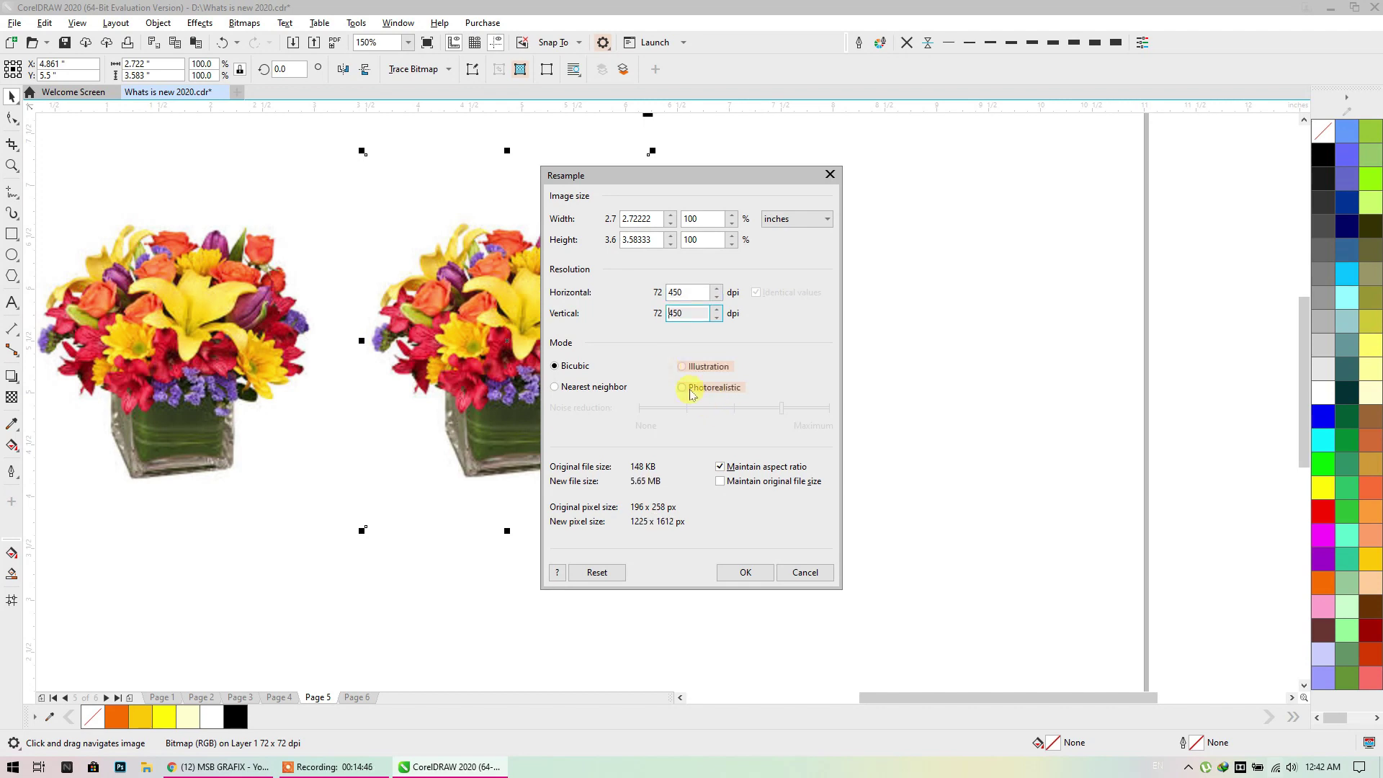
Choose the Photorealistic mode with maximum noise reduction and resample the bouquet
left_click(726, 393)
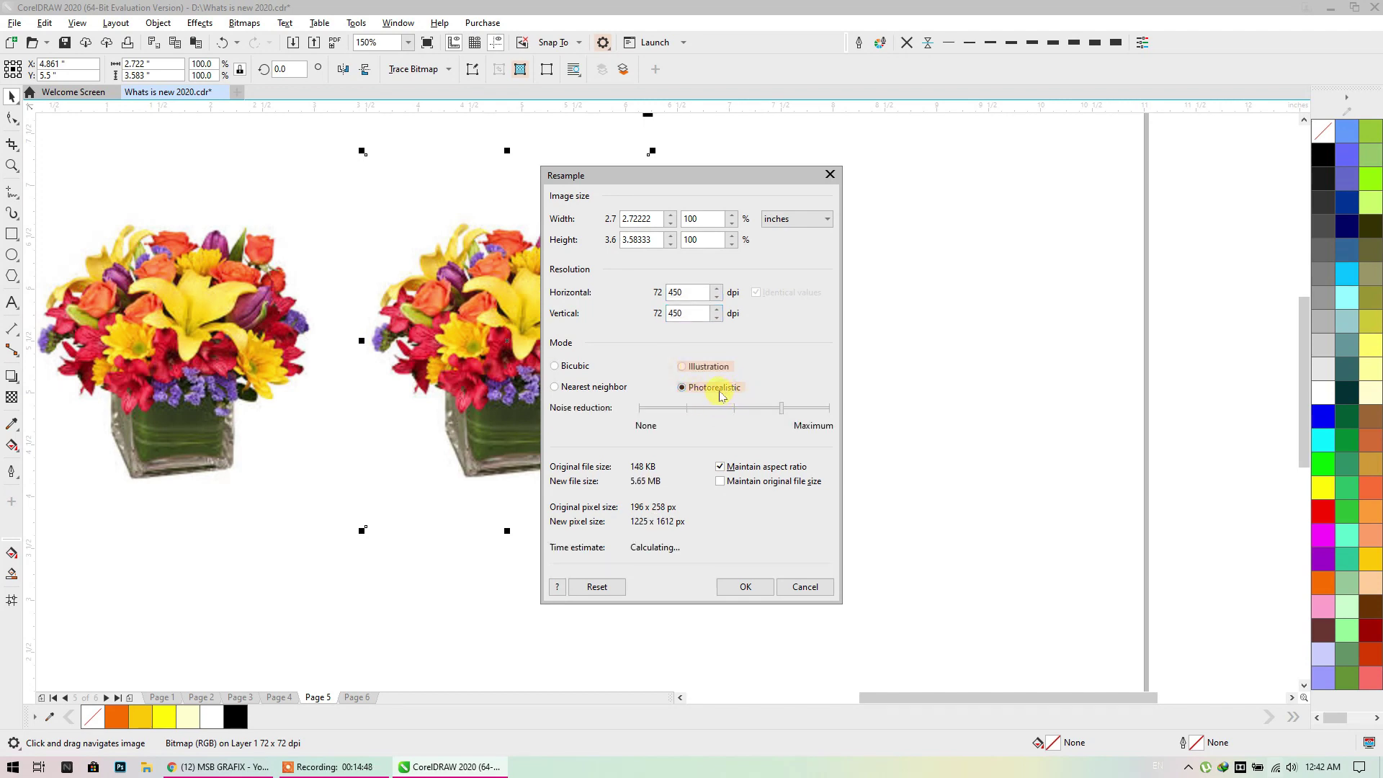
left_click(832, 409)
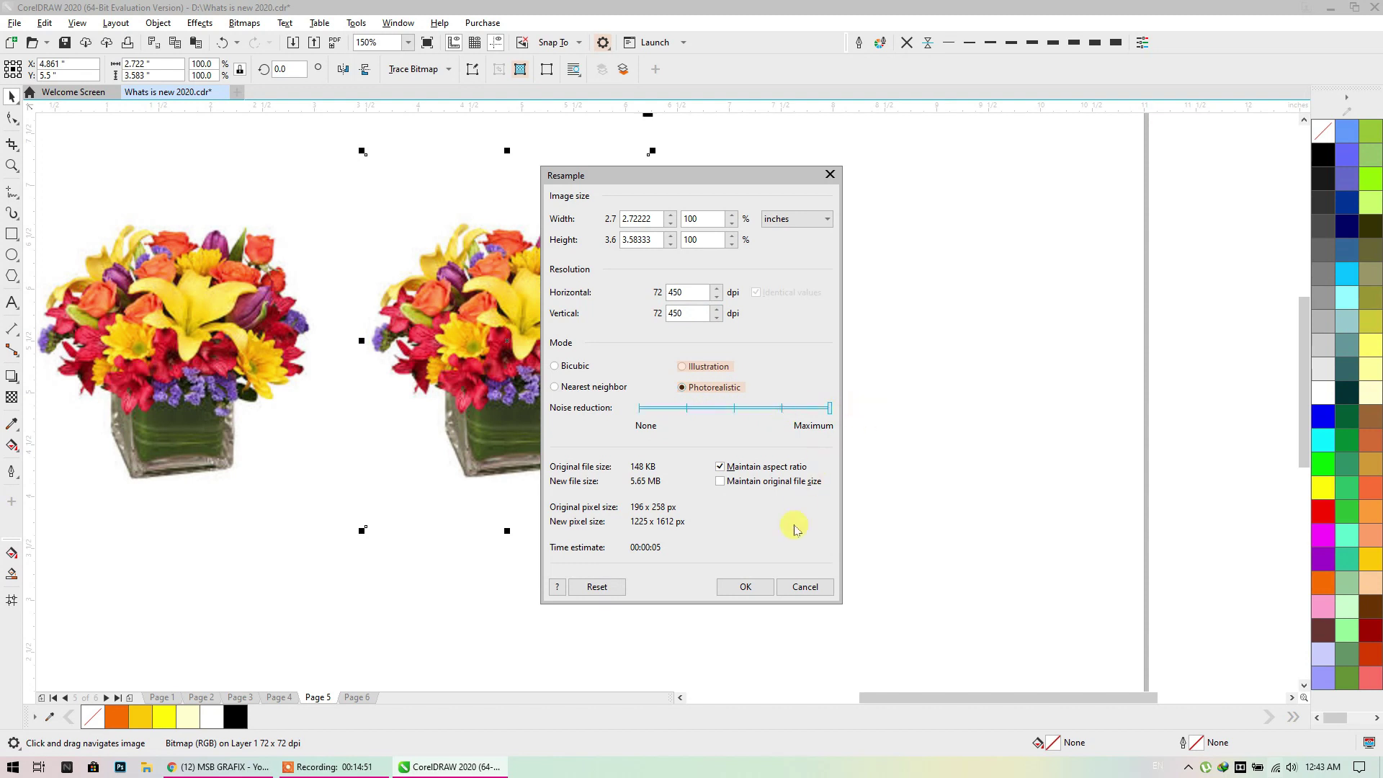
left_click(745, 587)
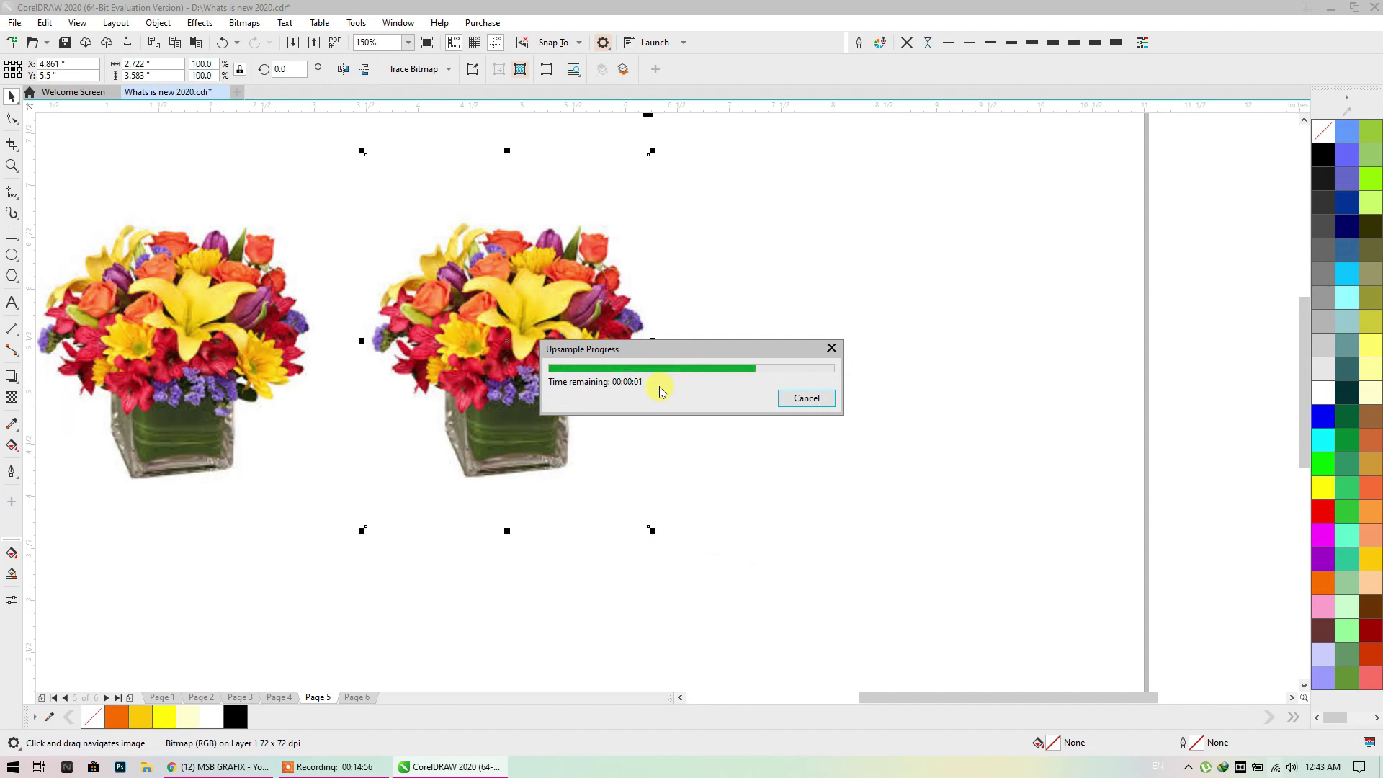
Check the resampled bouquet's detail against the original and move it closer to the original
left_click_drag(512, 328, 751, 338)
scroll(756, 338, "up", 3)
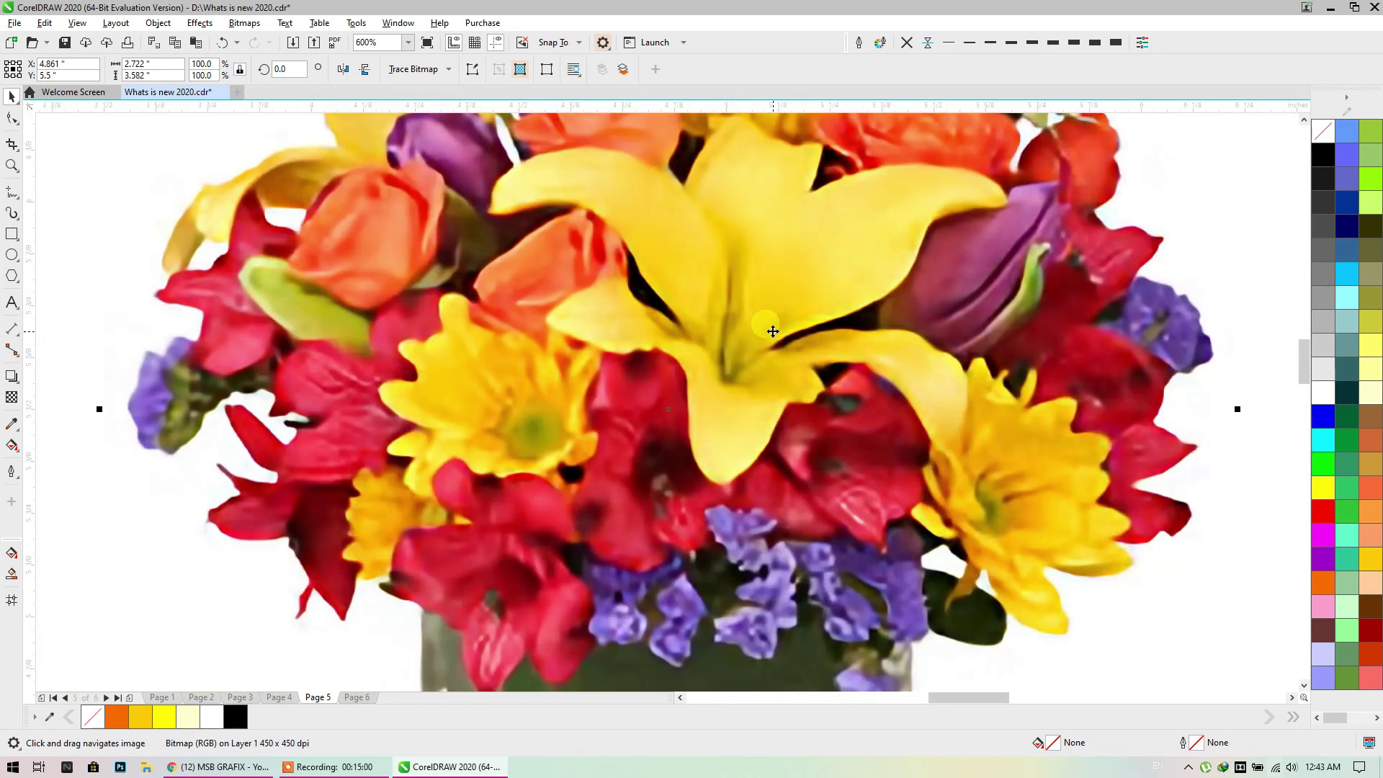
scroll(773, 331, "down", 1)
left_click_drag(697, 375, 1264, 386)
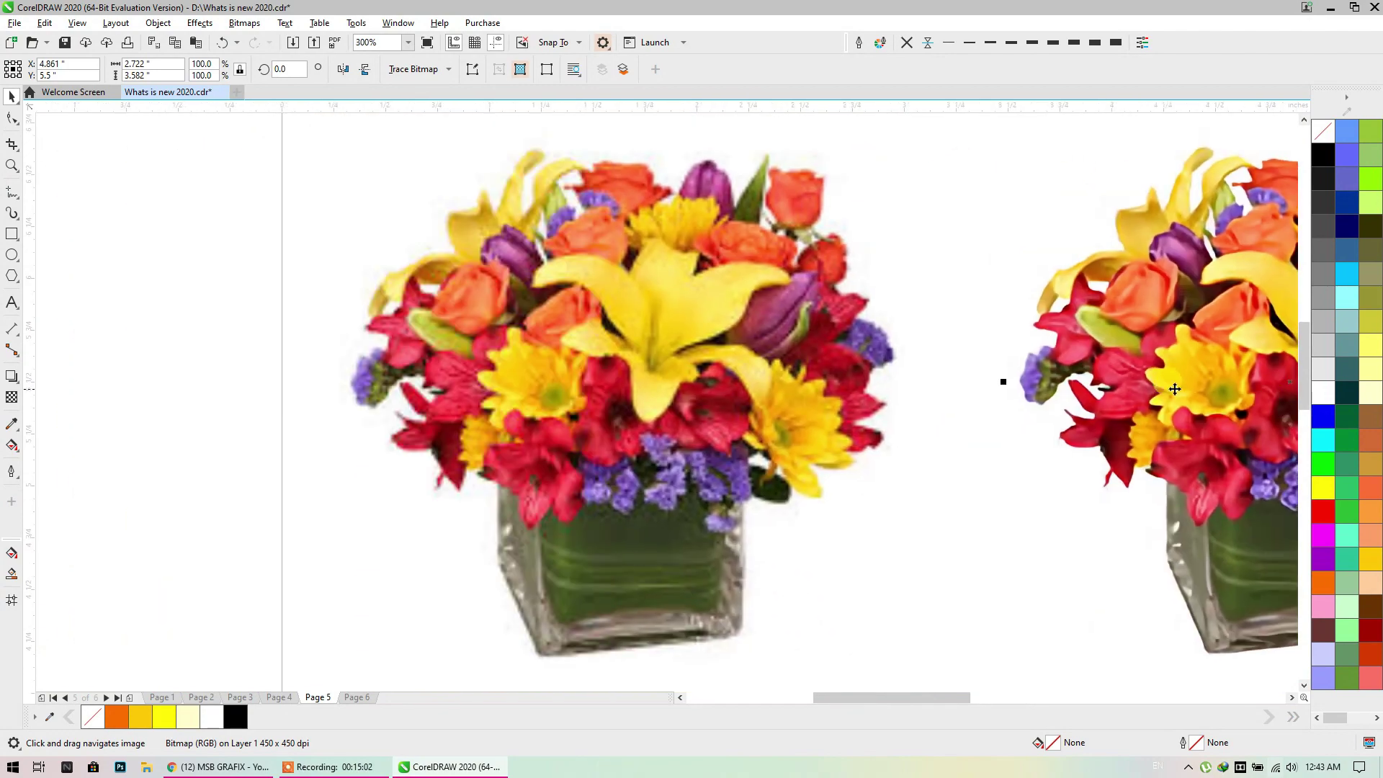
left_click_drag(1175, 389, 878, 294)
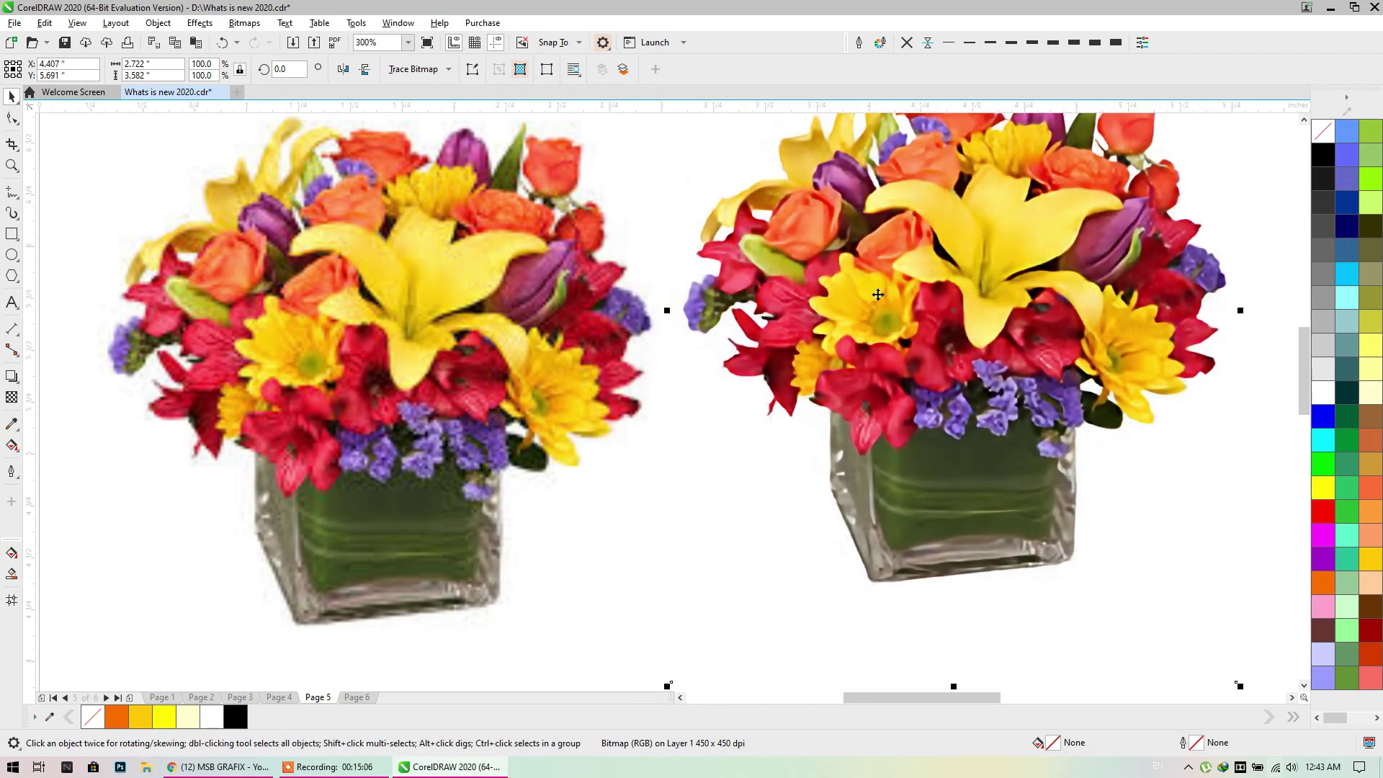
Compare both bouquets up close and move the resampled one further right, to about X 5.616, Y 5.42 inches
left_click_drag(771, 285, 569, 304)
scroll(629, 339, "up", 1)
scroll(629, 339, "down", 1)
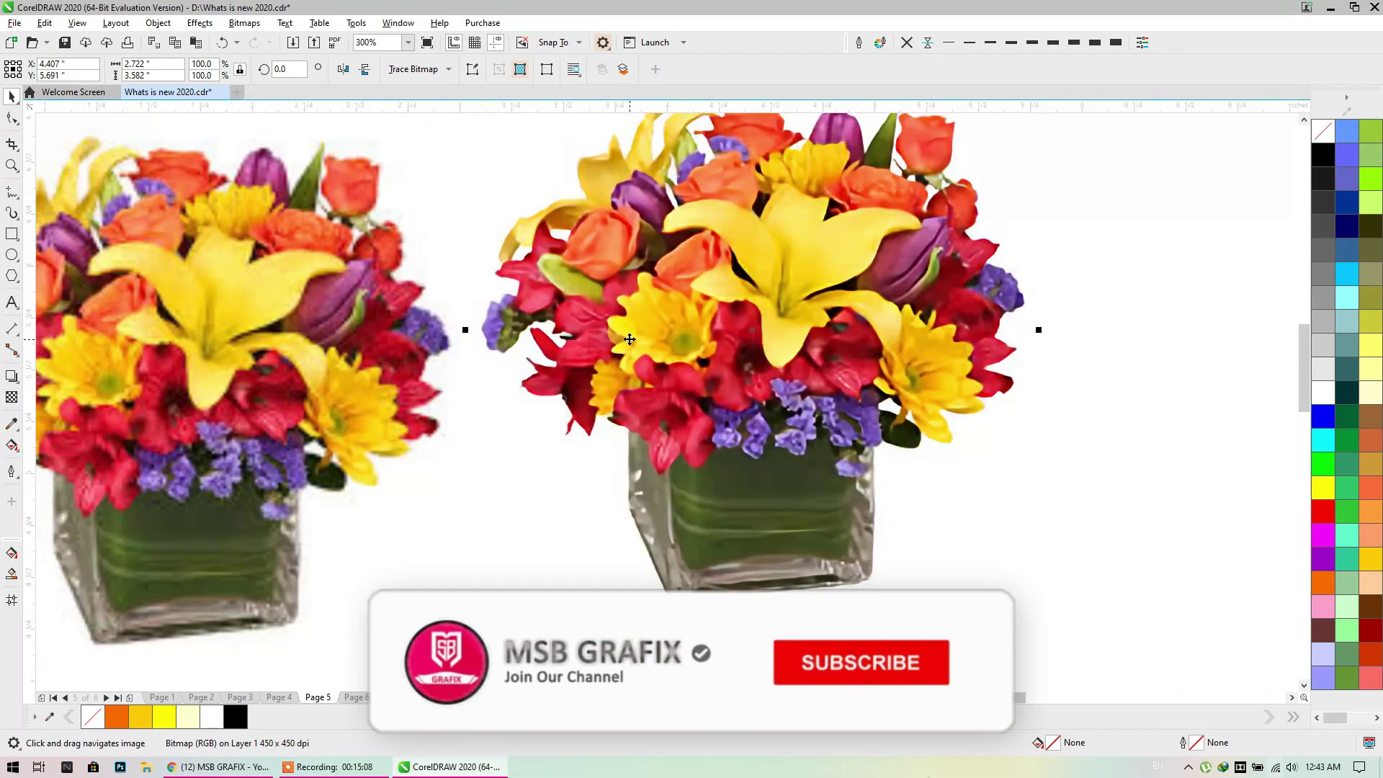
left_click_drag(336, 339, 409, 332)
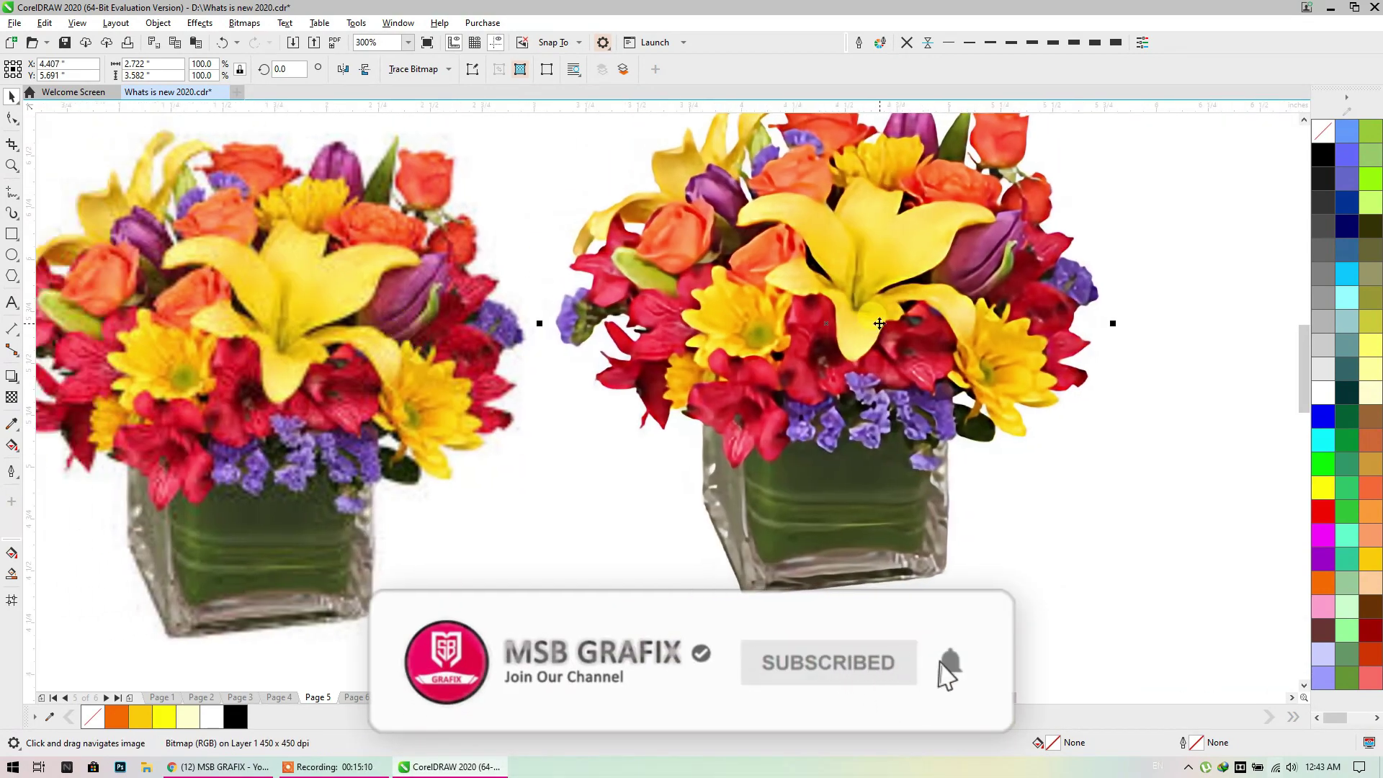
scroll(711, 347, "down", 1)
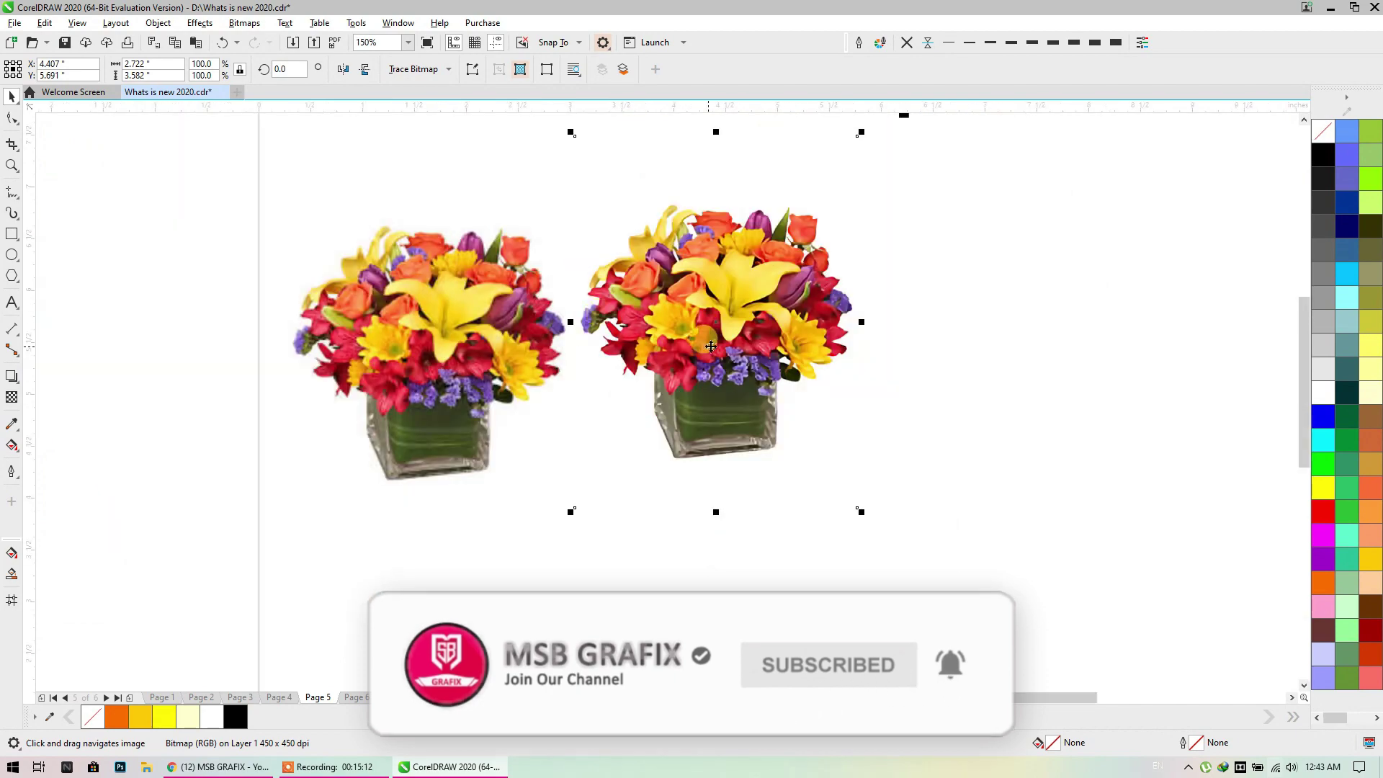
left_click_drag(711, 347, 497, 335)
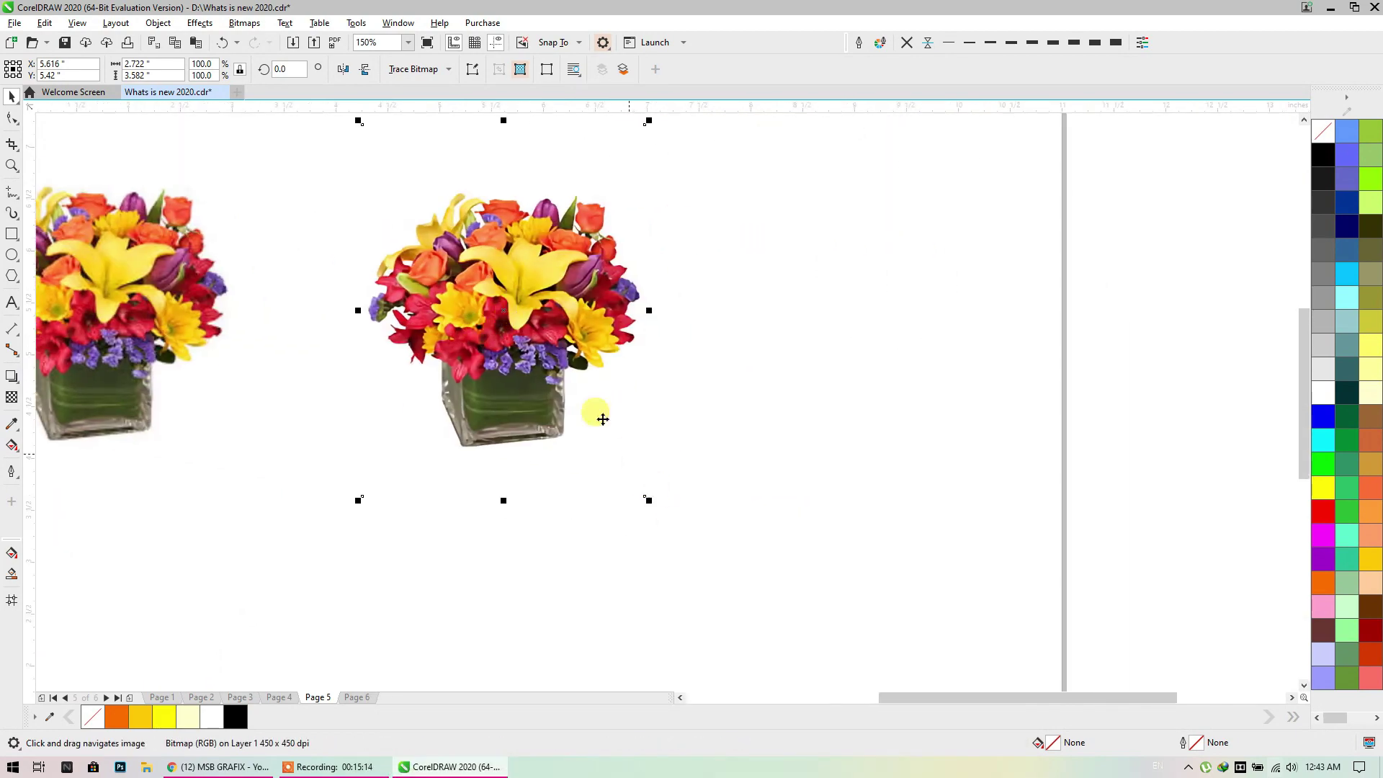
Enlarge the resampled bouquet proportionally to about 6 by 7.9 inches and move it off the page to the right
scroll(603, 419, "down", 1)
left_click_drag(596, 429, 789, 586)
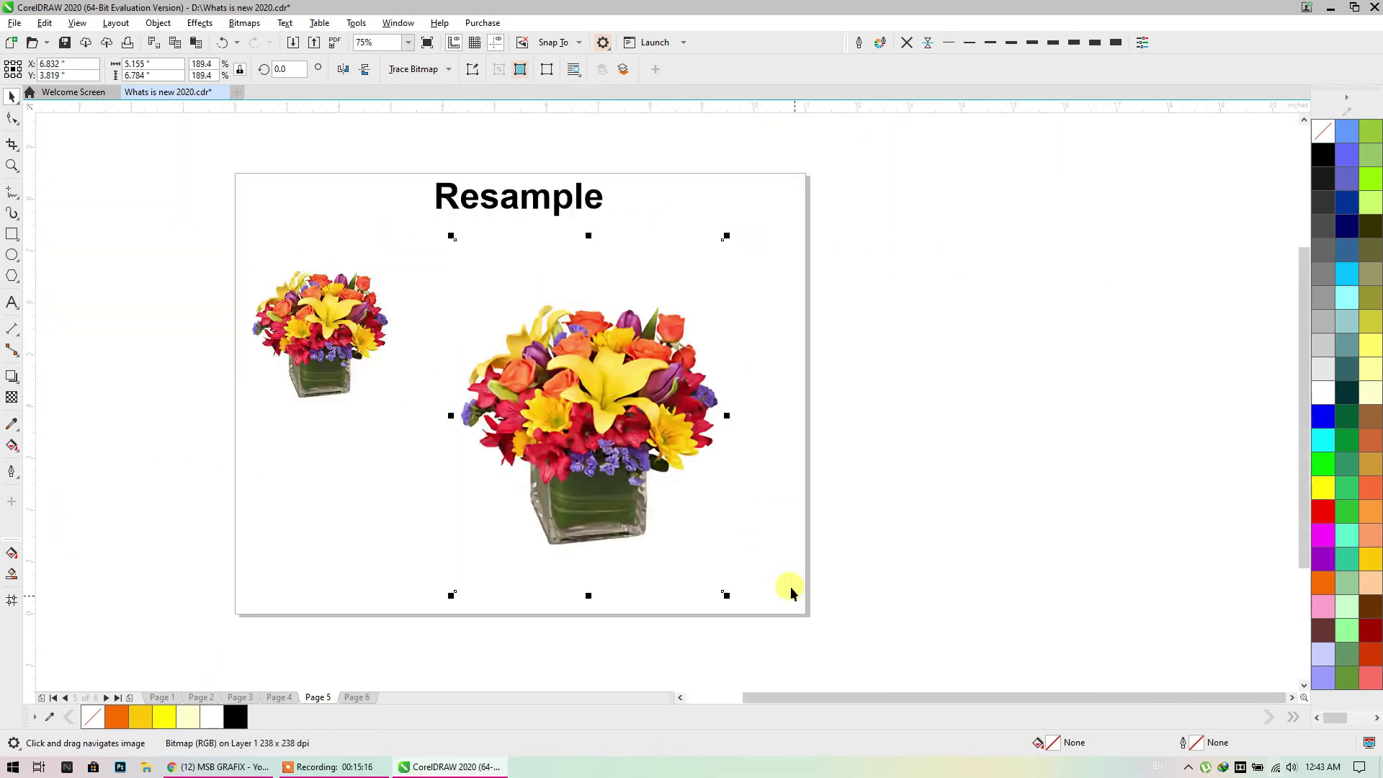
left_click_drag(726, 235, 771, 177)
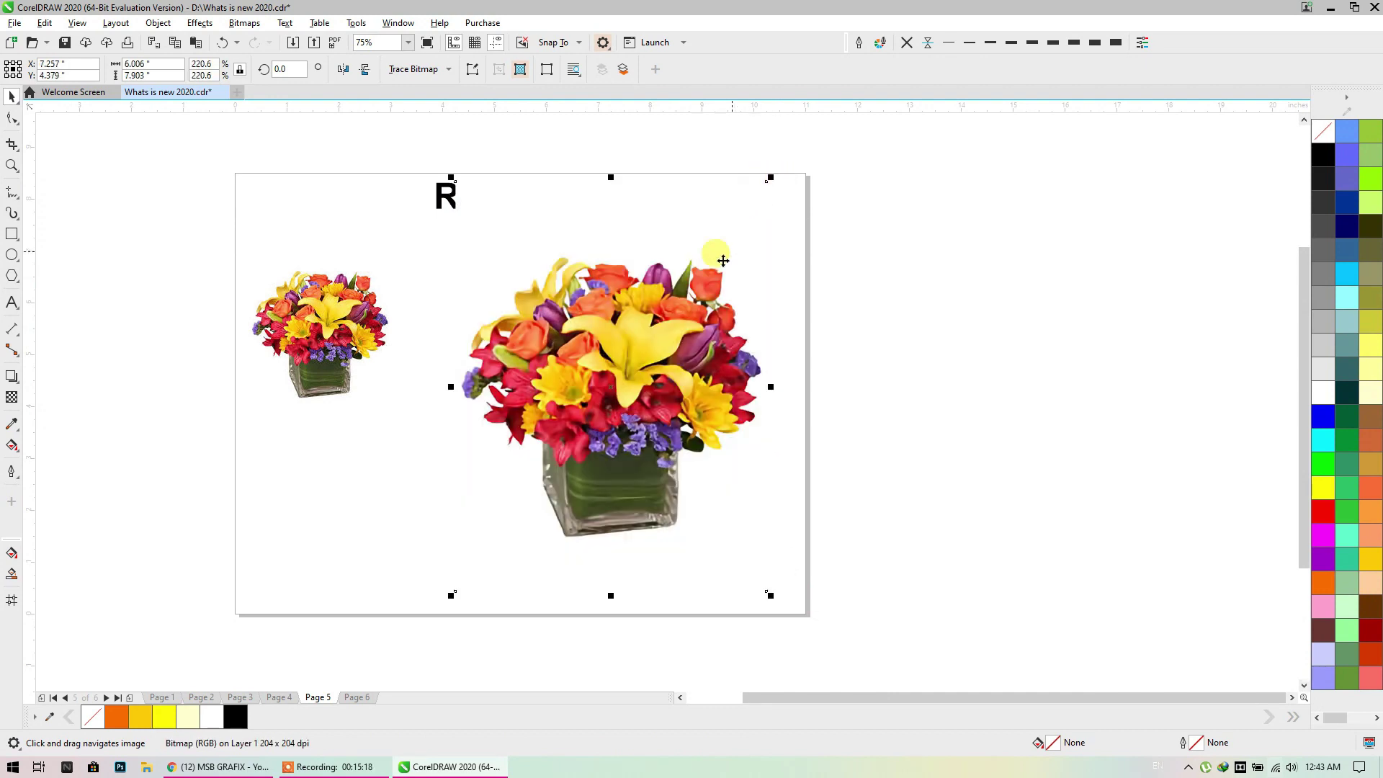
mouse_move(656, 321)
left_mouse_down()
mouse_move(1161, 281)
mouse_move(1029, 323)
mouse_move(655, 298)
left_mouse_up()
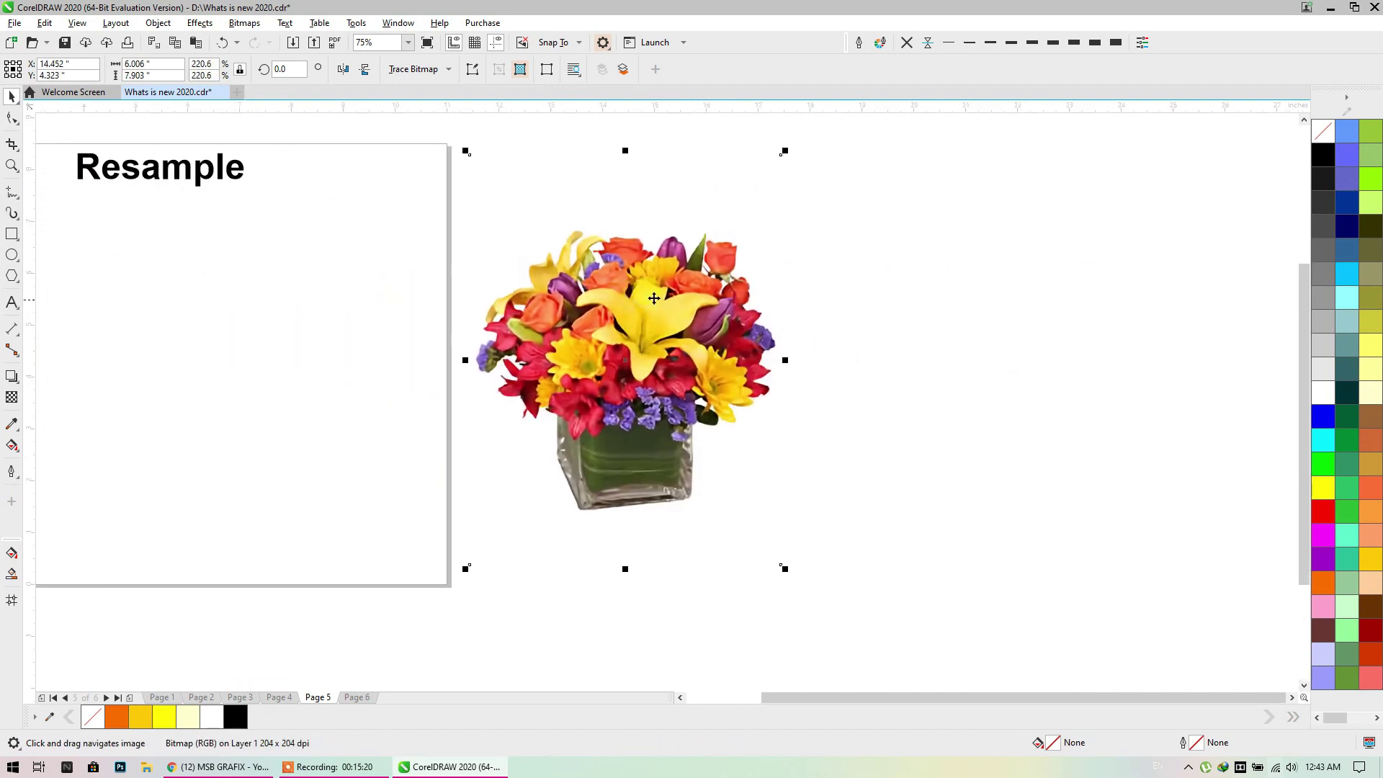
Resample the enlarged bouquet to 500 dpi horizontally and vertically in Photorealistic mode with maximum noise reduction
left_click(200, 22)
mouse_move(247, 22)
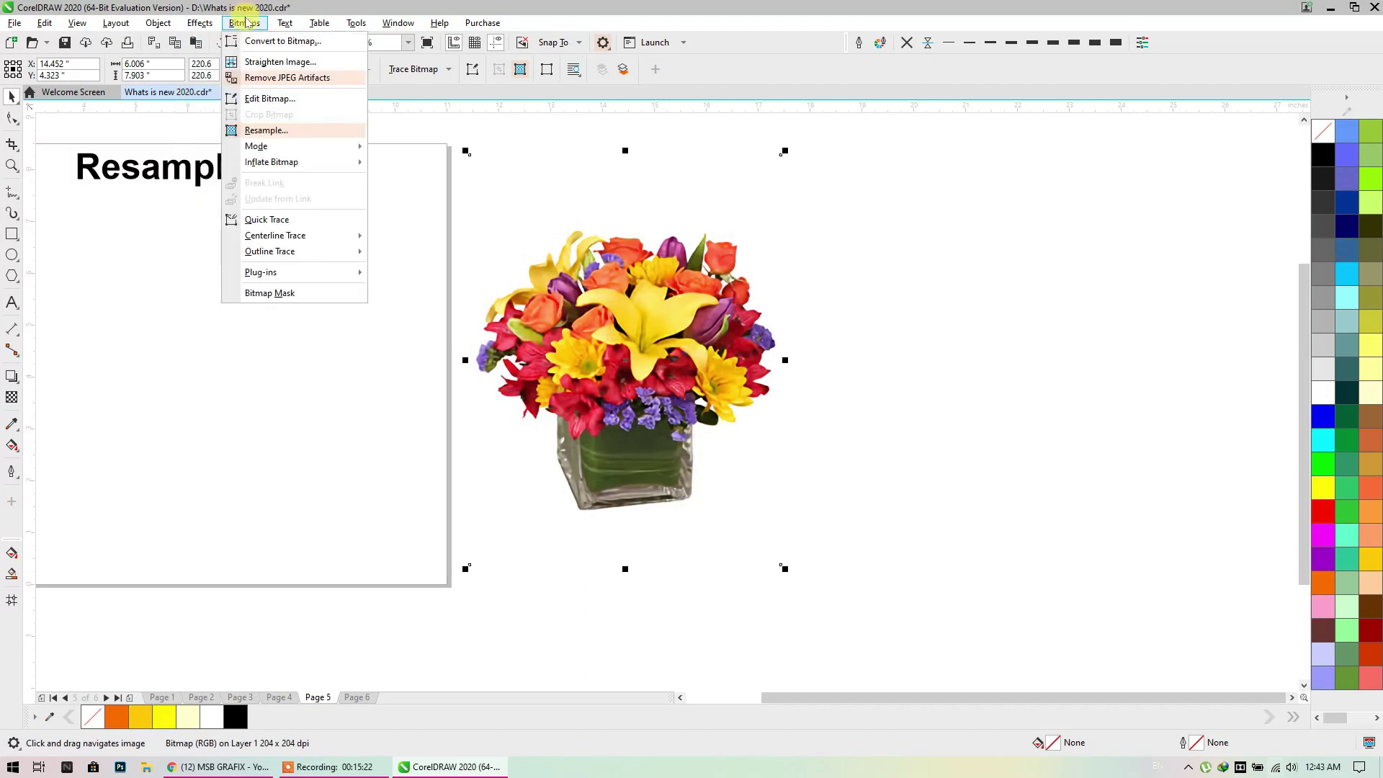
left_click(266, 130)
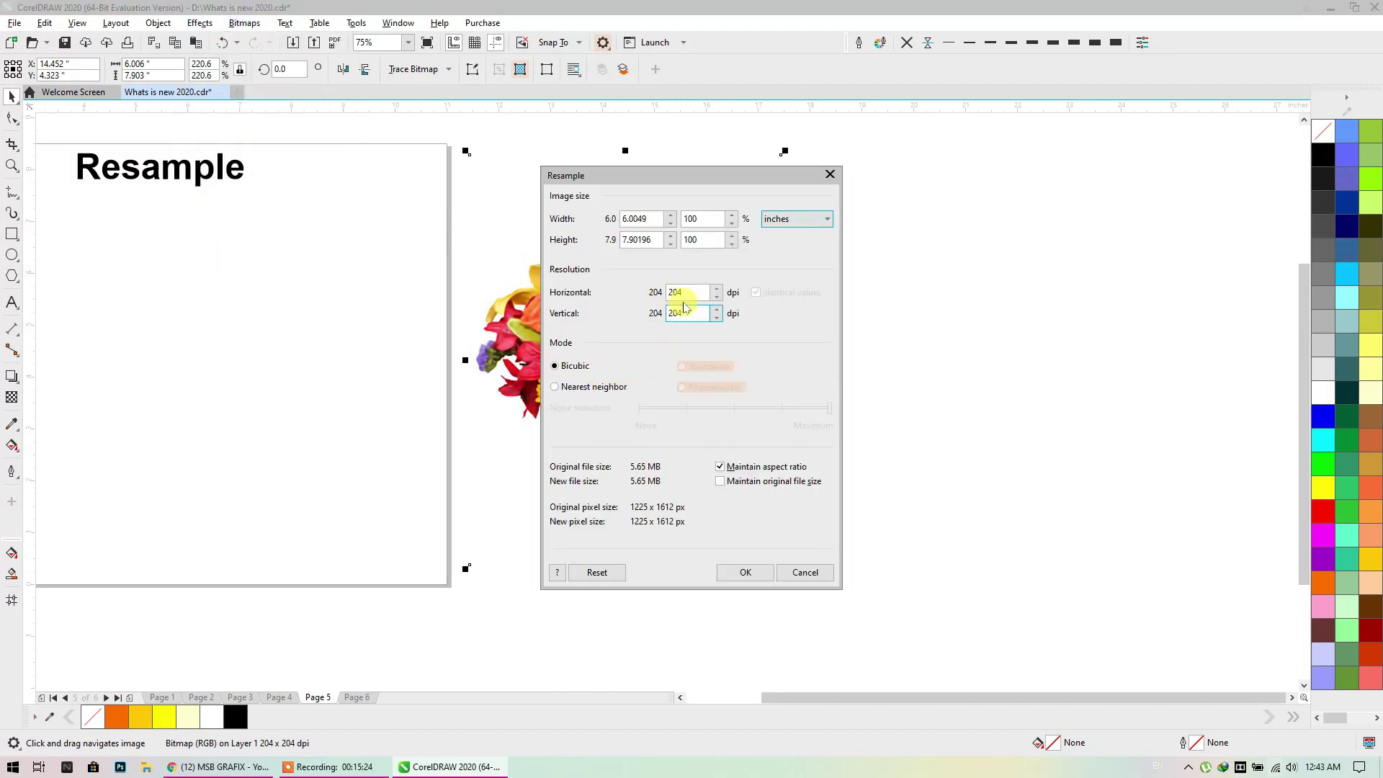
double_click(683, 292)
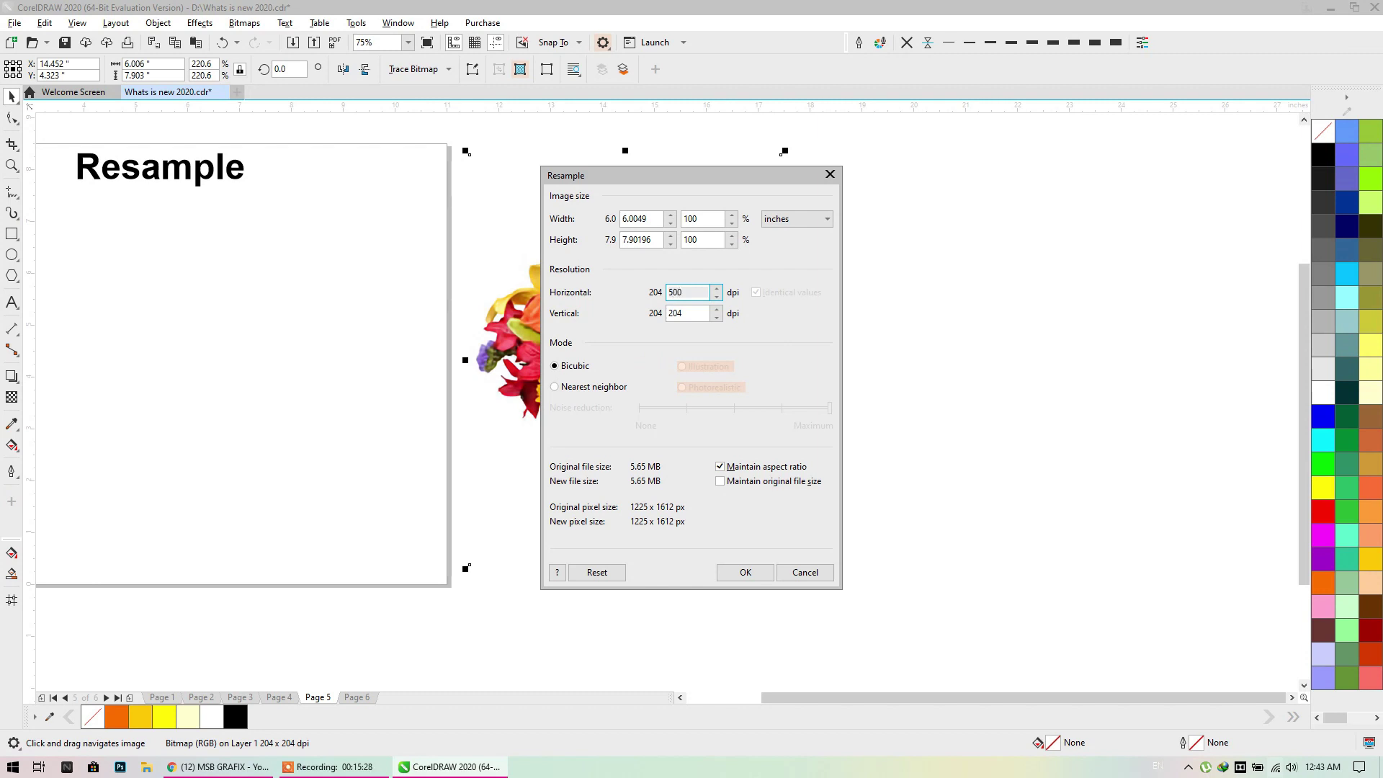
key("Tab")
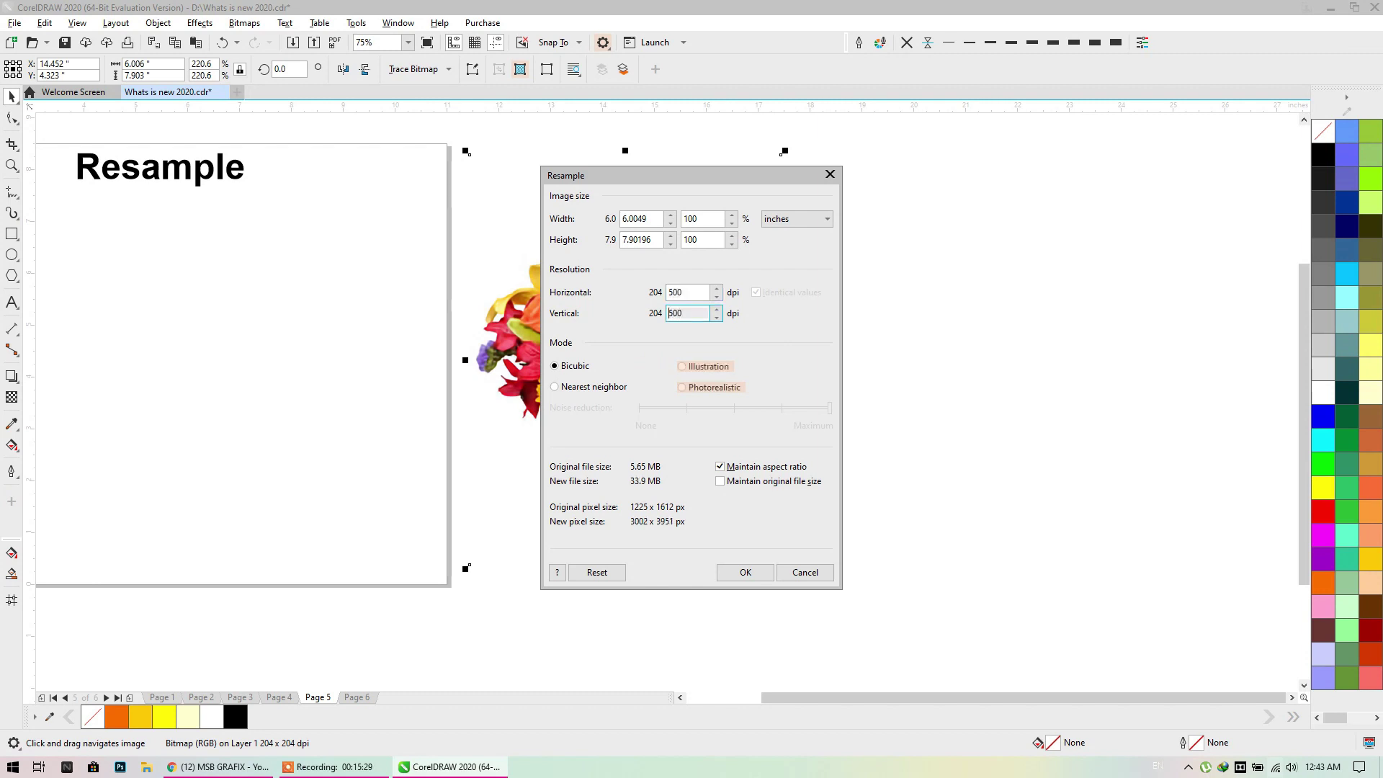
left_click(693, 379)
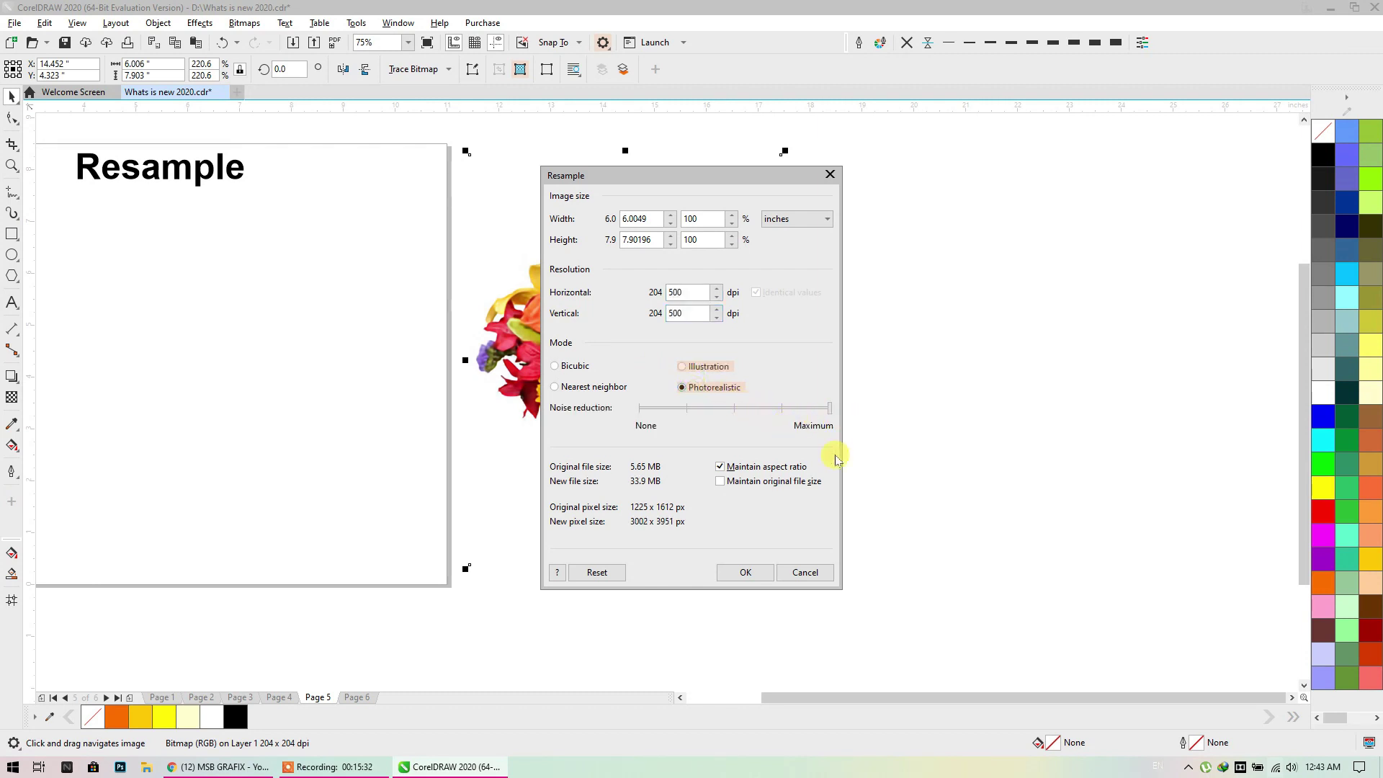
left_click(747, 574)
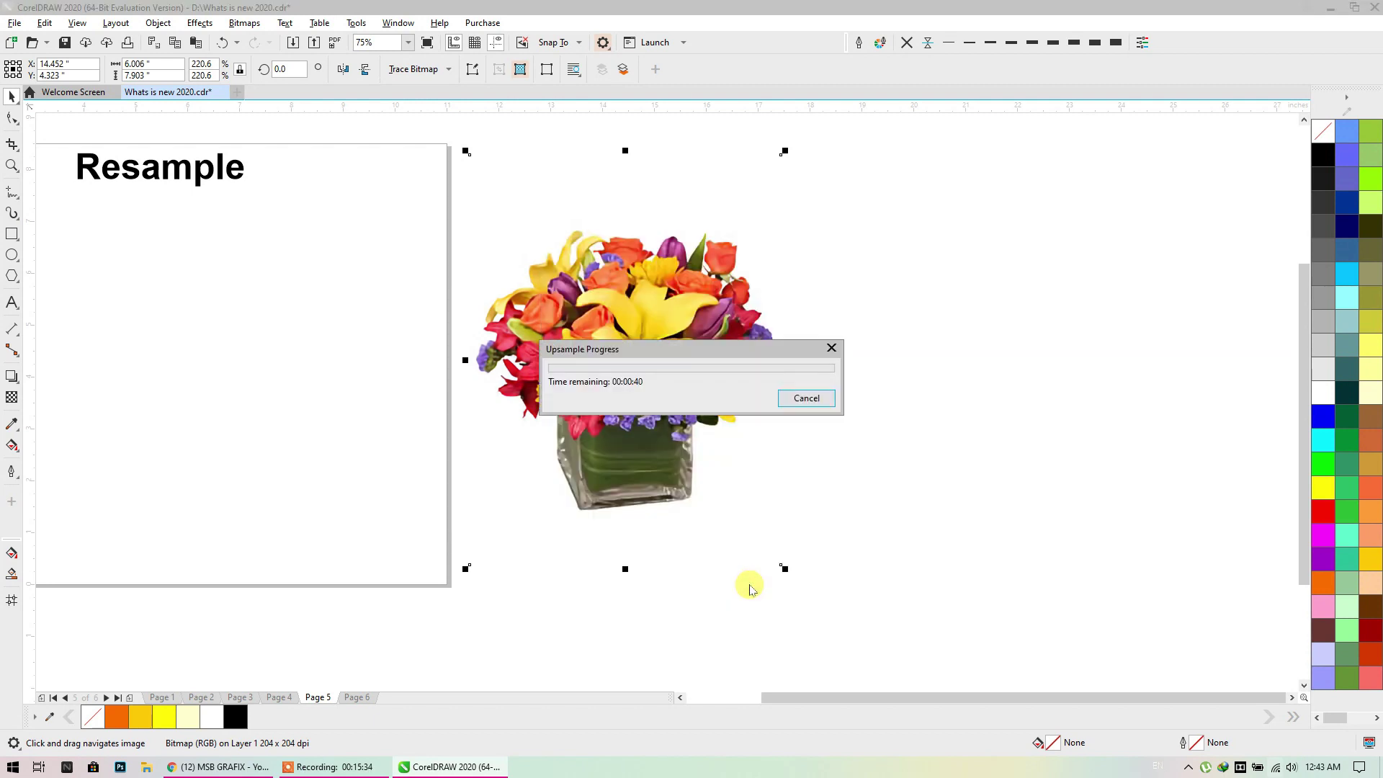
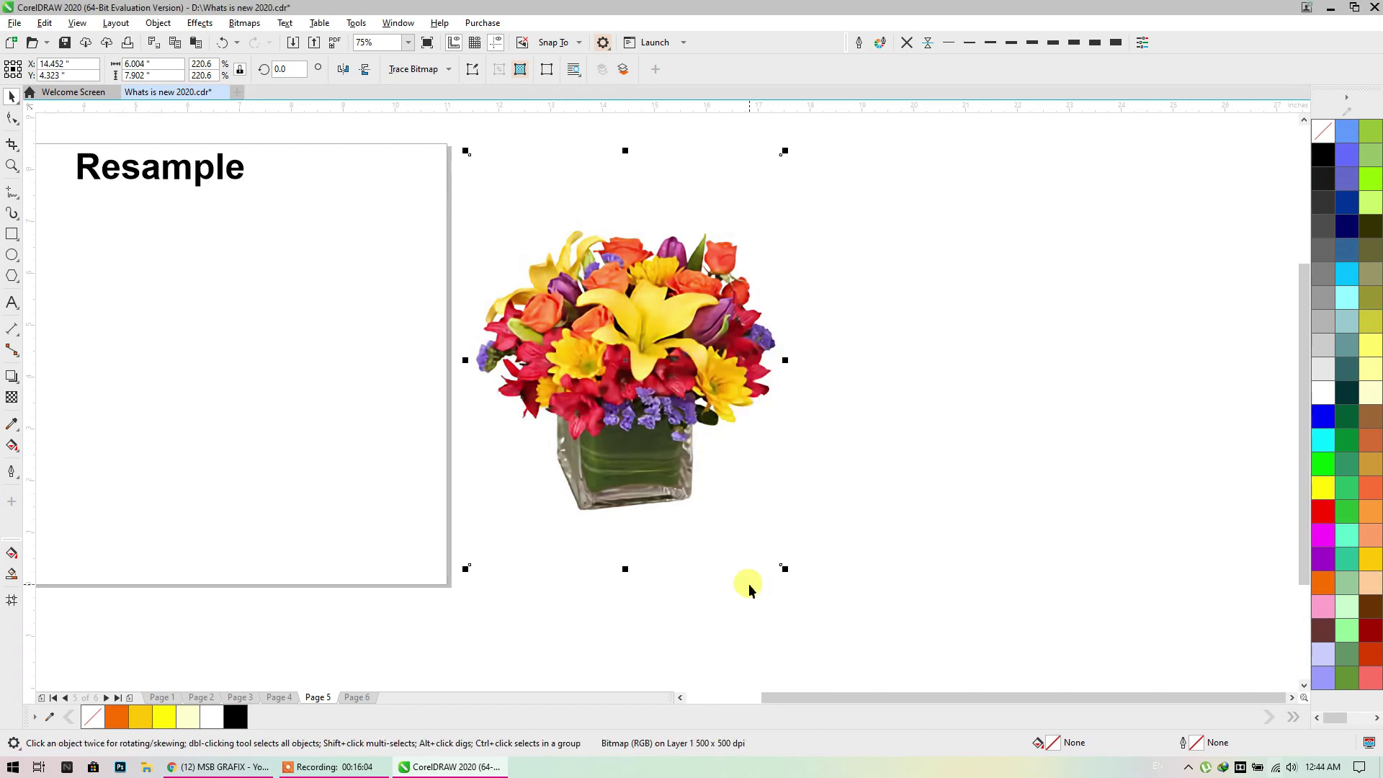
Move the 500 dpi bouquet beside the original, to about X 6.063, Y 4.379 inches, and compare their detail up close
scroll(641, 414, "up", 2)
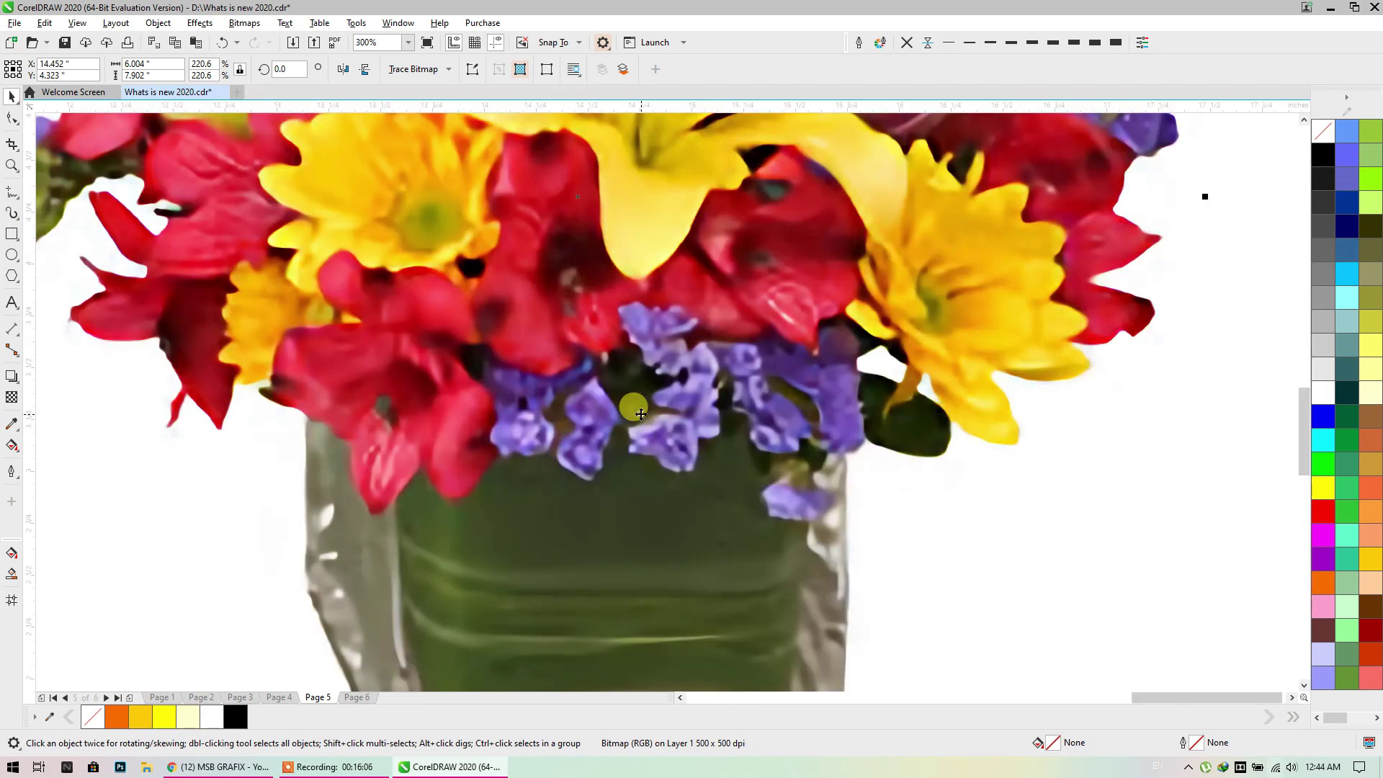
scroll(640, 415, "down", 3)
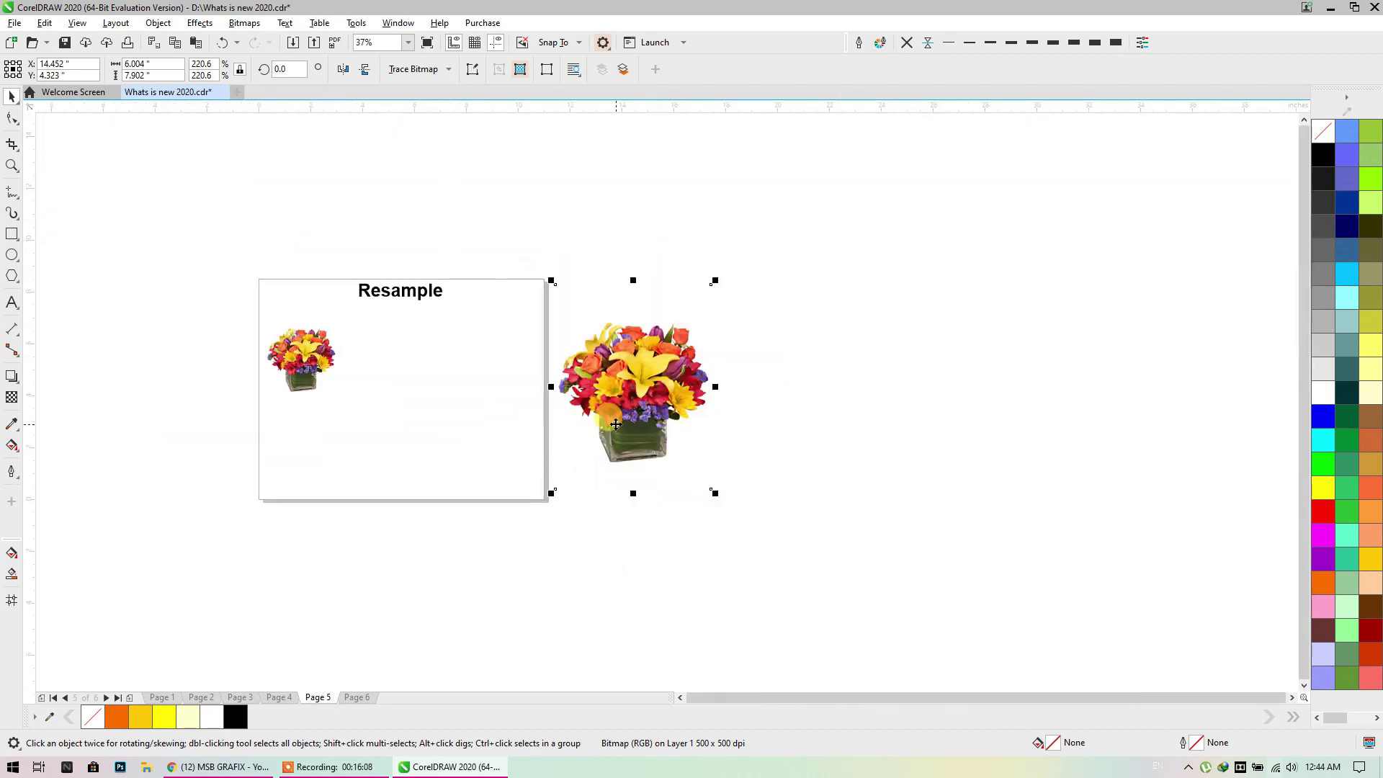
left_click_drag(616, 425, 395, 425)
scroll(287, 356, "up", 3)
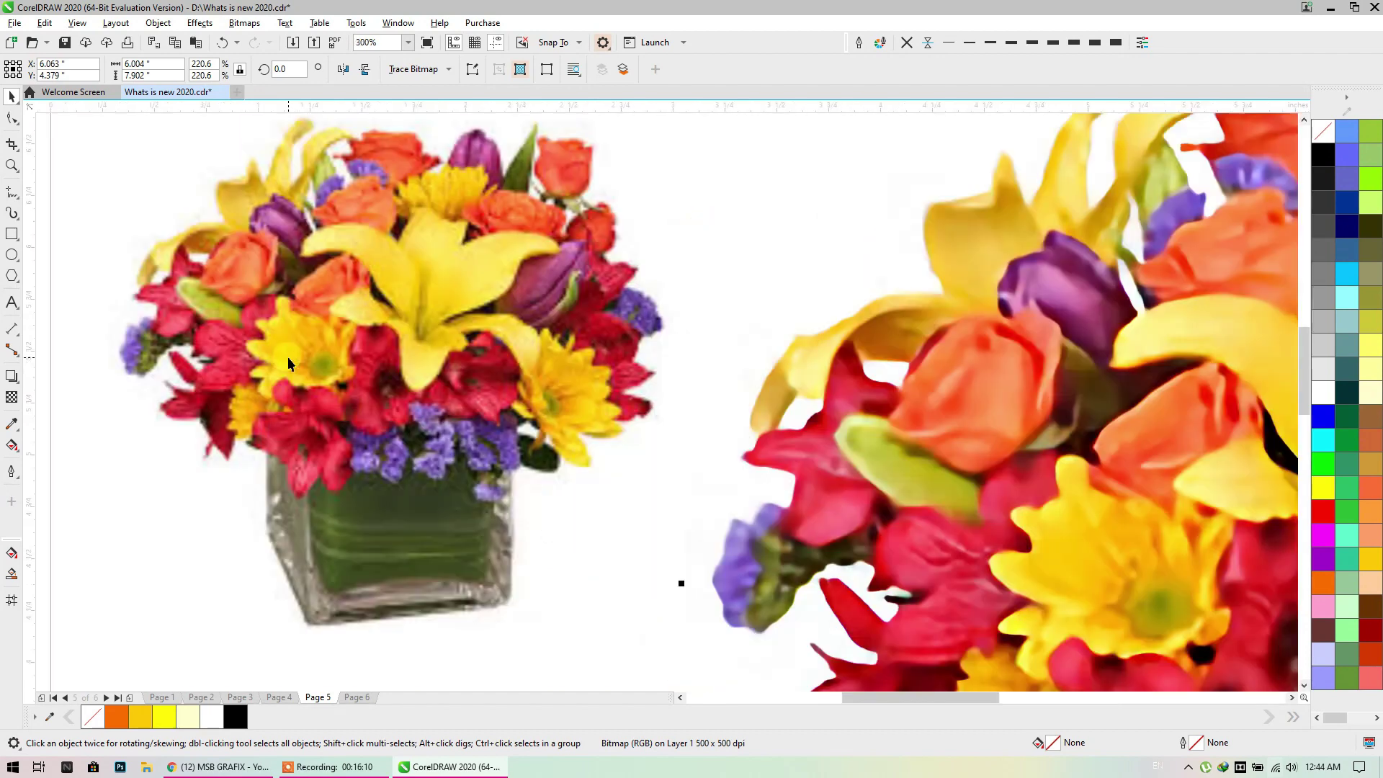
scroll(287, 356, "down", 1)
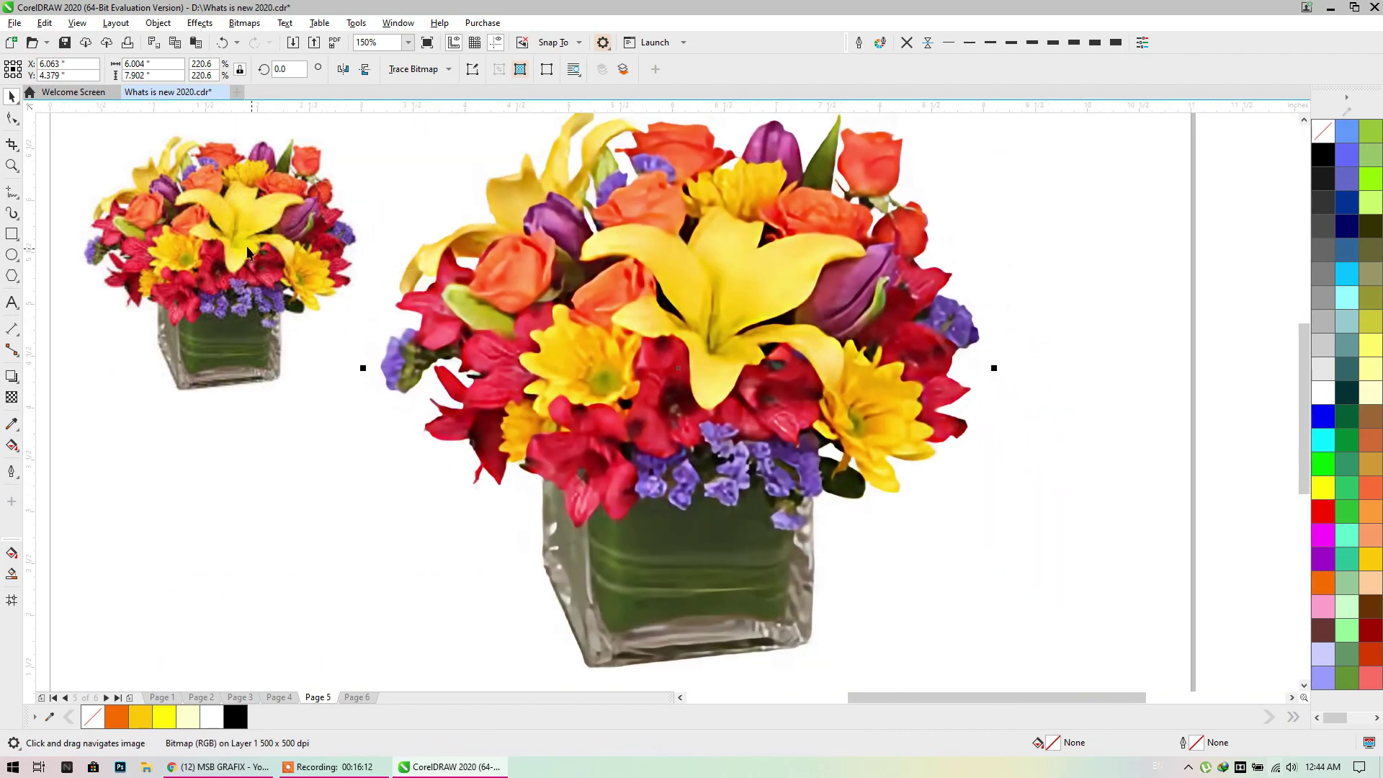
scroll(582, 338, "down", 1)
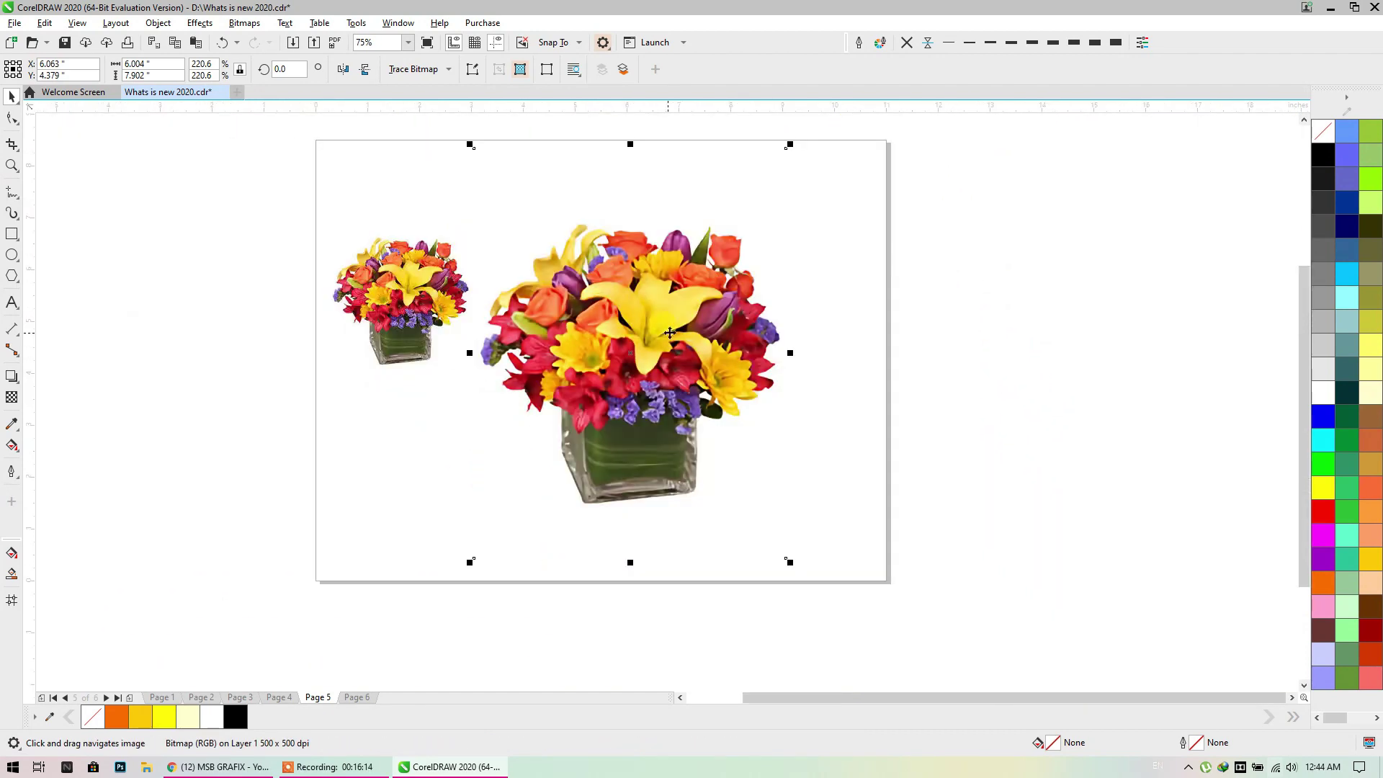
Move the resampled bouquet to the page's right edge, at about X 13.091, Y 4.295 inches
left_click_drag(667, 337, 713, 338)
left_click_drag(735, 342, 868, 346)
left_click_drag(893, 350, 704, 355)
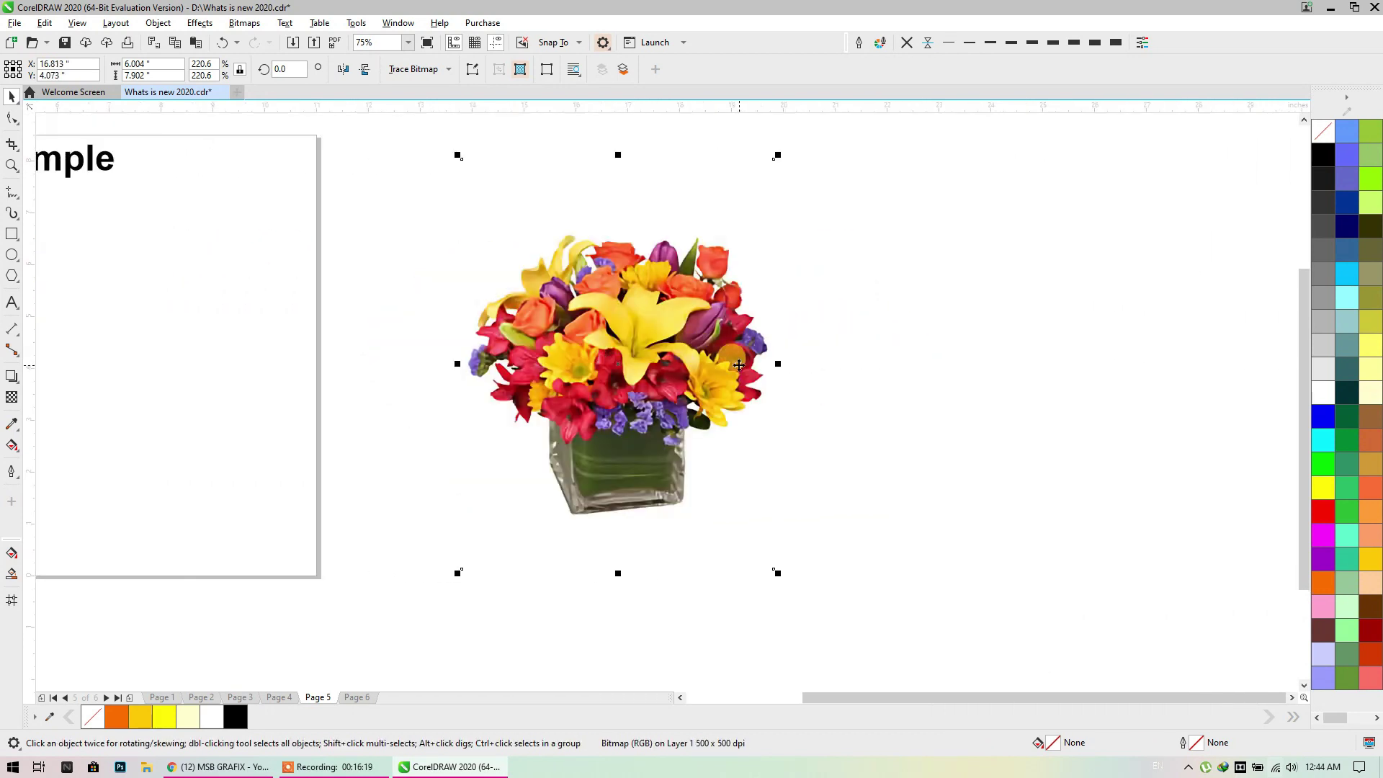
left_click(347, 699)
left_click(317, 697)
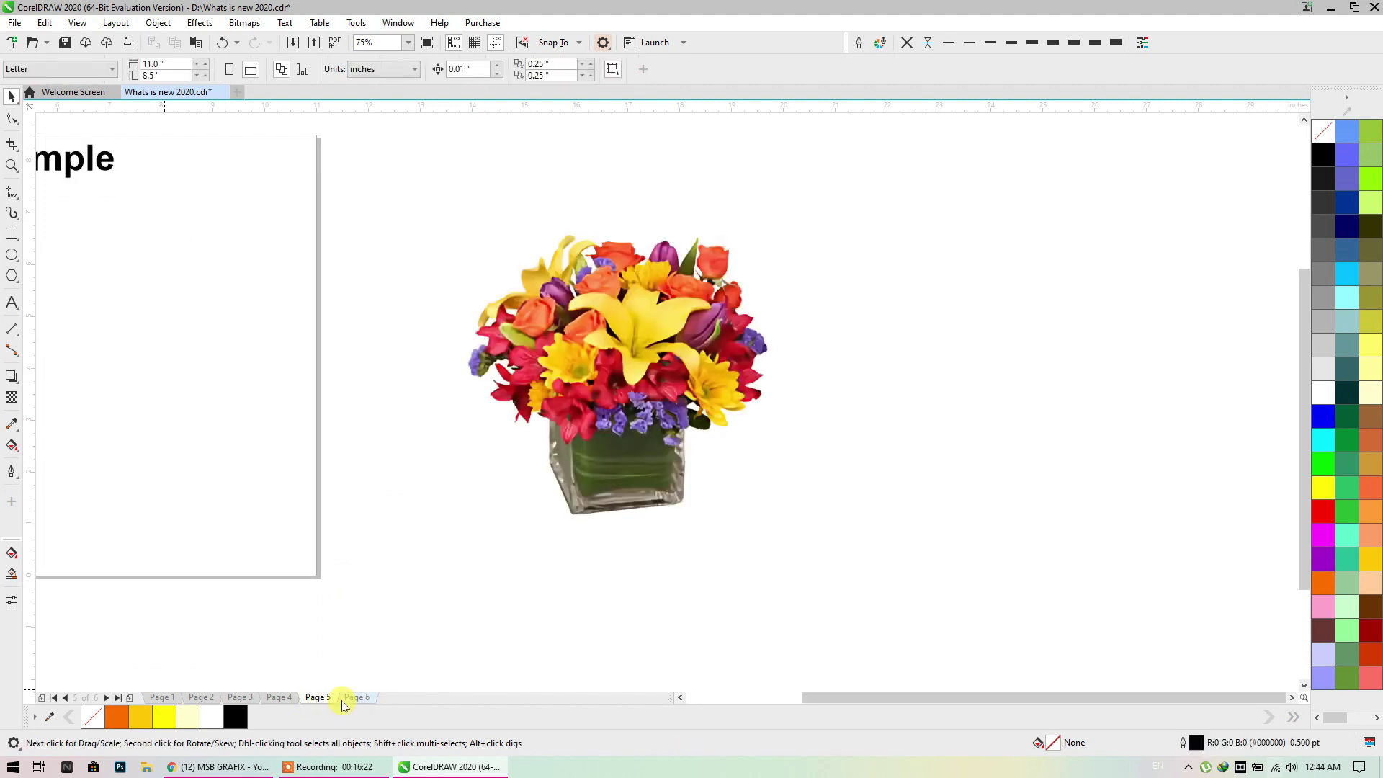
left_click(535, 371)
left_click_drag(551, 398, 461, 379)
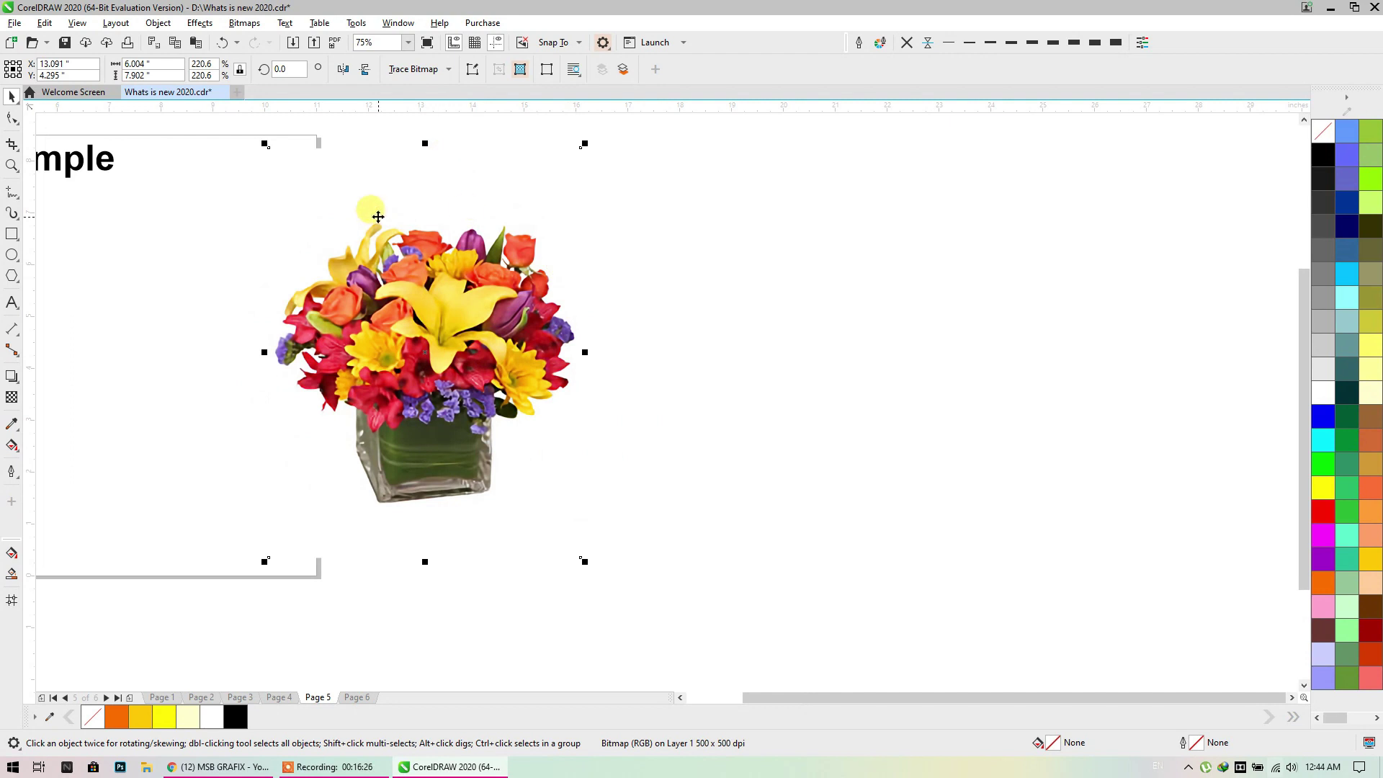
Open the resampled bouquet for editing in a maximized Corel PHOTO-PAINT window and check the What's New highlight options
left_click(244, 23)
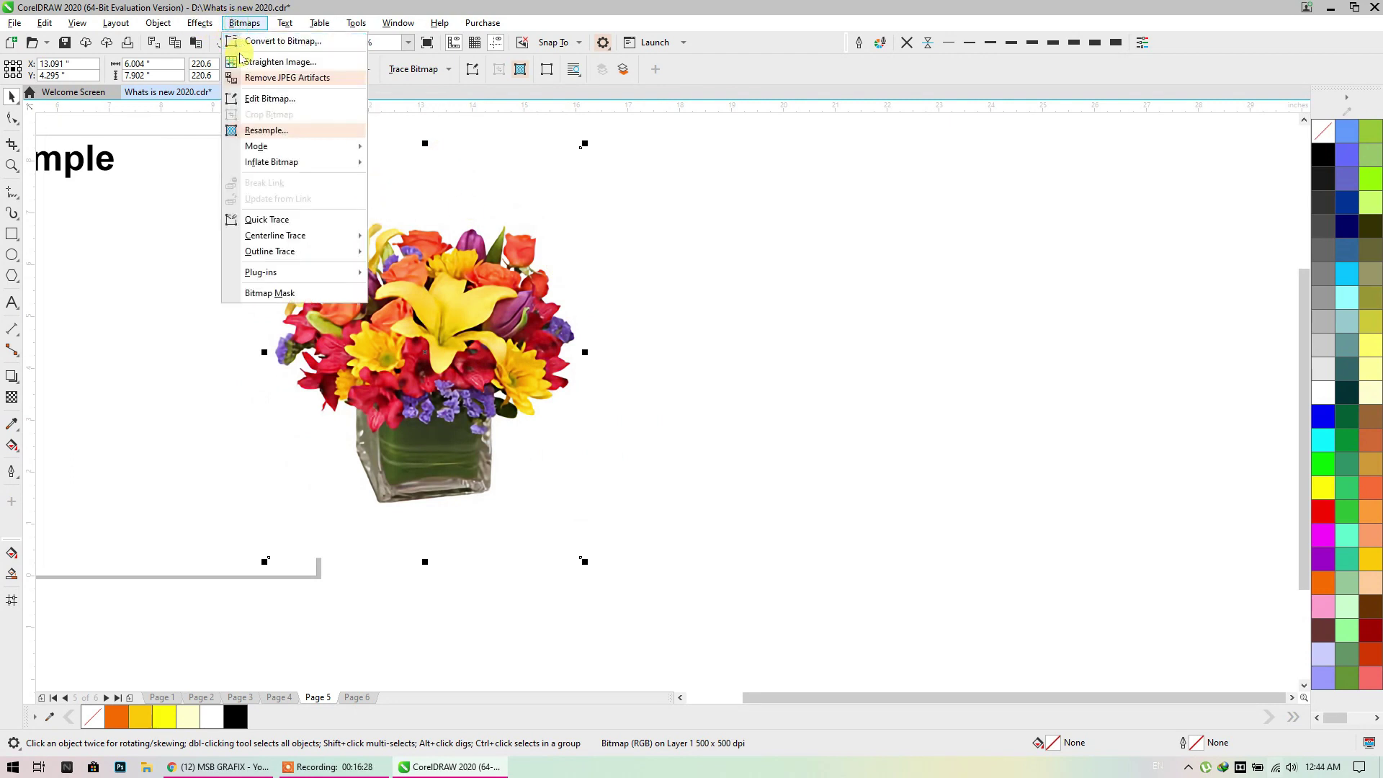
left_click(278, 102)
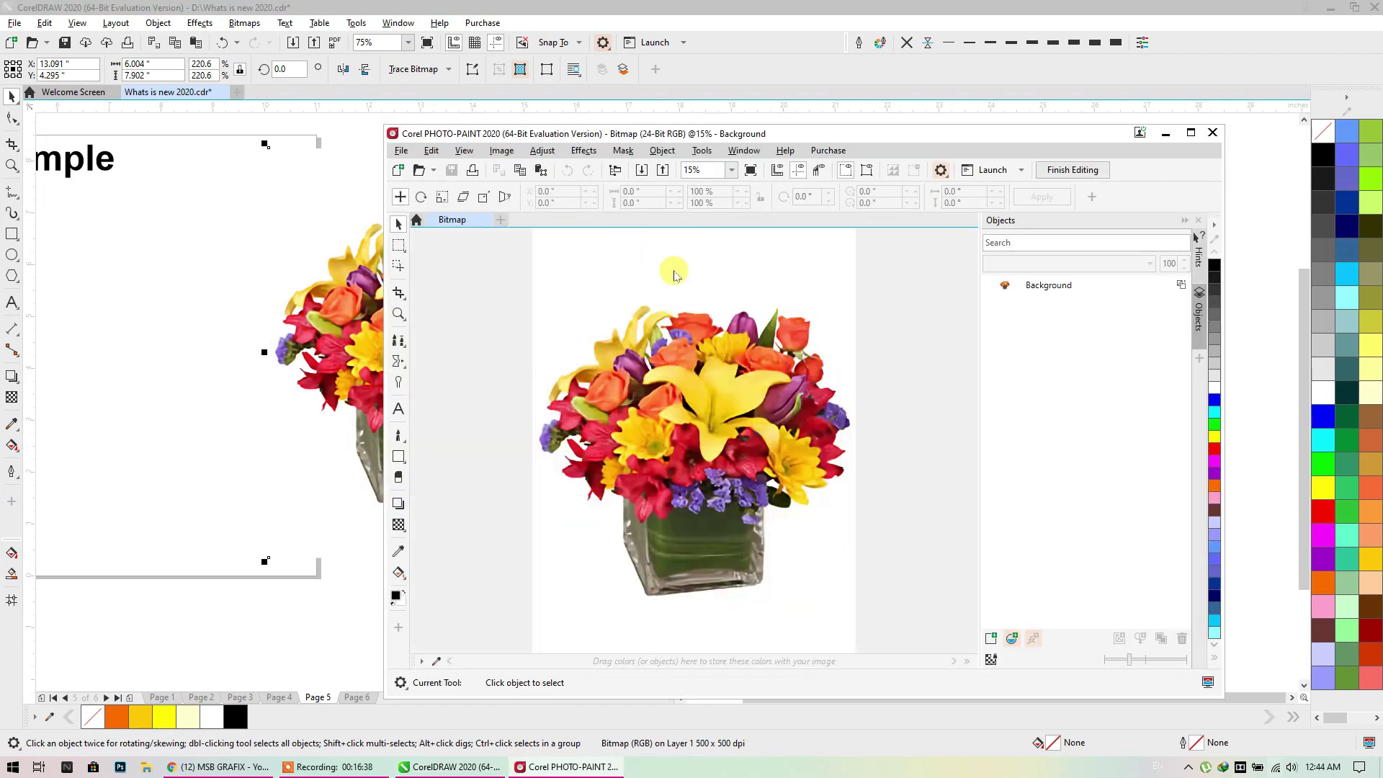
left_click(1191, 133)
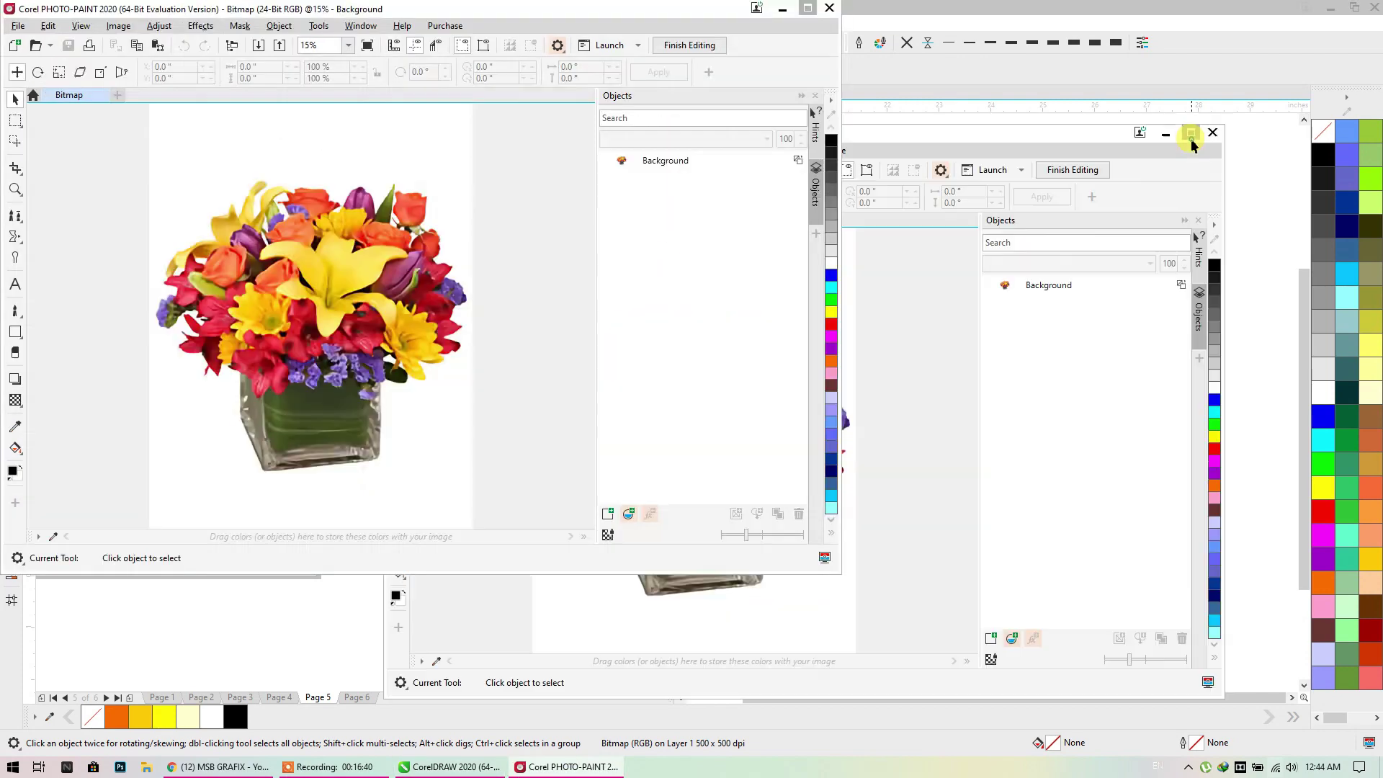
left_click(397, 24)
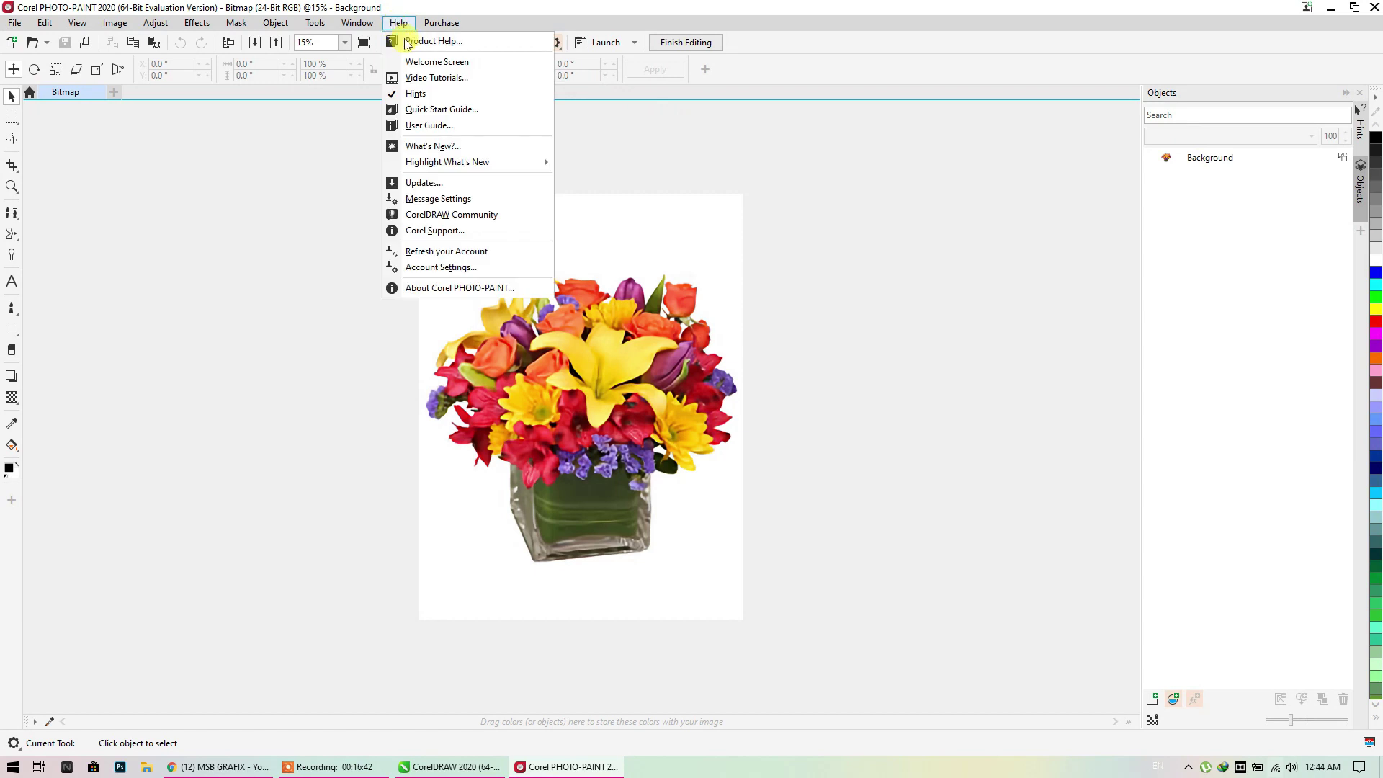
mouse_move(544, 171)
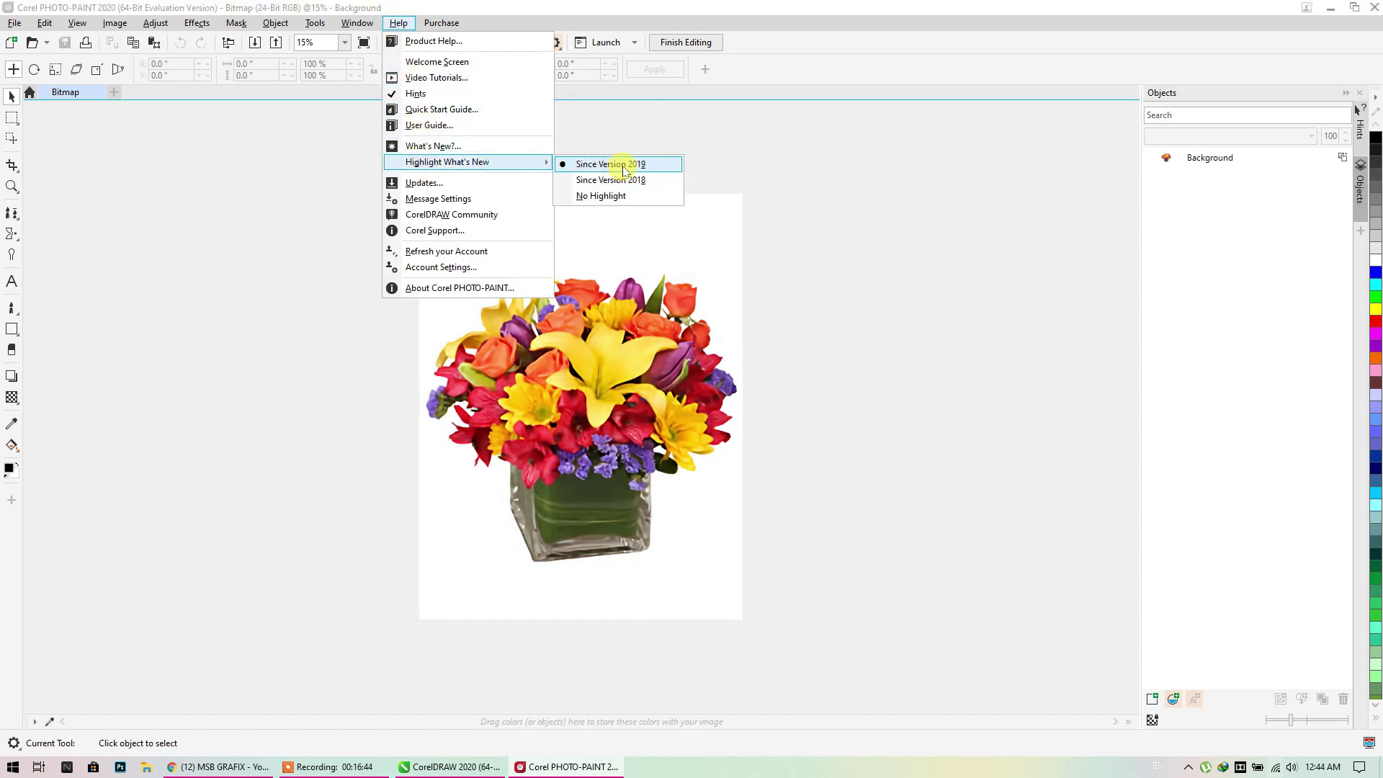
left_click(756, 63)
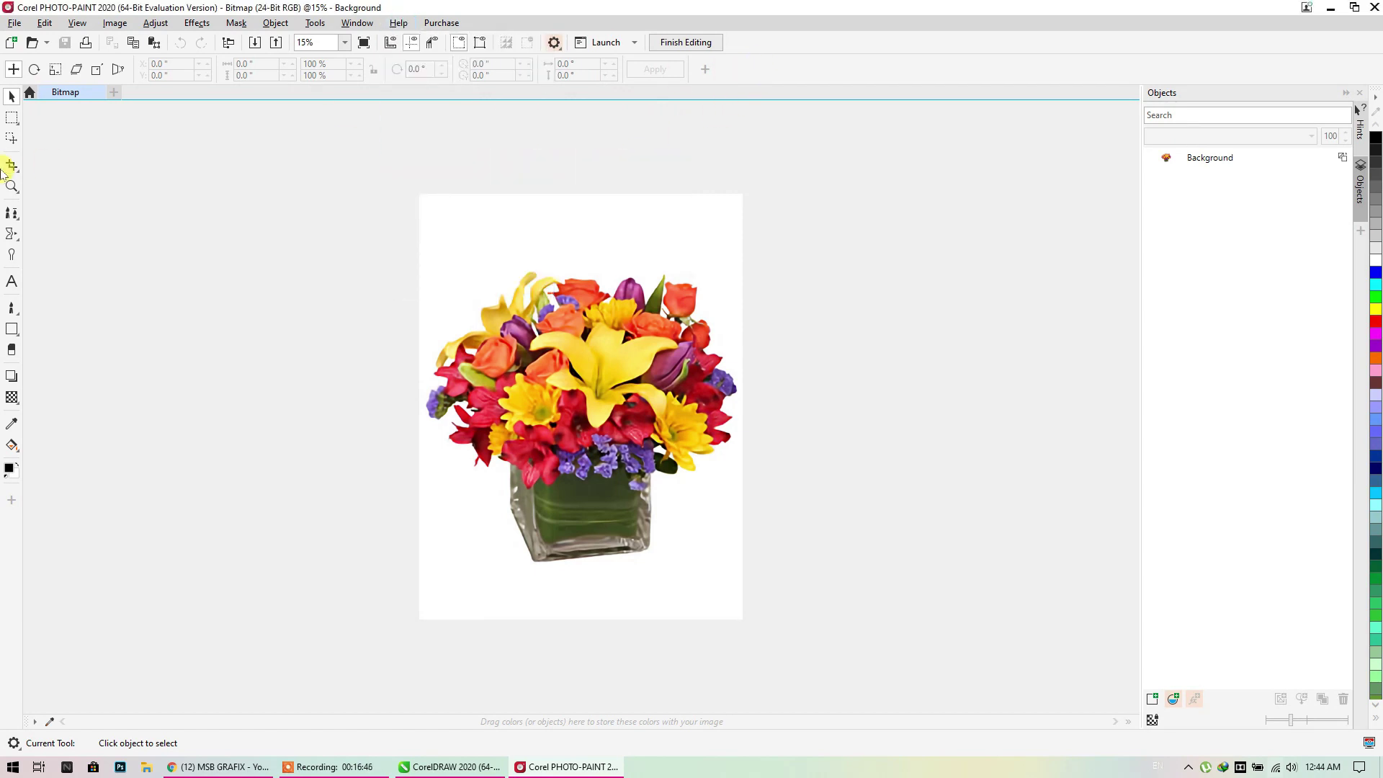
Mask the white background around the bouquet using the Smart Selection Mask with a nib size of 95
left_click(17, 128)
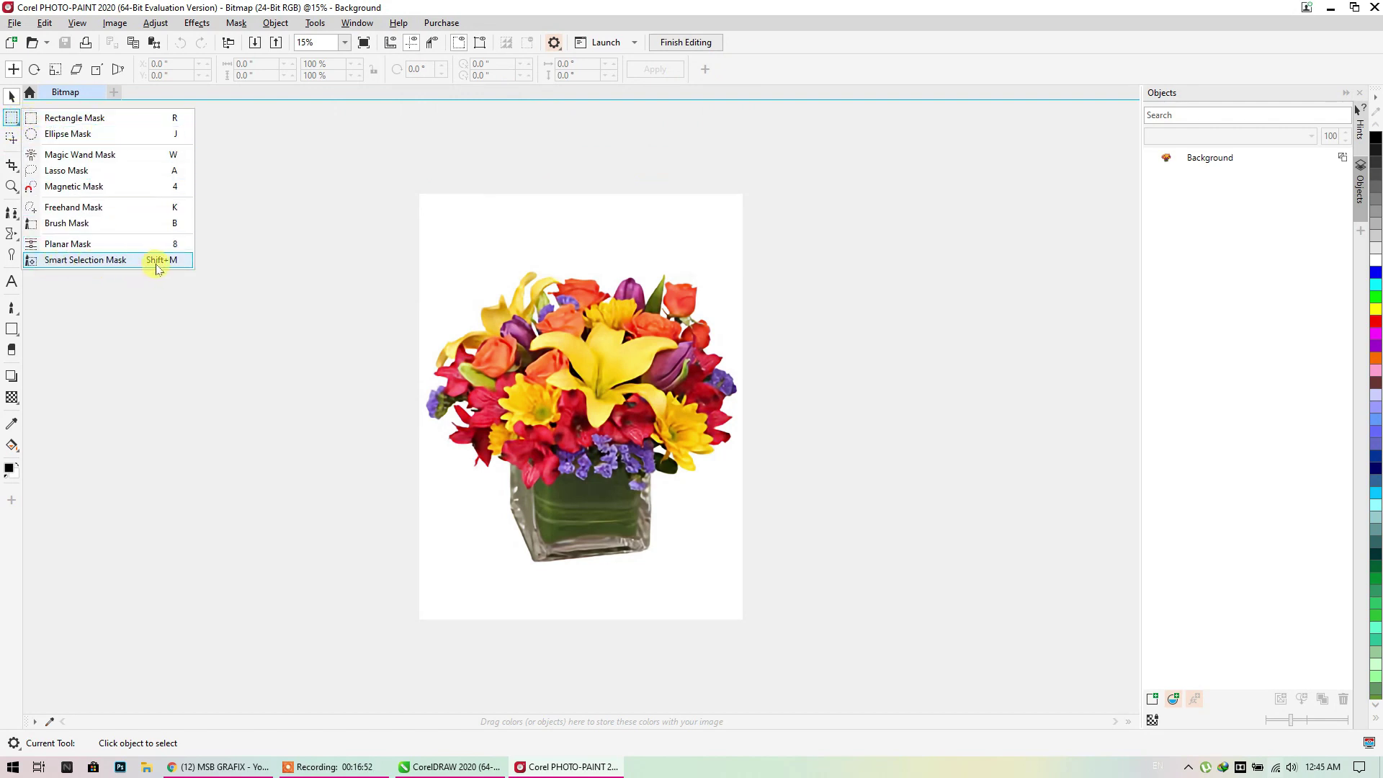
left_click(83, 265)
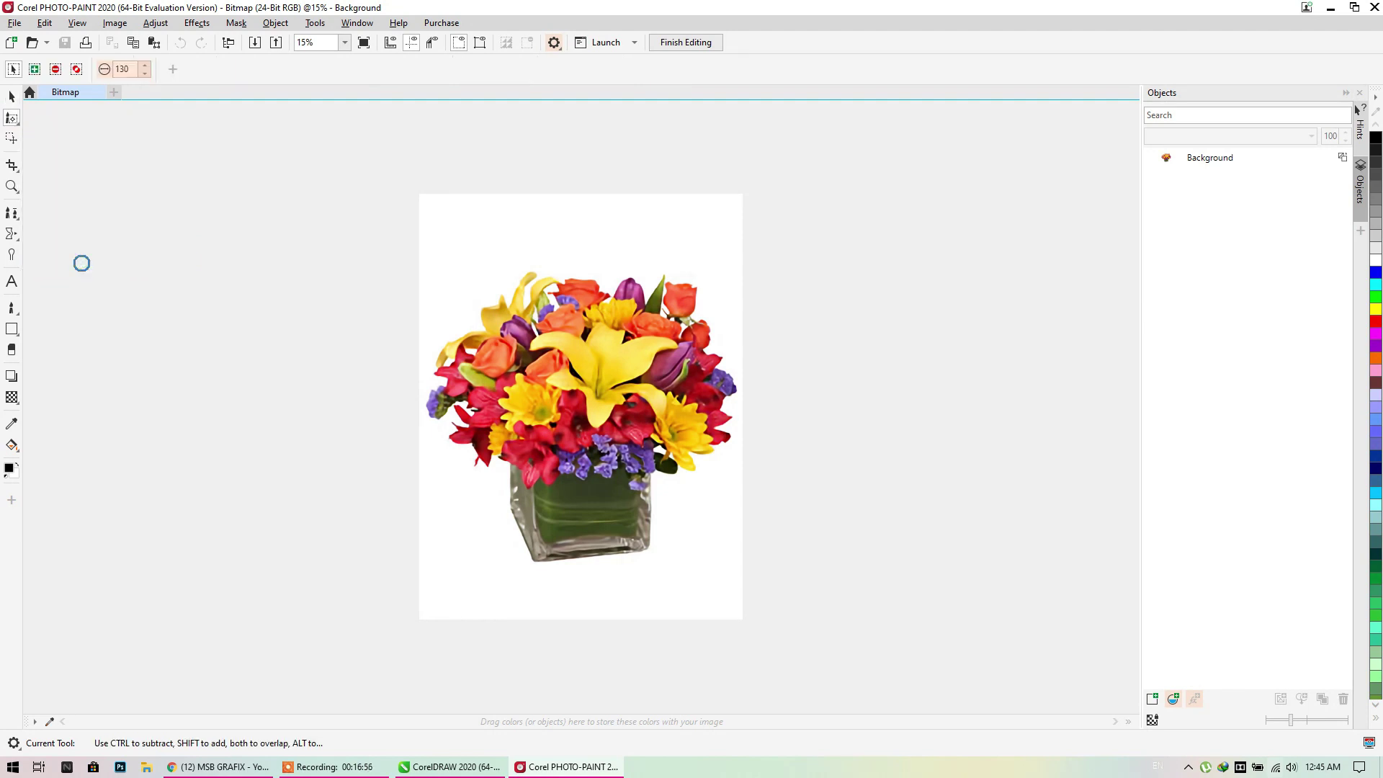
left_click(78, 71)
mouse_move(725, 525)
left_mouse_down()
mouse_move(724, 483)
mouse_move(719, 528)
mouse_move(673, 580)
left_mouse_up()
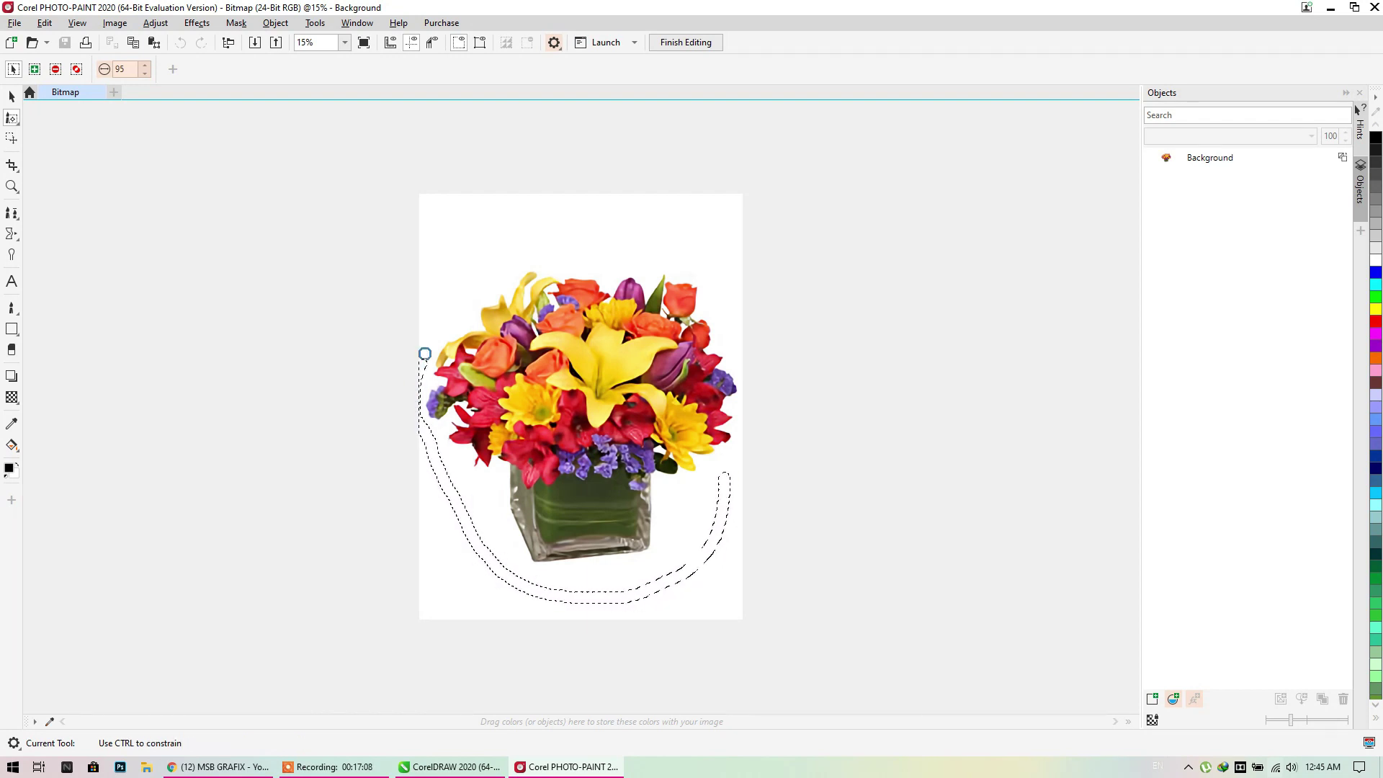
mouse_move(658, 217)
left_mouse_down()
mouse_move(712, 255)
mouse_move(740, 301)
mouse_move(752, 396)
mouse_move(728, 496)
left_mouse_up()
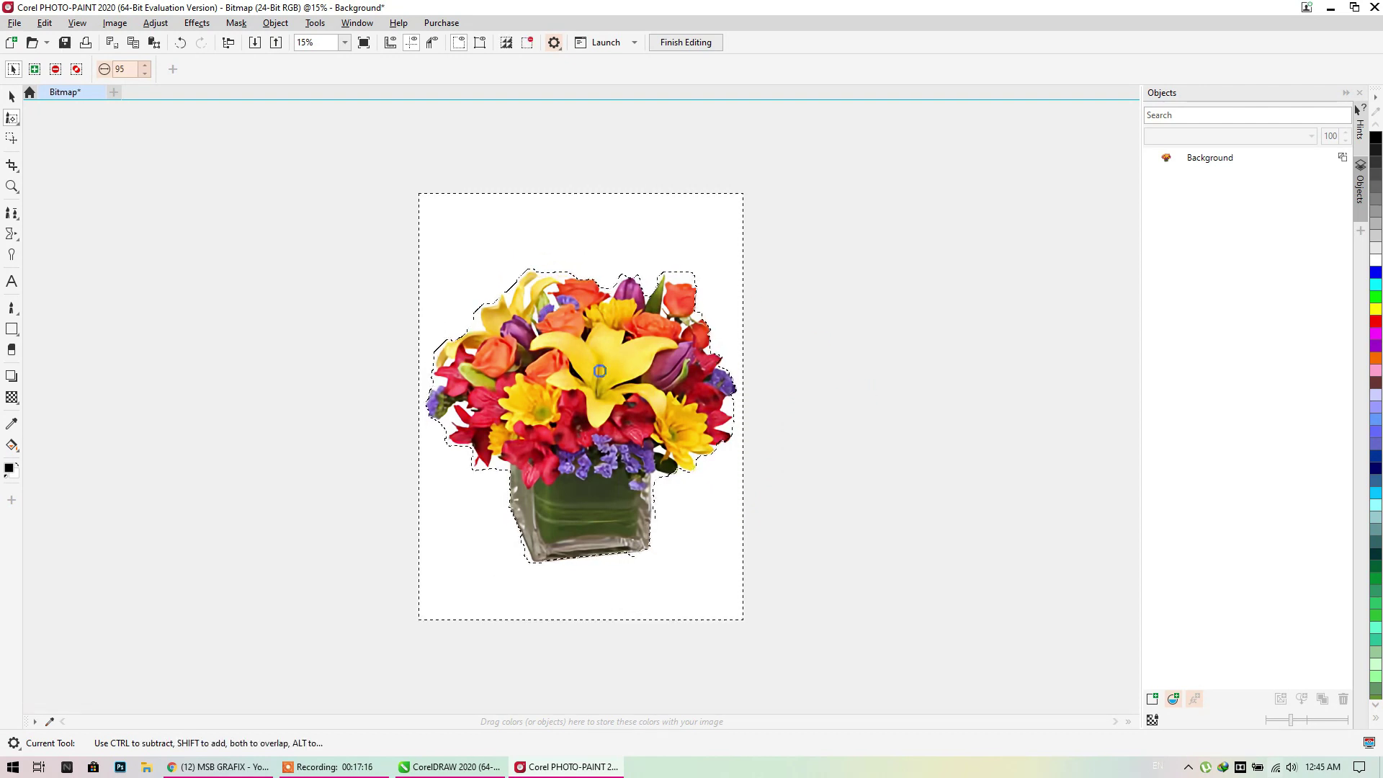
Refine the background mask with additional Smart Selection strokes along the bouquet's outline, fitting it closely to the flowers and vase
left_click(498, 479)
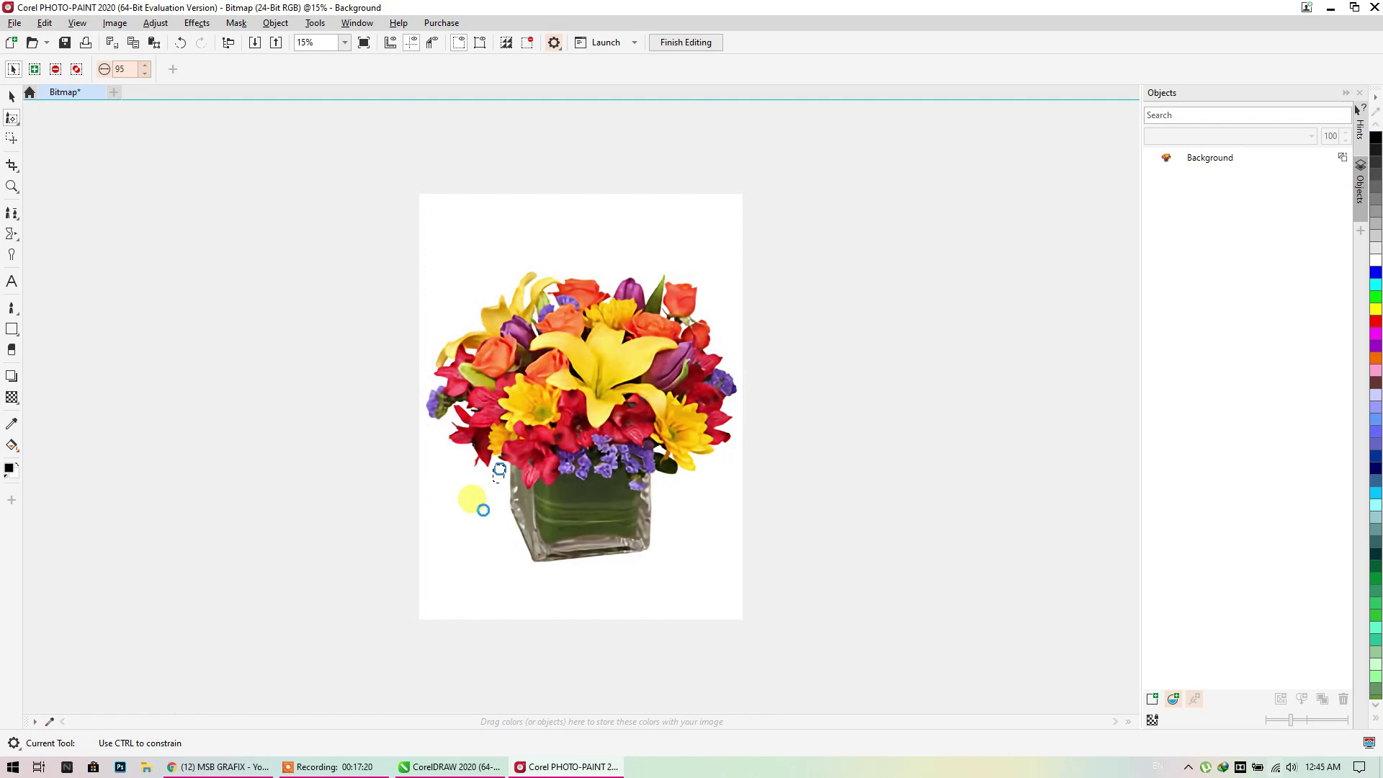
left_click_drag(476, 294, 478, 301)
mouse_move(513, 238)
left_mouse_down()
mouse_move(658, 244)
mouse_move(687, 270)
left_mouse_up()
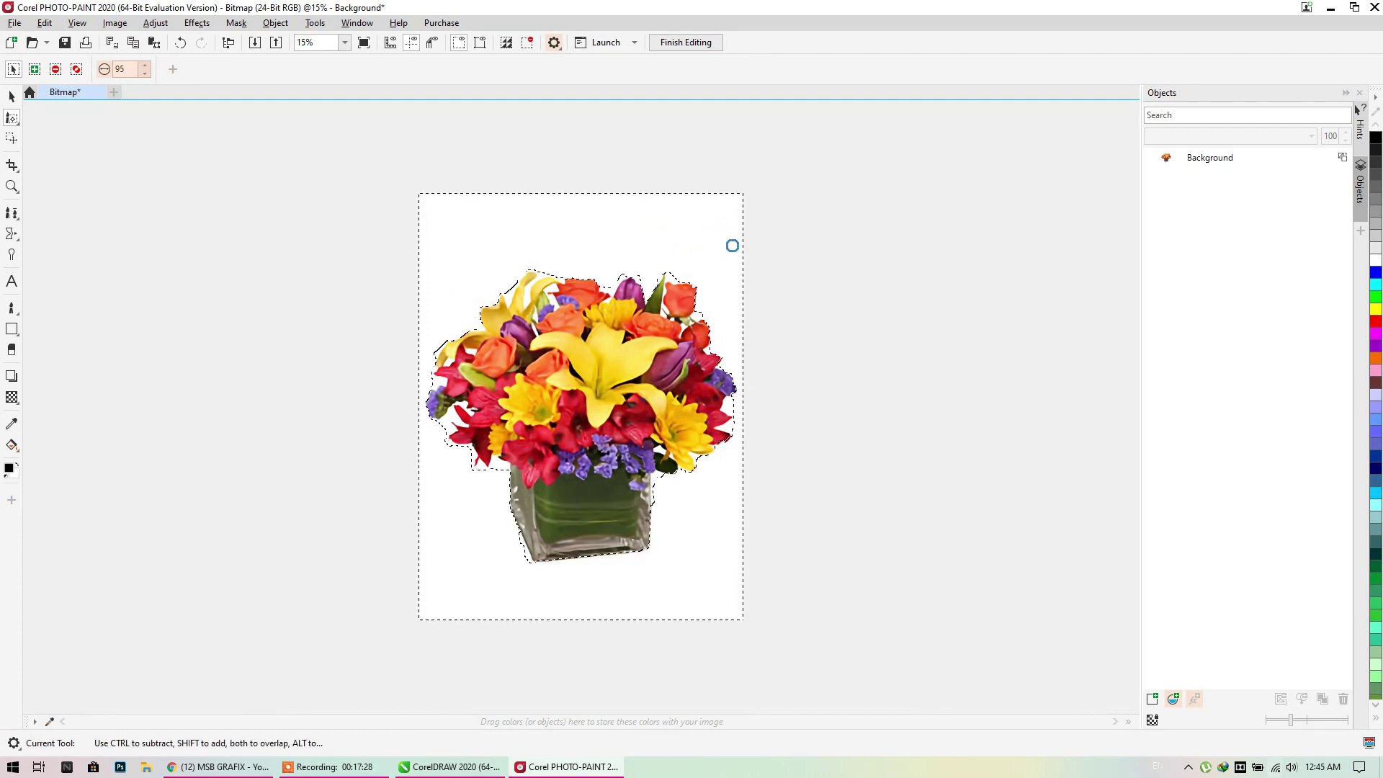
left_click_drag(500, 466, 497, 474)
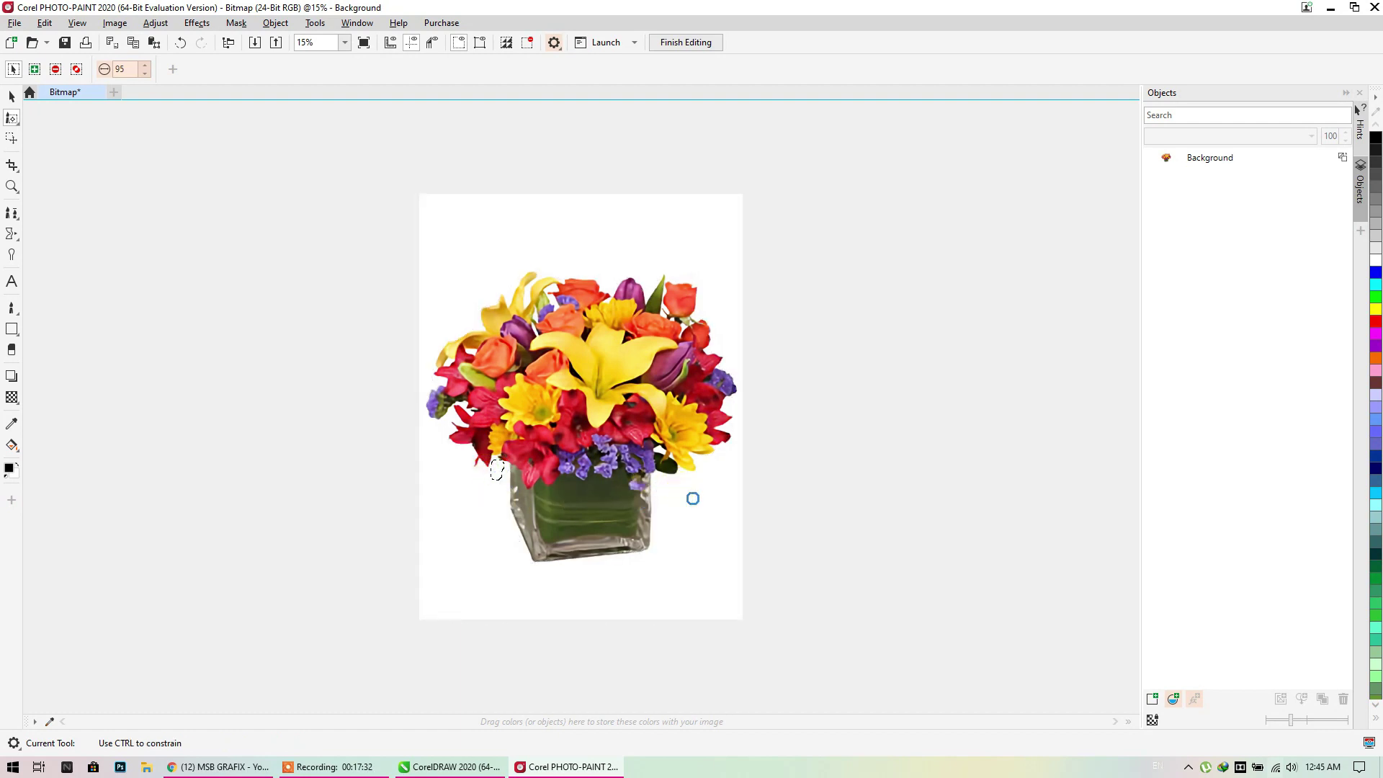
left_click_drag(665, 480, 672, 497)
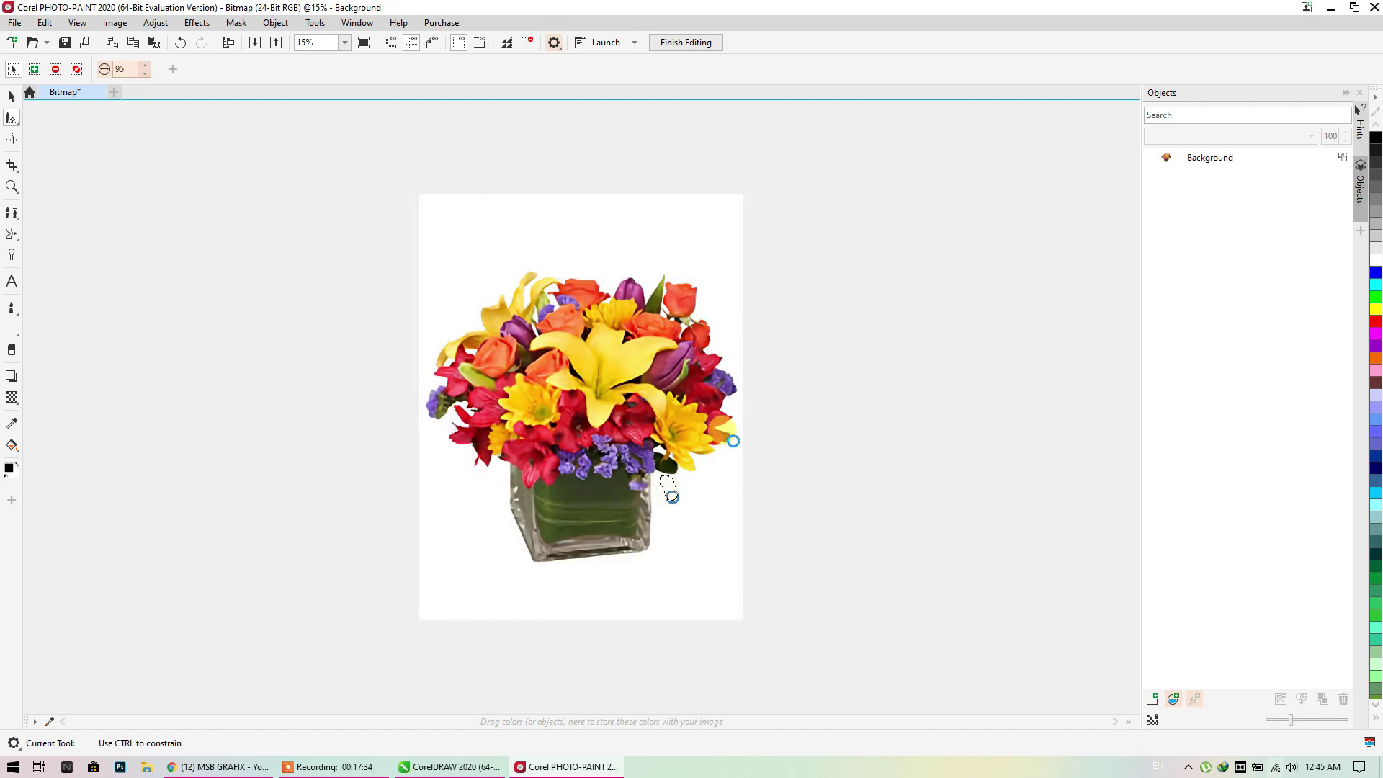
left_click_drag(747, 403, 733, 406)
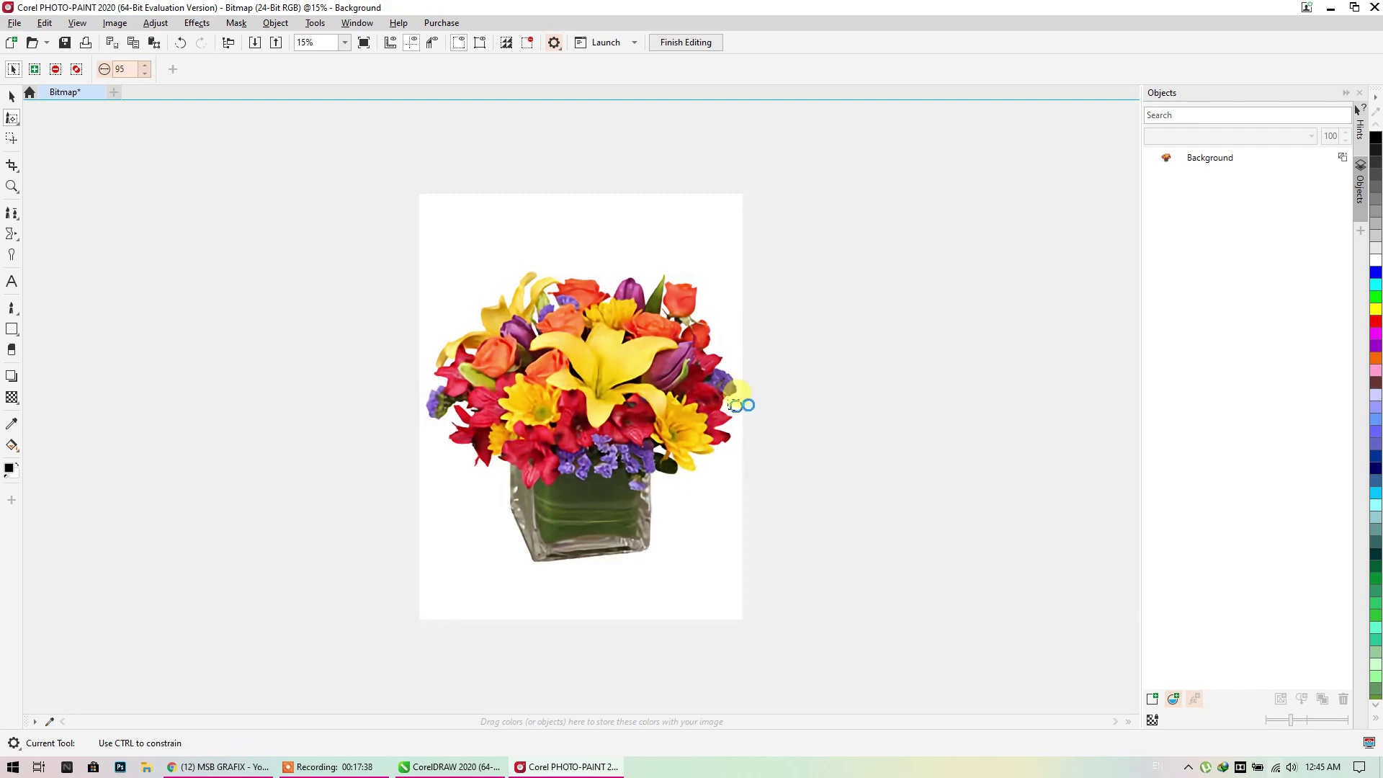
left_click_drag(734, 457, 734, 458)
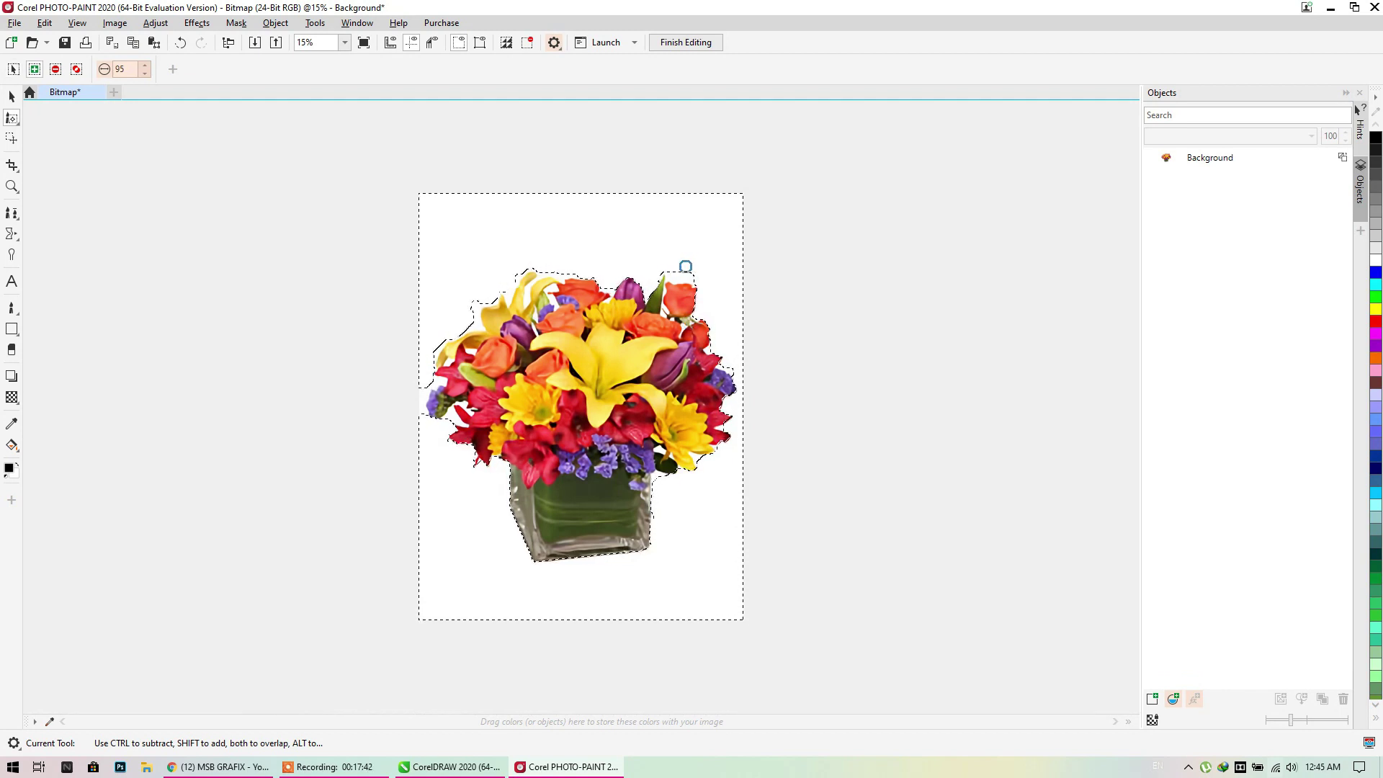
left_click_drag(684, 270, 684, 268)
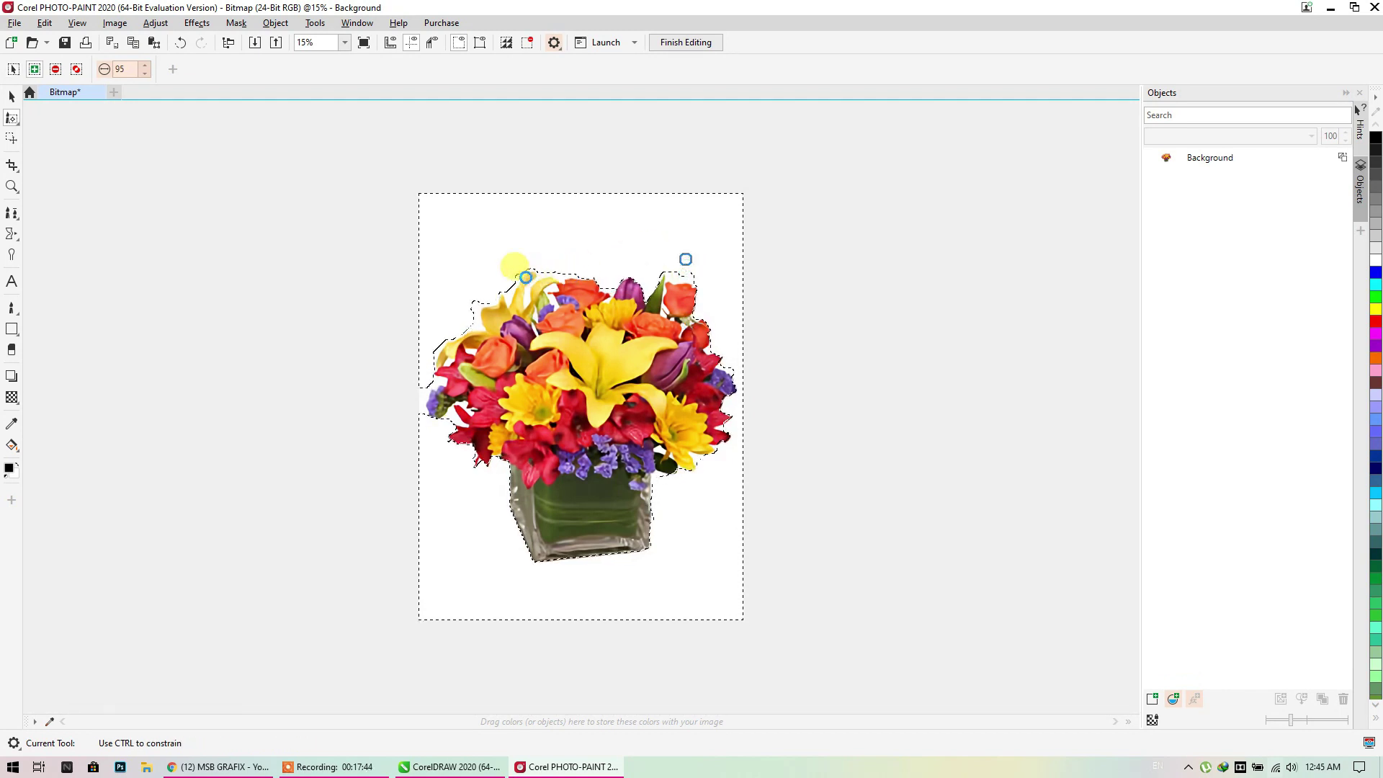
left_click_drag(550, 263, 471, 324)
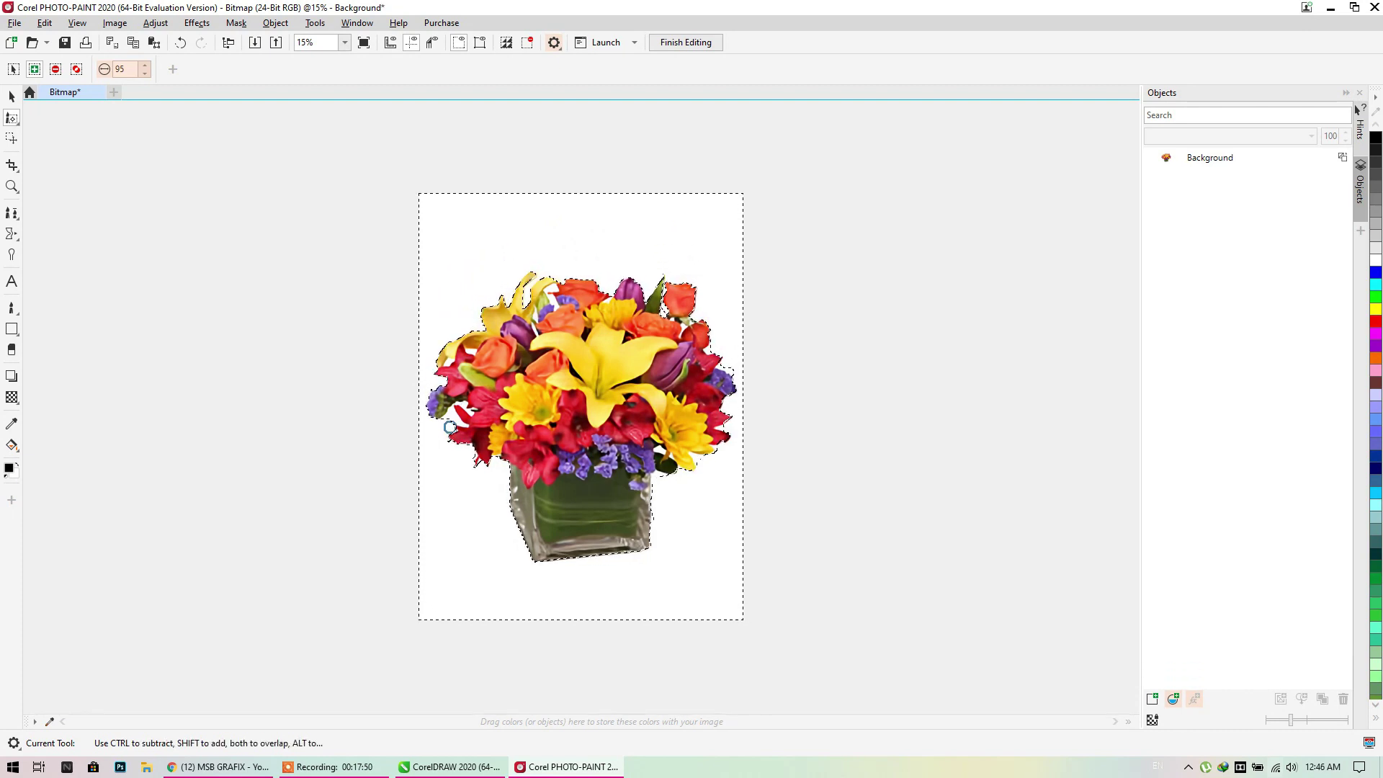
left_click_drag(442, 452, 452, 462)
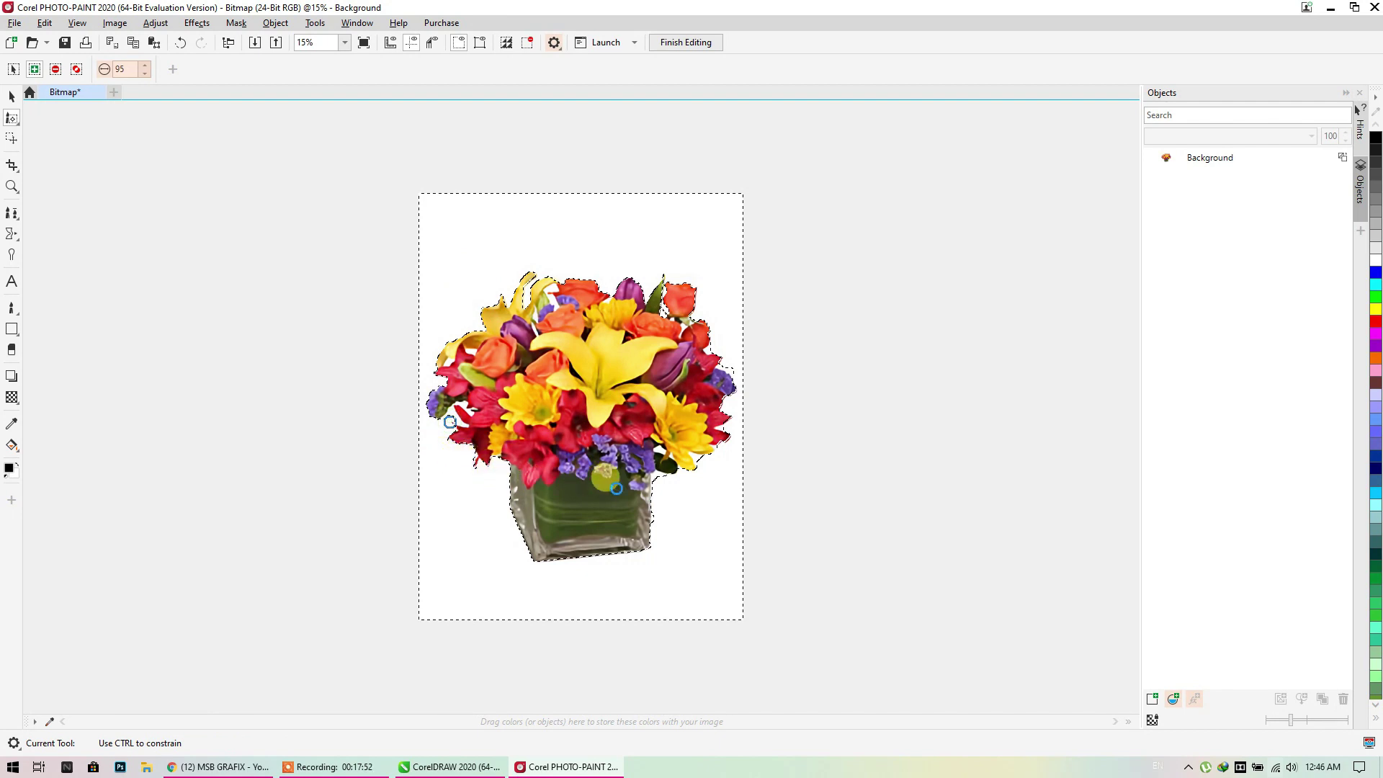
mouse_move(617, 488)
left_mouse_down()
mouse_move(689, 496)
mouse_move(732, 366)
left_mouse_up()
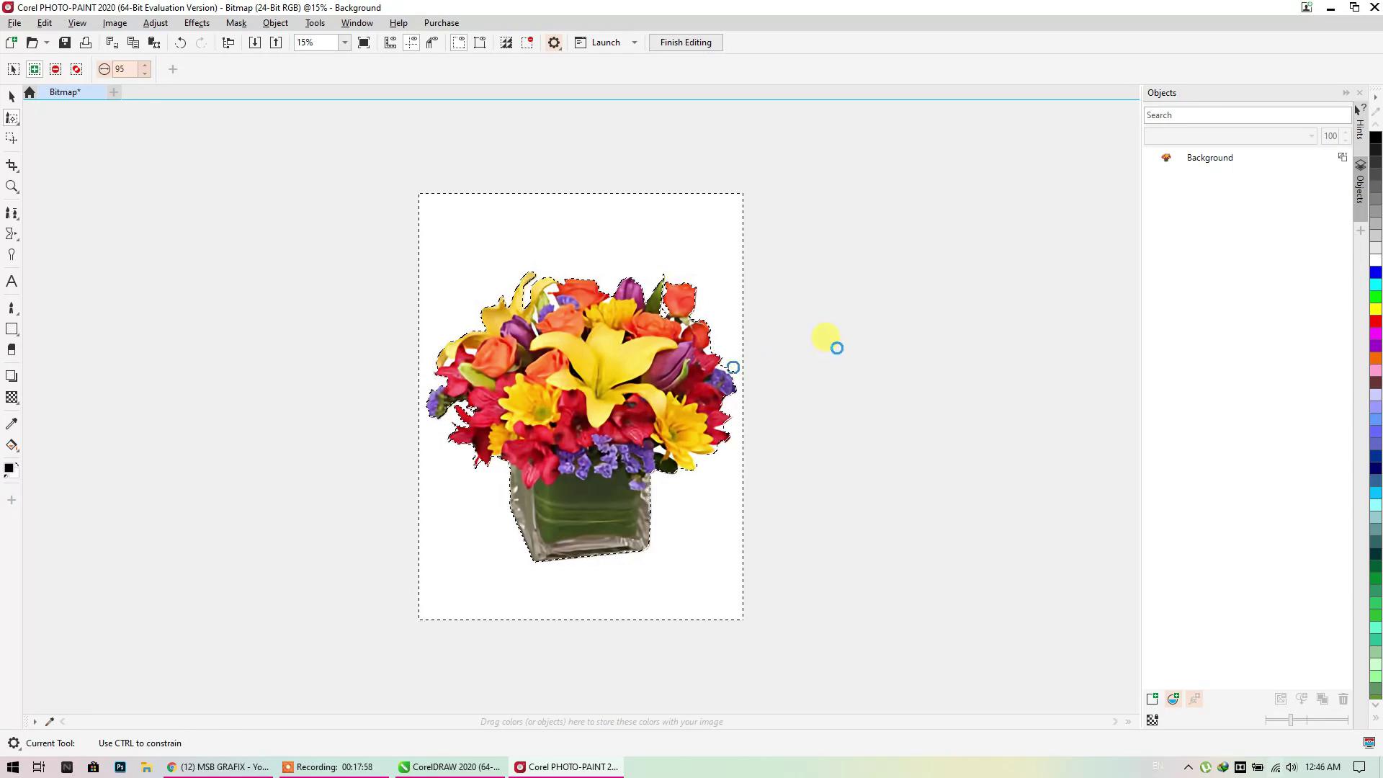
Reduce the Smart Selection Mask nib size to 40 and extend the background mask into the gaps around the upper orange rose
left_click_drag(837, 350, 837, 350)
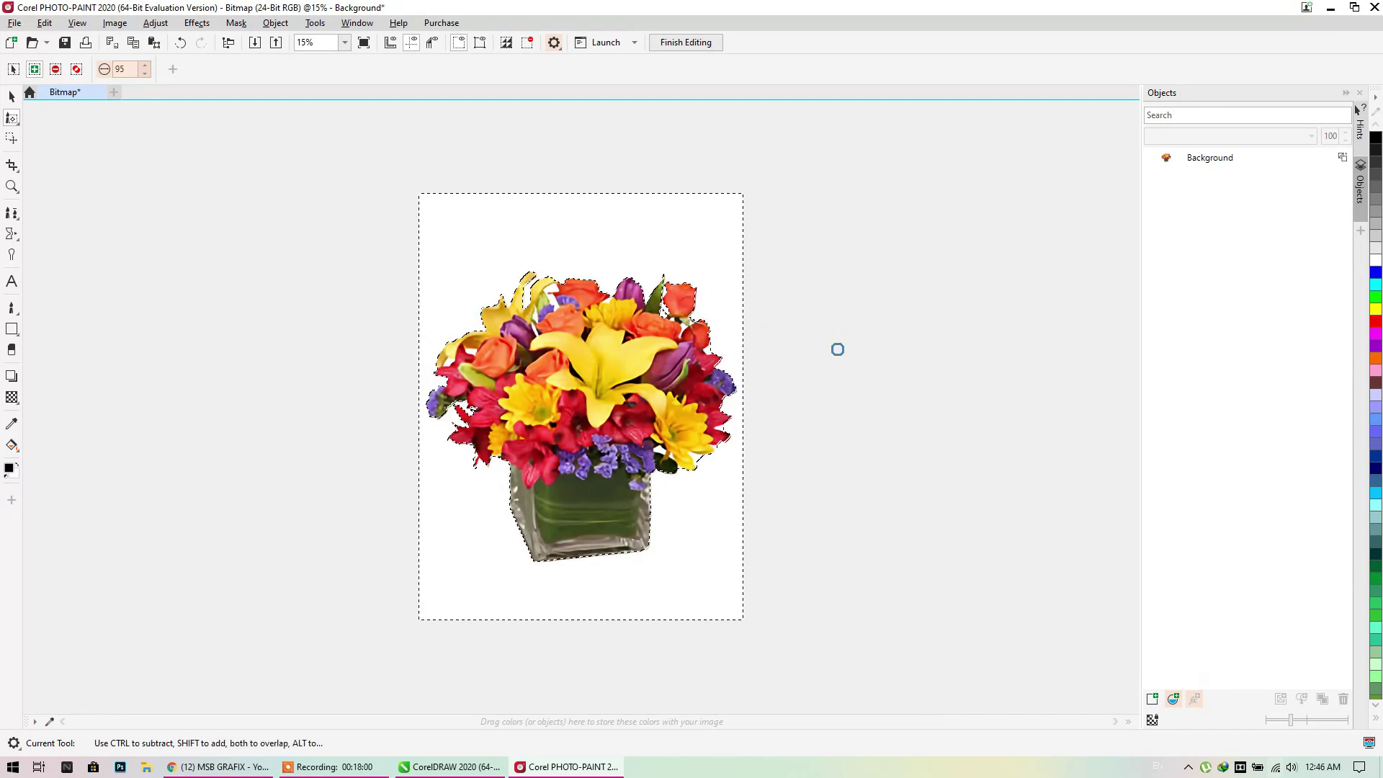
left_click(145, 74)
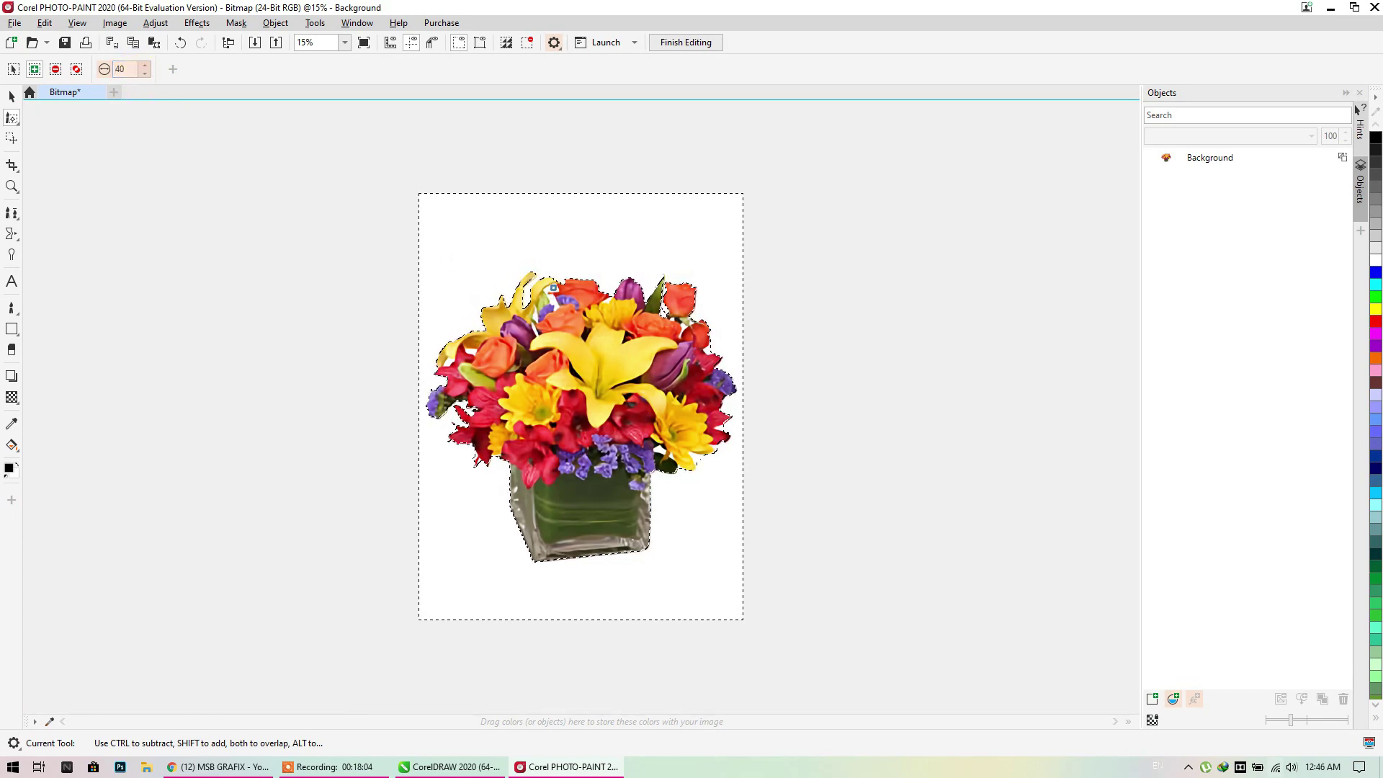
scroll(553, 290, "up", 1)
scroll(554, 290, "up", 2)
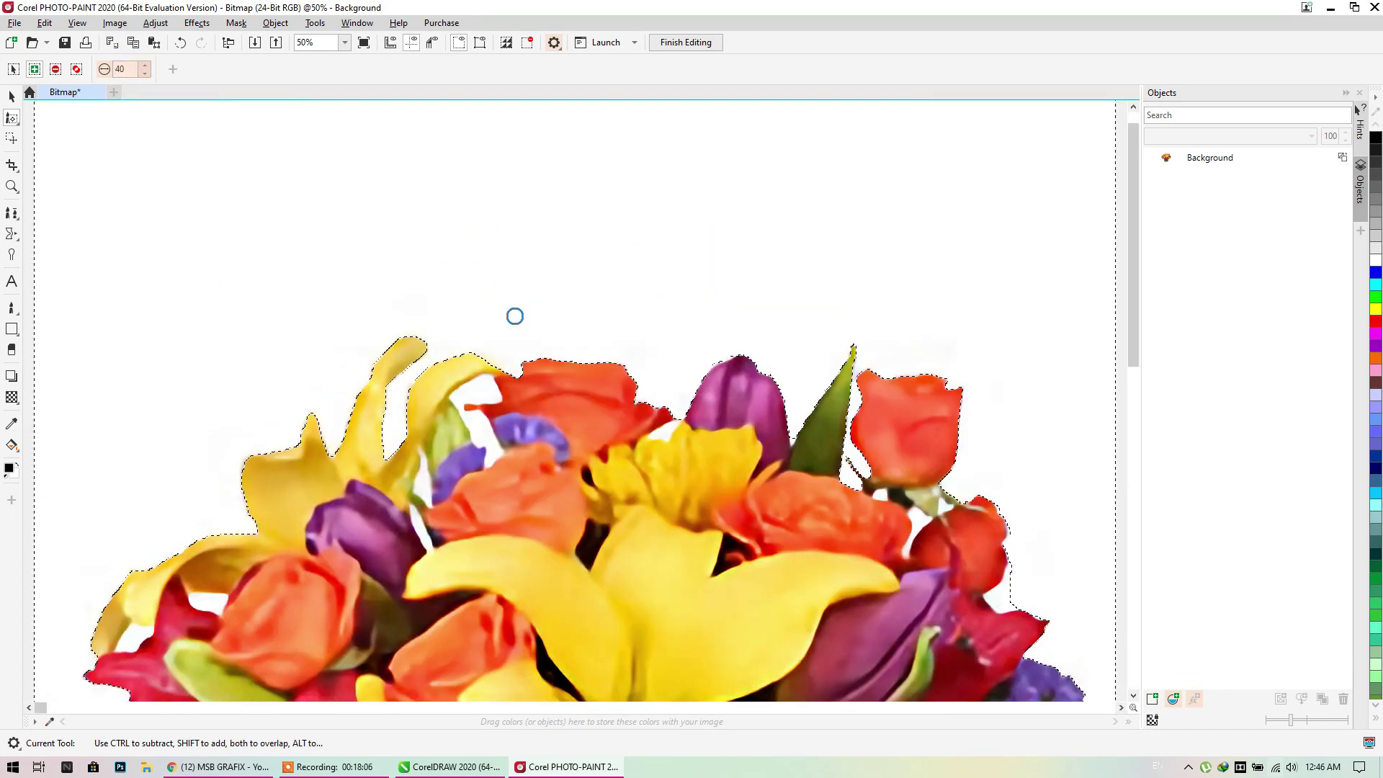
mouse_move(482, 392)
left_mouse_down()
mouse_move(478, 465)
mouse_move(665, 431)
left_mouse_up()
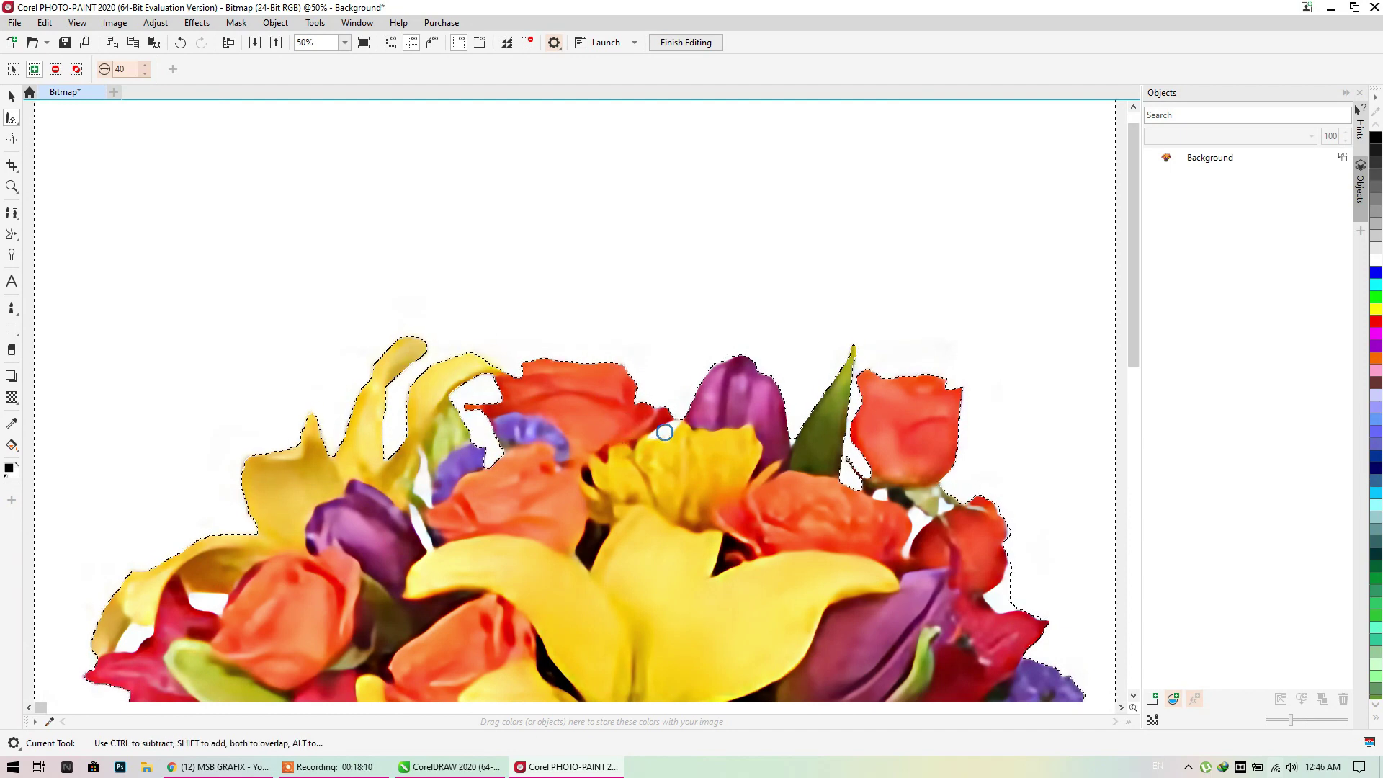
Add the small enclosed white gaps between the petals and stems in the upper bouquet to the background mask
left_click(420, 532)
left_click(207, 601)
left_click(130, 636)
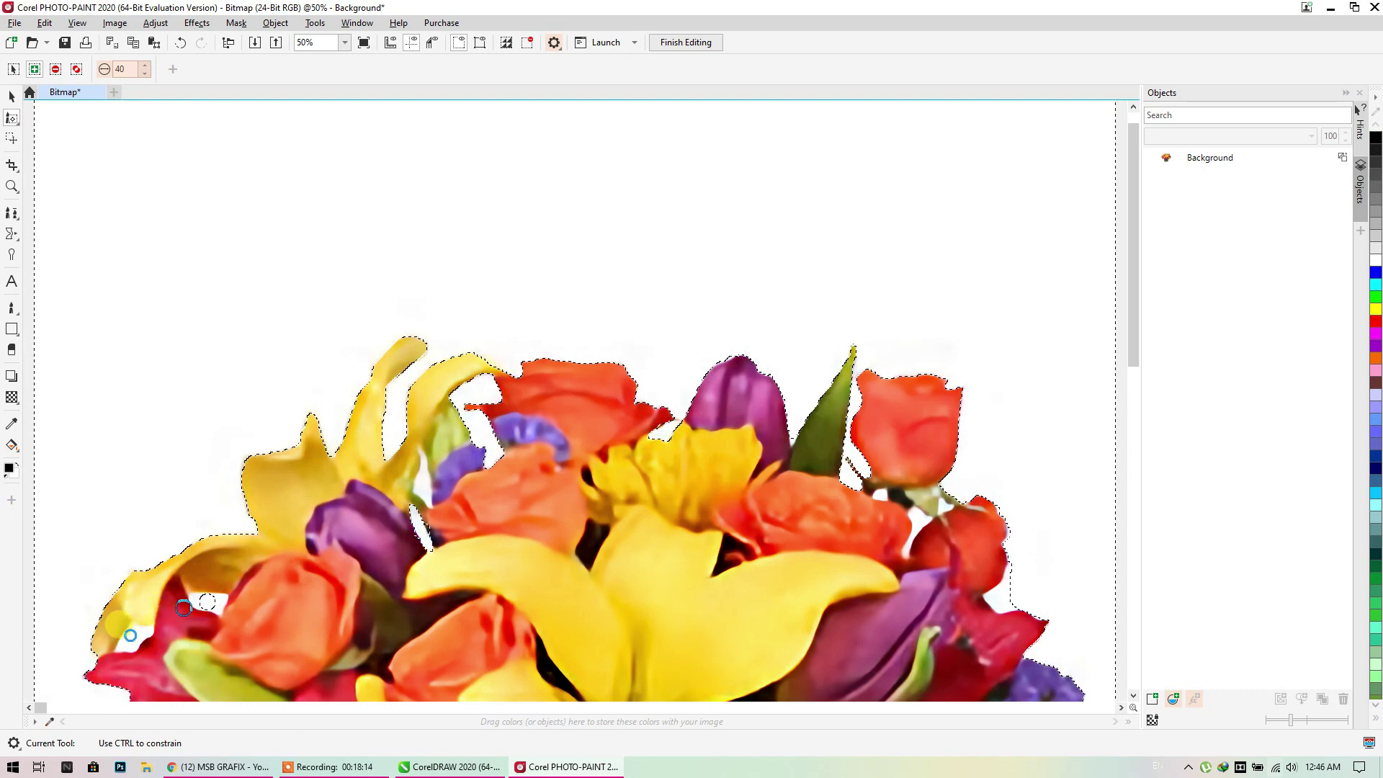
left_click(427, 482)
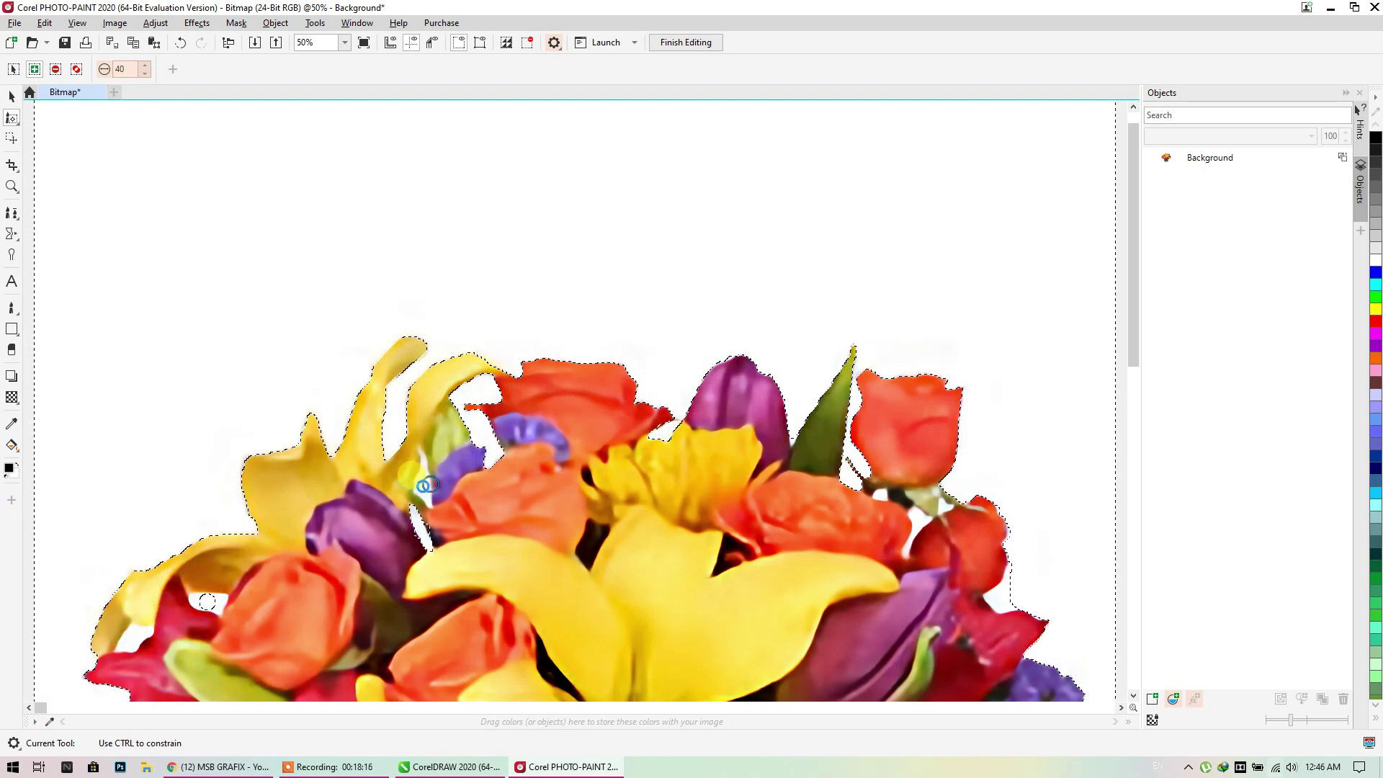
left_click(928, 504)
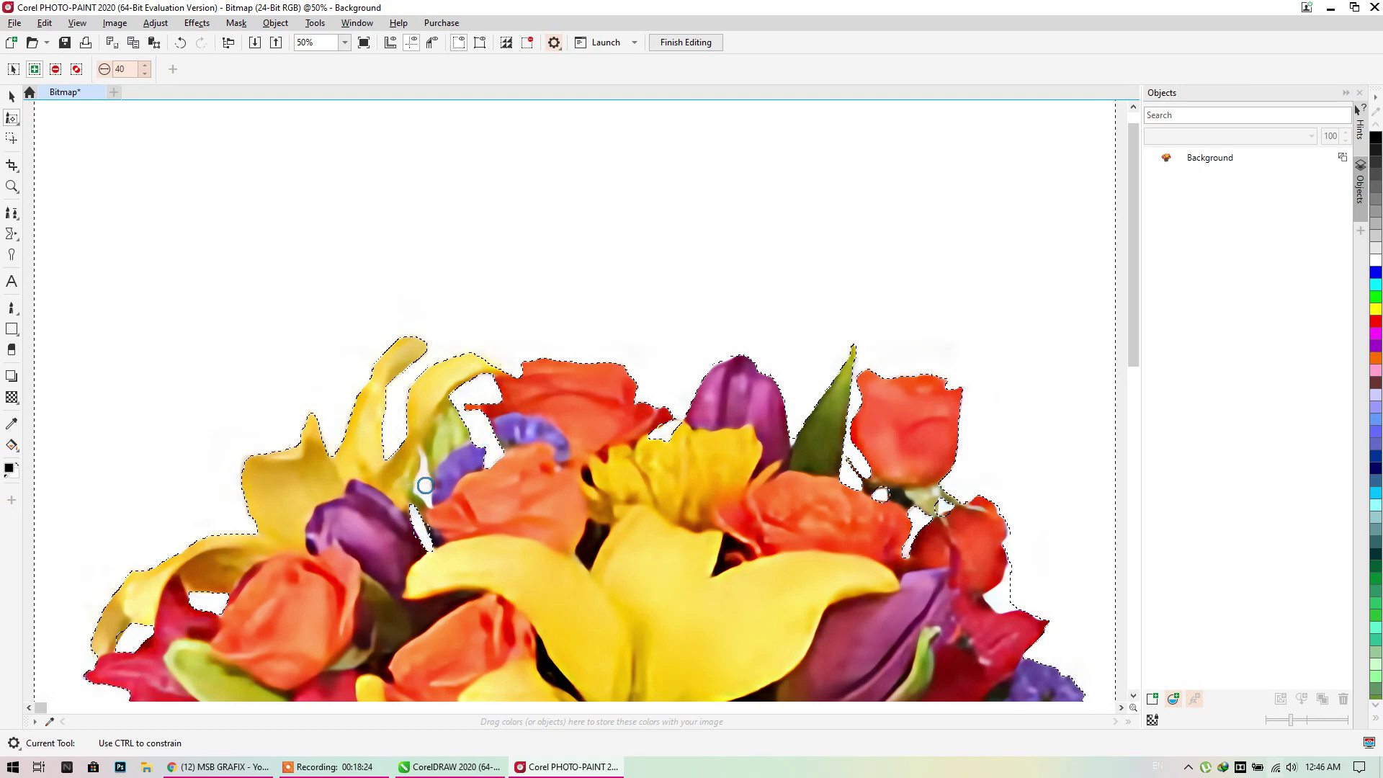
left_click(476, 315)
scroll(476, 316, "down", 5)
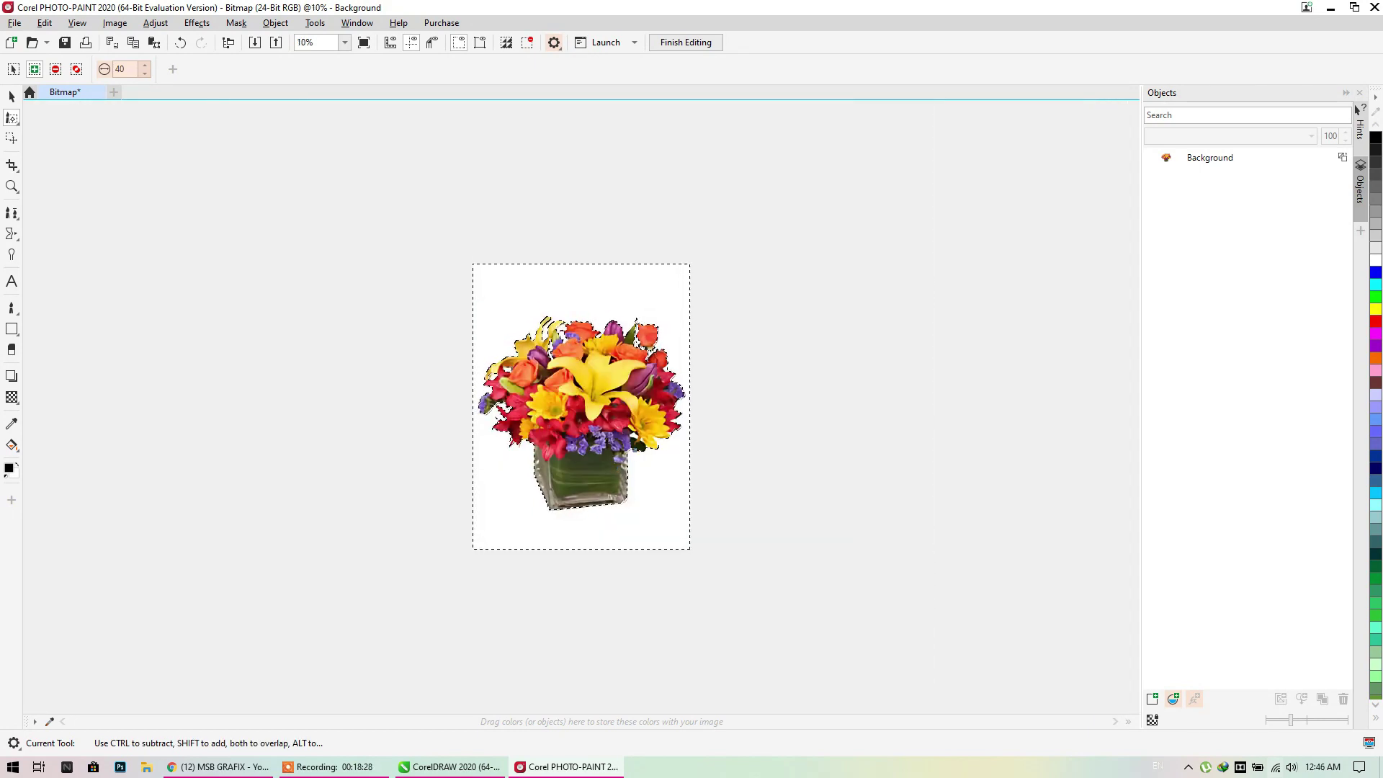
Extend the mask into the white gaps near the dark leaf and tighten it along the lower yellow flower's outline
scroll(608, 464, "up", 5)
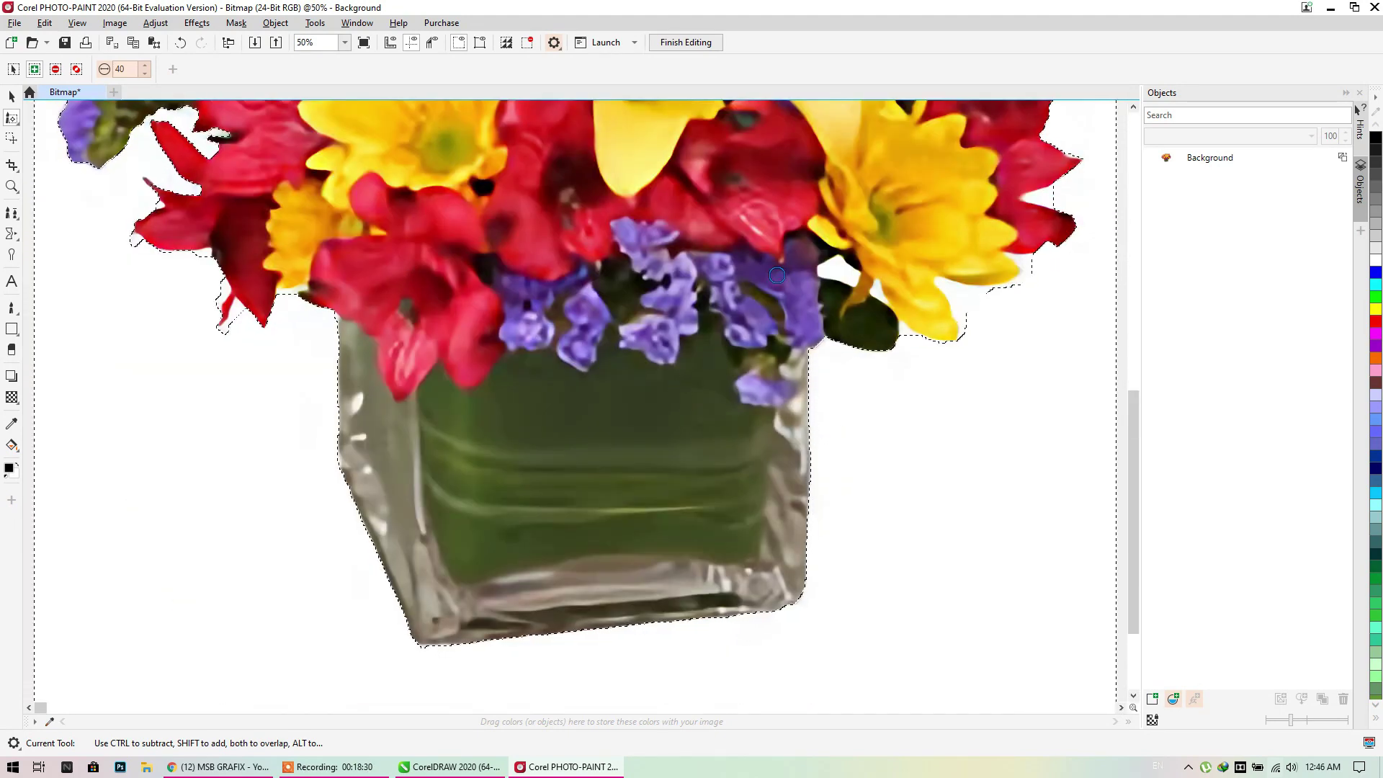
left_click_drag(847, 270, 850, 273)
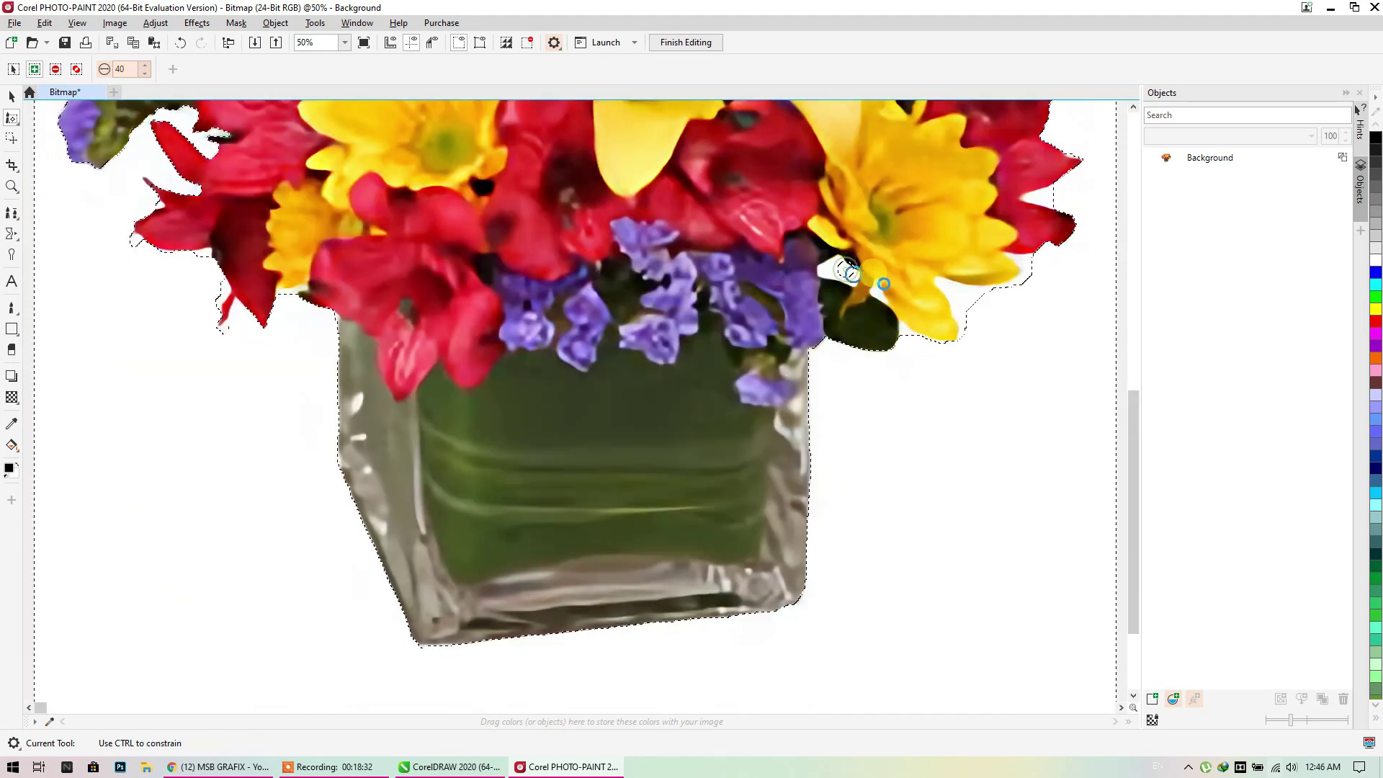
left_click(881, 292)
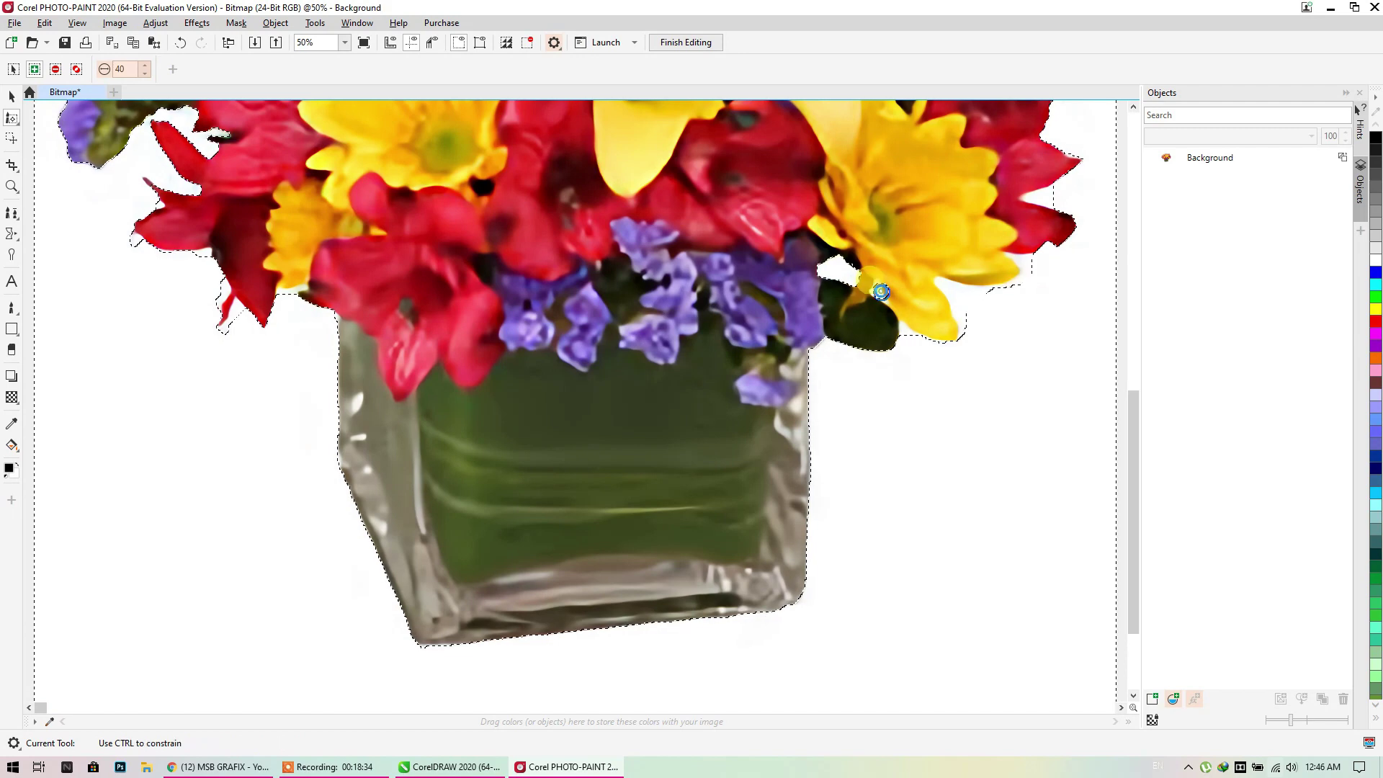
scroll(890, 397, "down", 2)
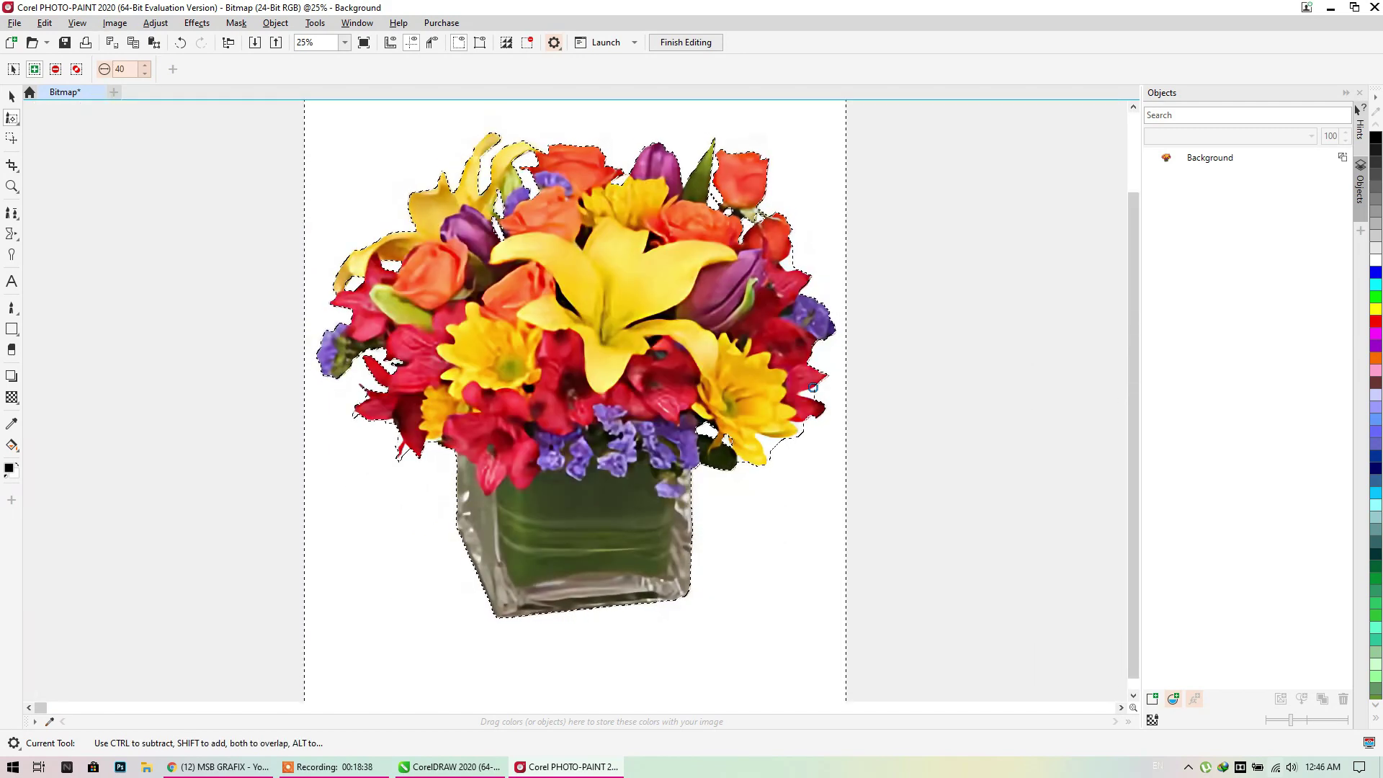
scroll(831, 398, "up", 1)
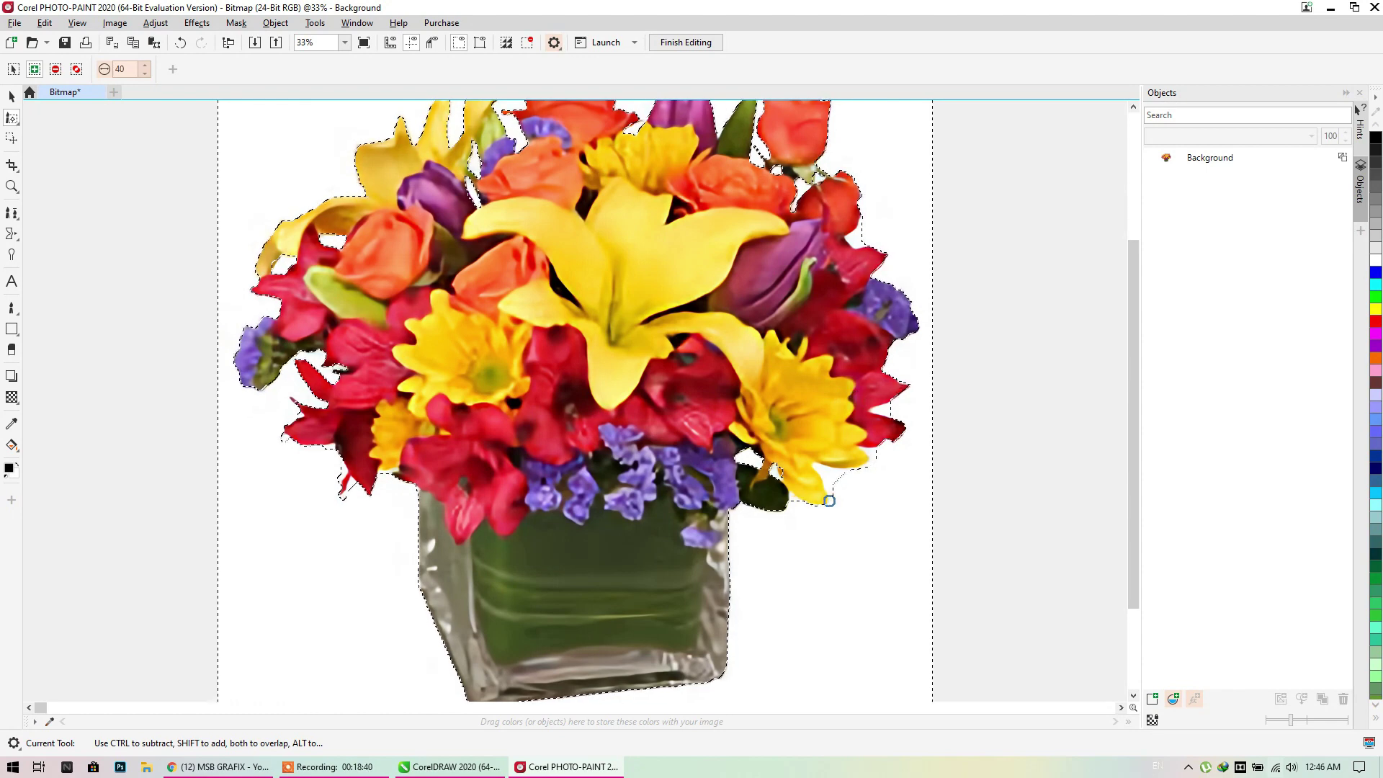
mouse_move(837, 479)
left_mouse_down()
mouse_move(884, 394)
mouse_move(888, 407)
mouse_move(836, 227)
left_mouse_up()
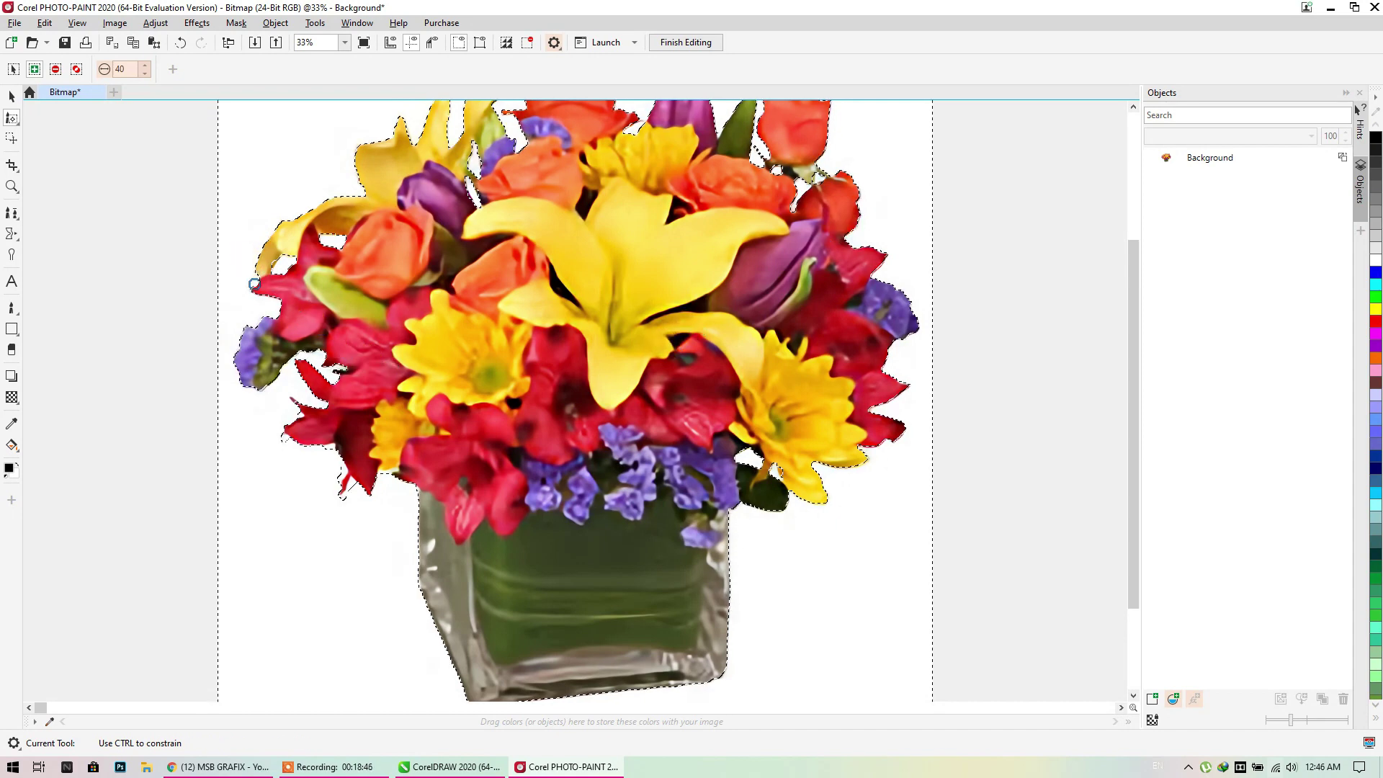
Save and close the masked bouquet bitmap in PHOTO-PAINT and return to the CorelDRAW document
key("F3")
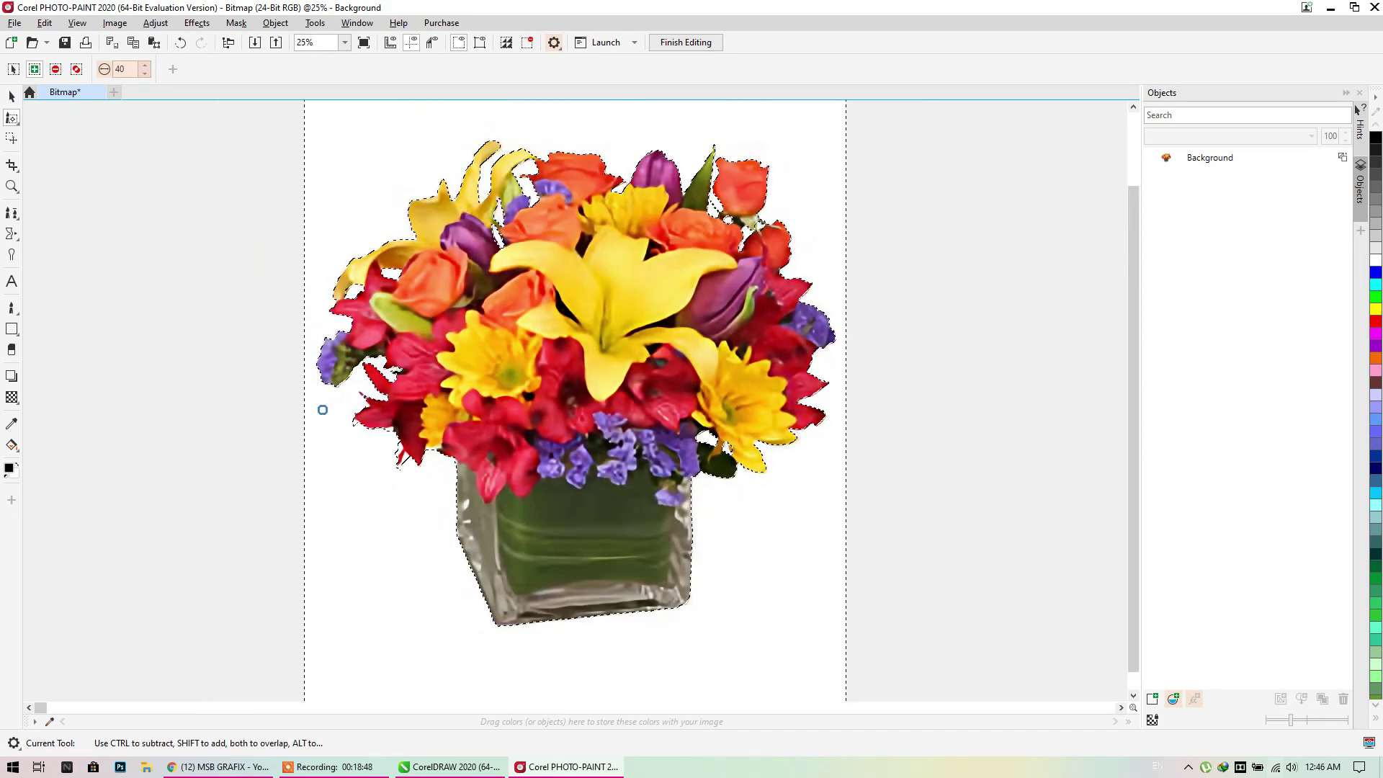
left_click(64, 42)
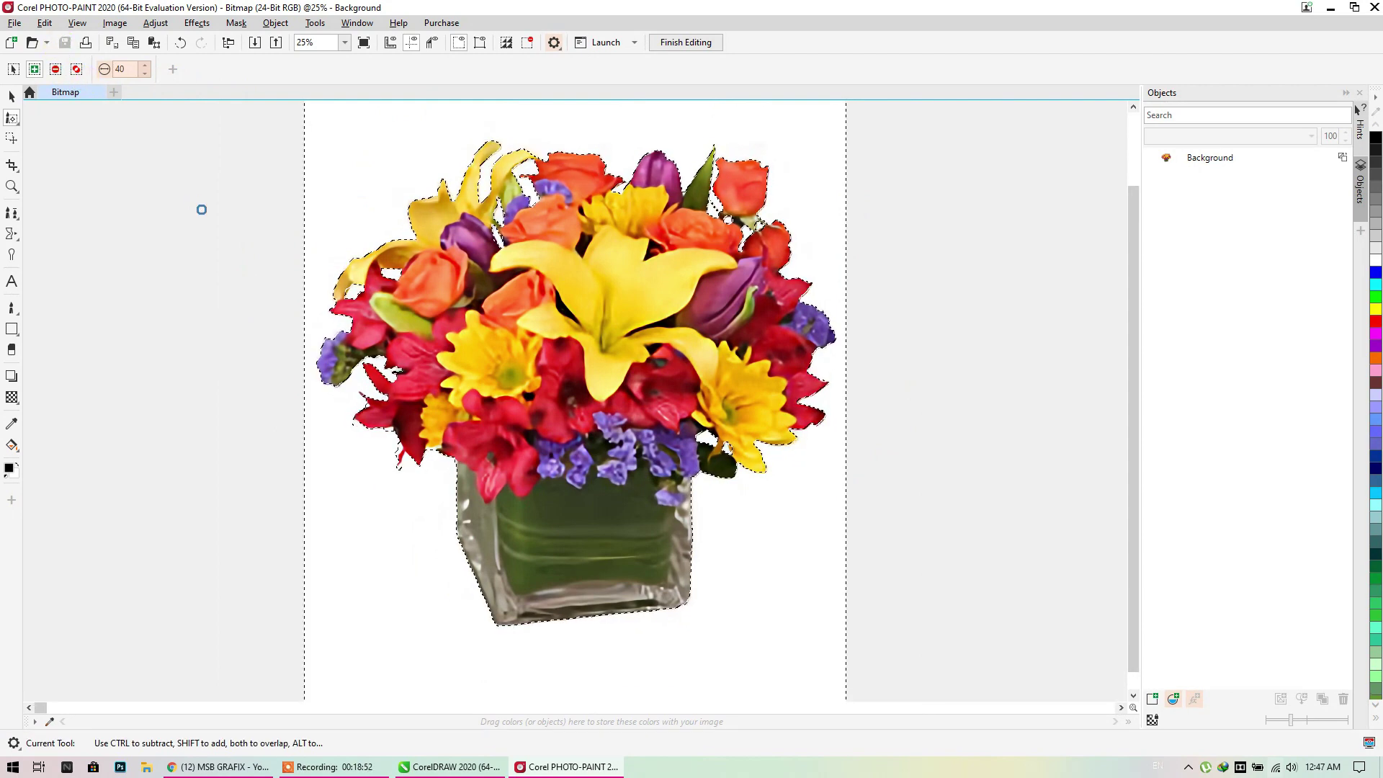
left_click(98, 92)
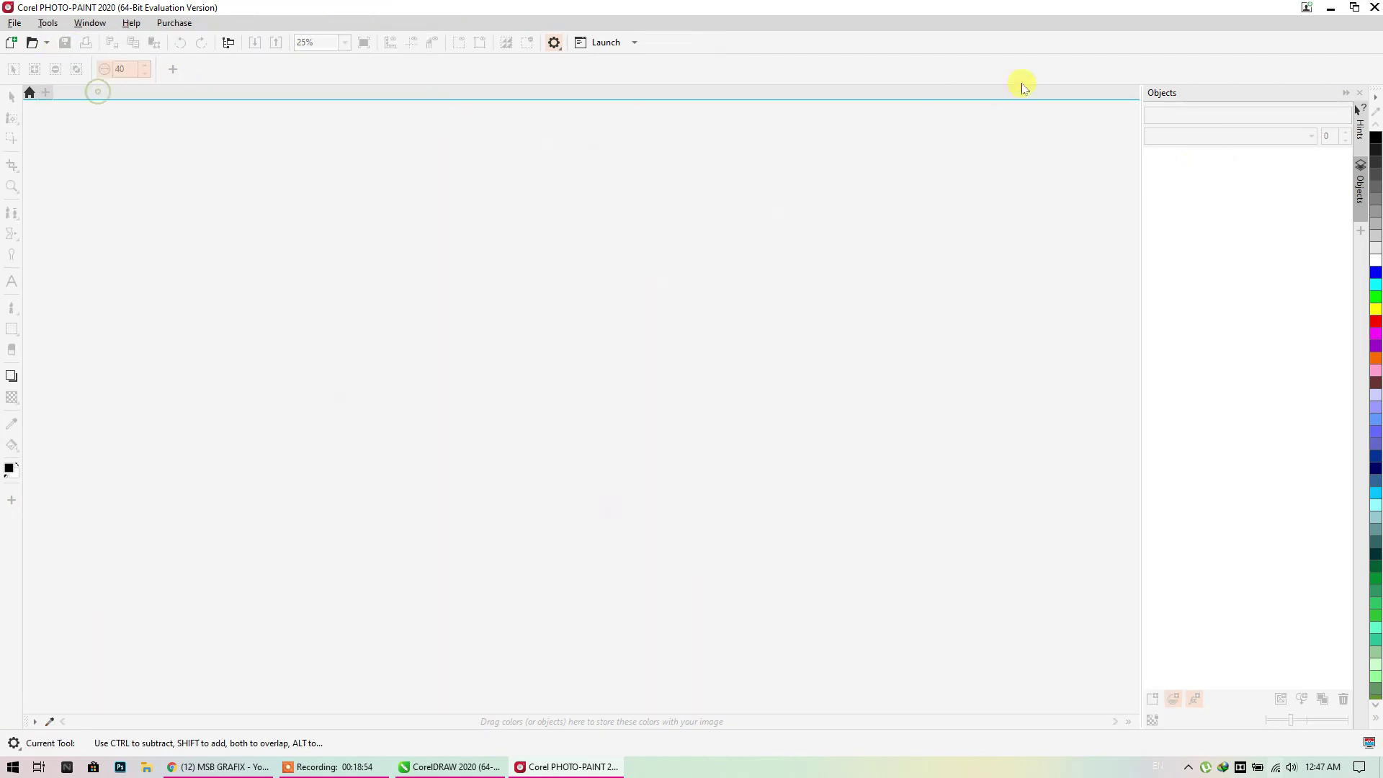
left_click(1330, 8)
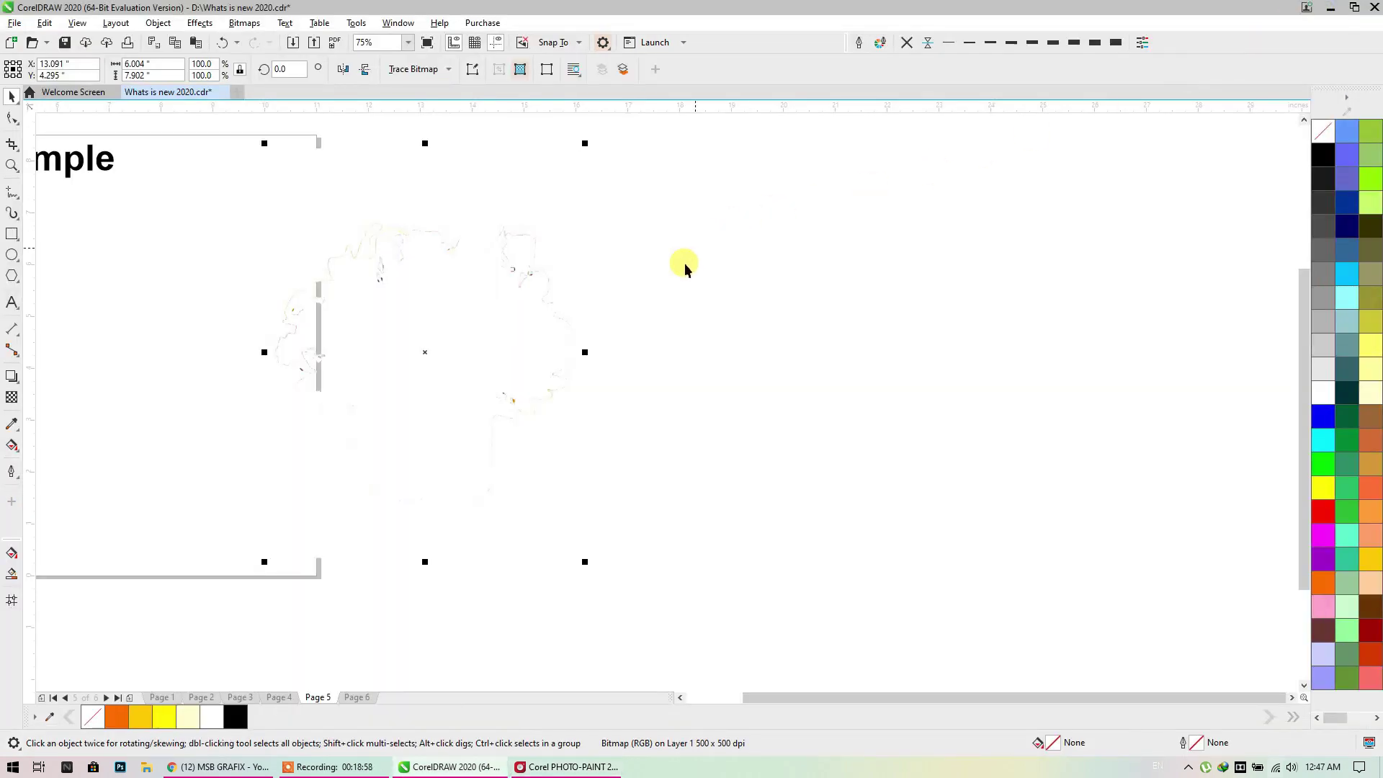
Switch to Corel PHOTO-PAINT, try to reopen the recent file Bitmap in Whats is new 2020.cdr.CPT, and close the program
left_click(556, 770)
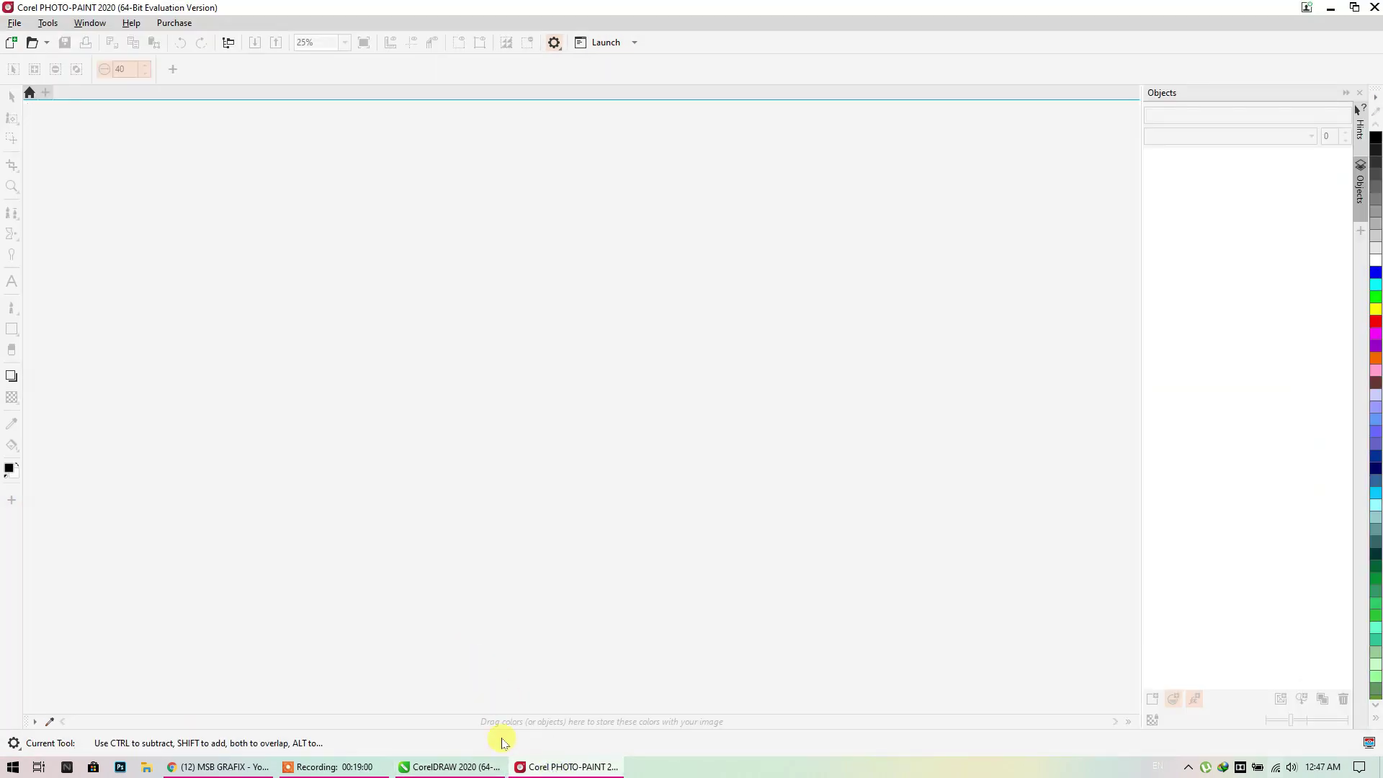
key("ctrl+z")
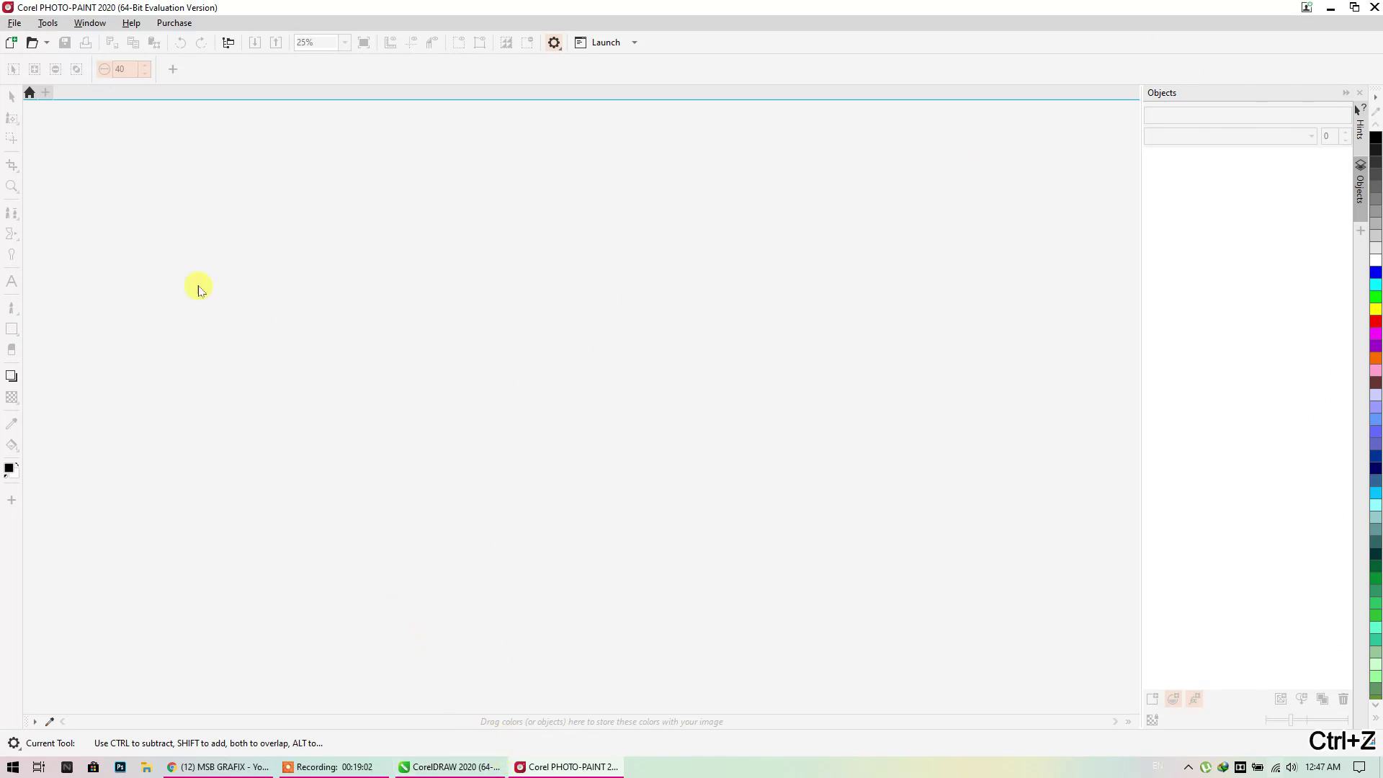
left_click(14, 22)
mouse_move(52, 88)
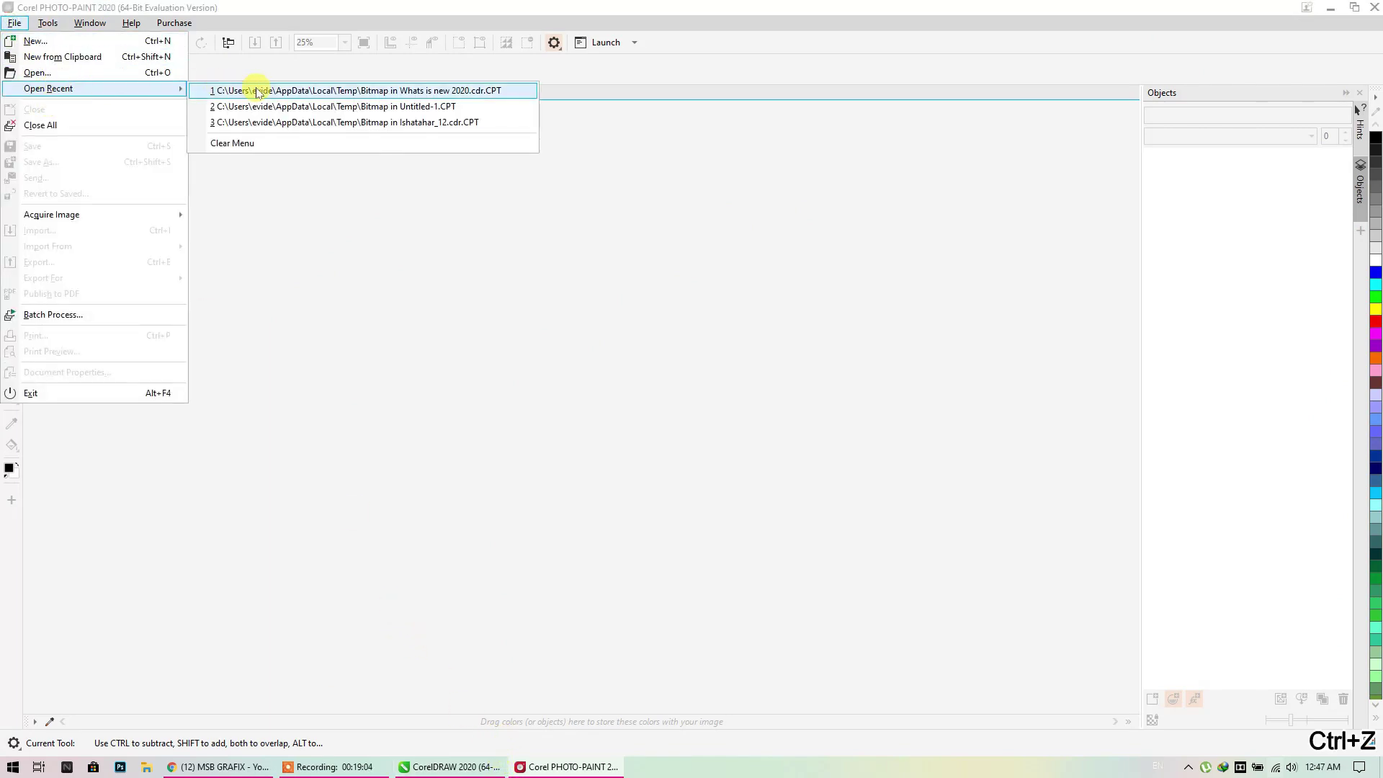
left_click(349, 91)
left_click(819, 421)
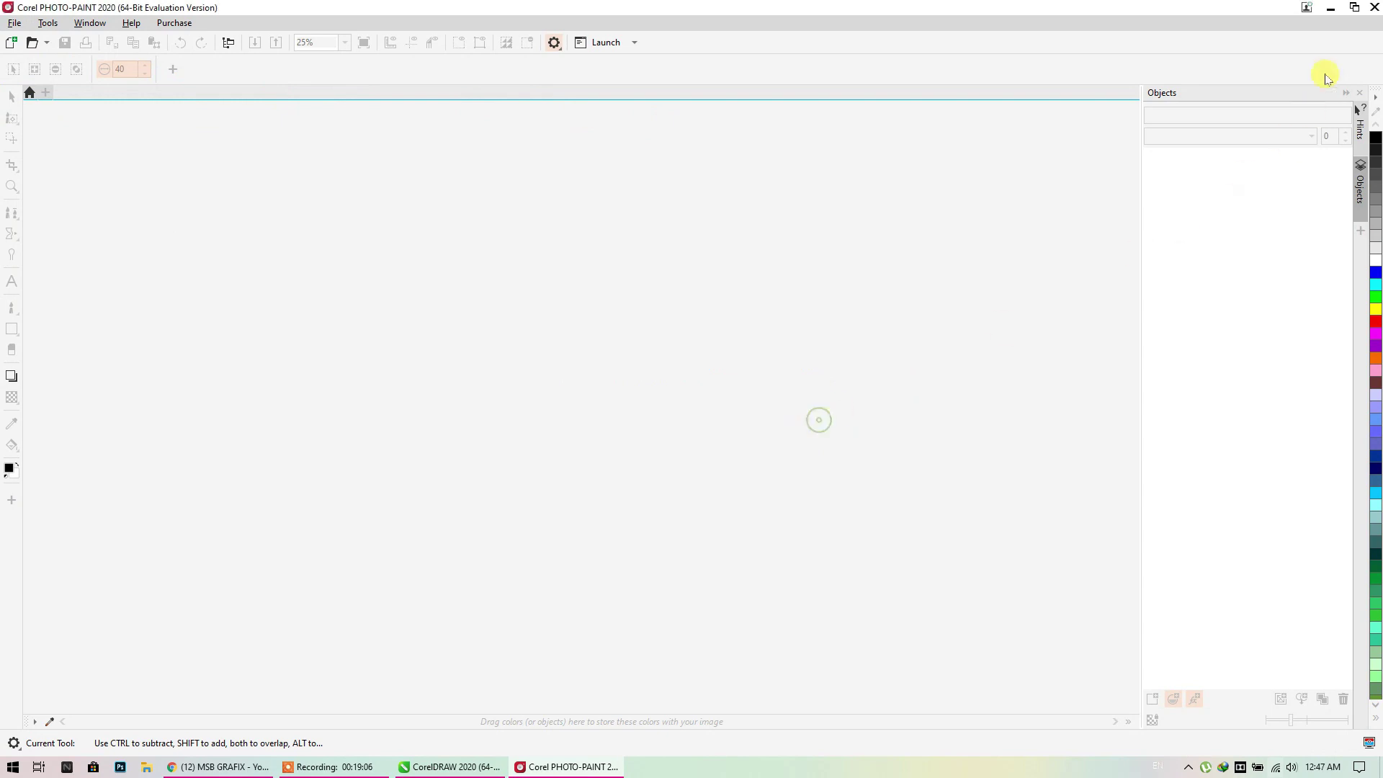
left_click(1375, 14)
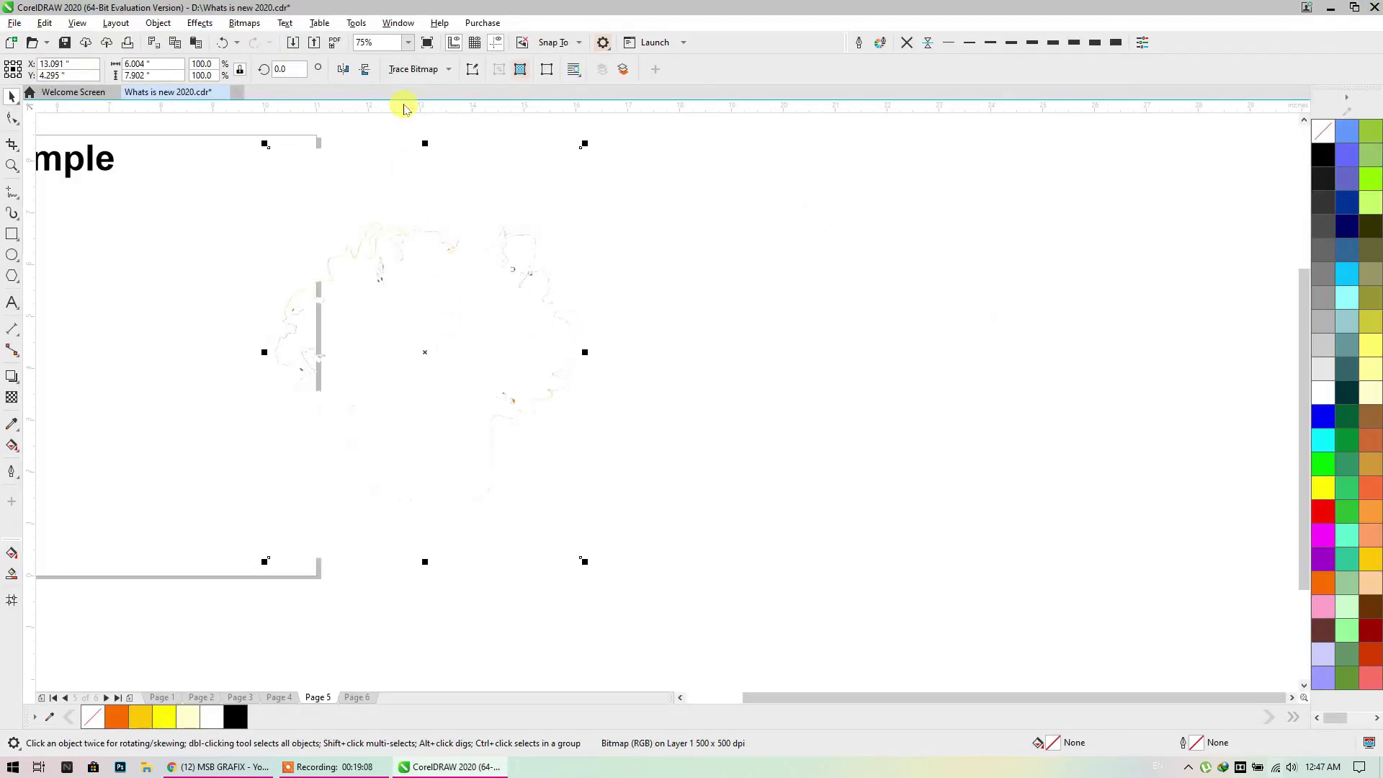
Check the edited bouquet bitmap in PHOTO-PAINT, close it, and undo the bitmap edit in CorelDRAW
left_click(408, 70)
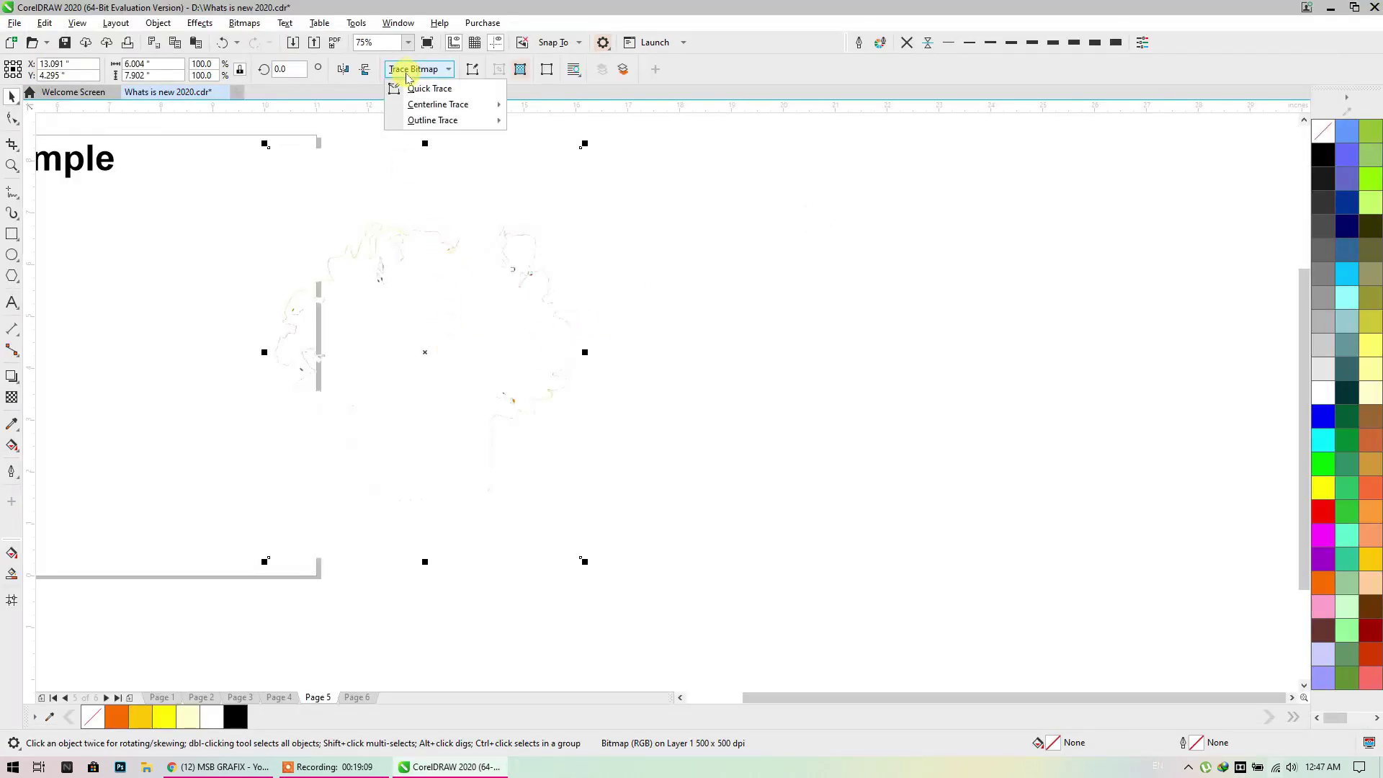
left_click(243, 23)
left_click(261, 99)
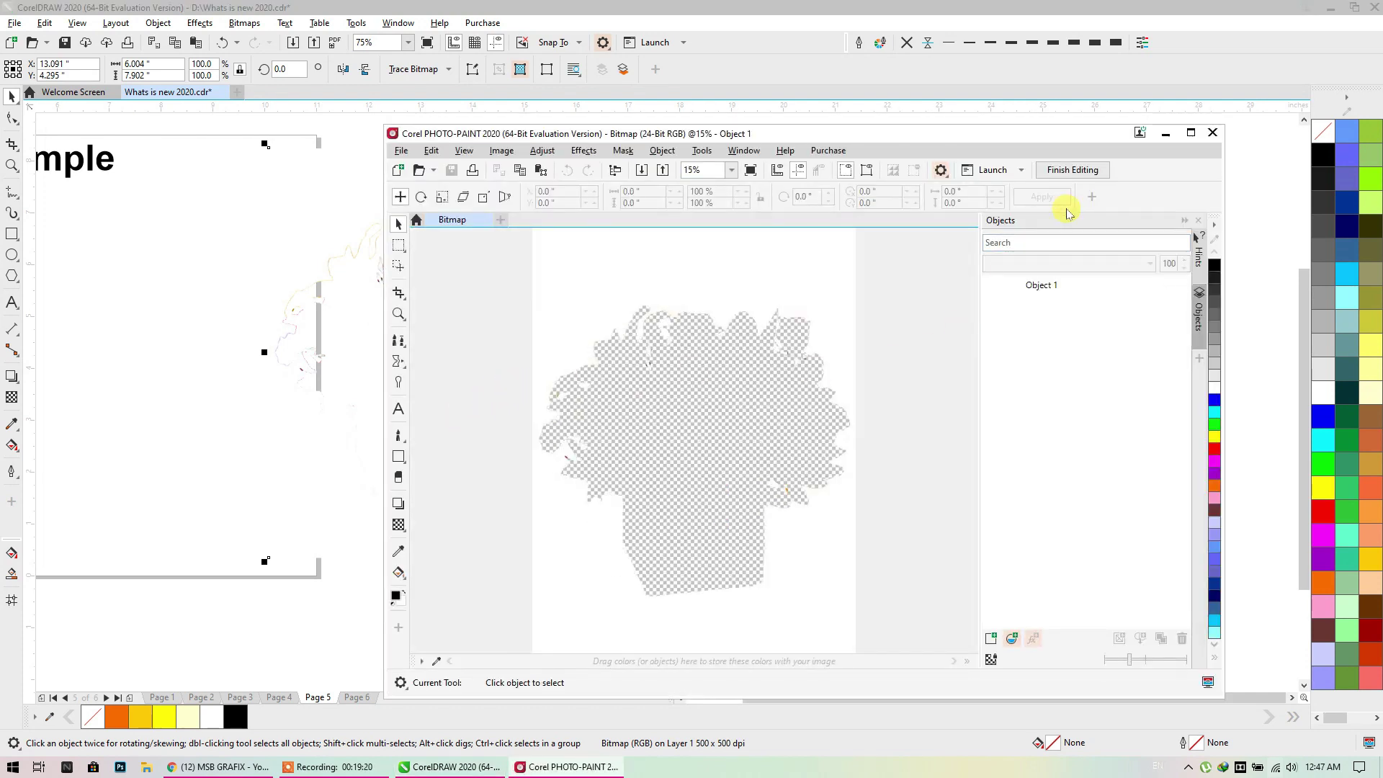
left_click(1212, 139)
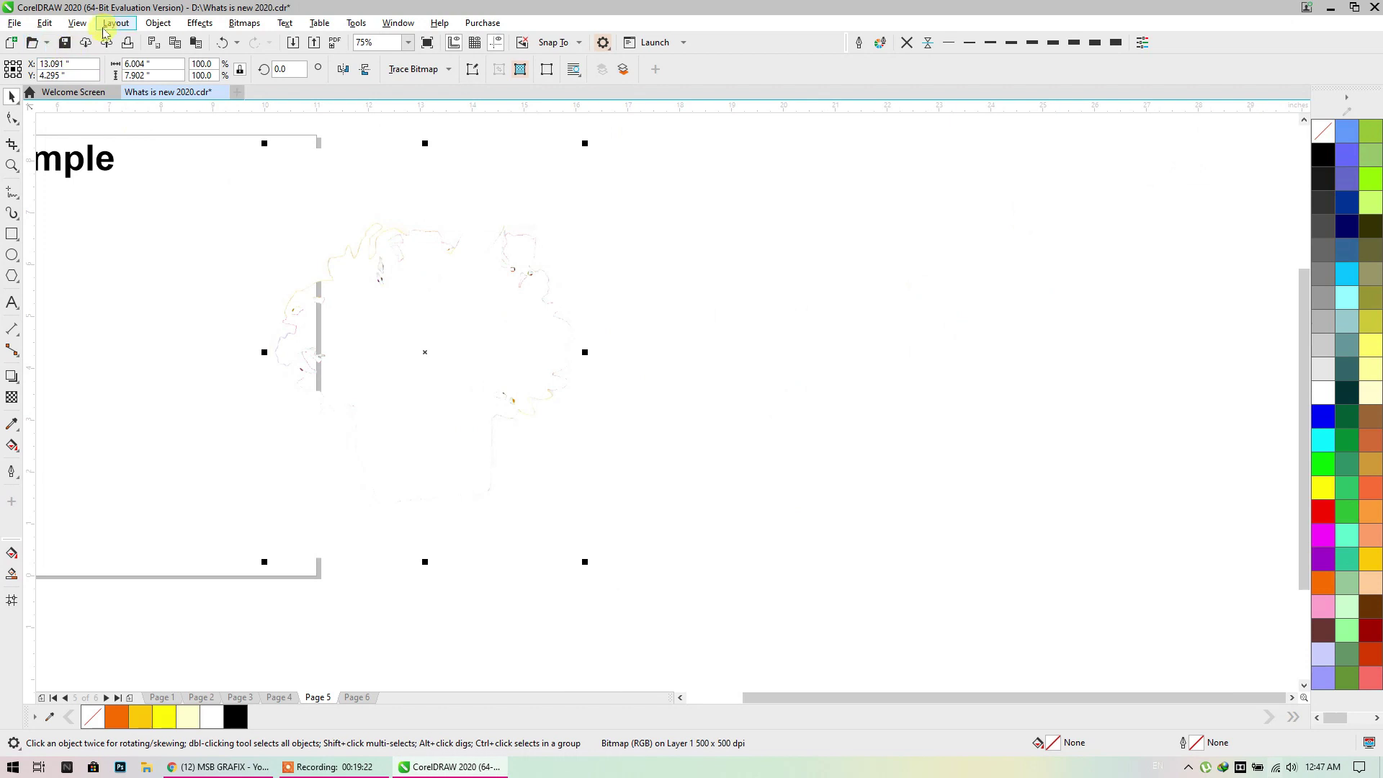
left_click(221, 43)
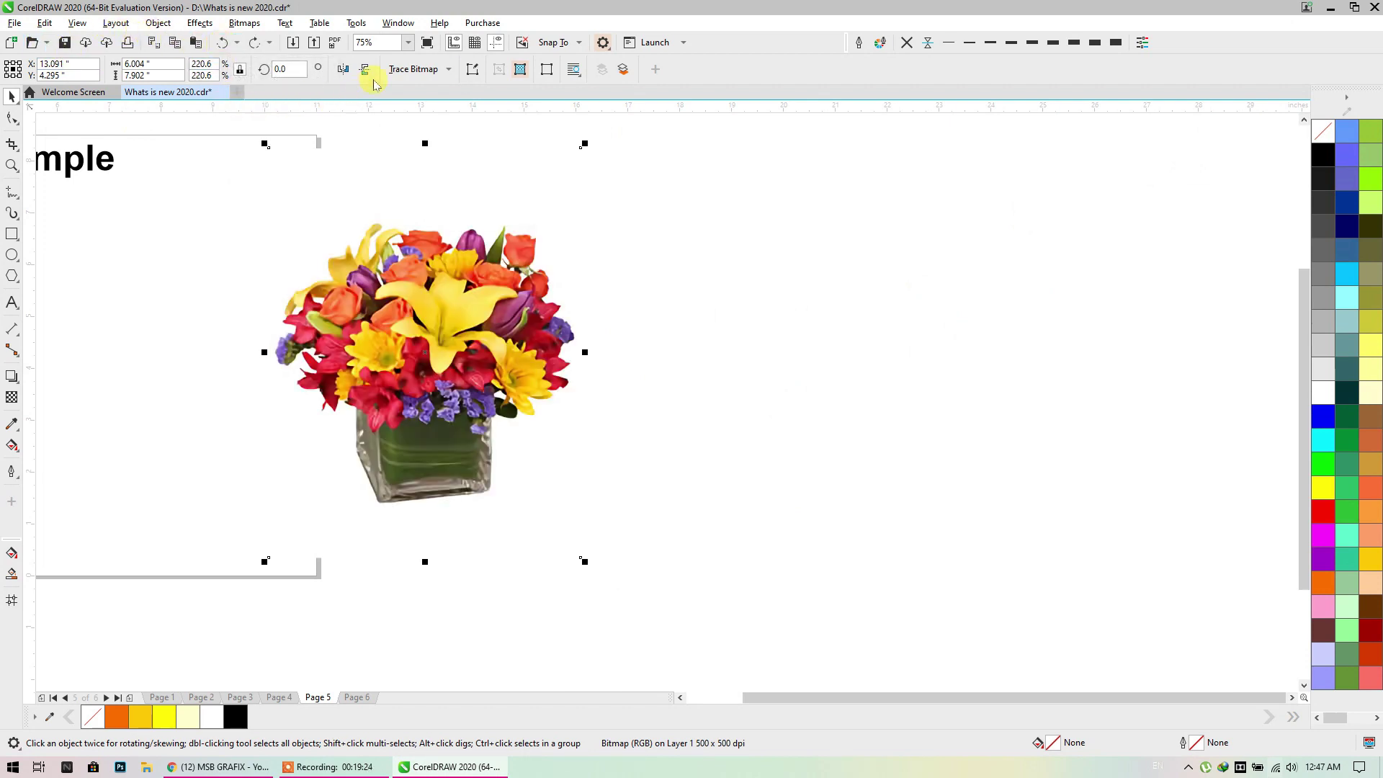
Open the bouquet bitmap for editing in Corel PHOTO-PAINT and activate the Smart Selection Mask tool
left_click(240, 23)
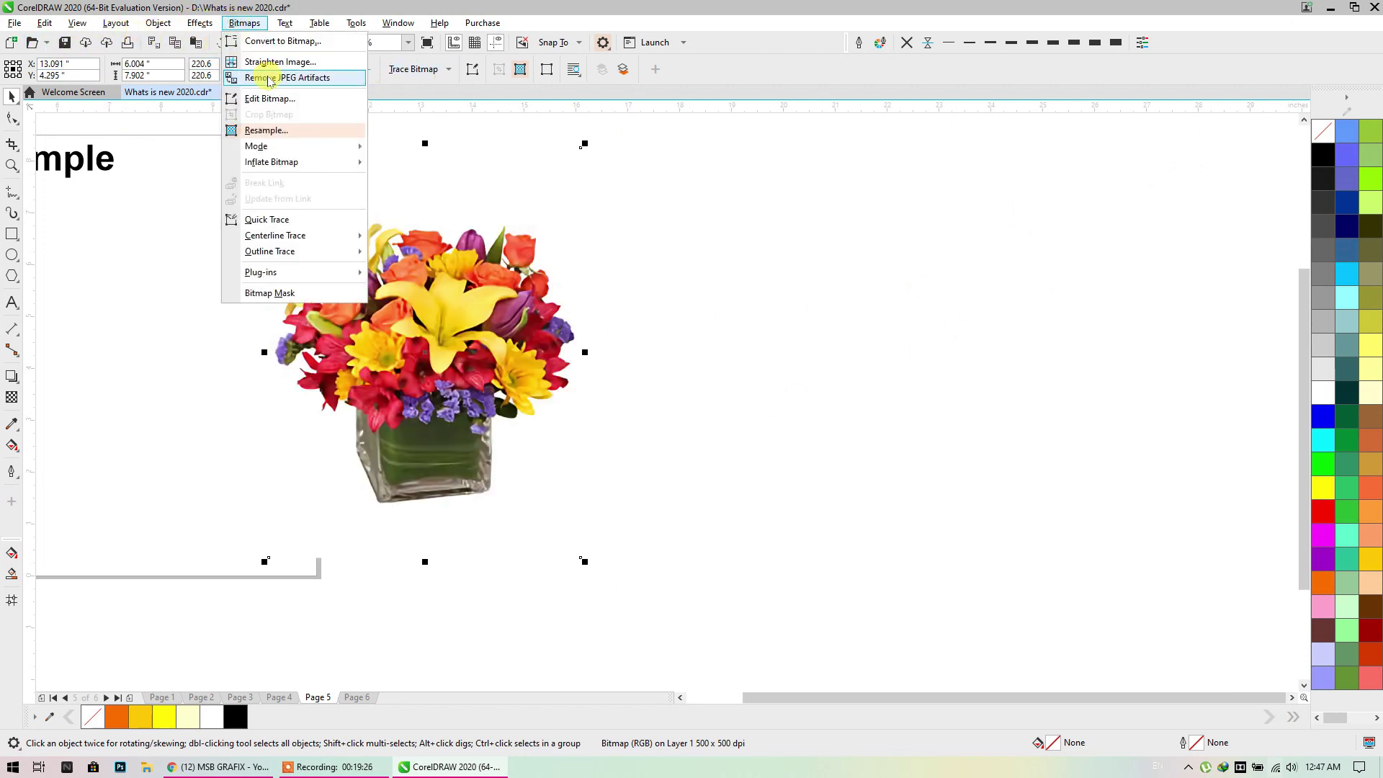
left_click(274, 105)
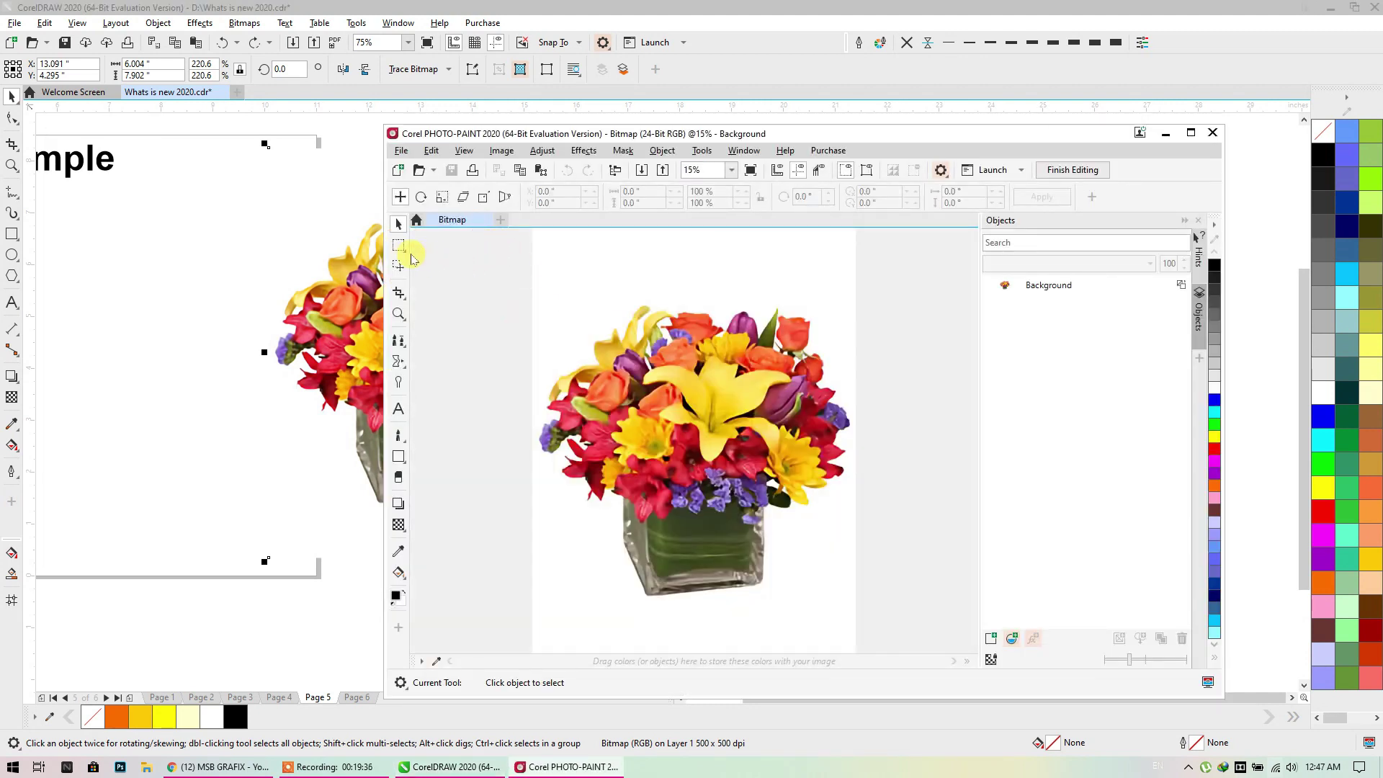
left_click(399, 247)
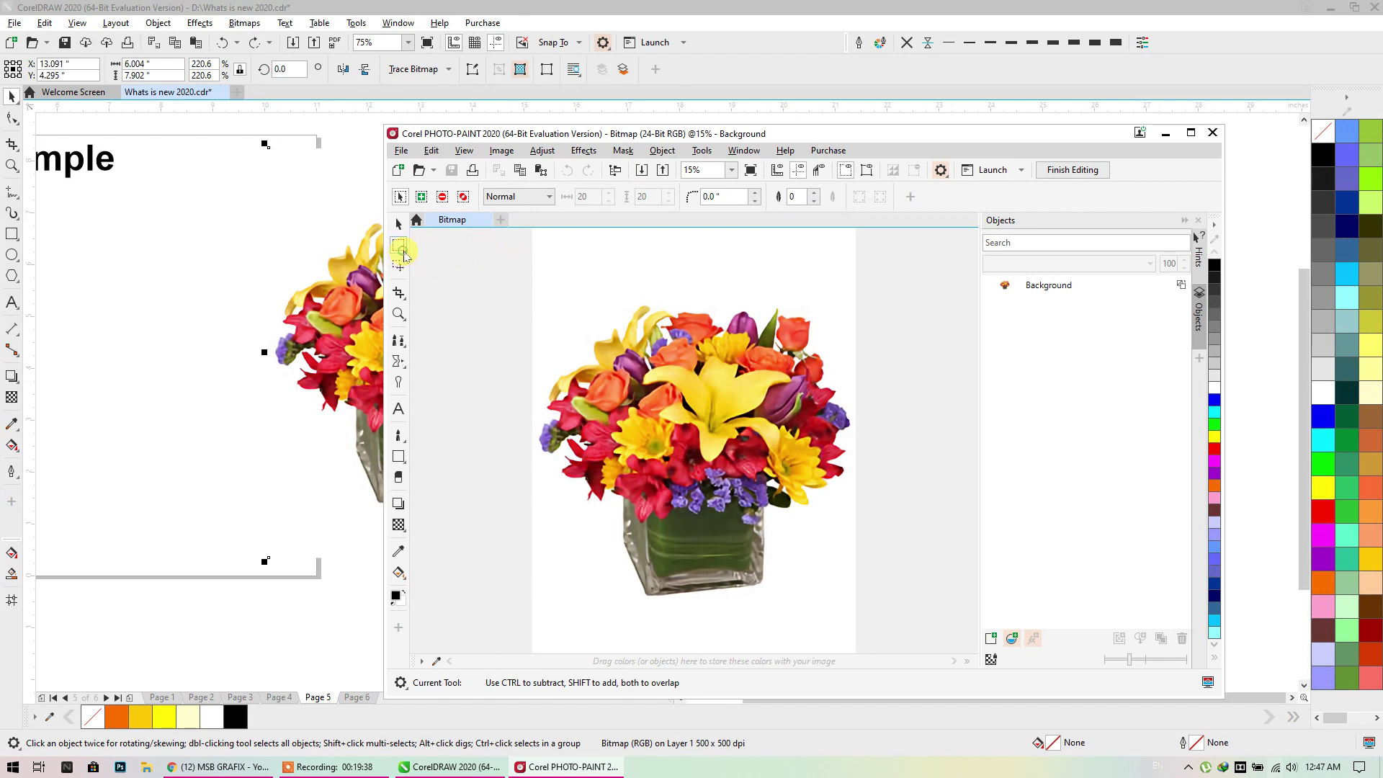
left_click(404, 256)
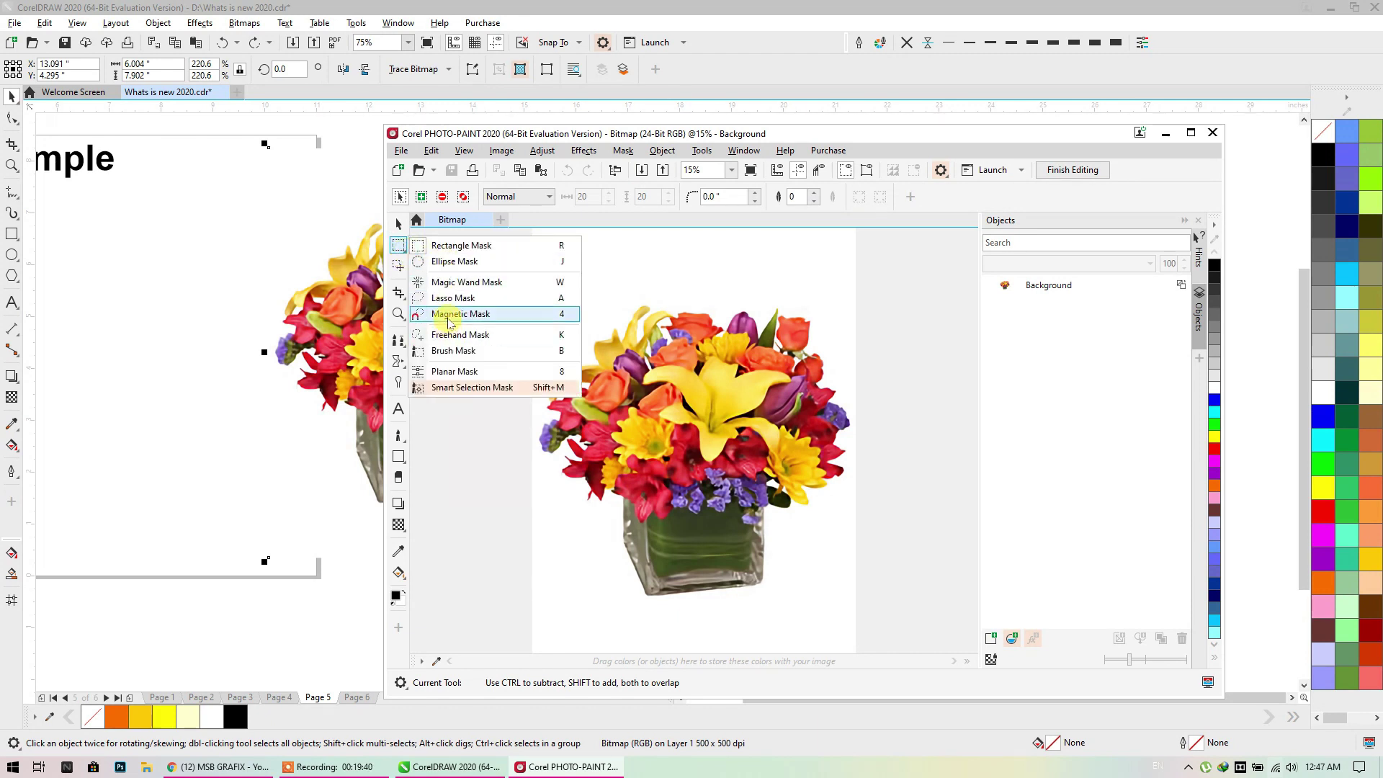
left_click(470, 388)
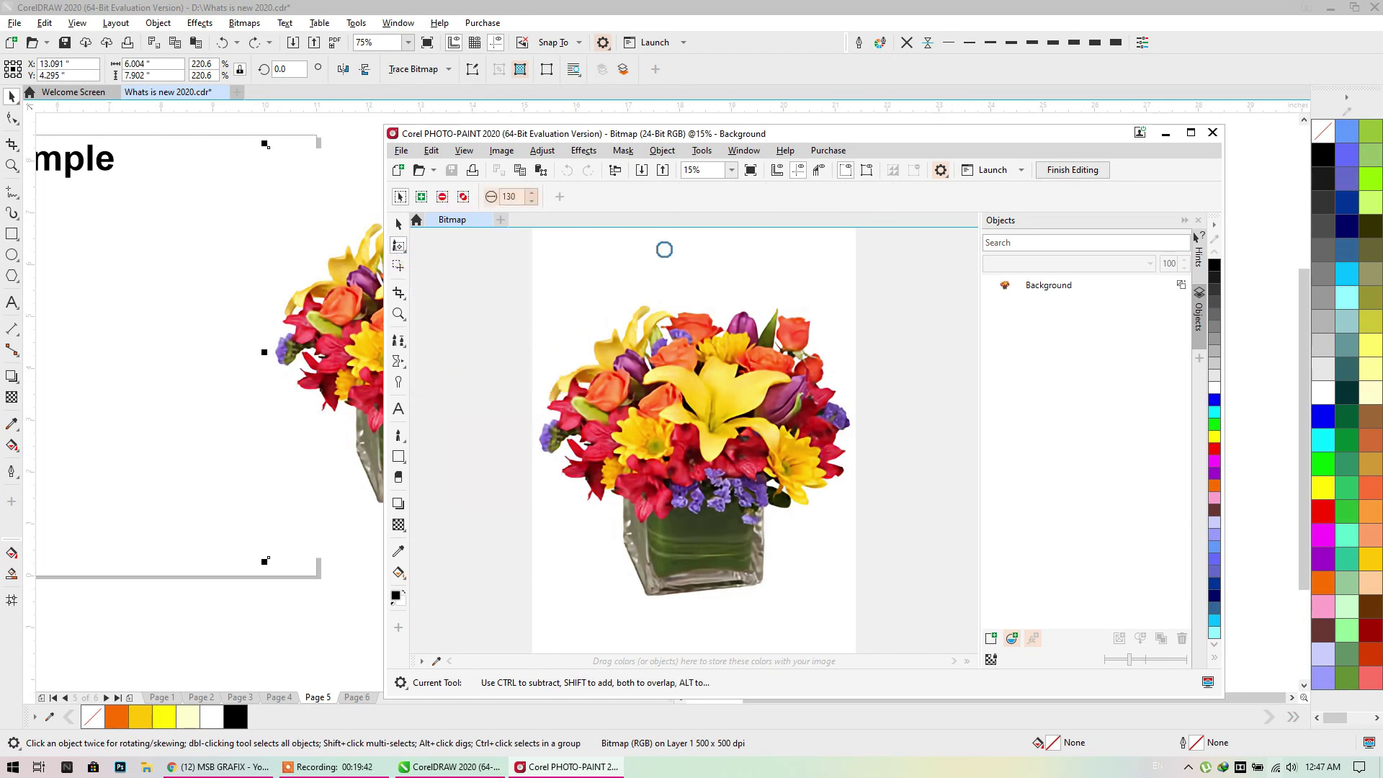
Mask the white background around the bouquet and vase with the Smart Selection Mask, adding strokes in additive mode to tighten the outline
mouse_move(618, 265)
left_mouse_down()
mouse_move(833, 269)
mouse_move(880, 337)
mouse_move(896, 473)
mouse_move(861, 550)
mouse_move(774, 612)
mouse_move(567, 605)
left_mouse_up()
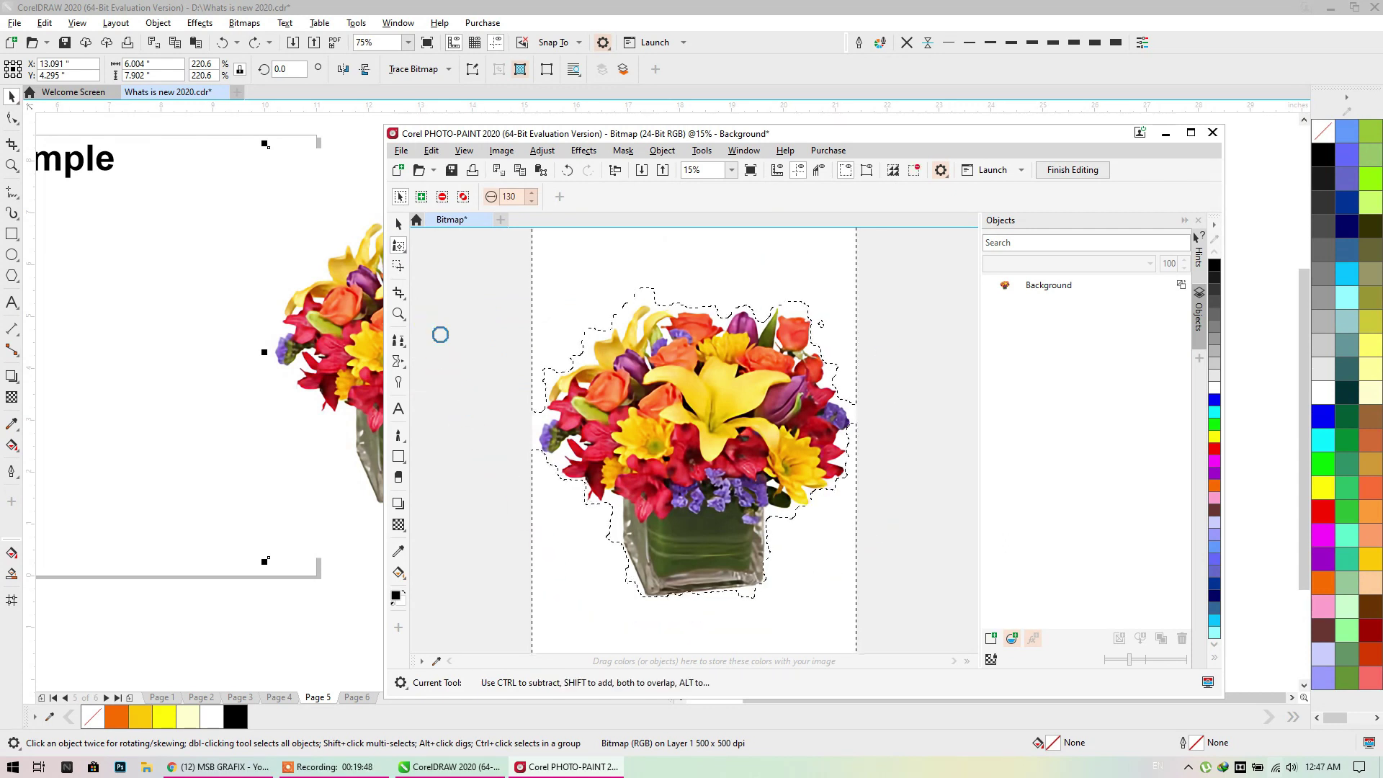
mouse_move(655, 293)
left_mouse_down()
mouse_move(785, 295)
mouse_move(822, 312)
mouse_move(624, 310)
mouse_move(587, 342)
mouse_move(589, 328)
mouse_move(590, 354)
left_mouse_up()
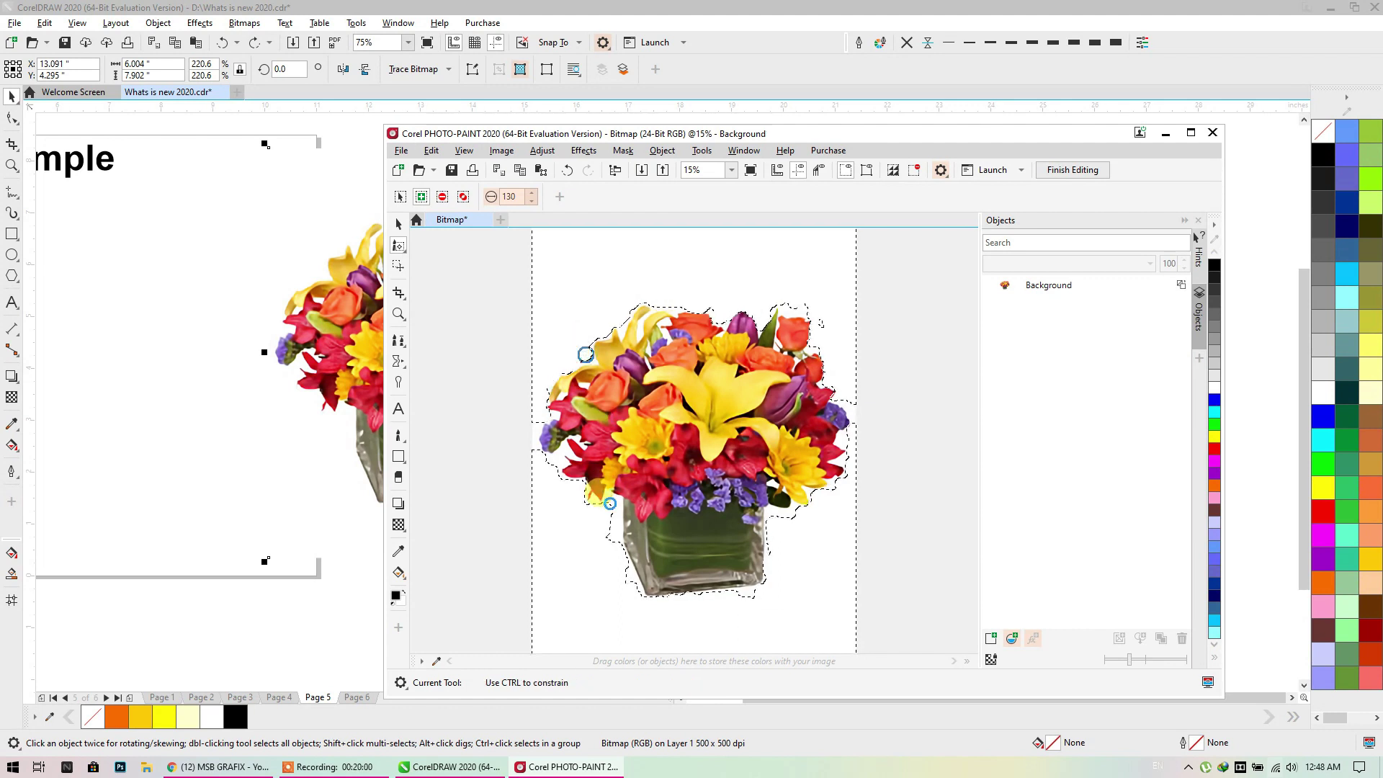
left_click(743, 551)
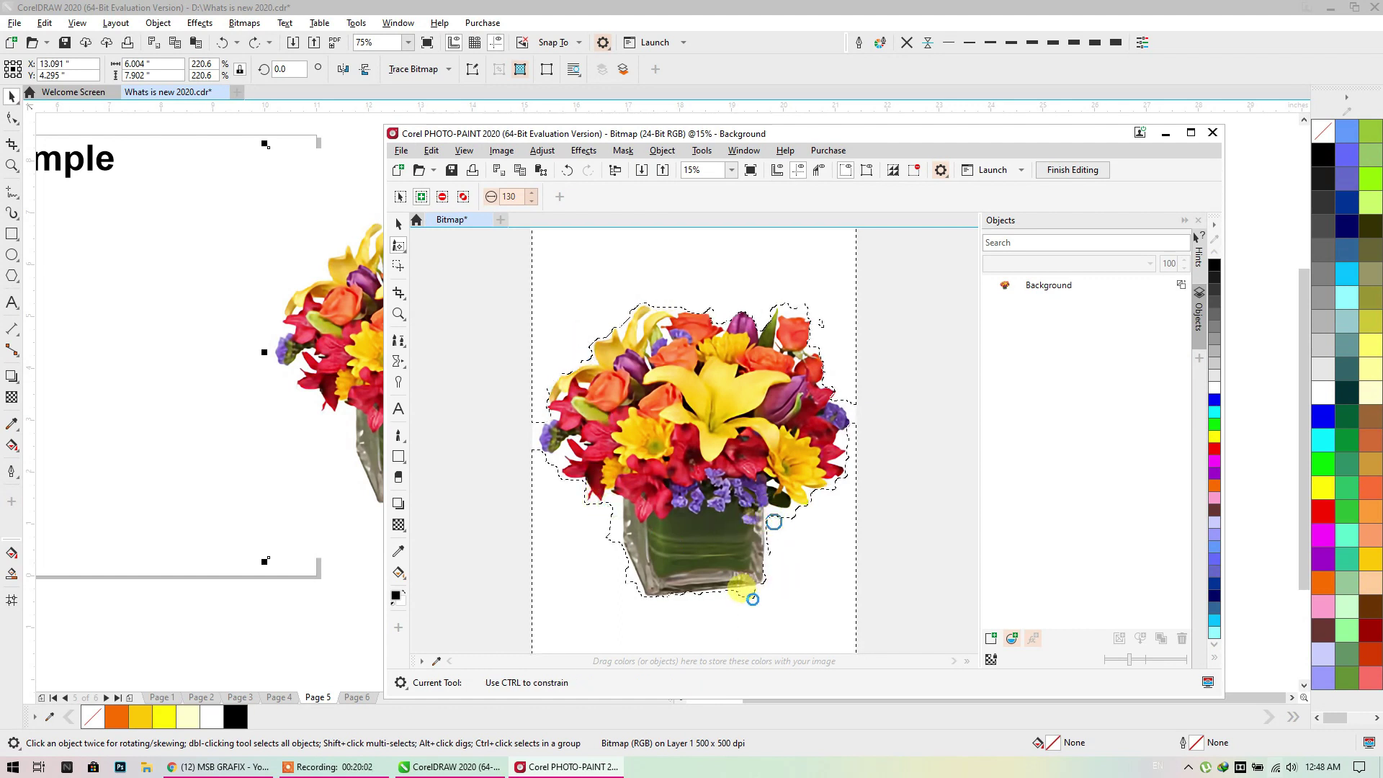
left_click(631, 600)
left_click_drag(630, 593, 619, 611)
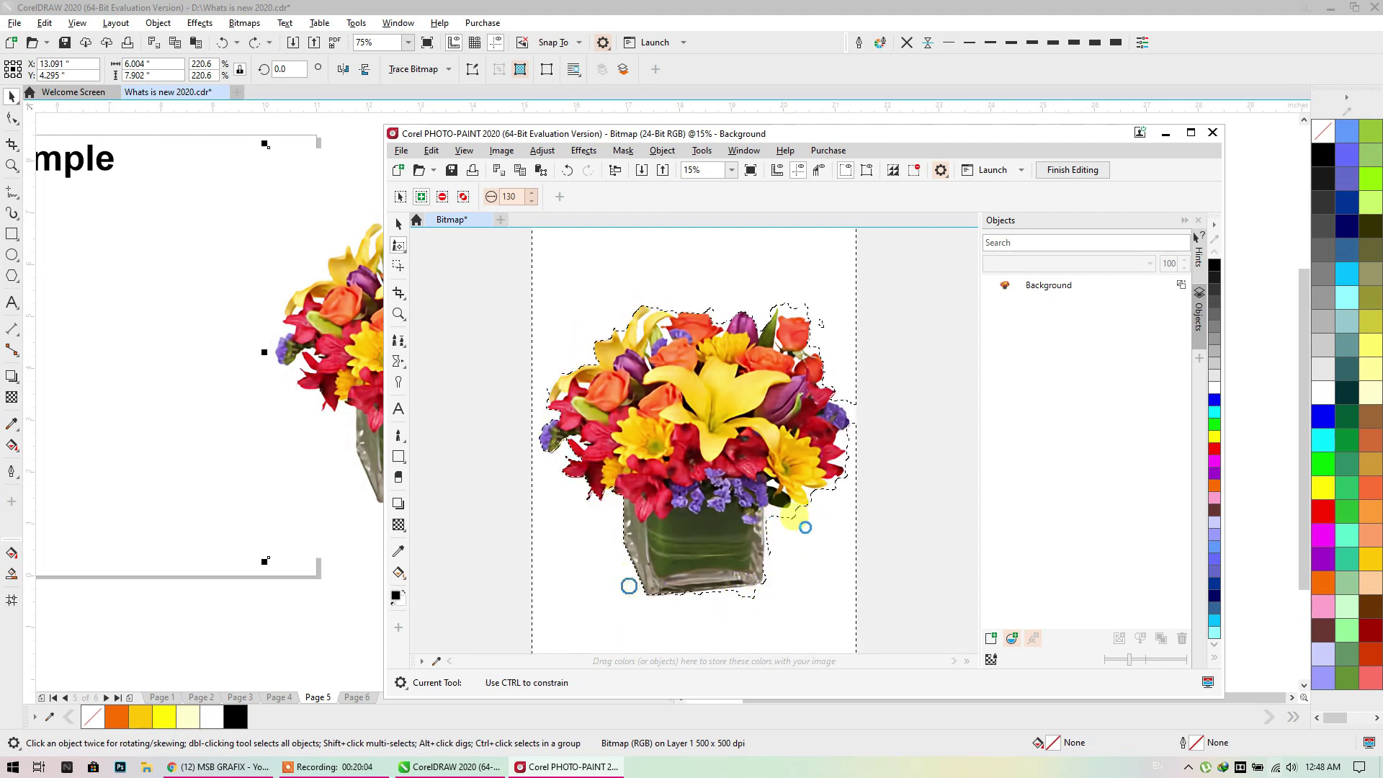
left_click(791, 521)
left_click(814, 308)
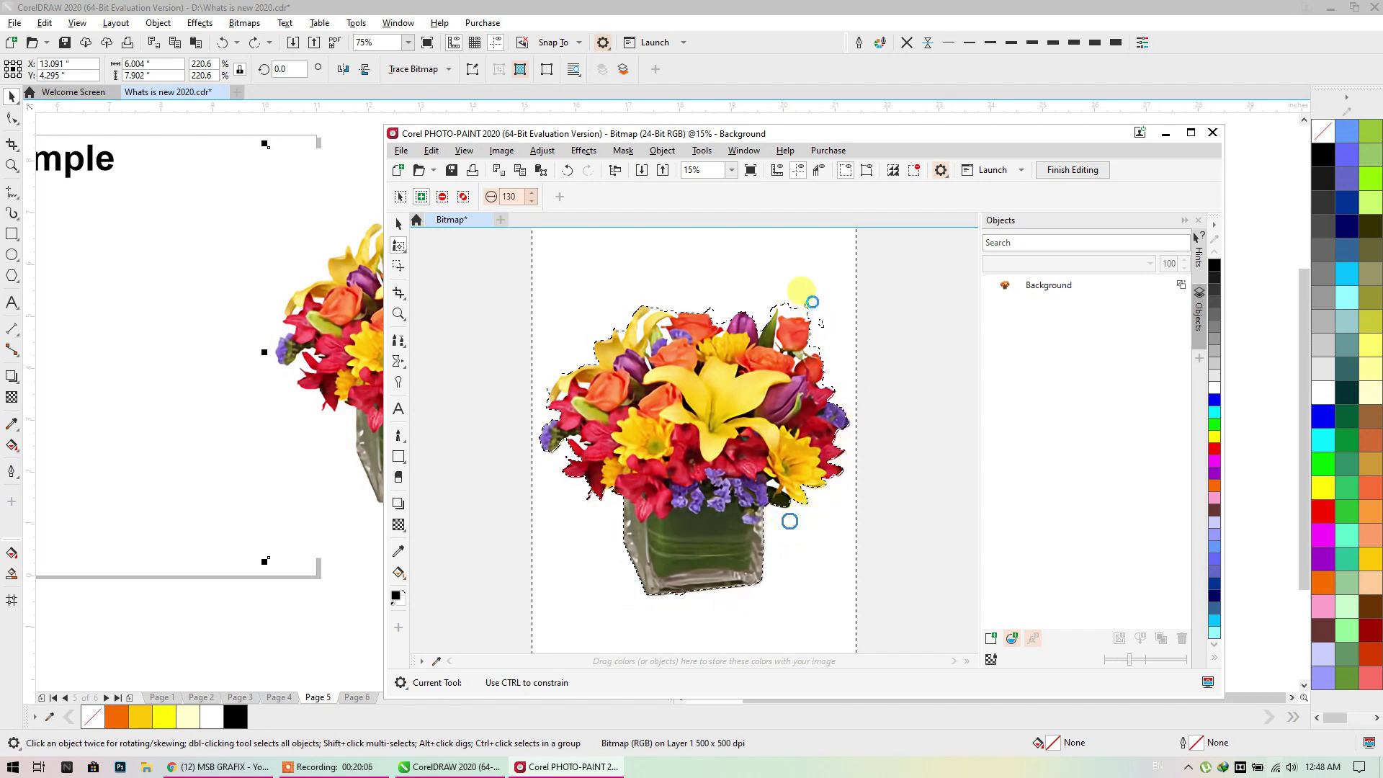
left_click_drag(812, 302, 878, 258)
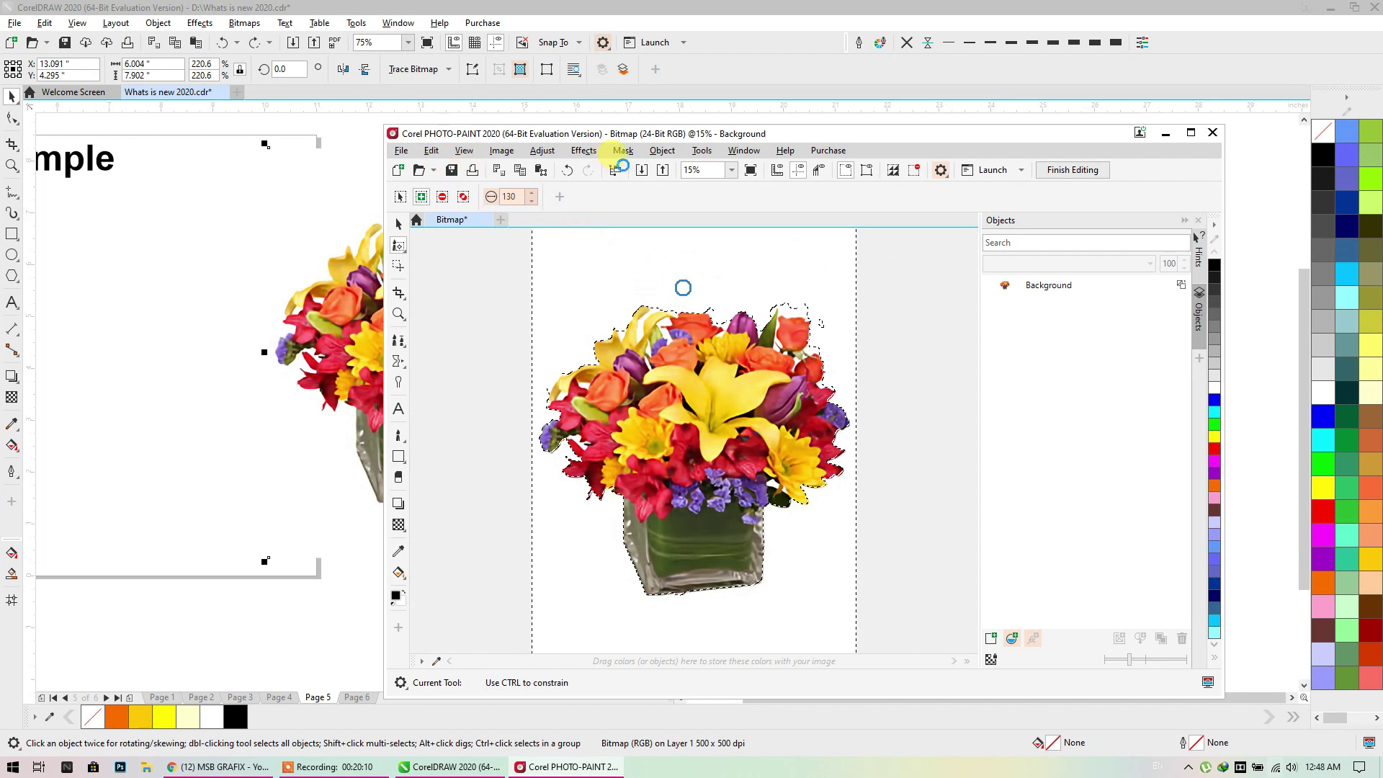
Try to save the bitmap with the white background masked, and undo the saved edit
left_click(462, 197)
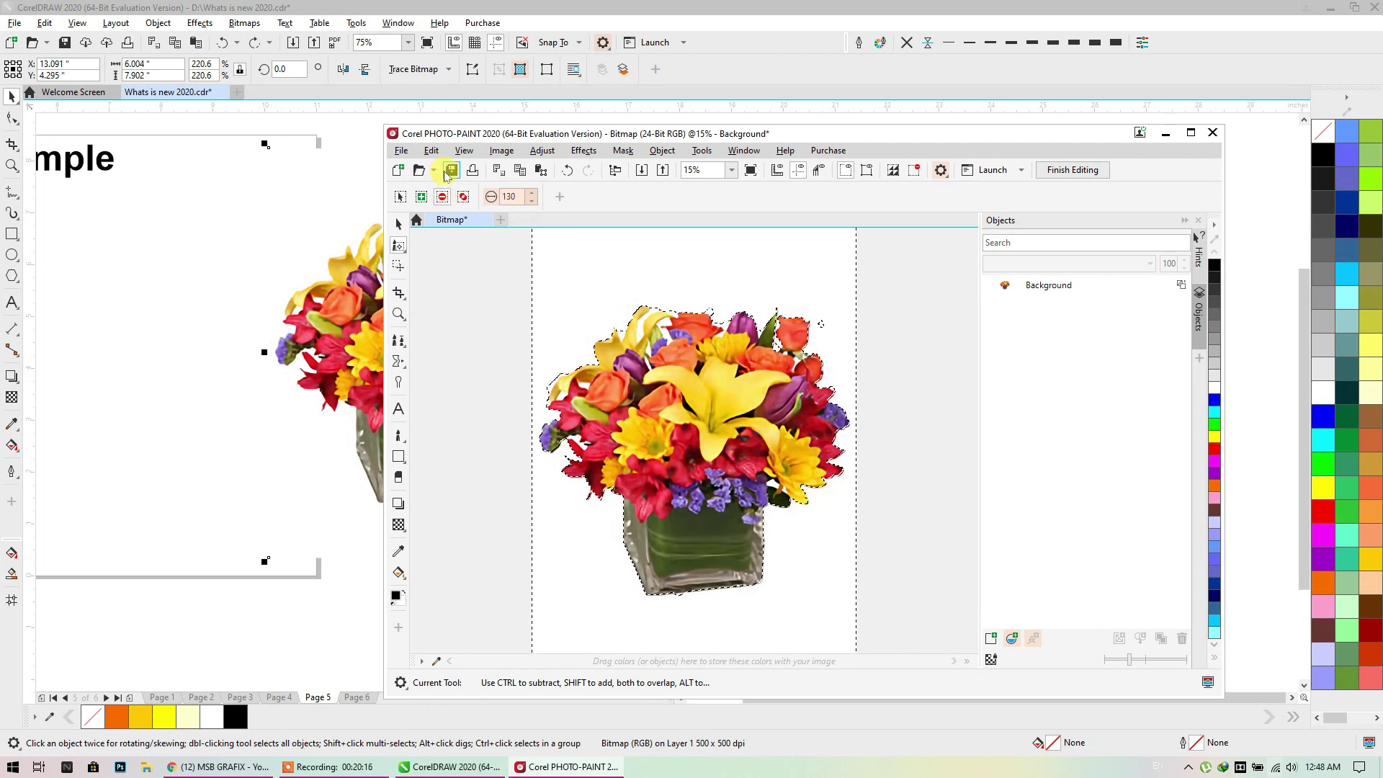
left_click(451, 171)
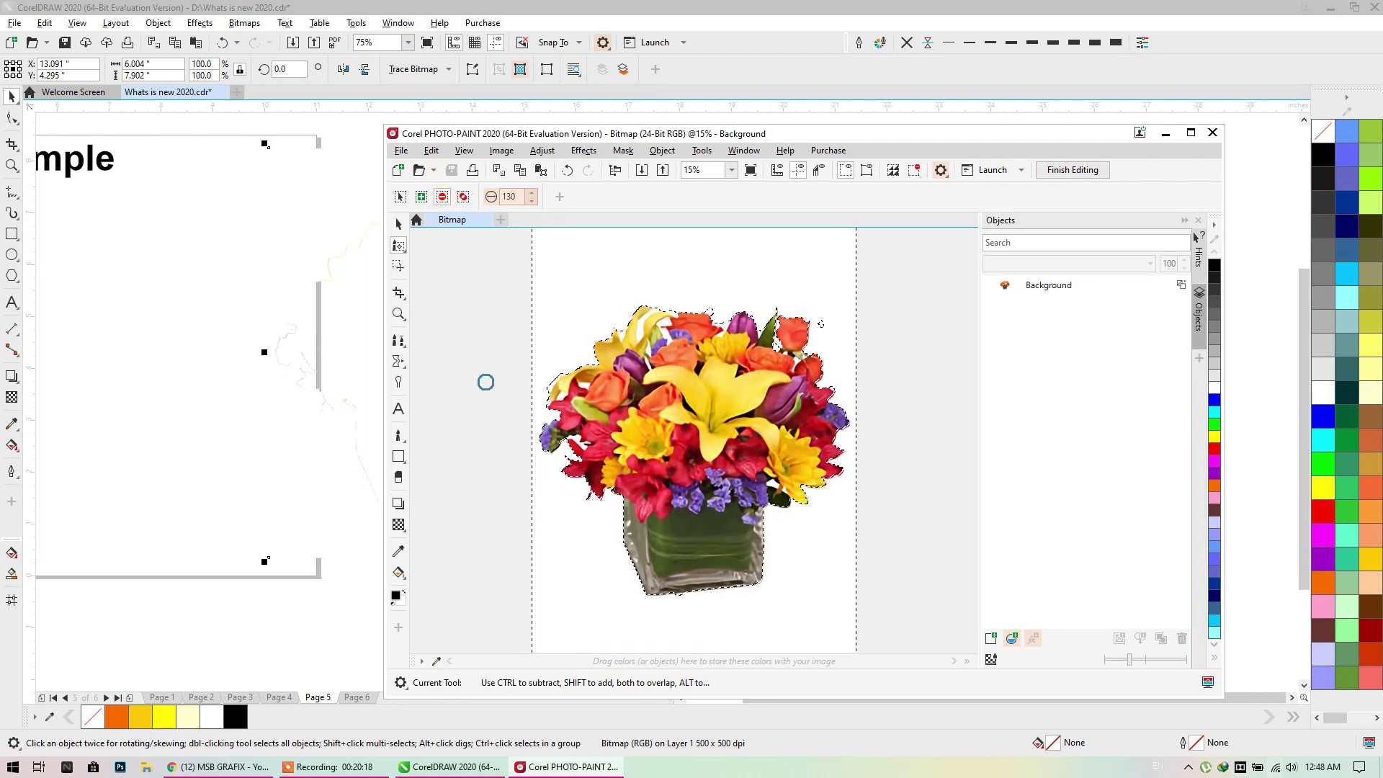
key("ctrl+z")
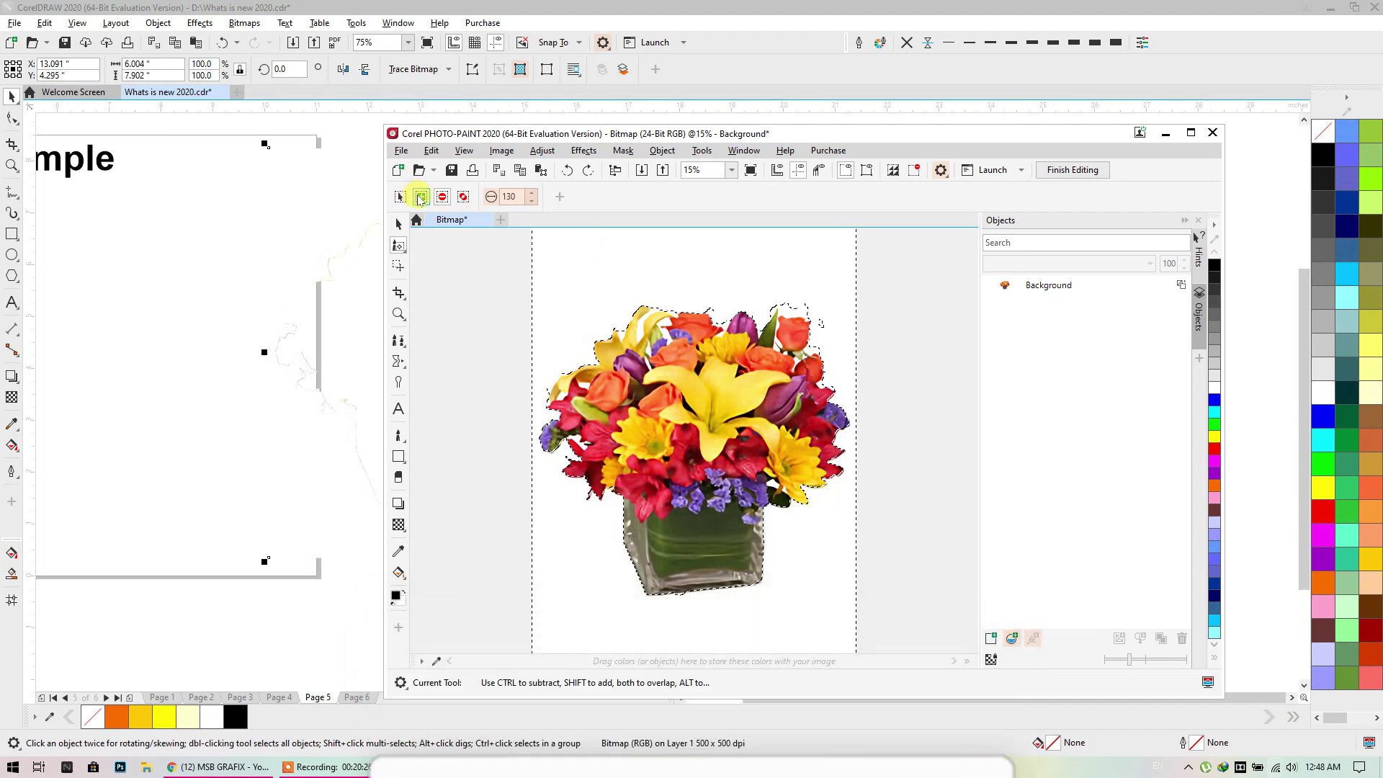
left_click(421, 198)
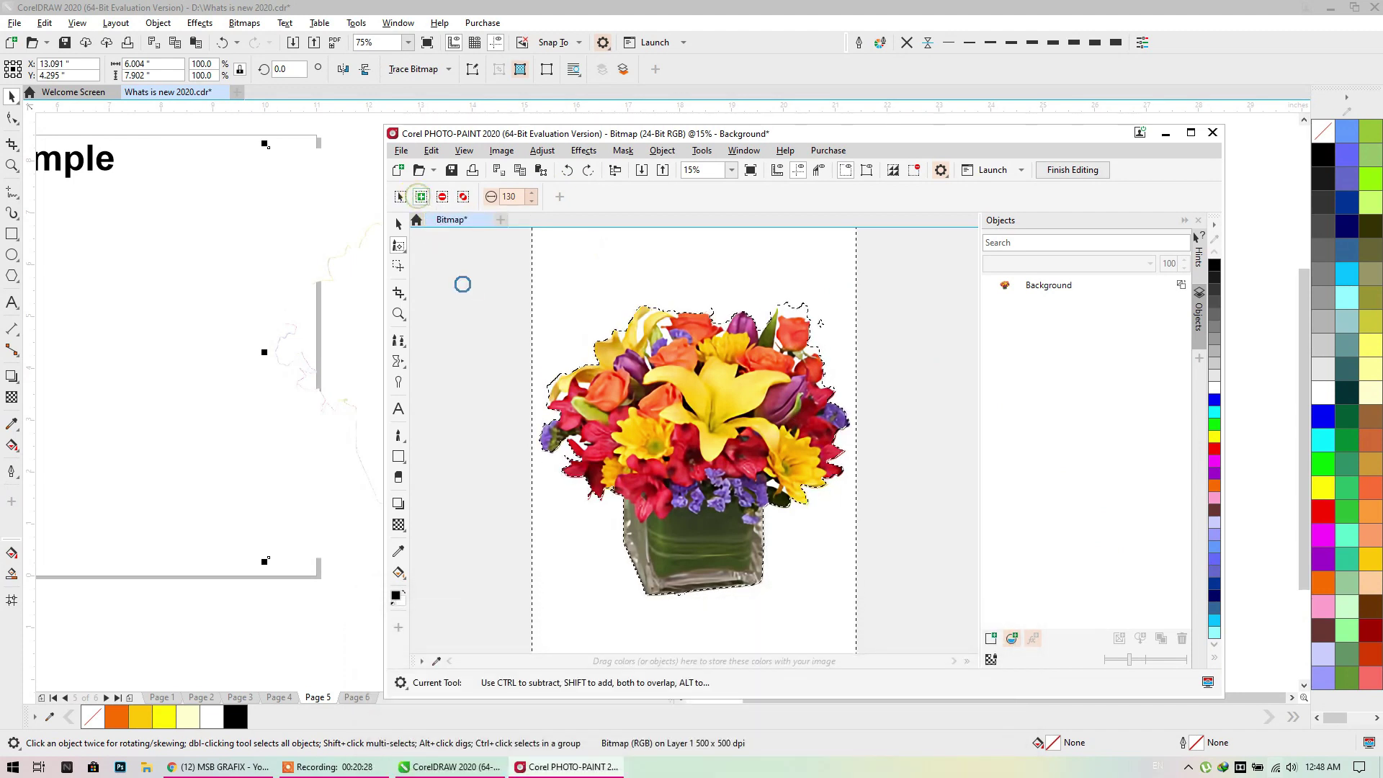
key("ctrl+s")
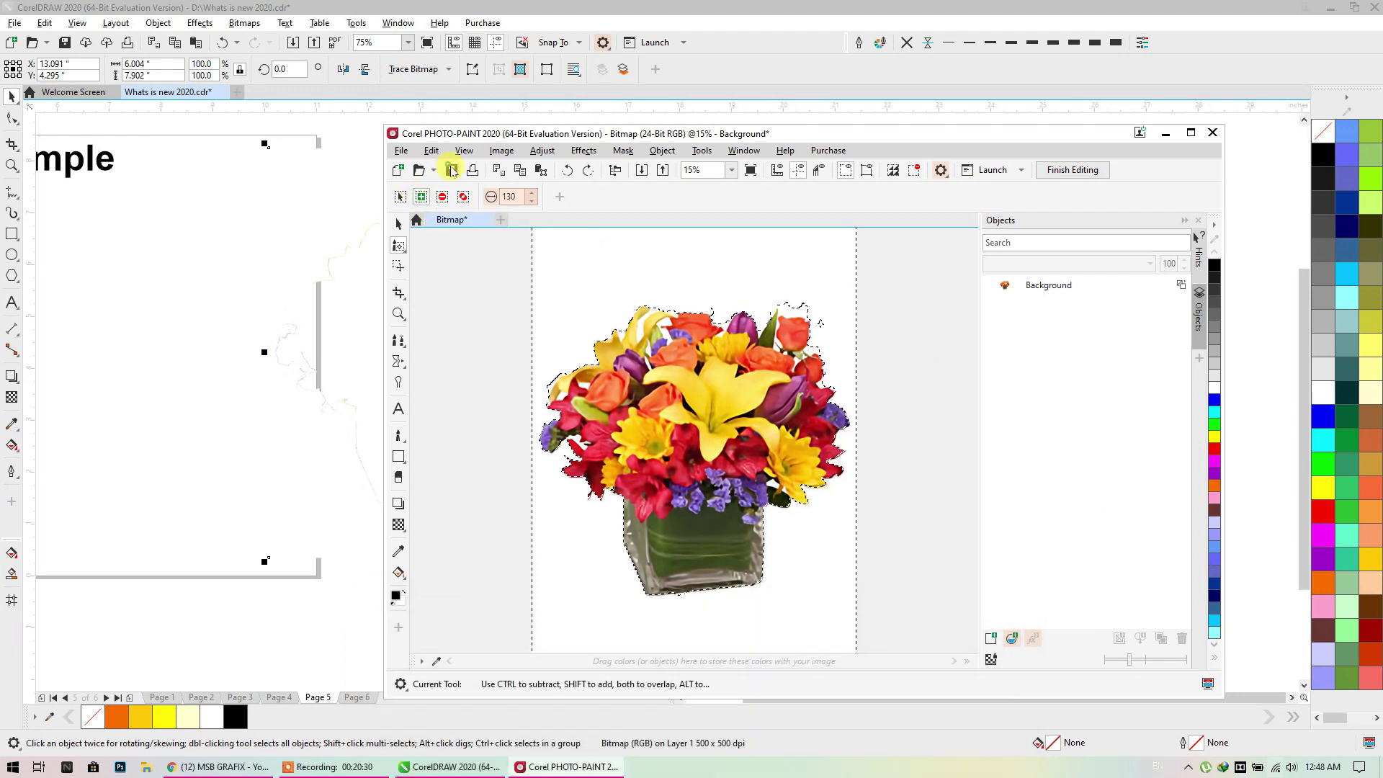
key("ctrl+z")
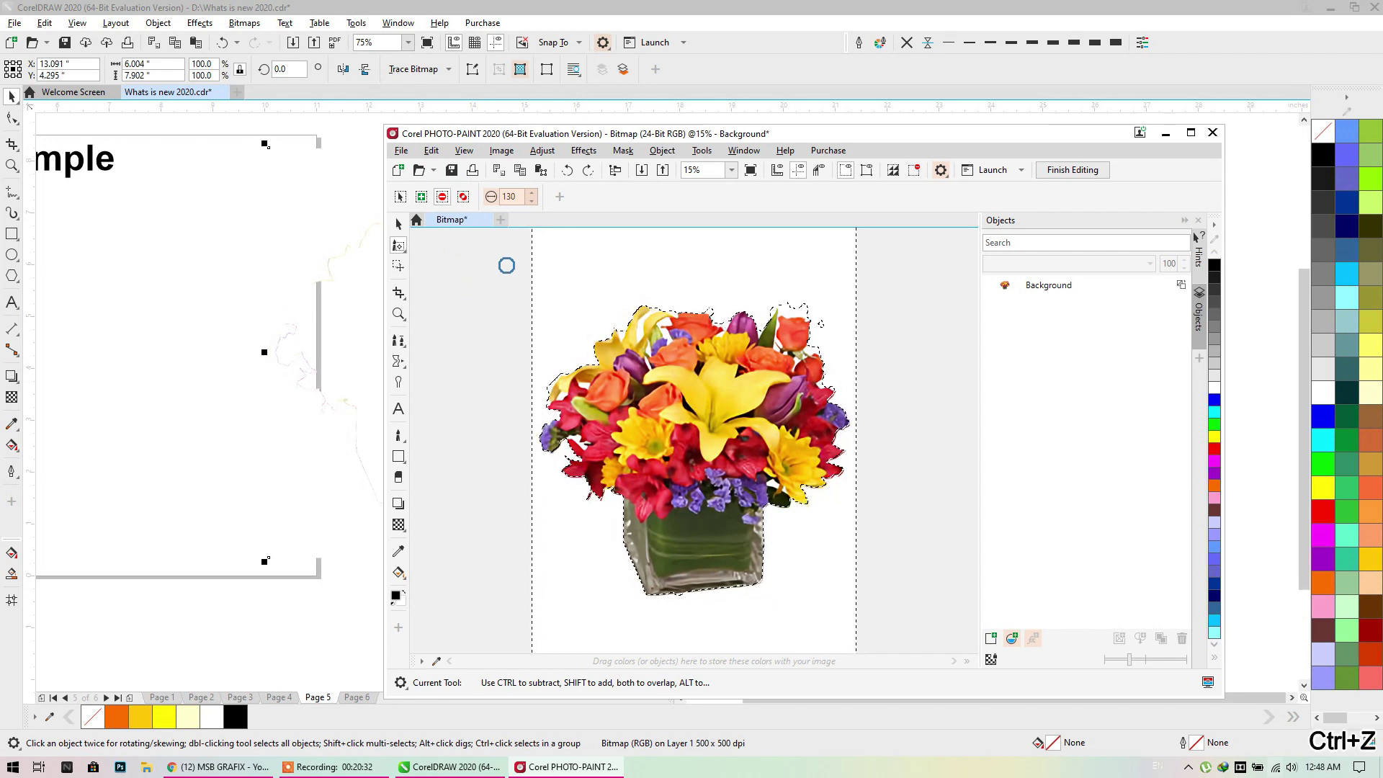
Invert the mask to select the bouquet, save the bitmap, and finish editing to return to CorelDRAW
left_click(623, 151)
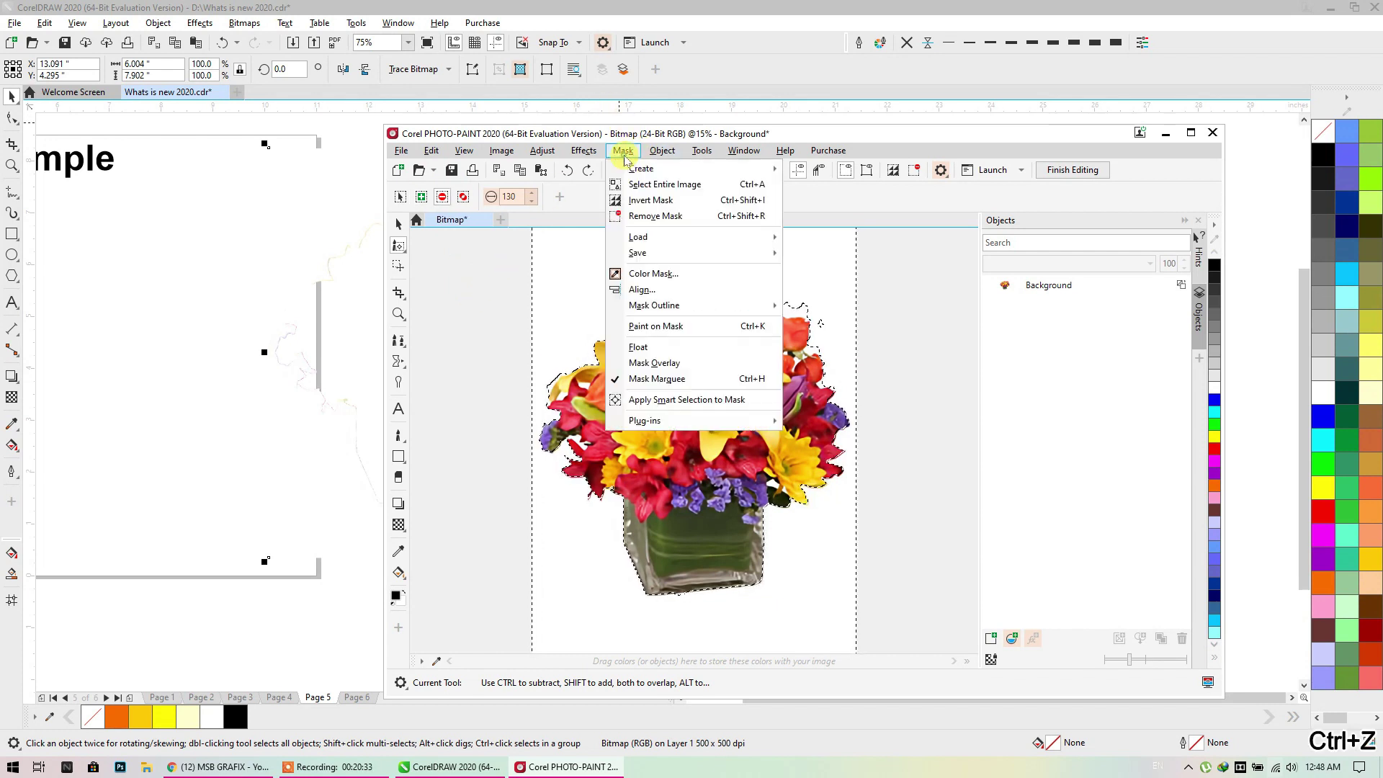
left_click(666, 202)
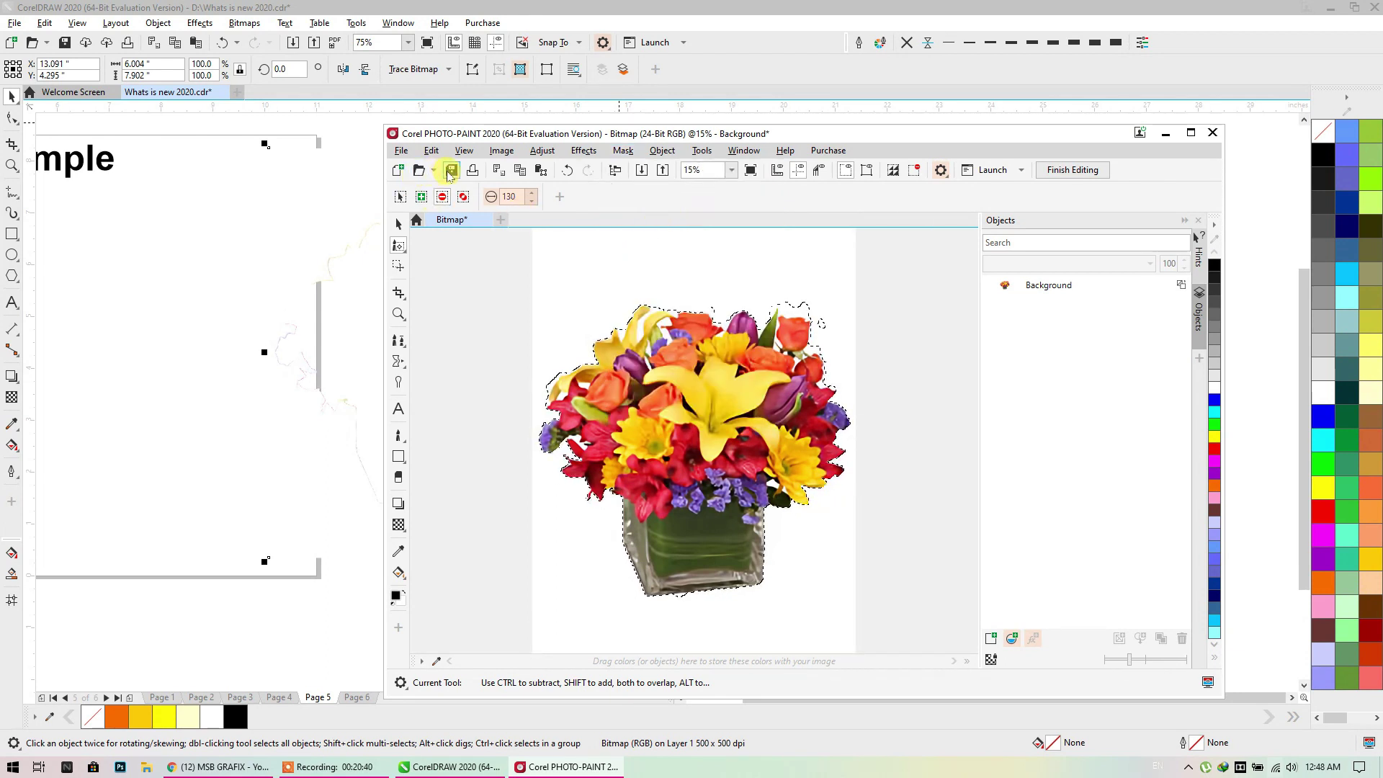
left_click(449, 173)
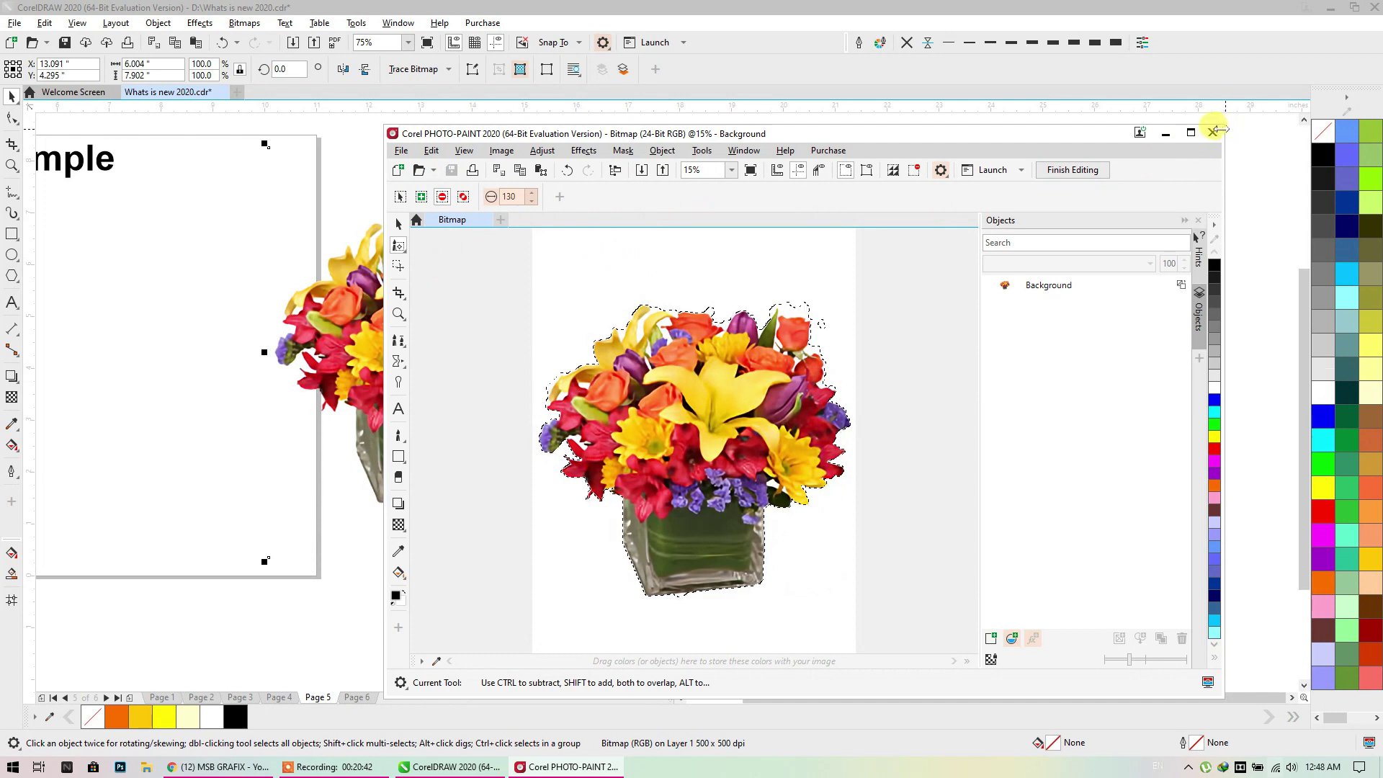
left_click(1067, 173)
Move the cut-out bouquet onto the Resample page beside the small bouquet, at about X 8.402" and Y 3.927", and deselect it
scroll(701, 349, "down", 2)
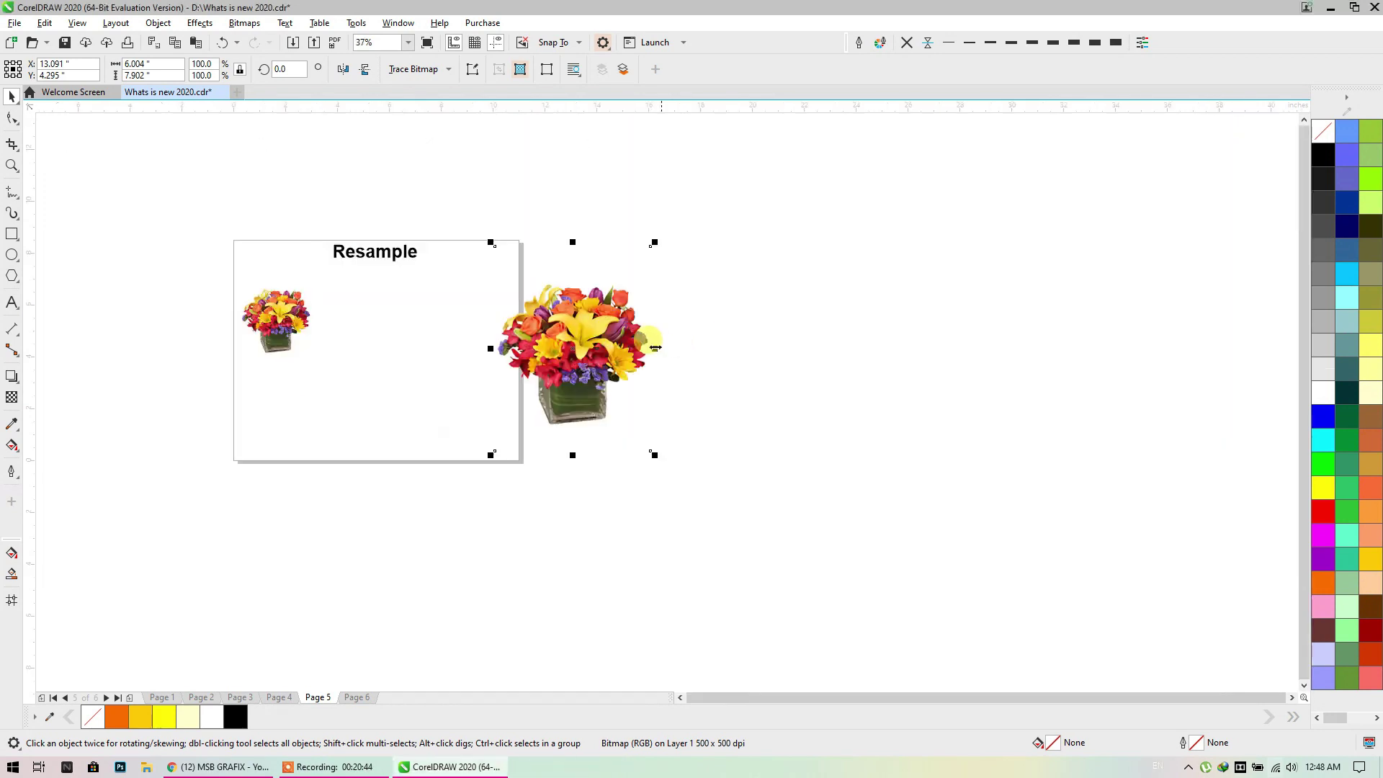
left_click_drag(562, 349, 439, 370)
scroll(375, 353, "up", 2)
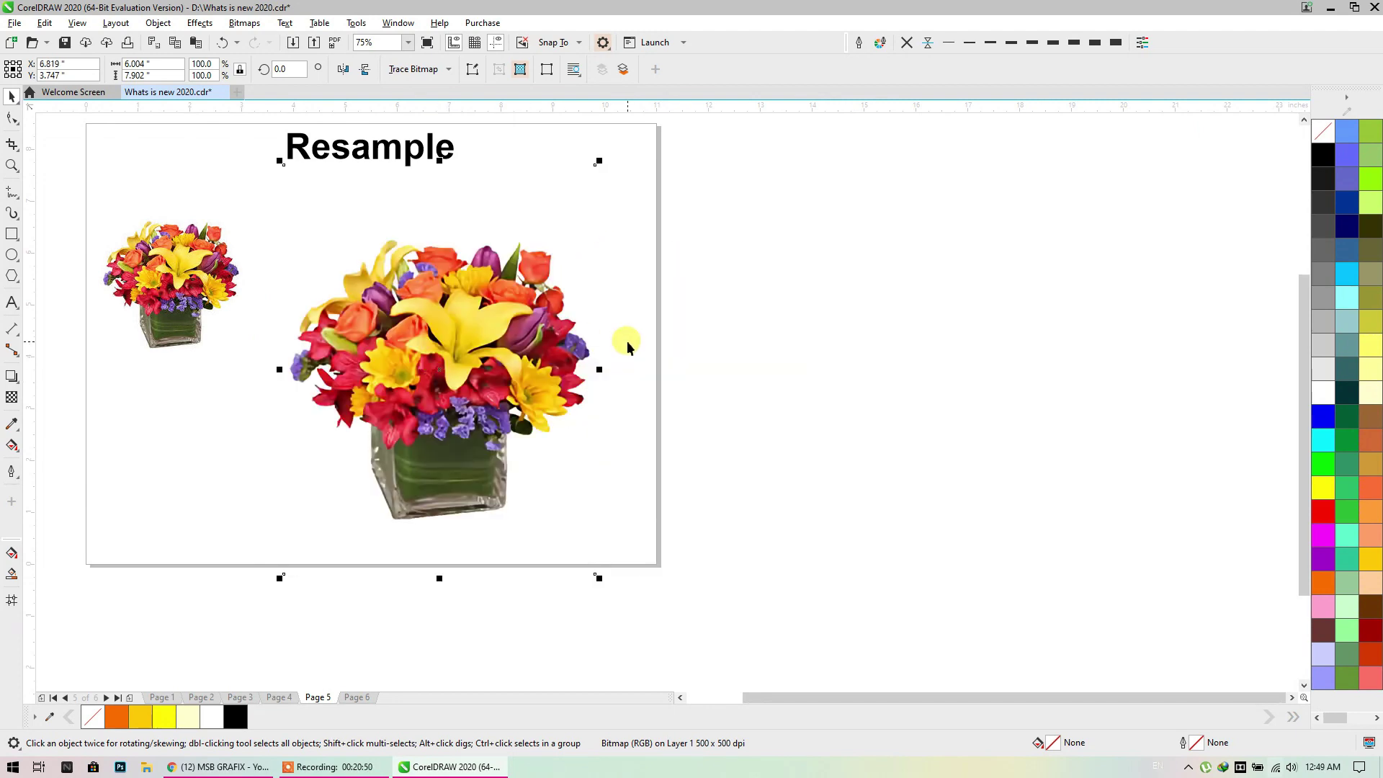
left_click_drag(510, 329, 766, 358)
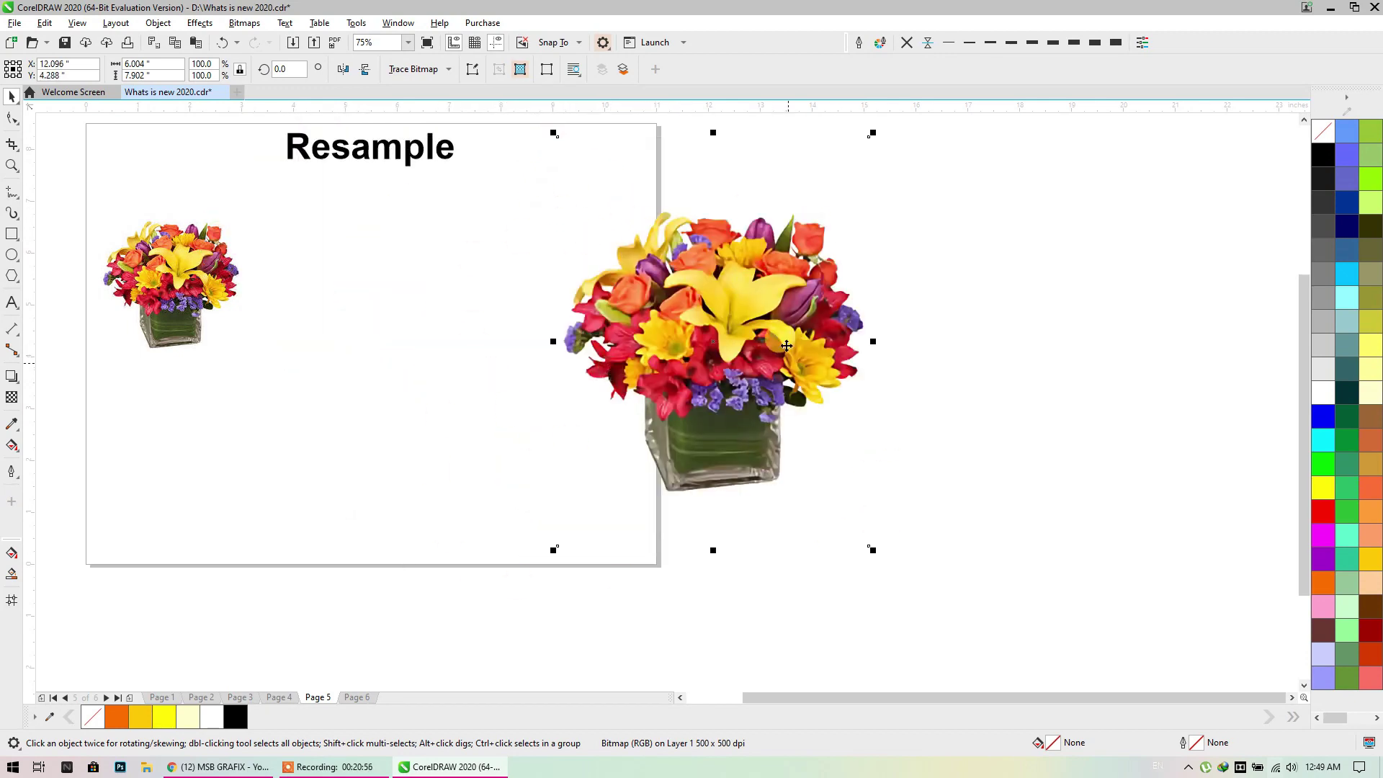
left_click_drag(695, 309, 504, 327)
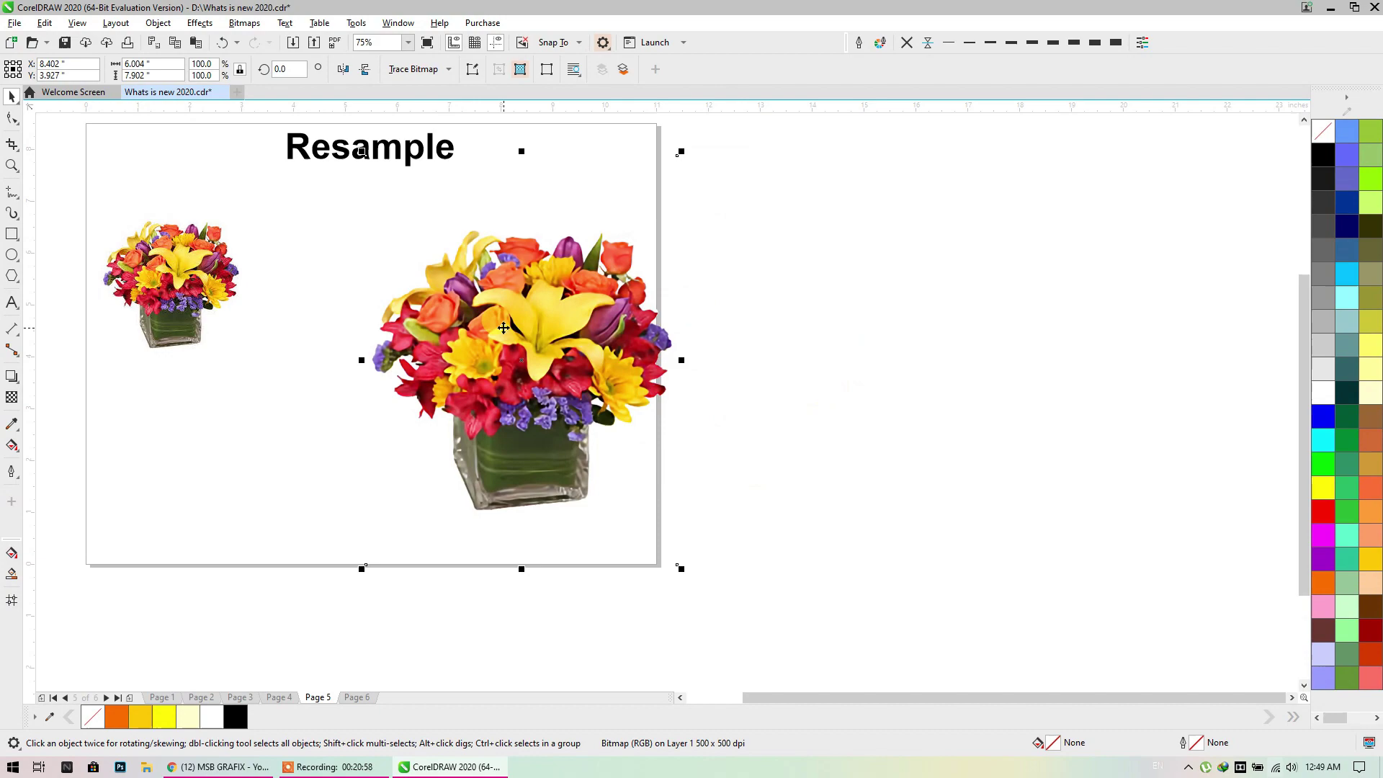
left_click(759, 330)
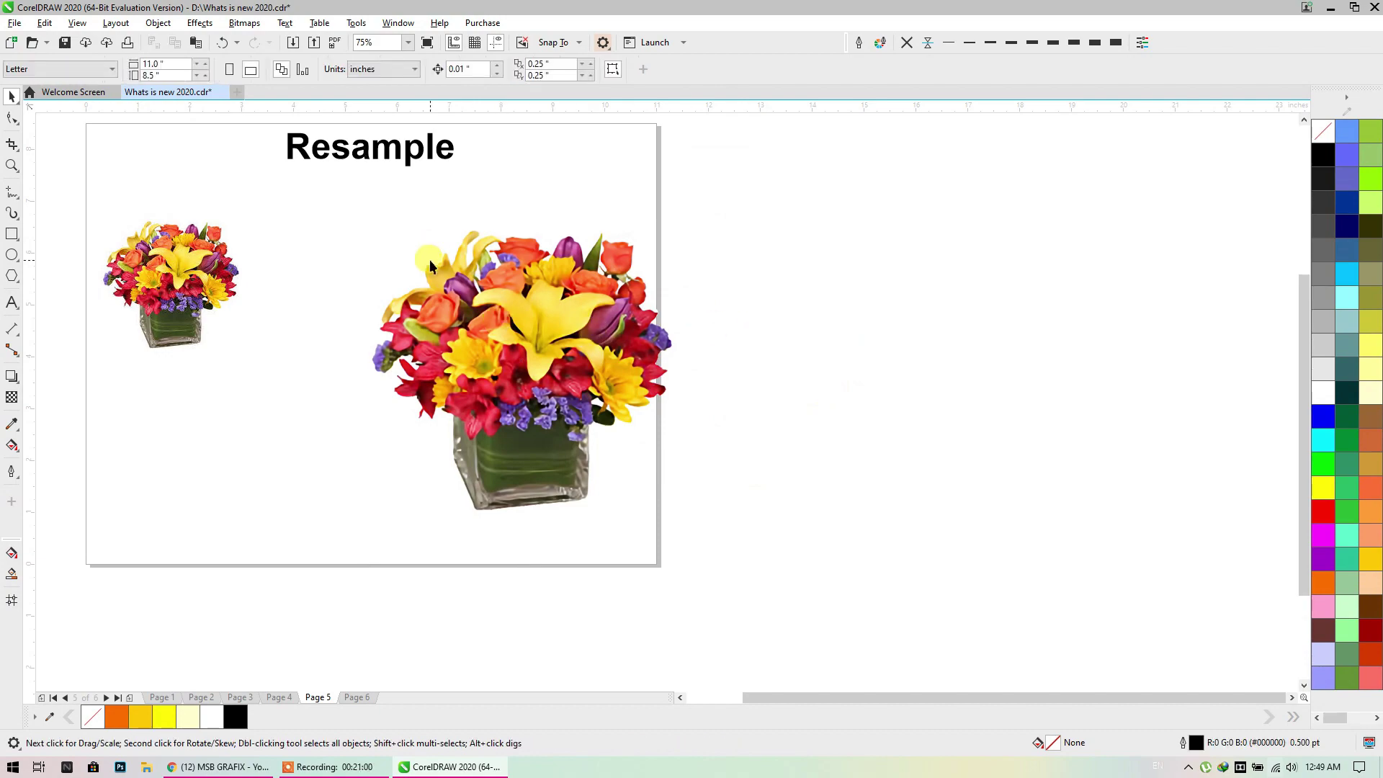
Switch to Chrome, look through the MSB GRAFIX channel's uploaded videos, and return to the CorelDRAW page
left_click(225, 766)
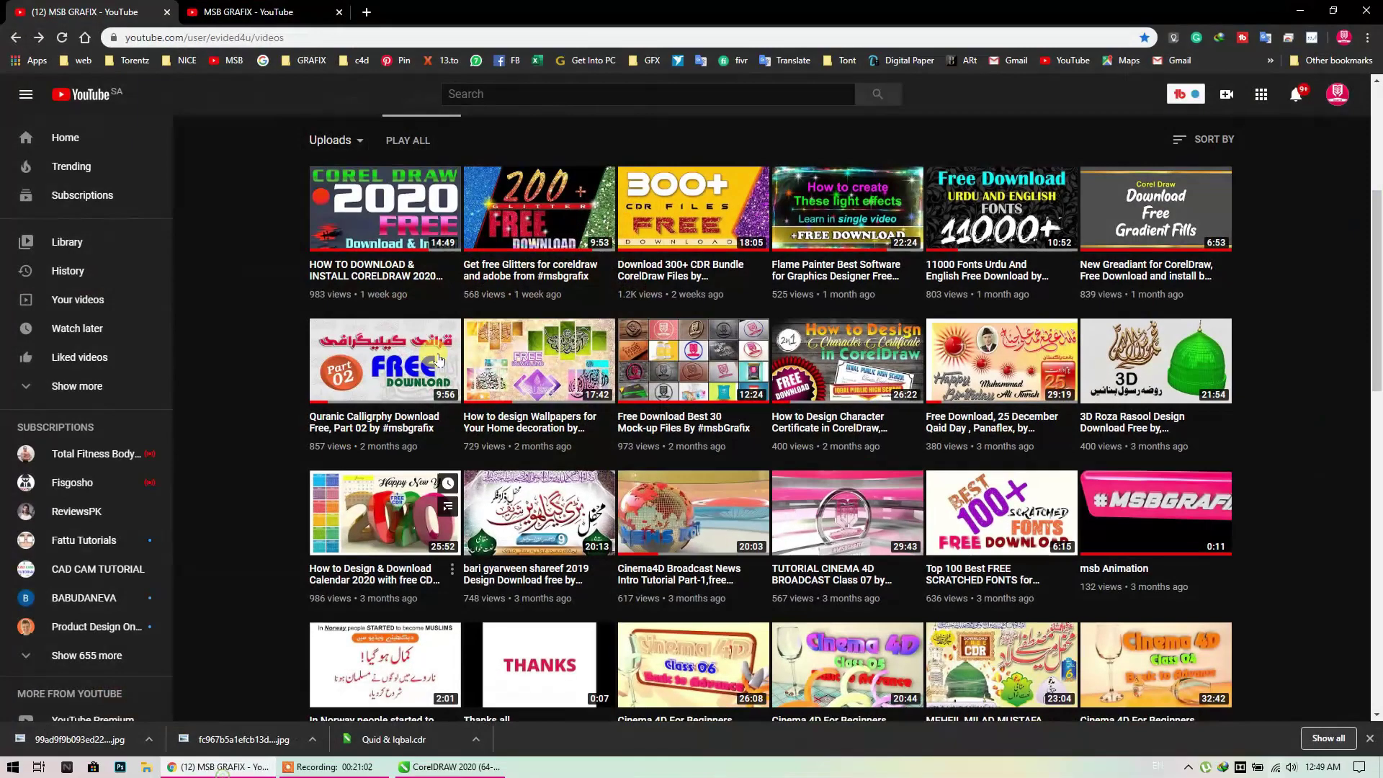
scroll(710, 268, "up", 5)
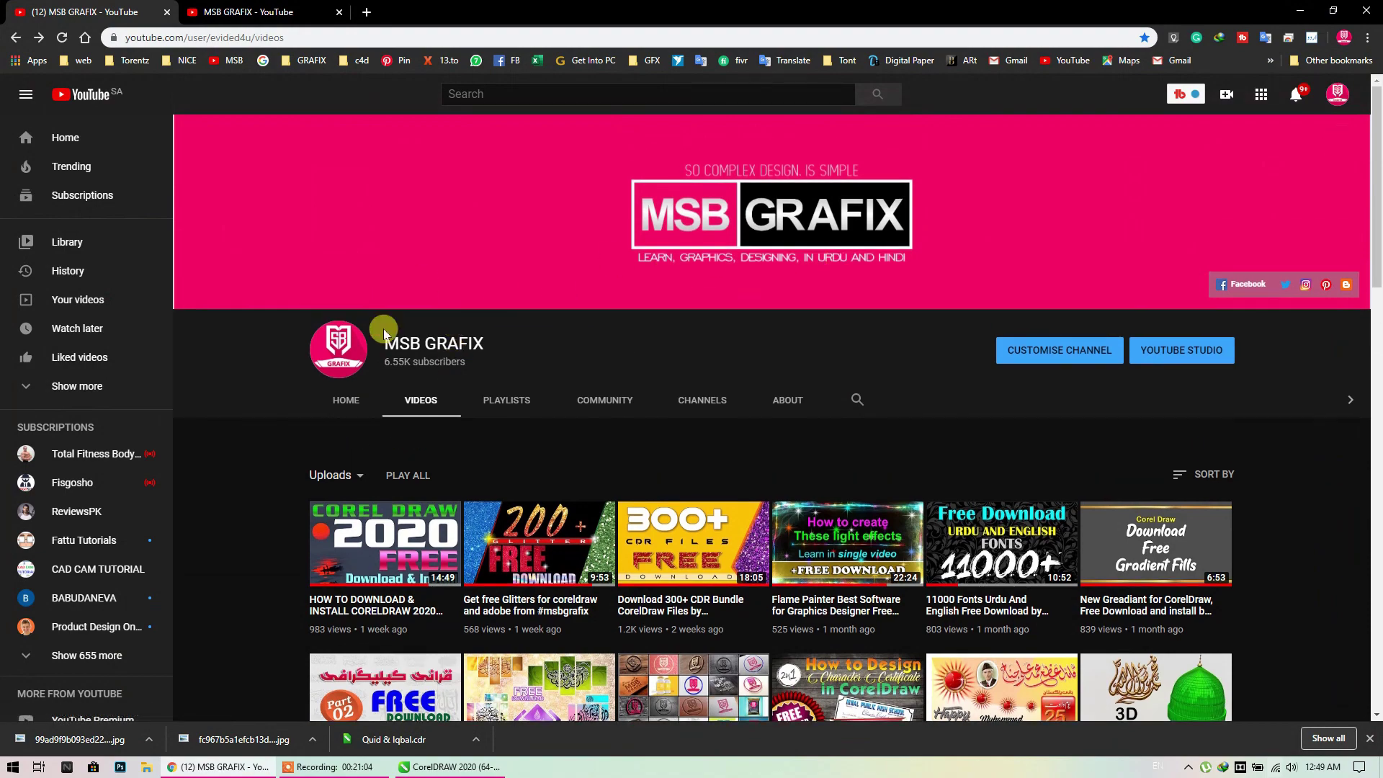
scroll(843, 367, "down", 4)
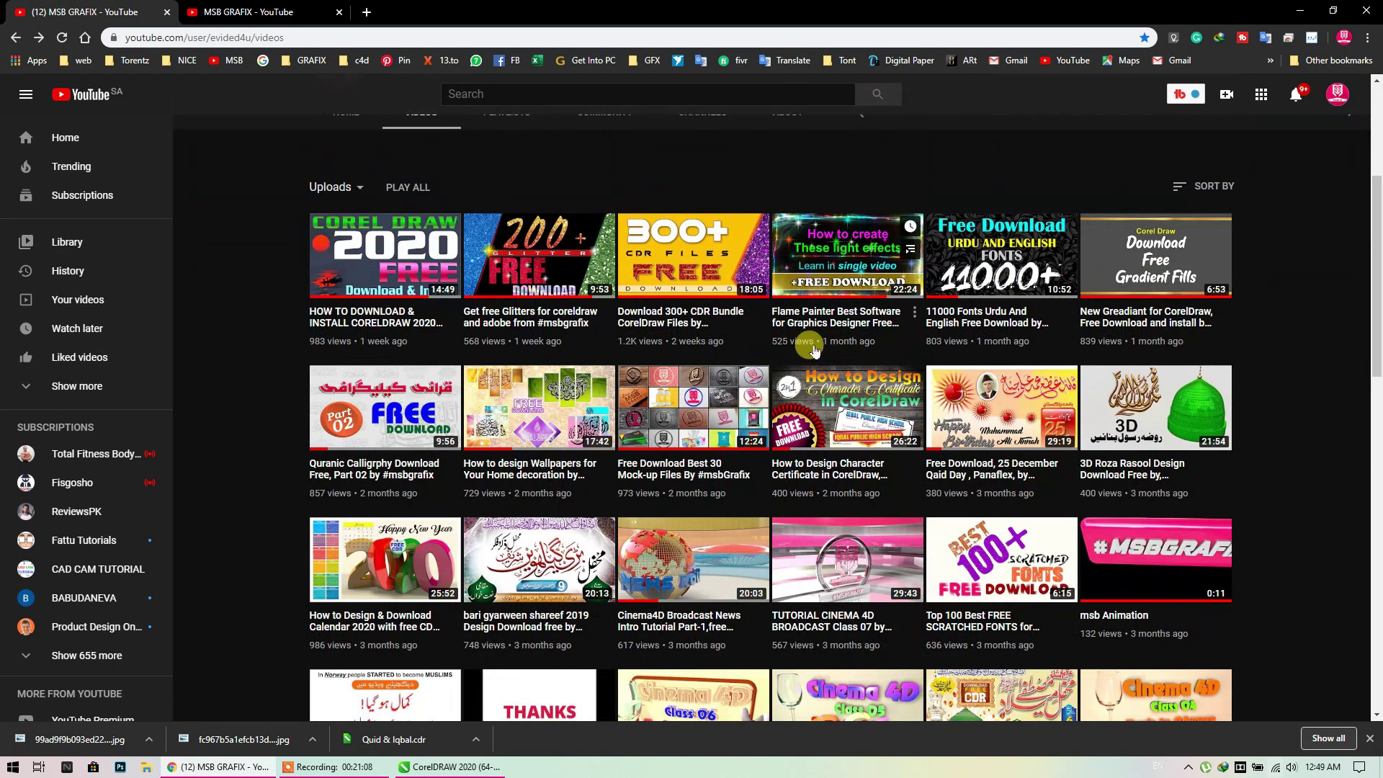
scroll(815, 350, "down", 7)
scroll(815, 351, "up", 11)
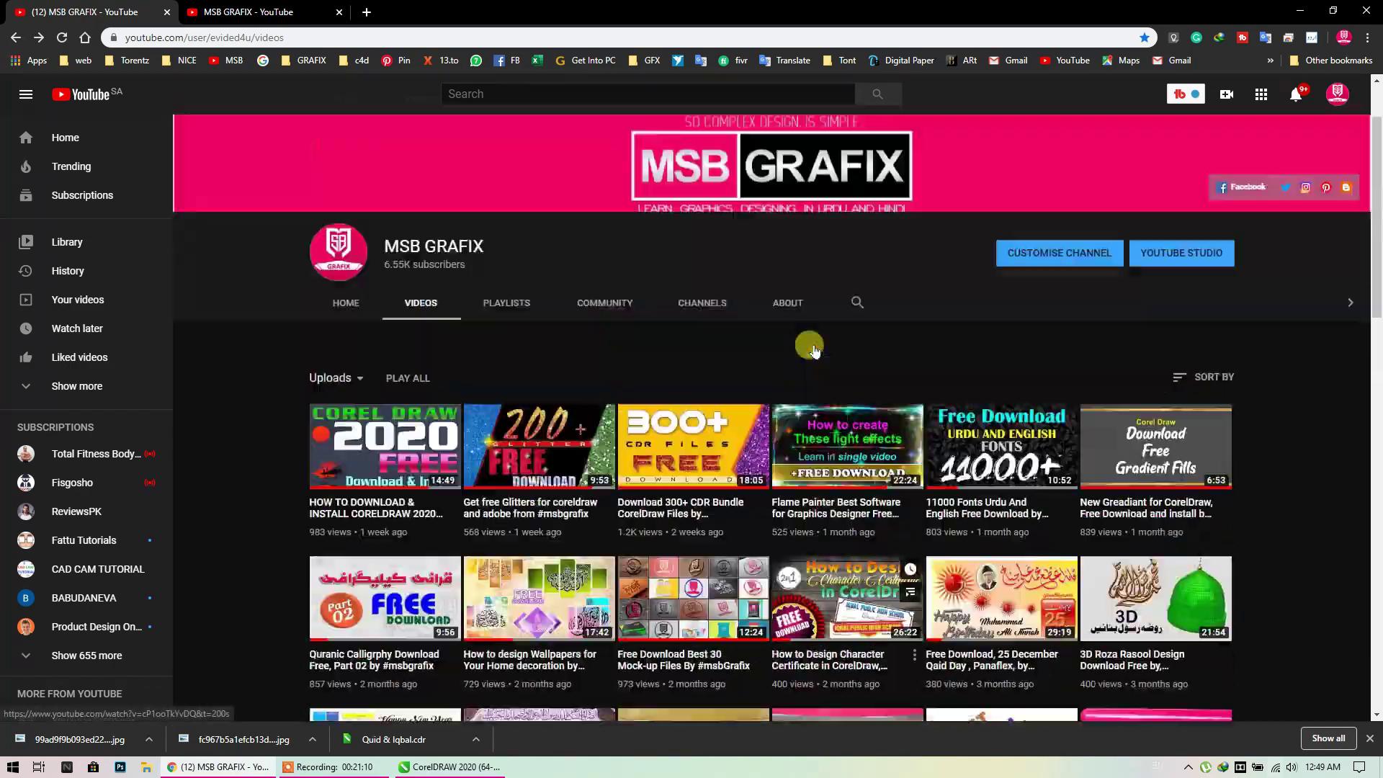
left_click(441, 768)
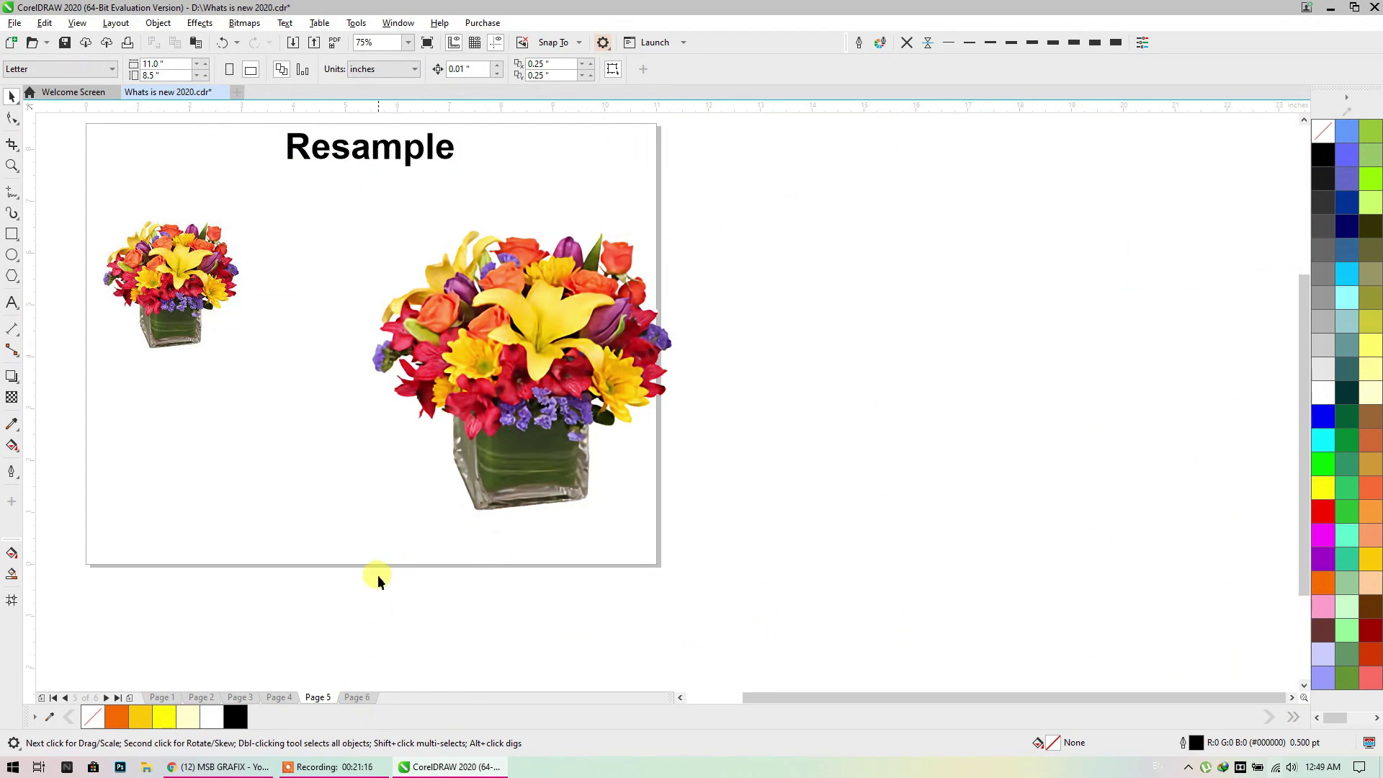
scroll(505, 446, "down", 2)
scroll(296, 400, "up", 2)
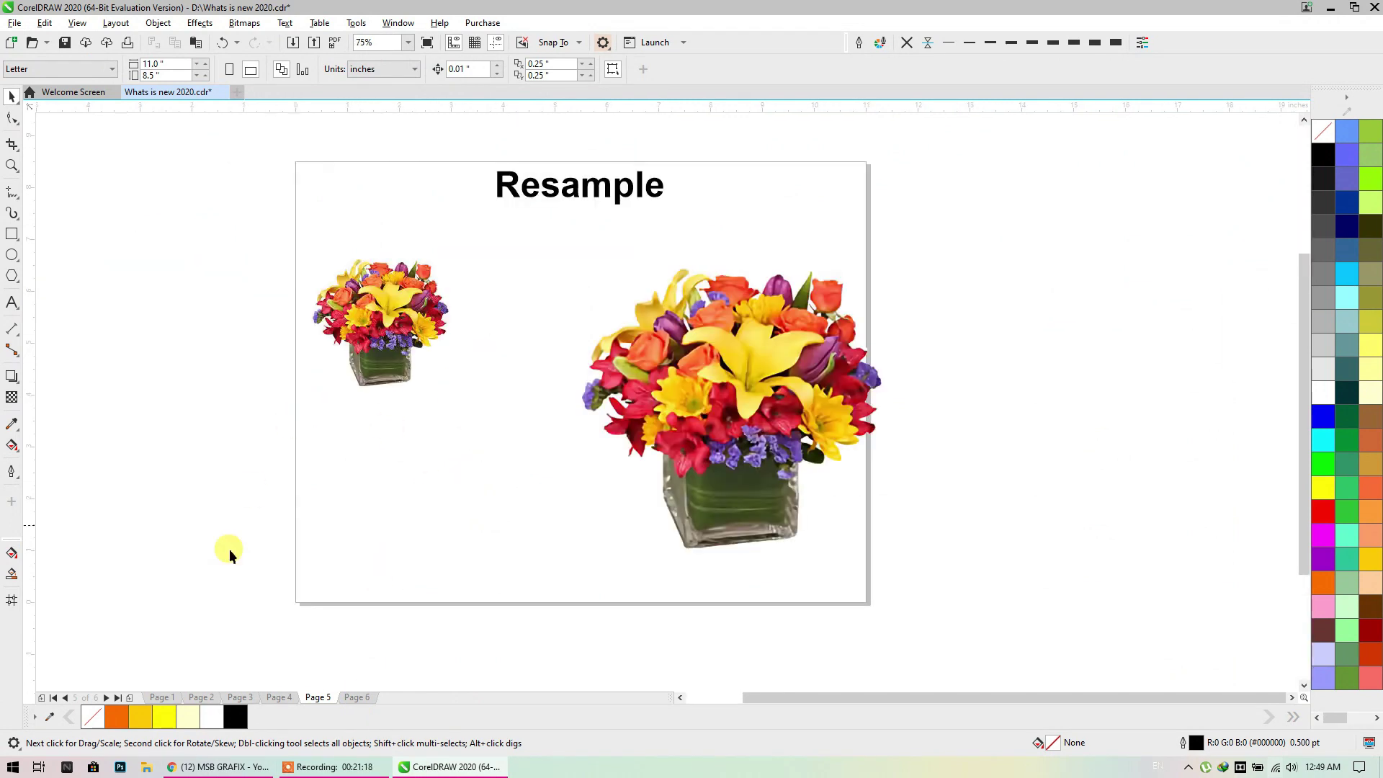
In Chrome, open the HOW TO DOWNLOAD & INSTALL CORELDRAW 2020 video, examine the links in its full description, and return to CorelDRAW
left_click(218, 767)
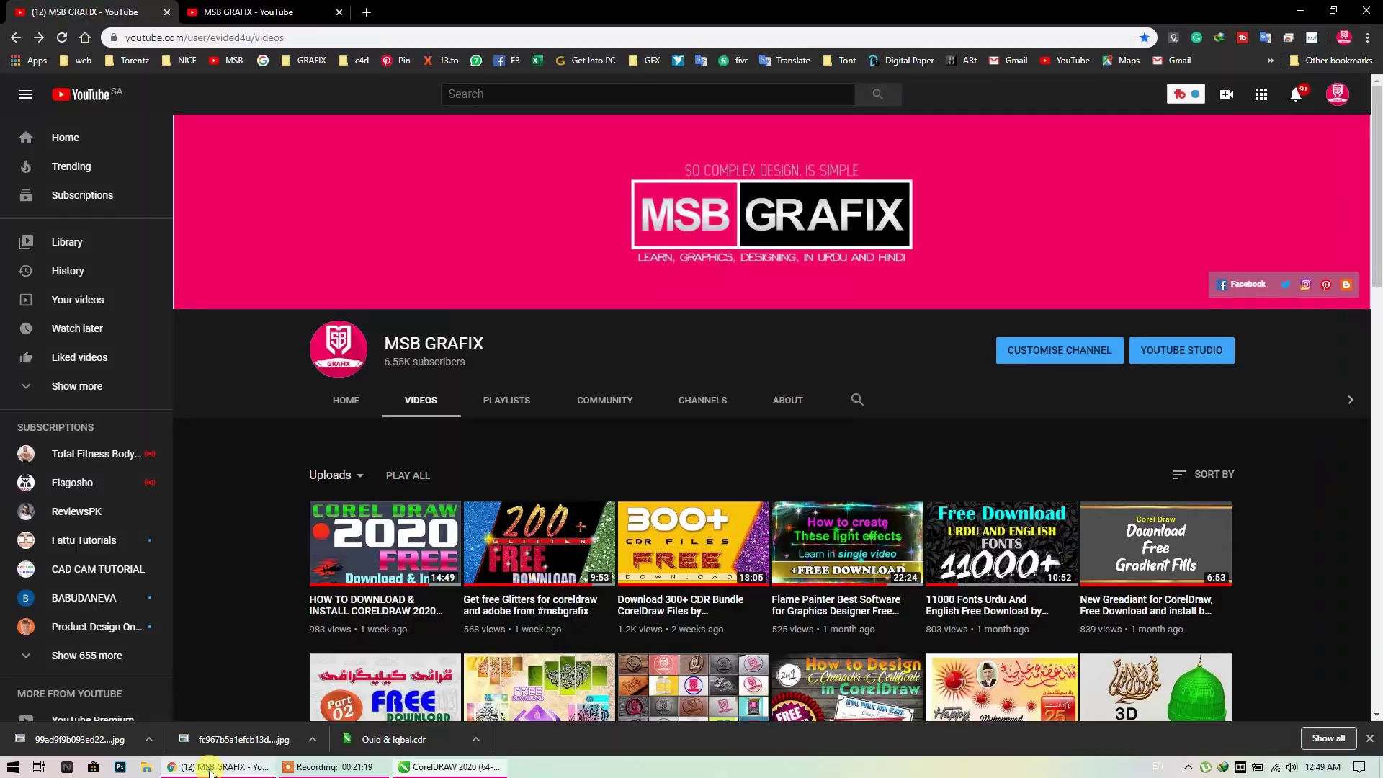
left_click(325, 534)
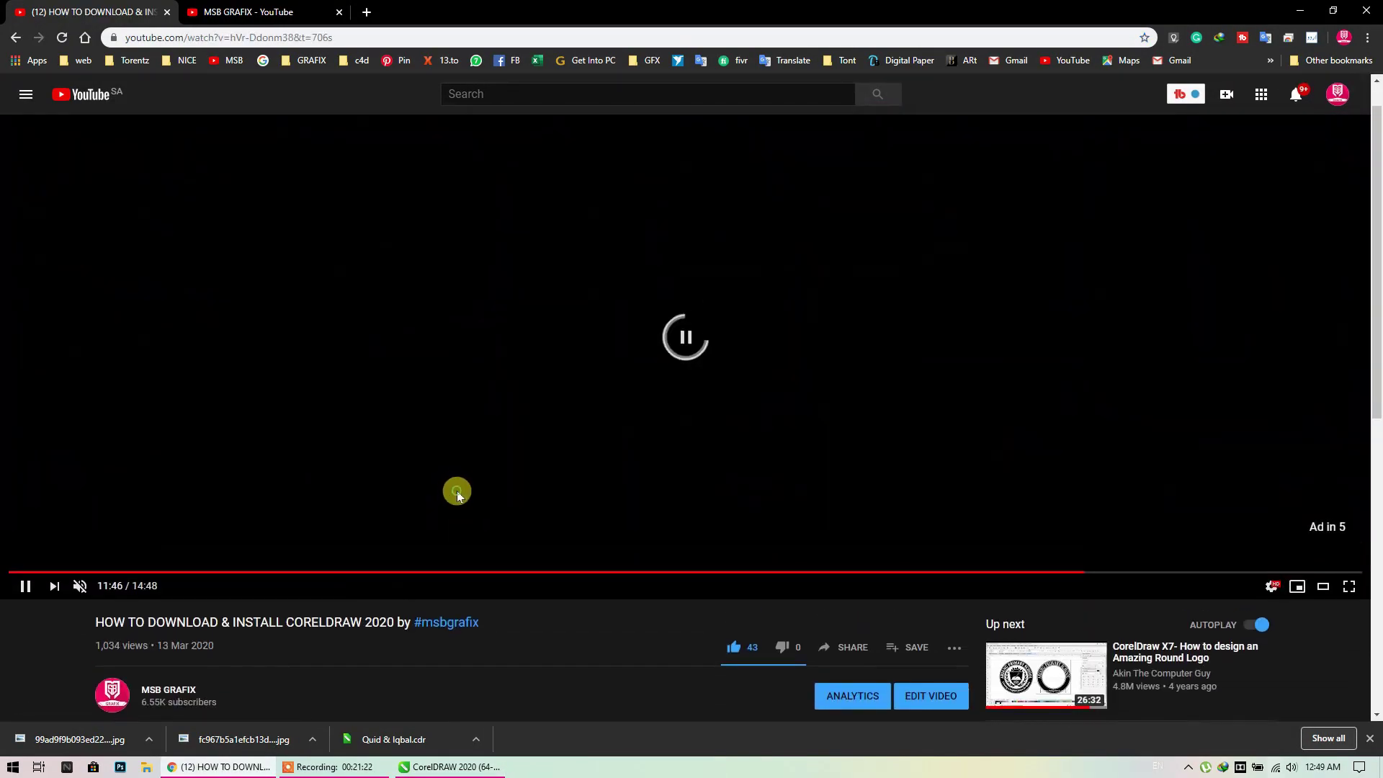
scroll(432, 482, "down", 3)
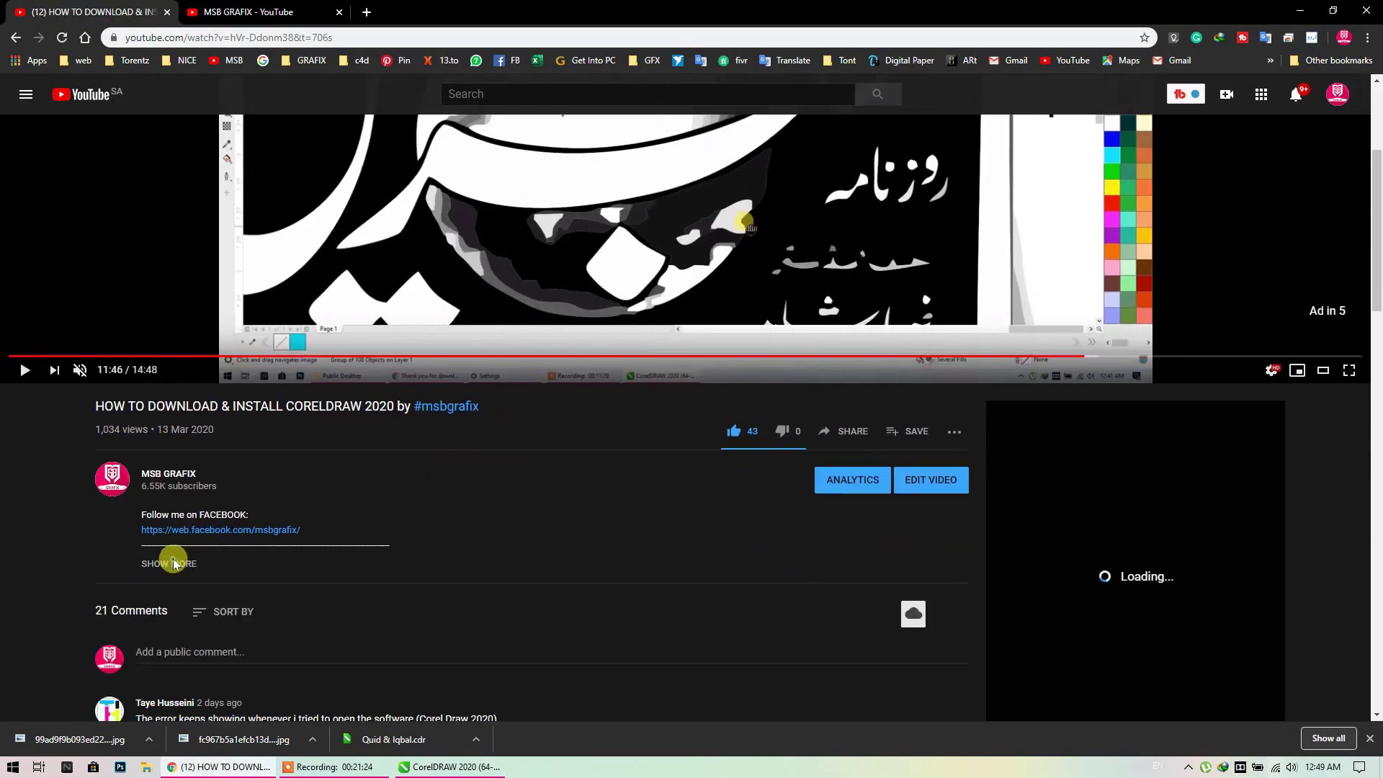
left_click(170, 559)
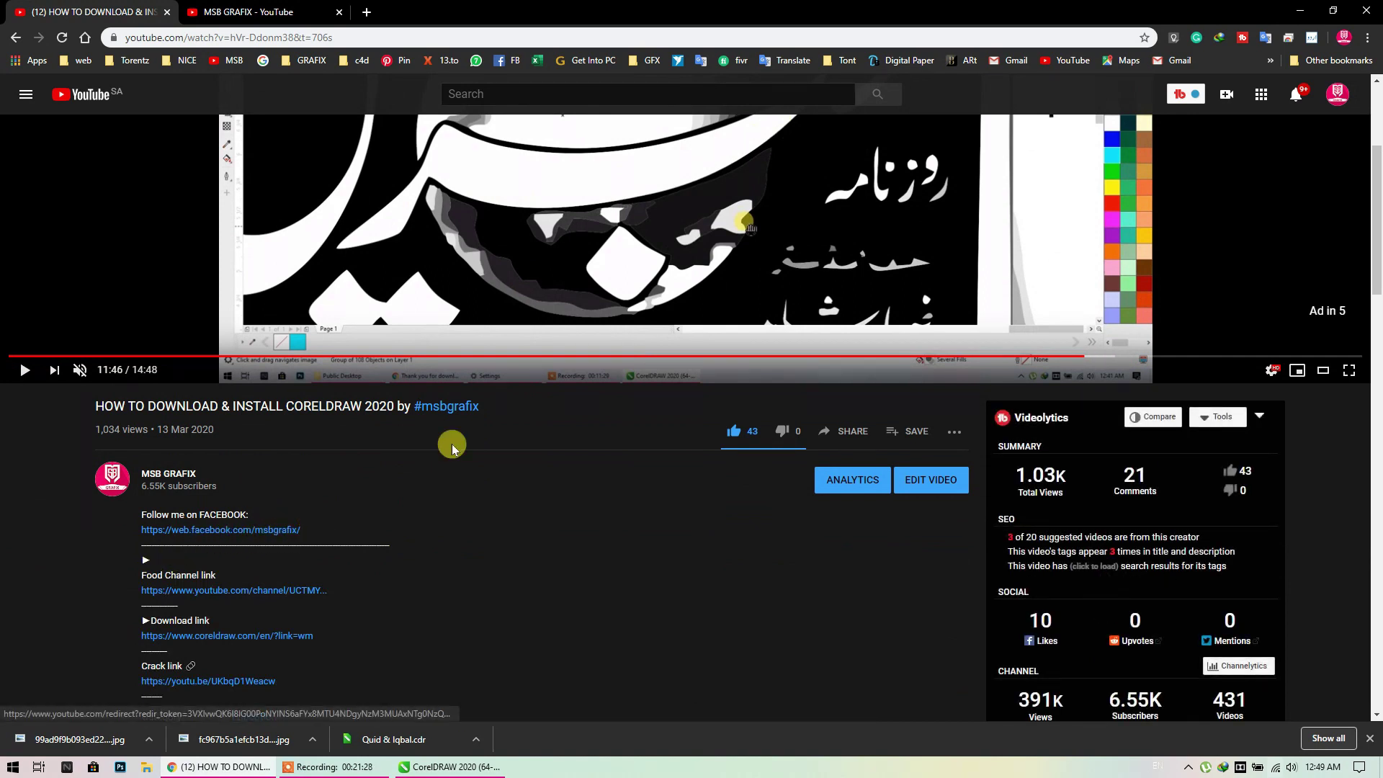
scroll(553, 446, "down", 4)
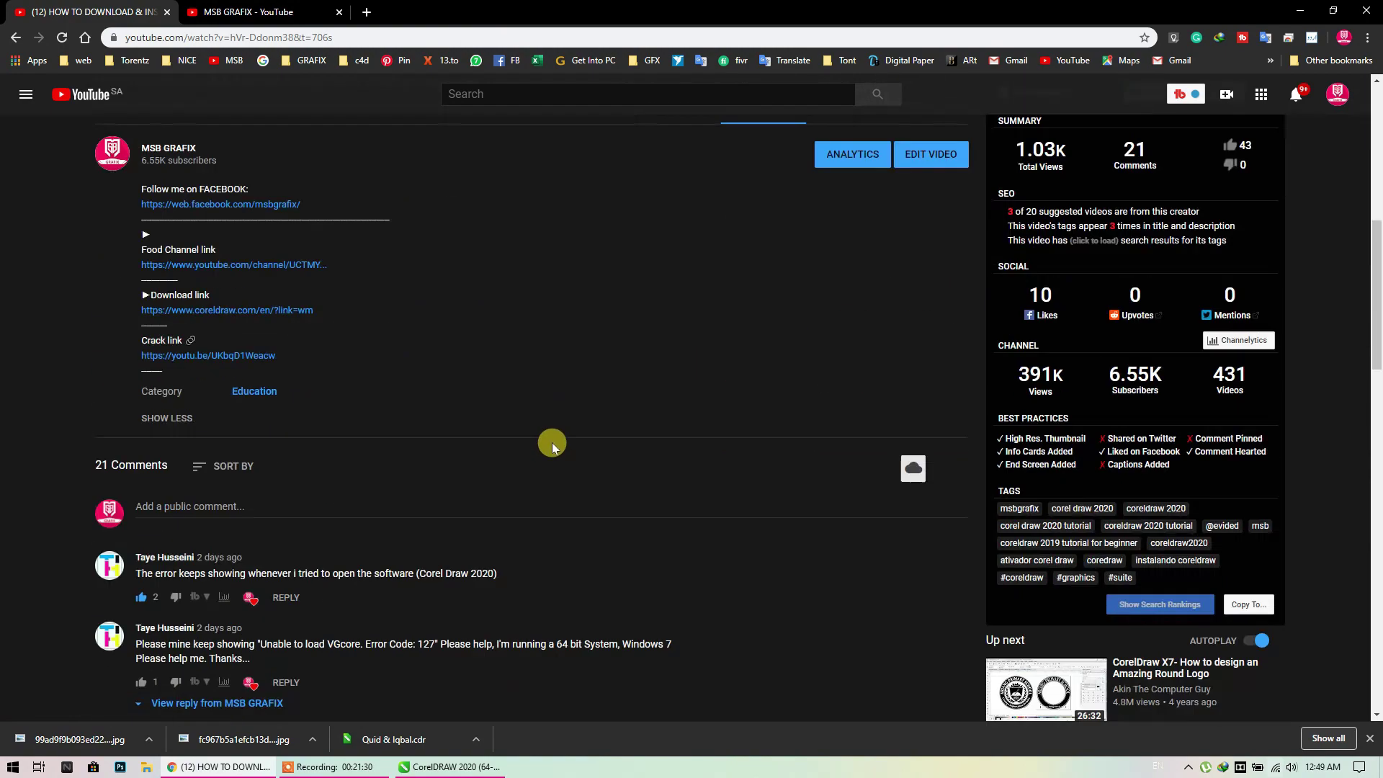
scroll(548, 450, "down", 1)
scroll(324, 461, "up", 4)
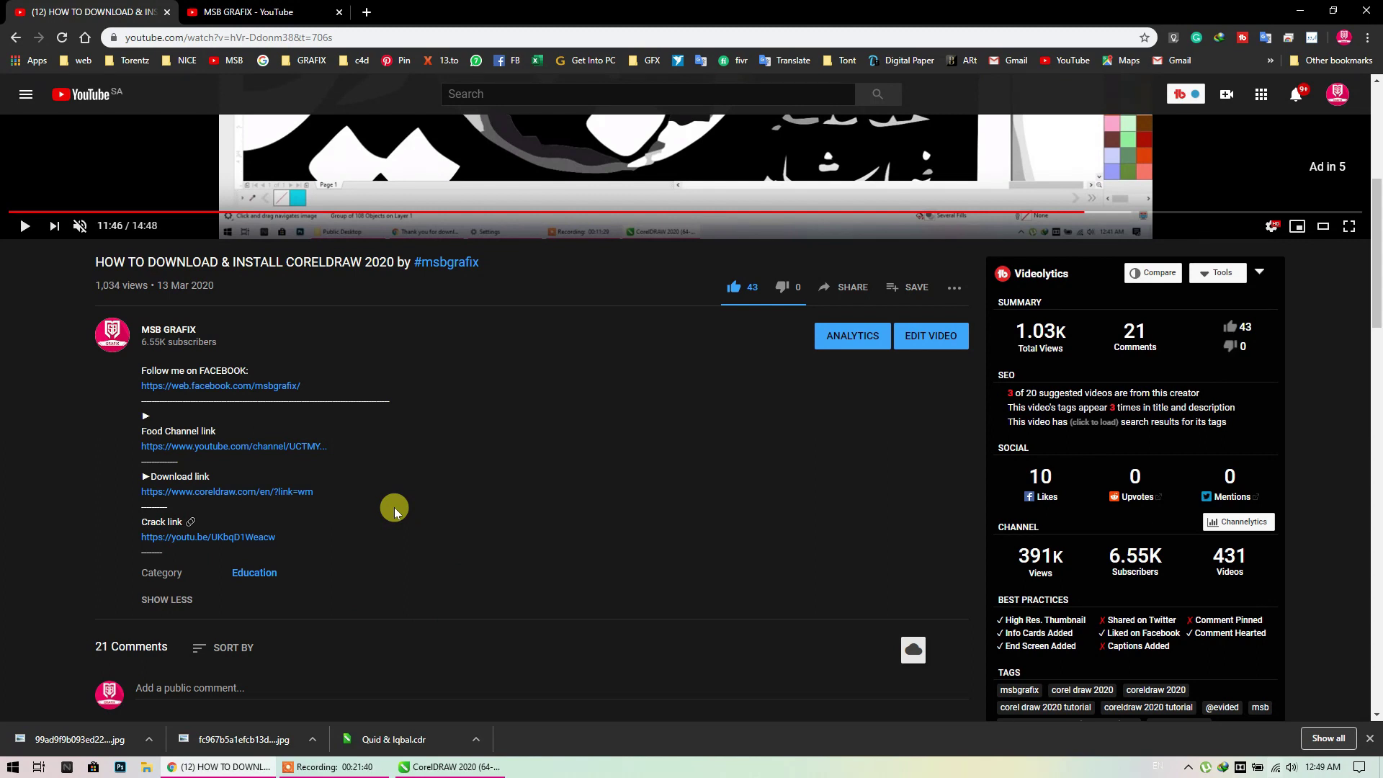
scroll(395, 507, "up", 5)
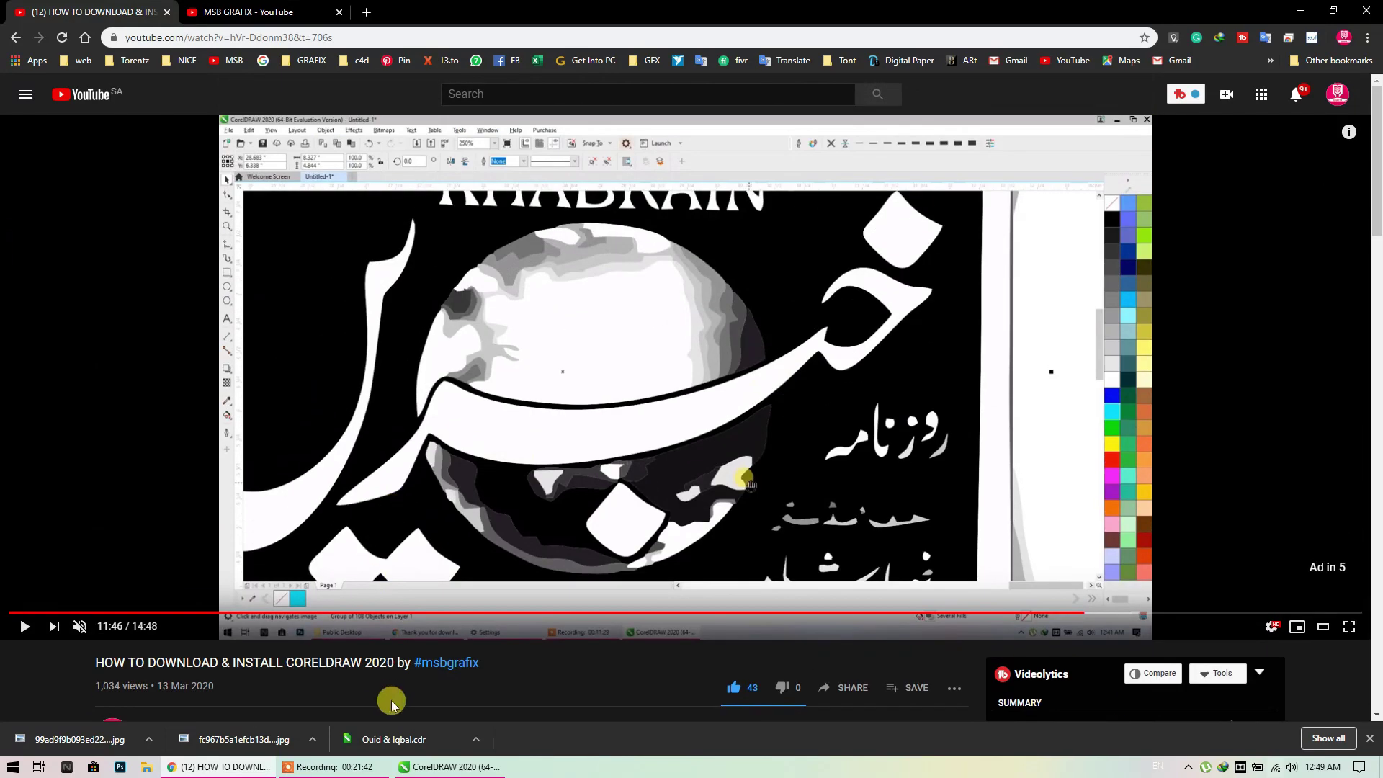
left_click(402, 768)
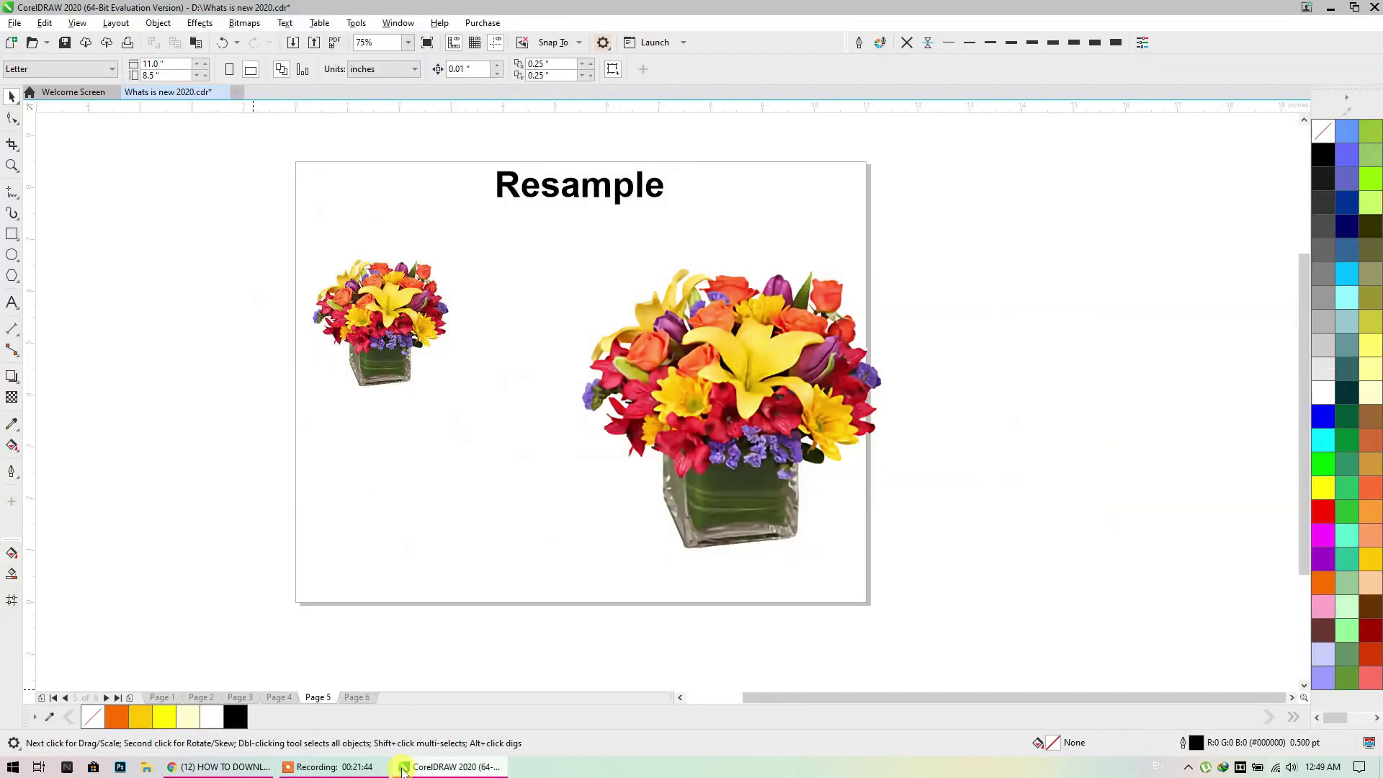
left_click(358, 768)
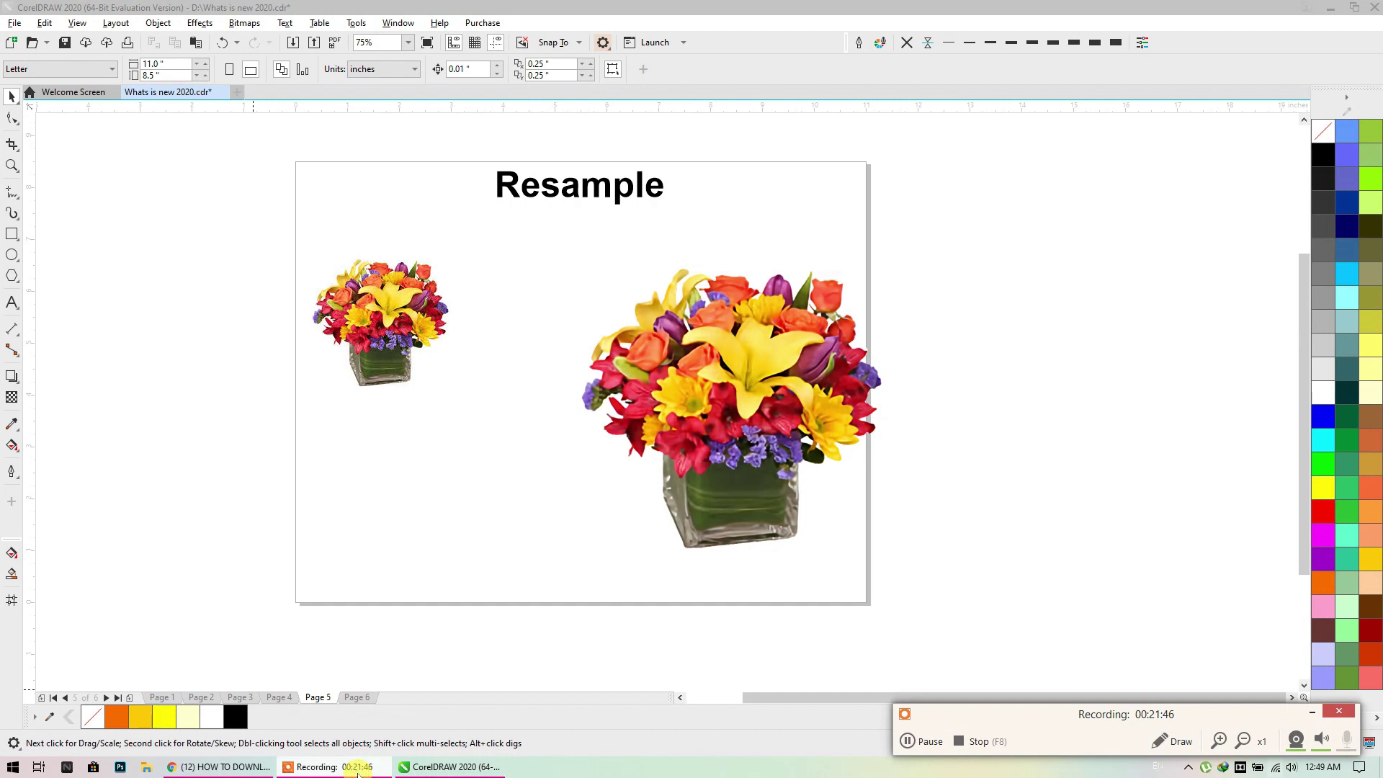